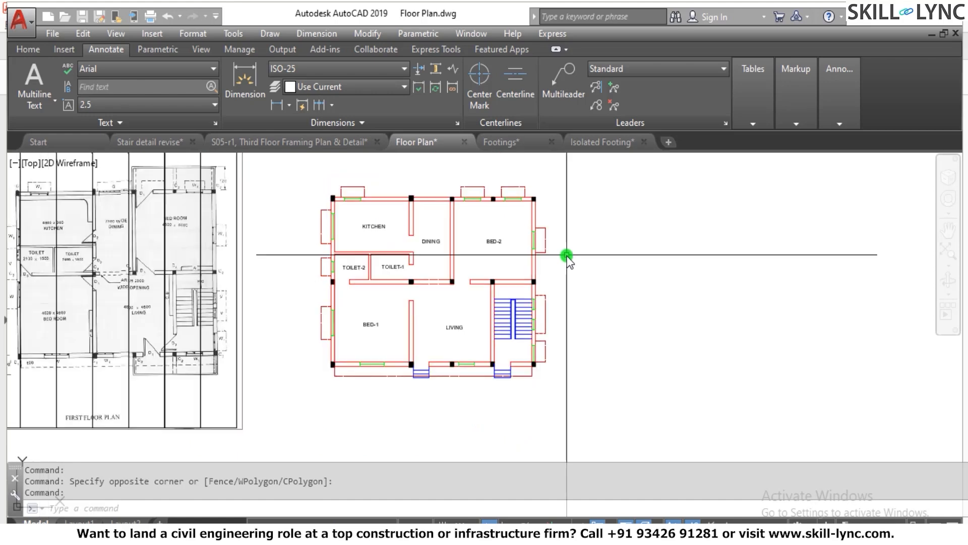
scroll(526, 235, "up", 2)
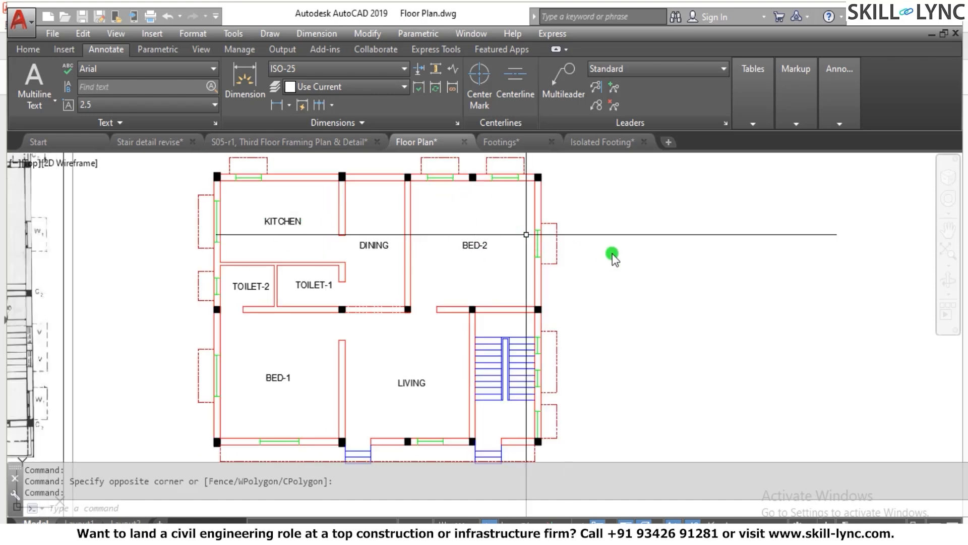
left_click(597, 293)
left_click(592, 305)
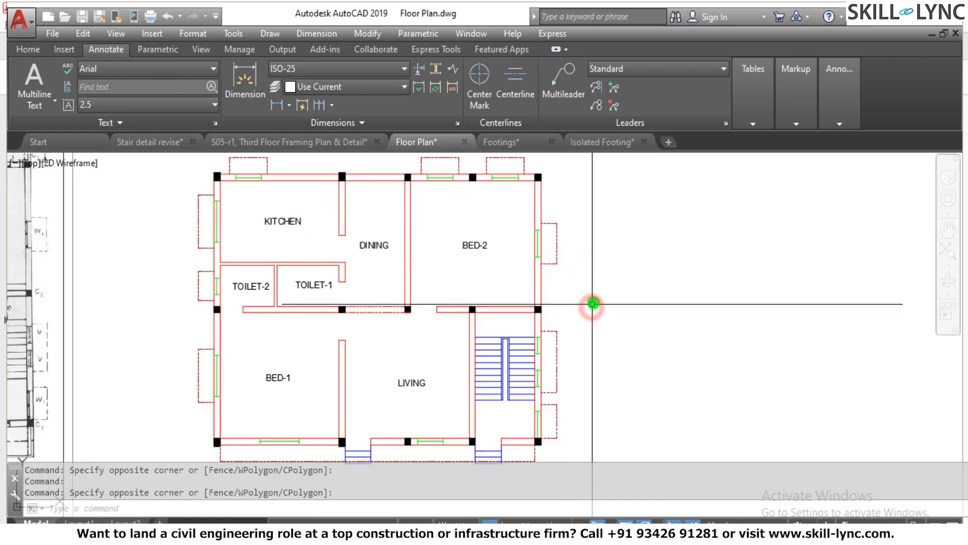
scroll(592, 304, "down", 2)
scroll(559, 255, "up", 2)
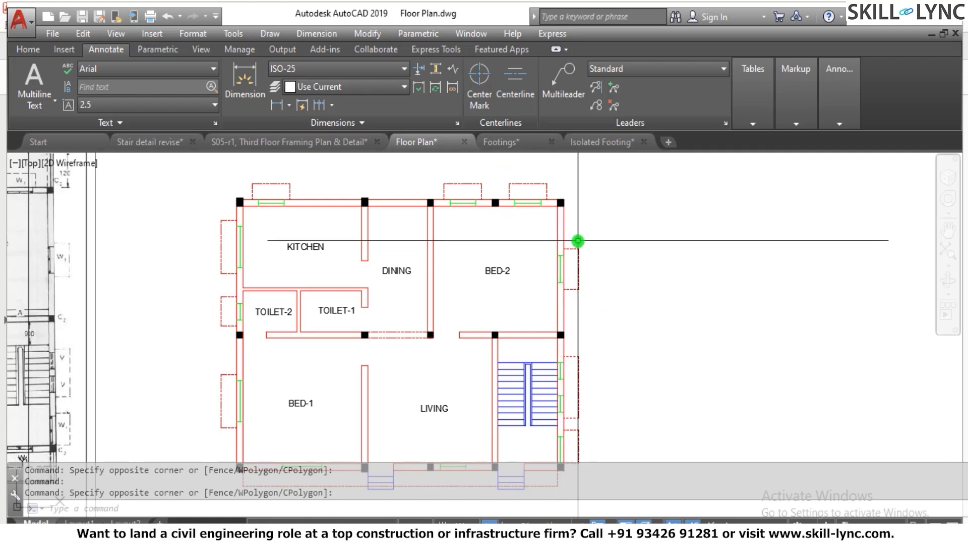
scroll(579, 235, "down", 2)
scroll(579, 235, "up", 3)
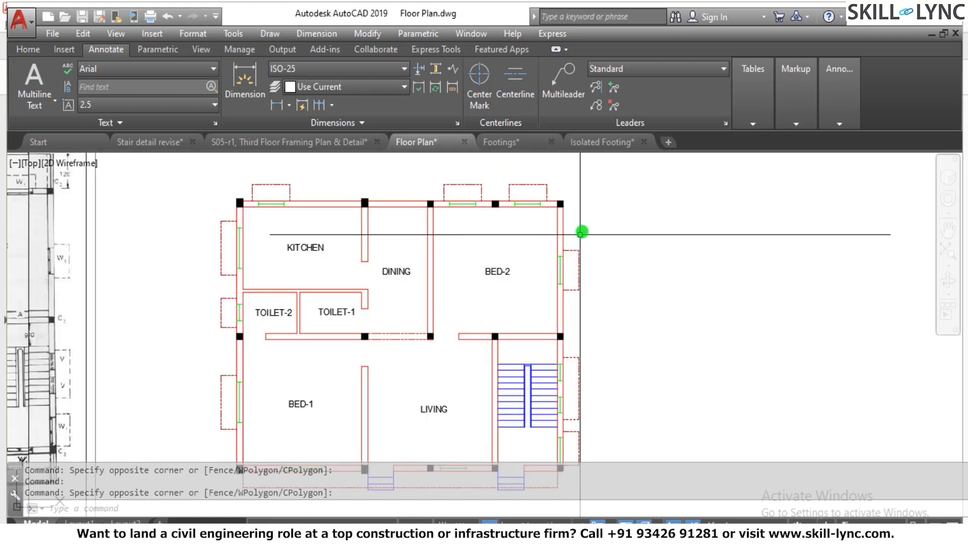
scroll(579, 232, "down", 1)
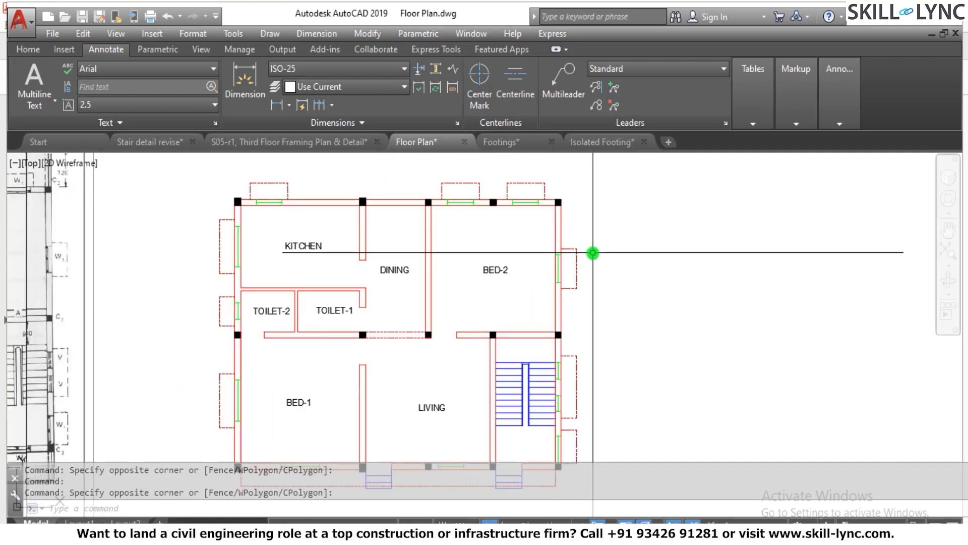
scroll(592, 251, "up", 2)
scroll(592, 247, "down", 2)
scroll(593, 300, "up", 2)
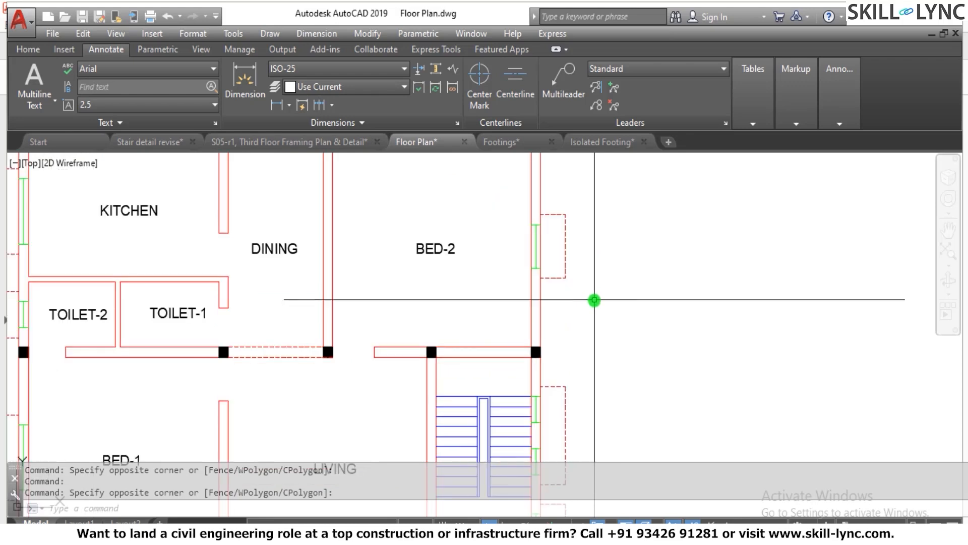
scroll(594, 296, "down", 2)
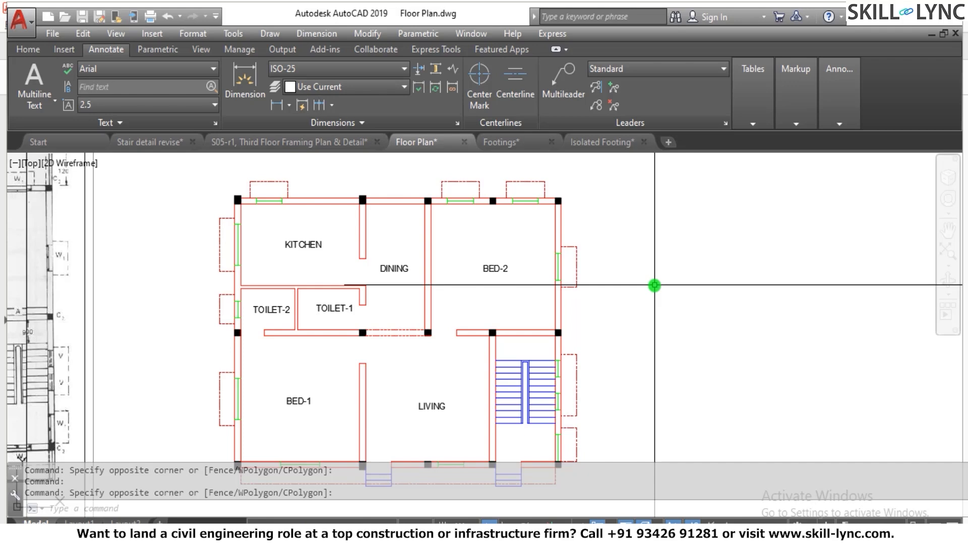
Step: Create a new dimension style named Arial based on ISO-25, applying to all dimensions
type("D")
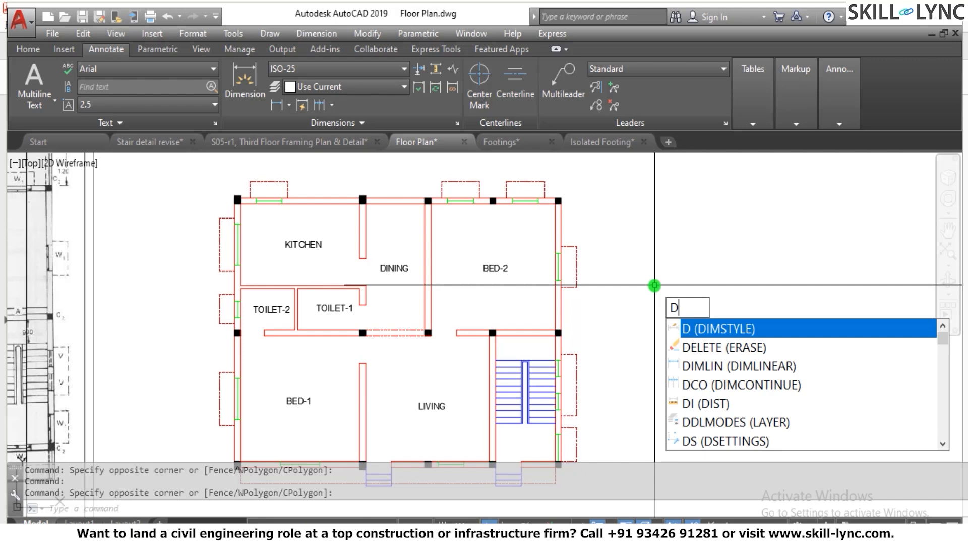
key("Return")
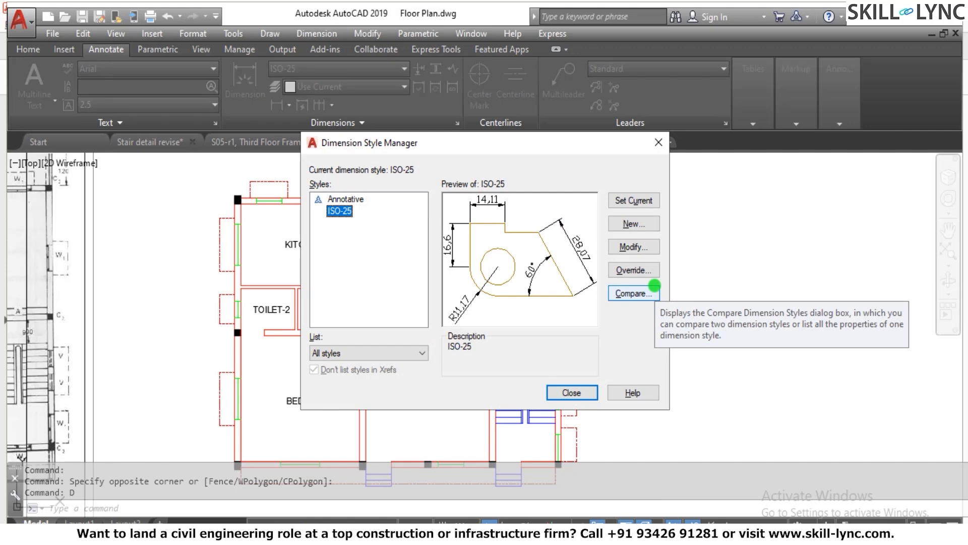
left_click(631, 227)
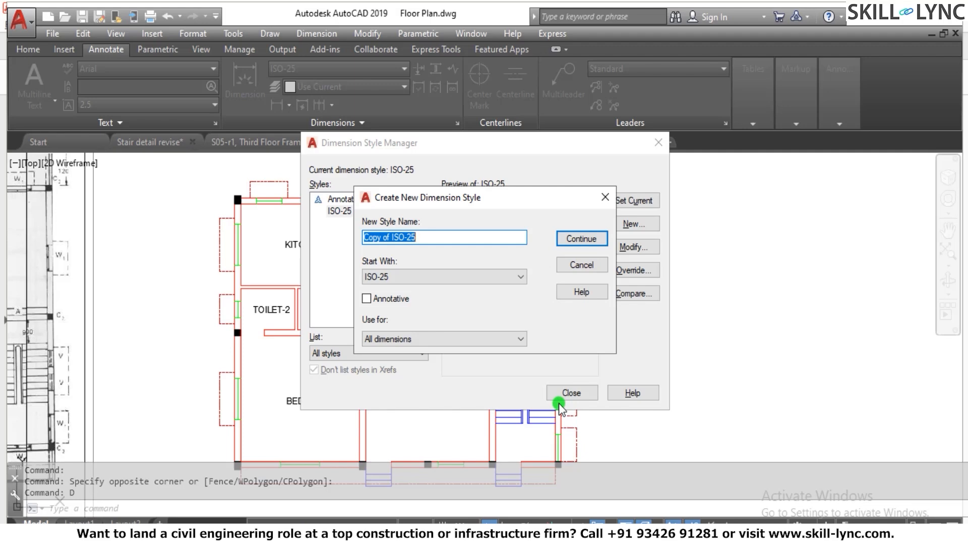
type("Arial")
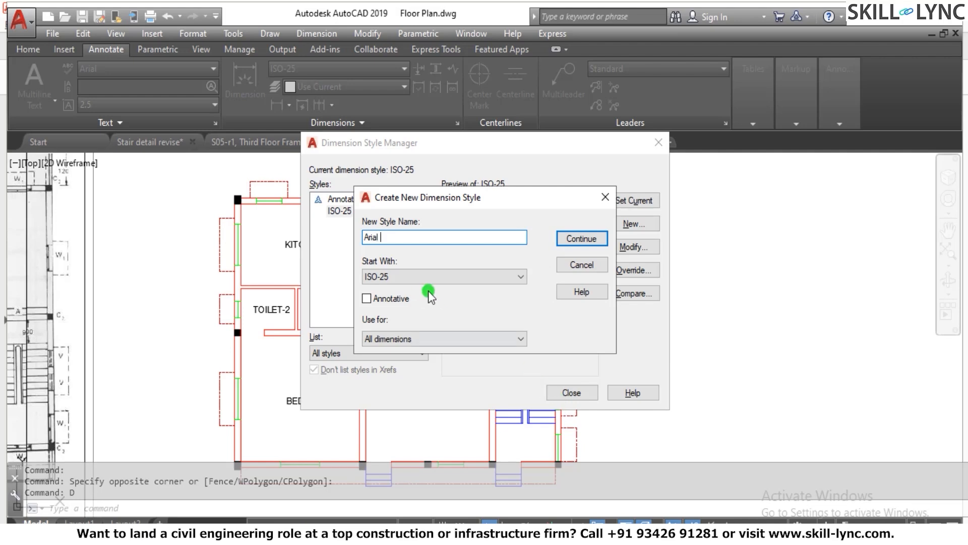
left_click(579, 238)
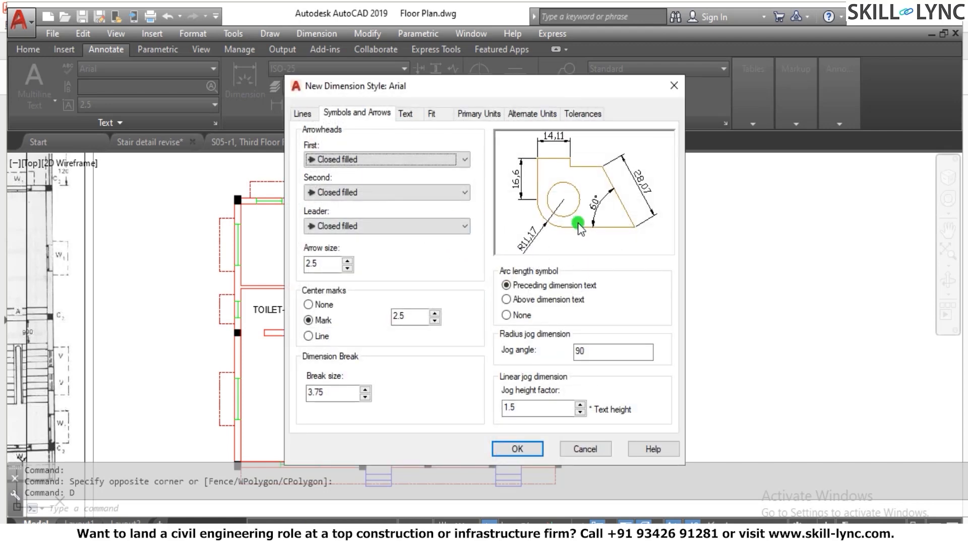
Step: Set the colours of the Arial style's dimension lines and extension lines to ByLayer
left_click(303, 117)
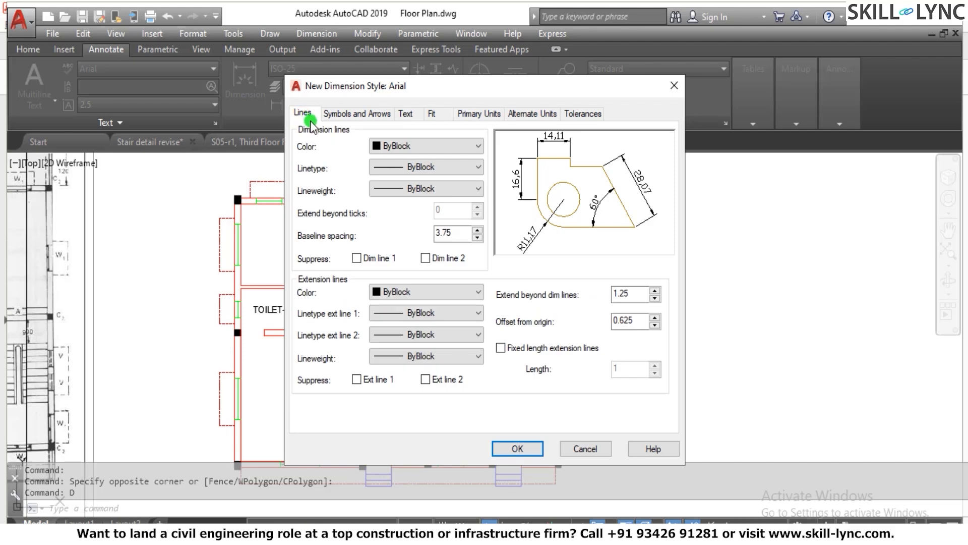
left_click(406, 147)
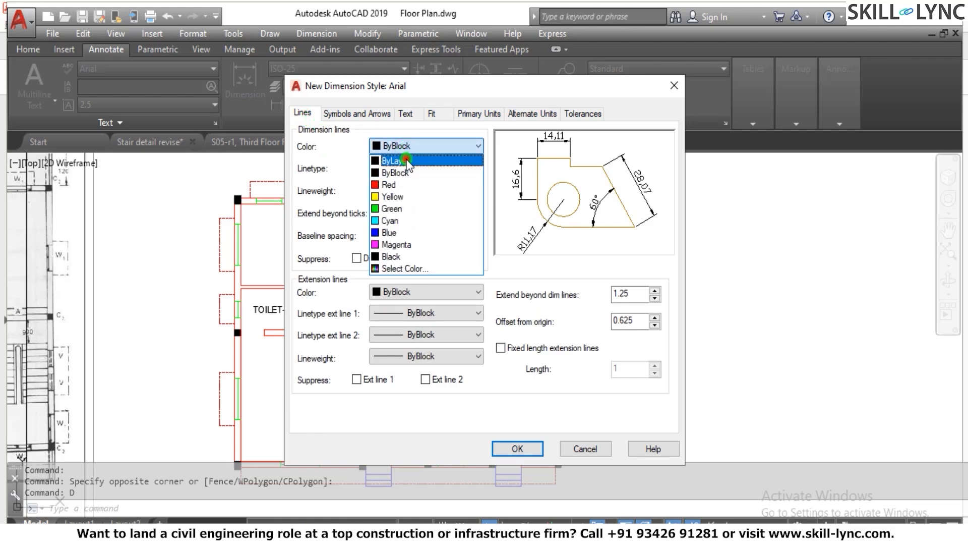
left_click(406, 160)
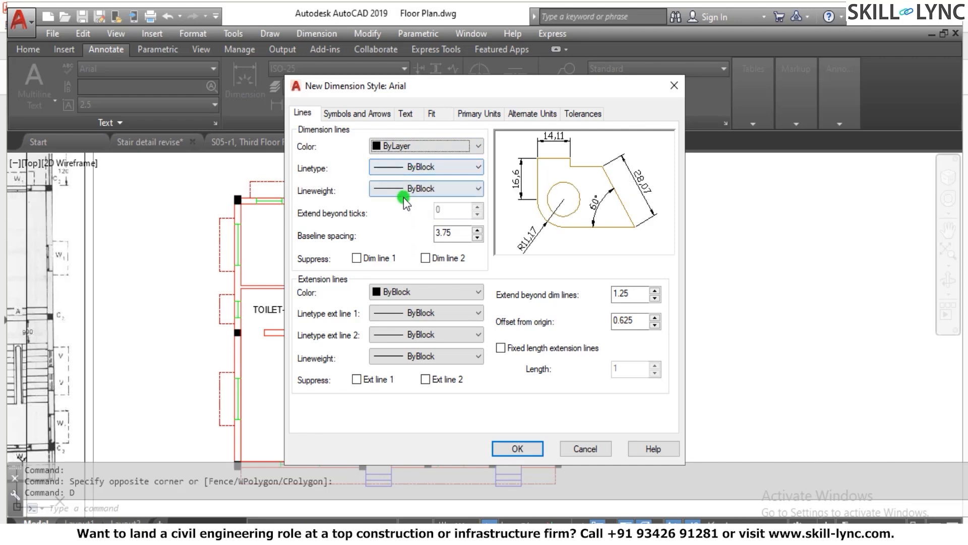
double_click(462, 235)
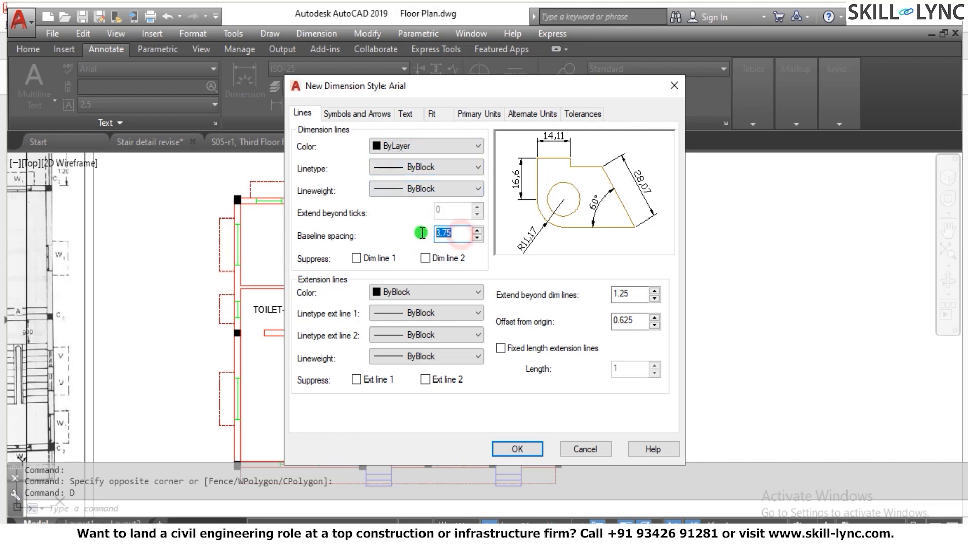
left_click(406, 288)
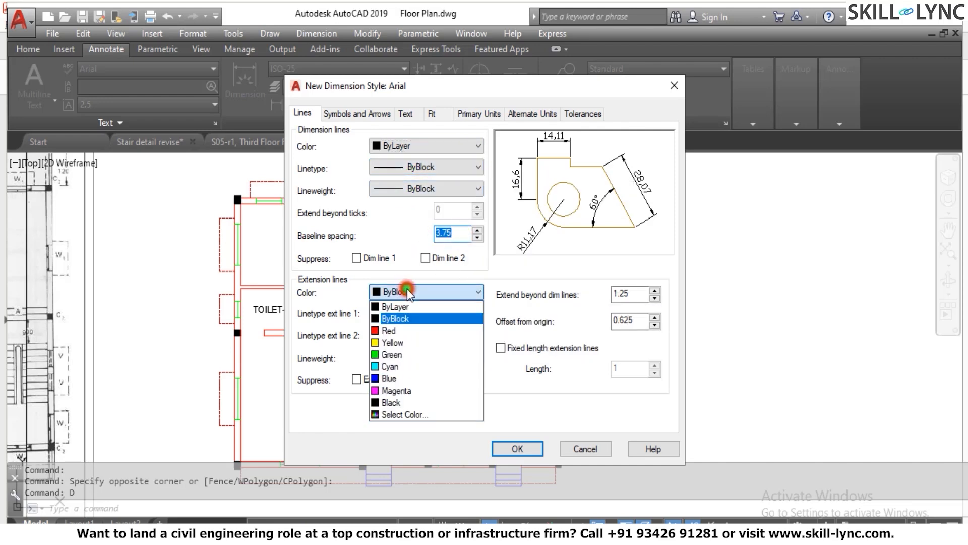
left_click(408, 303)
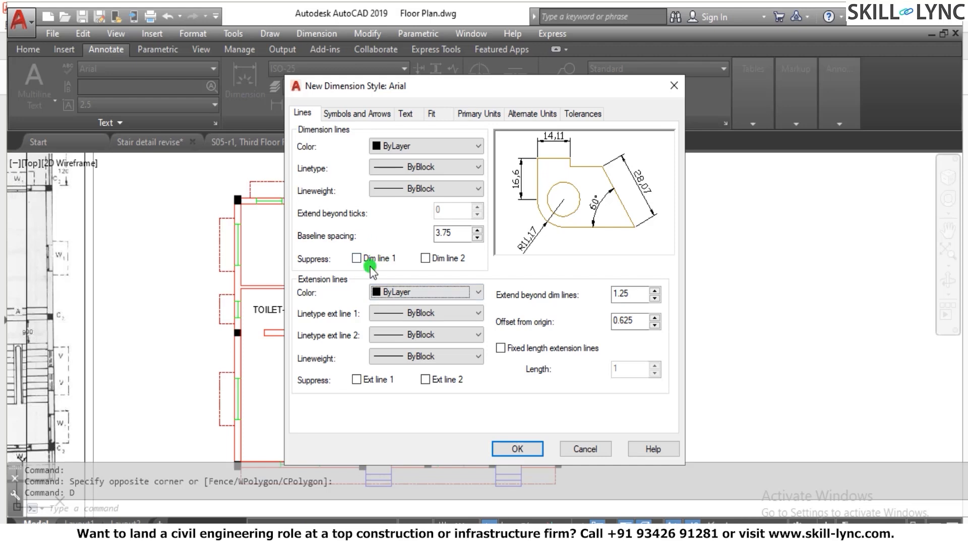
Step: Set the dimension line colour to Red and the extension line colour to Magenta, and review the extension line offsets
left_click(425, 148)
left_click(400, 187)
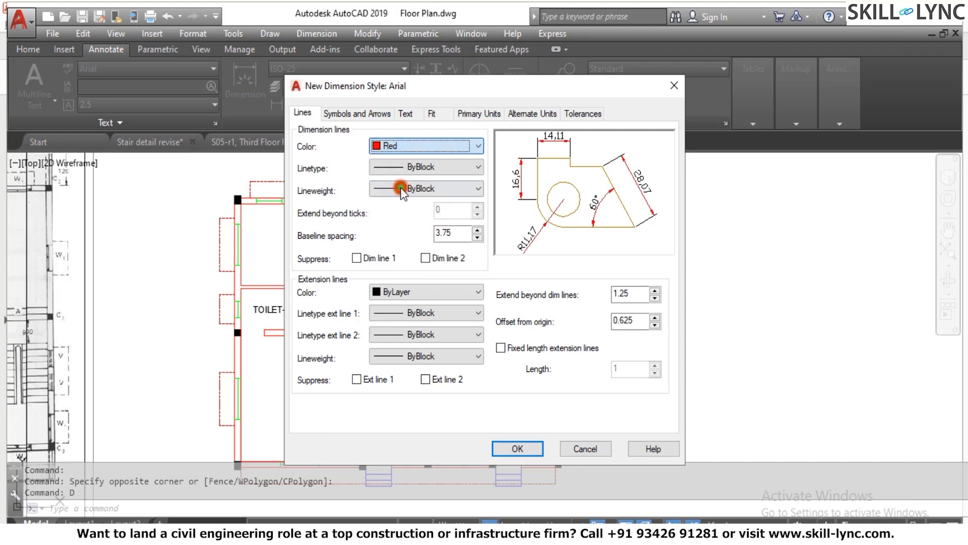
left_click(428, 295)
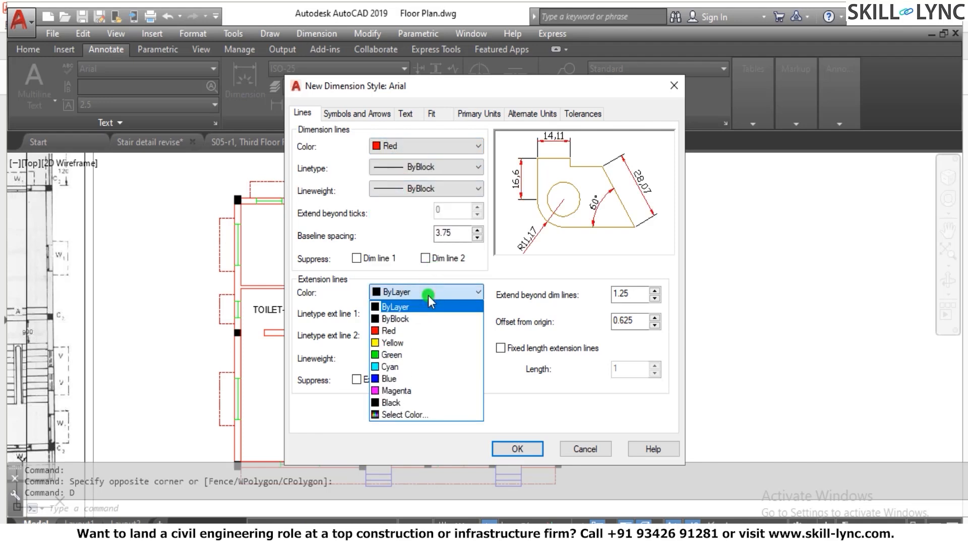
left_click(392, 391)
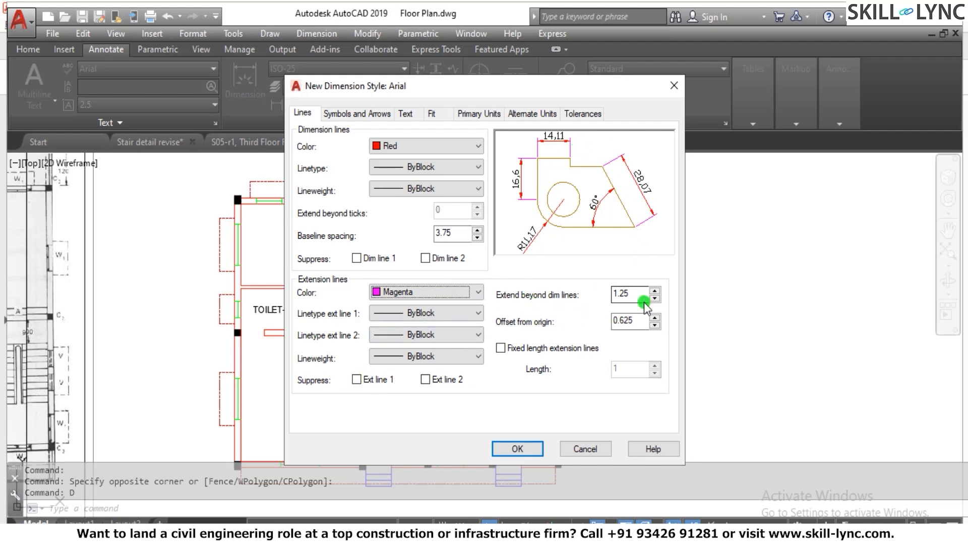
left_click_drag(634, 289, 606, 292)
left_click_drag(638, 322, 573, 325)
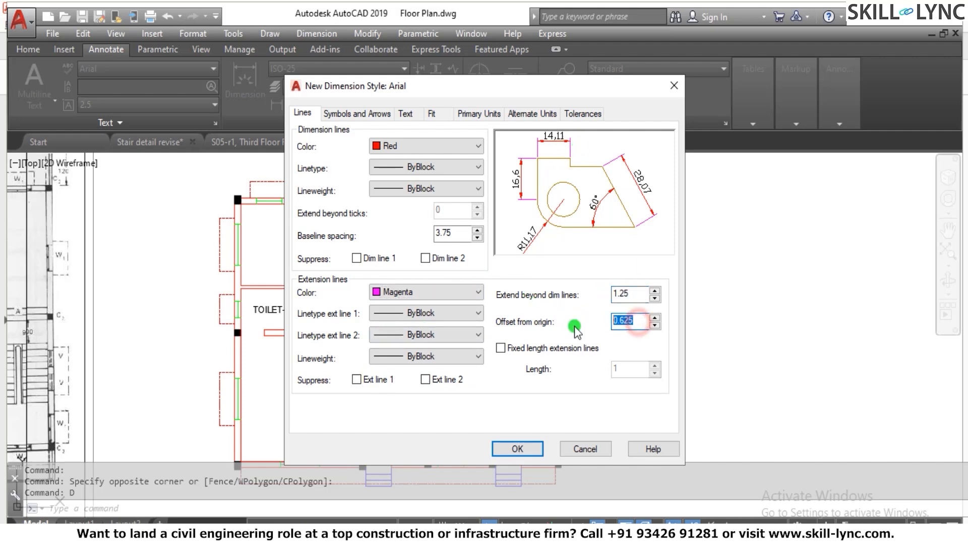
Step: Choose Closed filled as the first arrowhead and check the linear jog height factor
left_click(361, 114)
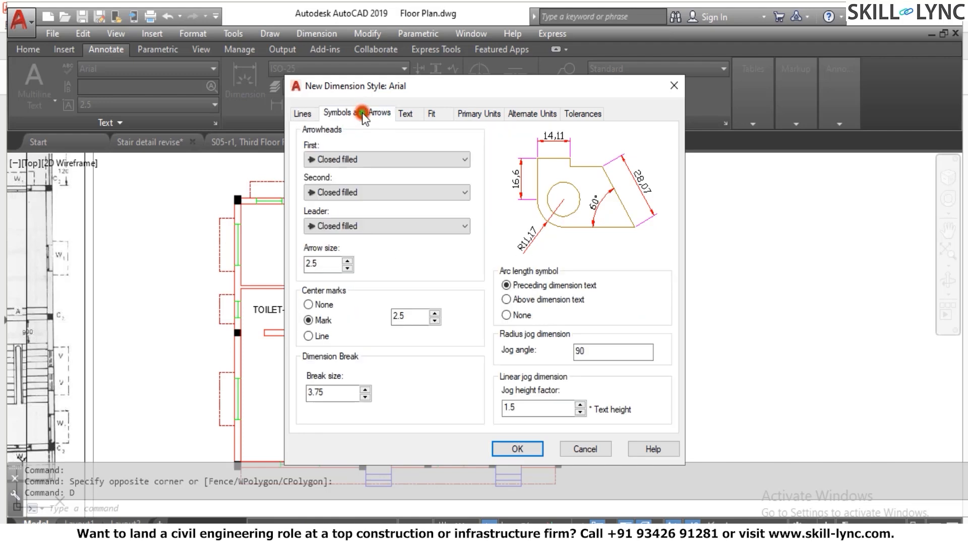
left_click(333, 160)
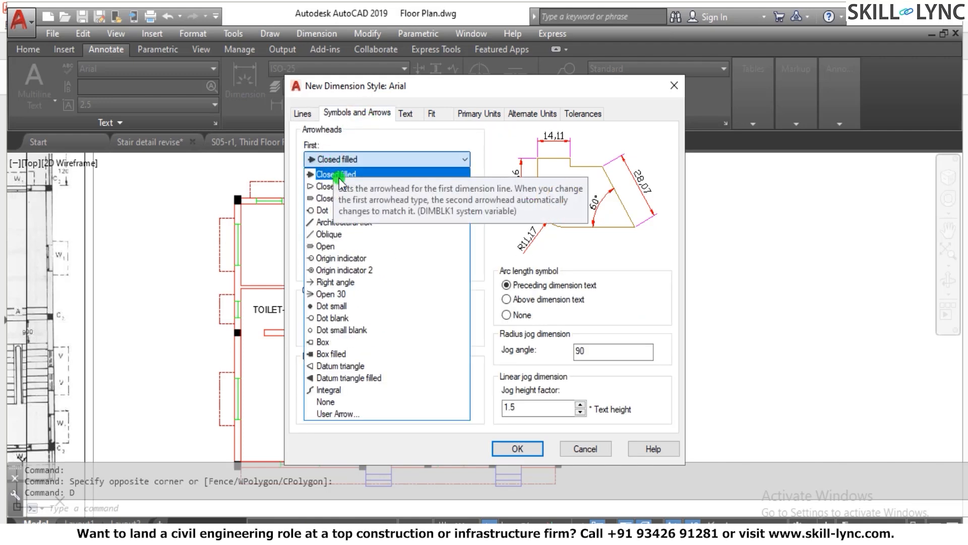
left_click(352, 177)
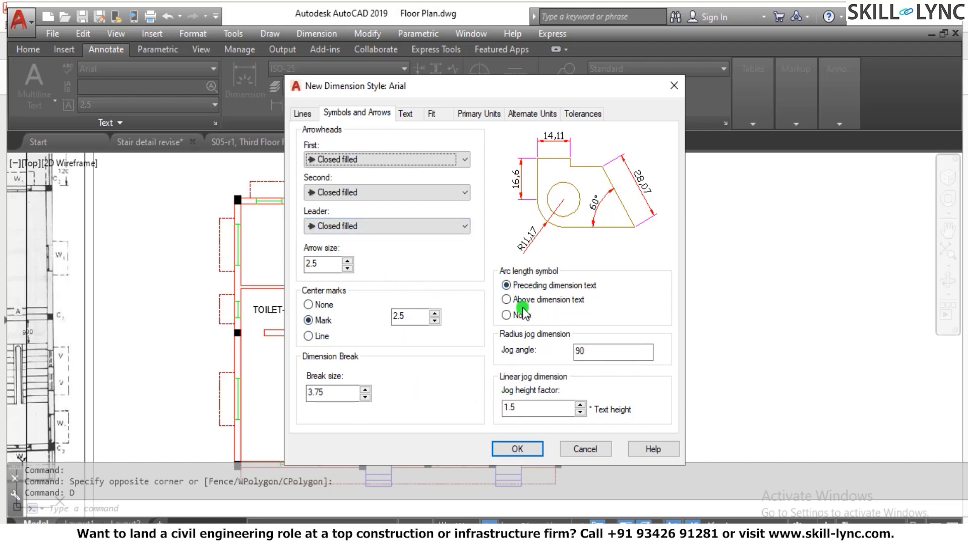
left_click(544, 406)
double_click(502, 407)
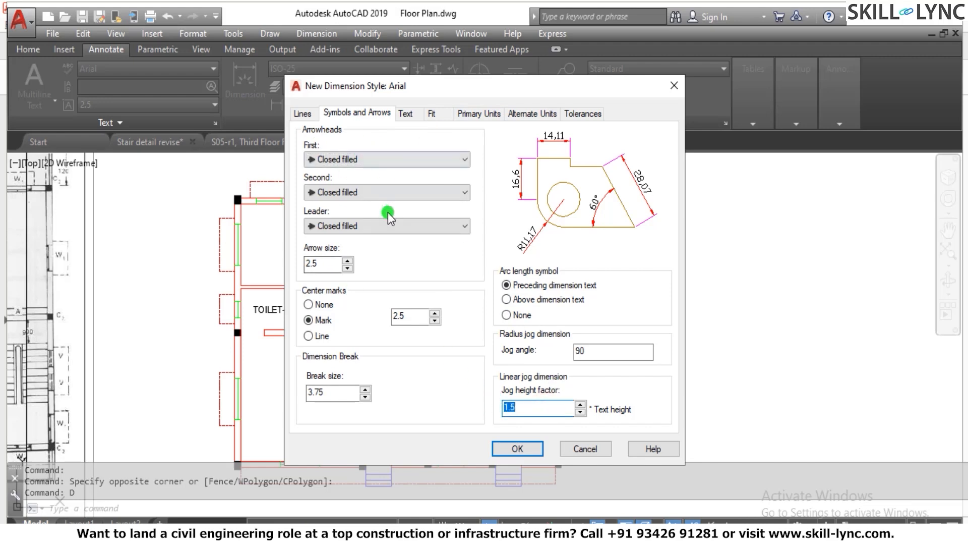
Step: Create a new text style named Arial-1 from the dimension style's text settings
left_click(405, 113)
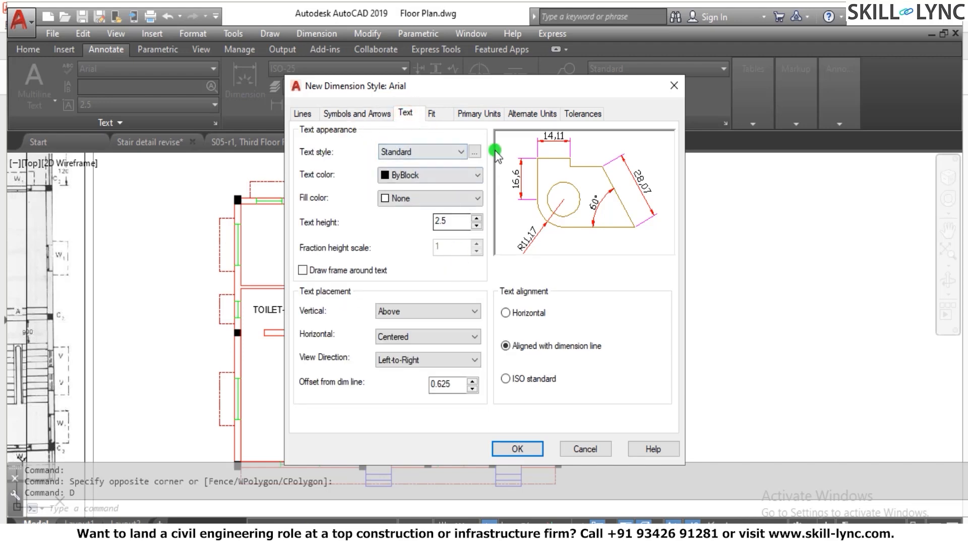
left_click(475, 152)
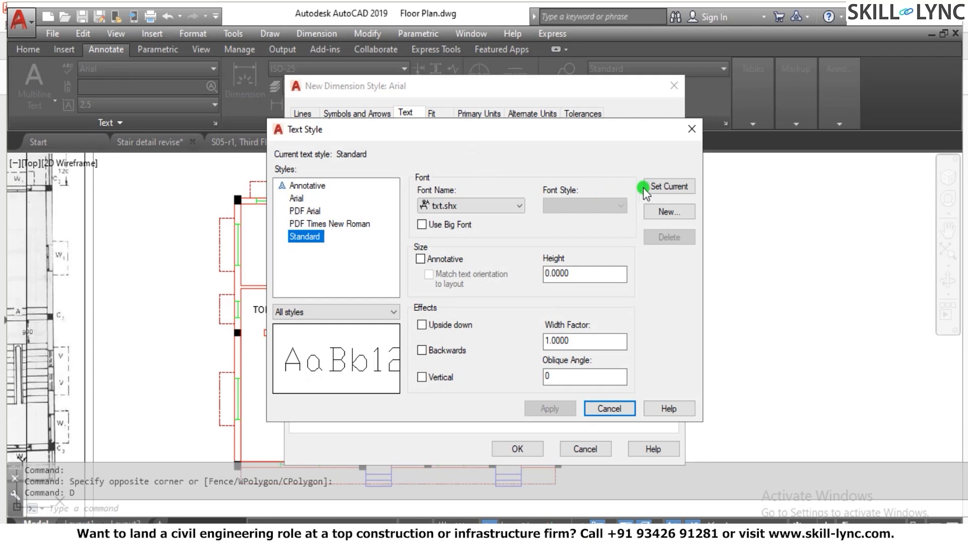
left_click(667, 211)
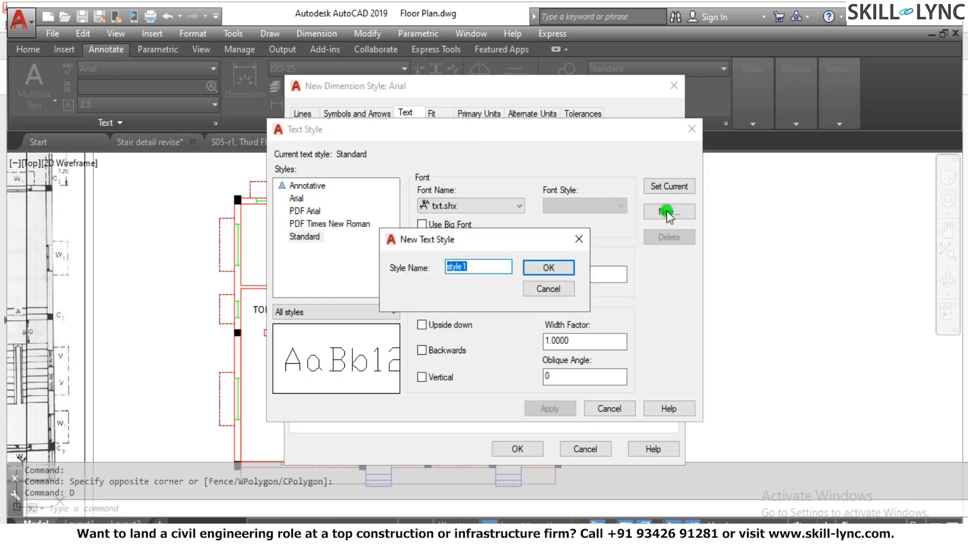
type("Ati")
type("ial")
left_click(546, 269)
left_click(561, 275)
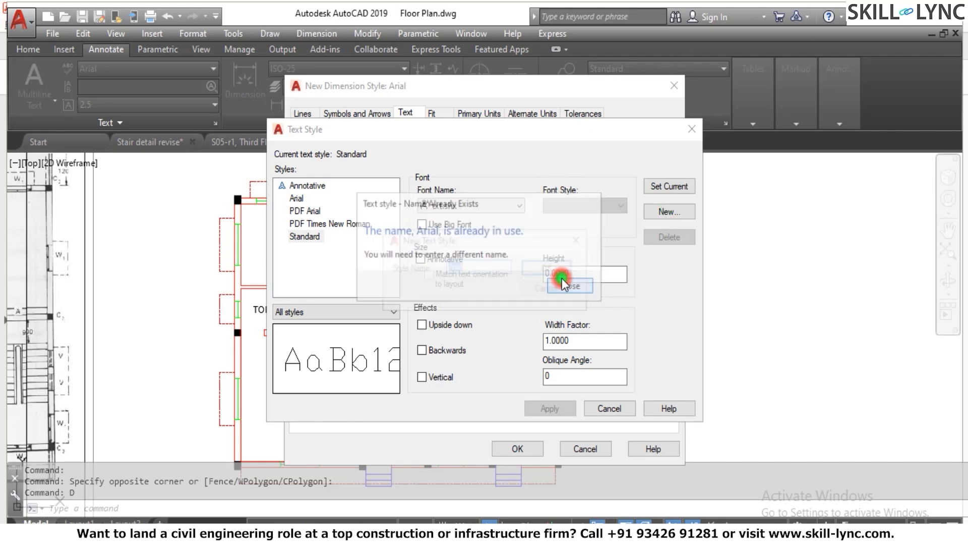
left_click(505, 271)
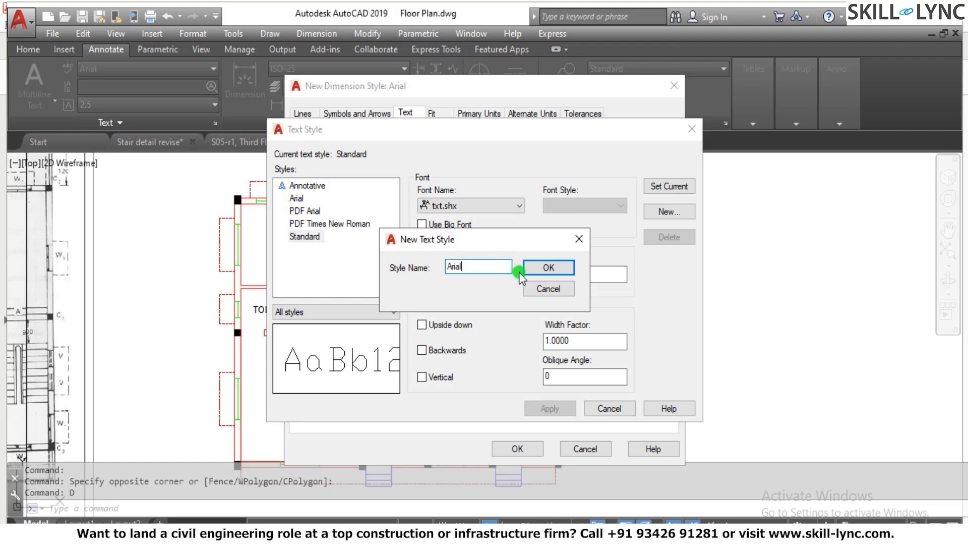
type("-1")
left_click(549, 268)
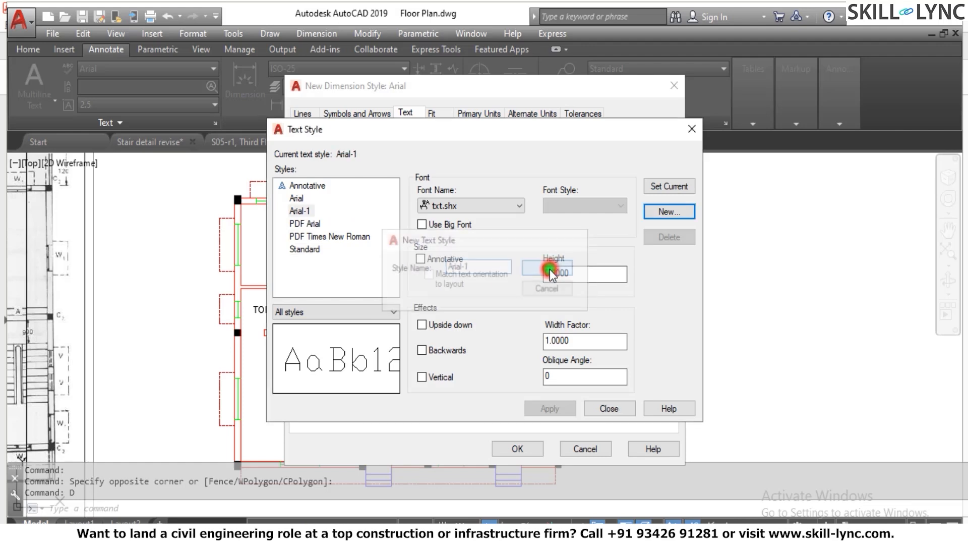
Step: Set the font of the Arial-1 text style to Arial
left_click(476, 207)
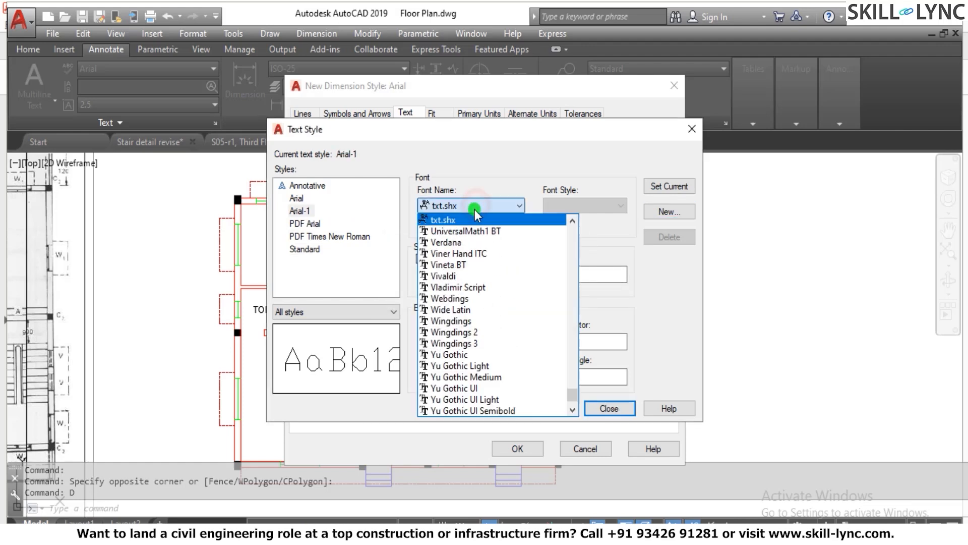
scroll(486, 243, "up", 5)
scroll(489, 247, "up", 15)
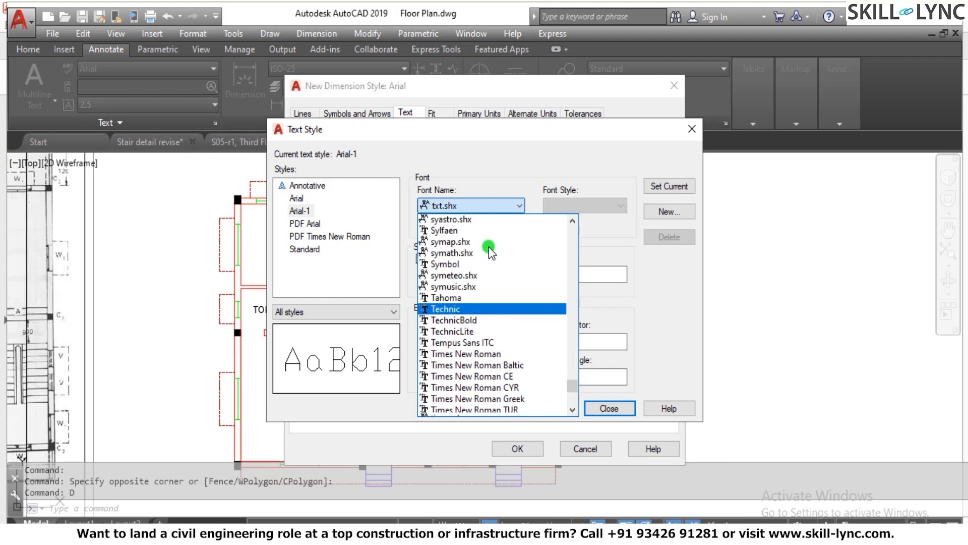
scroll(489, 246, "up", 5)
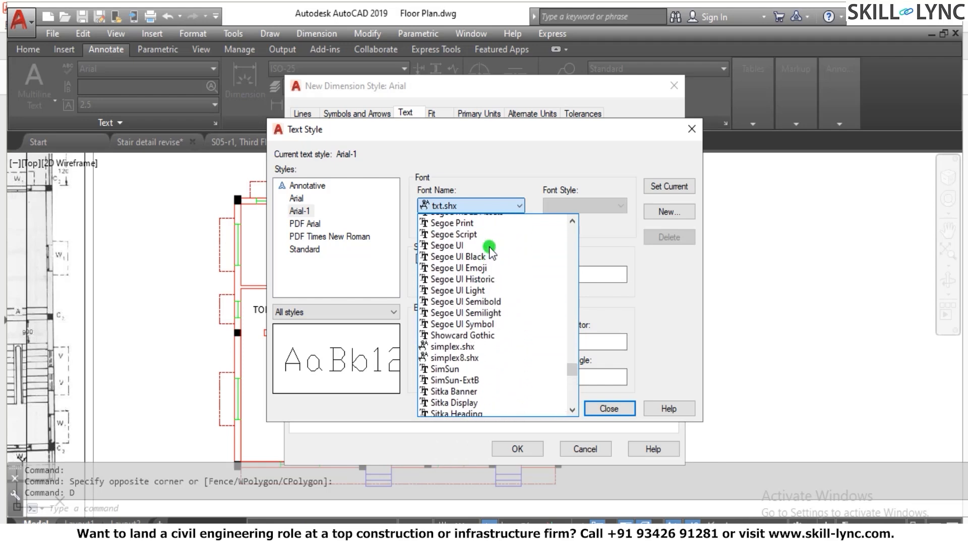
key("a")
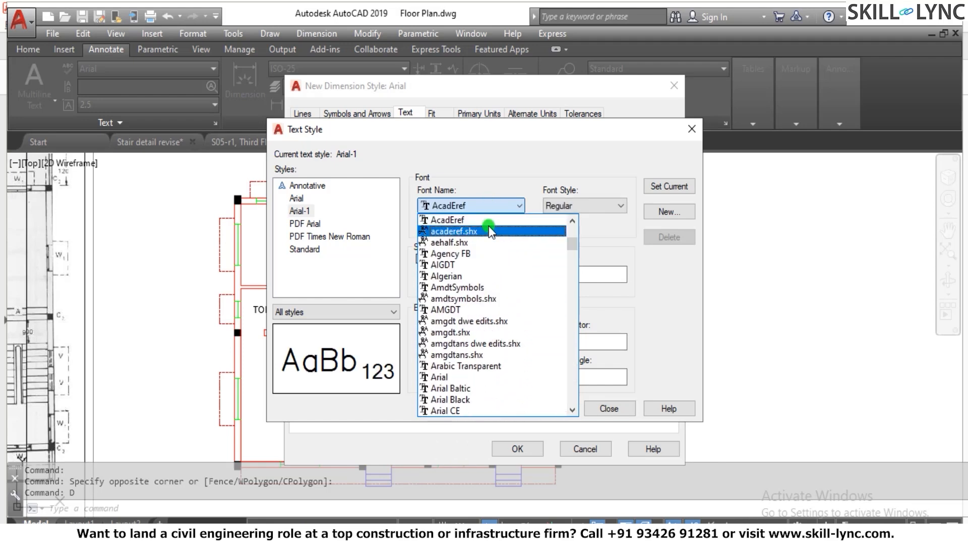
left_click(479, 376)
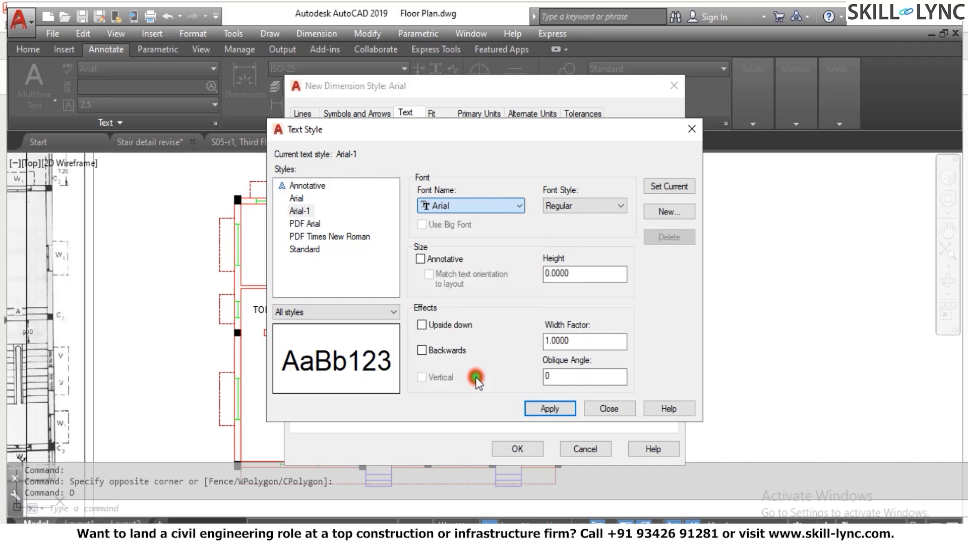
Step: Save the Arial-1 text style as current and assign it as the Arial dimension style's text style
double_click(589, 275)
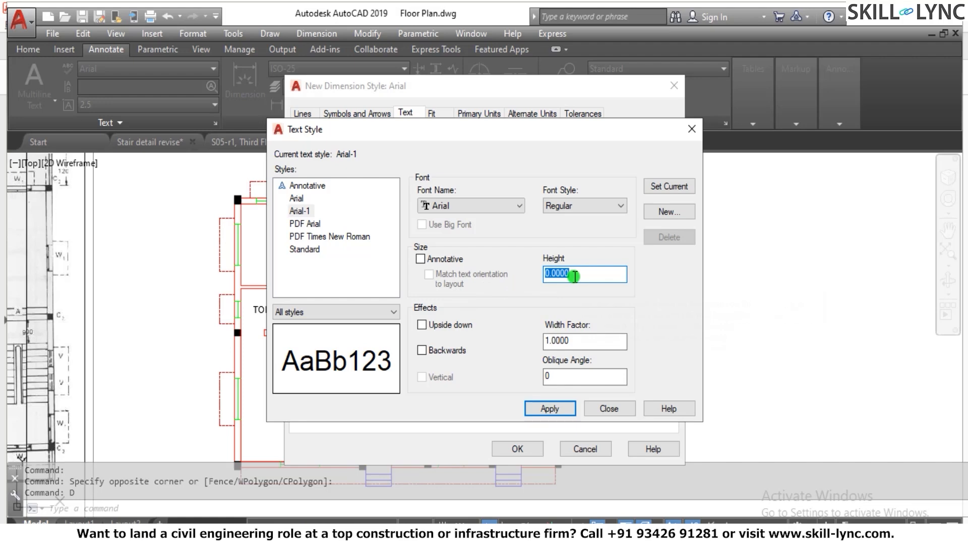
left_click(670, 187)
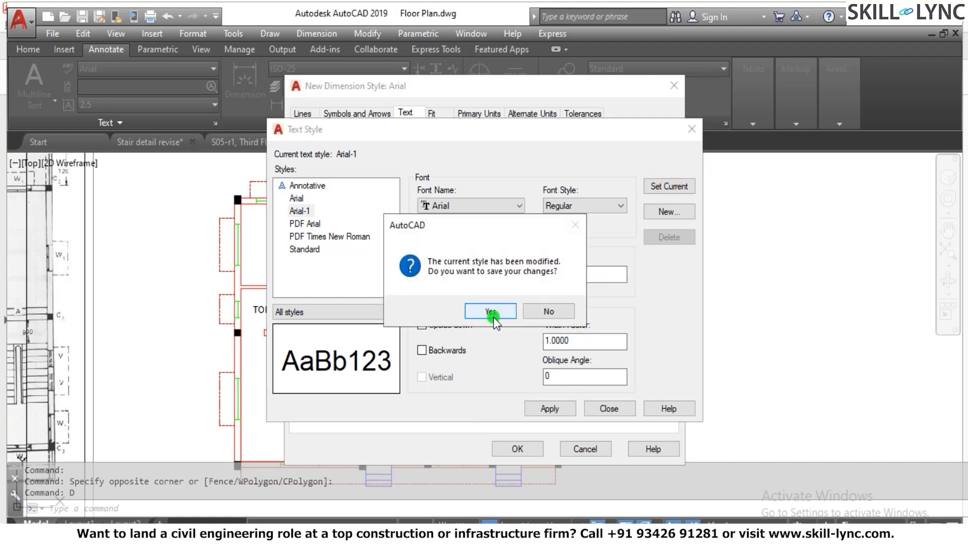
left_click(491, 312)
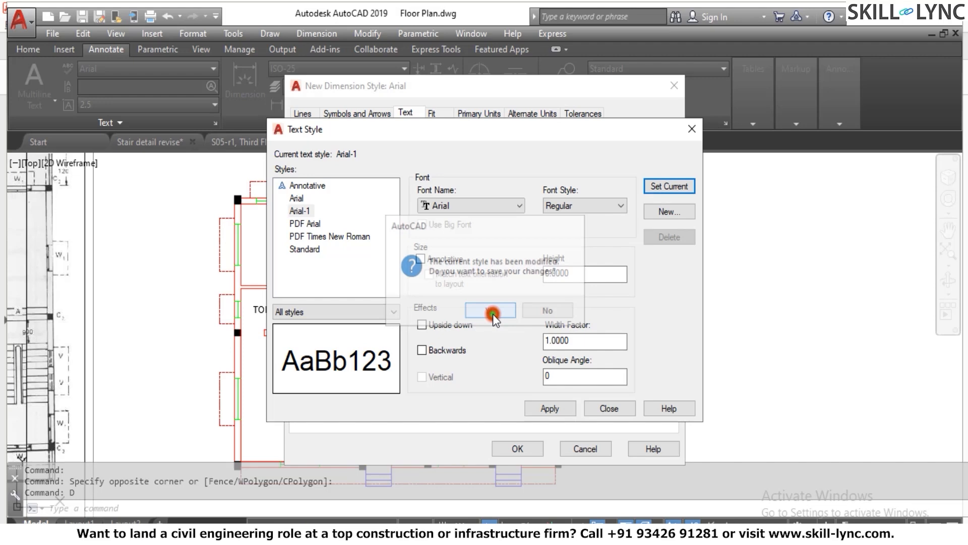
left_click(602, 410)
left_click(409, 152)
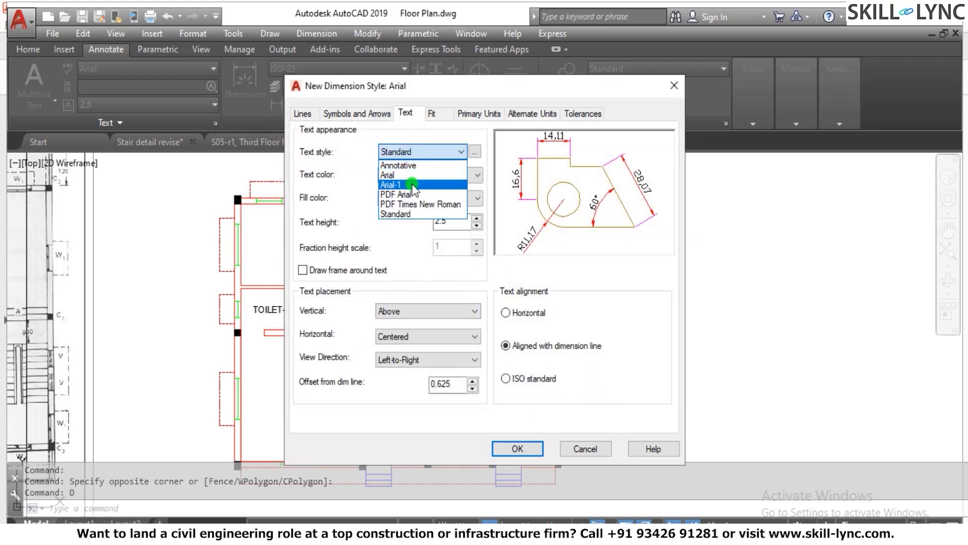
left_click(413, 185)
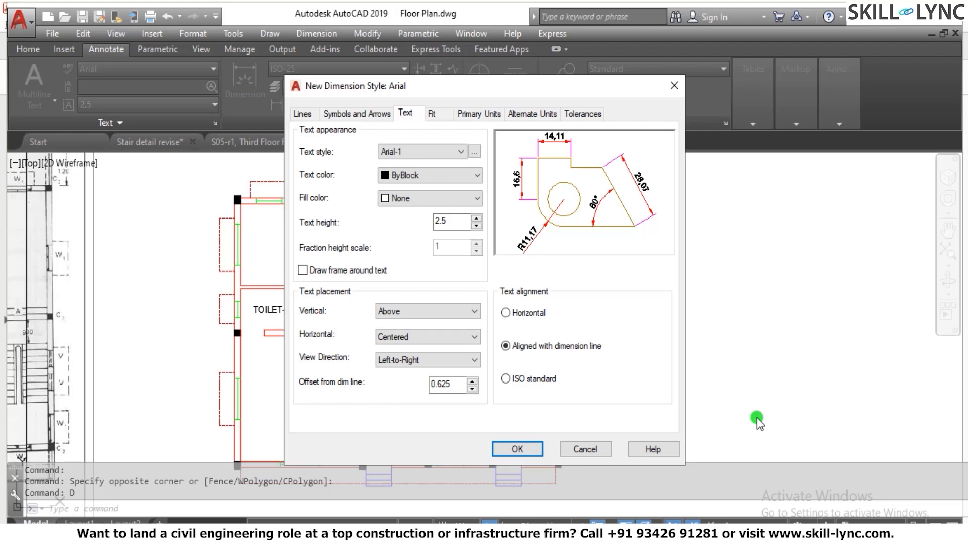
Step: Set the overall scale of the Arial style's dimension features to 100
left_click(437, 113)
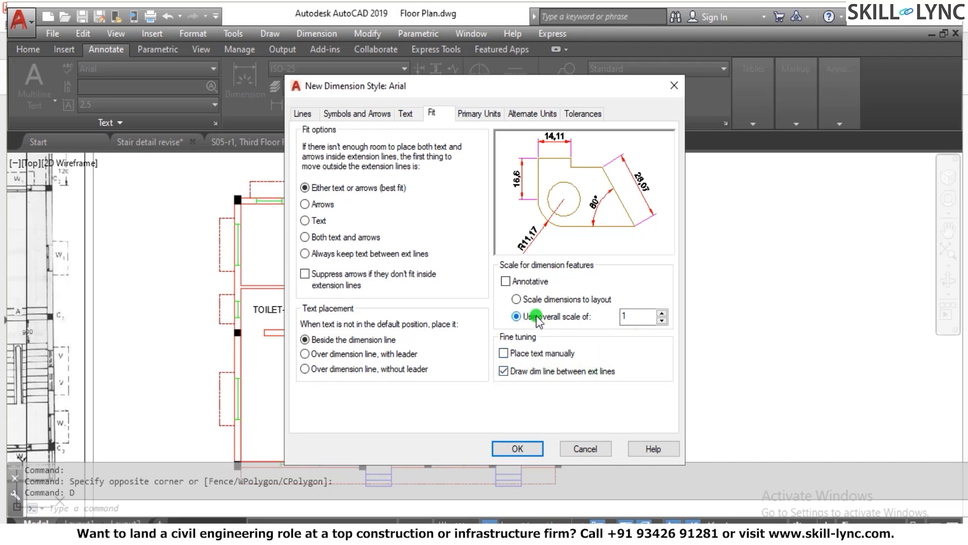
double_click(631, 315)
left_click(406, 115)
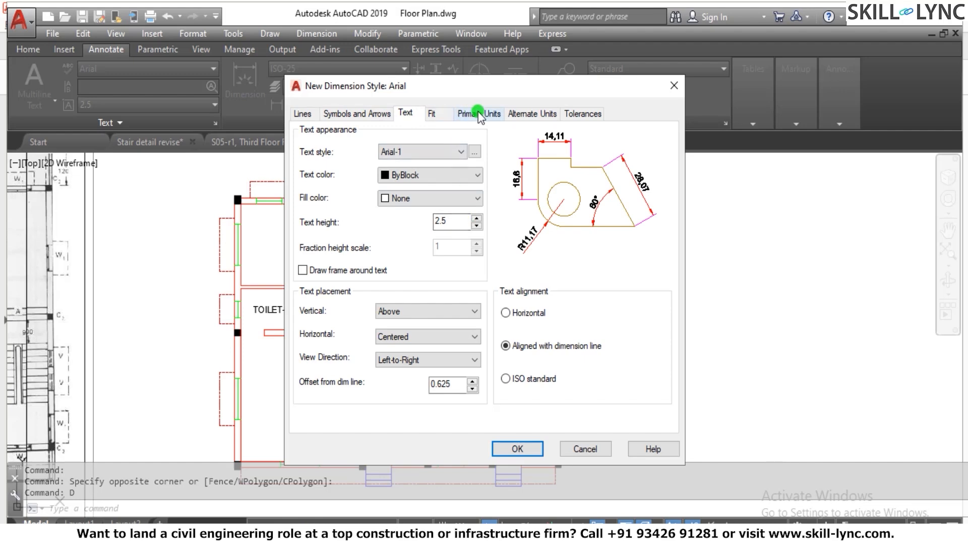
left_click(438, 114)
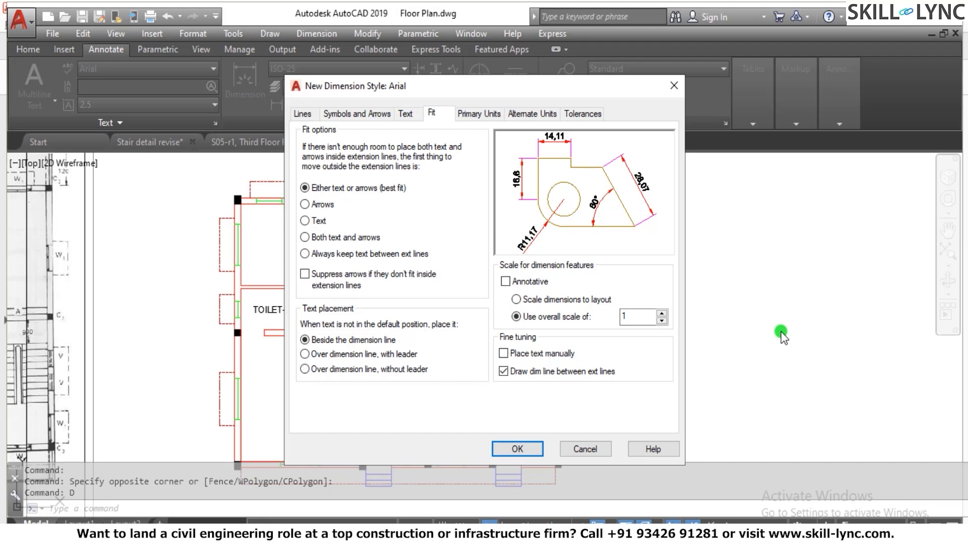
double_click(635, 316)
Step: Set the linear dimension precision to 0 and the decimal separator to Period in the primary units
left_click(468, 113)
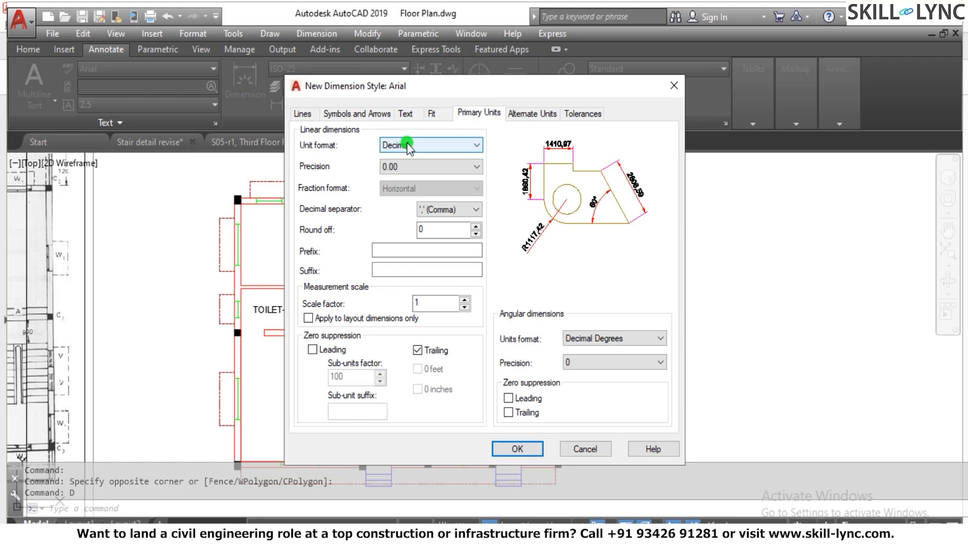
left_click(409, 165)
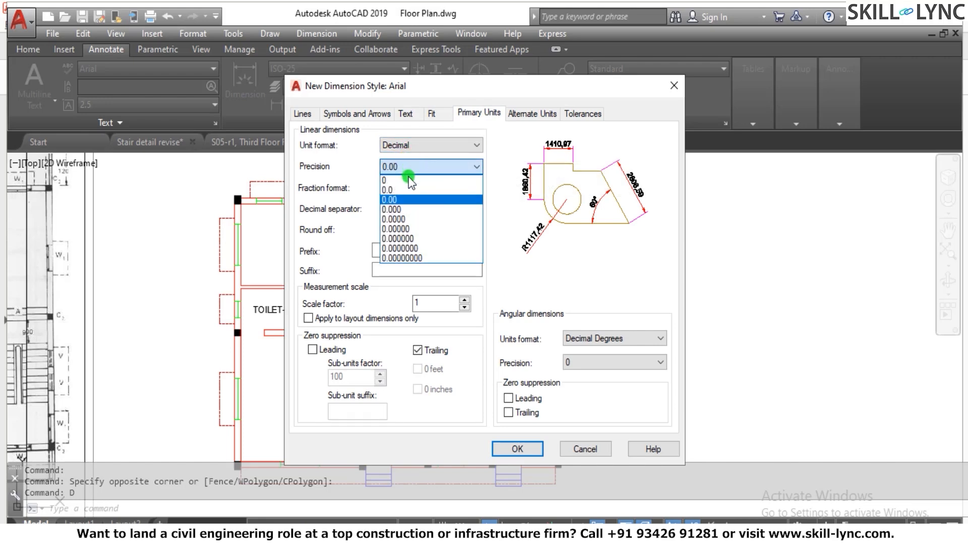
left_click(409, 180)
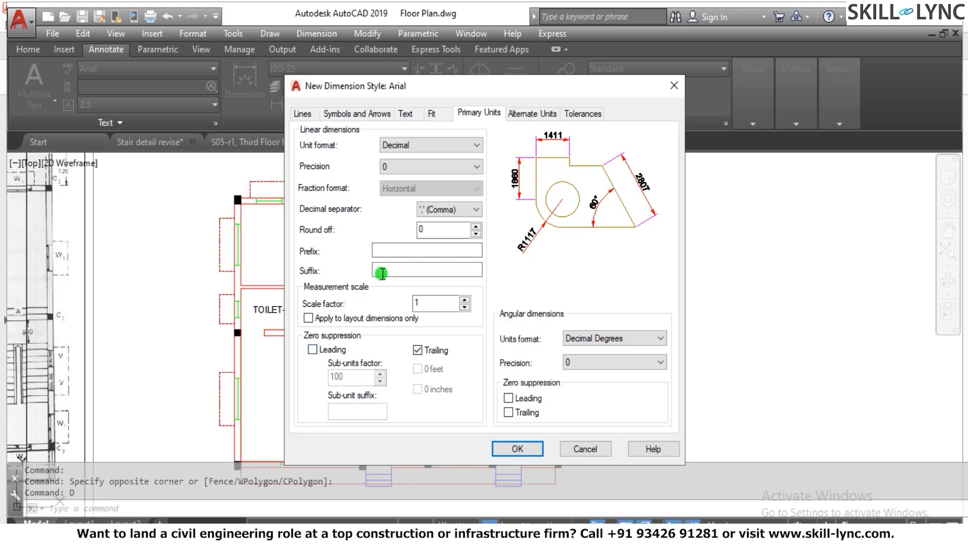
left_click(441, 213)
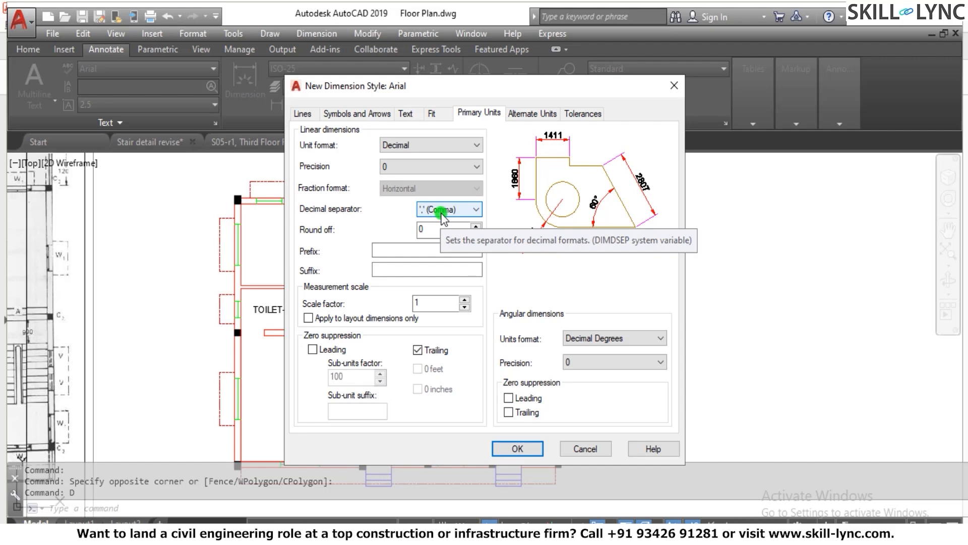
left_click(442, 211)
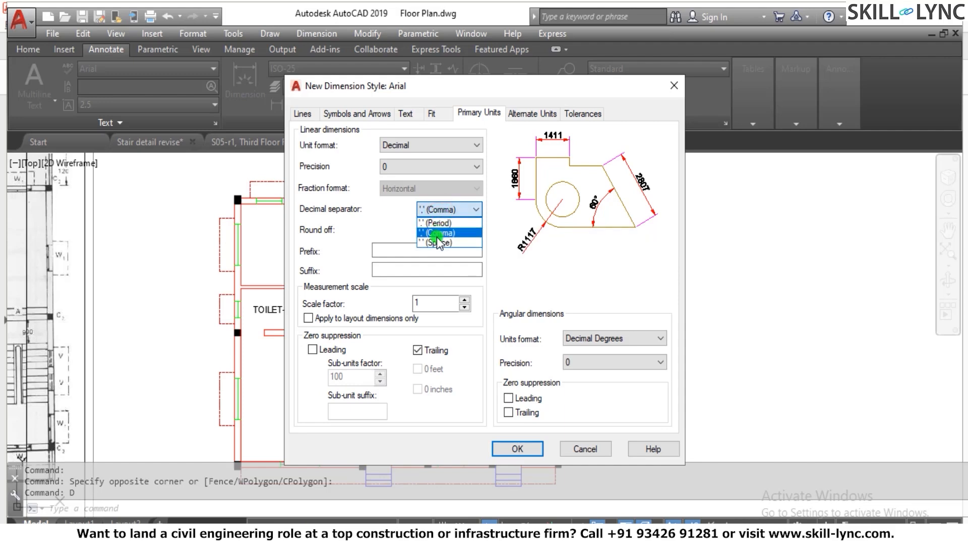
left_click(440, 222)
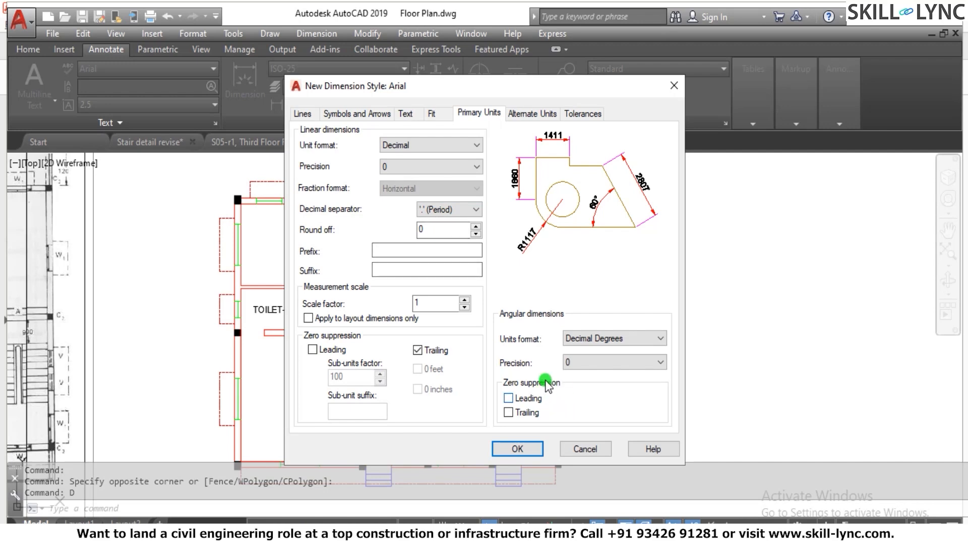
Step: Review the alternate units, fit, arrow and primary units settings of the Arial dimension style
left_click(515, 115)
left_click(486, 114)
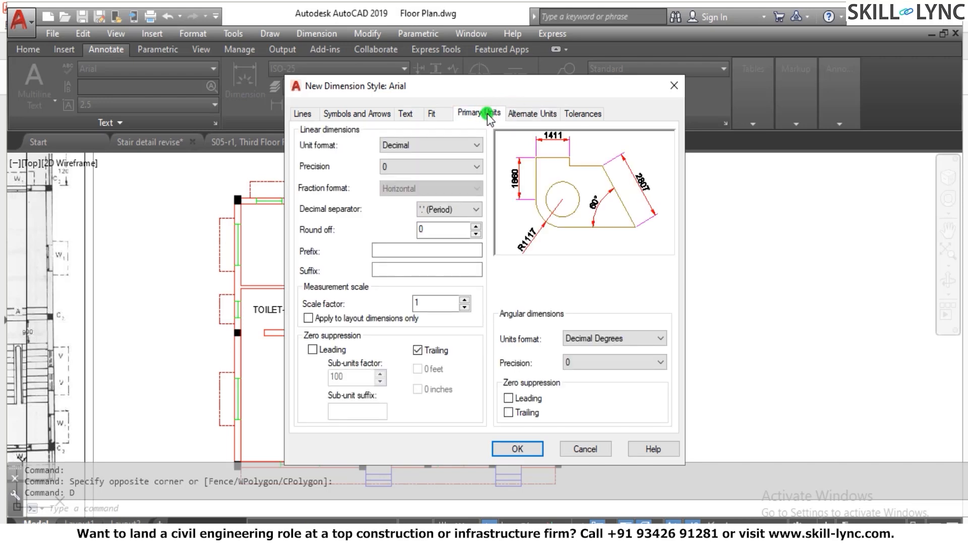
left_click(431, 115)
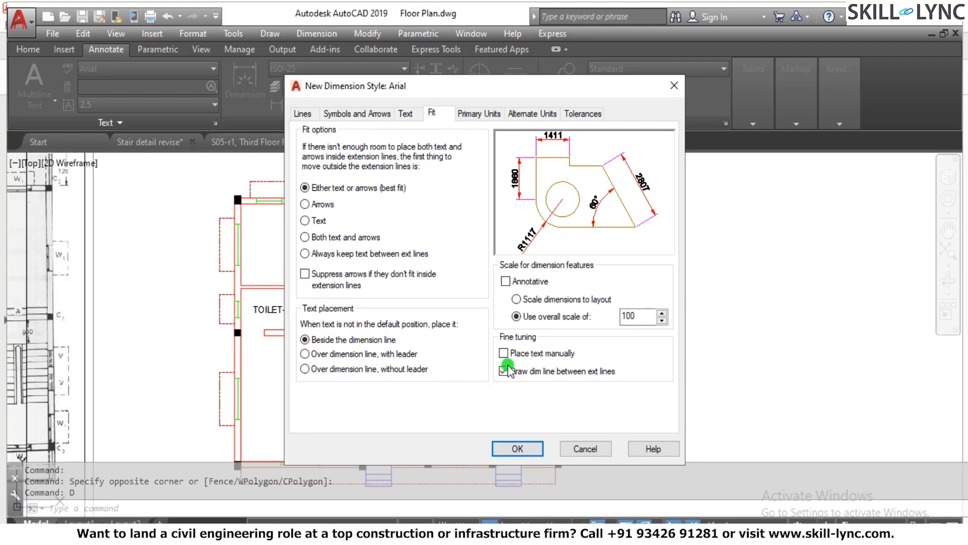
left_click(368, 114)
left_click(466, 114)
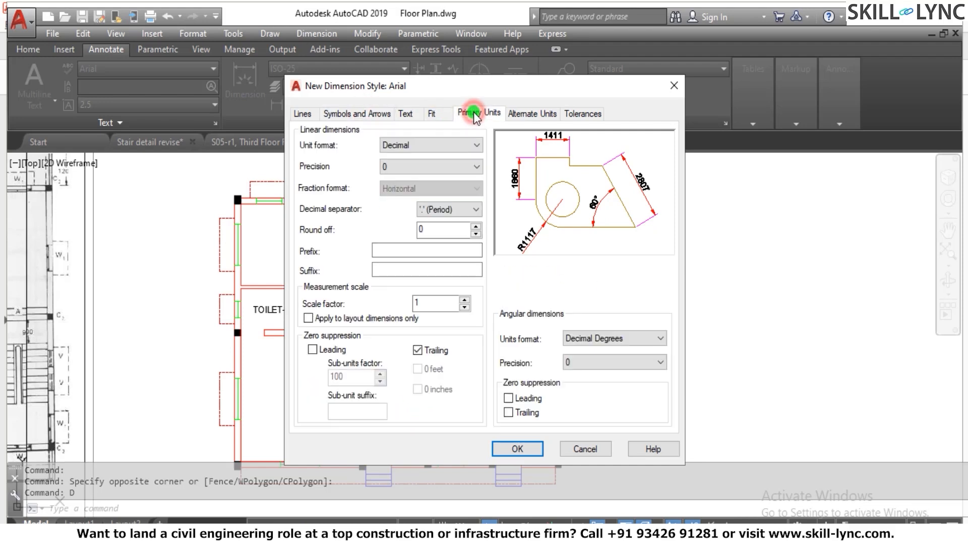
Step: Try the Horizontal and Aligned text alignments, choose ISO standard, and save the Arial dimension style
left_click(405, 114)
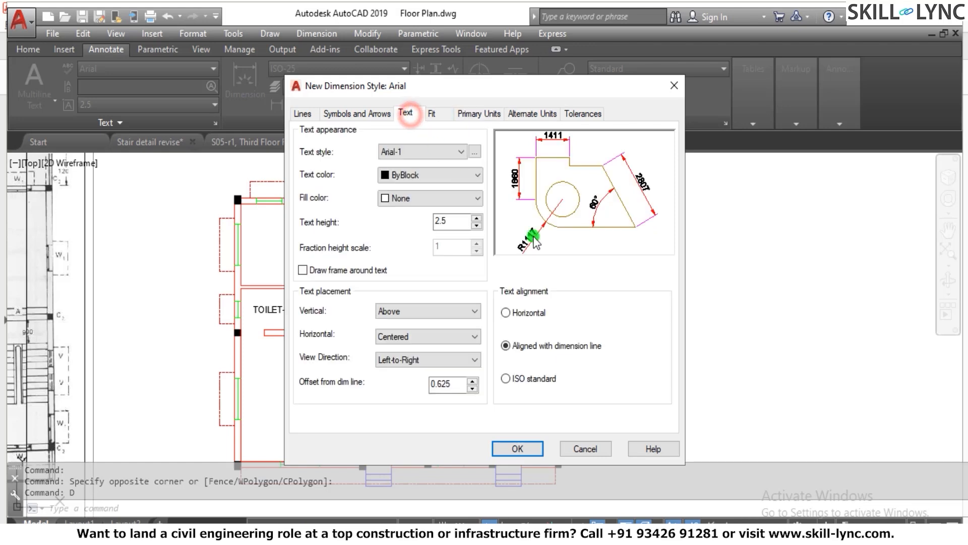
left_click(507, 313)
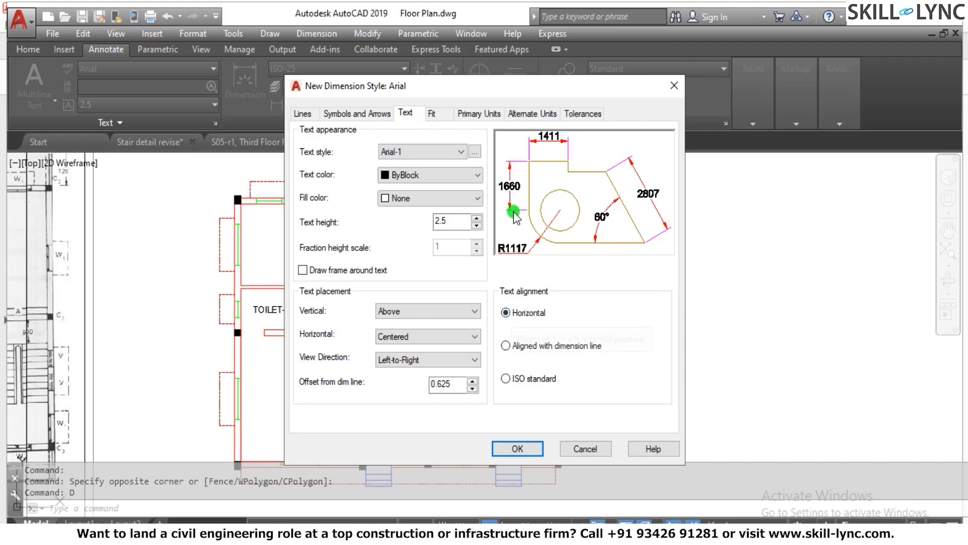
left_click(506, 346)
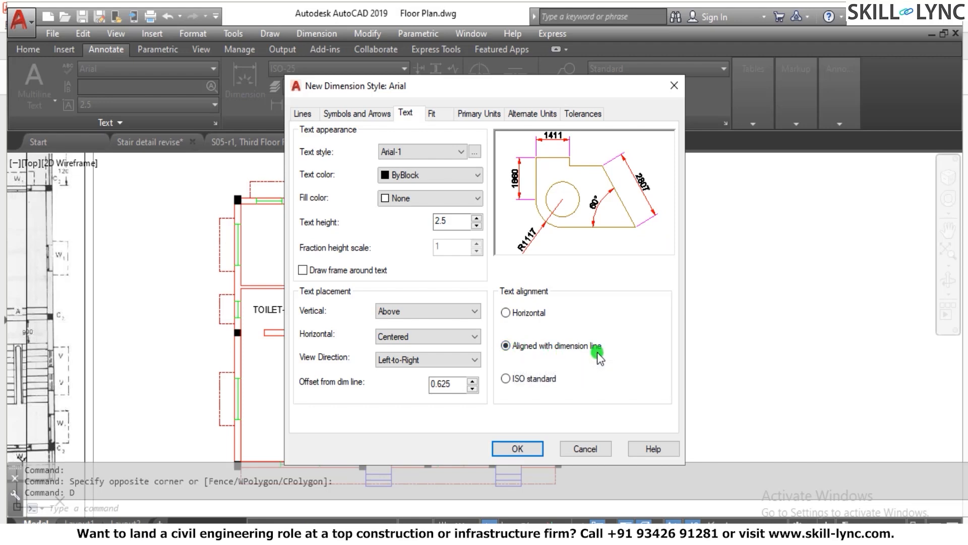
left_click(507, 378)
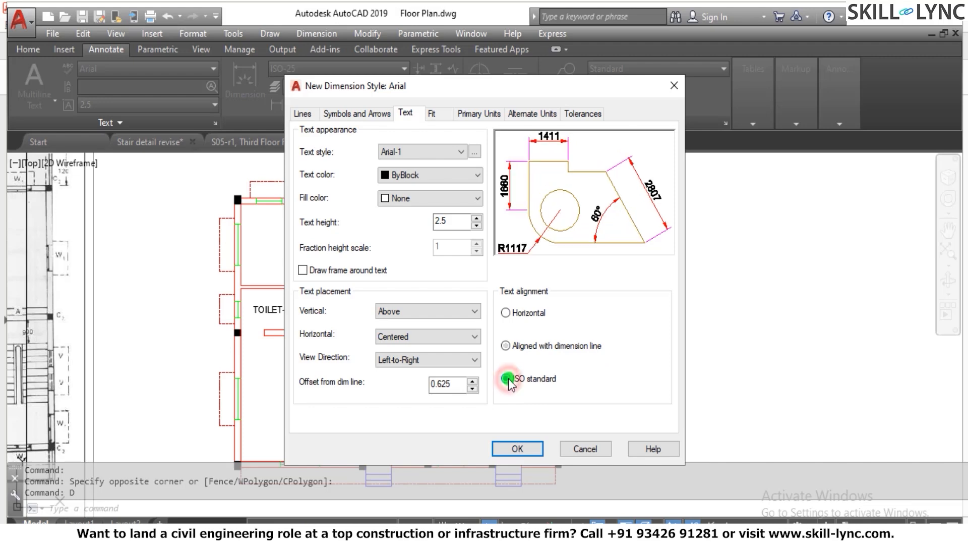
left_click(525, 448)
Step: Make Arial the current dimension style and close the Dimension Style Manager
left_click(625, 200)
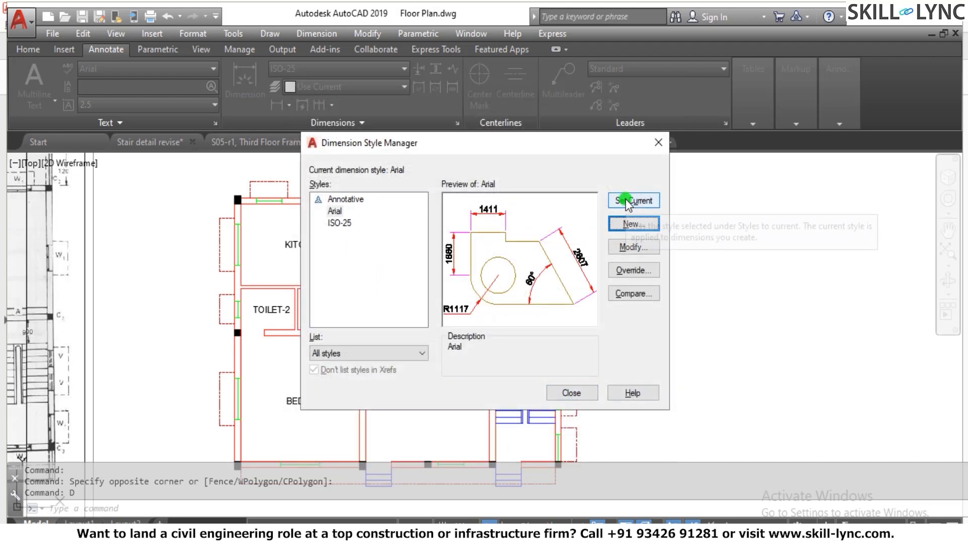
left_click(335, 211)
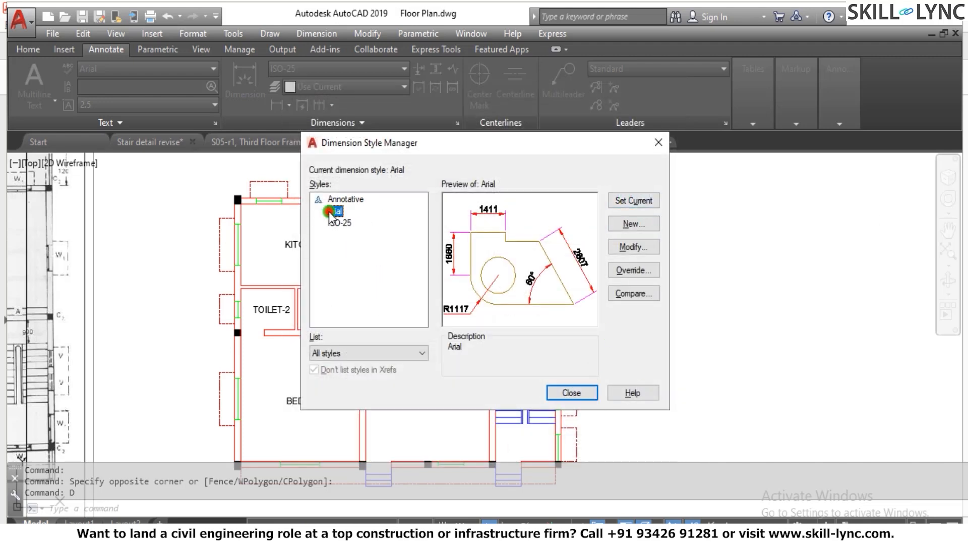
left_click(628, 202)
left_click(579, 393)
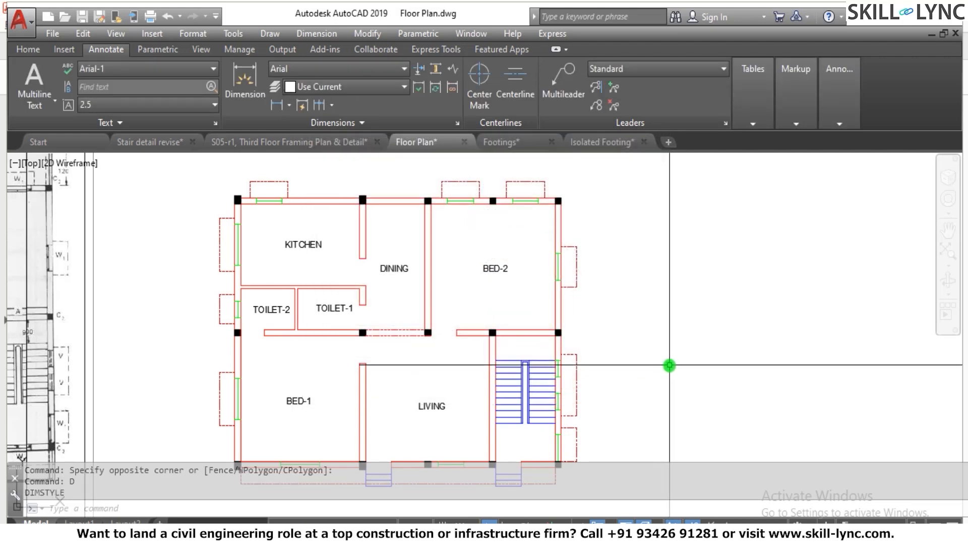
type("dim")
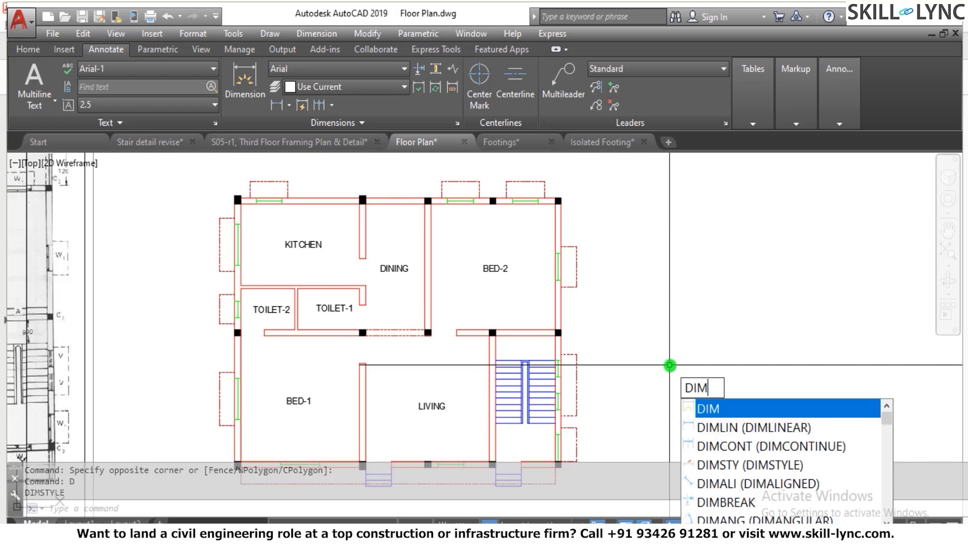
type("lin")
key("Return")
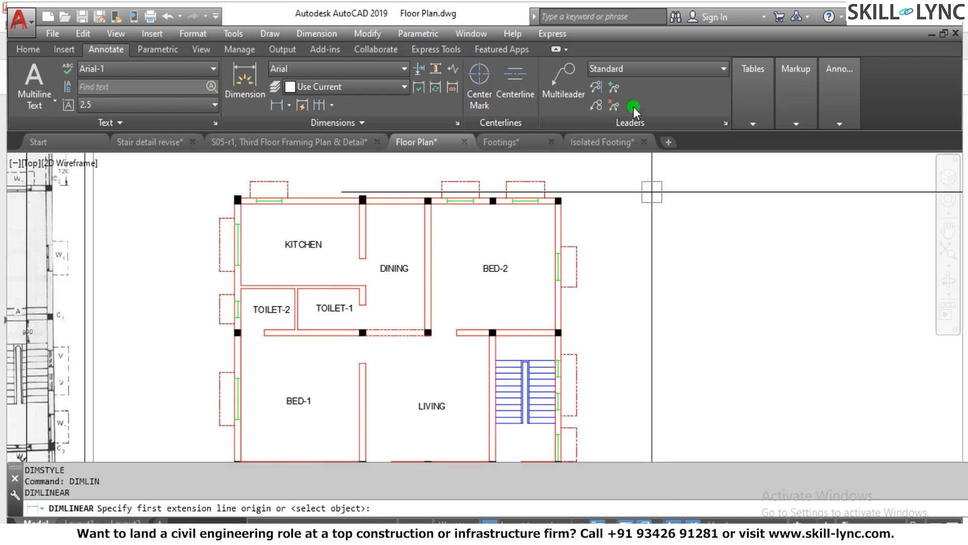
left_click(288, 107)
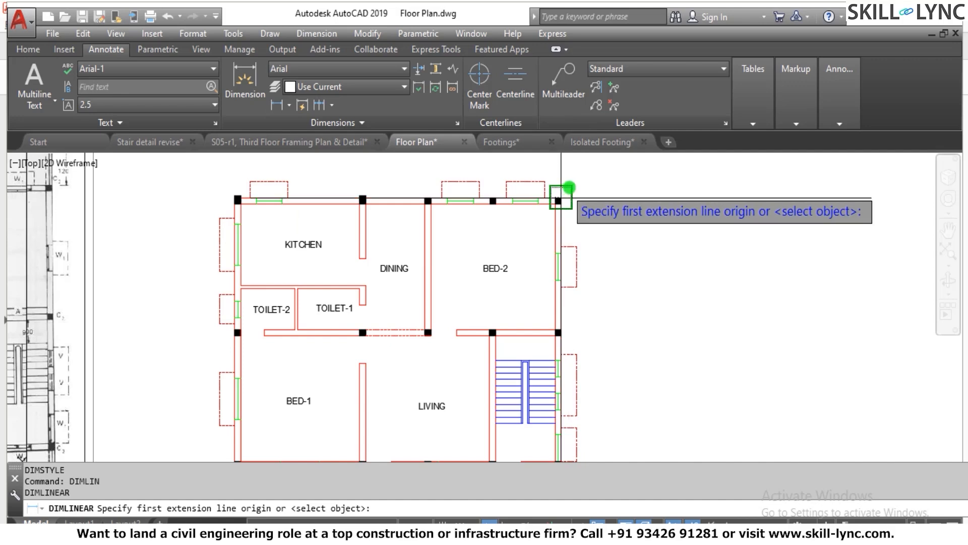
scroll(559, 200, "up", 6)
scroll(469, 239, "down", 8)
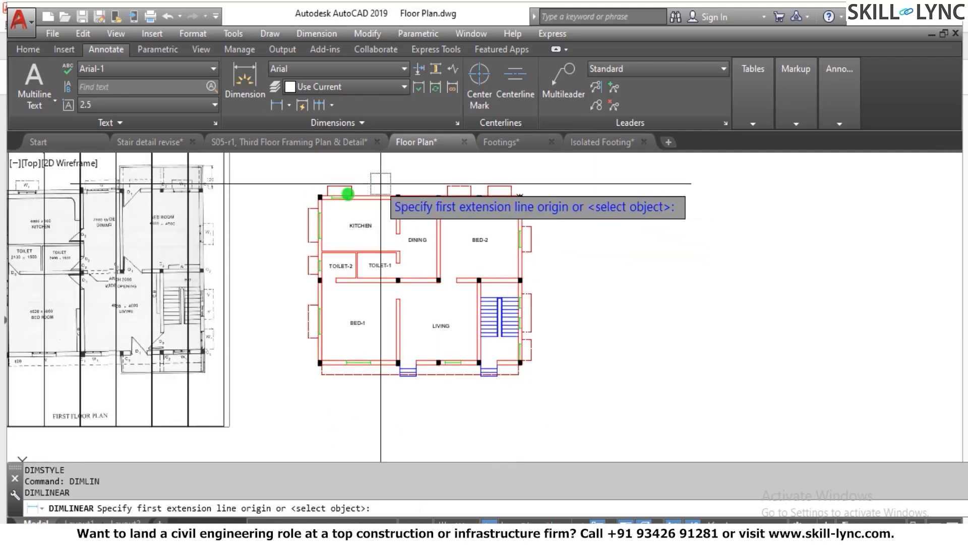
scroll(389, 209, "down", 3)
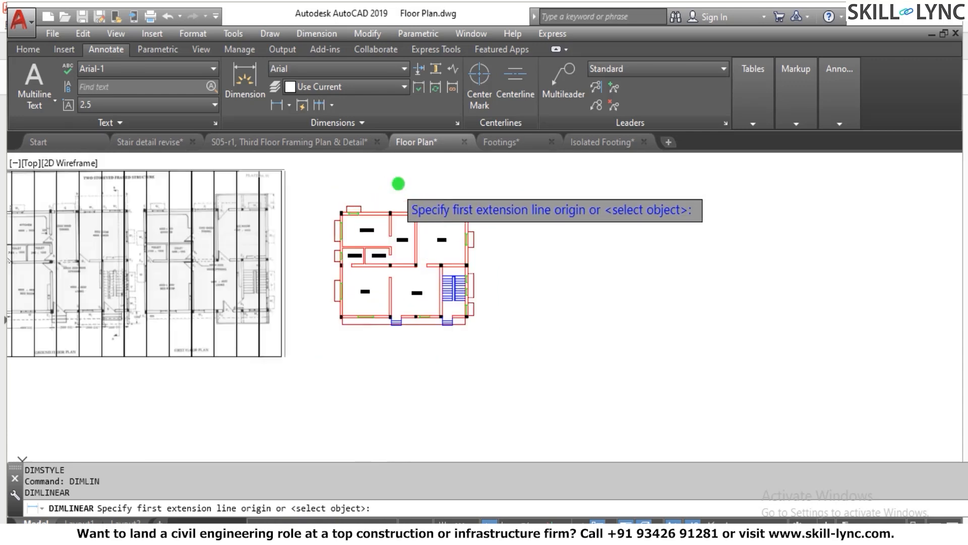
scroll(397, 220, "up", 8)
scroll(383, 232, "down", 4)
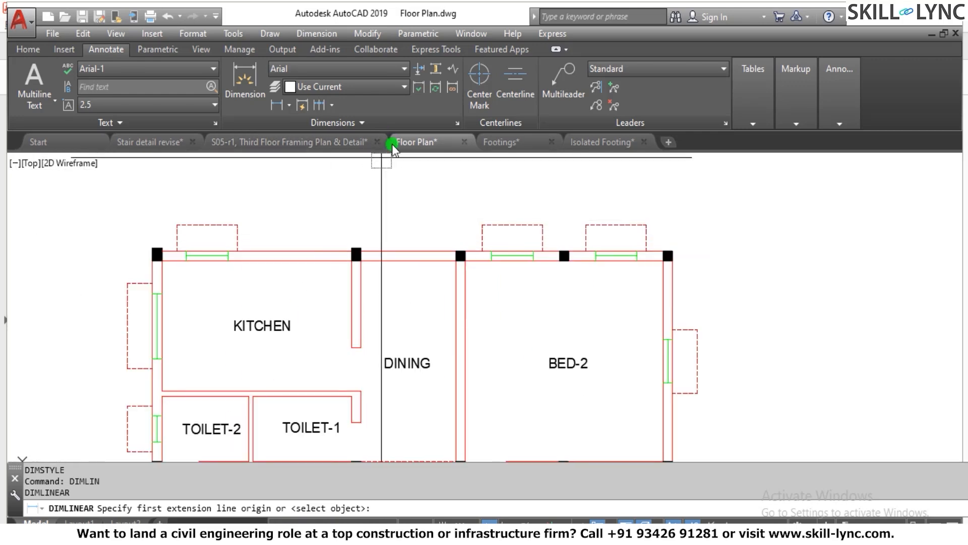
scroll(509, 277, "up", 5)
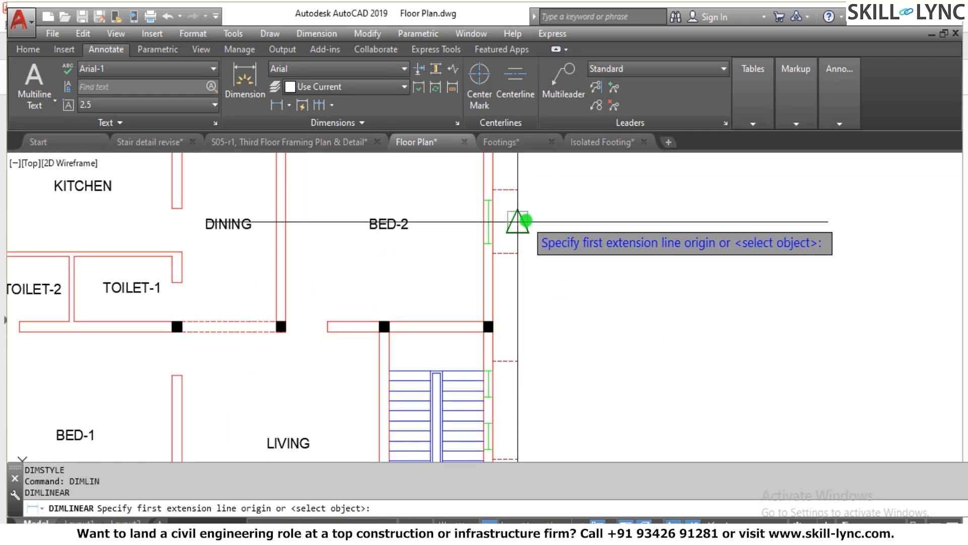
scroll(517, 253, "down", 5)
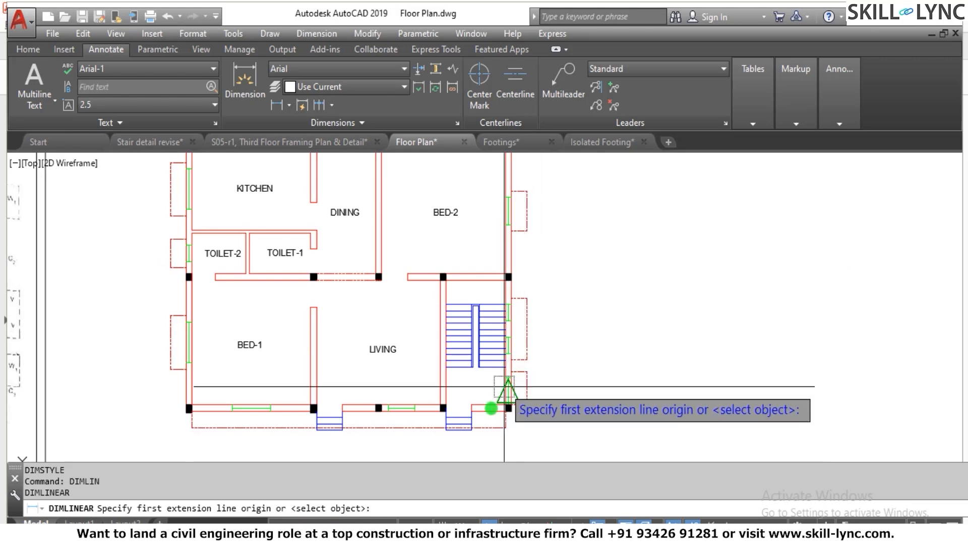
scroll(454, 378, "up", 4)
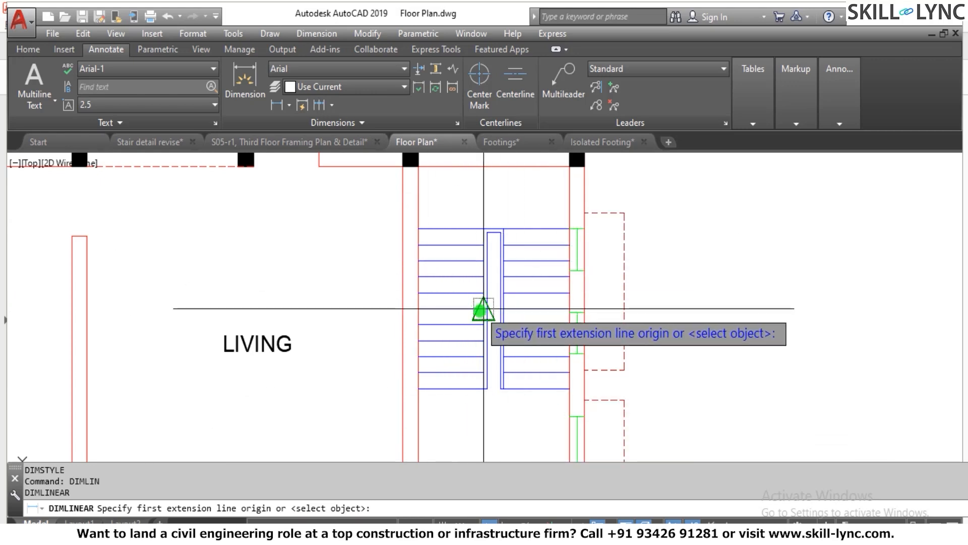
scroll(480, 305, "up", 4)
key("Escape")
Step: Change the linetype of the tread lines in the stair flight nearest the living room to HIDDEN
scroll(484, 282, "down", 4)
left_click(479, 405)
left_click(455, 201)
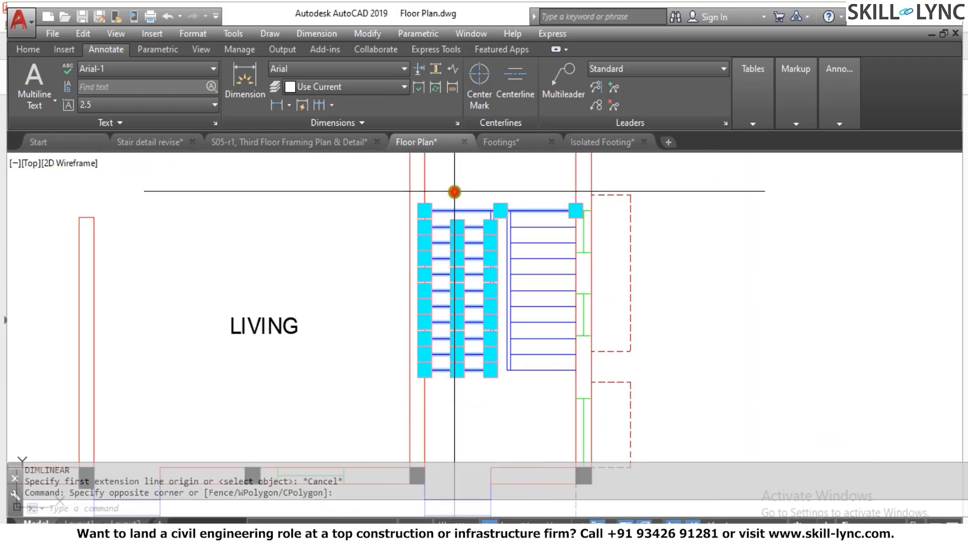
left_click(28, 49)
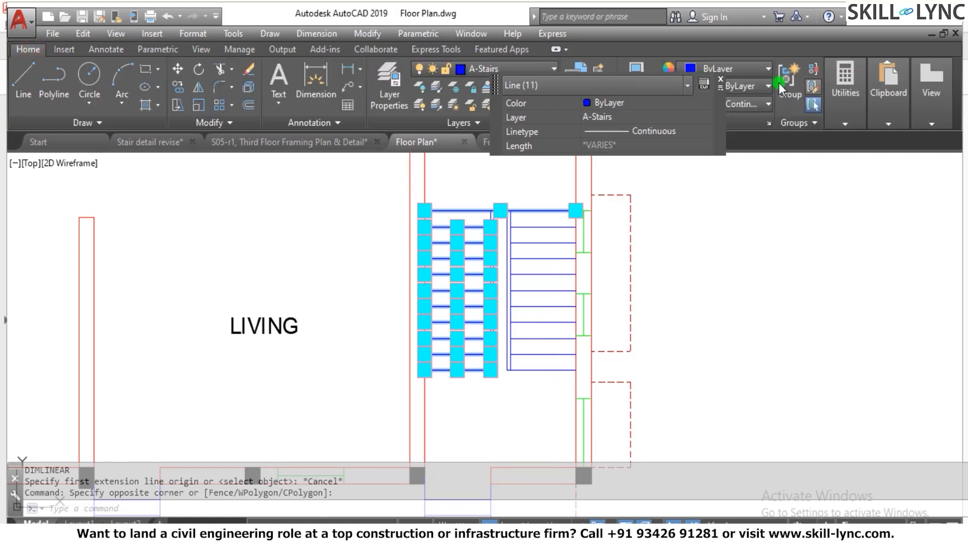
left_click(721, 80)
left_click(729, 102)
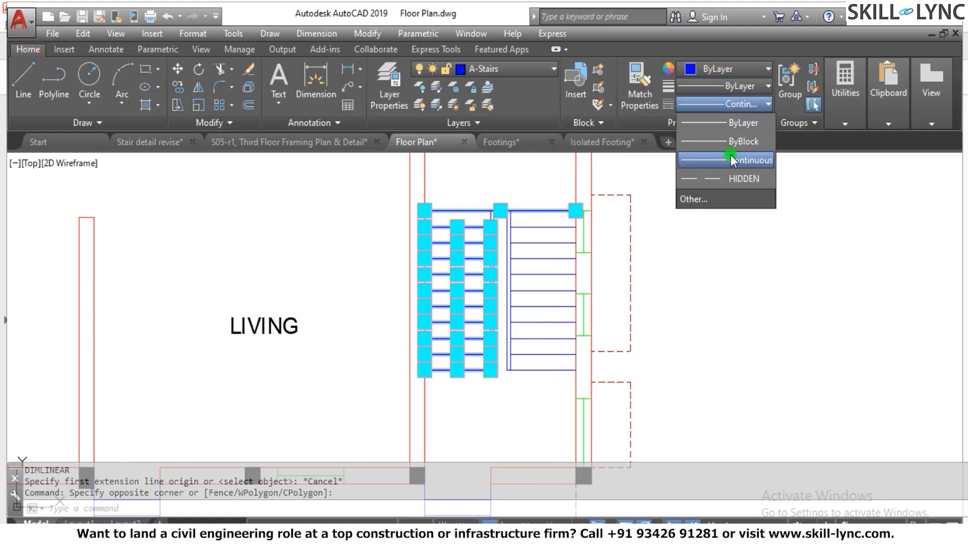
left_click(731, 181)
key("Escape")
key("Escape")
scroll(575, 233, "up", 4)
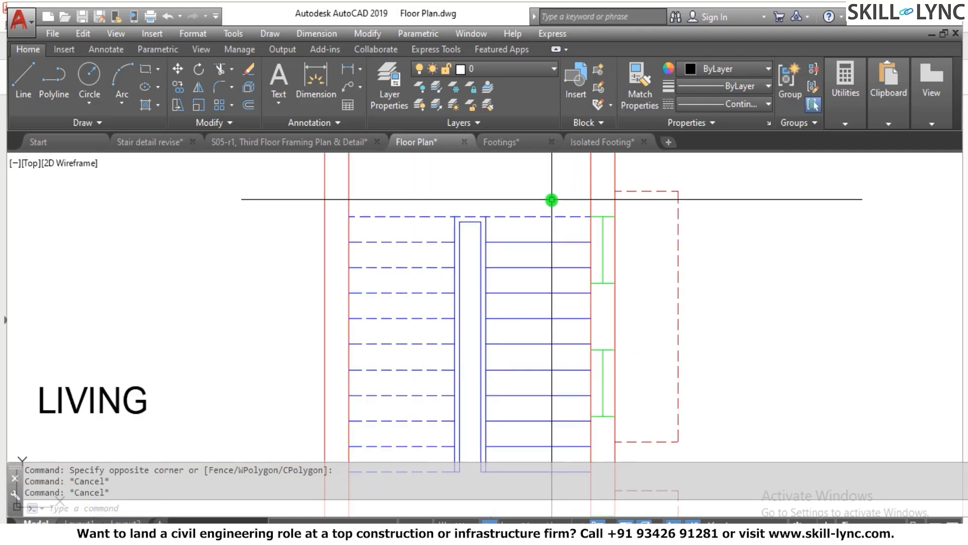
key("Escape")
Step: Add a vertical linear dimension for the plan's overall height, from Bed-2's outer top corner to the outer bottom corner beside the stairs
scroll(578, 257, "down", 8)
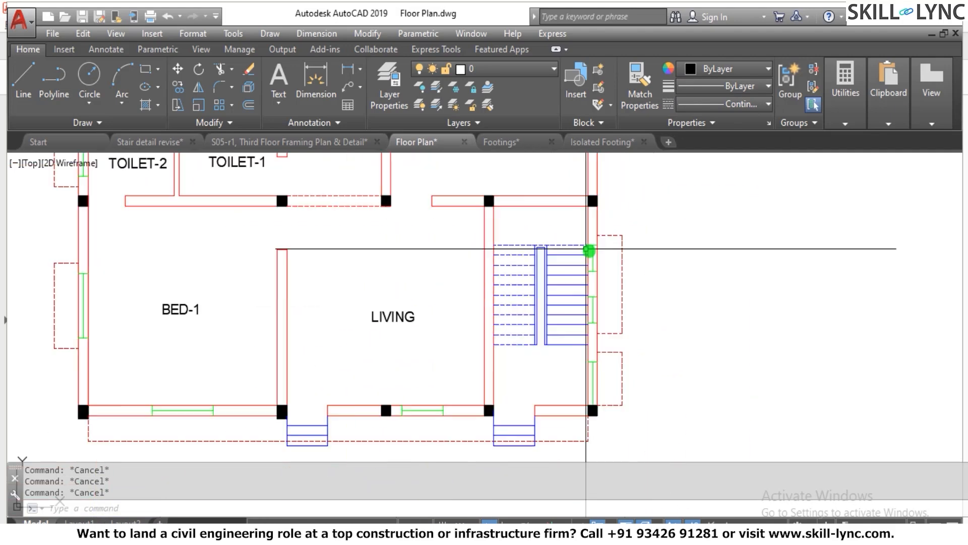
scroll(636, 262, "down", 3)
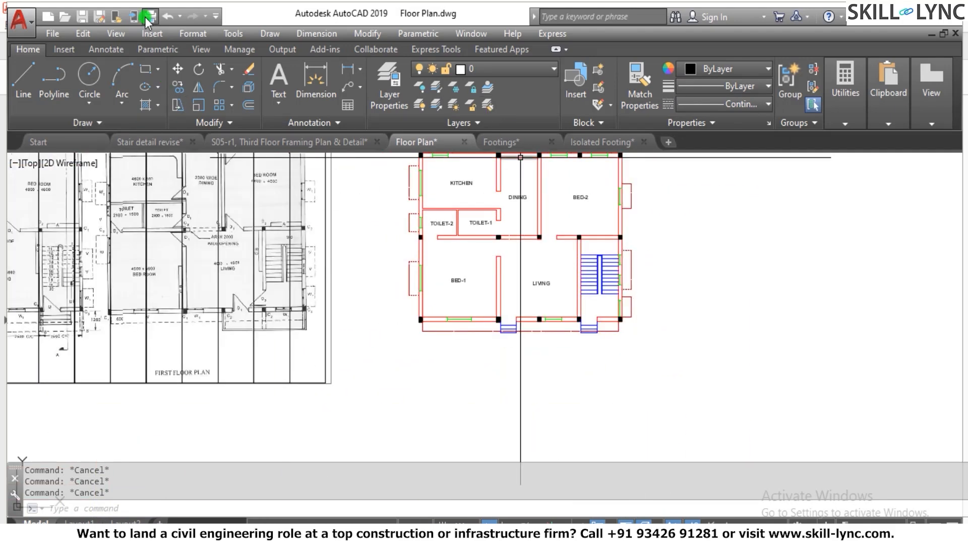
left_click(106, 49)
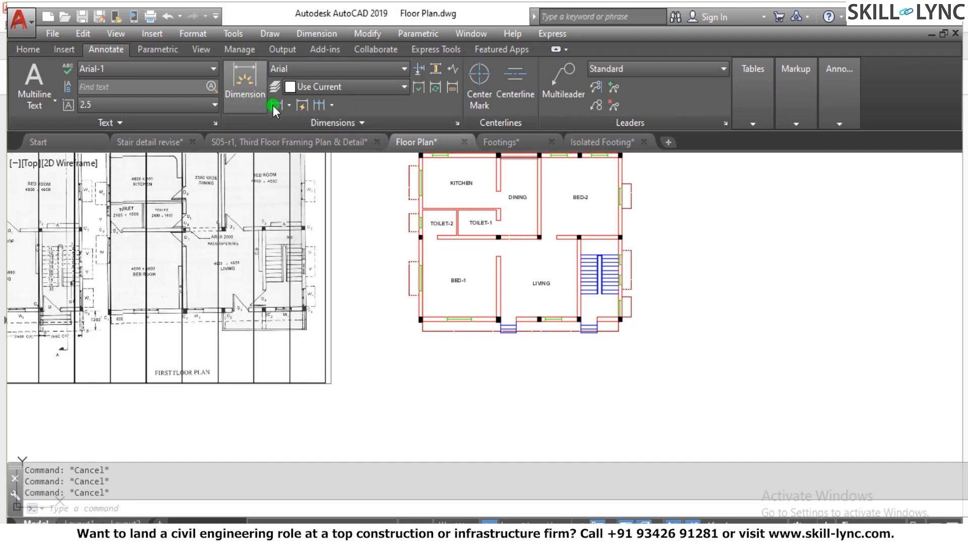
left_click(289, 105)
left_click(296, 130)
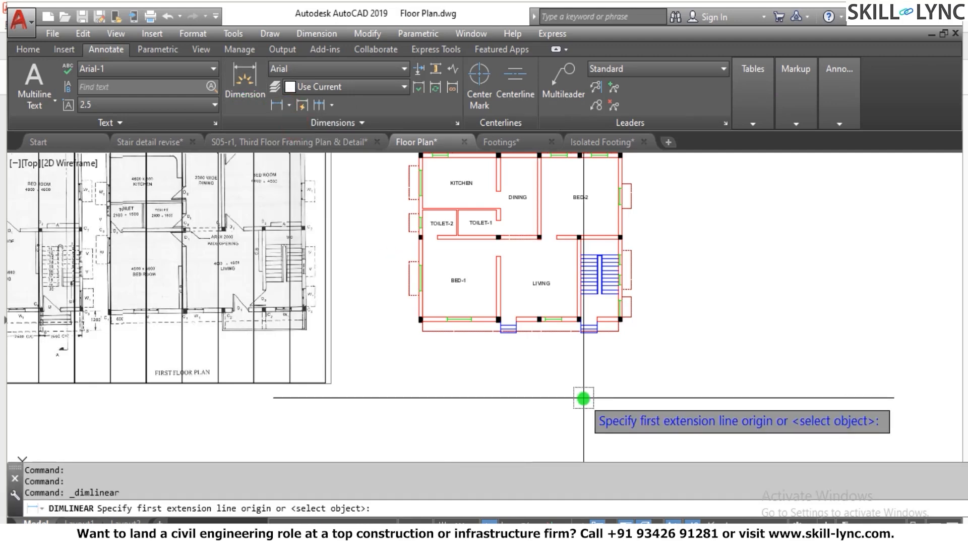
scroll(580, 373, "down", 5)
left_click(295, 70)
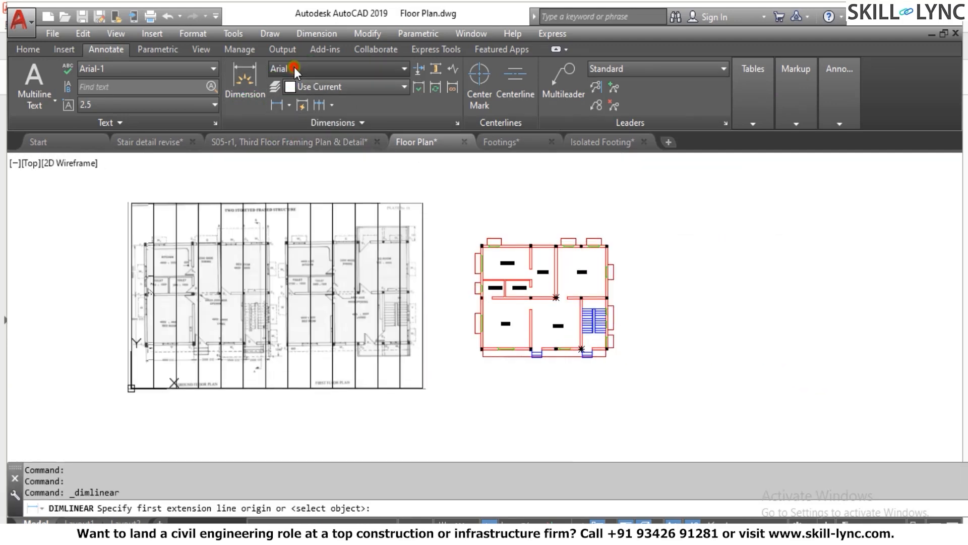
left_click(424, 135)
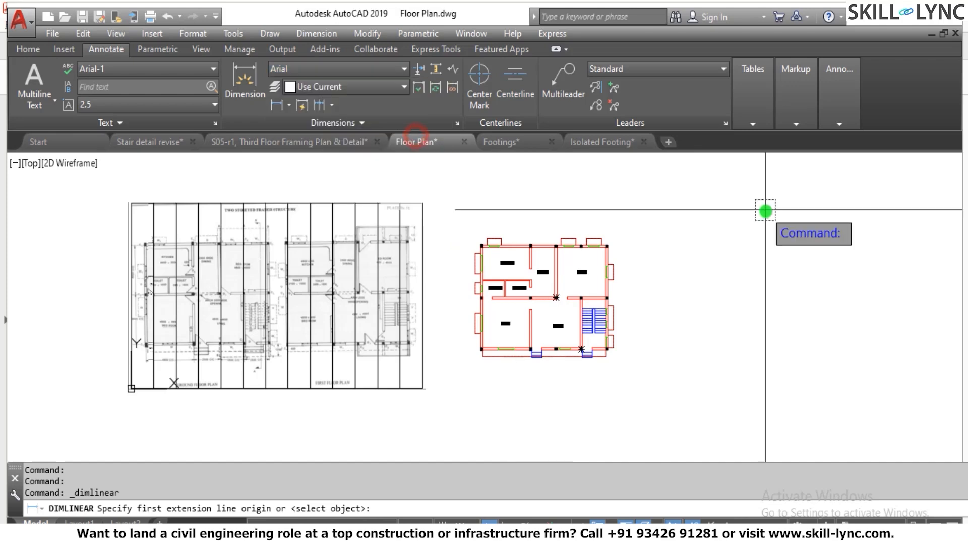
scroll(624, 261, "up", 4)
scroll(625, 261, "up", 6)
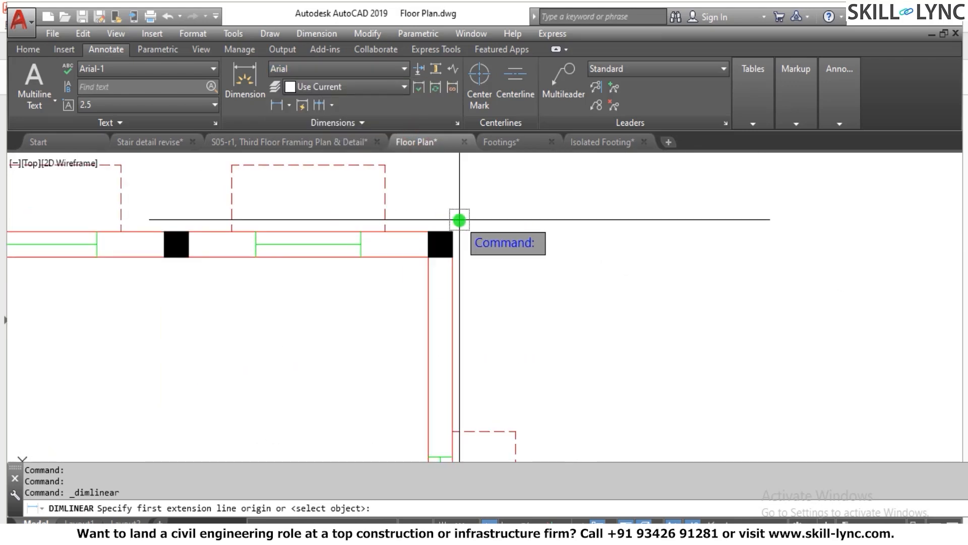
left_click(453, 231)
scroll(504, 181, "down", 5)
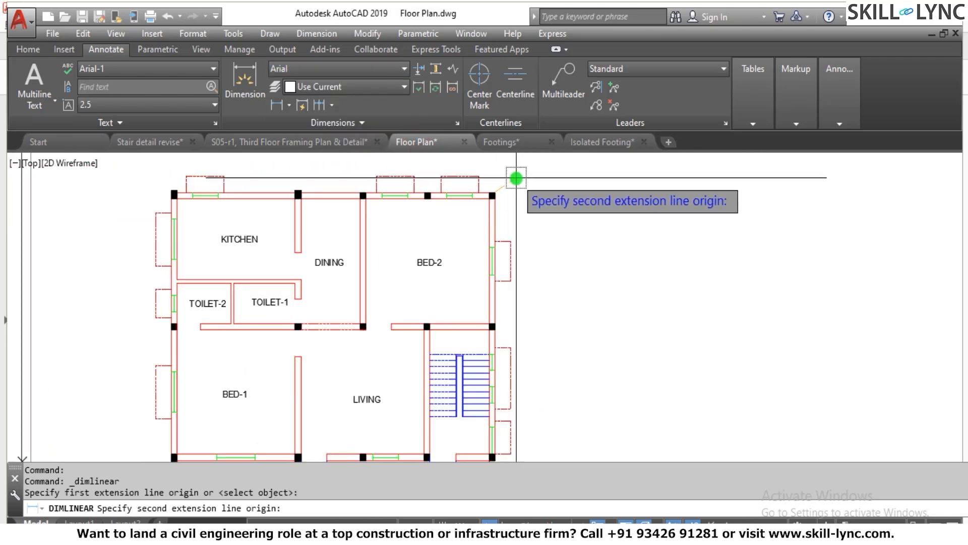
scroll(518, 194, "down", 2)
scroll(508, 329, "up", 5)
scroll(524, 337, "up", 3)
scroll(549, 353, "down", 5)
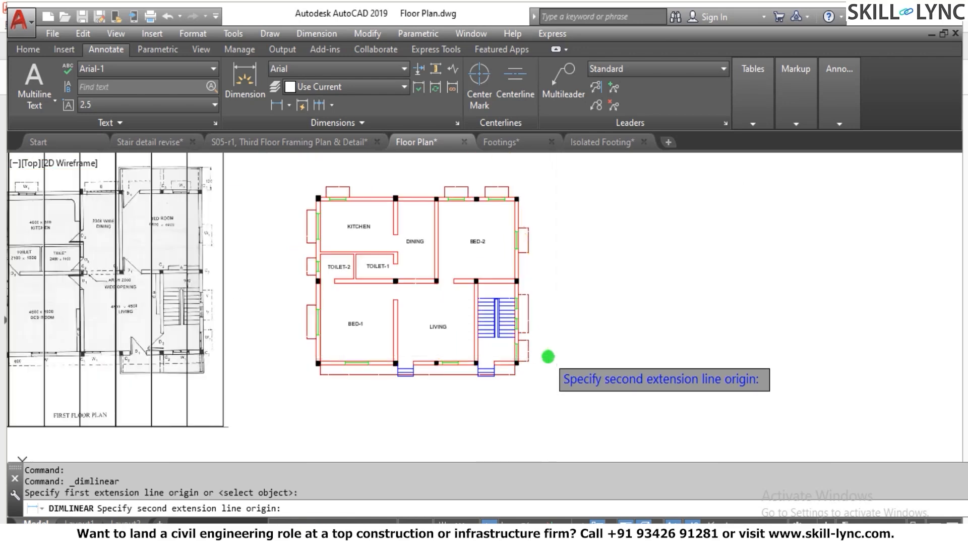
scroll(524, 355, "up", 6)
scroll(535, 363, "up", 2)
left_click(527, 401)
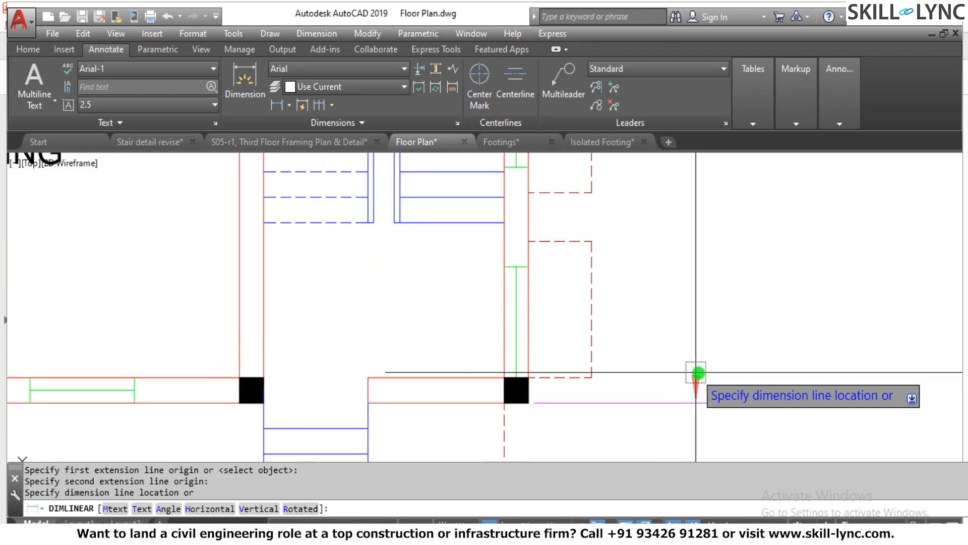
left_click(681, 381)
Step: Modify the Arial dimension style so its dimension lines use index color 56, and close the Dimension Style Manager
scroll(682, 380, "down", 5)
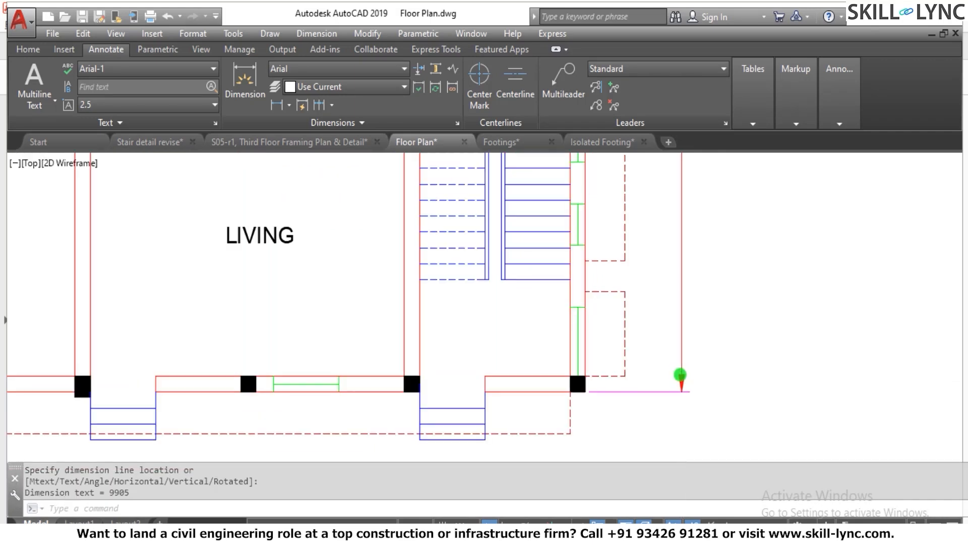
scroll(692, 338, "down", 1)
scroll(696, 303, "up", 6)
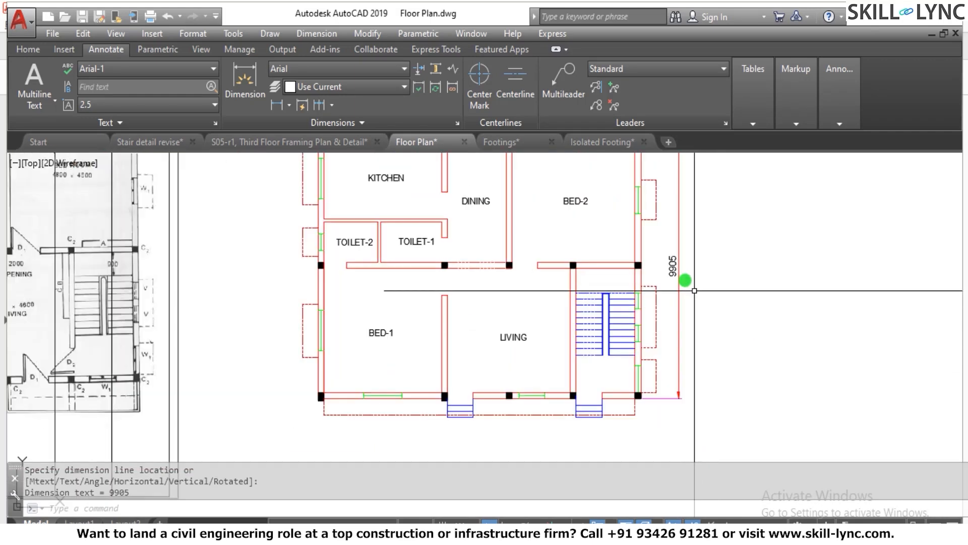
scroll(694, 268, "down", 4)
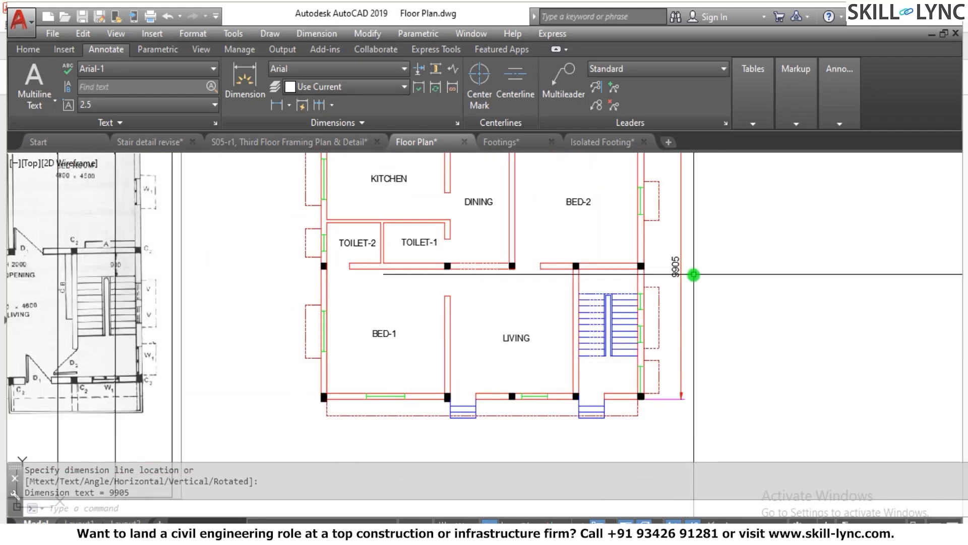
scroll(693, 272, "down", 2)
scroll(693, 272, "up", 6)
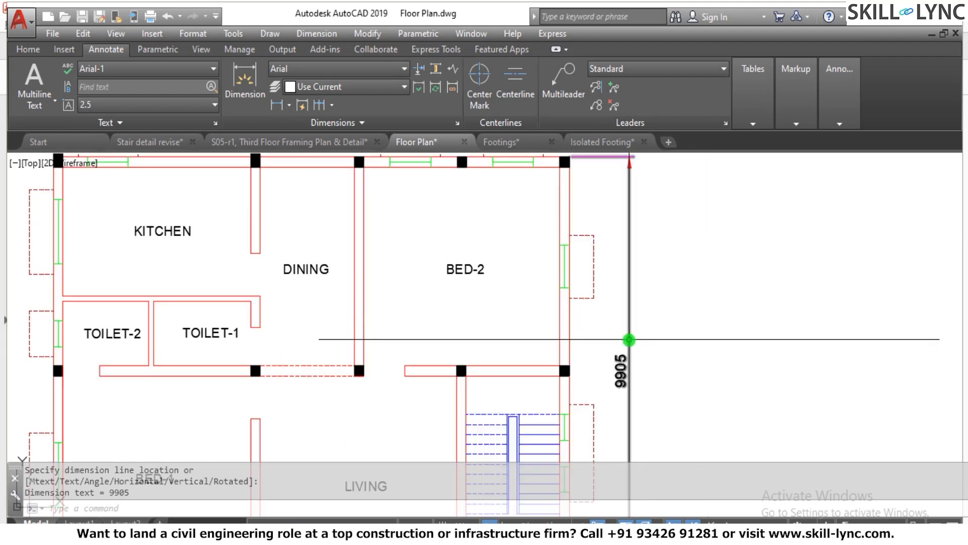
type("D")
key("Return")
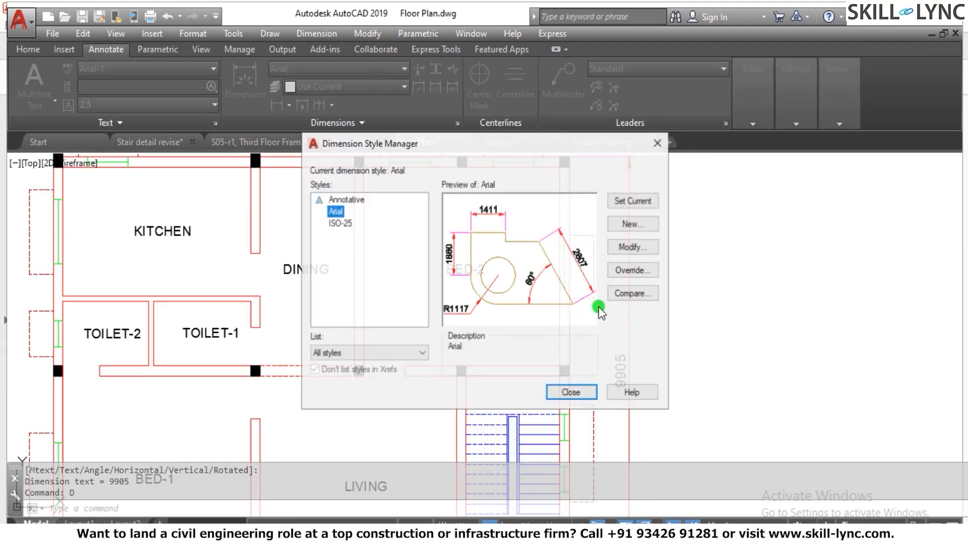
left_click(635, 247)
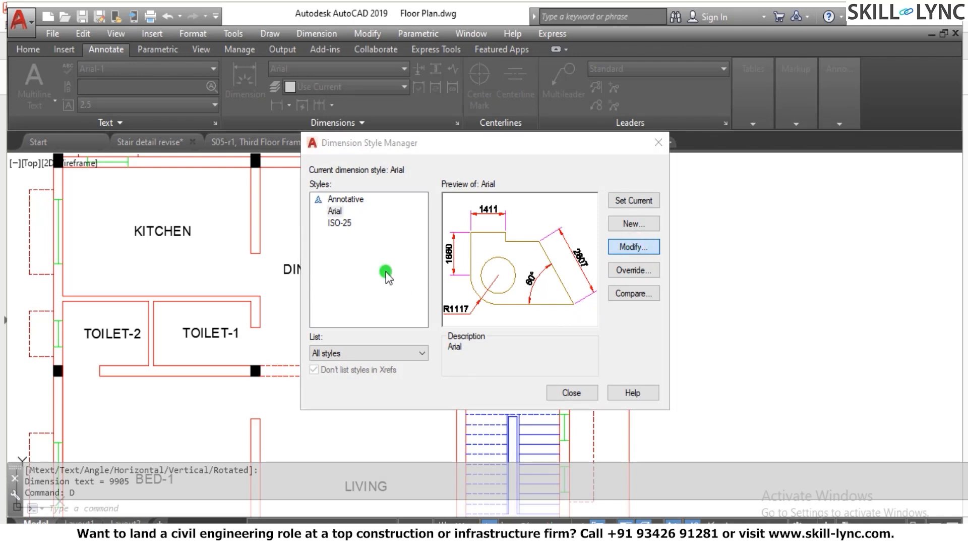
left_click(194, 101)
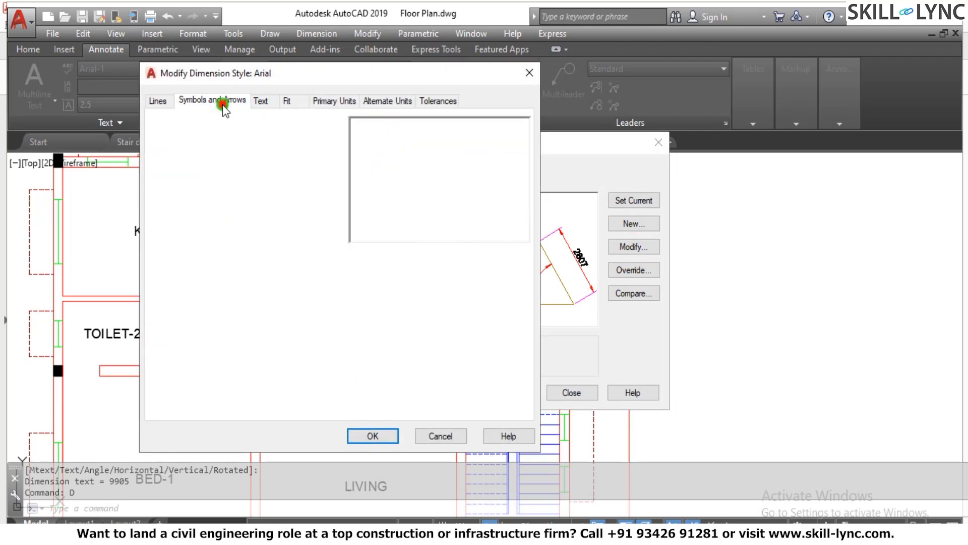
left_click(158, 101)
left_click(283, 132)
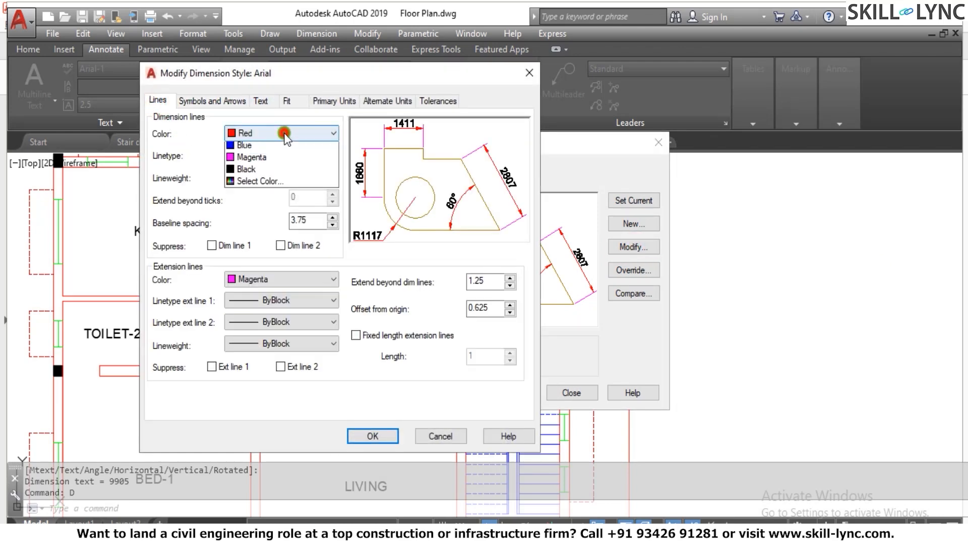
left_click(245, 257)
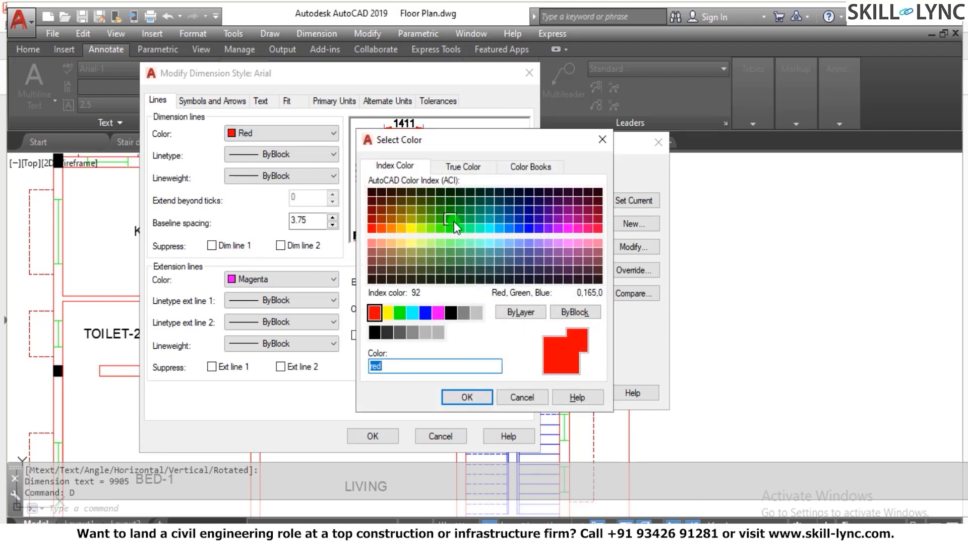
left_click(408, 205)
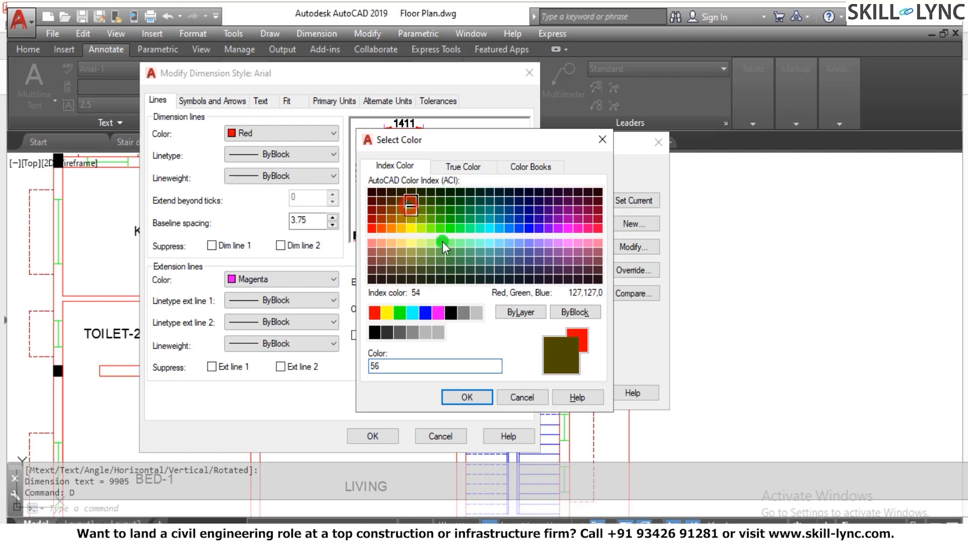
left_click(474, 402)
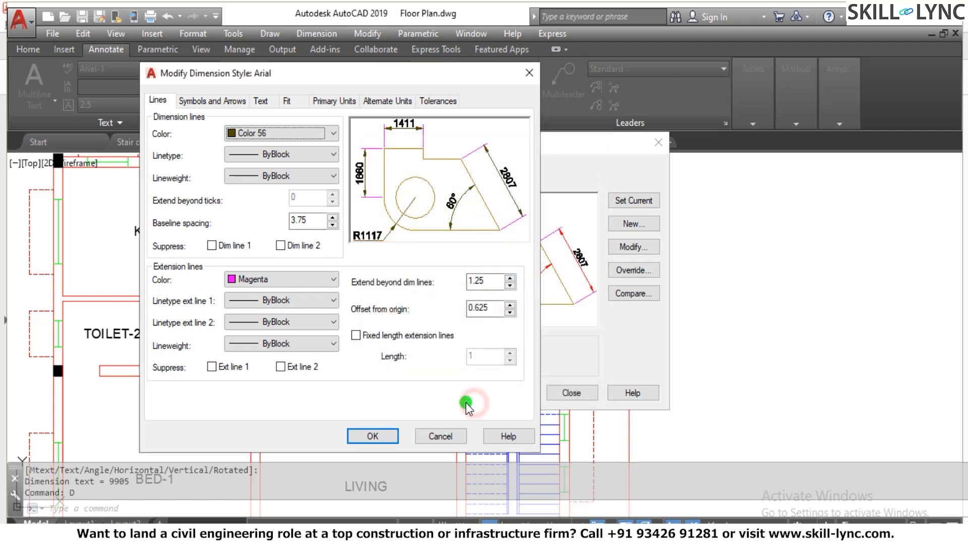
left_click(376, 435)
left_click(572, 392)
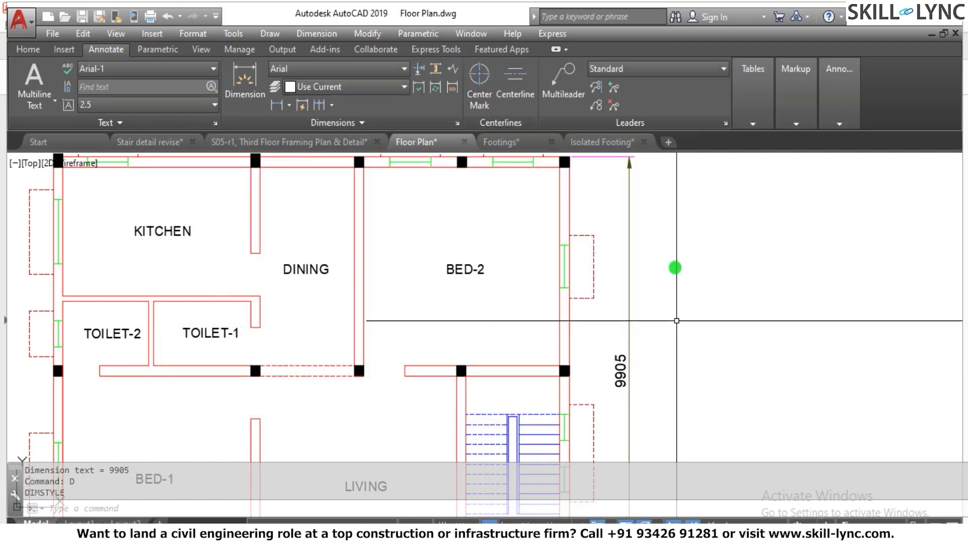
scroll(618, 274, "down", 3)
scroll(638, 352, "up", 2)
scroll(638, 352, "up", 2)
scroll(687, 333, "down", 2)
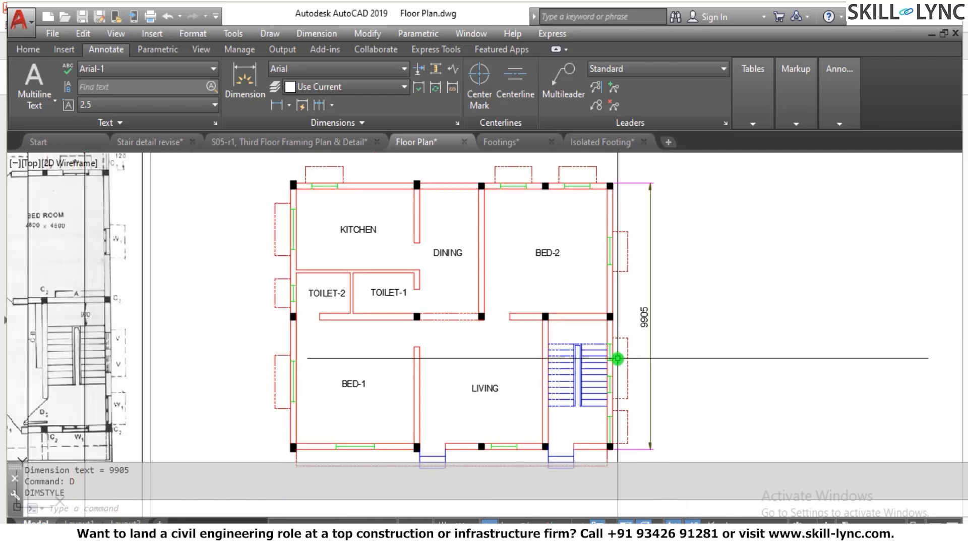
scroll(652, 346, "up", 6)
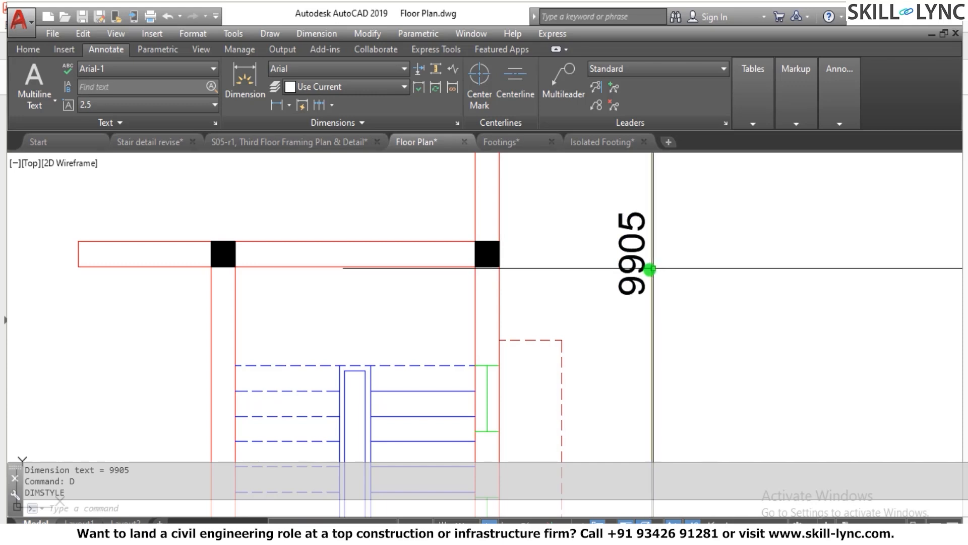
scroll(650, 271, "down", 5)
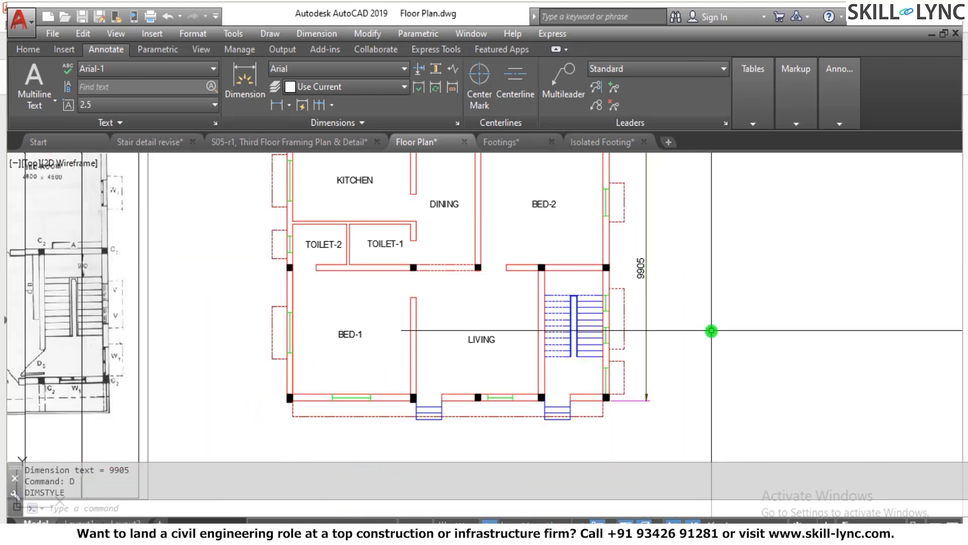
Step: Add a horizontal linear dimension for the plan's overall width below it, from Bed-1's outer bottom corner to the outer bottom corner beside the stairs
key("Escape")
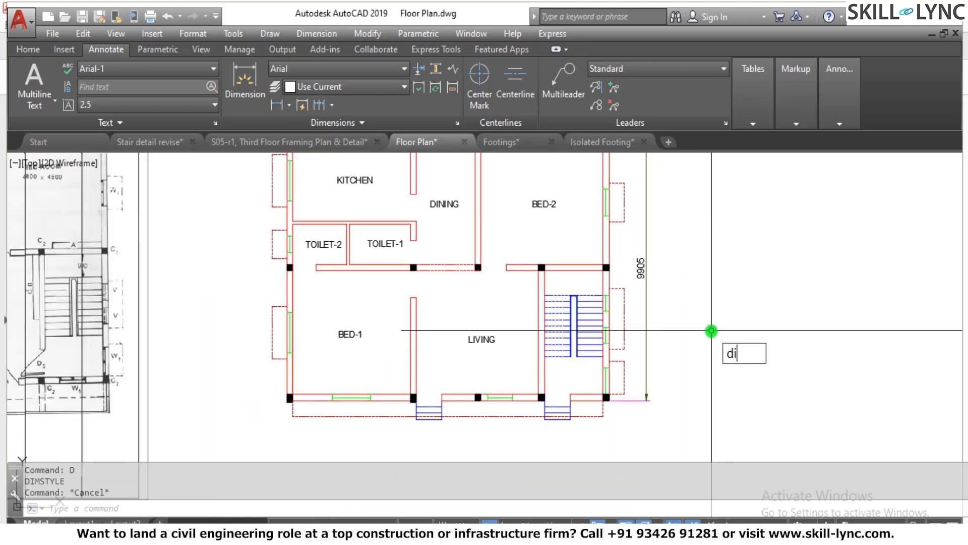
key("Return")
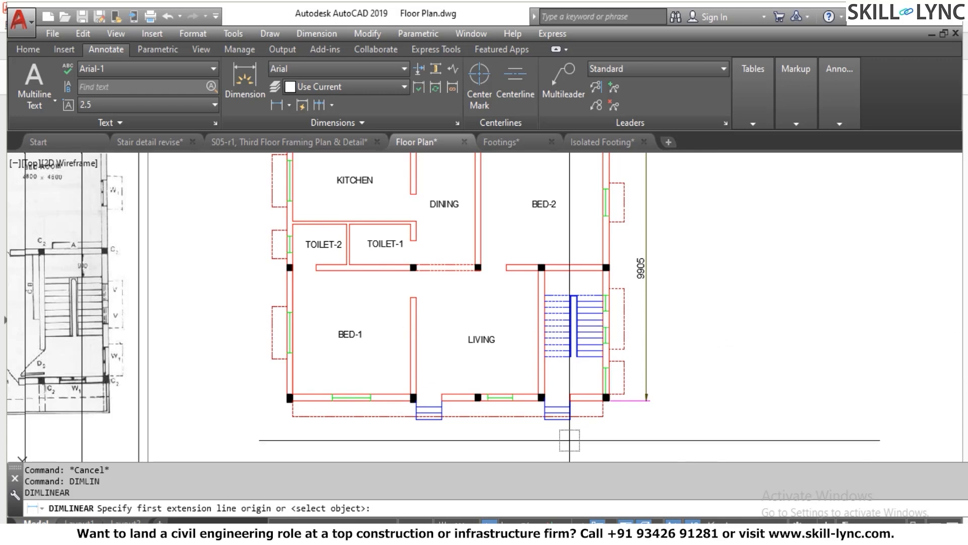
scroll(287, 401, "up", 8)
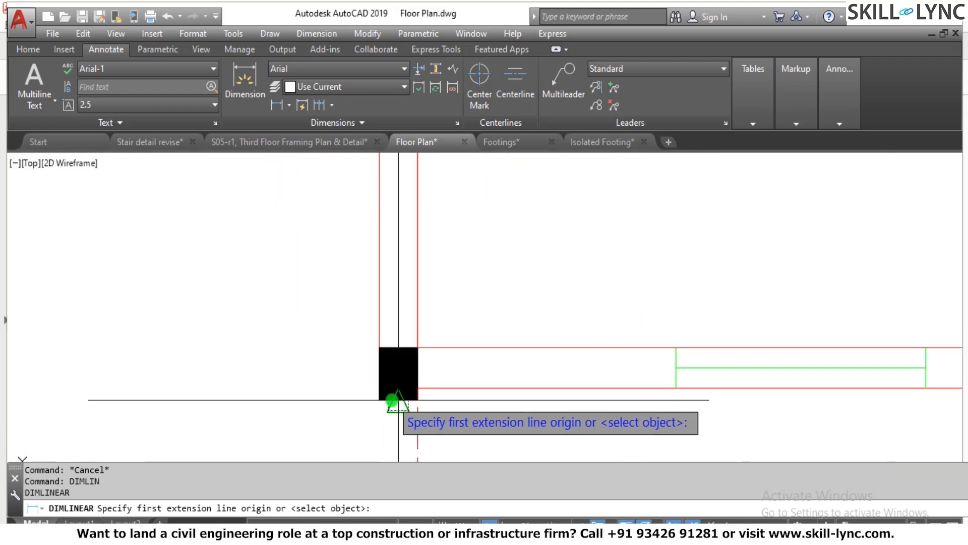
left_click(374, 400)
scroll(288, 372, "down", 5)
scroll(620, 394, "up", 5)
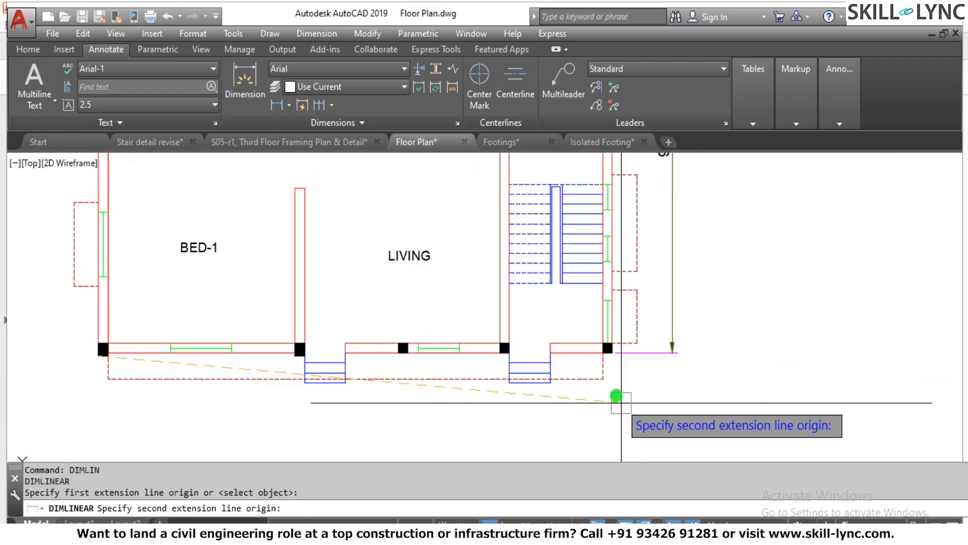
left_click(615, 325)
scroll(600, 363, "down", 3)
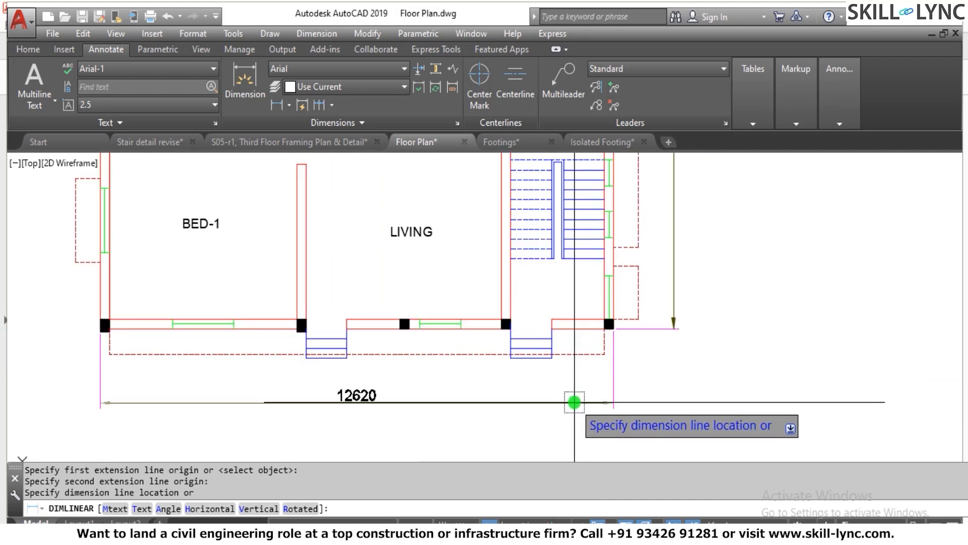
left_click(573, 398)
scroll(674, 383, "down", 4)
scroll(675, 383, "down", 3)
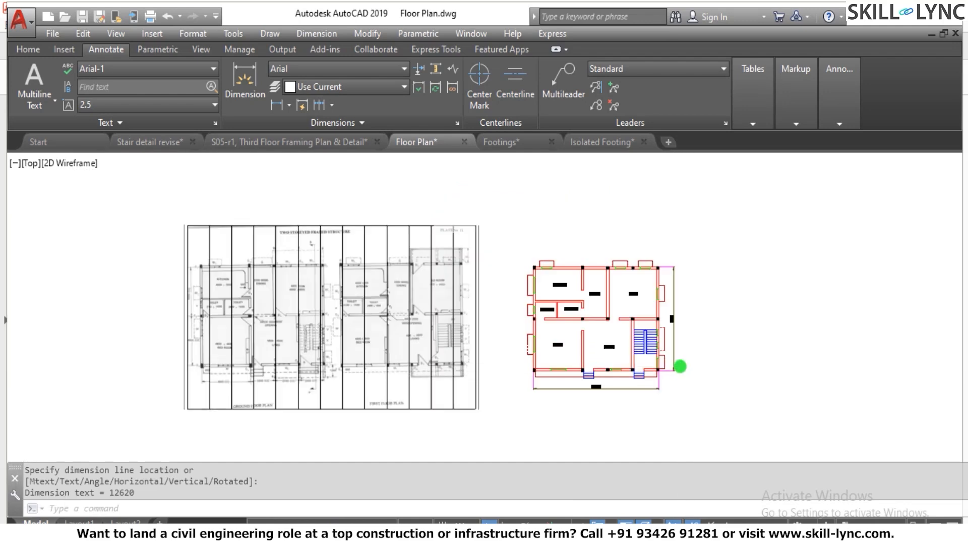
Step: Move the overall width dimension about 630 mm straight down, away from the plan, with Ortho on
scroll(683, 365, "up", 5)
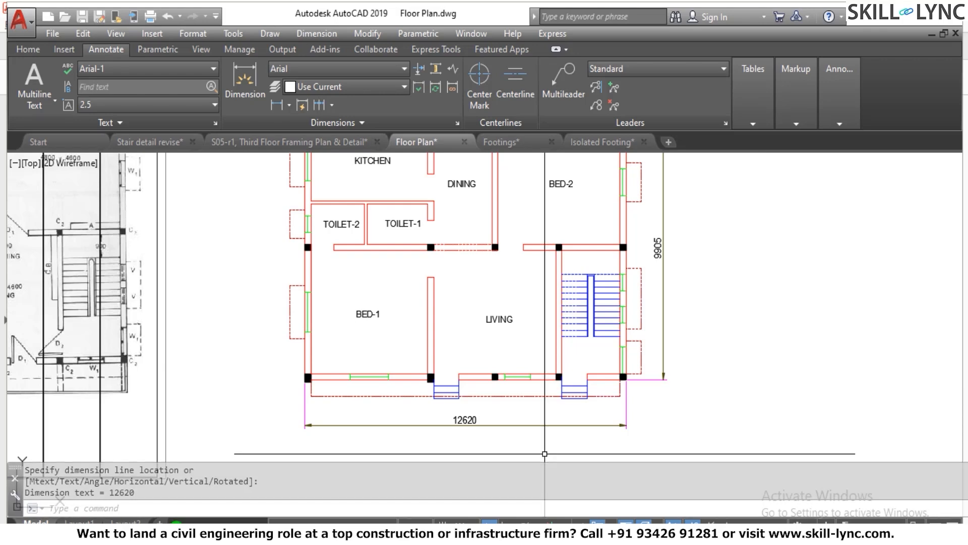
key("Escape")
scroll(423, 425, "up", 4)
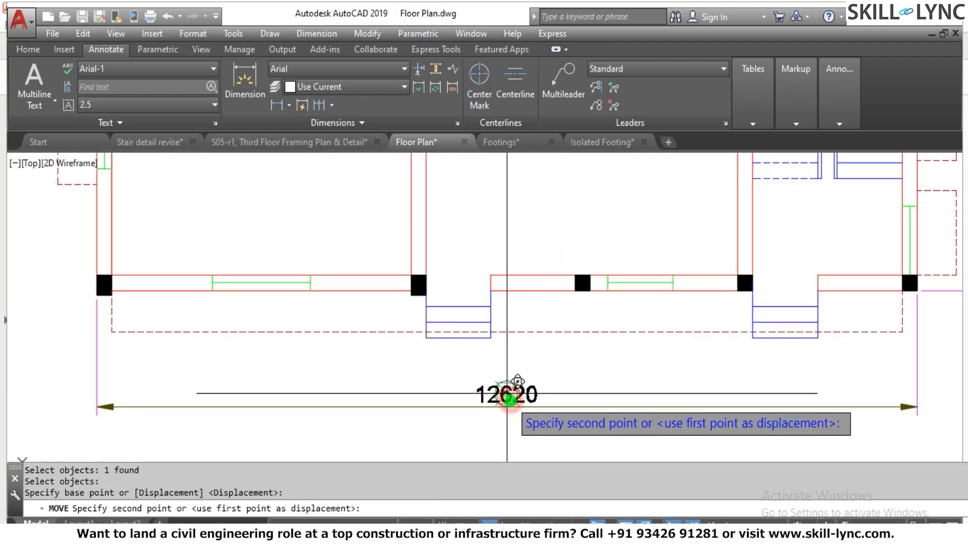
scroll(508, 404, "down", 4)
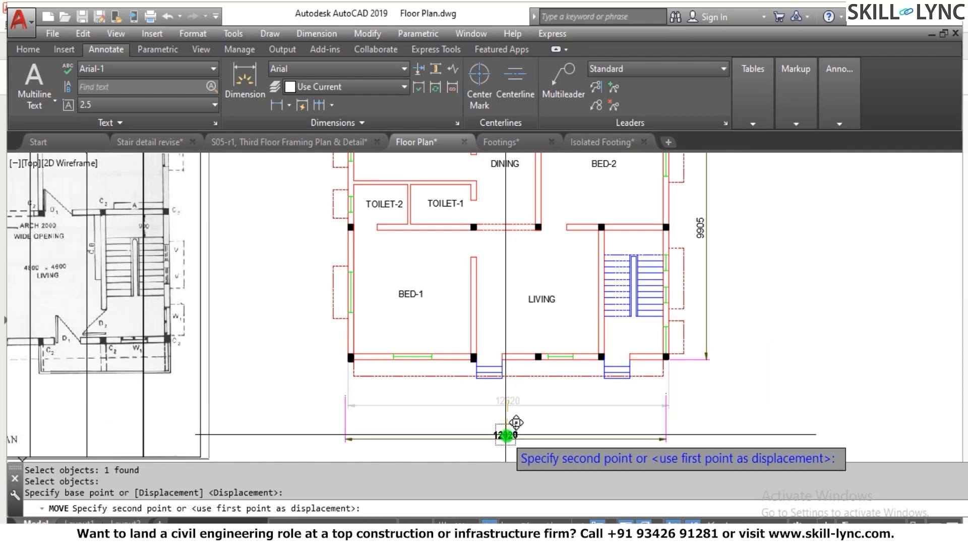
key("F8")
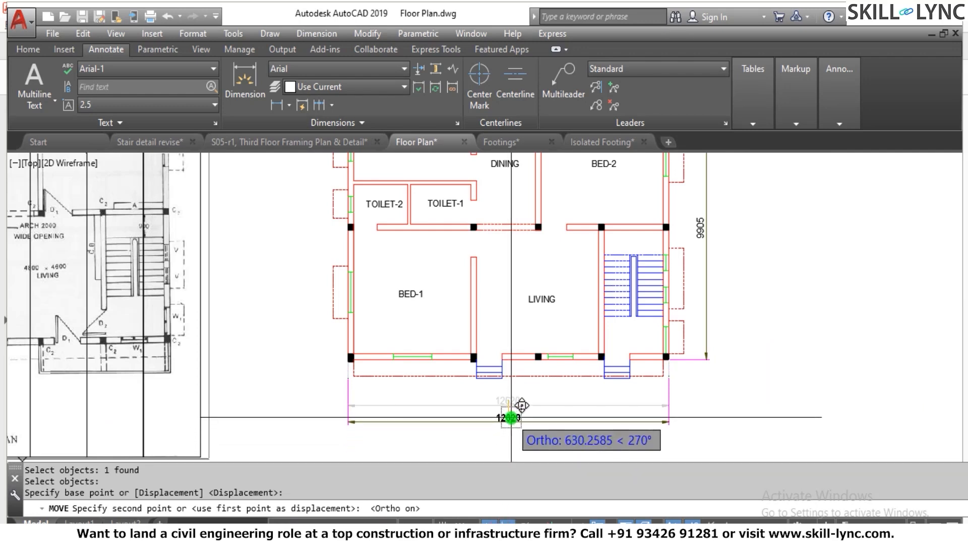
left_click(510, 415)
key("Escape")
key("Escape")
scroll(451, 381, "up", 3)
scroll(372, 381, "up", 2)
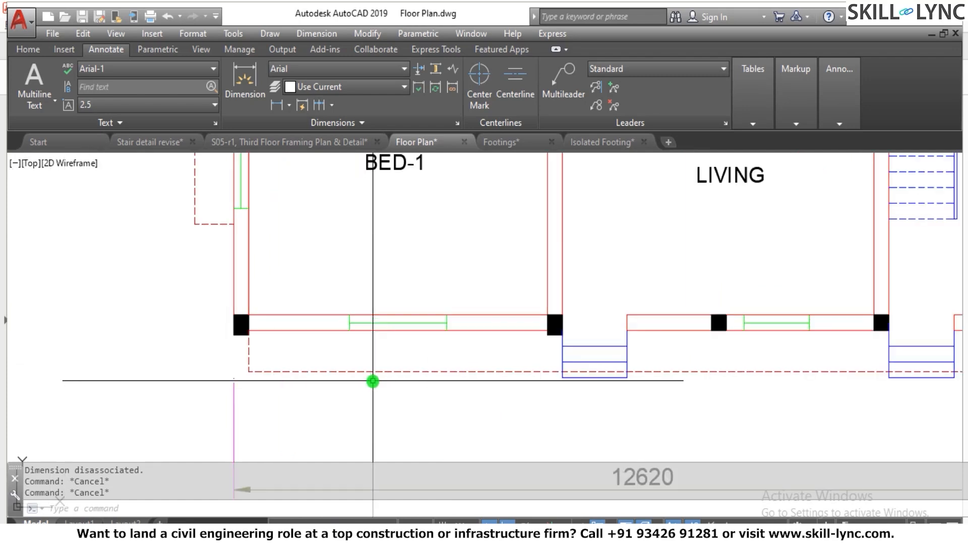
scroll(222, 377, "down", 2)
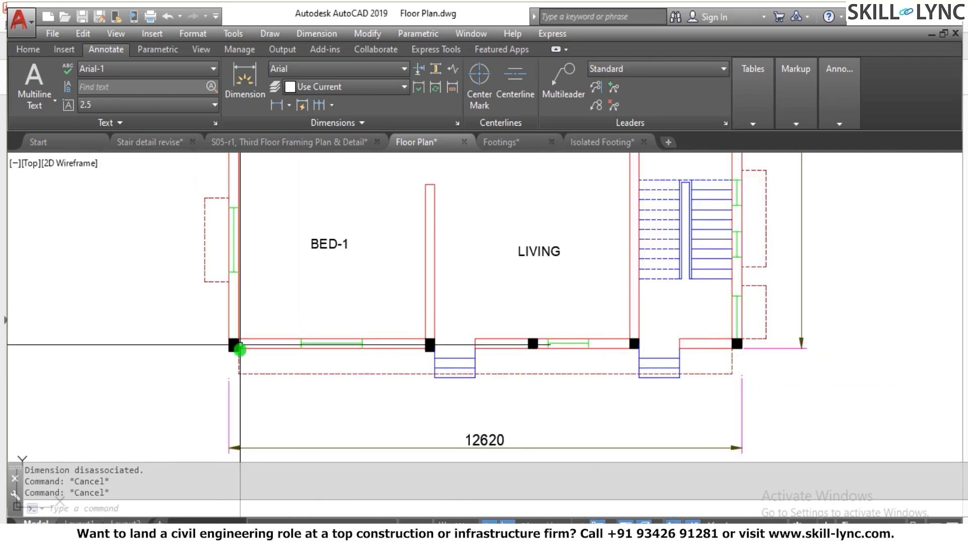
scroll(232, 407, "down", 3)
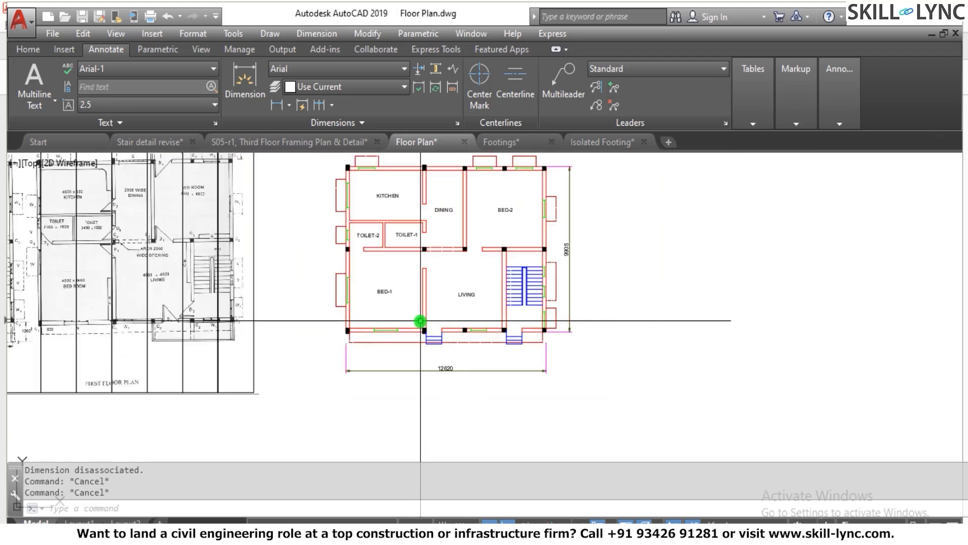
scroll(320, 383, "up", 3)
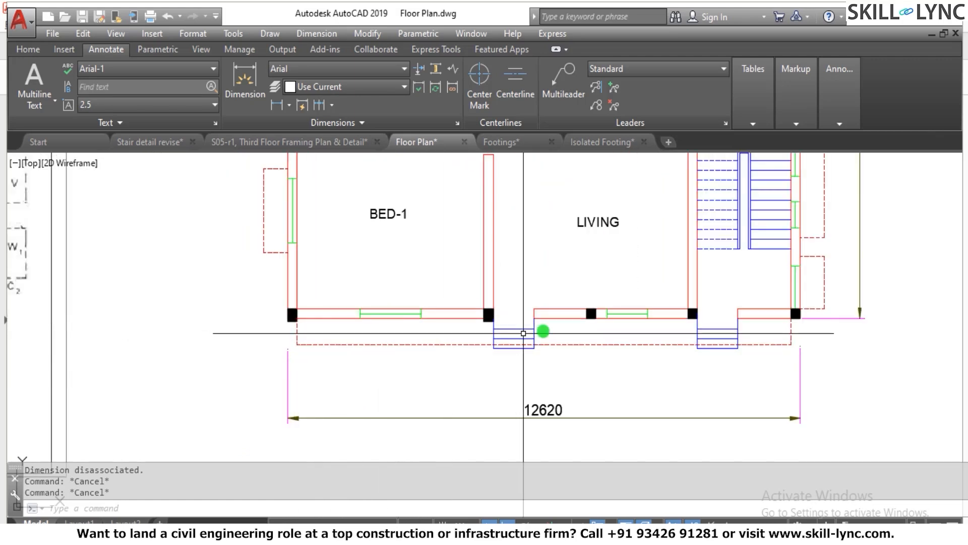
Step: Add a linear dimension from the inner bottom corner of Bed-1's outer column to the bottom window's midpoint, placed just above the overall width dimension
key("Escape")
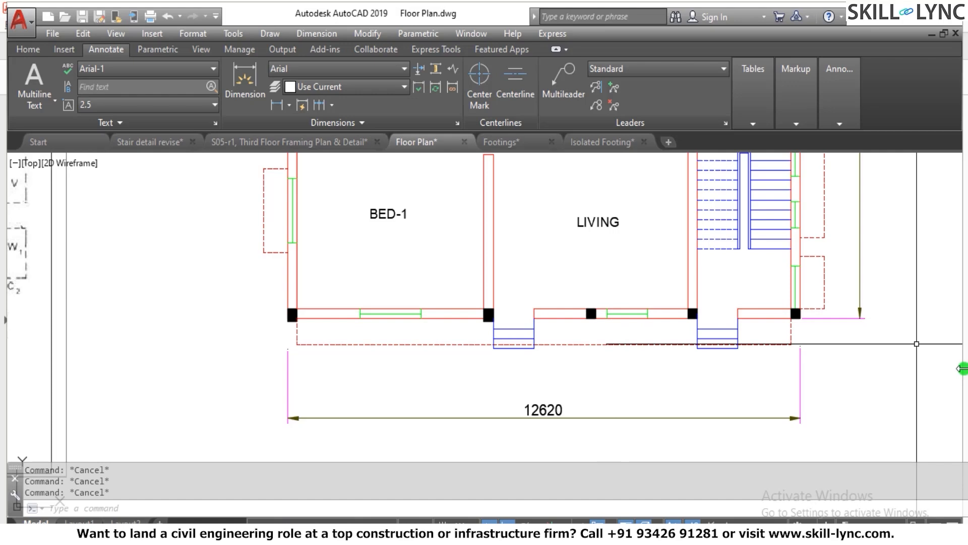
type("dimlin")
key("Return")
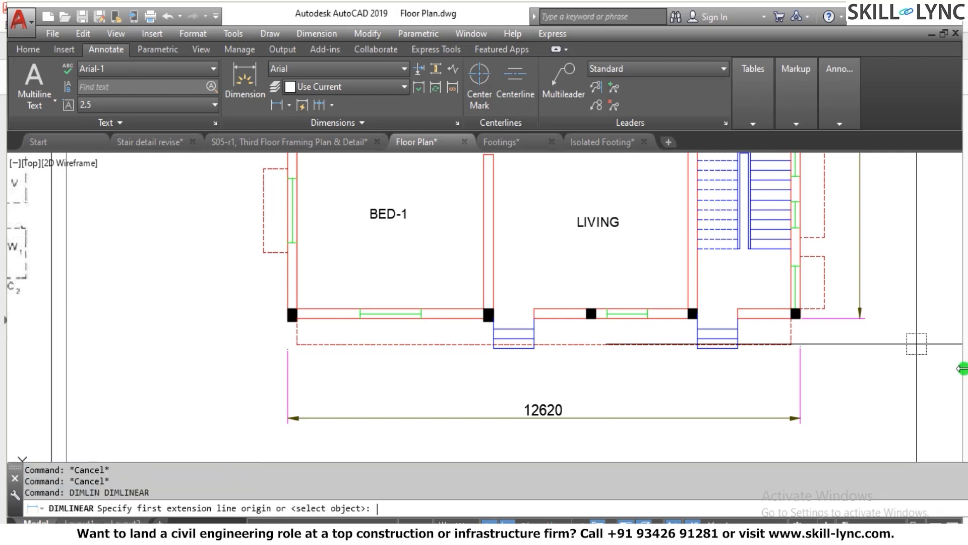
scroll(270, 329, "up", 2)
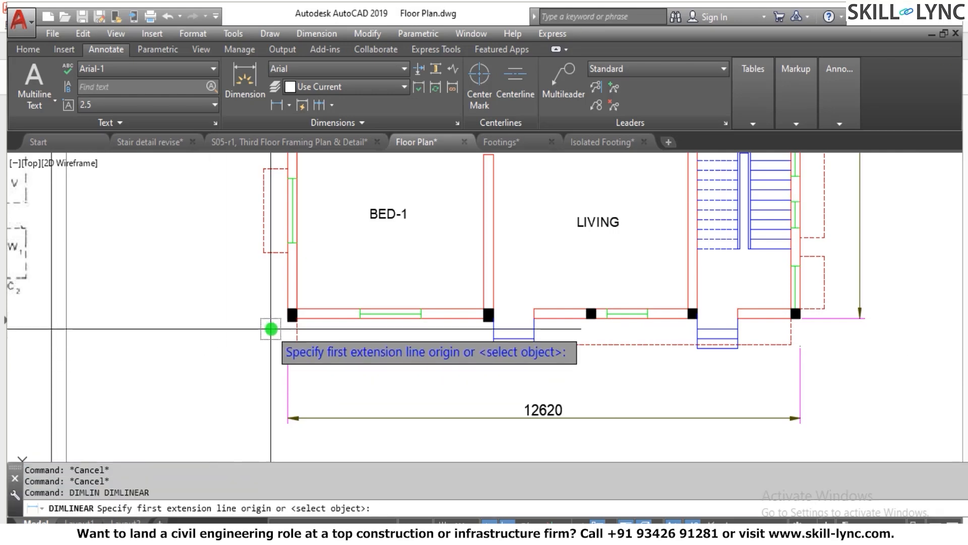
left_click(311, 321)
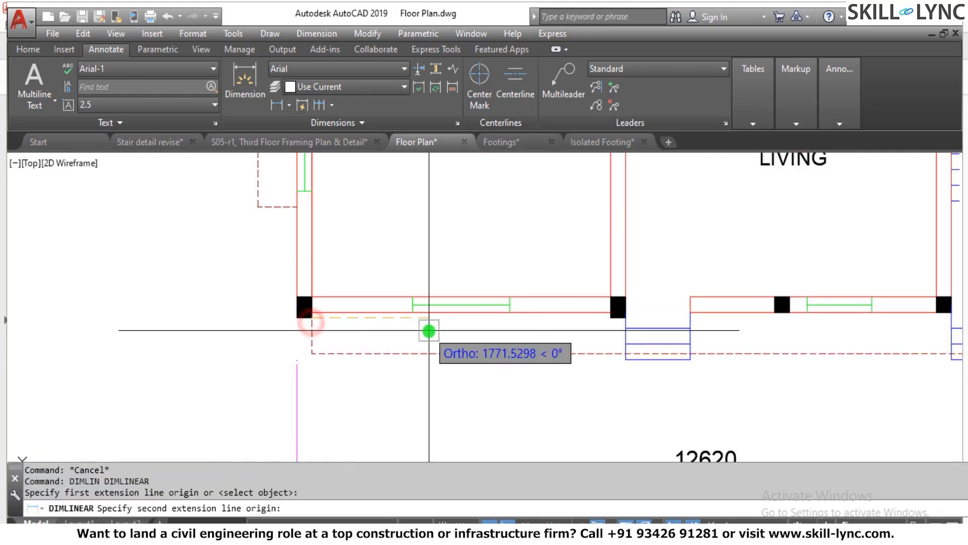
left_click(461, 298)
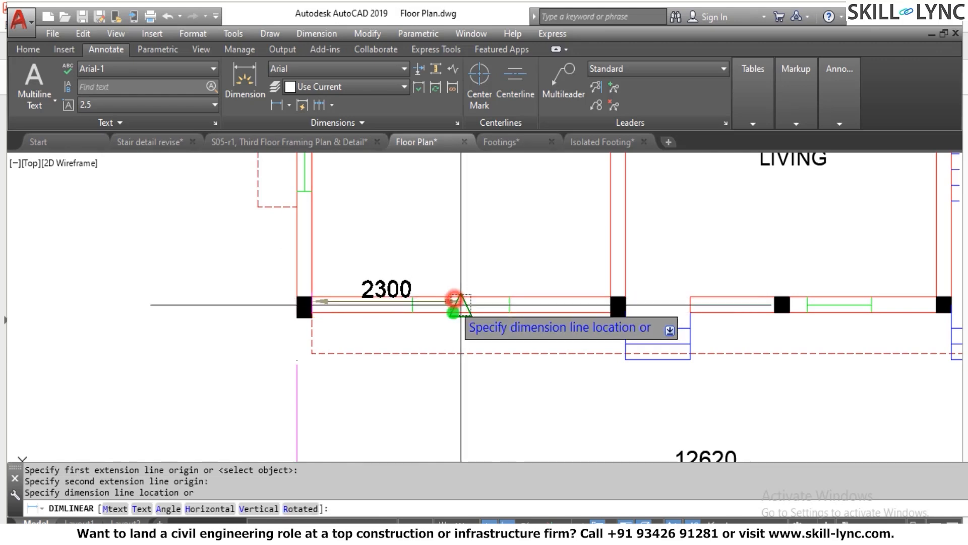
scroll(447, 399, "down", 2)
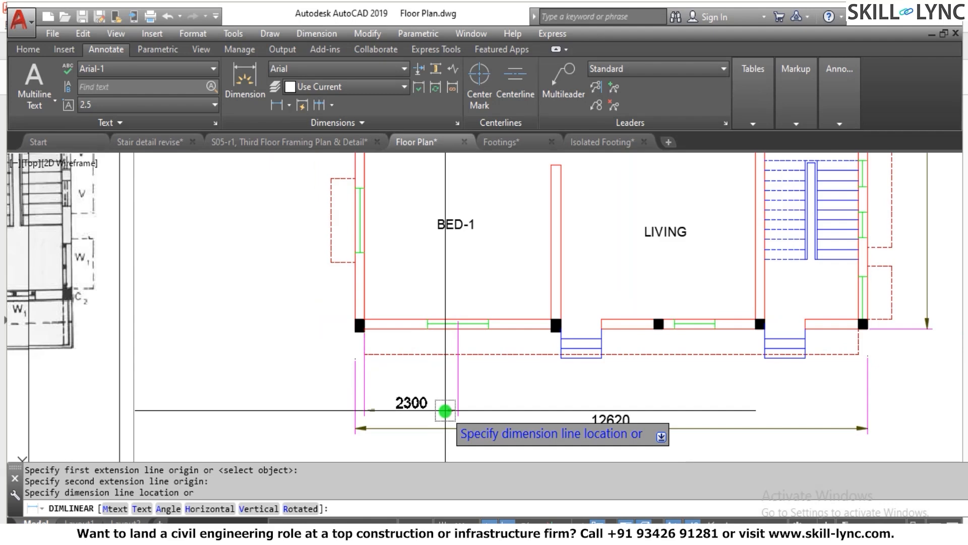
left_click(445, 411)
key("Escape")
Step: Continue the dimension chain with DIMCONTINUE to the midpoint of Living's bottom window and on to the inner corner of the outer column beside the stairs
scroll(655, 342, "up", 2)
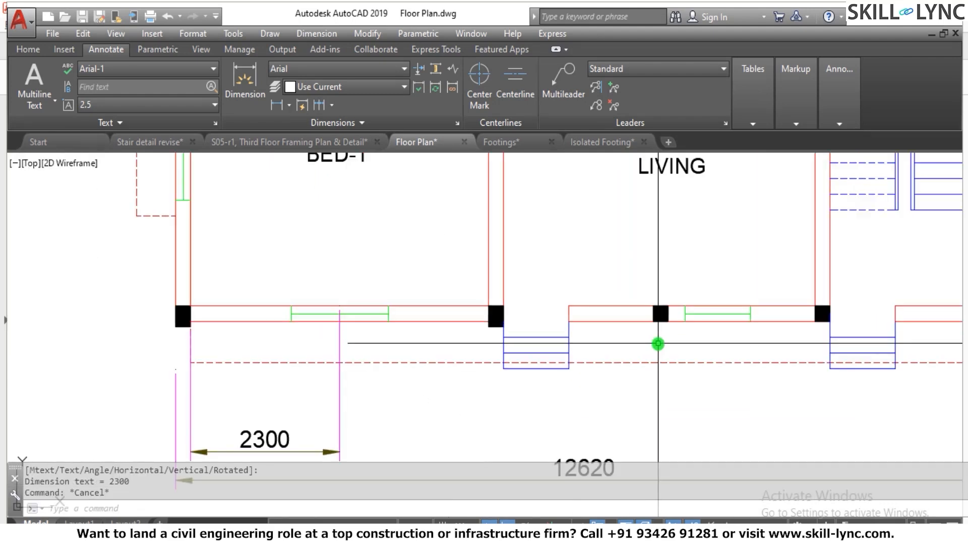
scroll(658, 343, "down", 4)
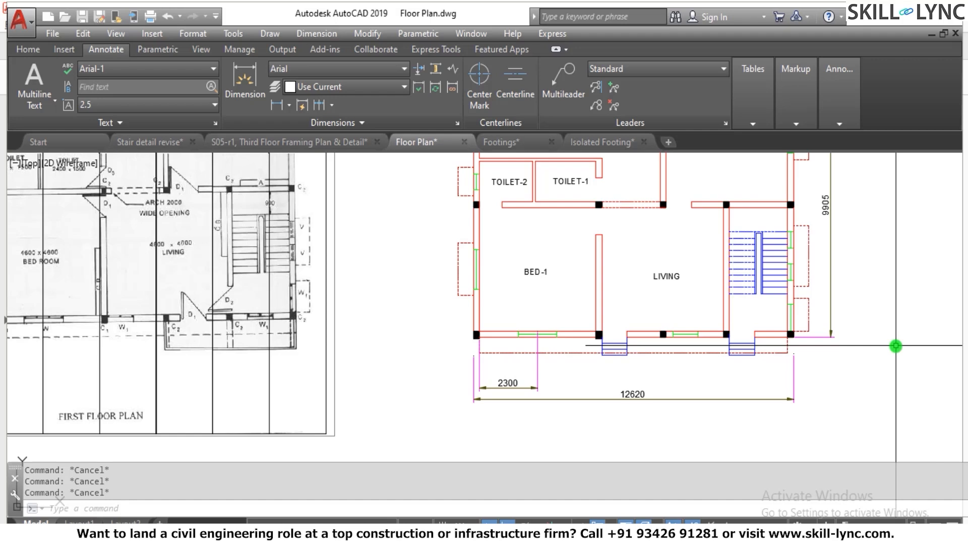
key("Escape")
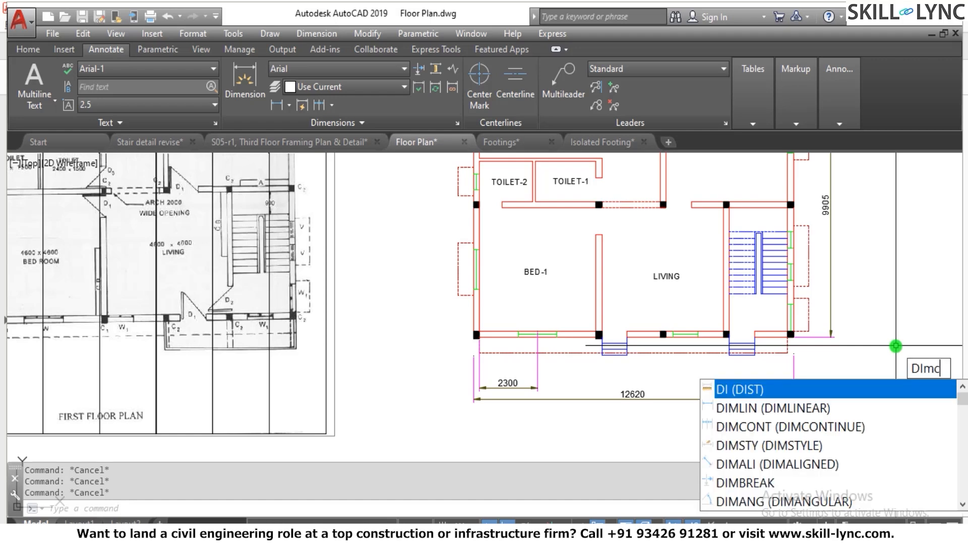
type("ont")
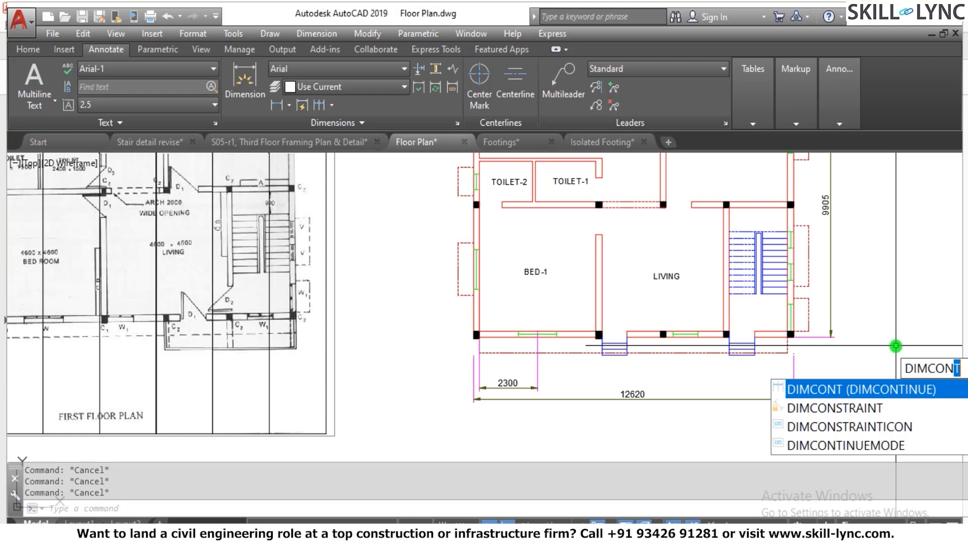
key("Return")
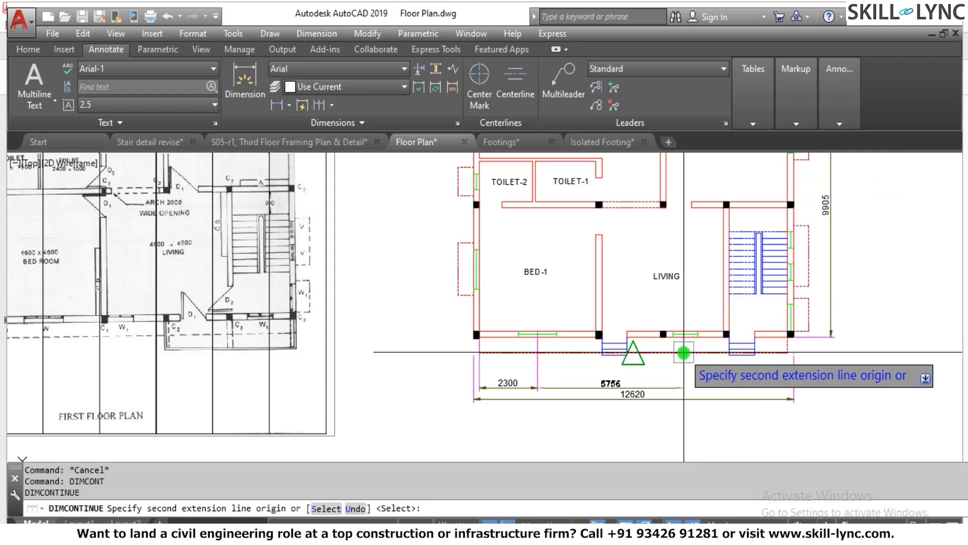
scroll(684, 352, "up", 4)
scroll(683, 343, "down", 1)
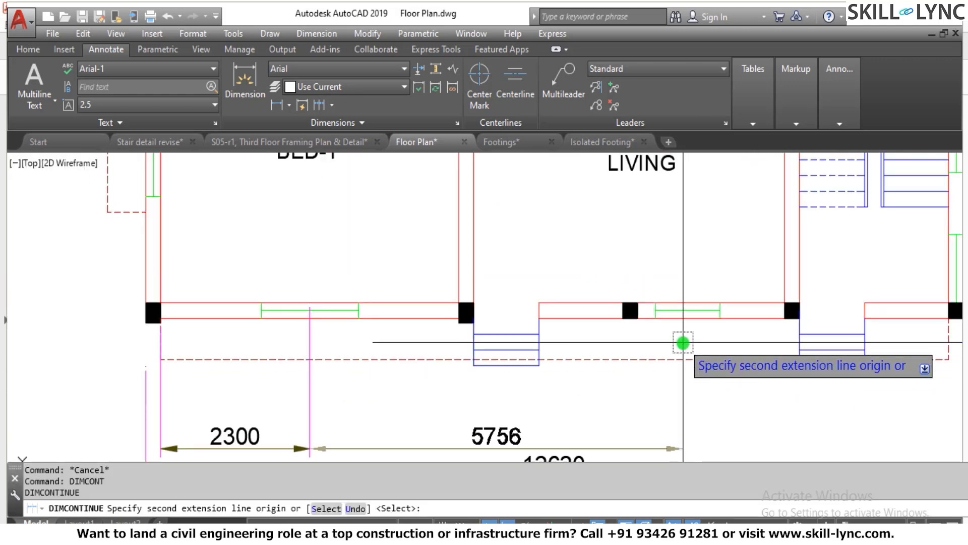
left_click(688, 309)
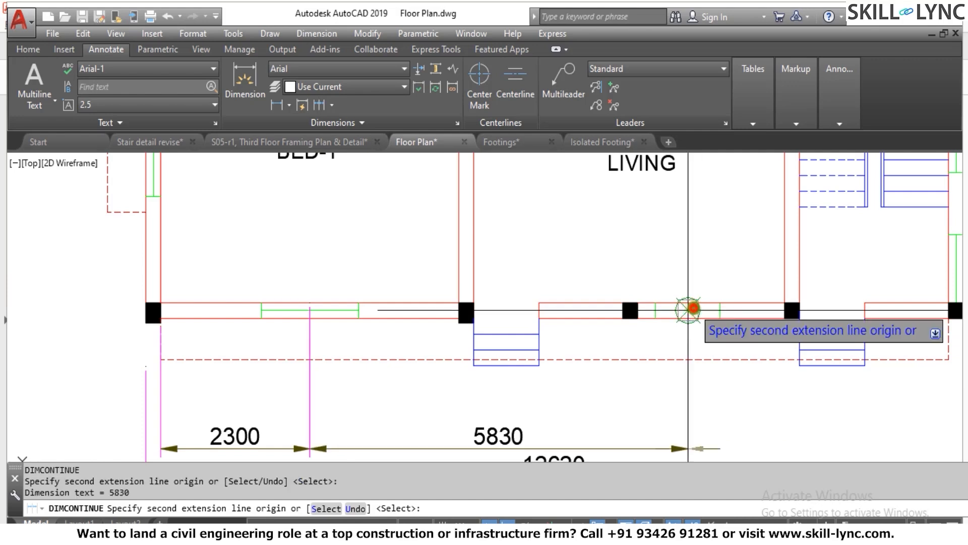
scroll(694, 365, "down", 7)
scroll(804, 298, "up", 5)
scroll(804, 299, "up", 2)
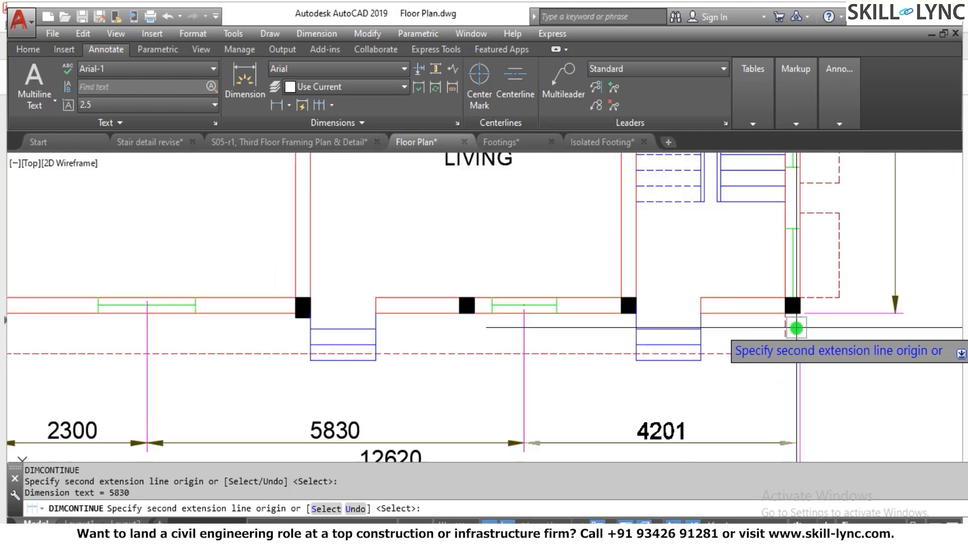
left_click(789, 314)
scroll(869, 305, "up", 1)
key("Escape")
key("Escape")
scroll(869, 305, "down", 3)
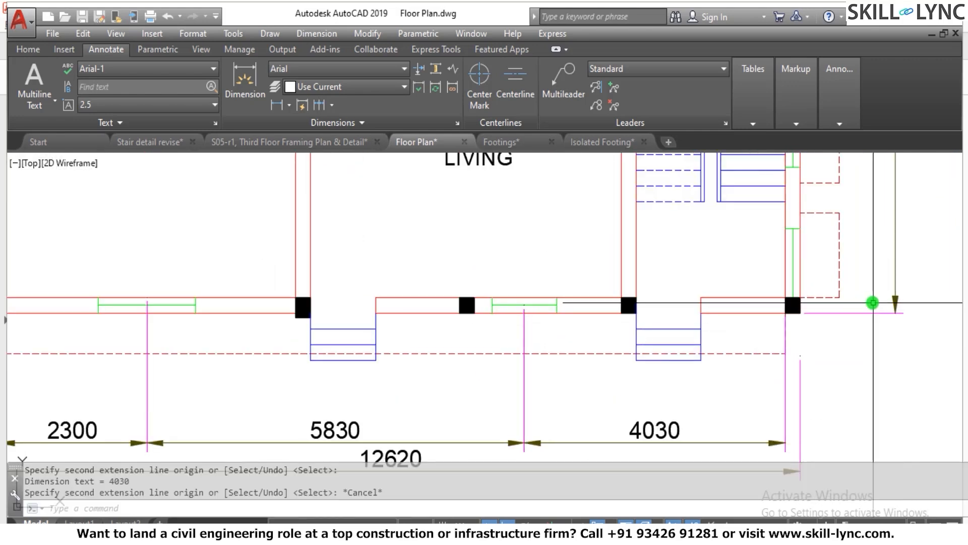
scroll(571, 440, "down", 3)
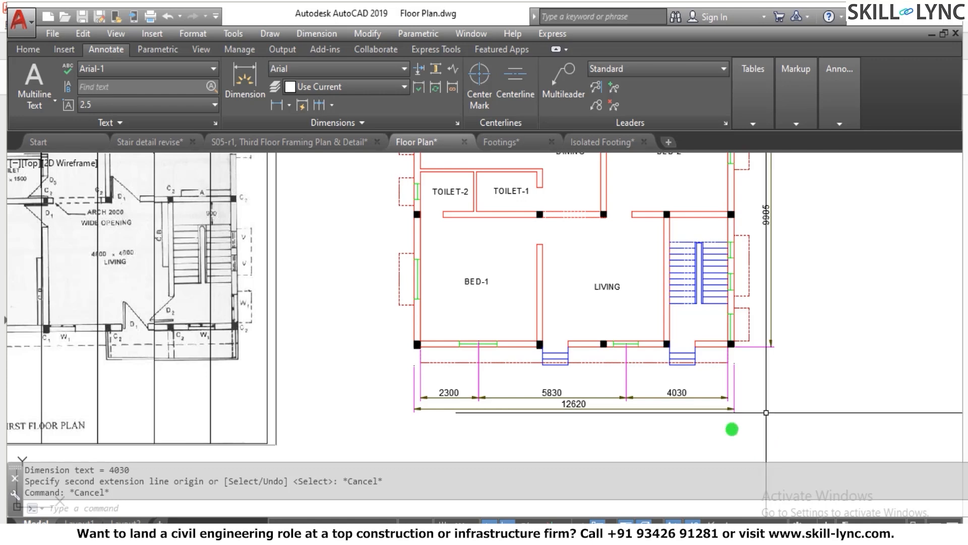
scroll(470, 413, "up", 4)
scroll(470, 413, "down", 4)
scroll(513, 392, "down", 3)
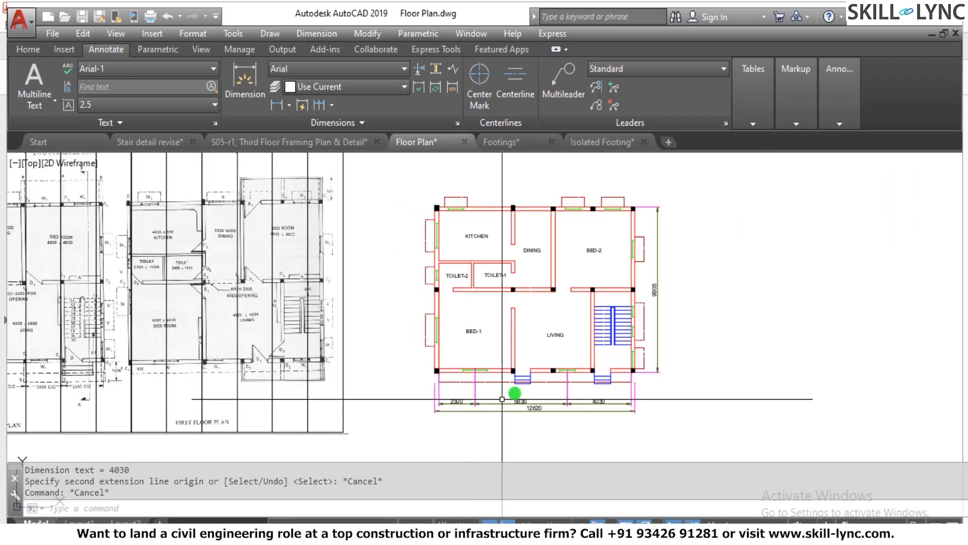
scroll(518, 393, "up", 3)
scroll(335, 423, "up", 3)
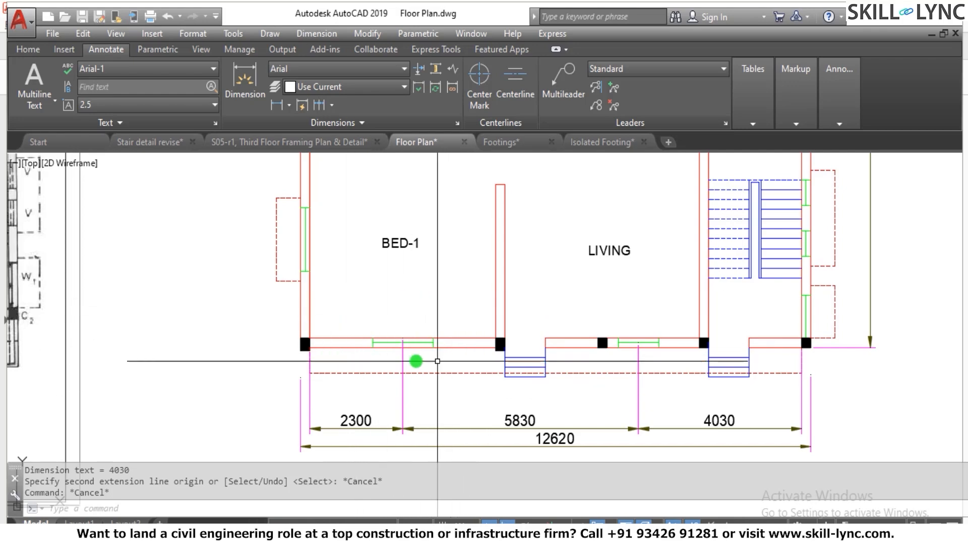
scroll(486, 336, "down", 4)
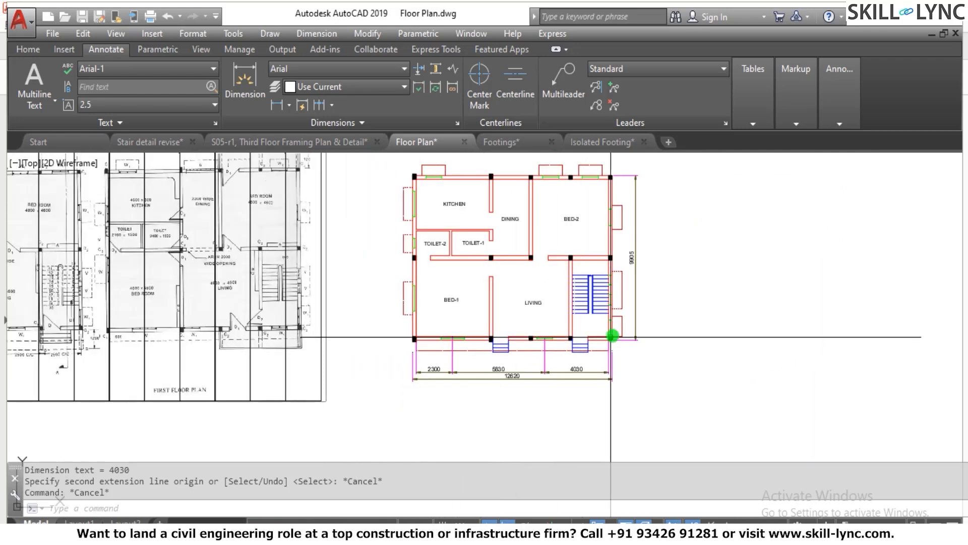
scroll(688, 361, "up", 2)
scroll(633, 381, "down", 1)
scroll(674, 273, "up", 1)
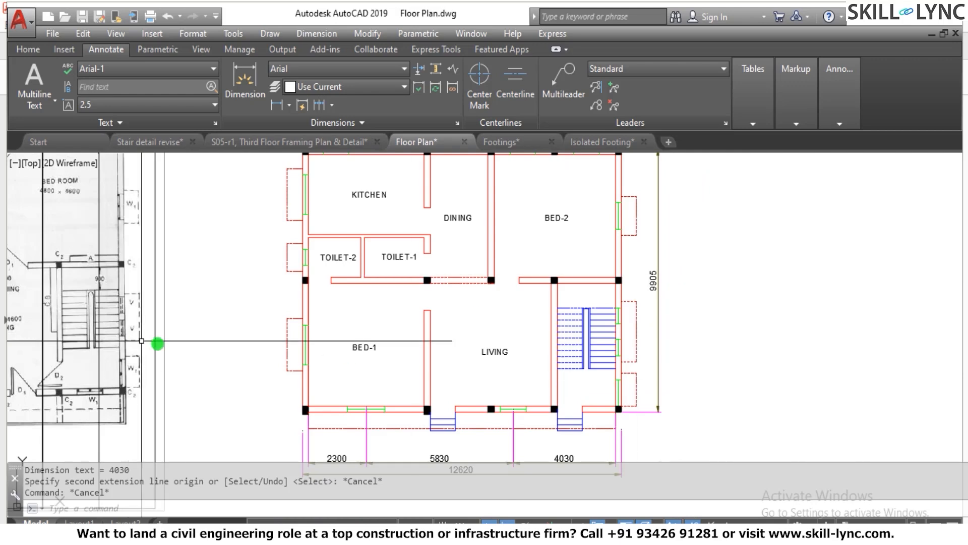
scroll(285, 348, "up", 2)
scroll(368, 322, "down", 2)
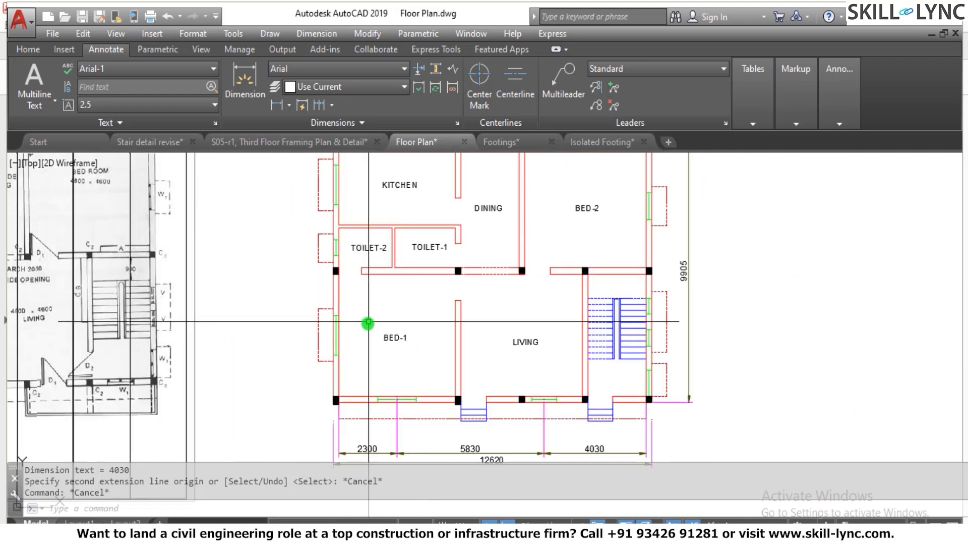
Step: Add a horizontal linear dimension for Bed-1's inner width between the inner faces of its side walls, placed just below the BED-1 label
scroll(364, 372, "up", 2)
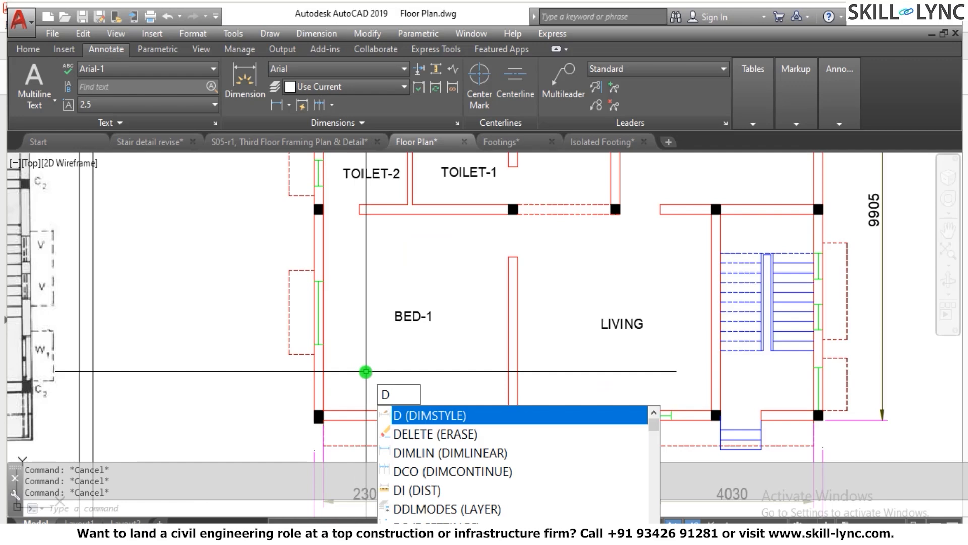
type("mlin")
key("Return")
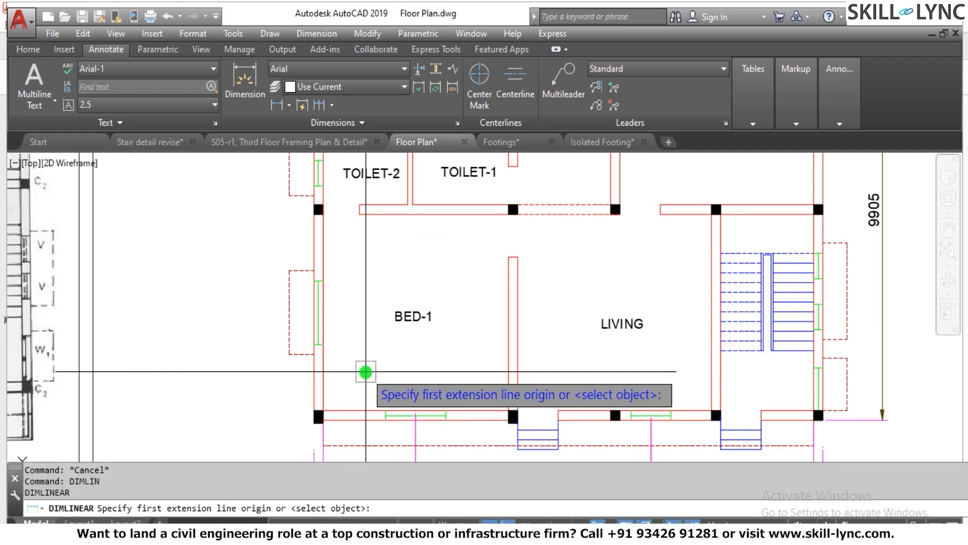
scroll(315, 403, "up", 3)
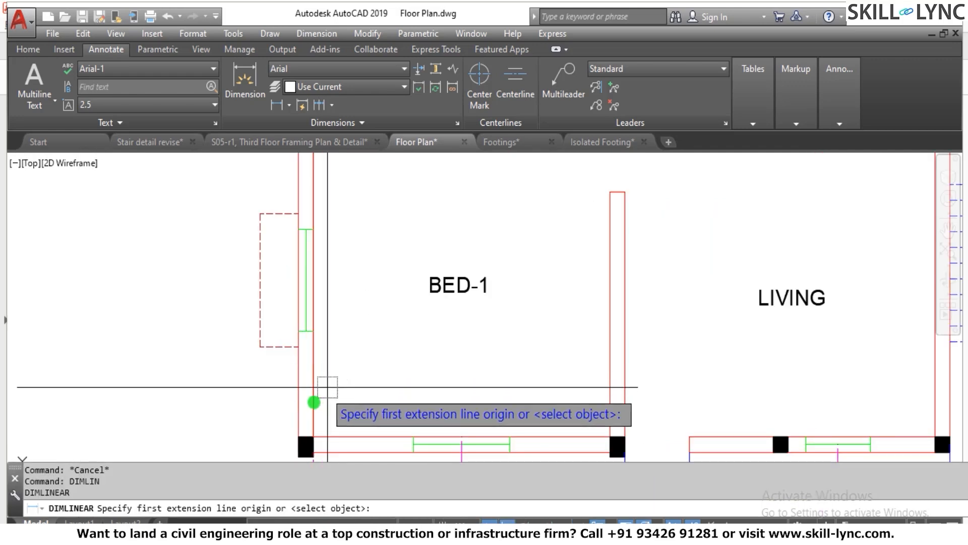
left_click(315, 435)
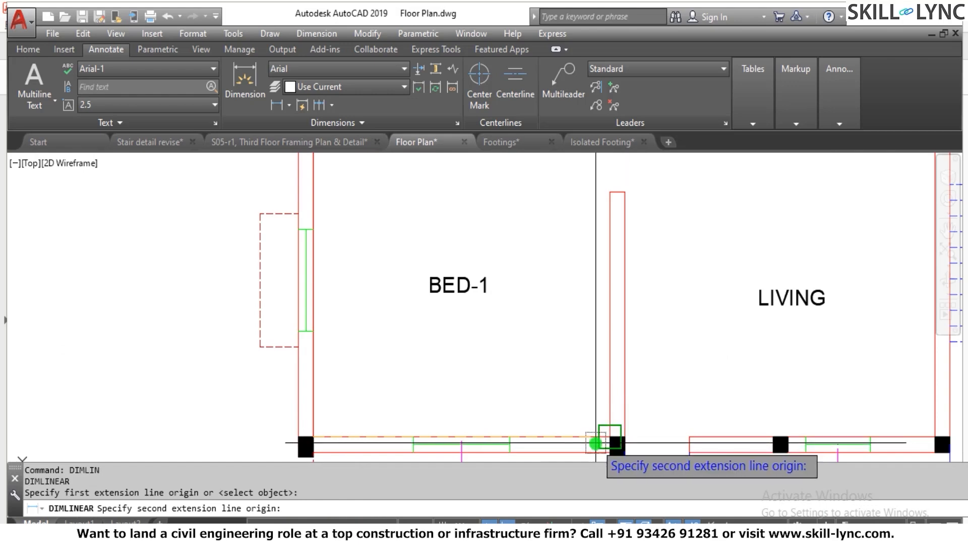
left_click(602, 440)
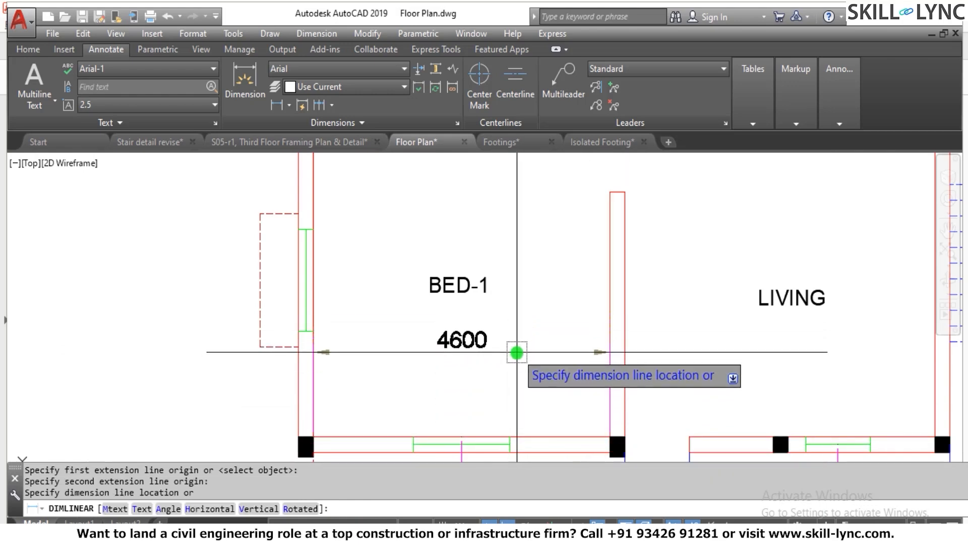
left_click(517, 346)
key("Escape")
scroll(562, 227, "down", 4)
scroll(565, 200, "up", 4)
key("Escape")
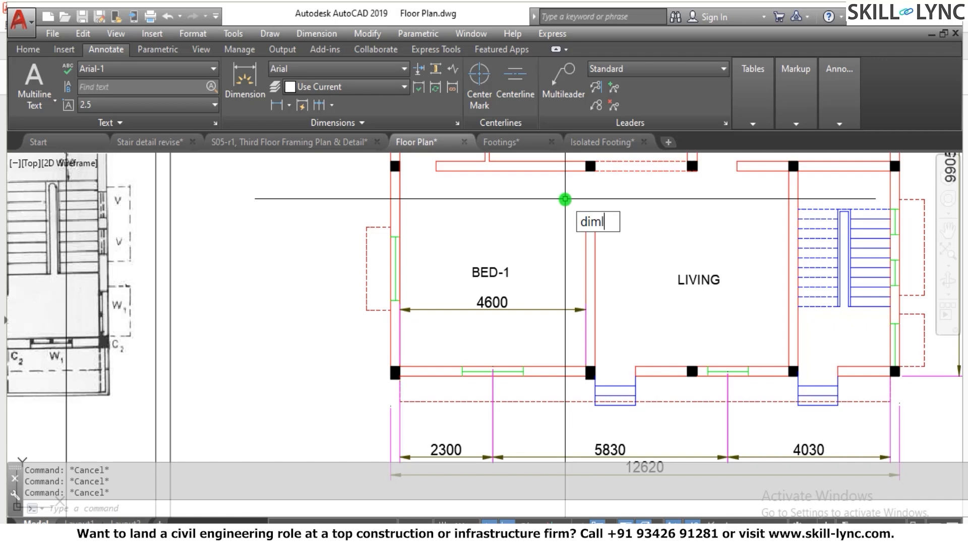
type("dimlin")
key("Return")
scroll(536, 169, "up", 5)
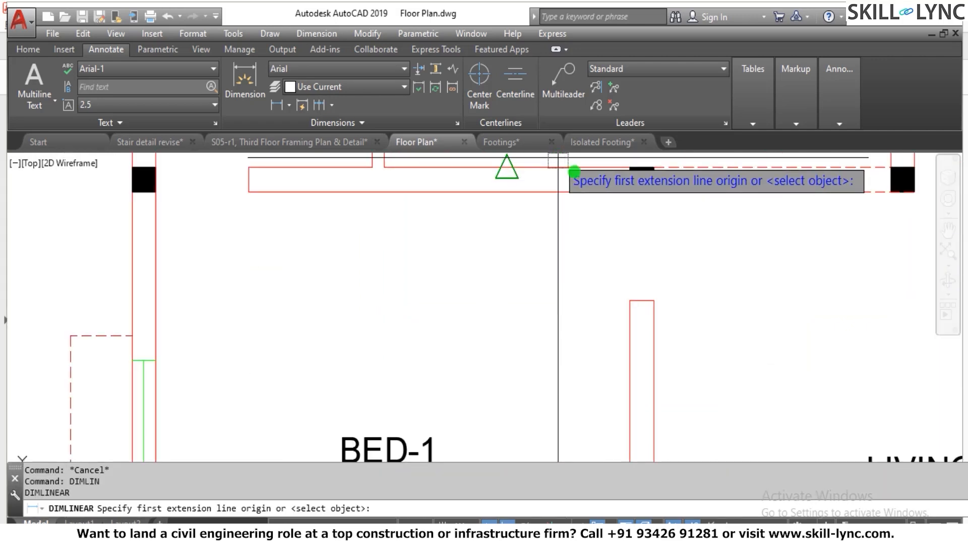
left_click(639, 191)
scroll(572, 199, "down", 5)
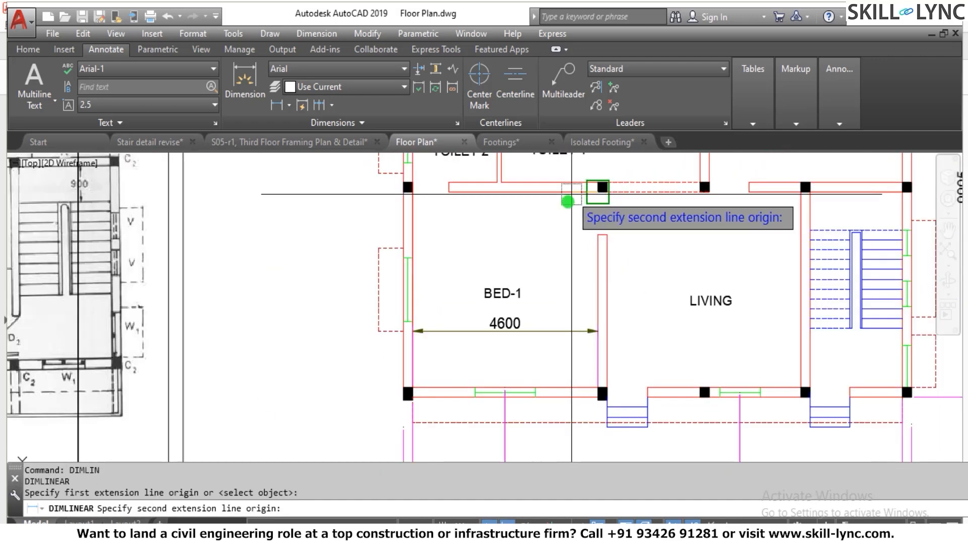
key("Escape")
Step: Add a vertical linear dimension in Bed-1 from the toilet wall's lower face to the bottom window's end, placed between the BED-1 label and partition wall
key("Return")
left_click(522, 193)
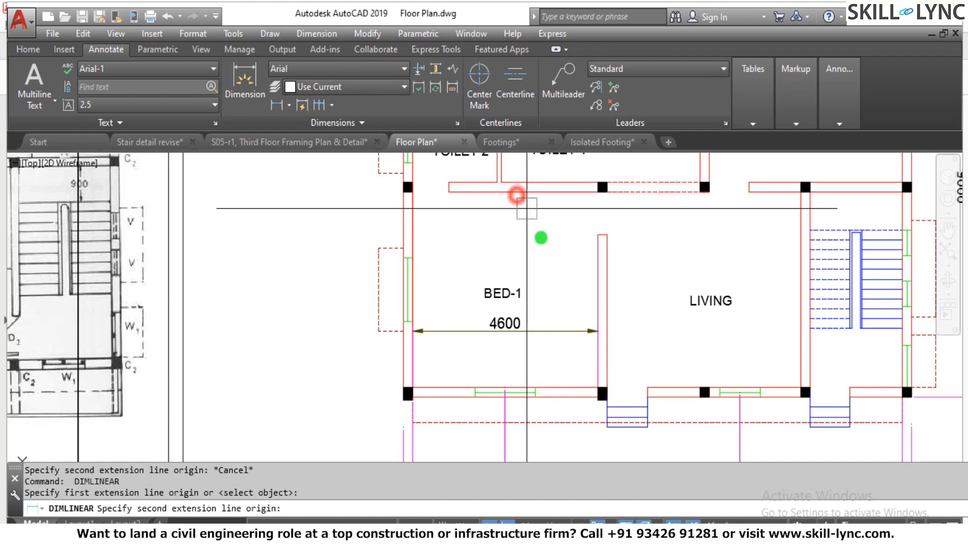
left_click(522, 387)
left_click(549, 344)
key("Escape")
scroll(556, 317, "up", 4)
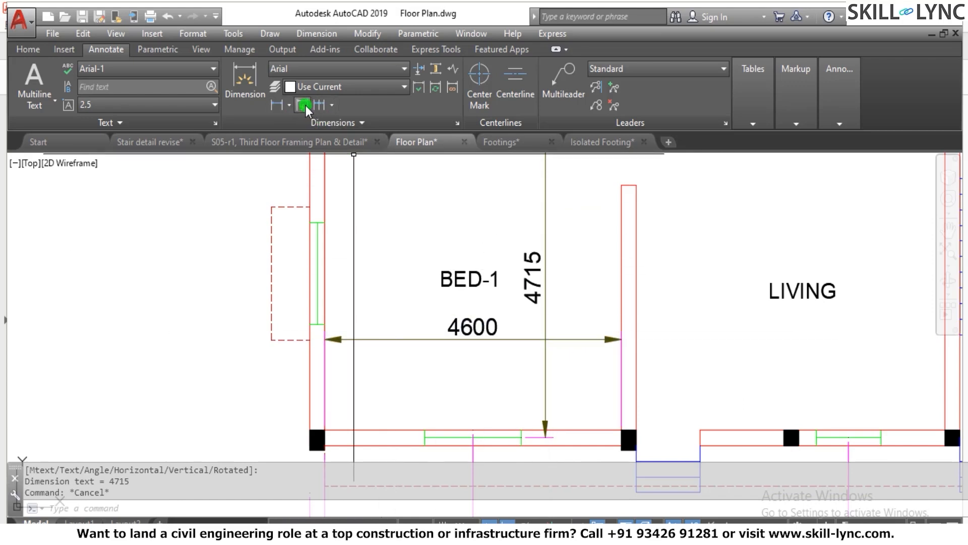
left_click(333, 104)
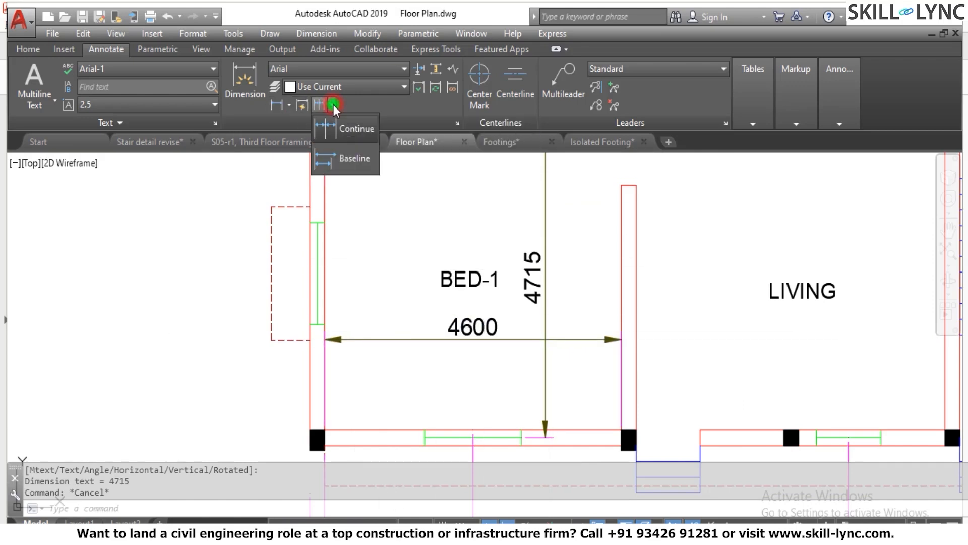
left_click(326, 118)
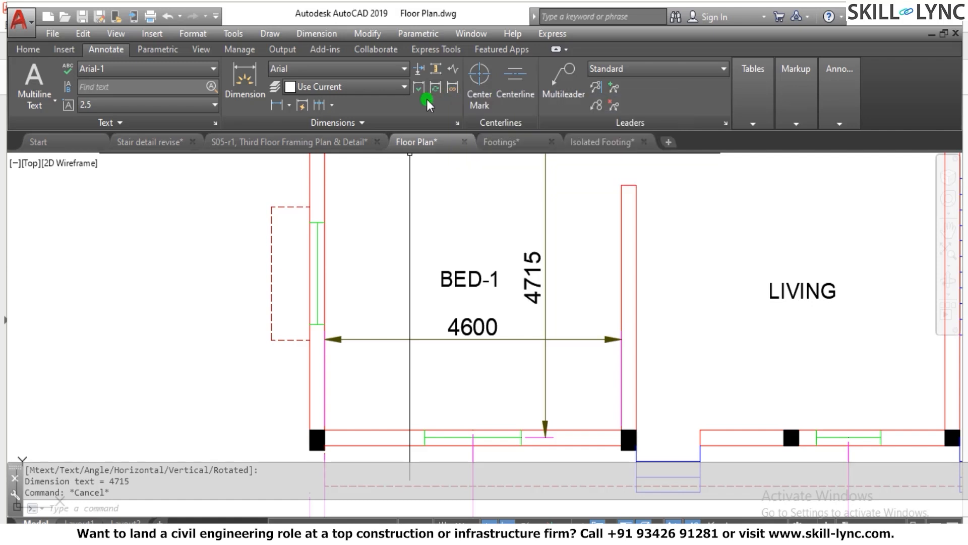
Step: Break Bed-1's vertical dimension line with DIMBREAK where it crosses the room's horizontal width dimension
left_click(419, 67)
left_click(545, 319)
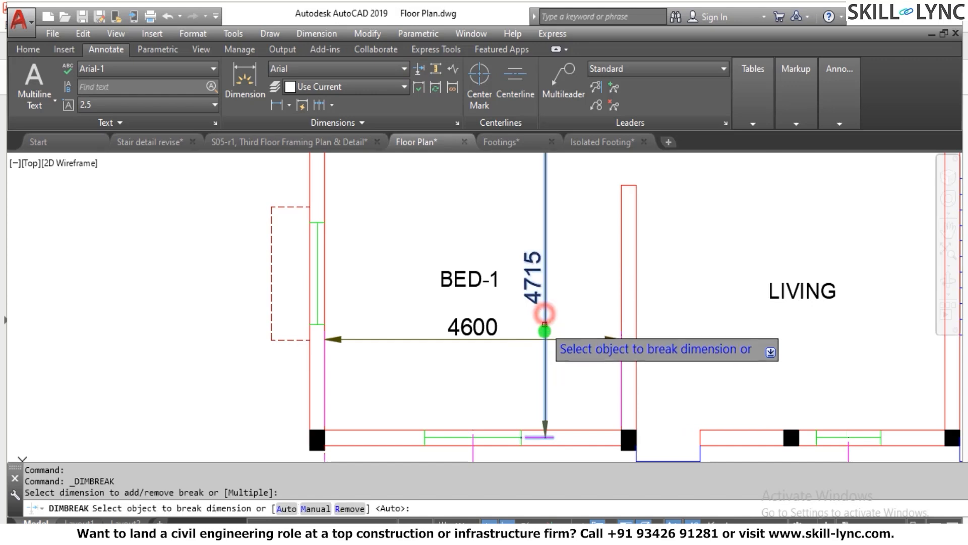
left_click(553, 338)
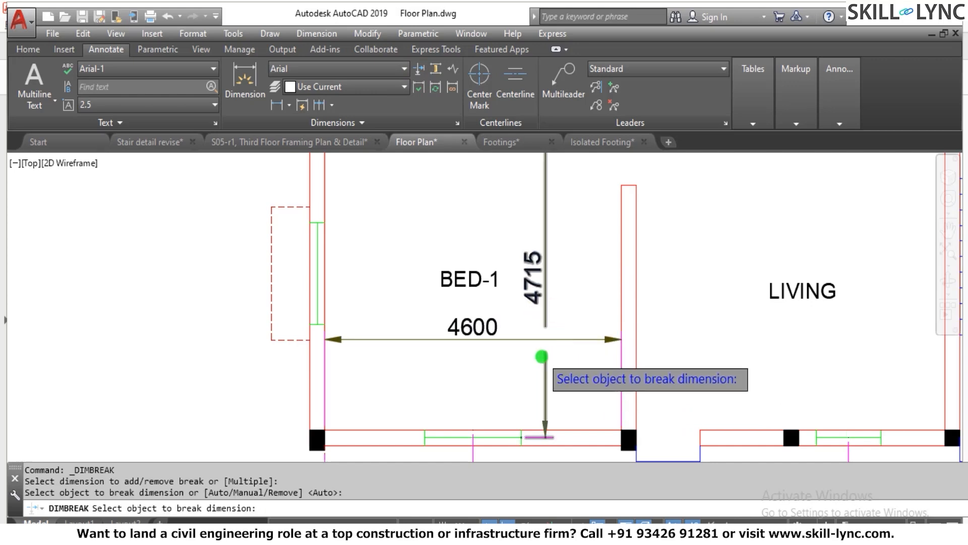
scroll(544, 353, "down", 2)
key("Escape")
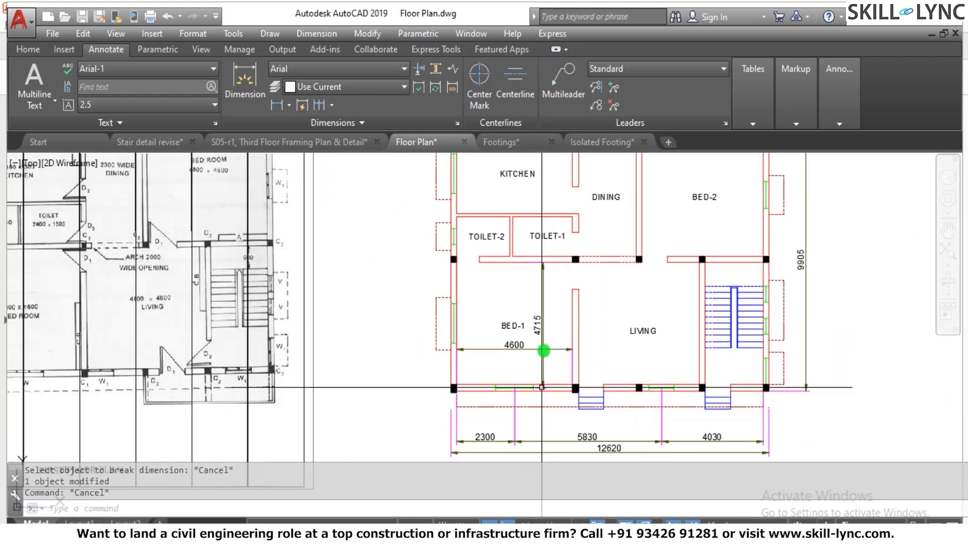
scroll(544, 355, "down", 3)
scroll(569, 325, "up", 3)
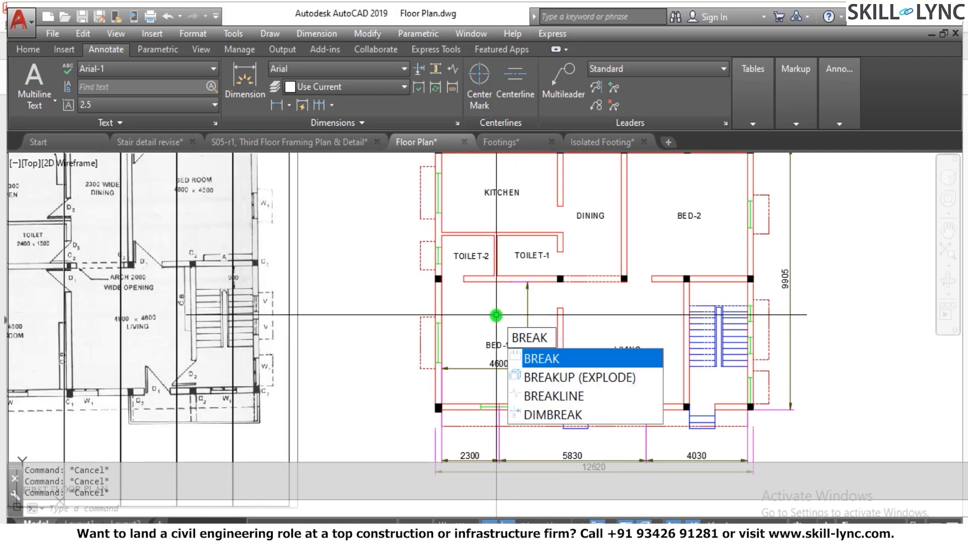
key("Return")
key("Escape")
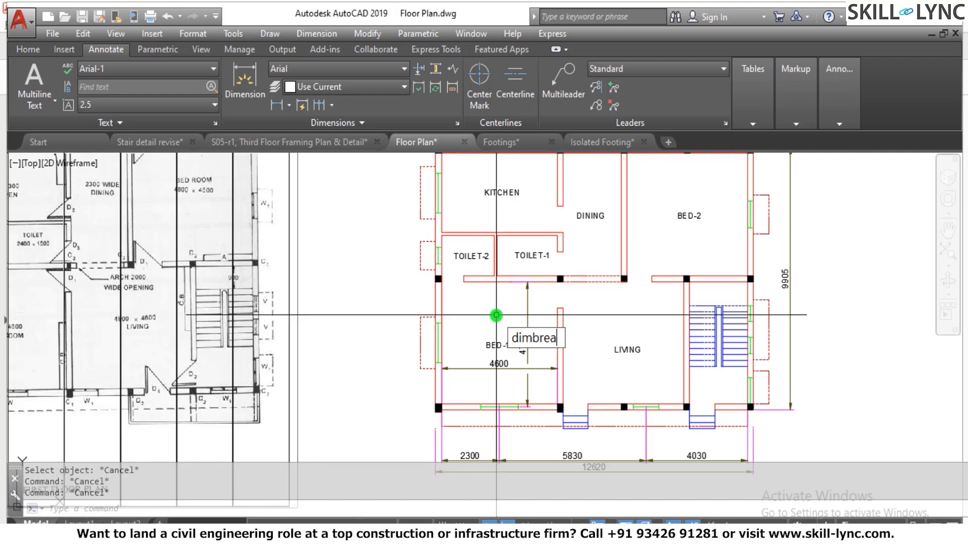
key("Return")
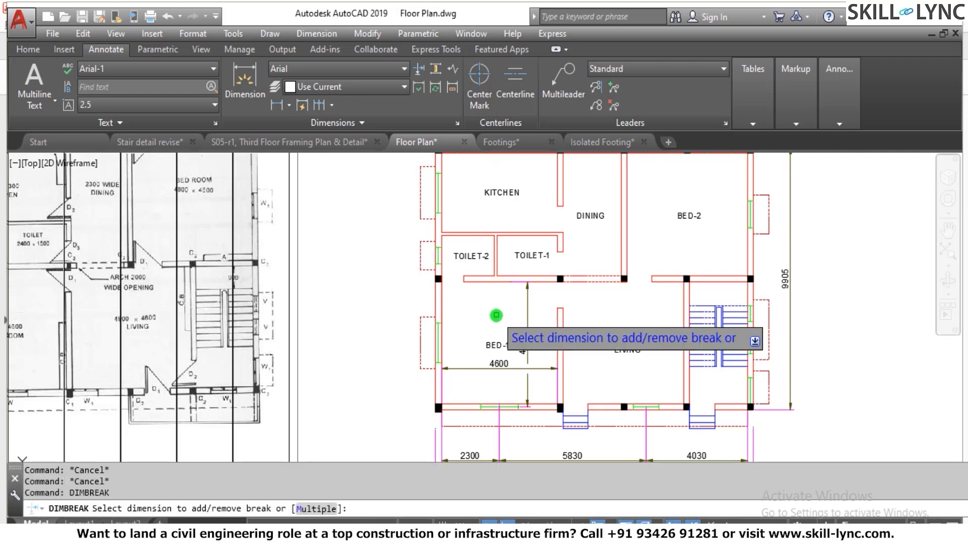
key("Escape")
key("Escape")
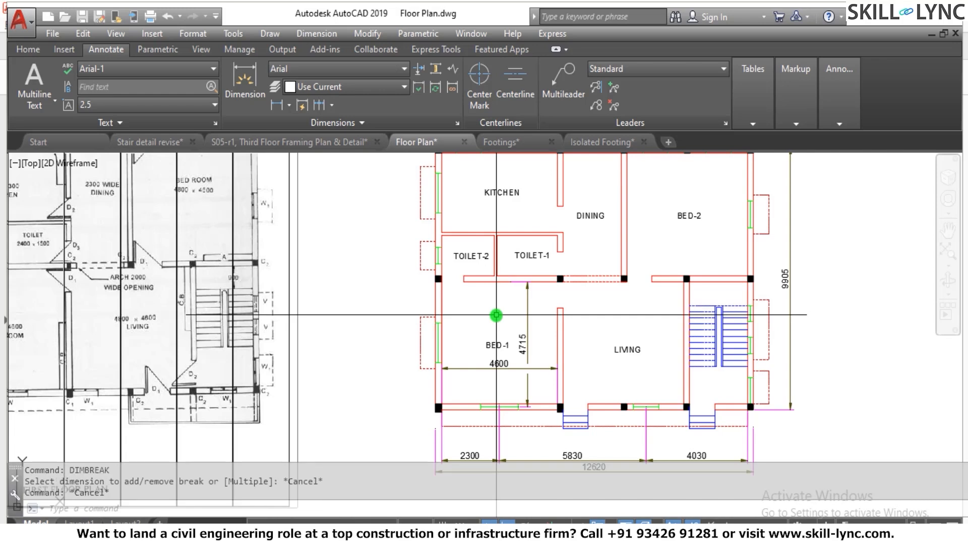
scroll(650, 363, "up", 2)
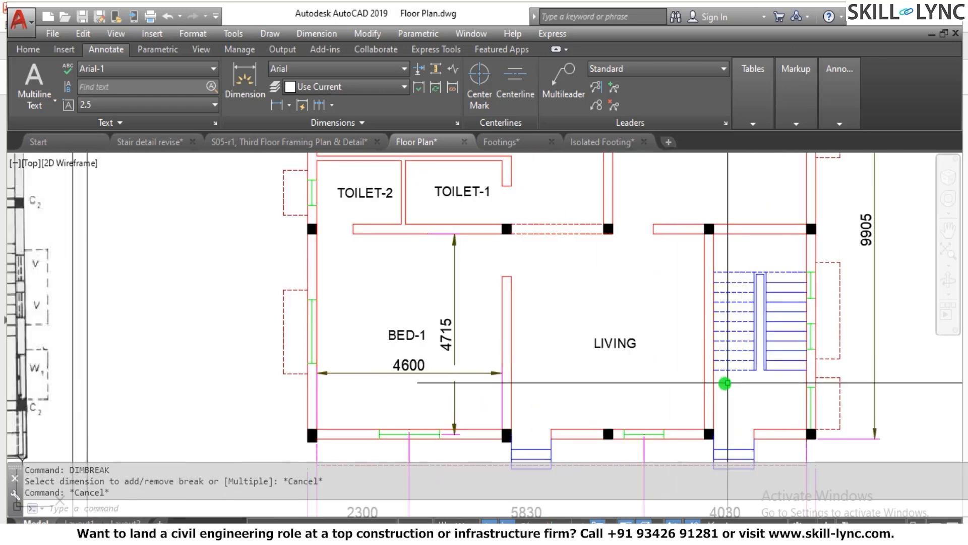
key("Escape")
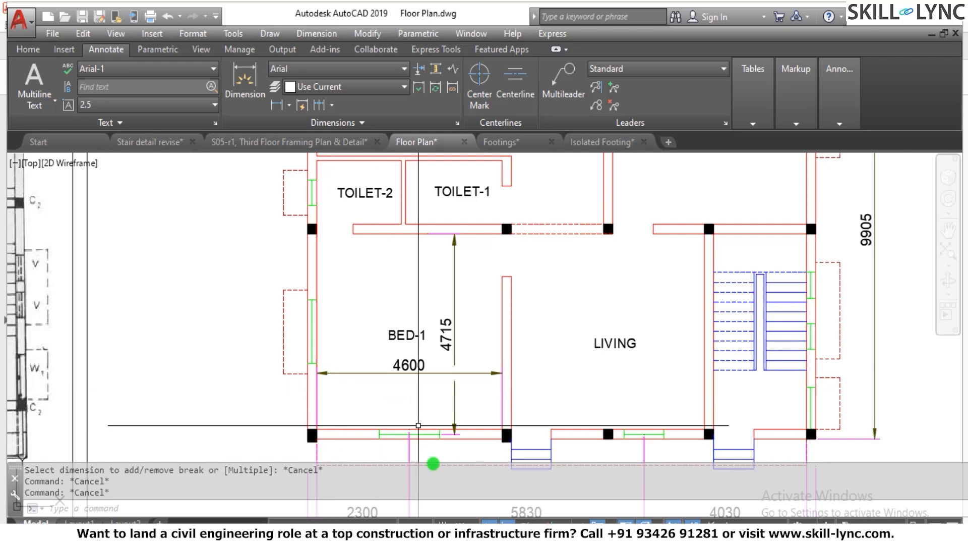
Step: Stretch the lower extension origin of Bed-1's vertical dimension from the window's centre line up to the bottom wall's inner face
scroll(462, 449, "up", 2)
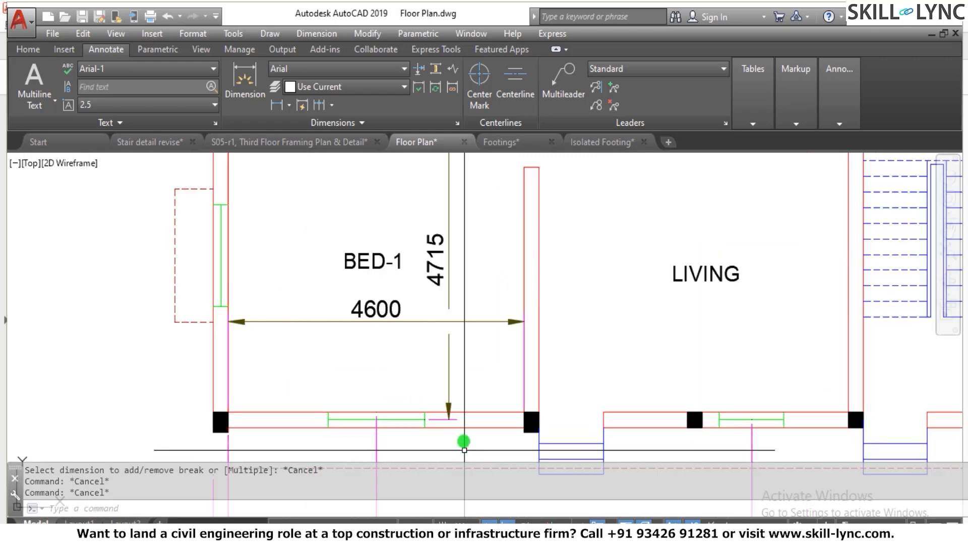
left_click(462, 384)
left_click(429, 385)
scroll(431, 449, "up", 3)
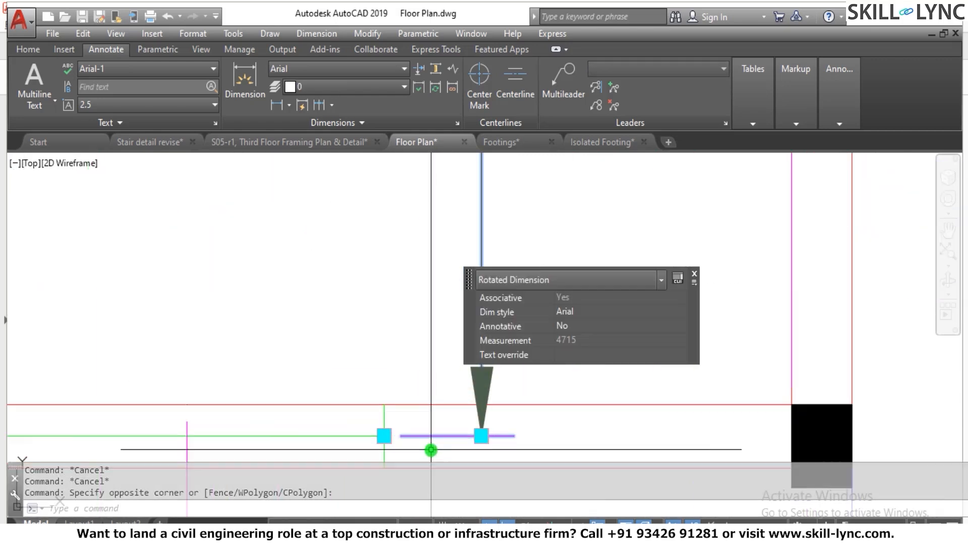
left_click(384, 435)
left_click(384, 403)
key("Escape")
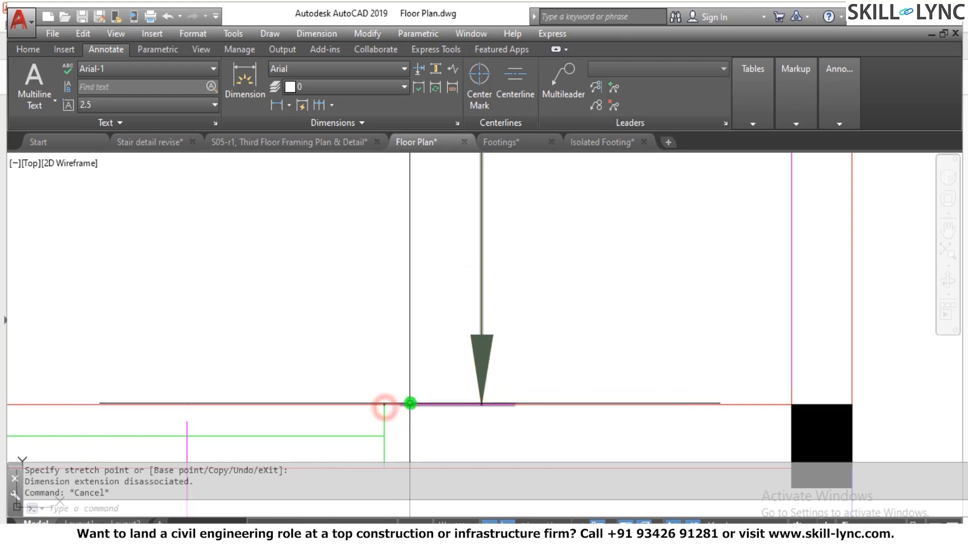
scroll(430, 430, "down", 4)
key("Escape")
key("Escape")
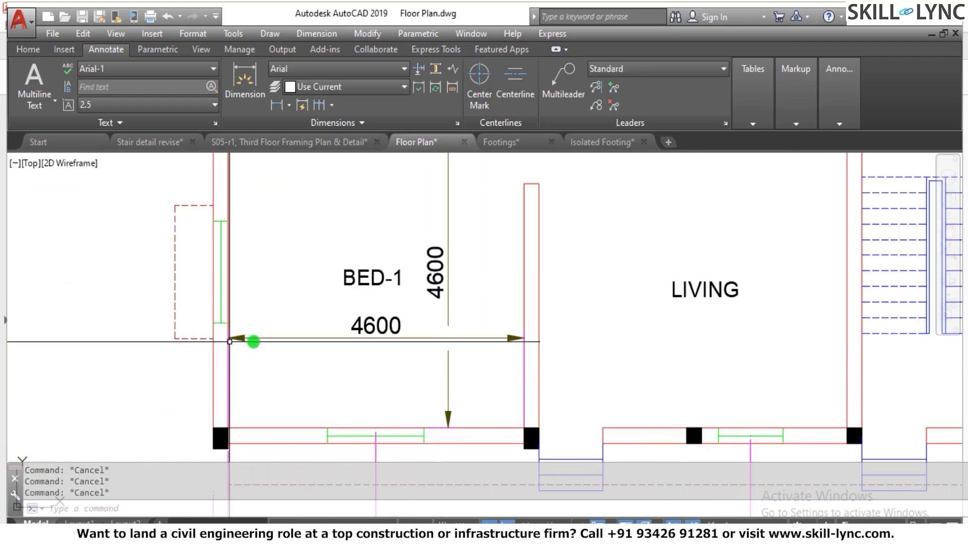
scroll(313, 255, "down", 1)
scroll(333, 241, "up", 3)
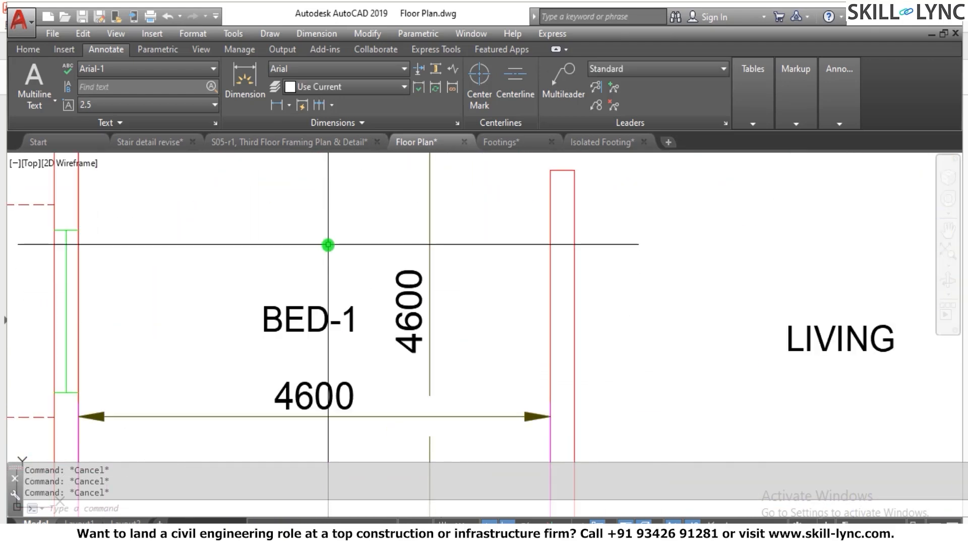
scroll(326, 254, "down", 5)
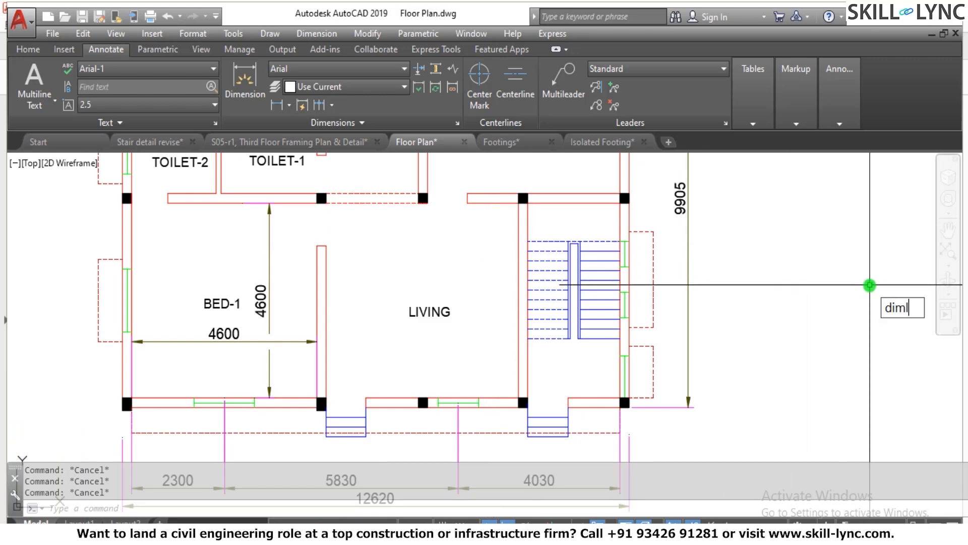
Step: Add a vertical linear dimension for Living's inner depth, from the bottom wall's middle column to the column above it, placed beside the LIVING label
key("Return")
type("dimlin")
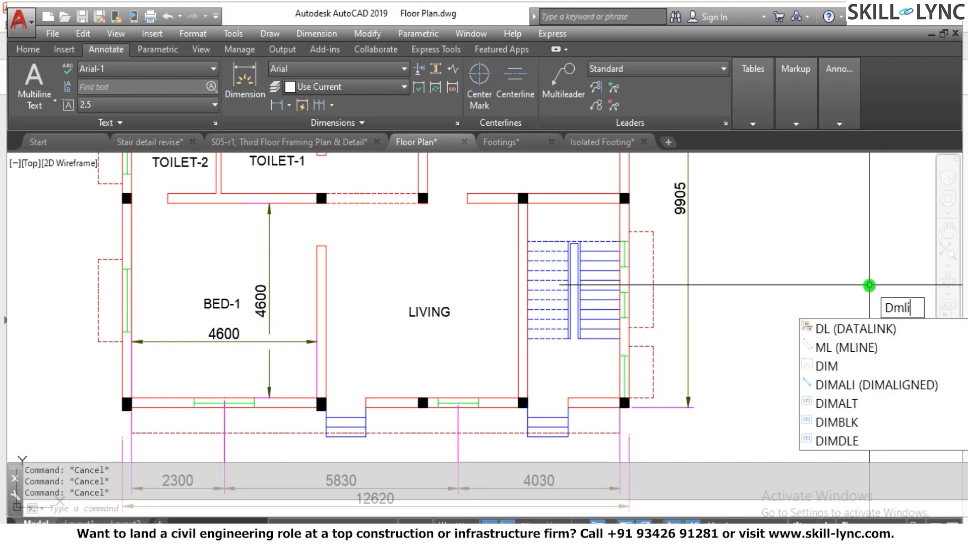
key("Return")
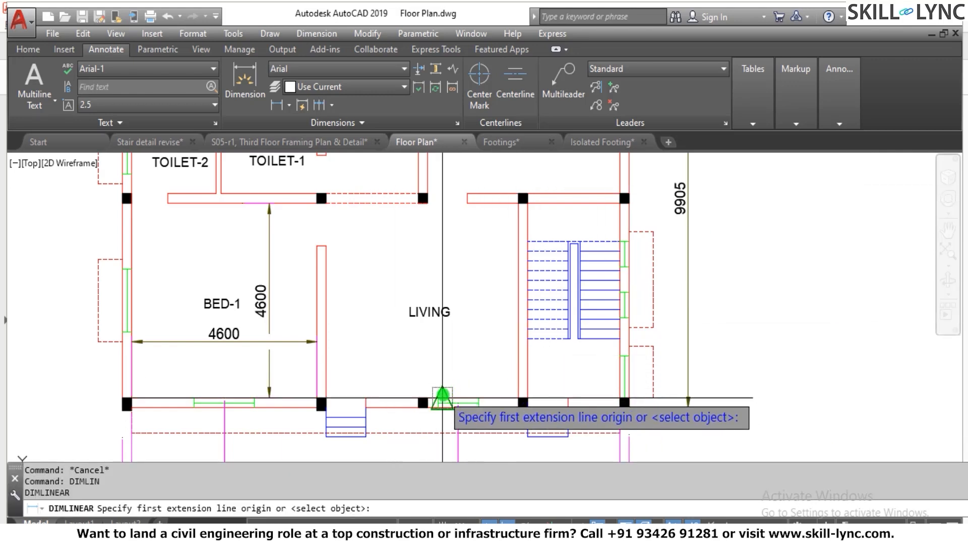
scroll(436, 392, "up", 4)
left_click(427, 401)
scroll(448, 401, "down", 3)
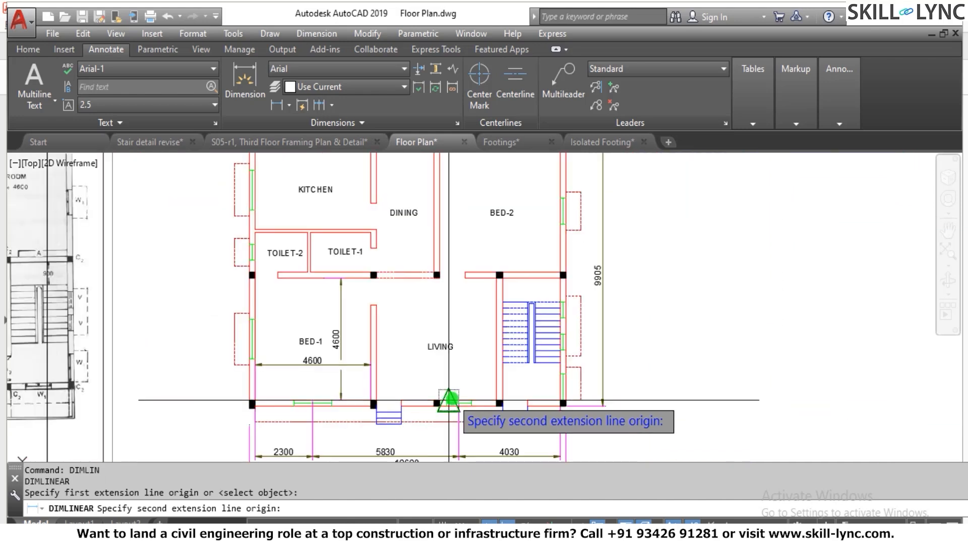
scroll(438, 309, "up", 5)
left_click(430, 206)
scroll(426, 242, "down", 3)
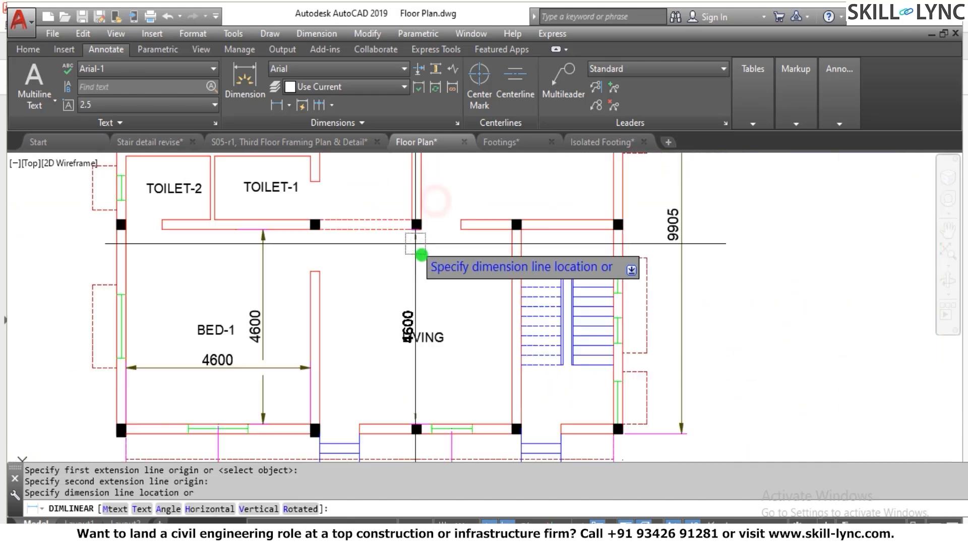
left_click(461, 308)
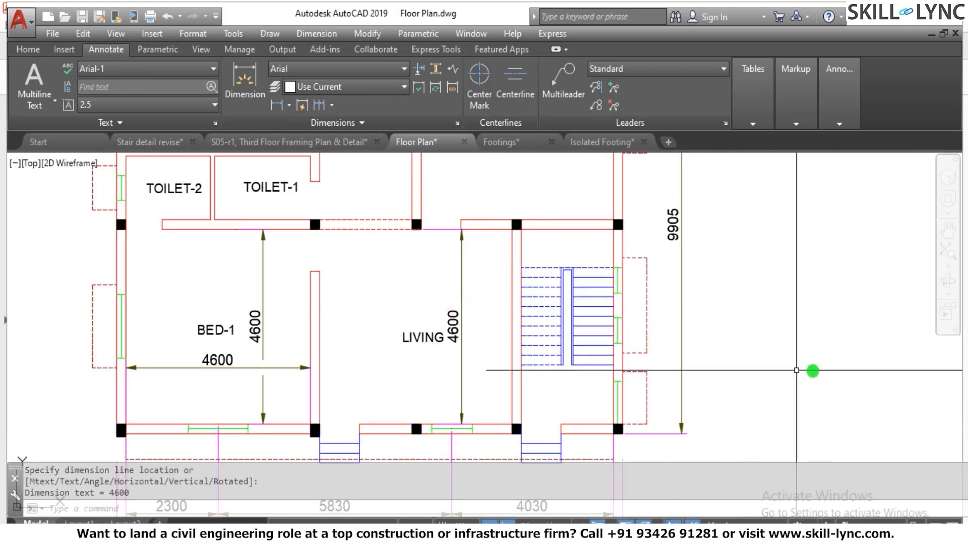
Step: Add a horizontal linear dimension for Living's inner width, between its two side walls, placed below the LIVING label near Bed-1's width dimension line
key("Escape")
key("Escape")
key("Escape")
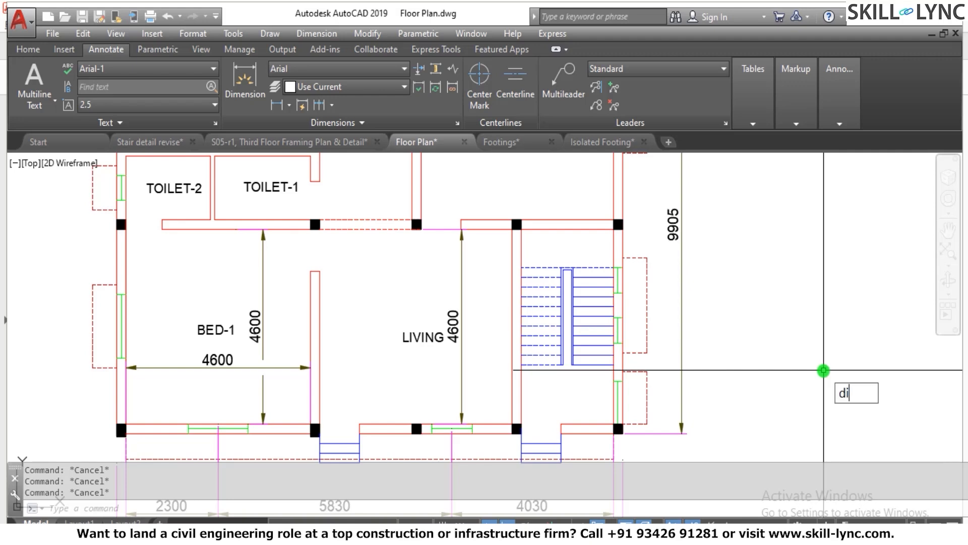
type("dimlin")
key("Return")
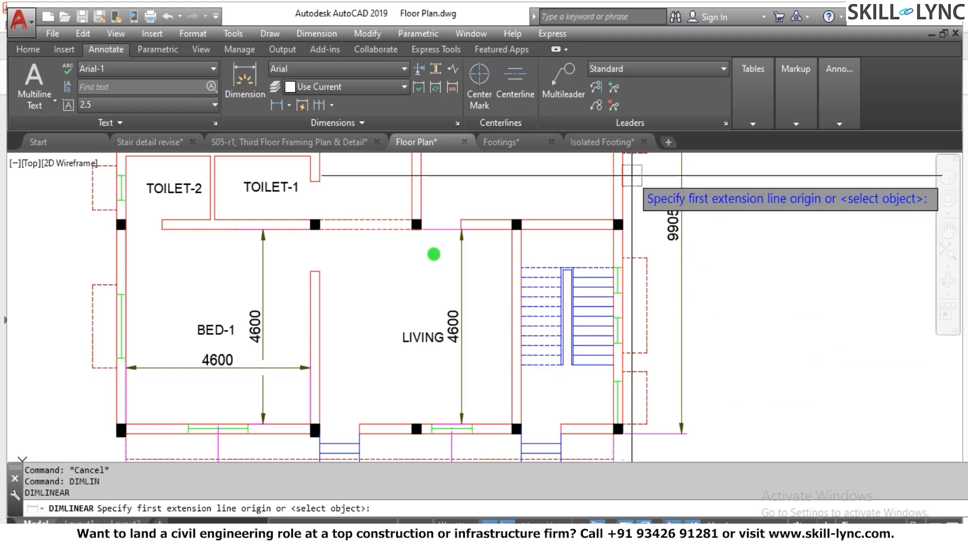
left_click(319, 351)
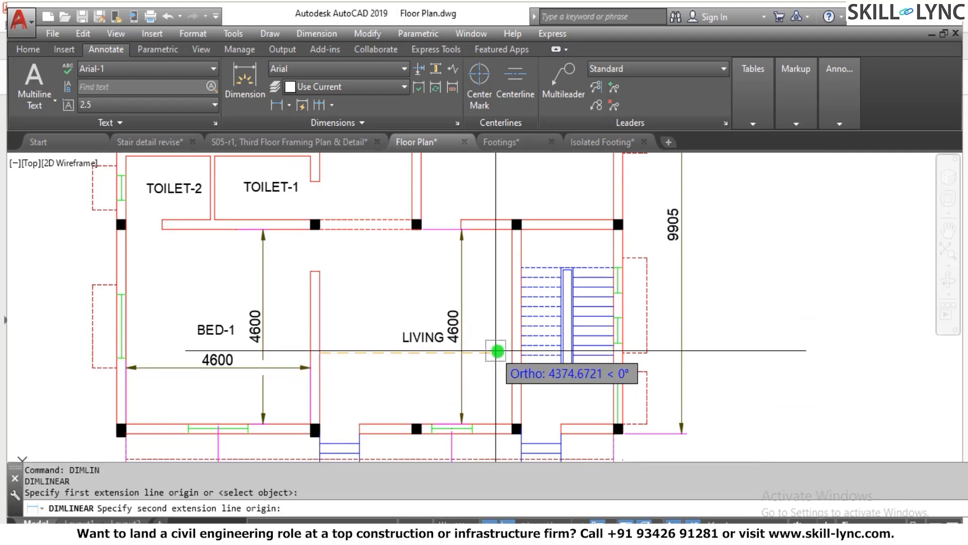
left_click(516, 344)
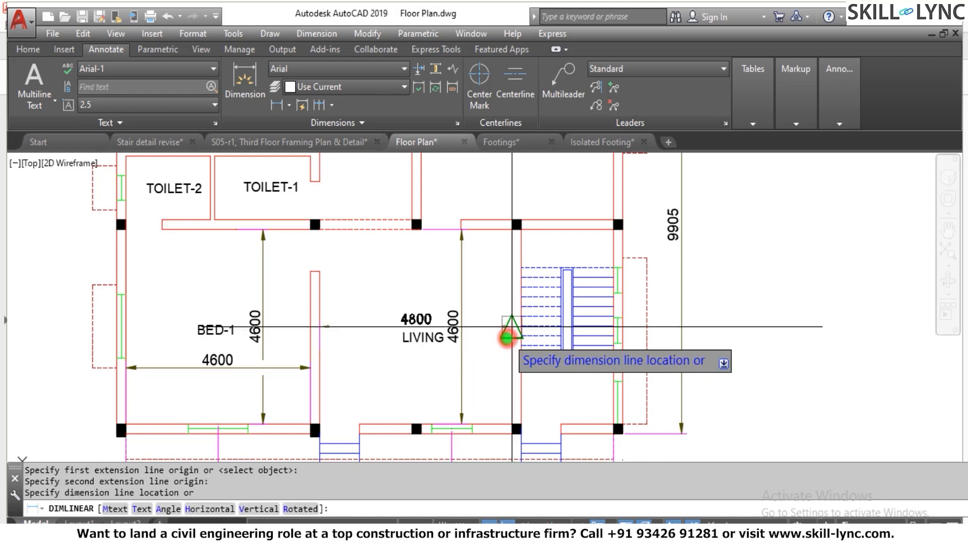
left_click(483, 371)
key("Escape")
key("Escape")
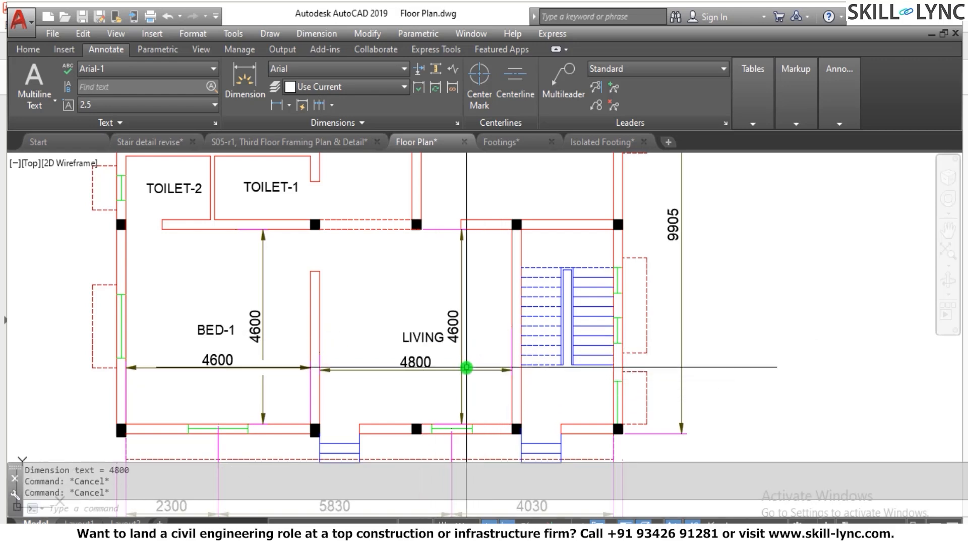
Step: Break Living's vertical dimension line with DIMBREAK where it crosses the room's horizontal width dimension
type("dimbre")
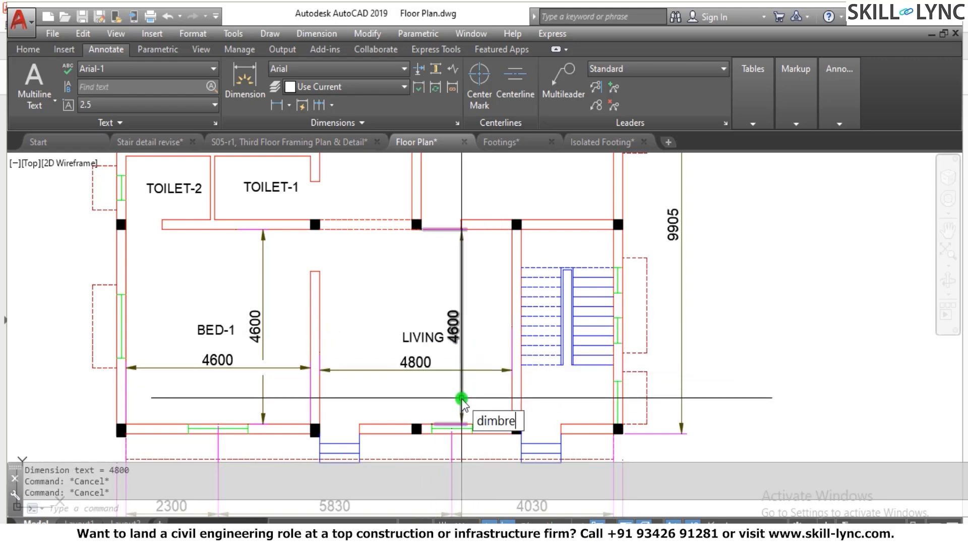
type("ak")
key("Return")
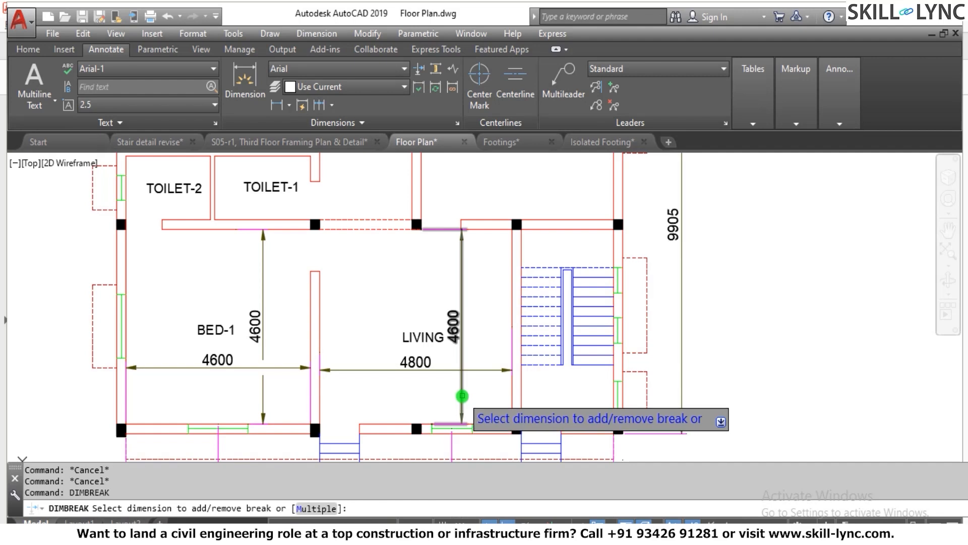
scroll(462, 396, "up", 2)
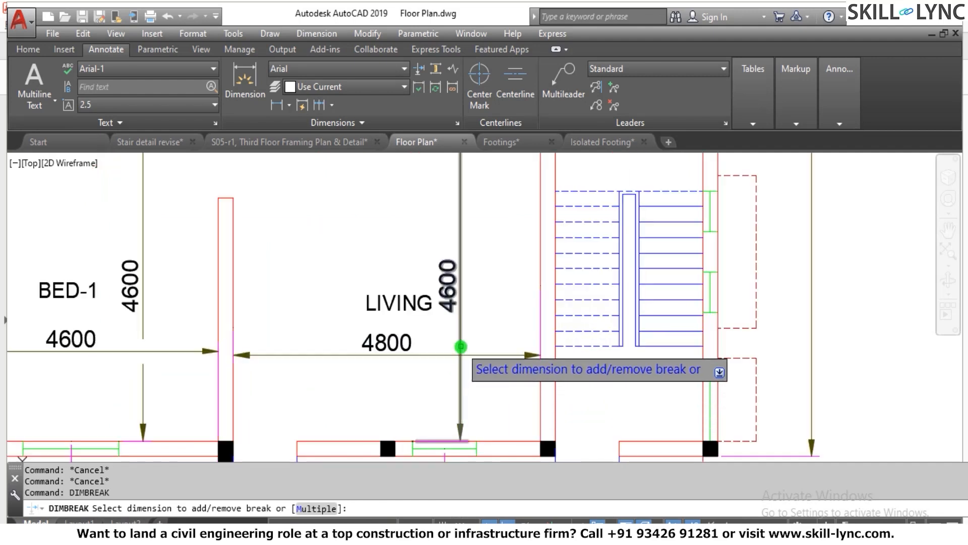
left_click(461, 346)
left_click(477, 355)
key("Escape")
scroll(478, 359, "down", 4)
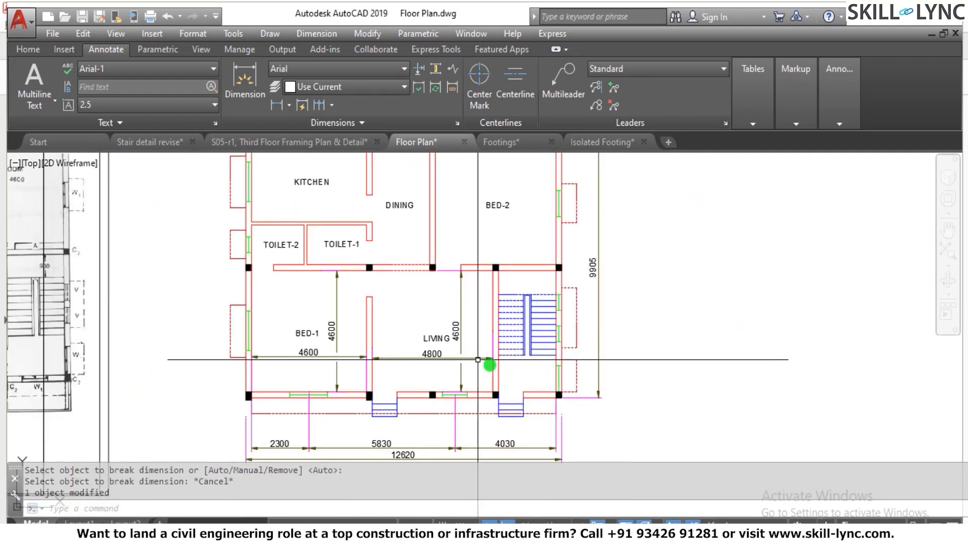
key("Escape")
key("Escape")
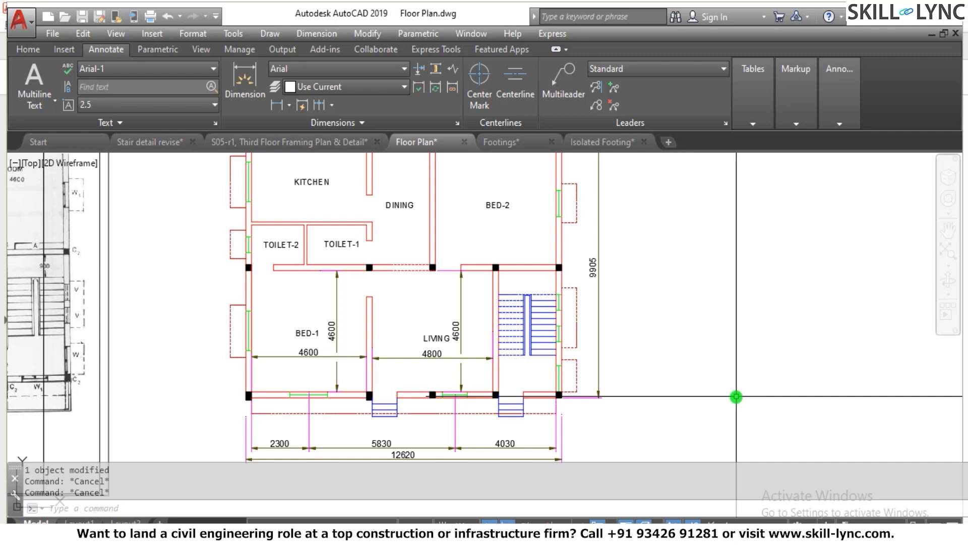
Step: Examine the floor plan's top wall, kitchen, Bed-2 and lower exterior dimensions to see which parts still need dimensioning
scroll(314, 392, "down", 2)
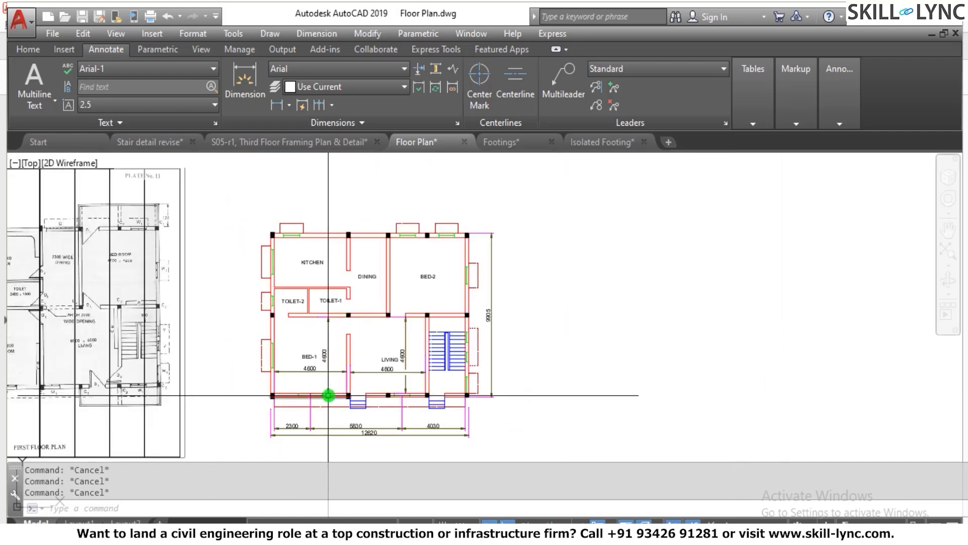
middle_click_drag(328, 395, 366, 394)
scroll(367, 305, "up", 2)
scroll(335, 229, "up", 2)
scroll(335, 229, "down", 4)
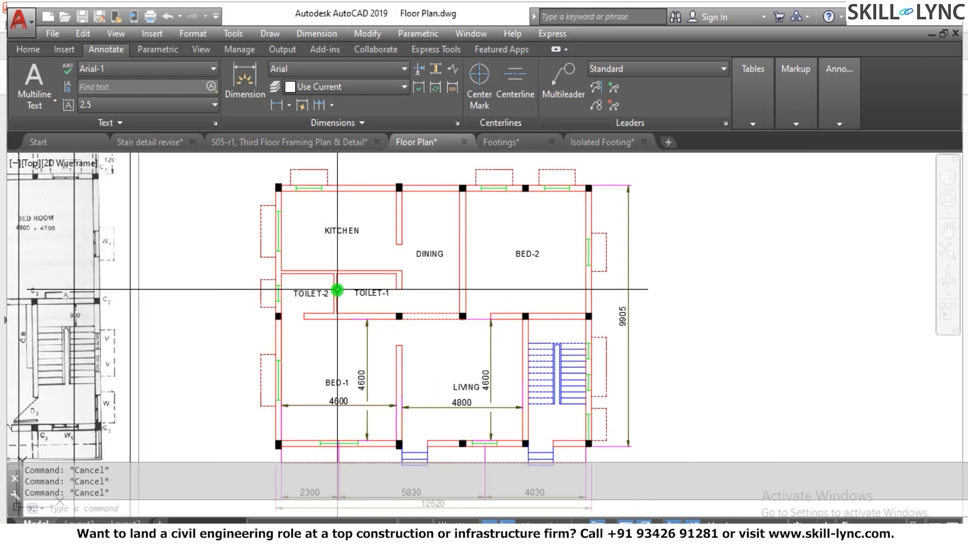
scroll(297, 400, "up", 3)
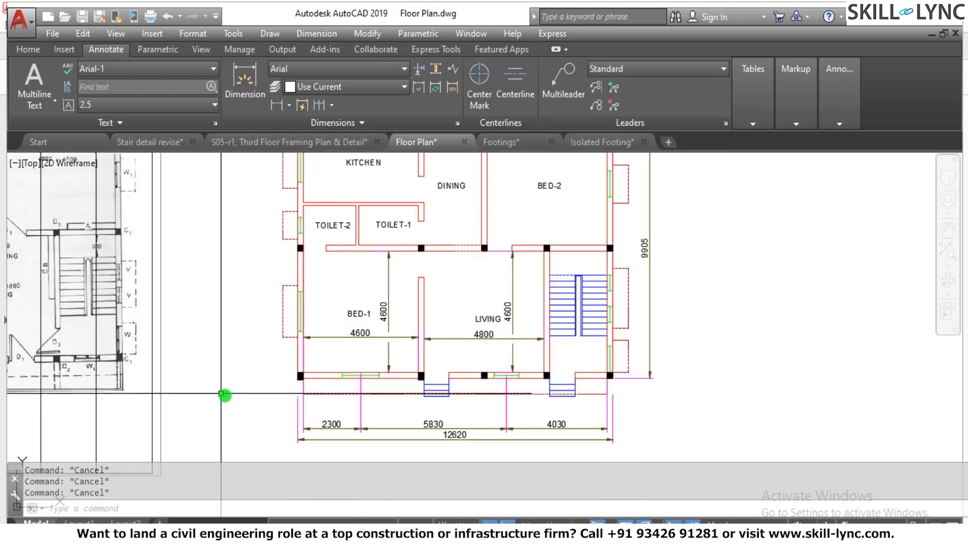
scroll(339, 384, "down", 3)
scroll(484, 212, "up", 3)
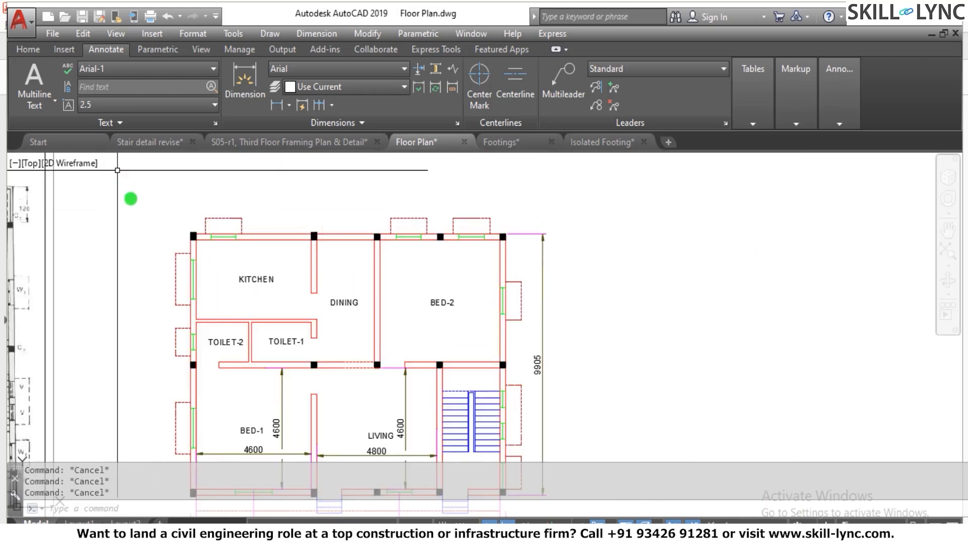
scroll(319, 269, "down", 1)
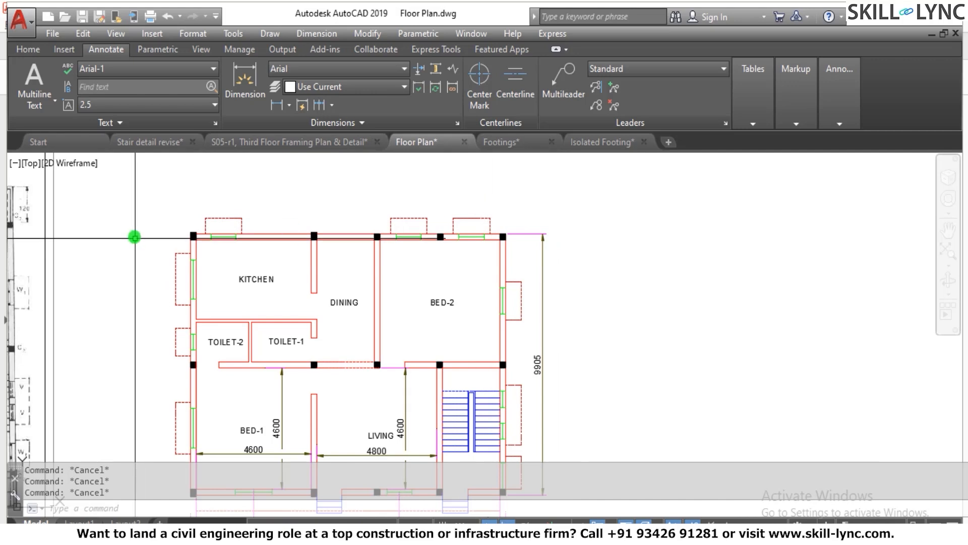
scroll(164, 212, "up", 4)
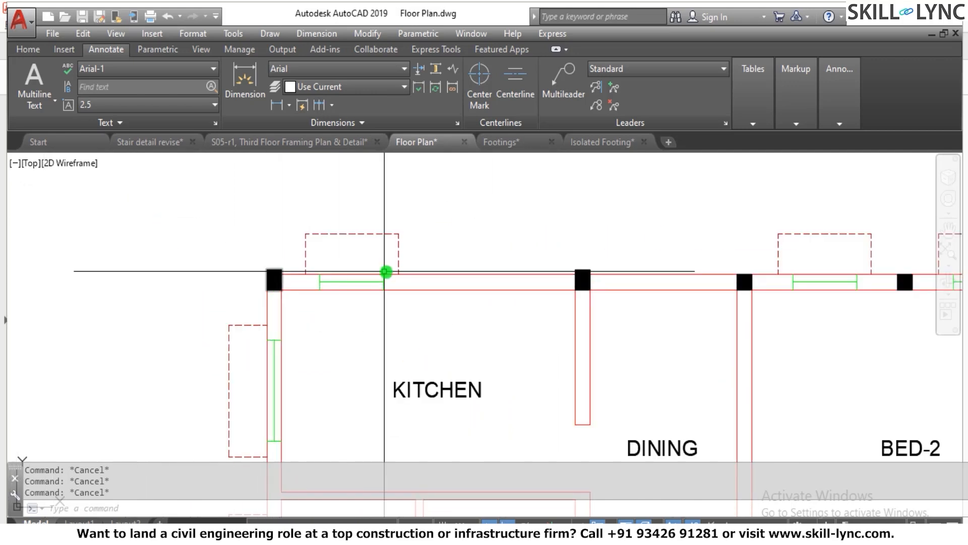
scroll(438, 278, "down", 4)
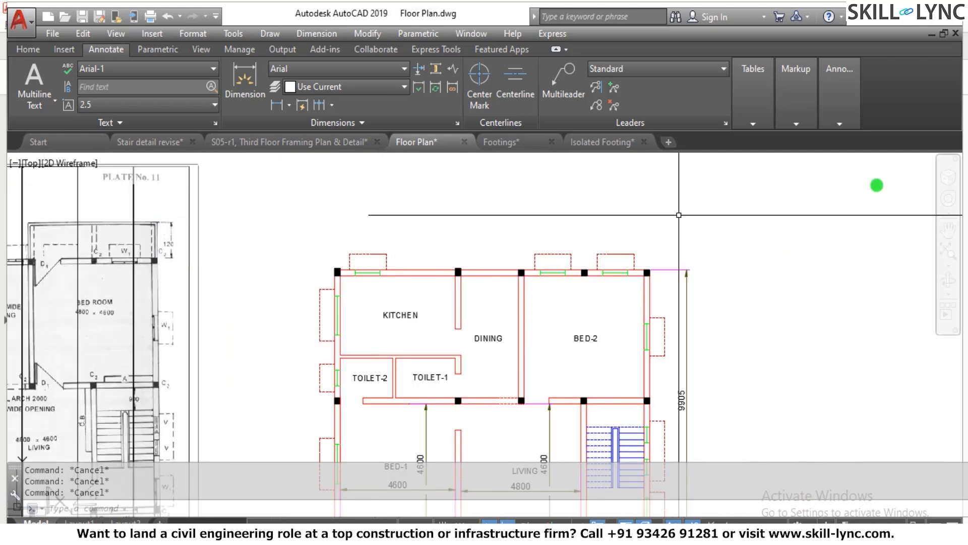
scroll(651, 243, "up", 3)
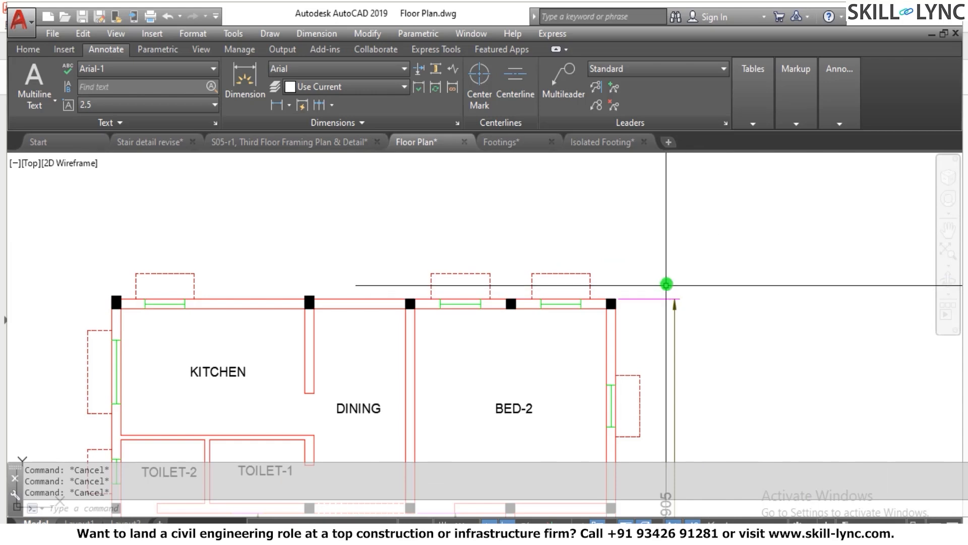
scroll(665, 281, "down", 2)
scroll(672, 203, "up", 3)
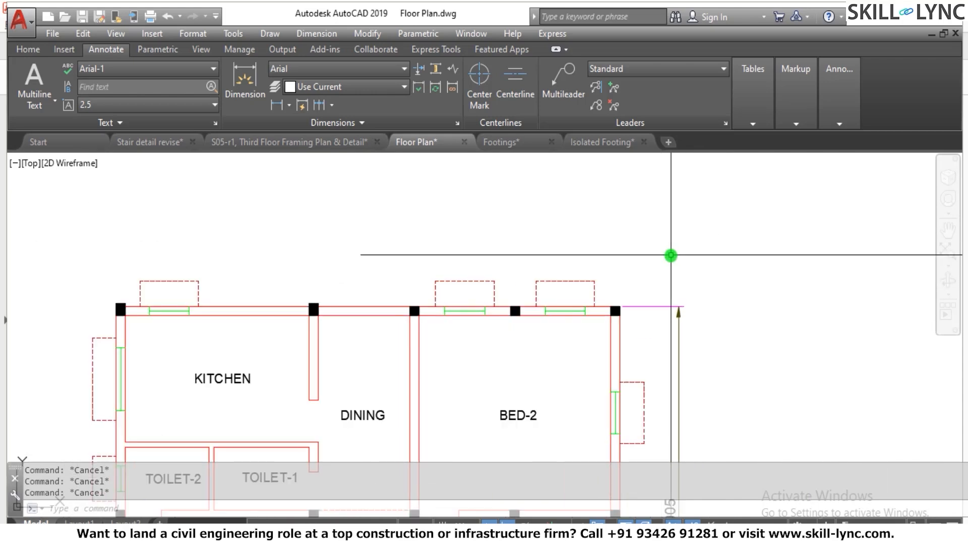
scroll(667, 229, "down", 5)
scroll(637, 383, "down", 1)
scroll(629, 356, "up", 5)
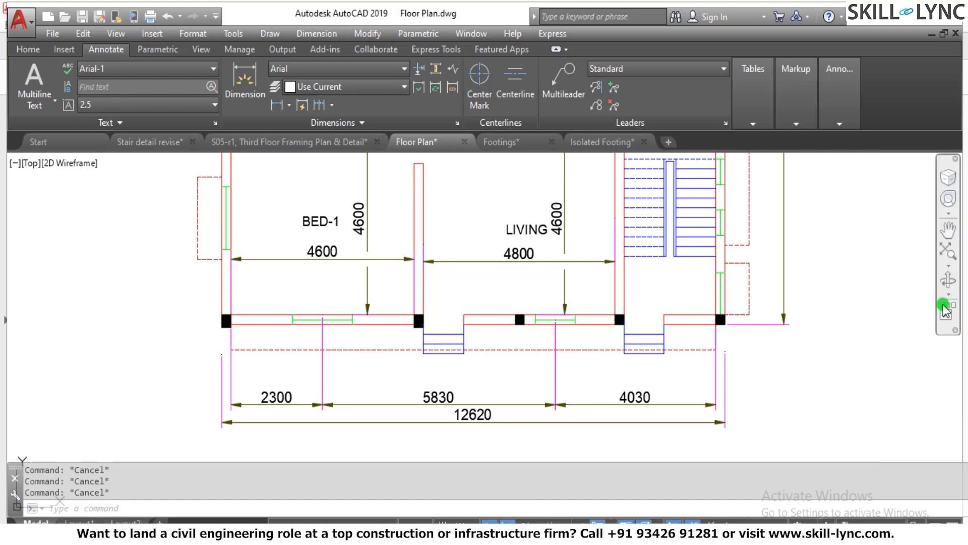
scroll(547, 309, "down", 2)
scroll(621, 222, "up", 2)
scroll(631, 158, "down", 2)
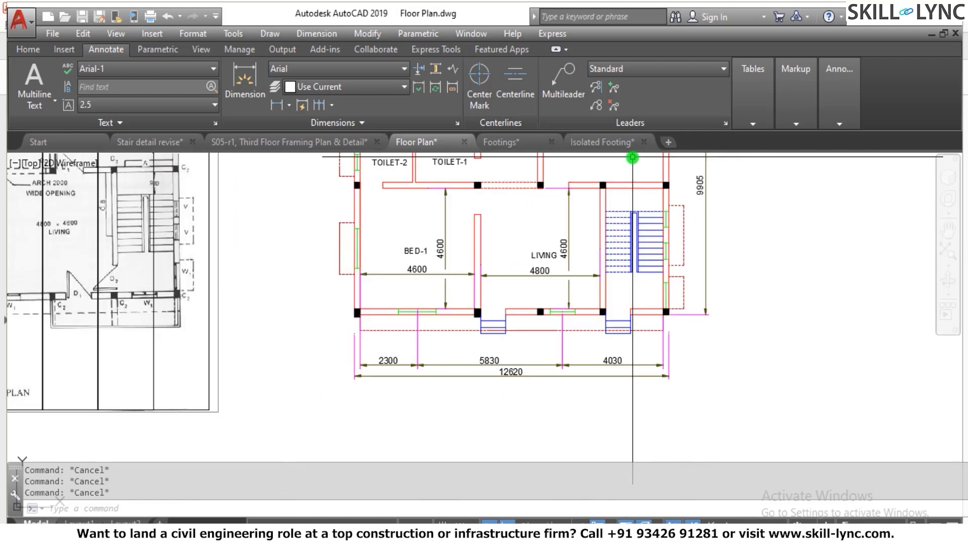
Step: Add a horizontal linear dimension for the staircase room's inner width, between its two upper columns, placed just above the stair flights
scroll(634, 161, "up", 6)
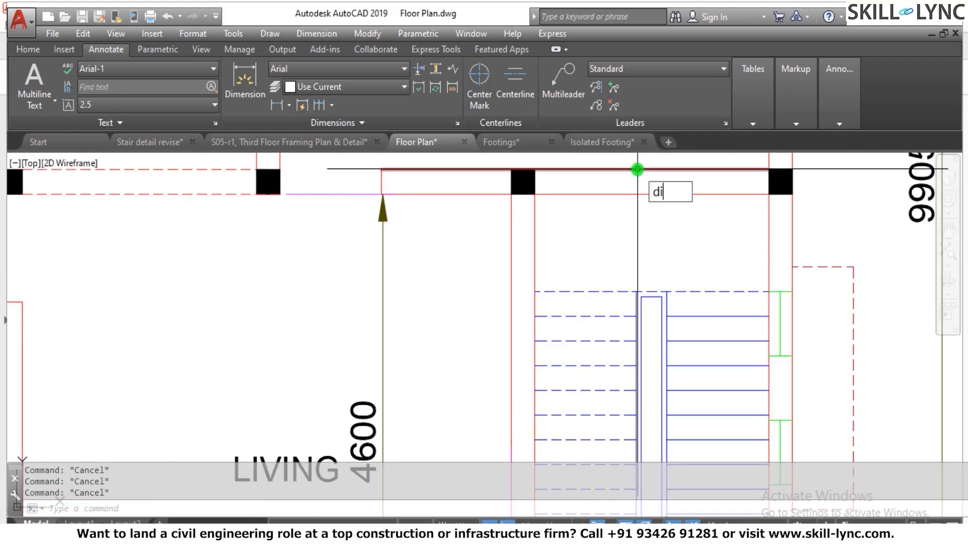
type("lin")
key("Return")
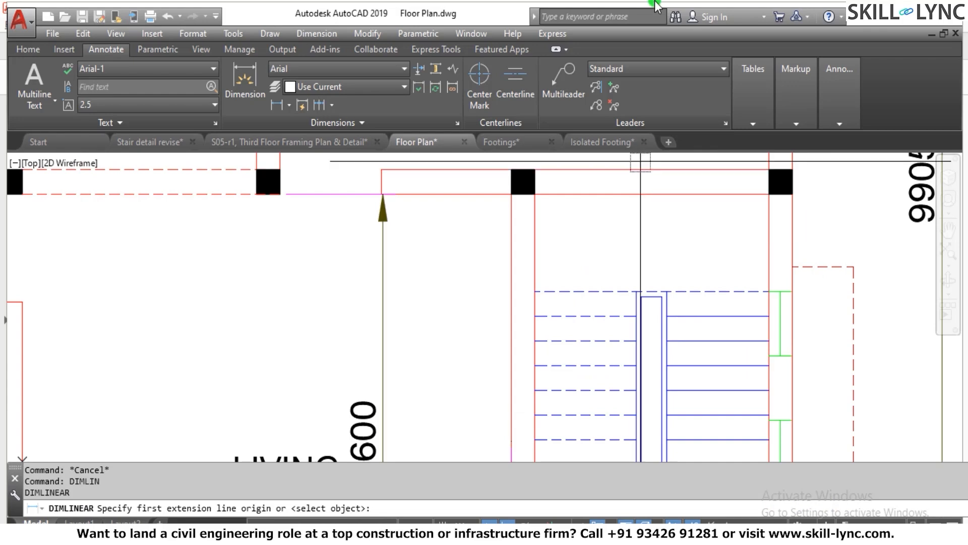
left_click(533, 193)
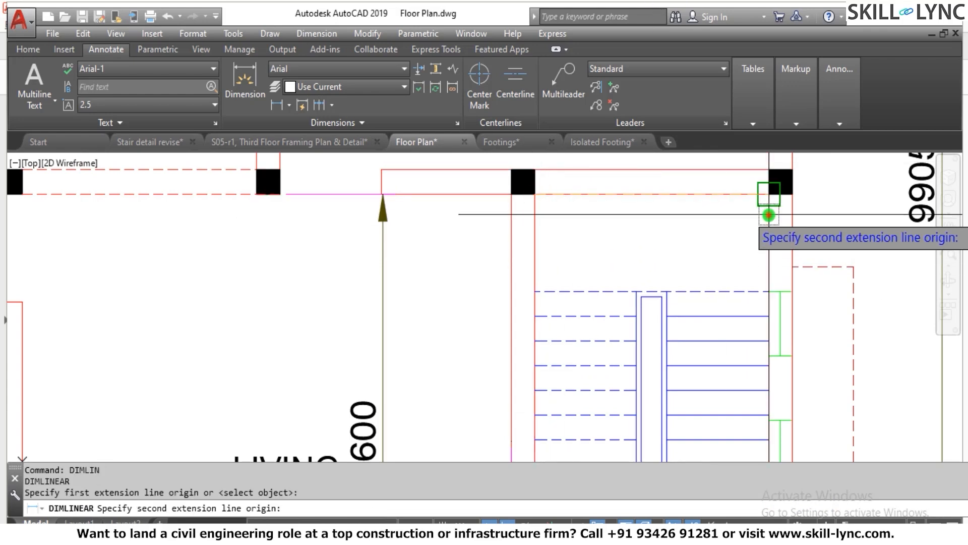
left_click(768, 199)
left_click(688, 254)
scroll(689, 201, "down", 3)
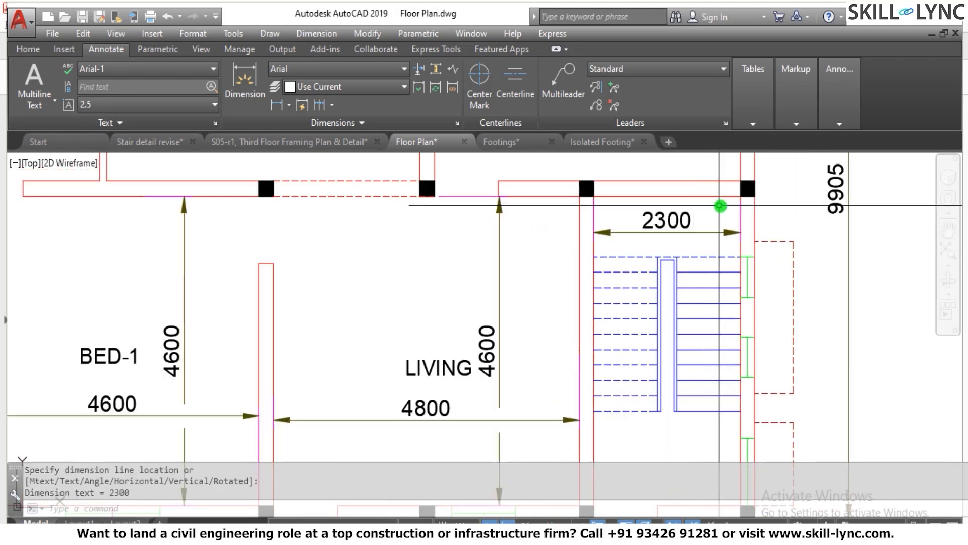
Step: Add a horizontal linear dimension across the staircase room's entrance opening in the bottom wall, placed just inside the room
scroll(644, 264, "down", 2)
scroll(698, 320, "up", 2)
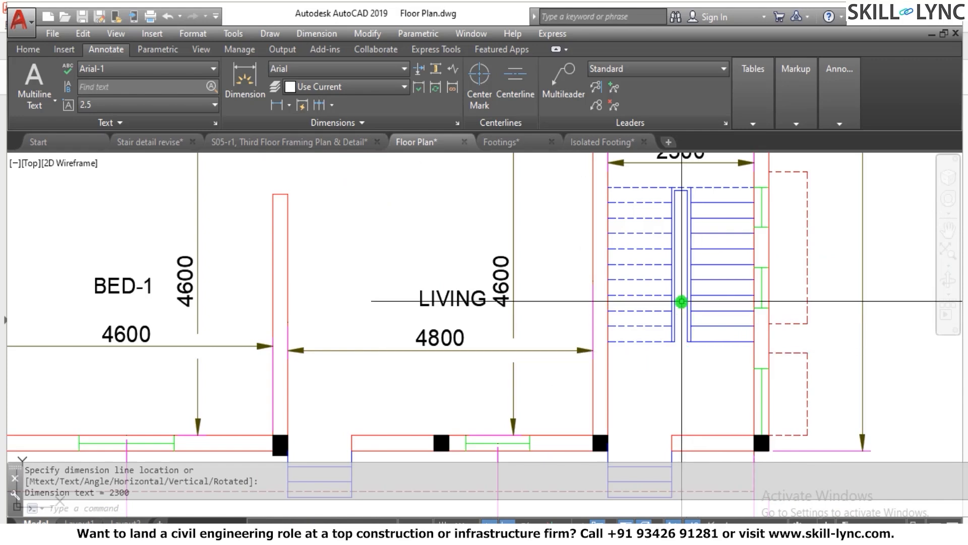
scroll(675, 421, "down", 2)
scroll(675, 421, "up", 4)
key("Return")
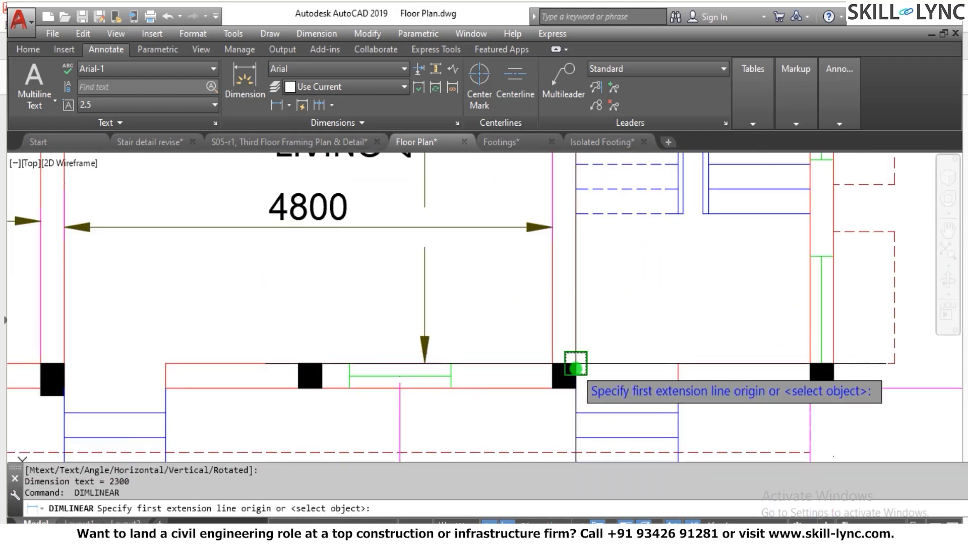
left_click(574, 364)
left_click(677, 364)
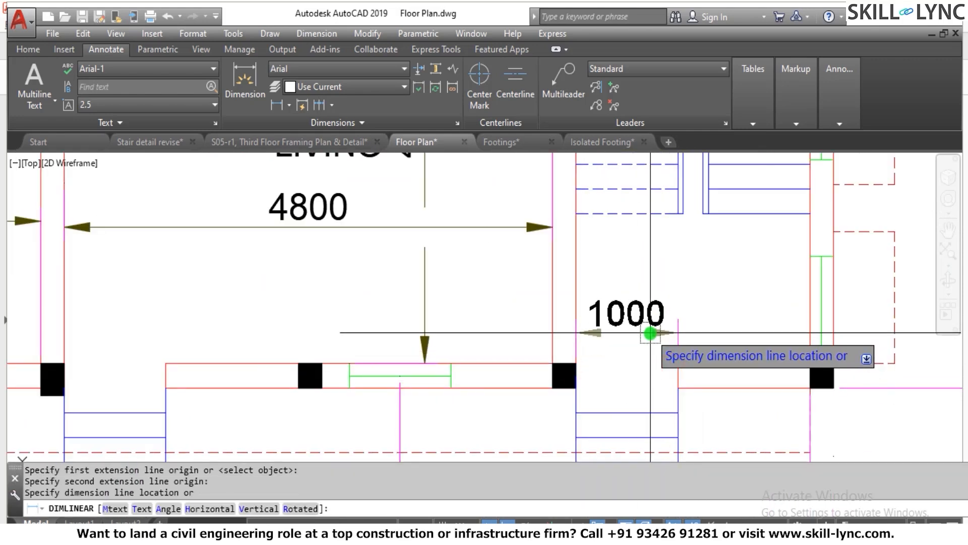
left_click(650, 315)
key("Escape")
scroll(729, 318, "down", 2)
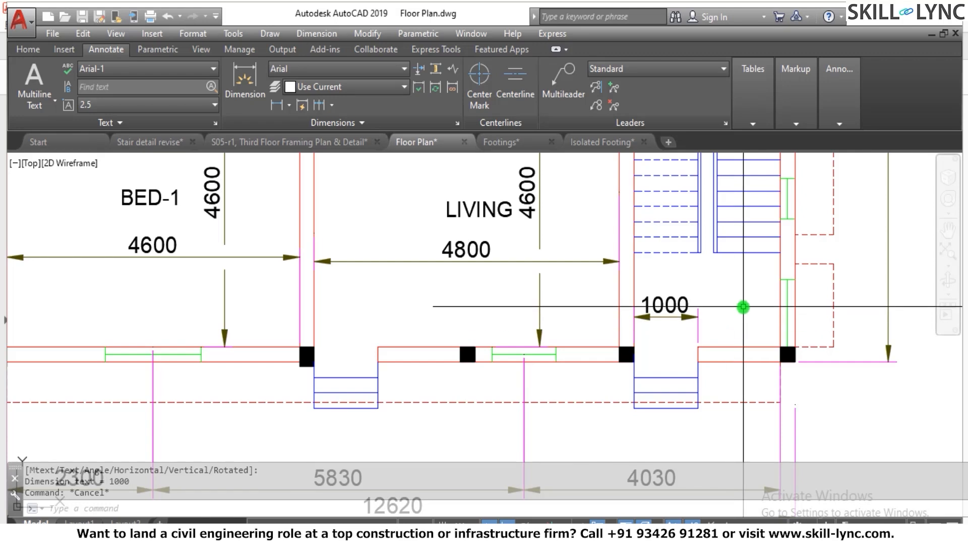
scroll(721, 328, "down", 2)
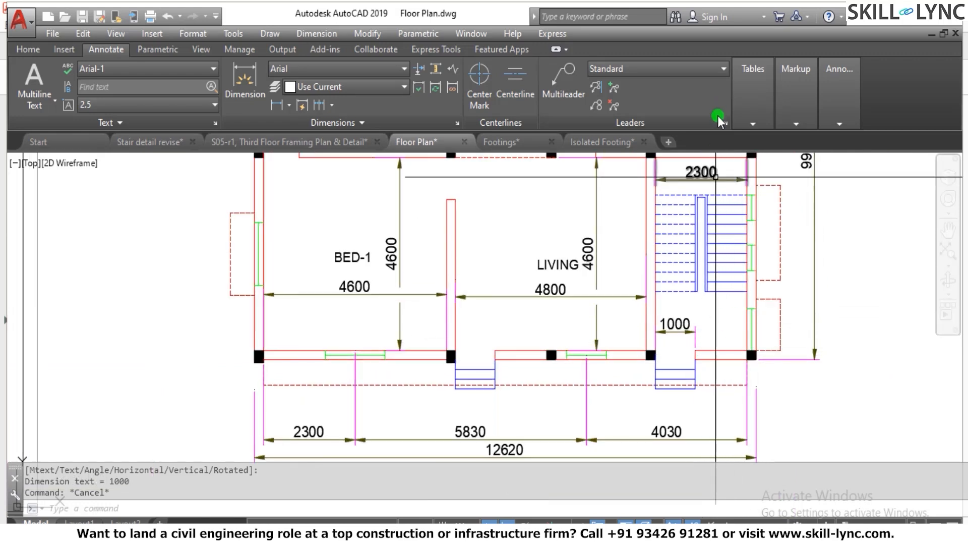
key("Escape")
key("Escape")
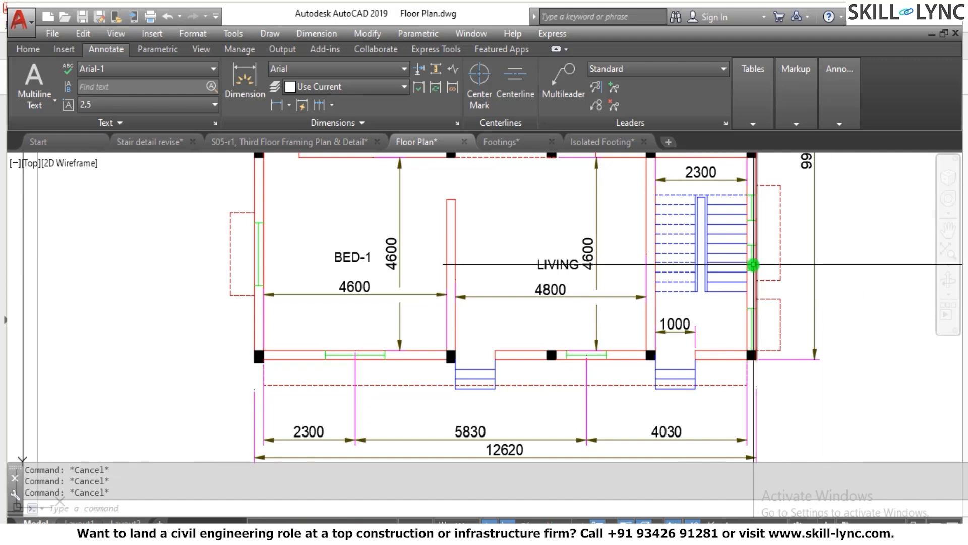
Step: Add a horizontal linear dimension from the stair's central divider to the right inner wall, placed just below the right-hand flight
scroll(752, 264, "up", 4)
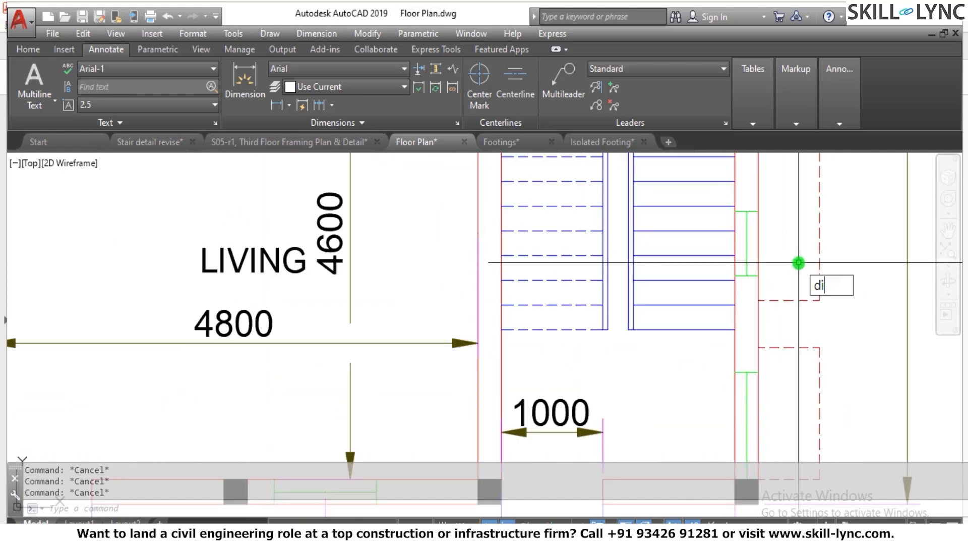
key("Return")
scroll(799, 262, "up", 4)
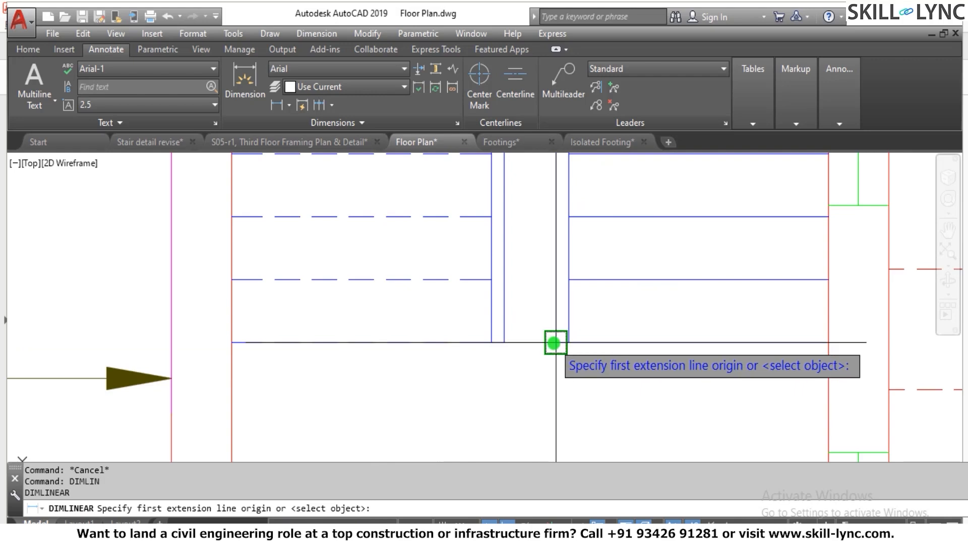
left_click(556, 342)
left_click(818, 347)
scroll(676, 392, "up", 5)
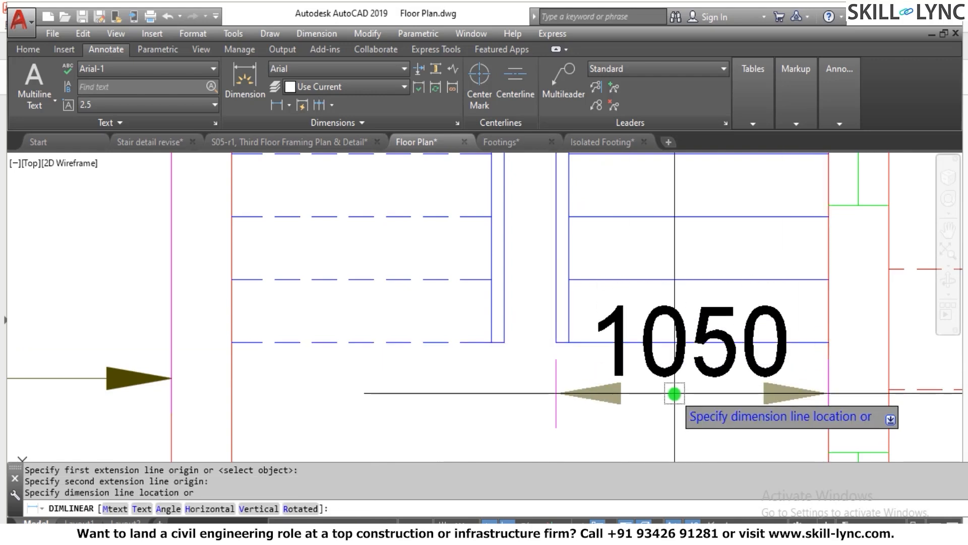
scroll(666, 323, "down", 5)
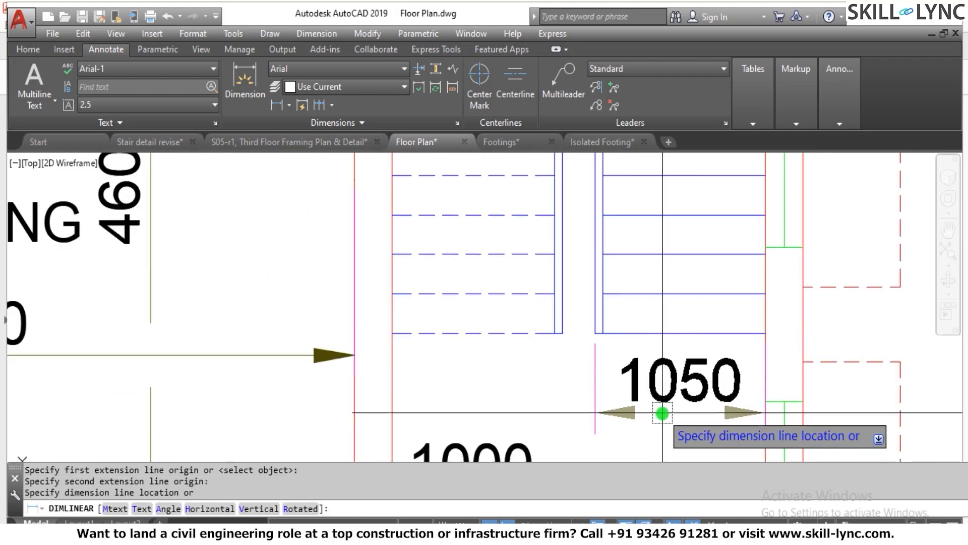
left_click(664, 408)
key("Escape")
scroll(675, 319, "down", 1)
scroll(675, 320, "down", 4)
key("Escape")
key("Escape")
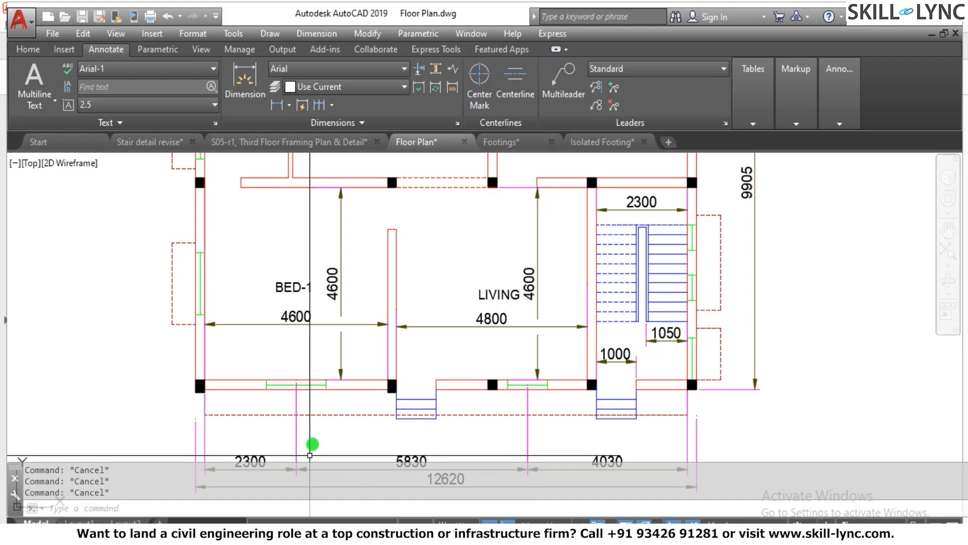
Step: Try a Standard-style multileader running straight up the left-hand stair flight, leaving its text empty
scroll(389, 363, "down", 3)
scroll(394, 361, "up", 3)
scroll(395, 361, "down", 5)
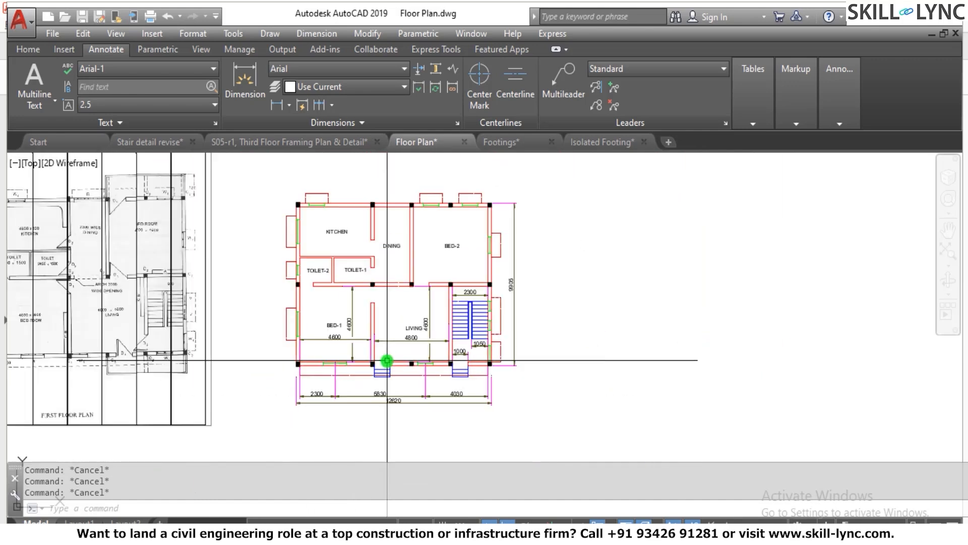
scroll(471, 353, "up", 6)
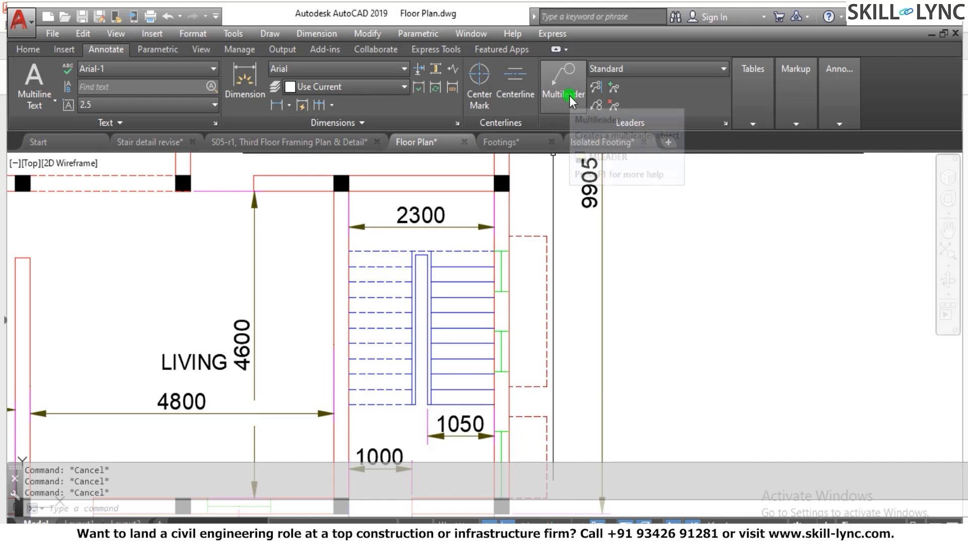
left_click(569, 96)
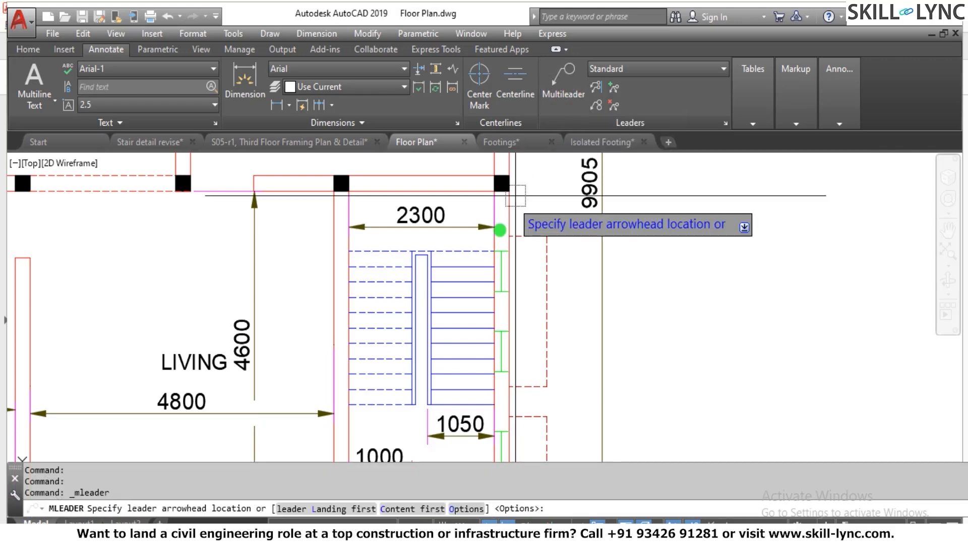
left_click(380, 403)
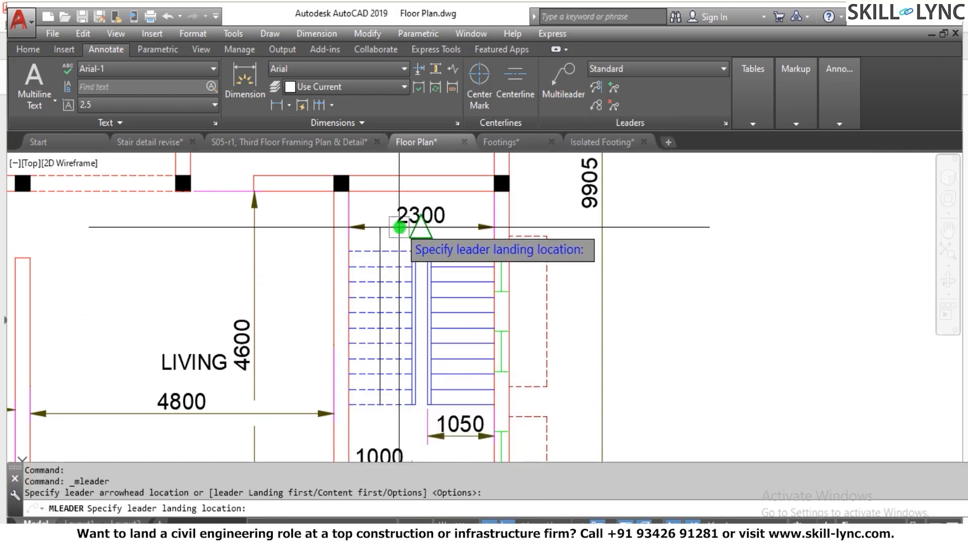
scroll(386, 226, "up", 2)
left_click(385, 245)
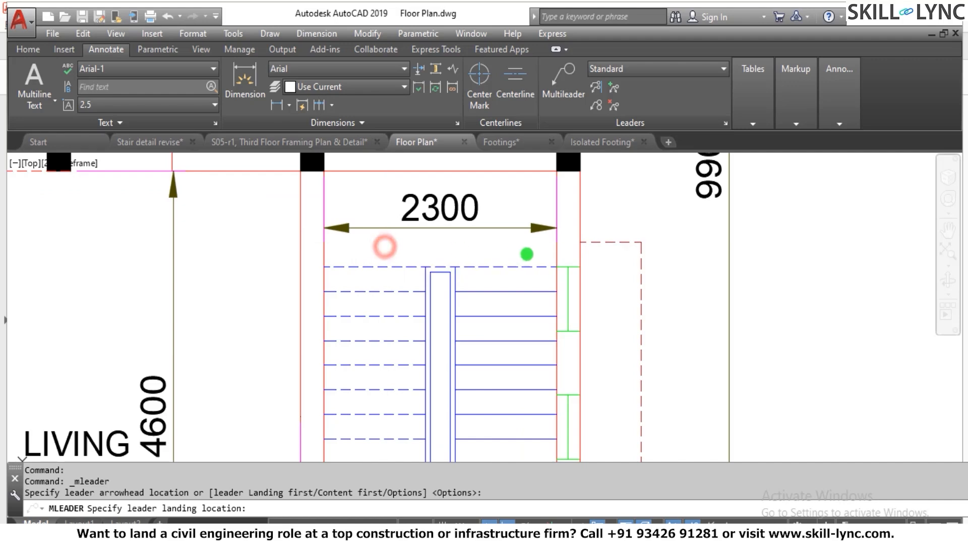
left_click(403, 246)
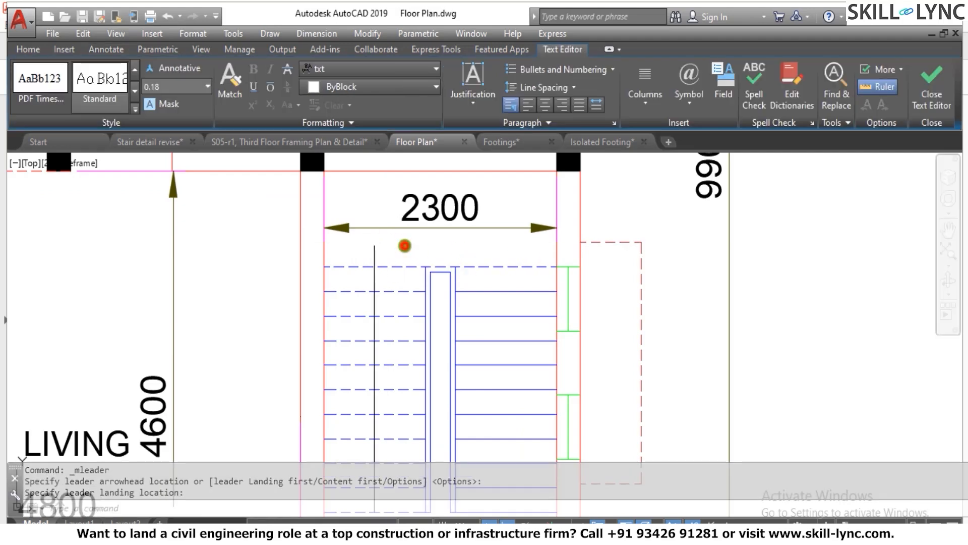
key("Escape")
Step: Erase the trial multileader from the left-hand stair flight
left_click(379, 255)
left_click(367, 246)
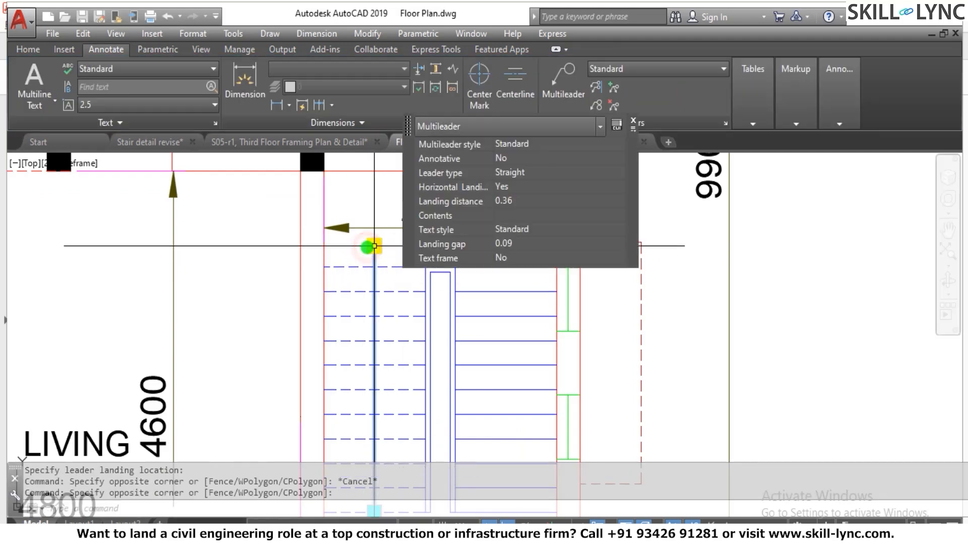
type("e")
key("Return")
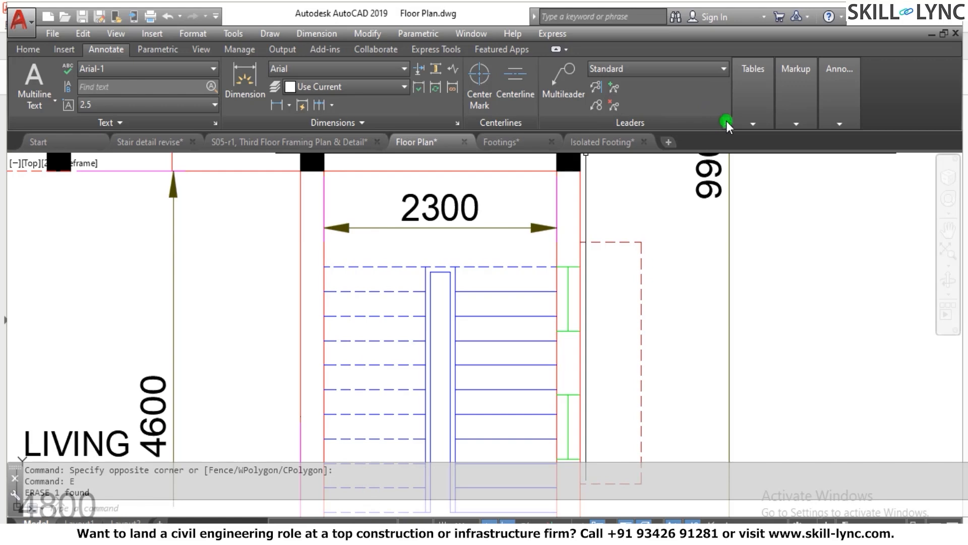
Step: Create a multileader style named Custom based on Standard and set its leader colour to ByLayer
left_click(725, 123)
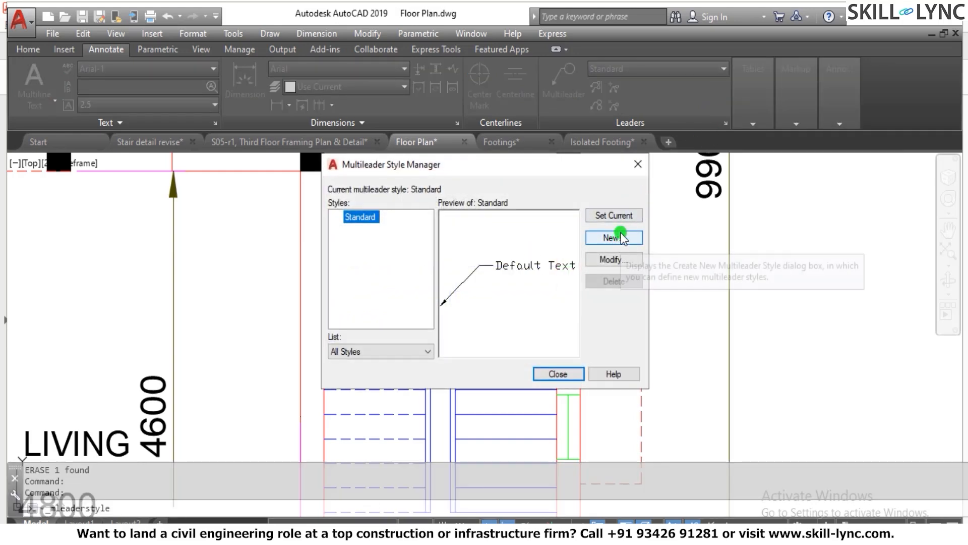
left_click(623, 241)
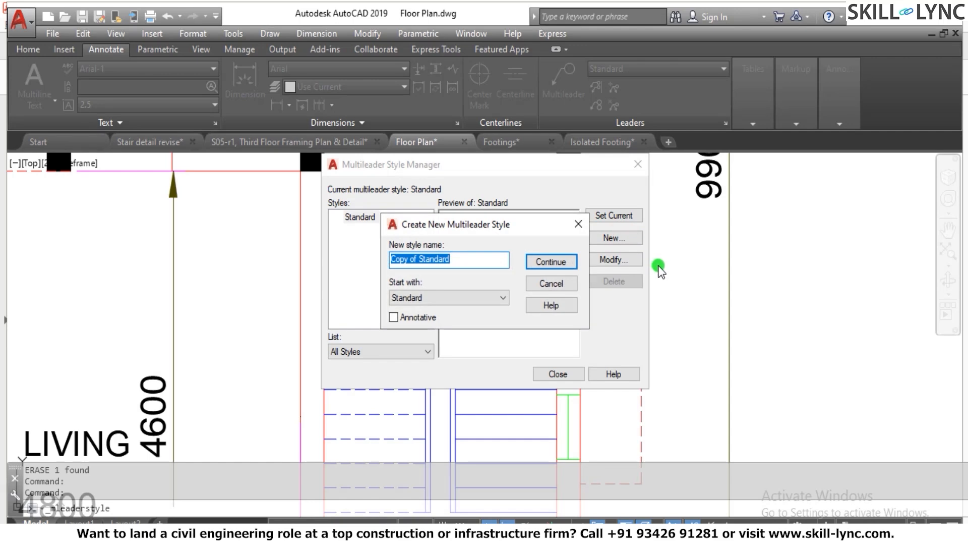
type("Custom")
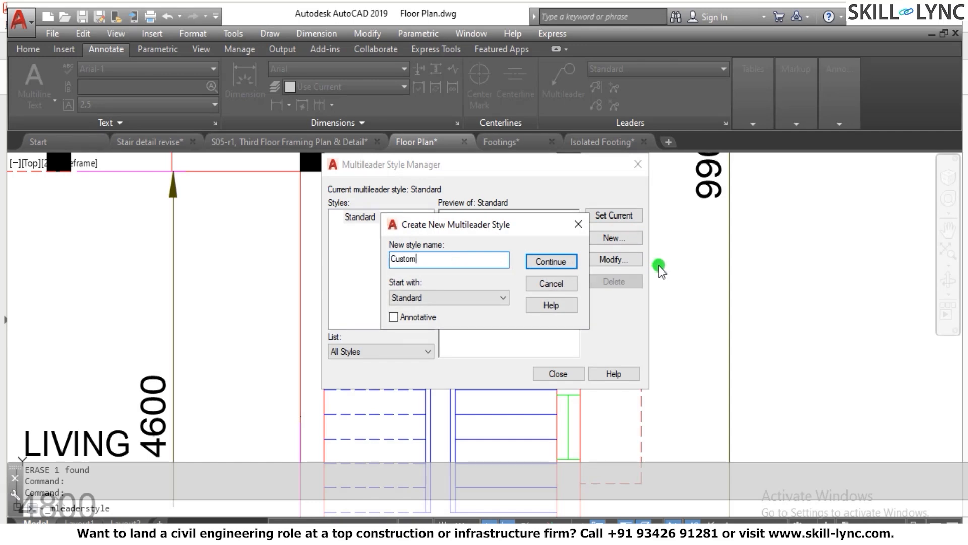
left_click(551, 261)
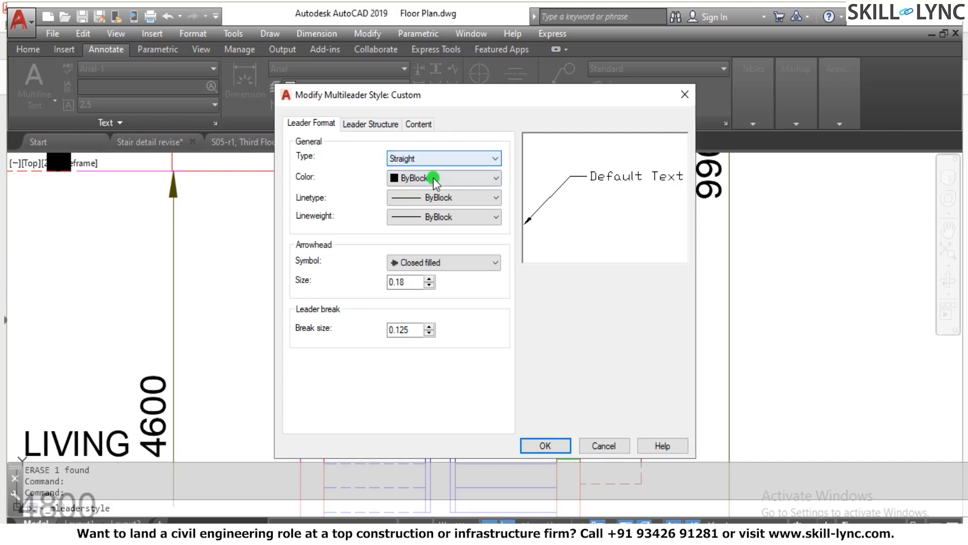
left_click(404, 186)
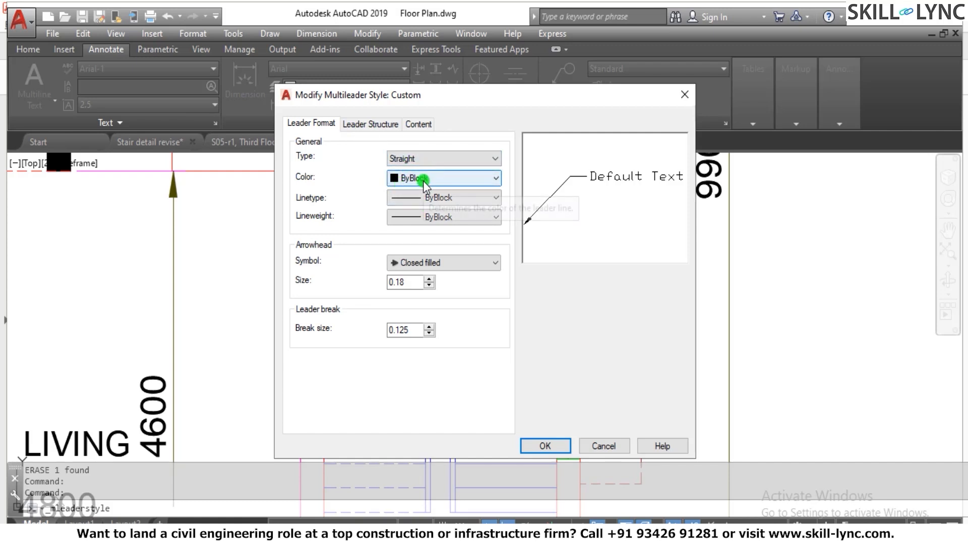
left_click(421, 198)
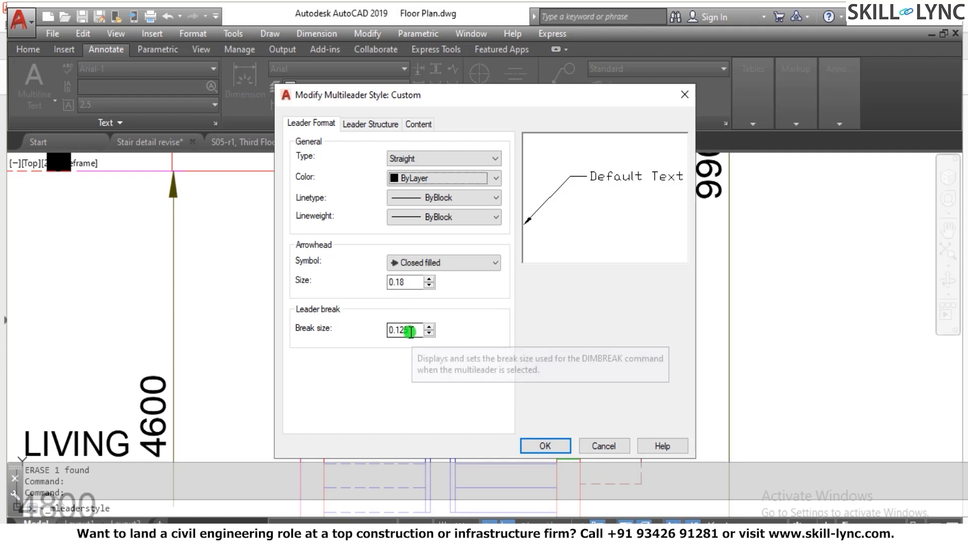
Step: Set the Custom multileader style's arrowhead size to 100 and its maximum leader points to 3
left_click_drag(415, 282, 392, 281)
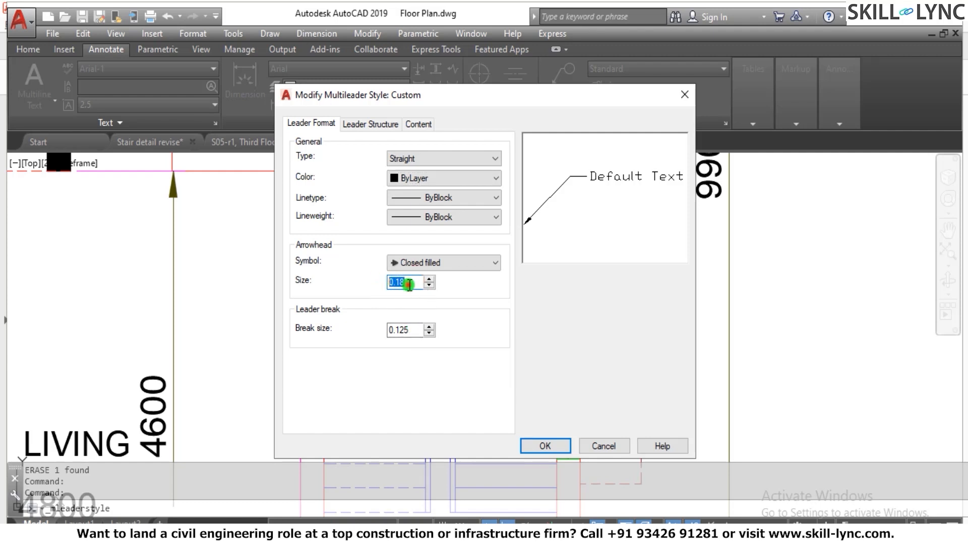
mouse_move(365, 534)
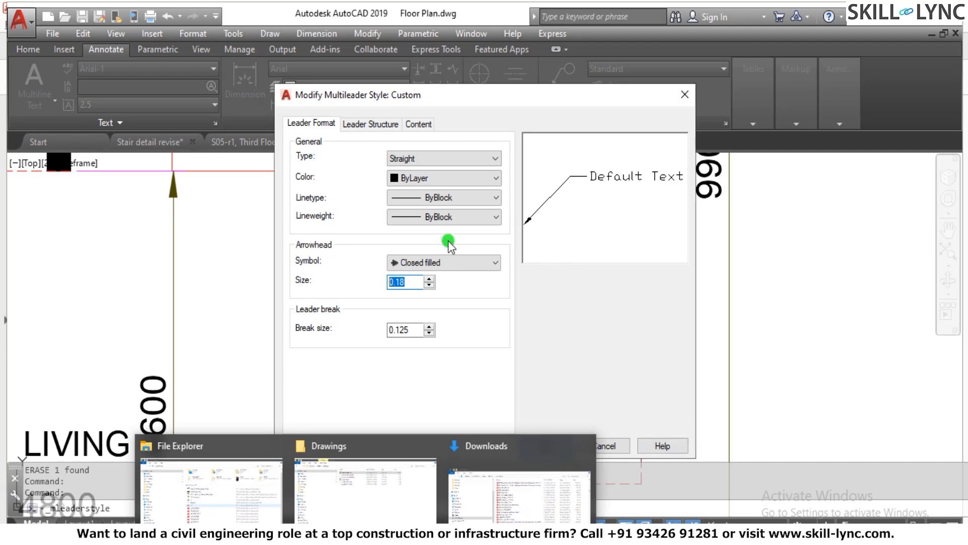
left_click_drag(412, 281, 374, 302)
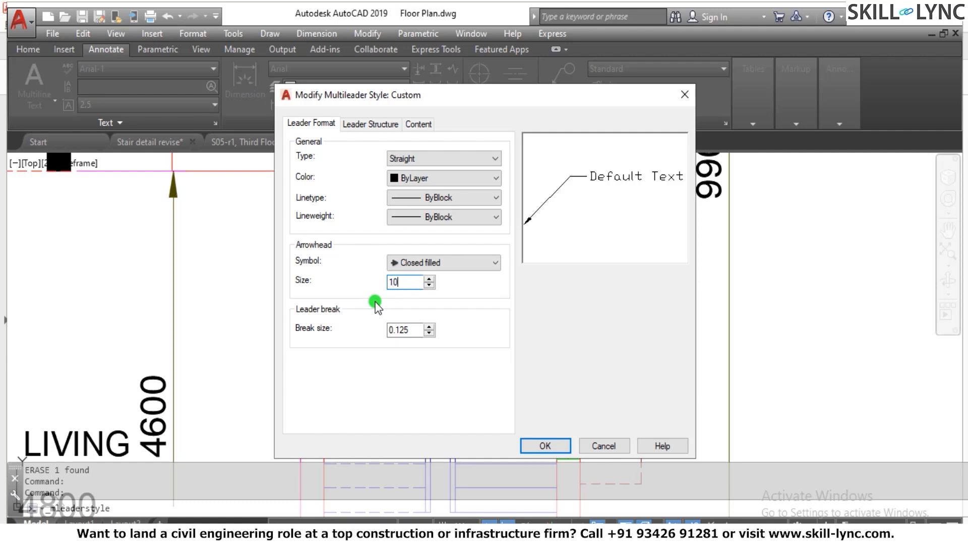
left_click(379, 126)
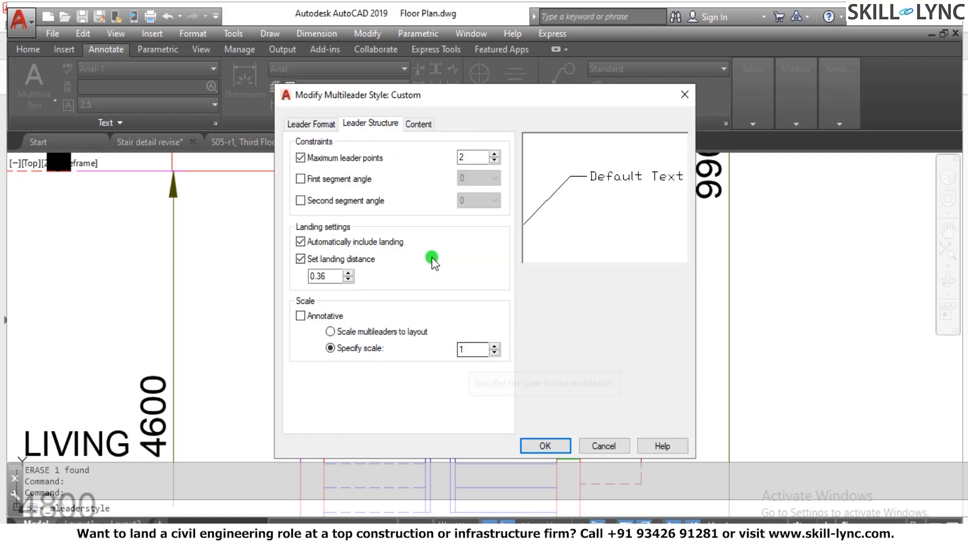
left_click_drag(470, 155, 454, 152)
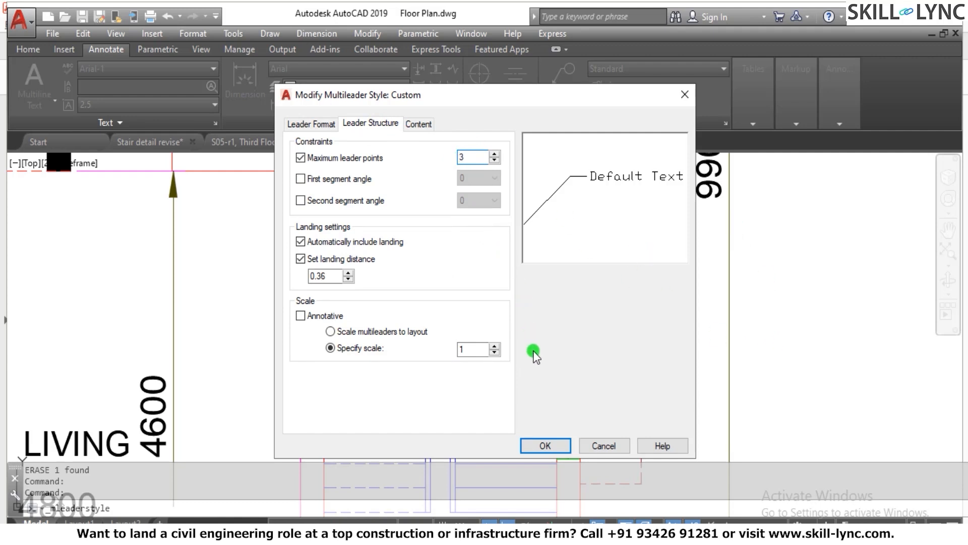
Step: Set the Arial text style's height to 200 and make it the current text style, saving the change
left_click(417, 126)
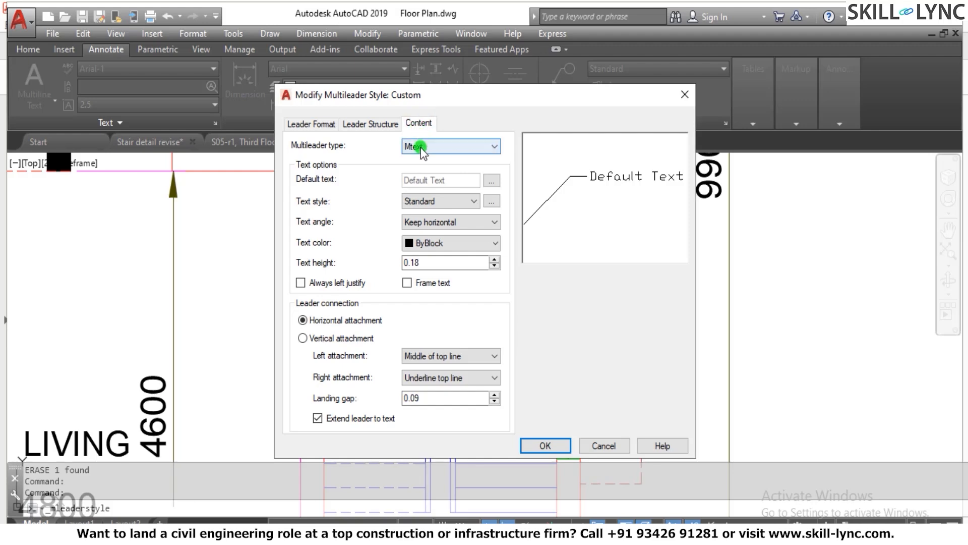
left_click(490, 201)
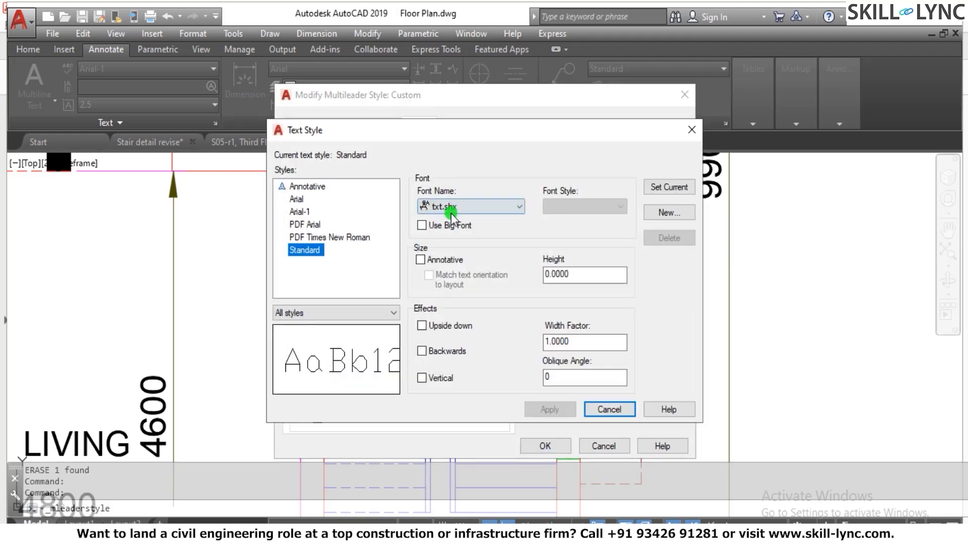
left_click(297, 199)
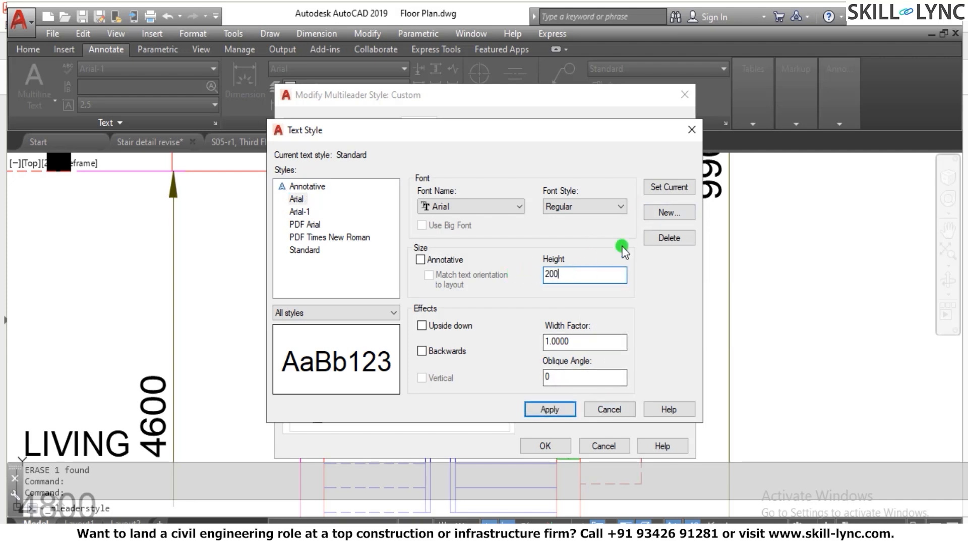
left_click(667, 191)
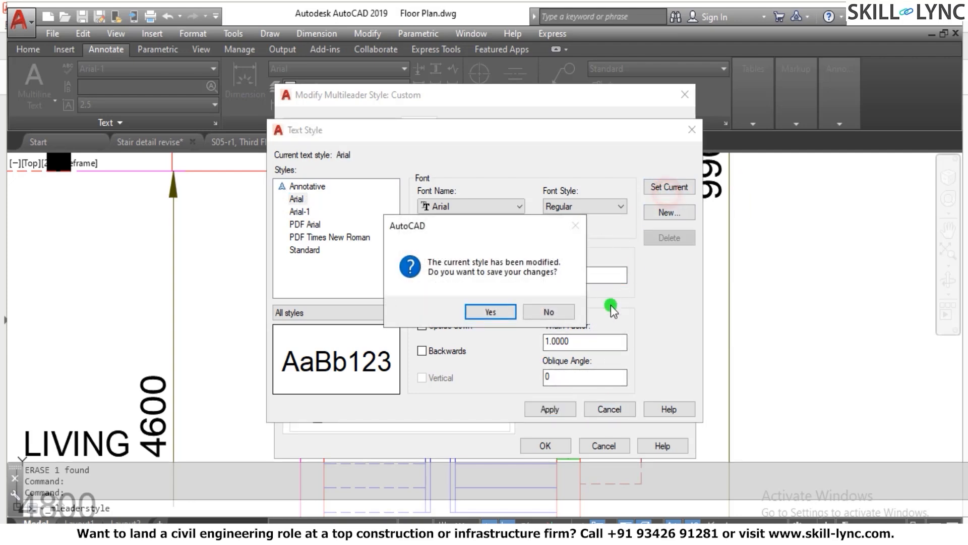
left_click(506, 314)
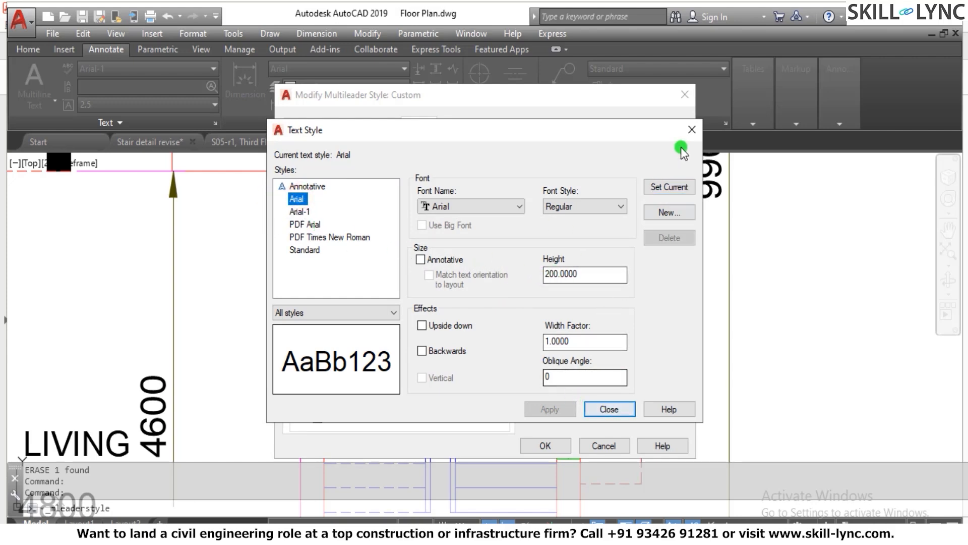
left_click(610, 408)
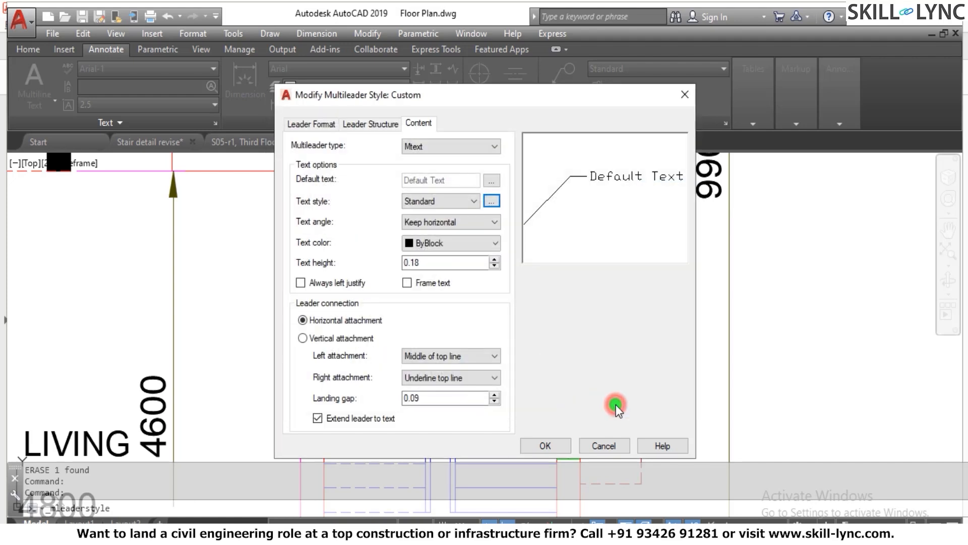
Step: Review the Custom style's leader format and structure settings, and assign the Arial text style to its leader content
left_click(322, 126)
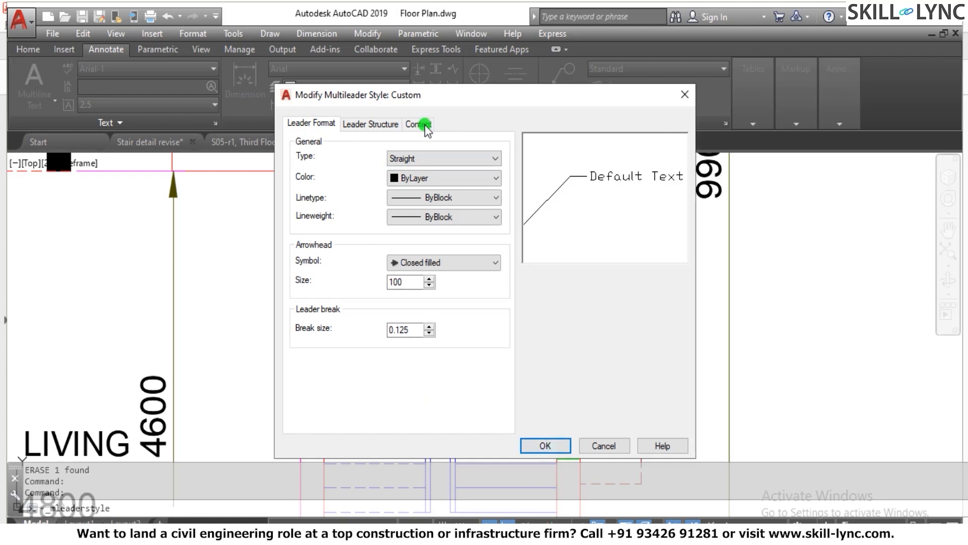
left_click(373, 123)
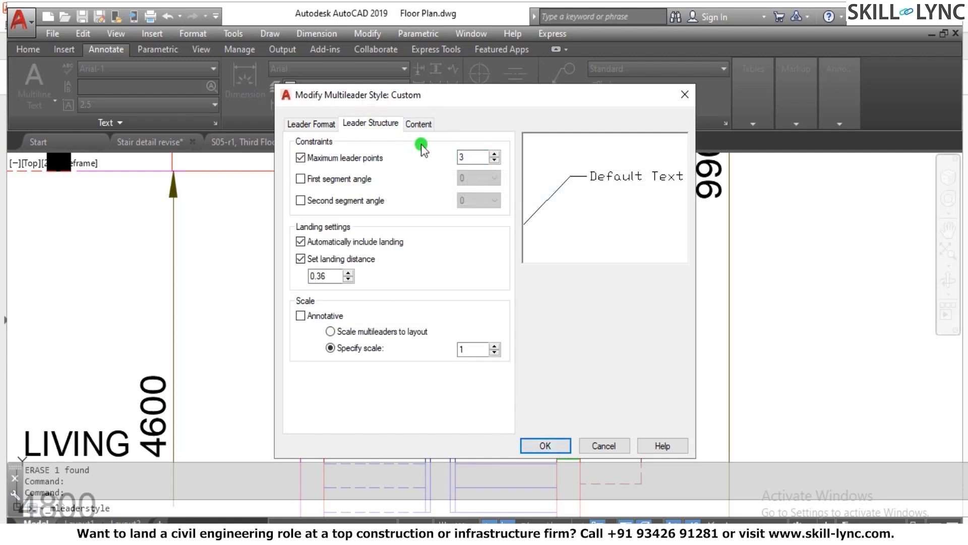
left_click(423, 124)
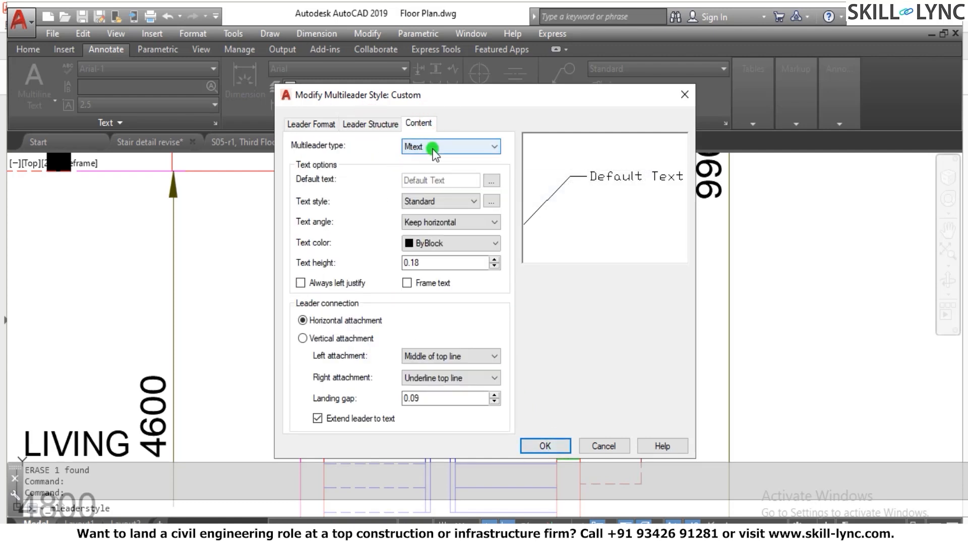
left_click(465, 203)
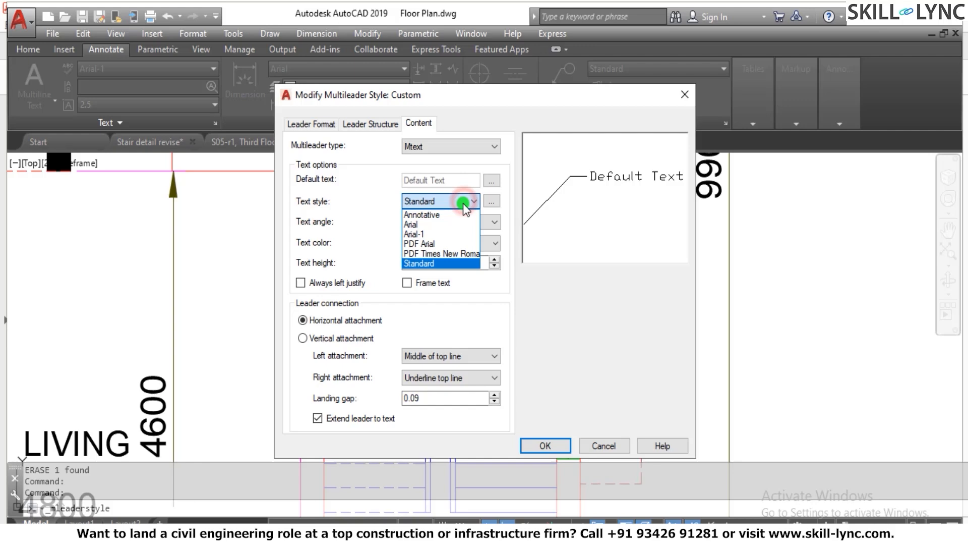
left_click(451, 226)
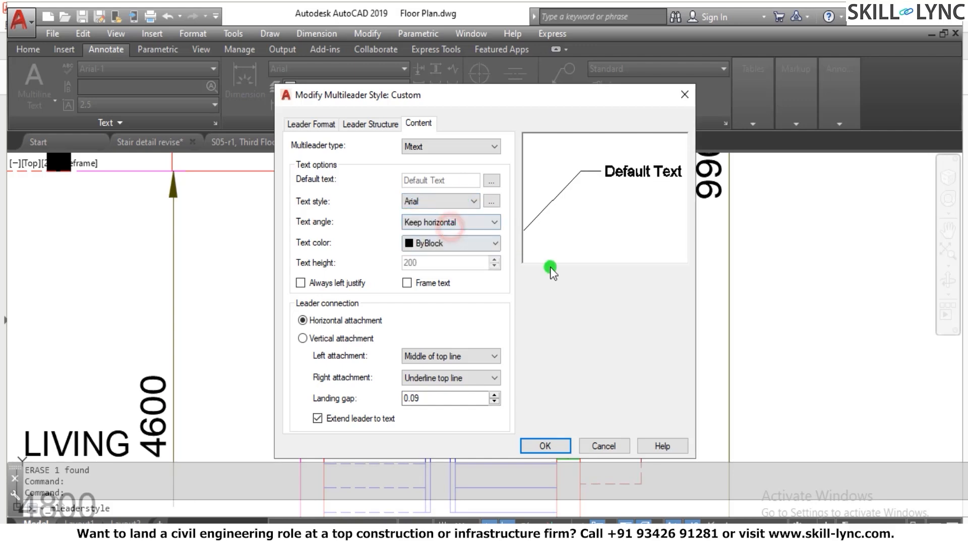
Step: Save the Custom multileader style's settings and close the style manager
left_click(543, 447)
left_click(557, 373)
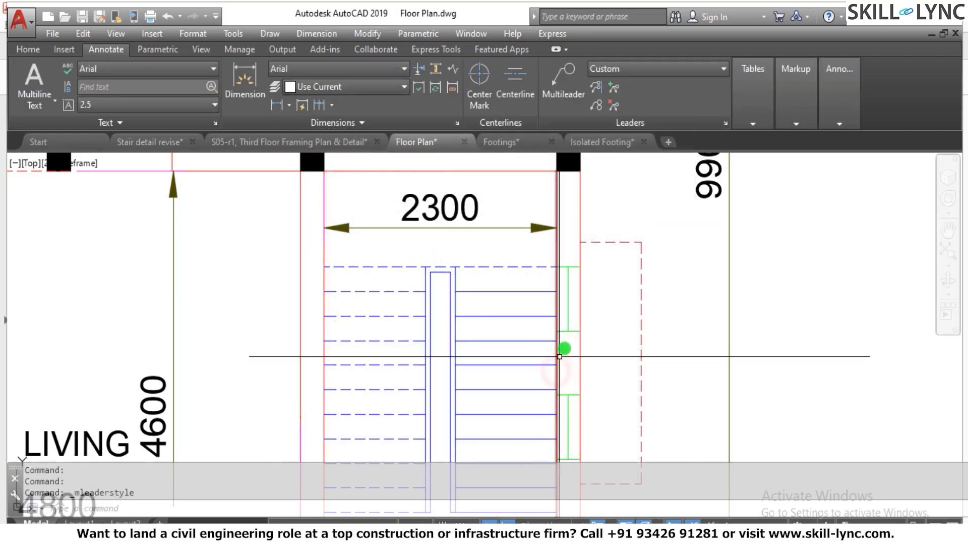
scroll(547, 270, "down", 3)
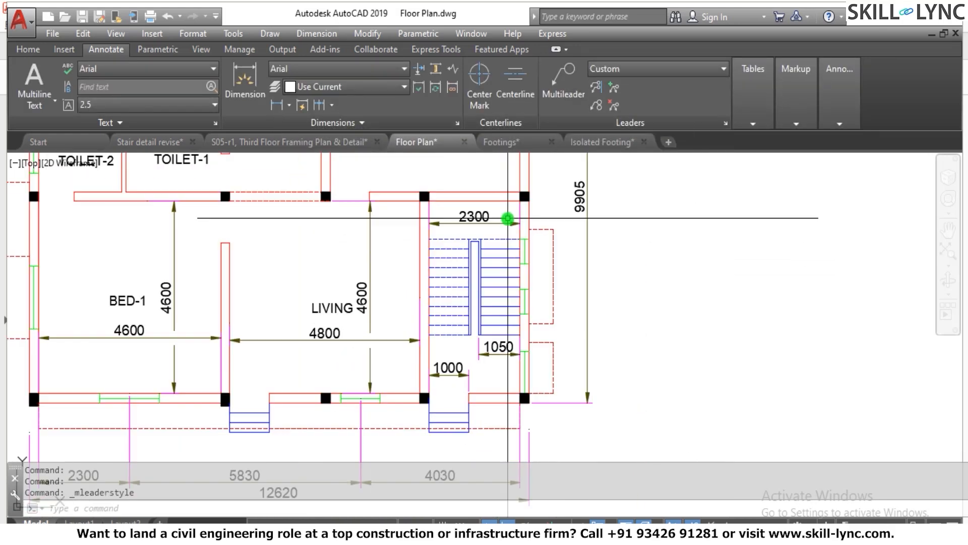
left_click(565, 91)
scroll(529, 262, "up", 5)
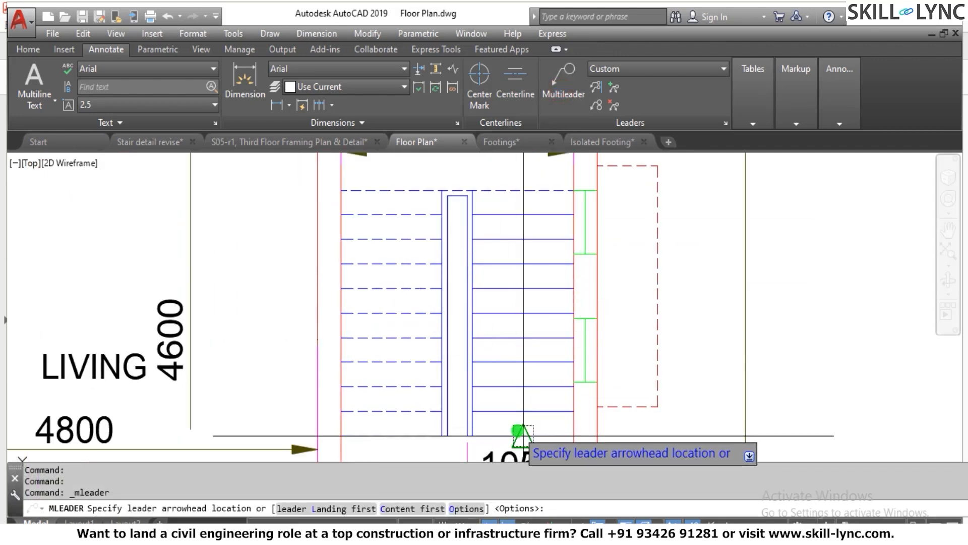
left_click(523, 435)
scroll(520, 424, "up", 2)
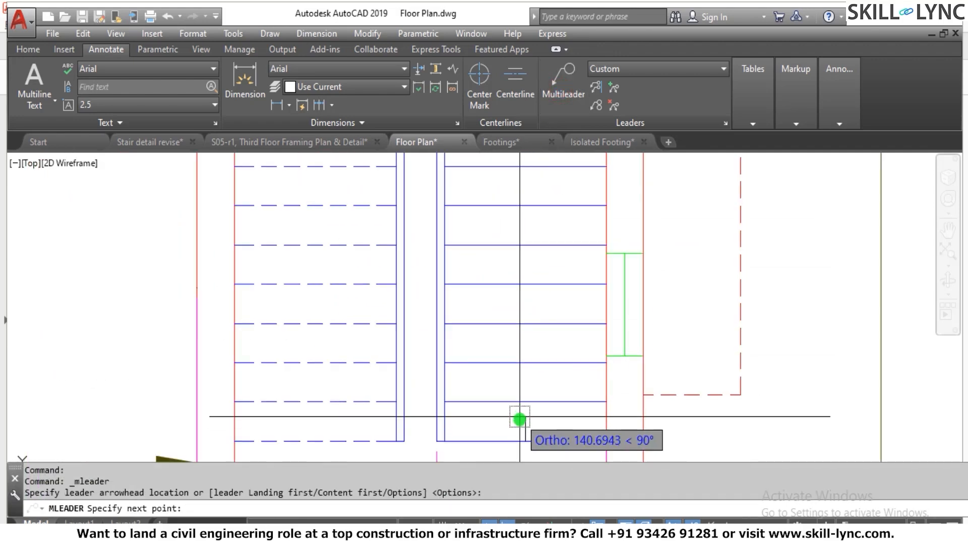
scroll(520, 426, "up", 2)
scroll(548, 323, "down", 1)
scroll(549, 306, "down", 2)
key("Escape")
key("Escape")
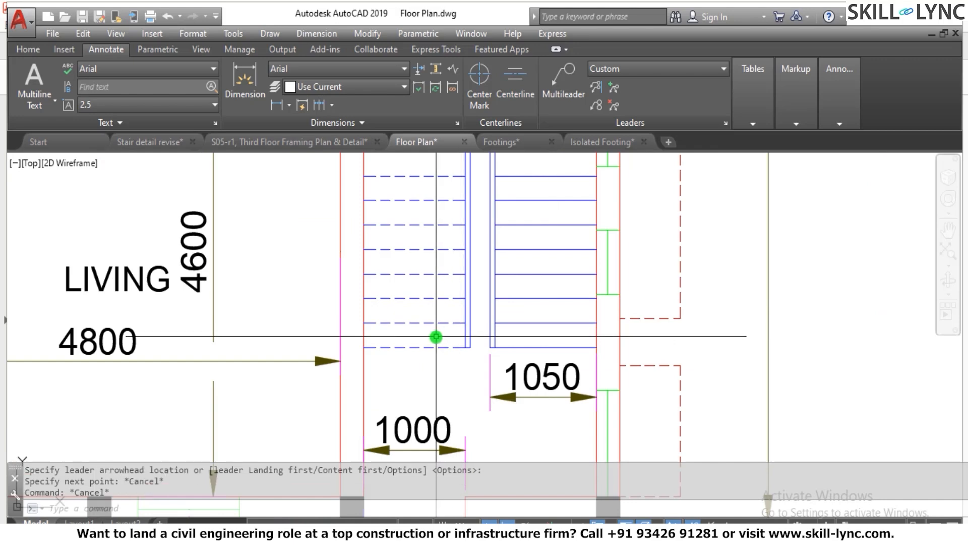
Step: Try a multileader without text from the lower end of the dashed stair flight, up to the landing and across to the other flight
key("Return")
left_click(413, 347)
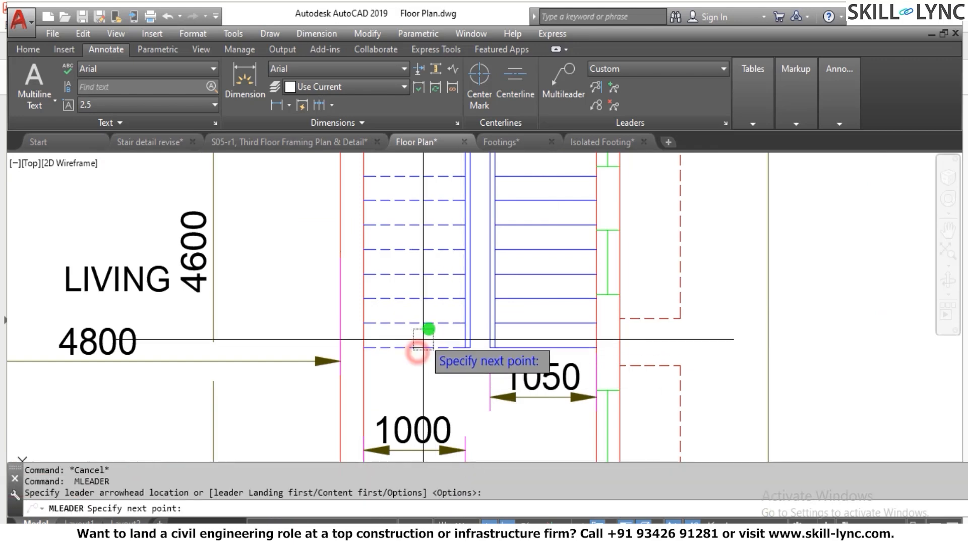
scroll(417, 274, "down", 3)
scroll(421, 244, "up", 4)
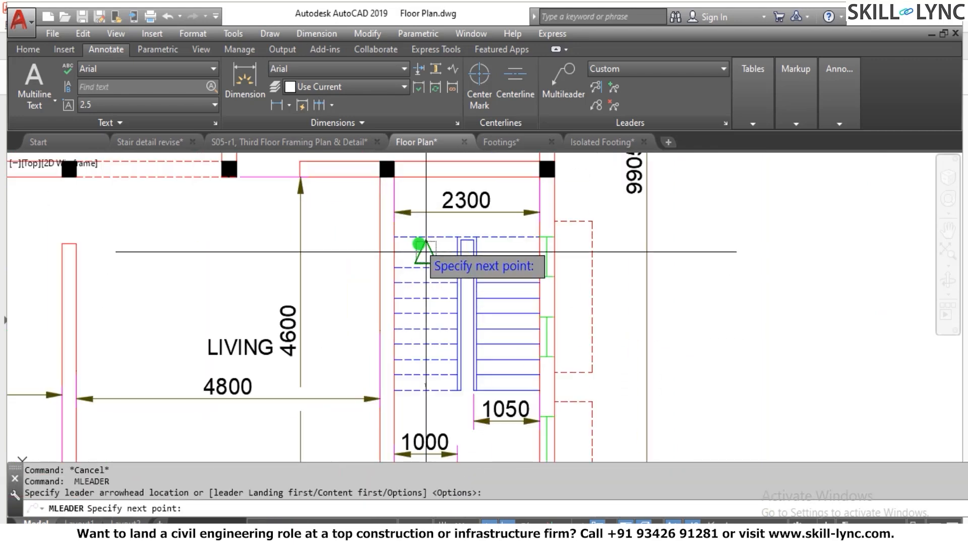
left_click(432, 214)
scroll(559, 215, "down", 3)
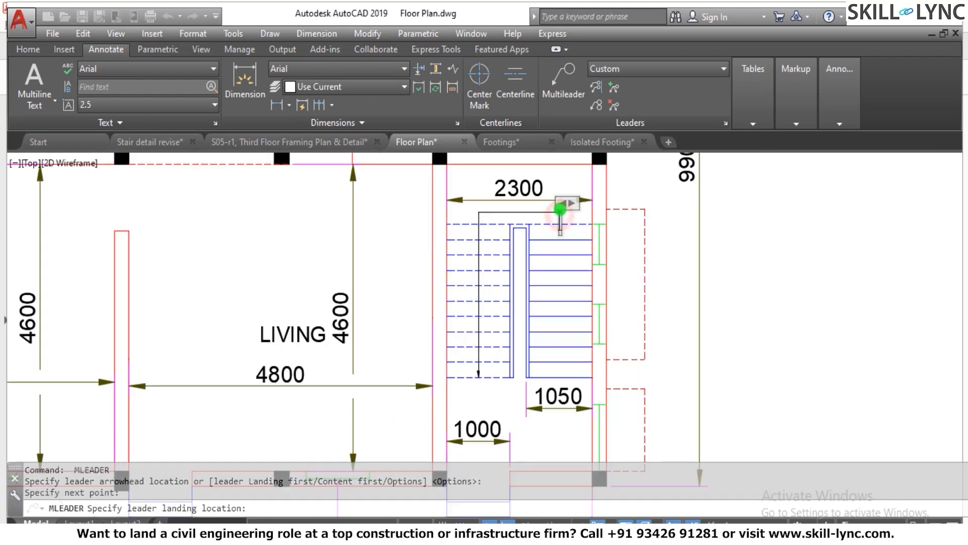
left_click(558, 212)
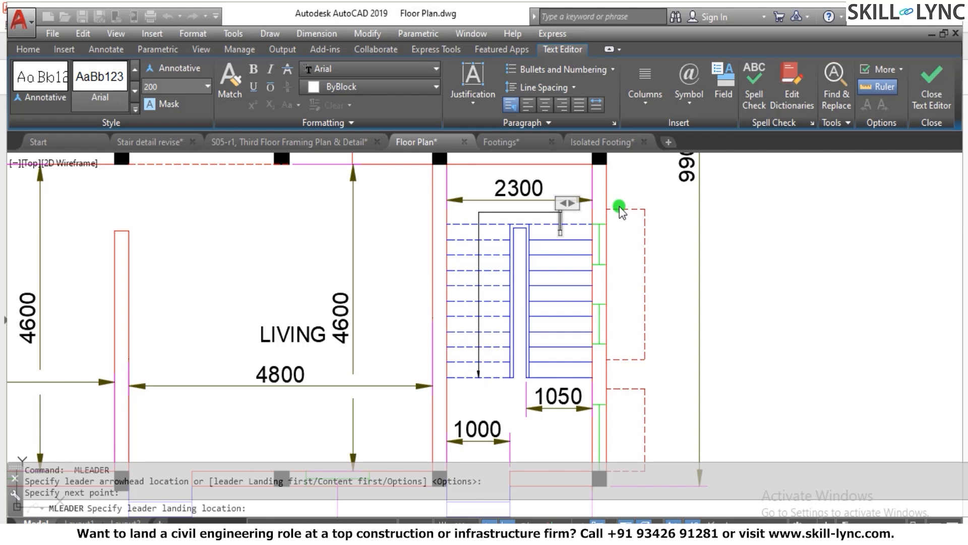
key("Escape")
key("Escape")
left_click(491, 229)
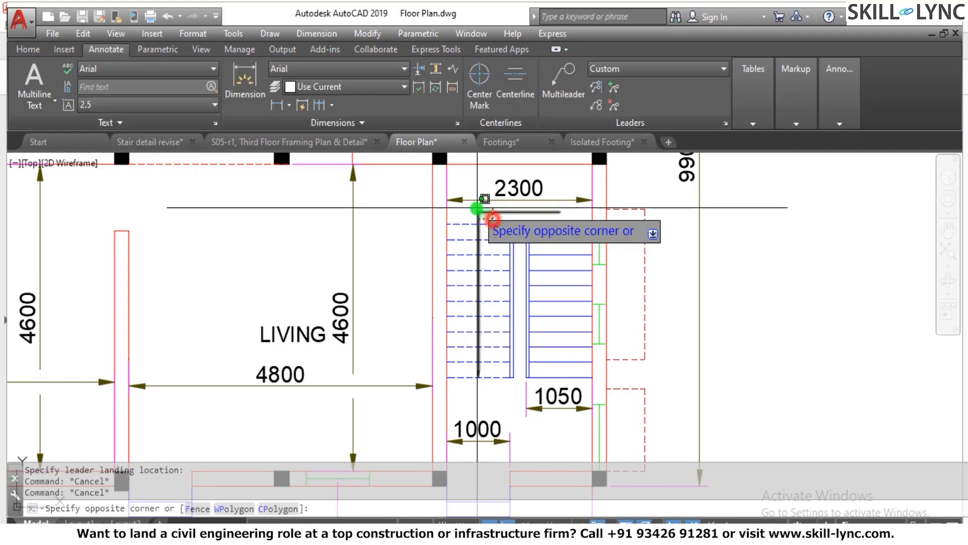
left_click(474, 209)
key("Escape")
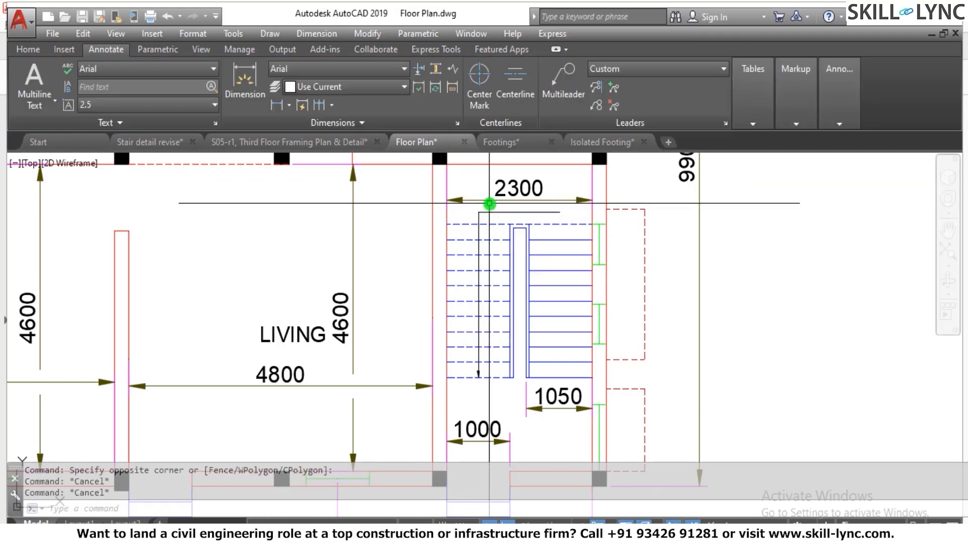
Step: Erase the trial multileader from the staircase
scroll(501, 203, "up", 3)
scroll(484, 403, "down", 1)
scroll(451, 306, "down", 2)
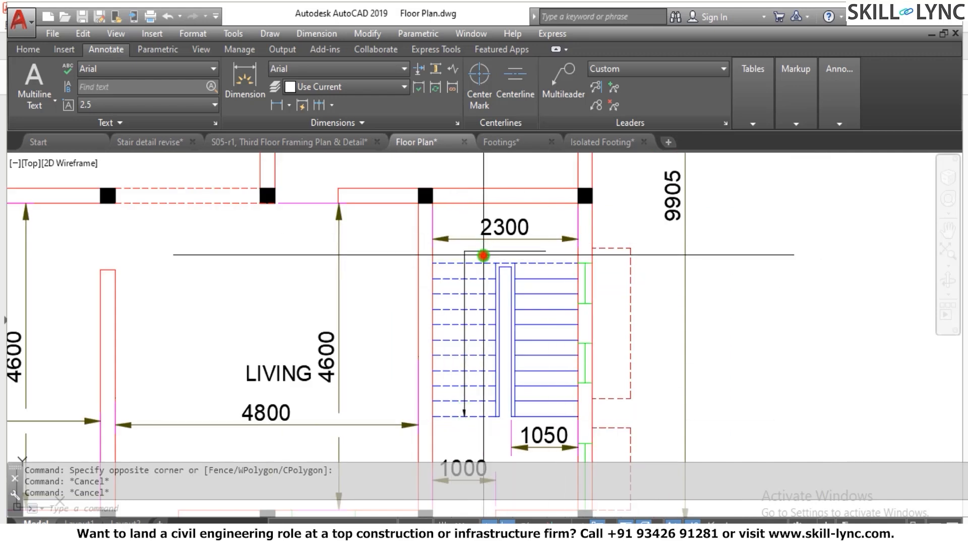
left_click(495, 253)
left_click(479, 244)
type("e")
key("Return")
key("Escape")
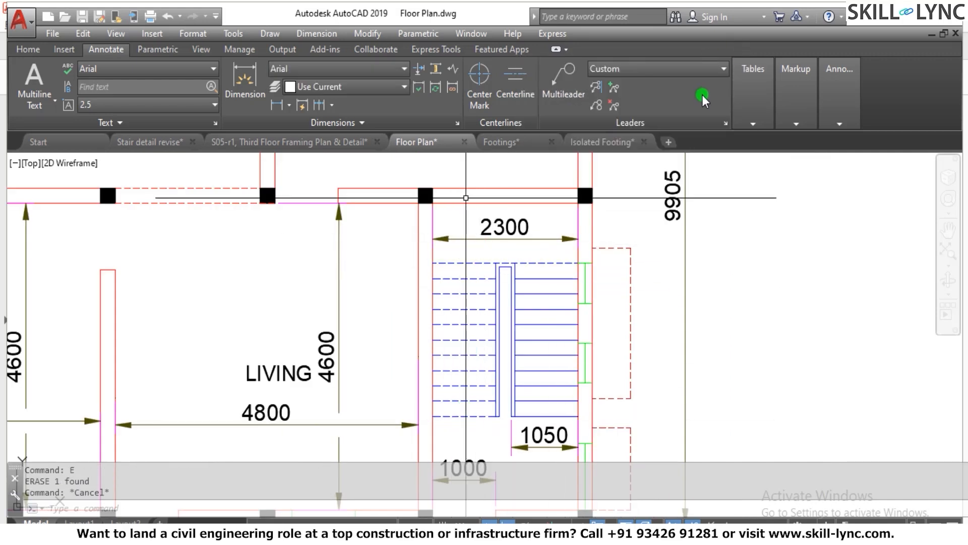
Step: Increase the Custom multileader style's maximum leader points by one and save the style
left_click(723, 122)
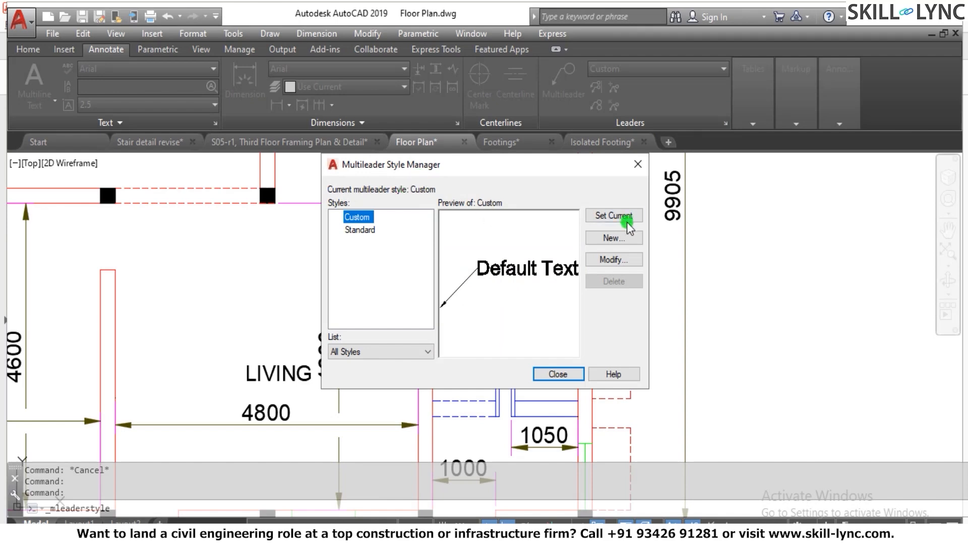
left_click(611, 260)
left_click(419, 123)
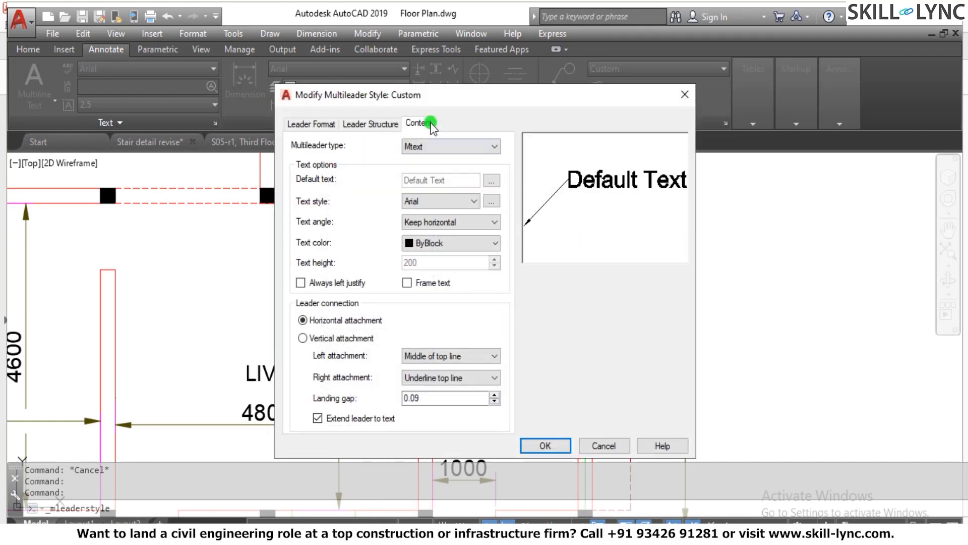
left_click(360, 124)
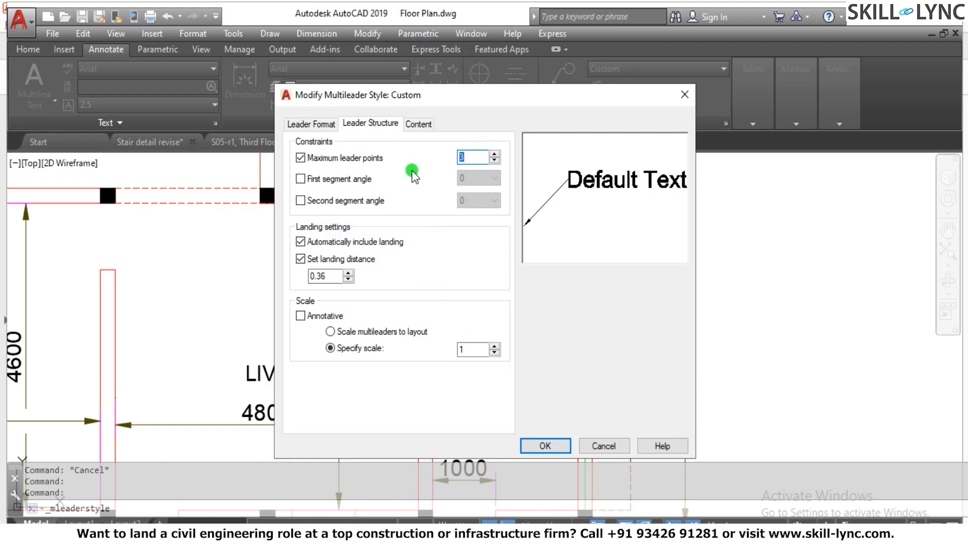
left_click(540, 446)
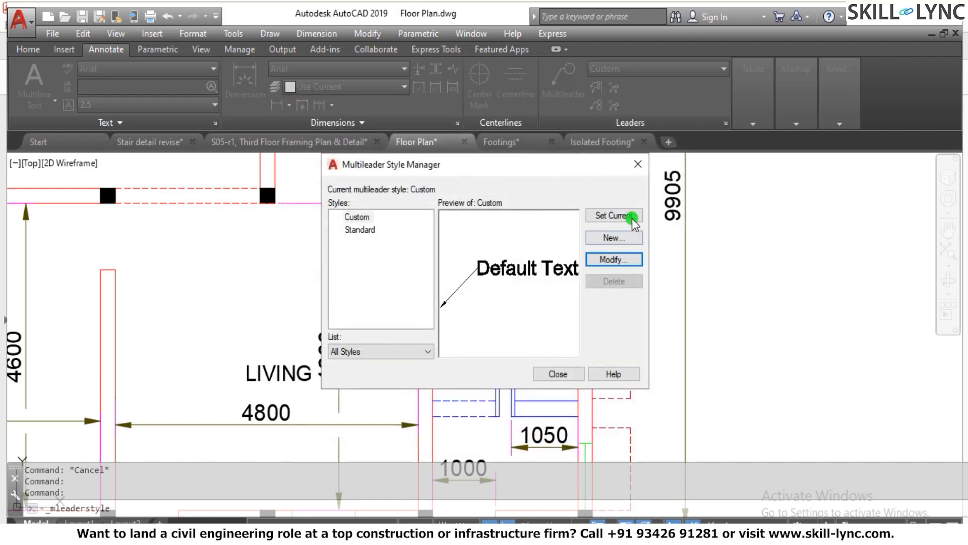
left_click(558, 374)
Step: Draw a U-shaped multileader from the dashed flight's lower end, across the landing and down the solid flight, with the text UP
left_click(564, 93)
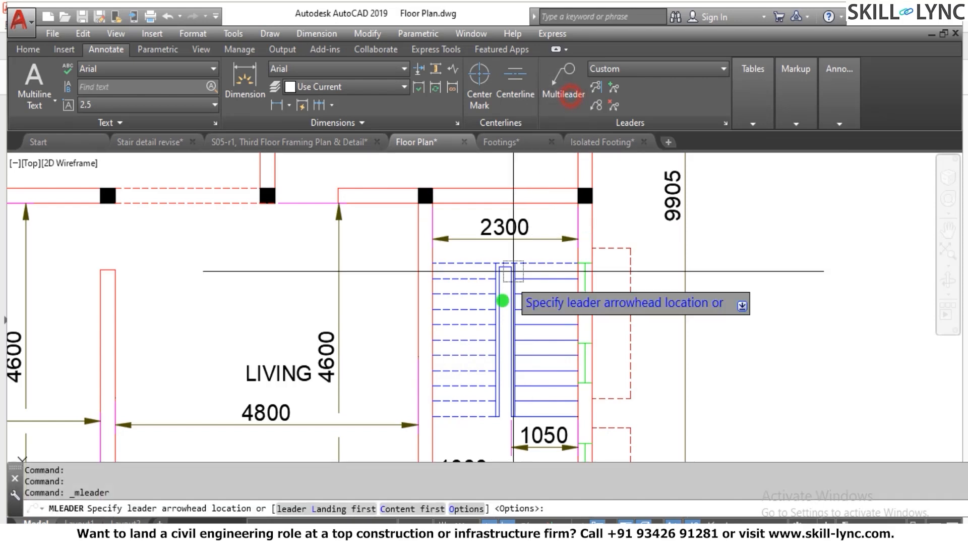
left_click(465, 416)
scroll(469, 252, "up", 4)
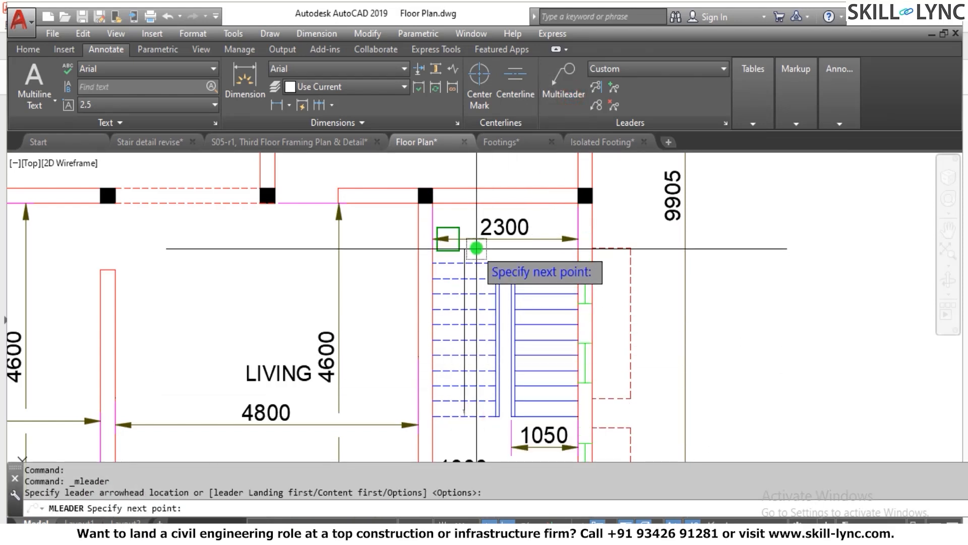
scroll(584, 231, "down", 3)
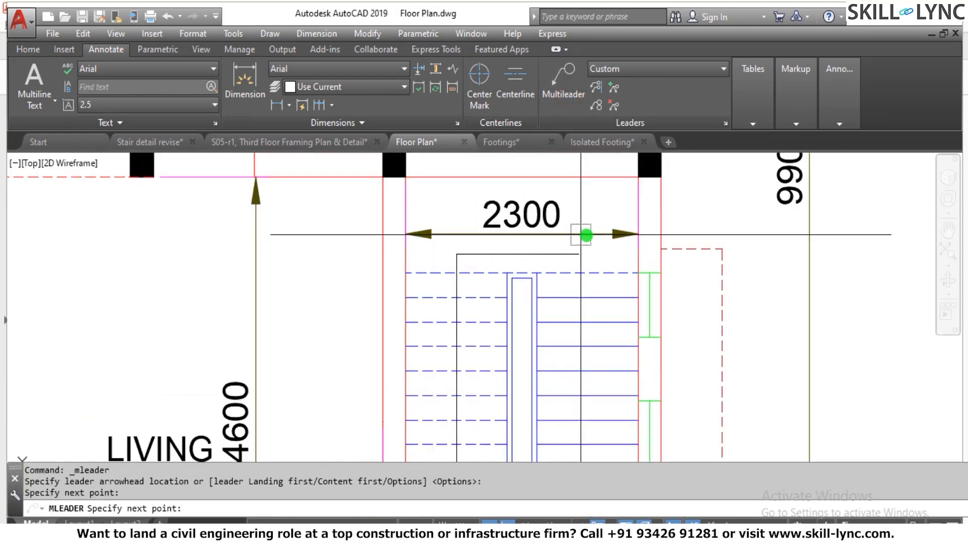
scroll(583, 246, "up", 3)
left_click(583, 246)
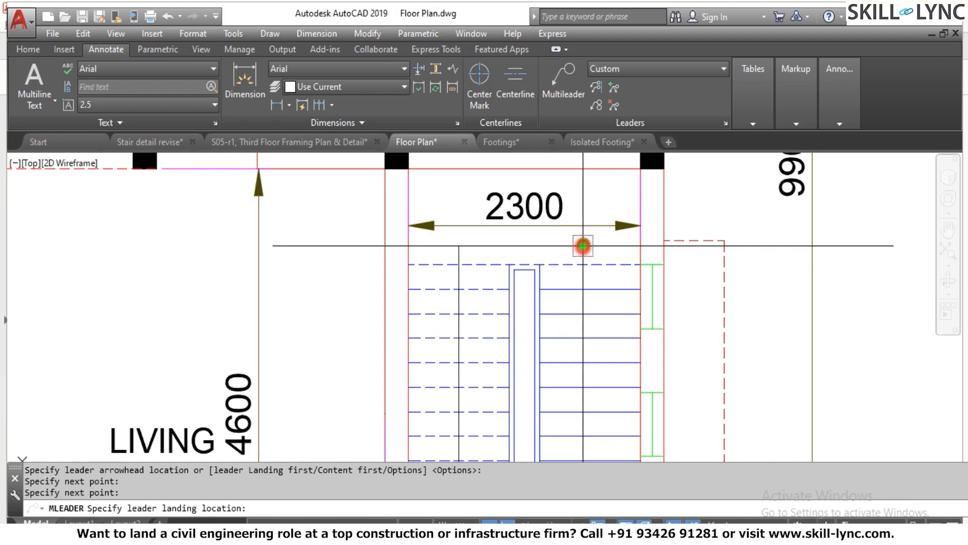
scroll(583, 246, "down", 2)
scroll(585, 356, "up", 3)
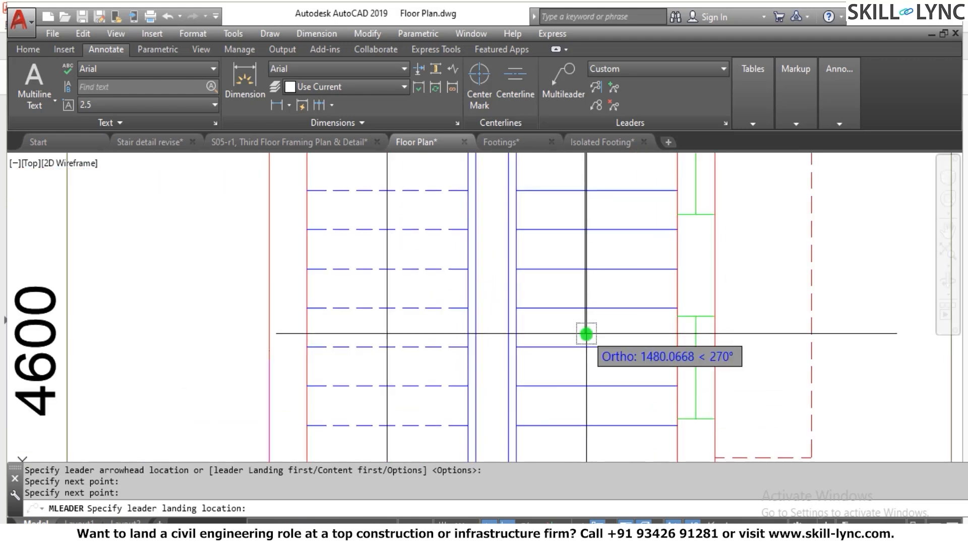
left_click(593, 363)
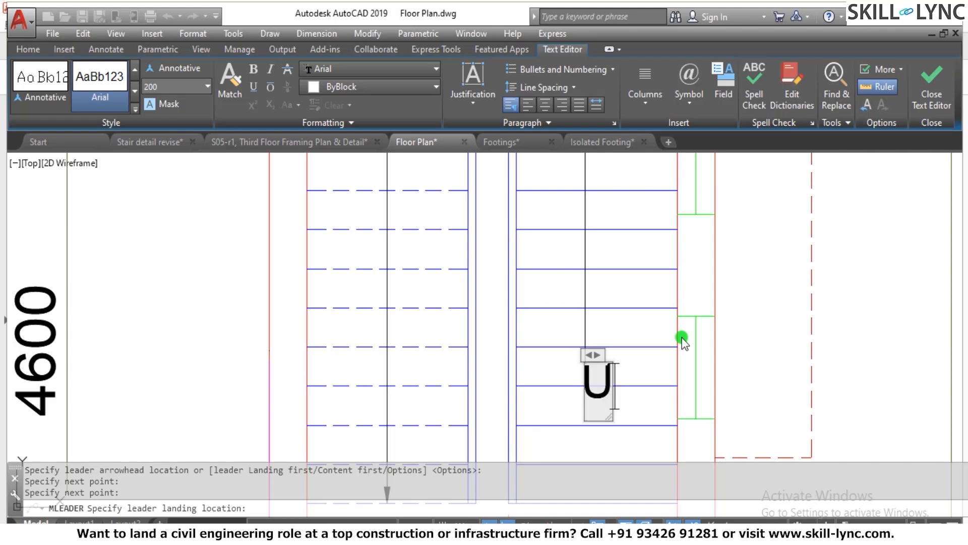
left_click(742, 272)
scroll(709, 353, "down", 5)
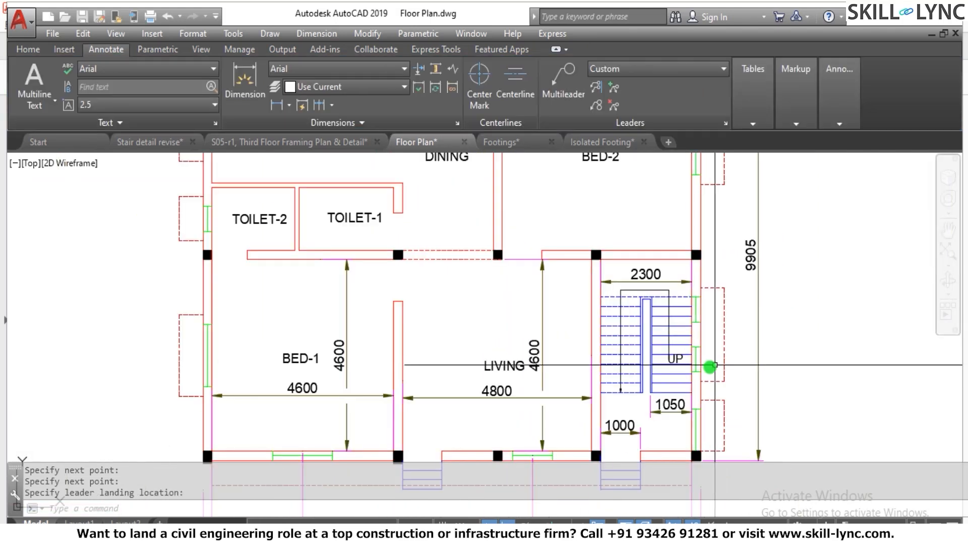
key("Escape")
scroll(690, 373, "up", 6)
type("m")
key("Return")
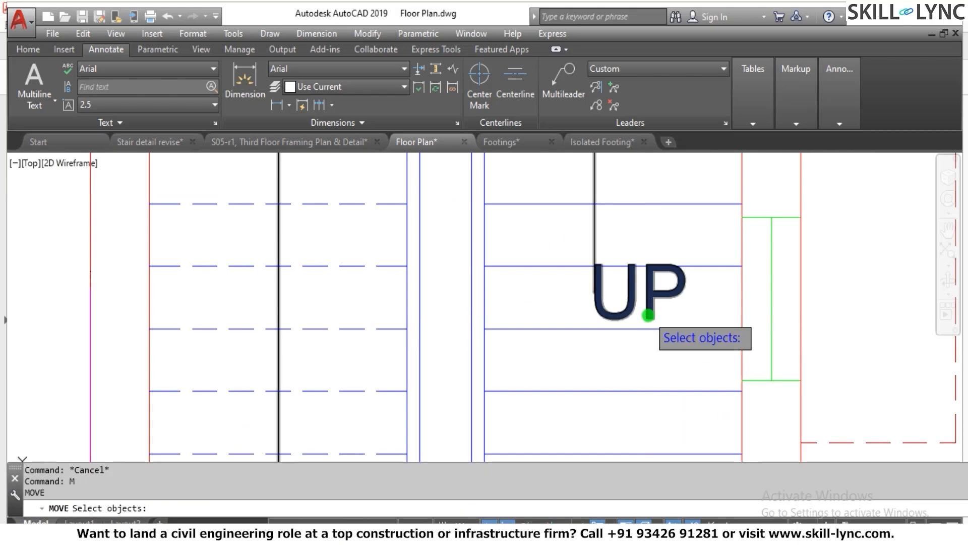
left_click(648, 315)
key("Escape")
key("Escape")
key("Escape")
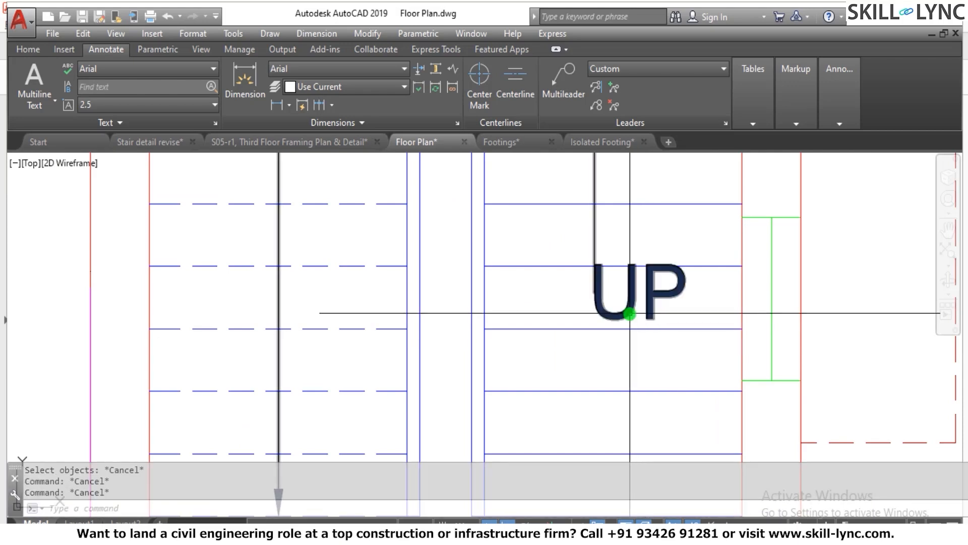
left_click(629, 313)
left_click(593, 290)
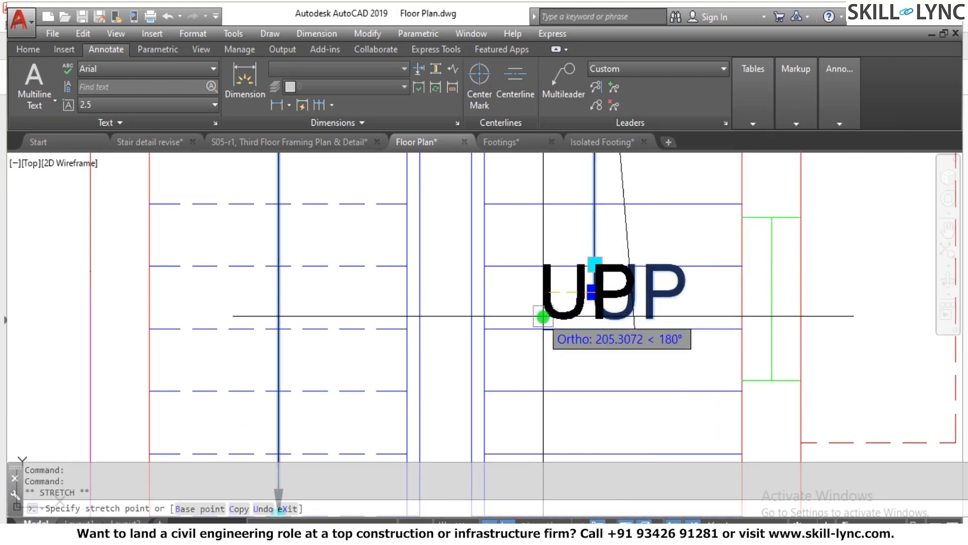
key("Escape")
scroll(579, 338, "down", 10)
scroll(620, 335, "up", 5)
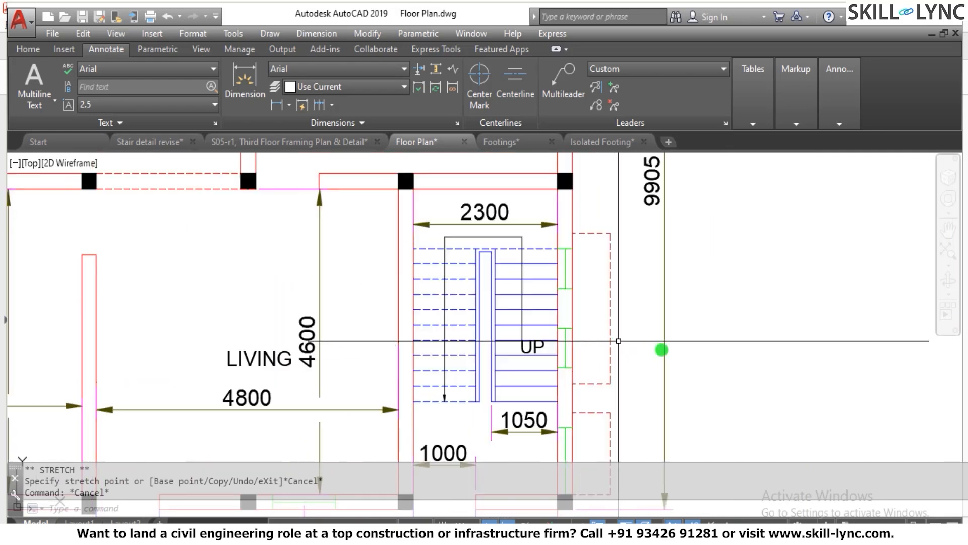
mouse_move(678, 535)
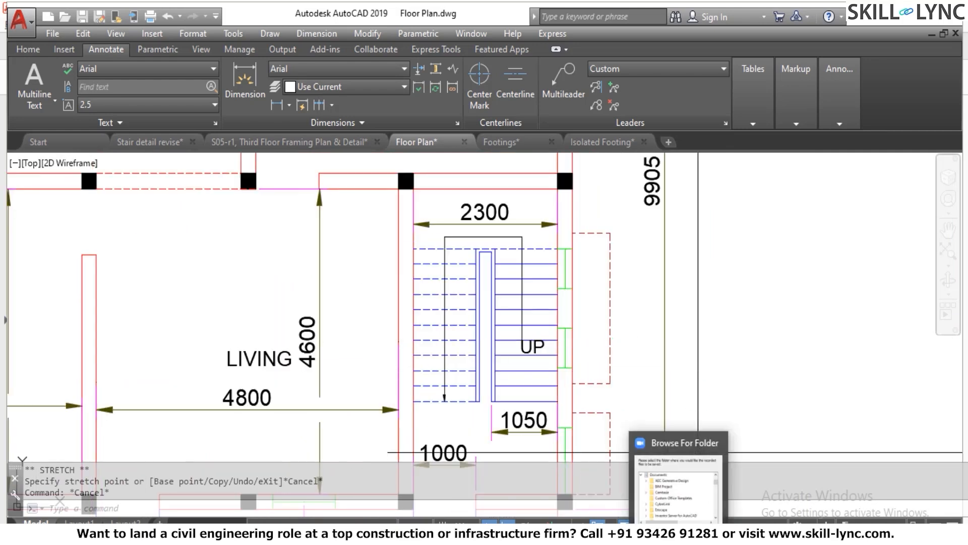
scroll(456, 319, "down", 6)
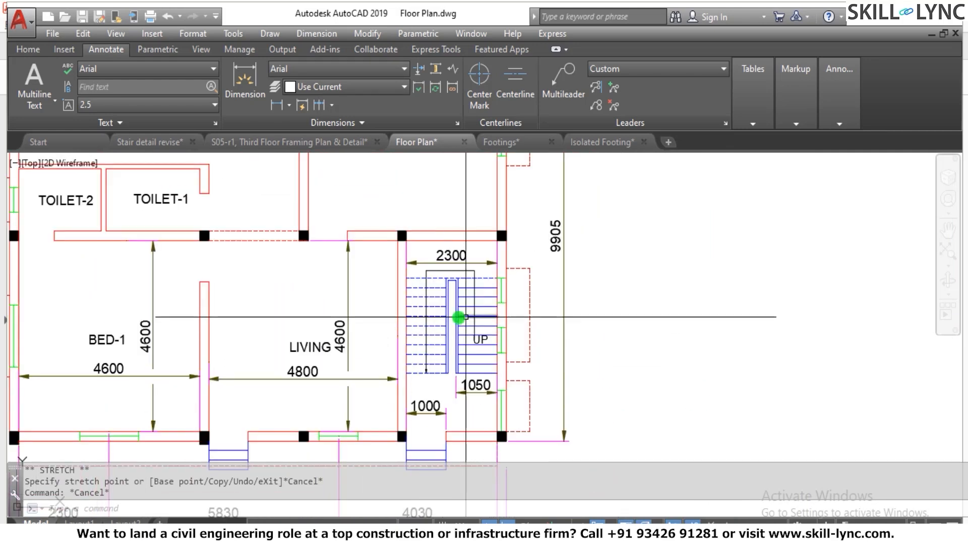
scroll(402, 311, "up", 6)
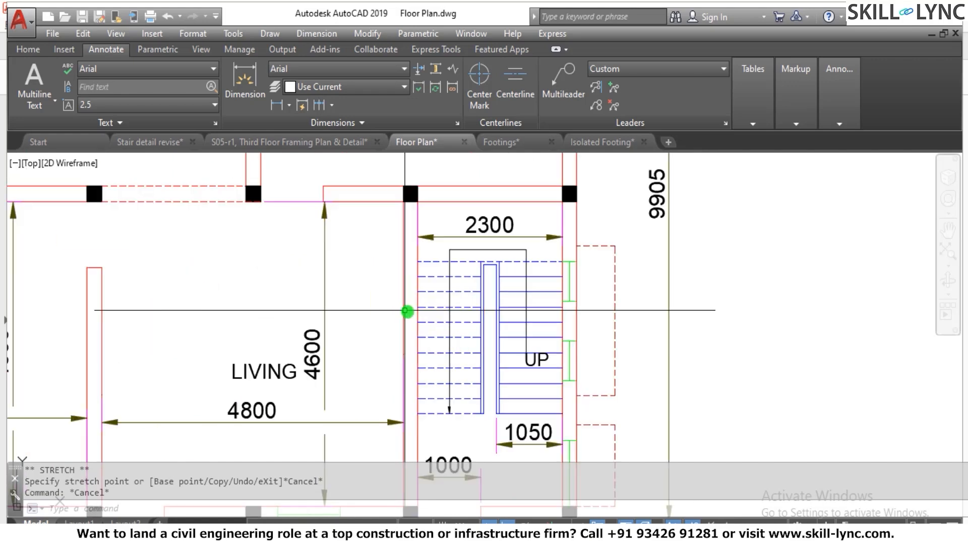
scroll(455, 316, "down", 3)
scroll(245, 318, "up", 2)
scroll(245, 318, "down", 2)
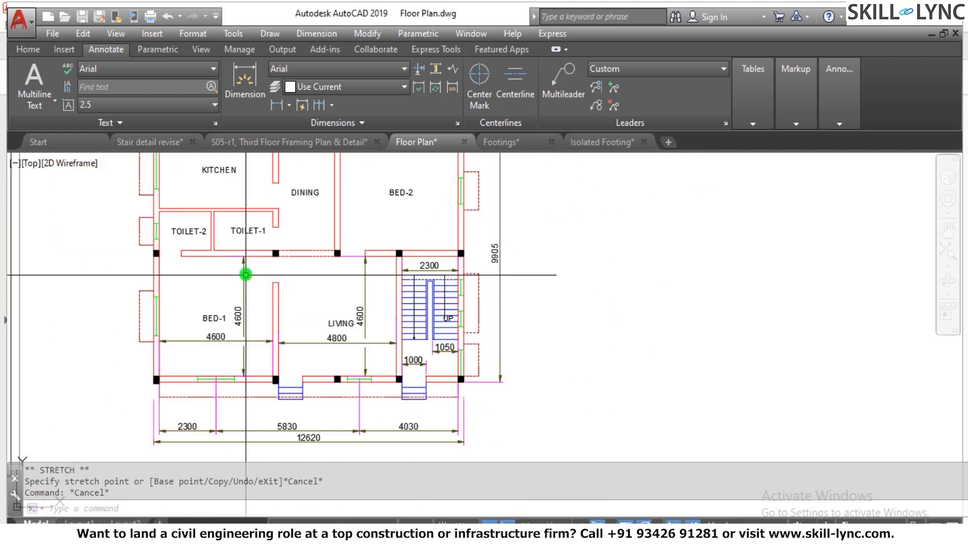
Step: Try a horizontal linear dimension of Toilet-2's width, placed above the room in the kitchen area
scroll(187, 257, "down", 3)
scroll(191, 232, "up", 6)
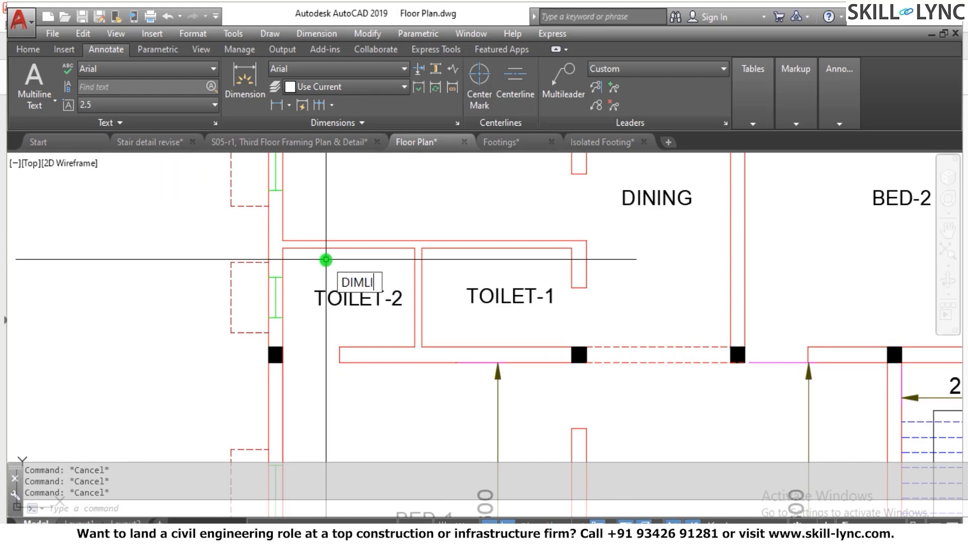
type("DIMLIN")
key("Return")
scroll(261, 249, "up", 3)
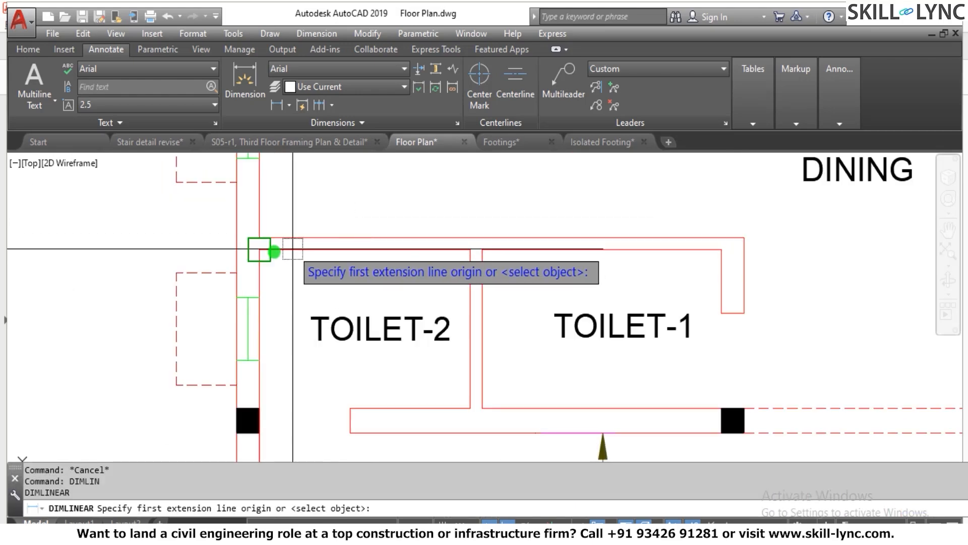
left_click(253, 250)
left_click(470, 249)
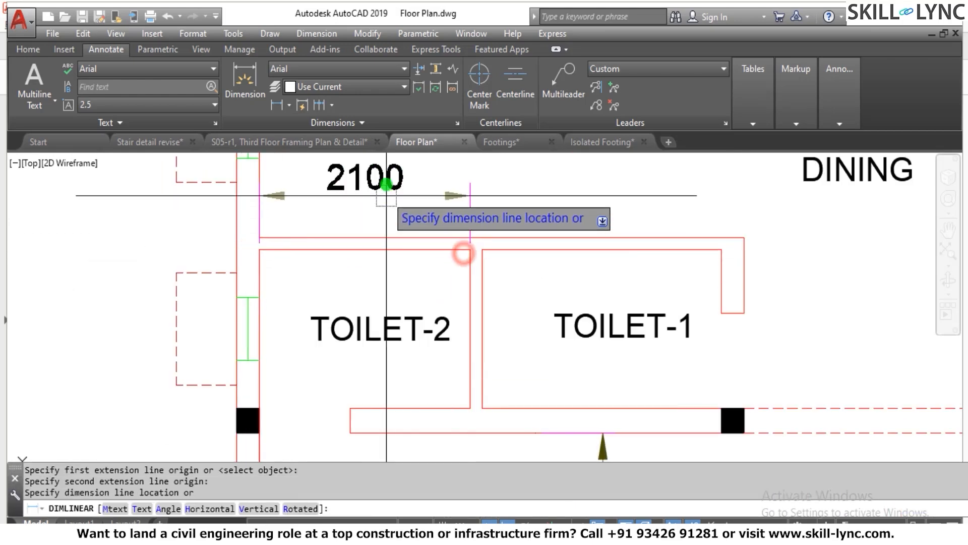
left_click(386, 187)
Step: Erase the trial width dimension above Toilet-2
left_click(341, 193)
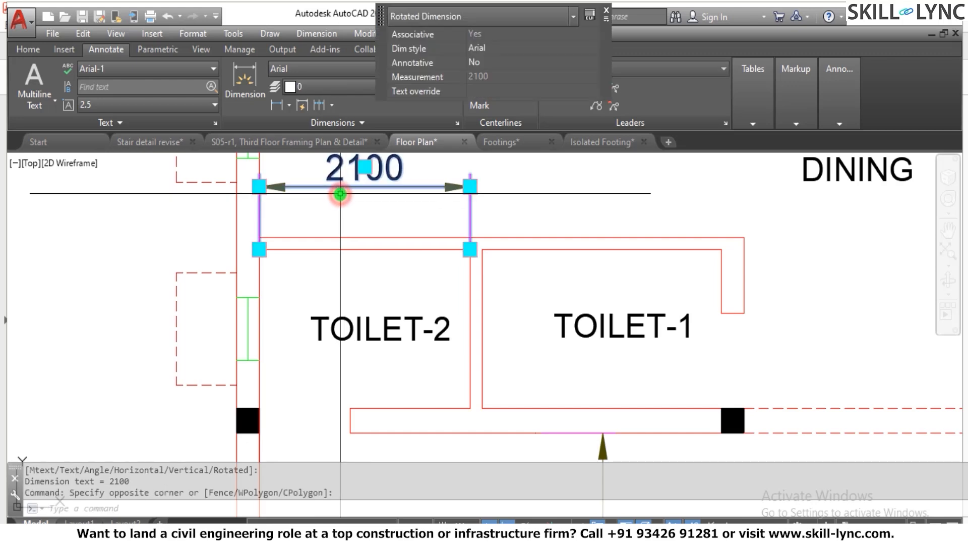
key("Delete")
key("Escape")
key("Escape")
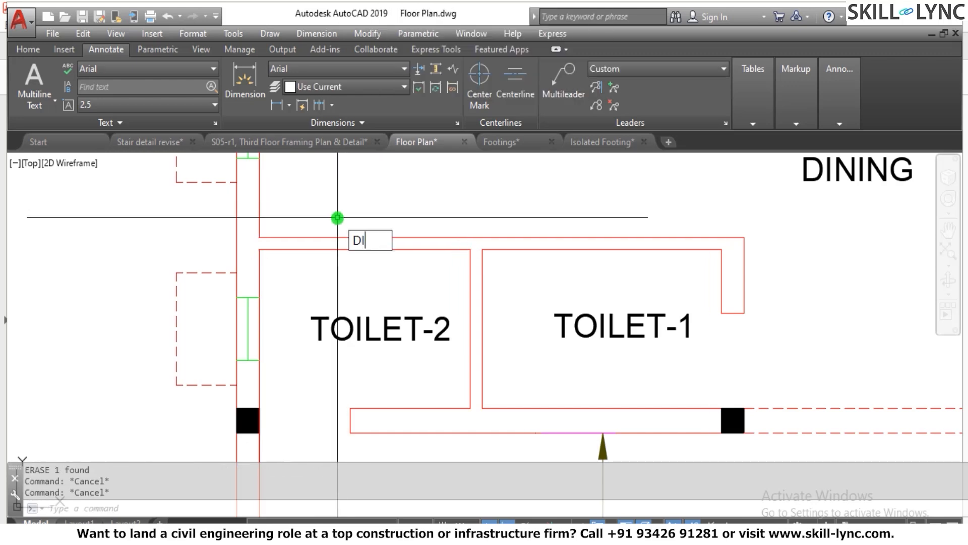
Step: Dimension Toilet-2's inner width with a linear dimension placed inside the room, above its label
key("Return")
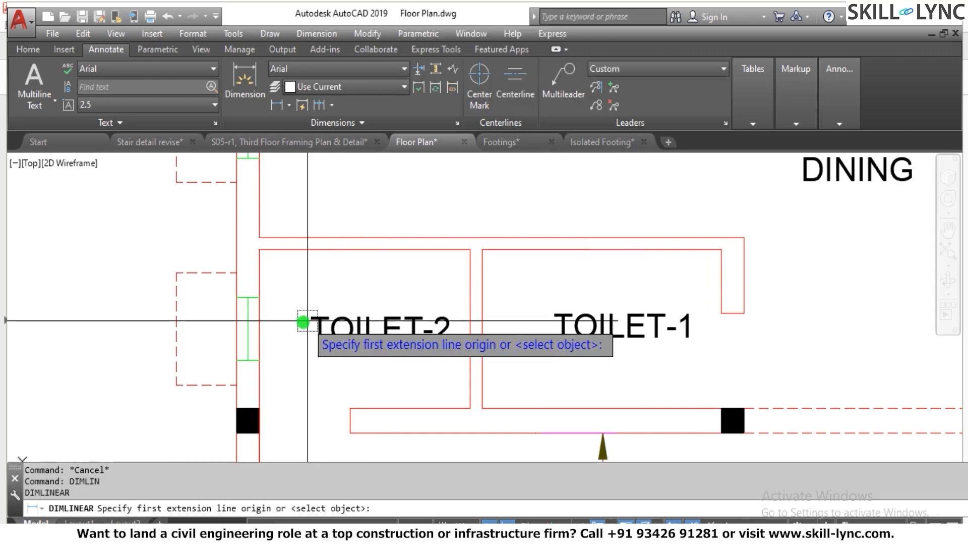
left_click(260, 252)
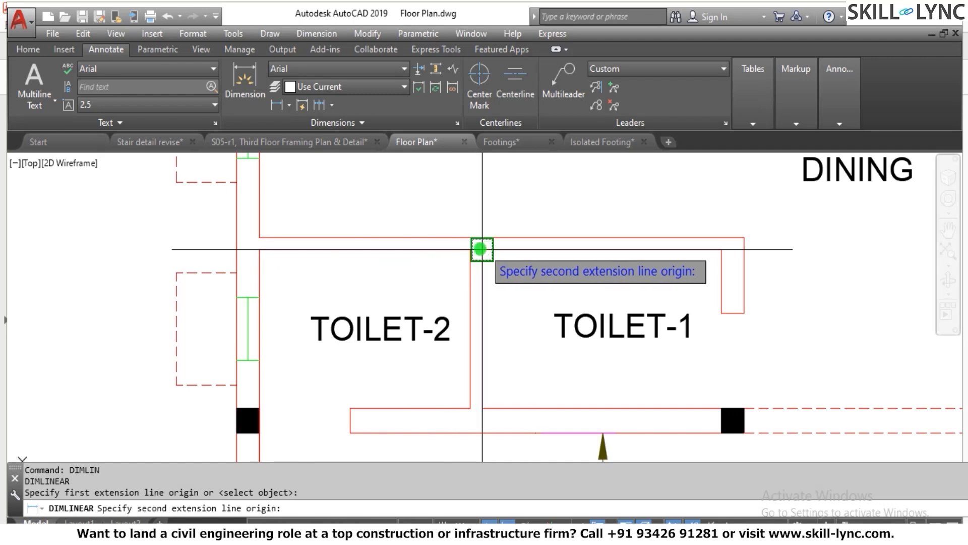
left_click(470, 249)
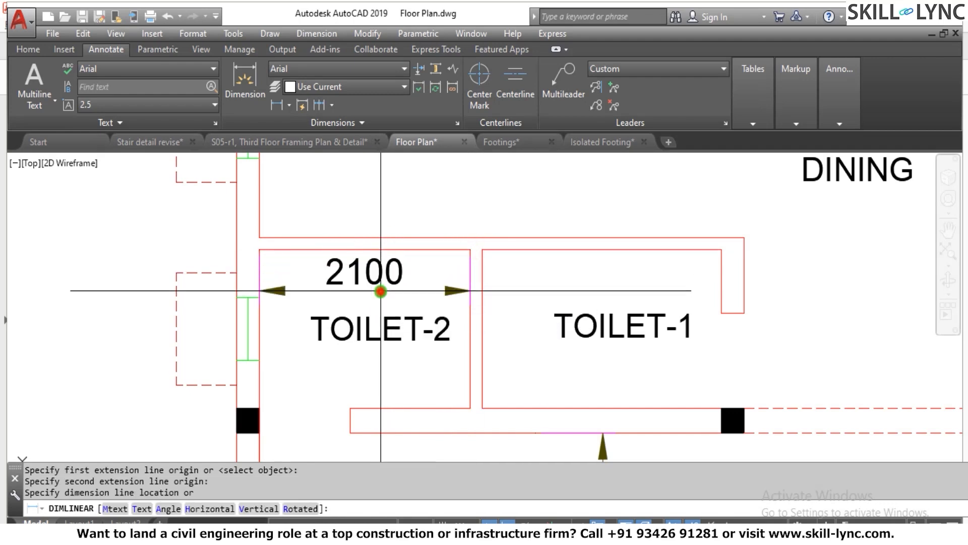
left_click(381, 291)
Step: Dimension Toilet-2's inner depth between its upper and lower walls, placing the vertical dimension beside the Toilet-1 partition
type("DIMLIN")
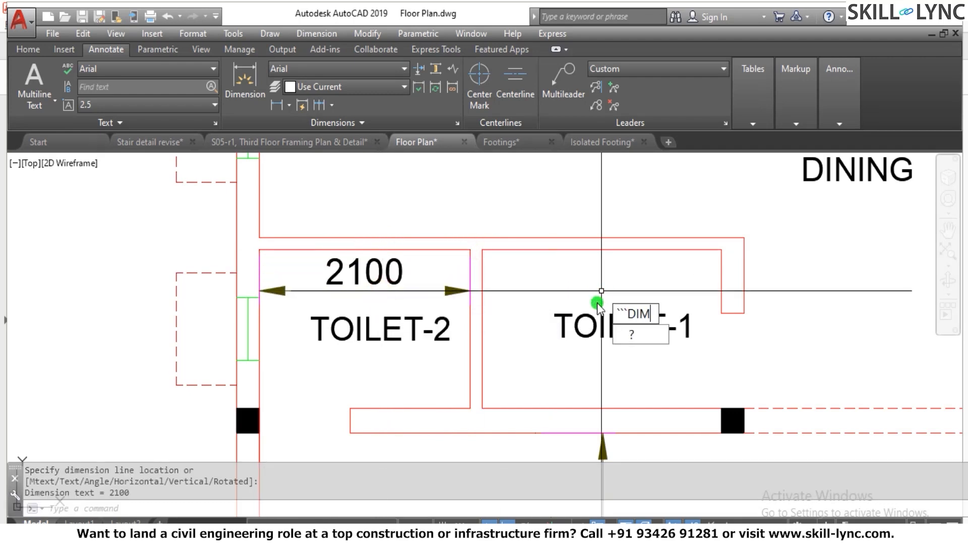
key("Return")
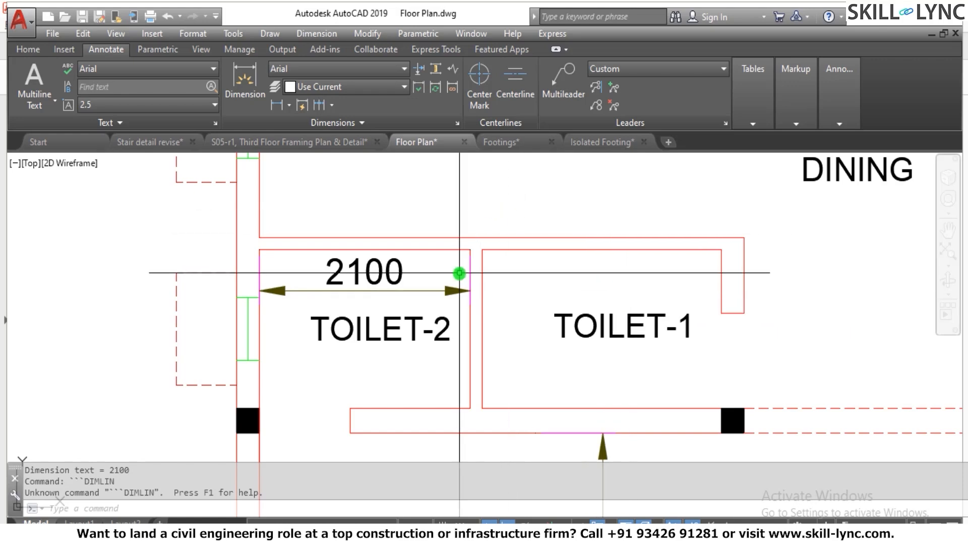
key("Escape")
key("Escape")
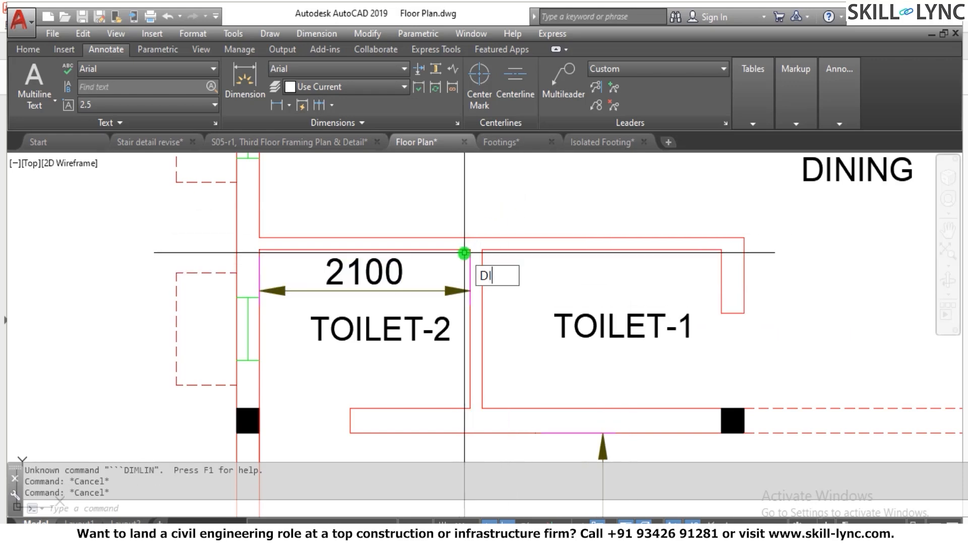
type("DIMLIN")
key("Return")
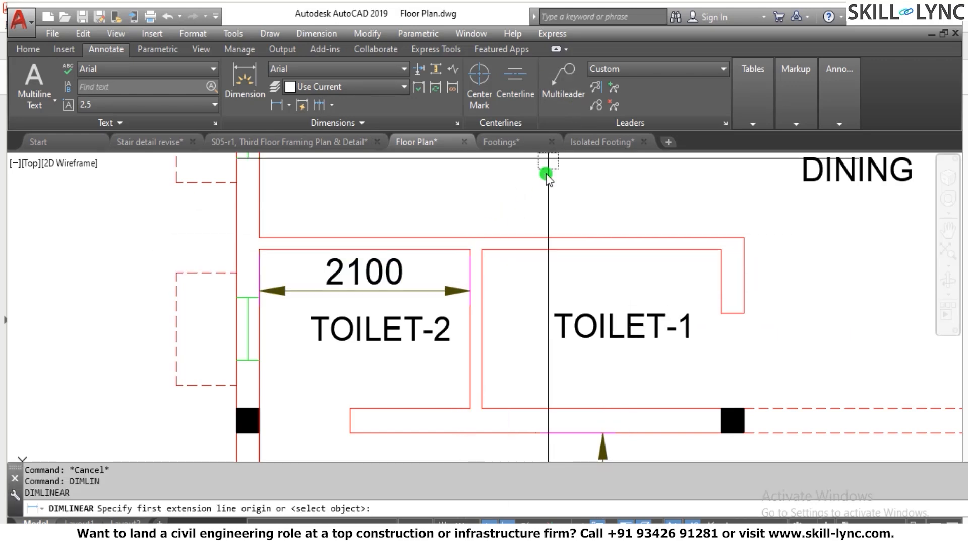
left_click(455, 247)
left_click(466, 408)
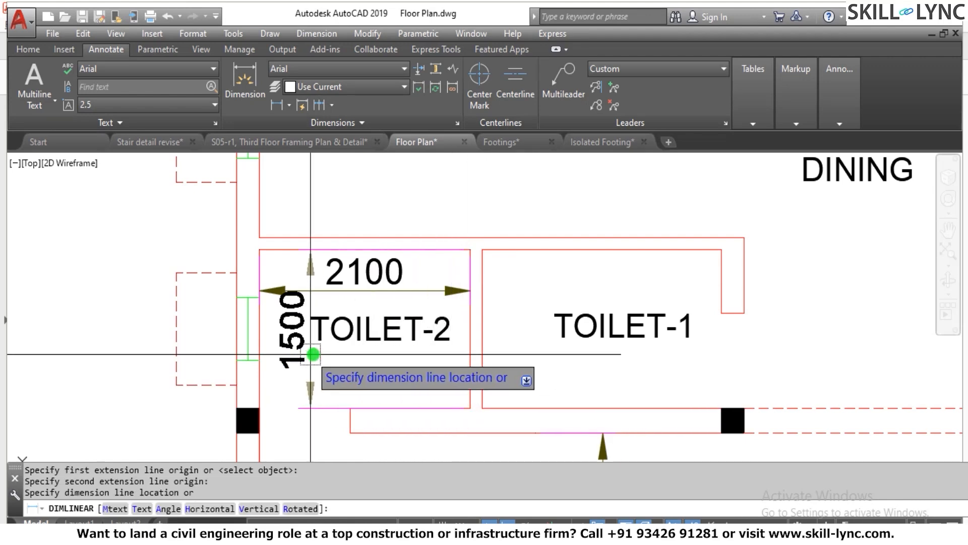
left_click(442, 354)
key("Escape")
key("Escape")
Step: Move the TOILET-2 label horizontally about 490 mm toward the outer wall, clear of the vertical dimension
scroll(359, 328, "down", 2)
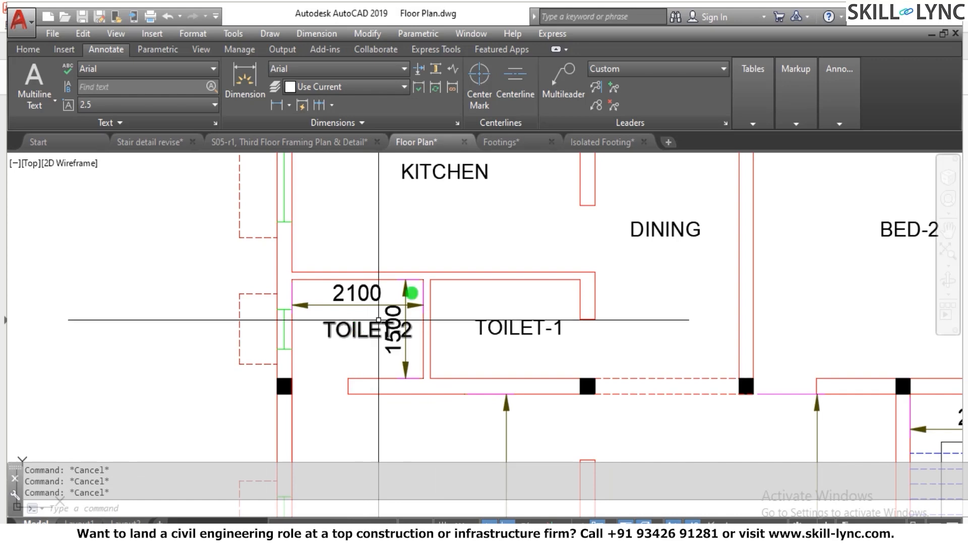
type("M")
key("Return")
left_click(363, 331)
left_click(340, 339)
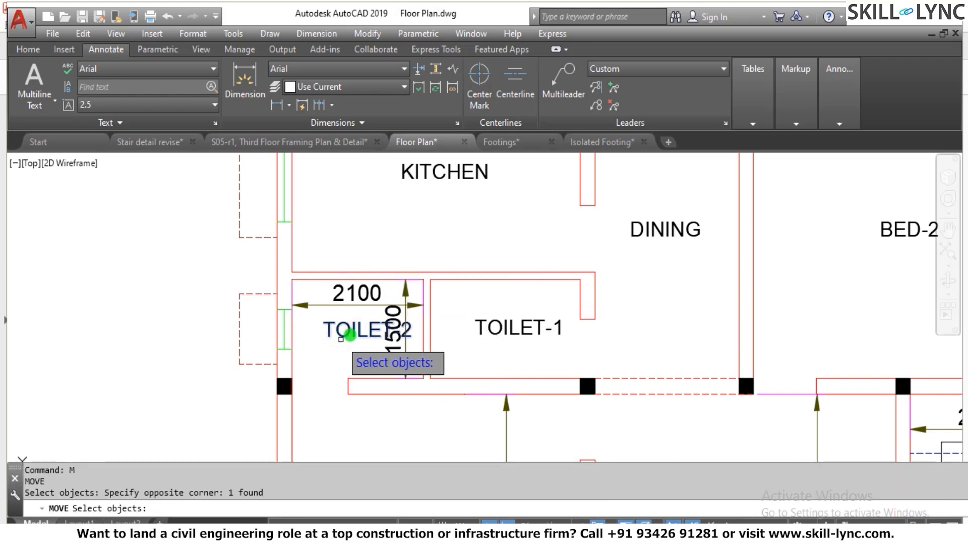
key("Return")
left_click(350, 339)
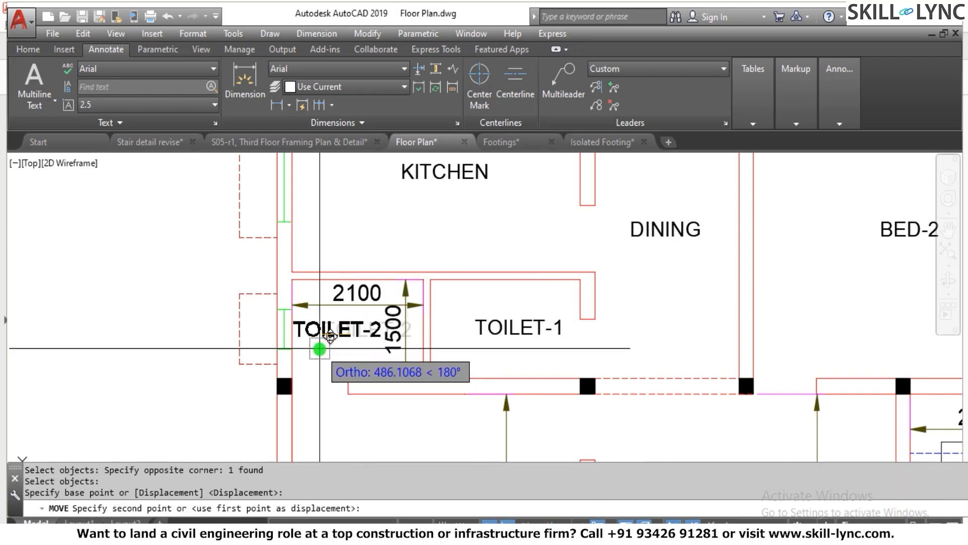
left_click(320, 347)
key("Escape")
key("Escape")
Step: Break Toilet-2's horizontal width dimension where it crosses the vertical depth dimension
scroll(421, 333, "up", 3)
scroll(410, 281, "down", 2)
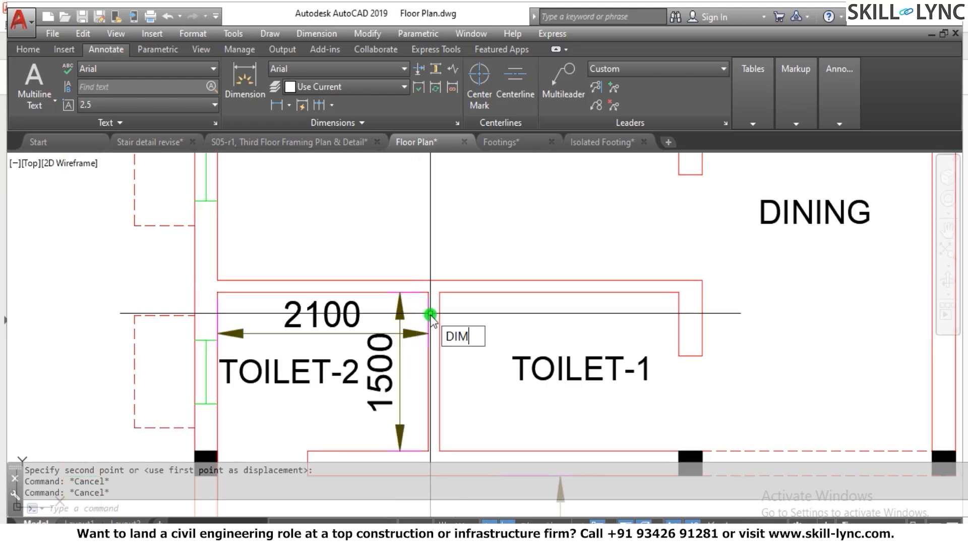
type("DIMBREAK")
key("Return")
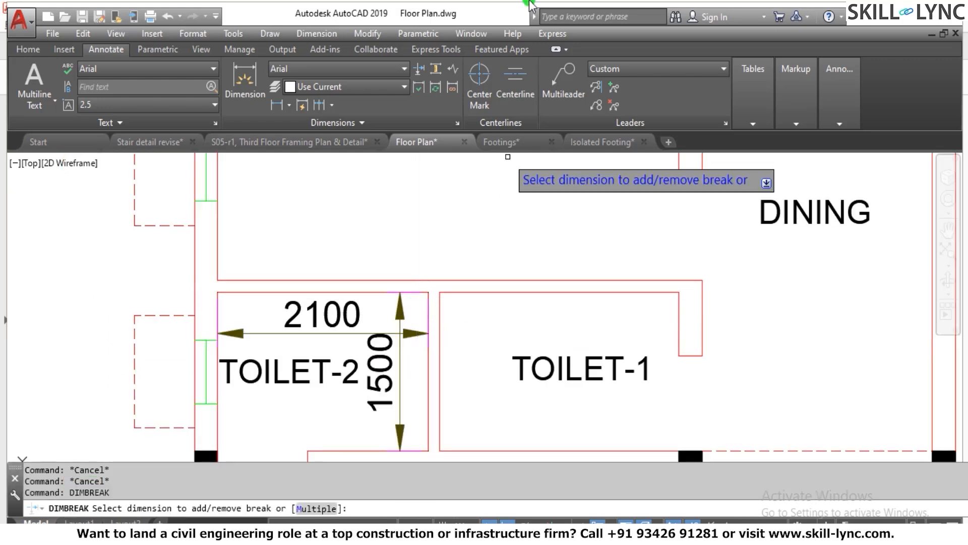
left_click(362, 333)
left_click(402, 393)
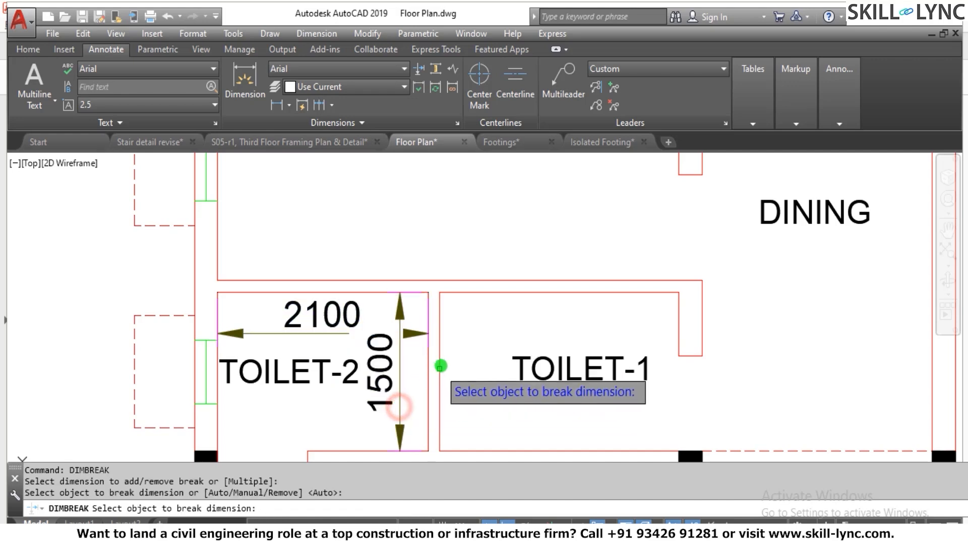
key("Escape")
key("Escape")
scroll(408, 344, "down", 7)
scroll(417, 346, "up", 5)
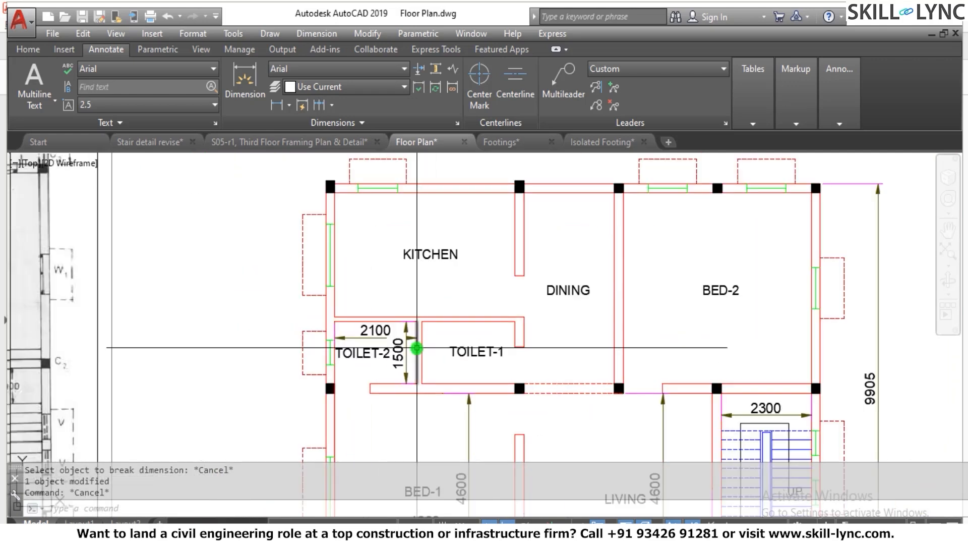
scroll(581, 389, "down", 4)
key("Escape")
key("Escape")
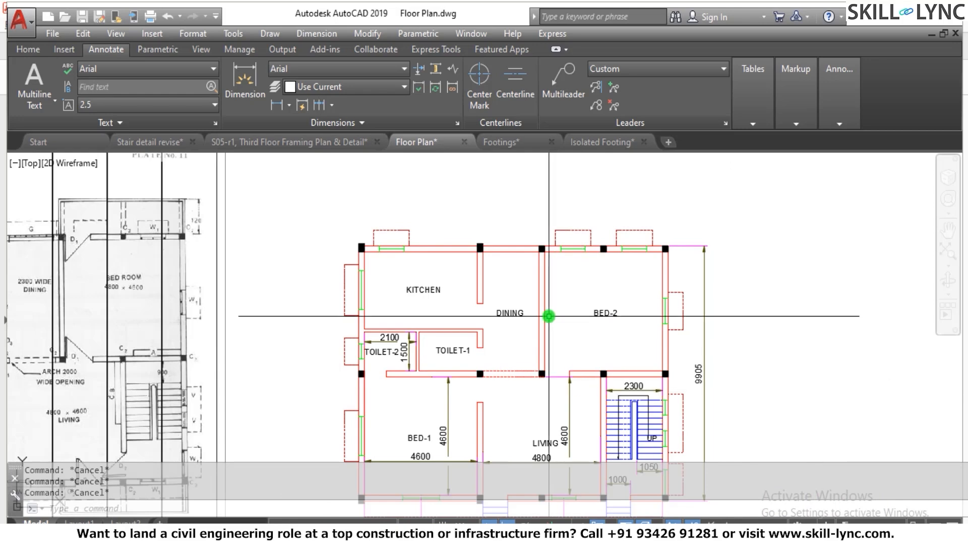
Step: Dimension the distance from the kitchen's outer corner column to the top wall window's near edge, placing it above the dashed sunshade
scroll(353, 154, "up", 4)
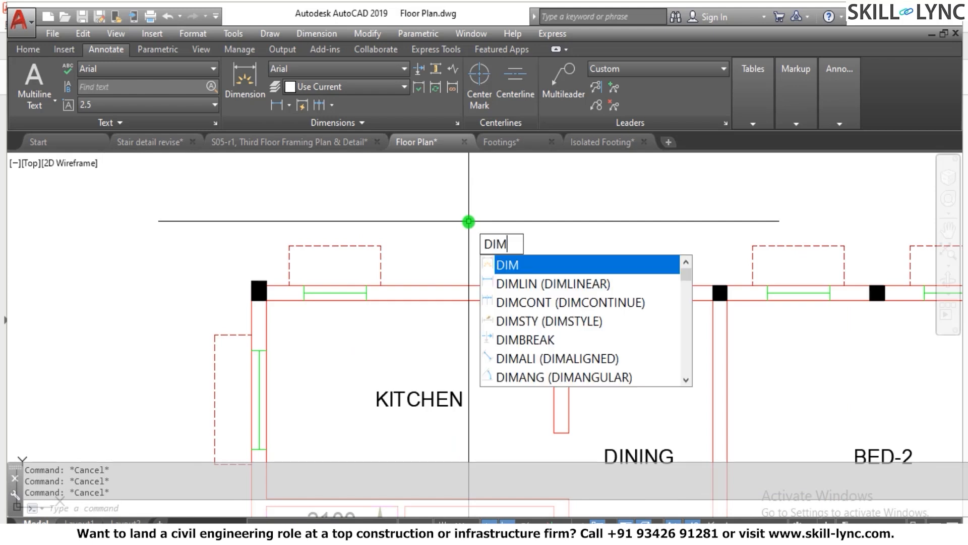
type("LIN")
key("Return")
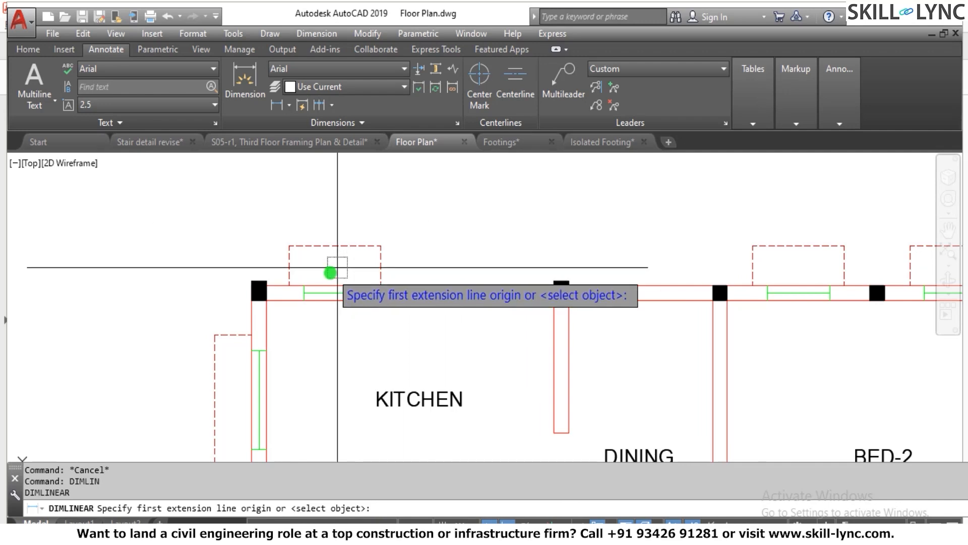
scroll(265, 276, "up", 5)
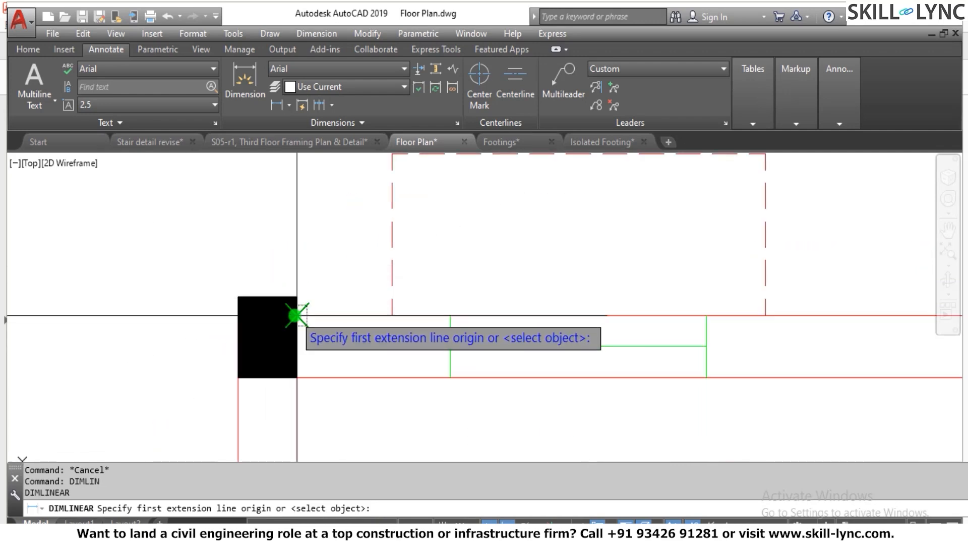
left_click(297, 296)
scroll(262, 315, "down", 5)
scroll(309, 297, "up", 2)
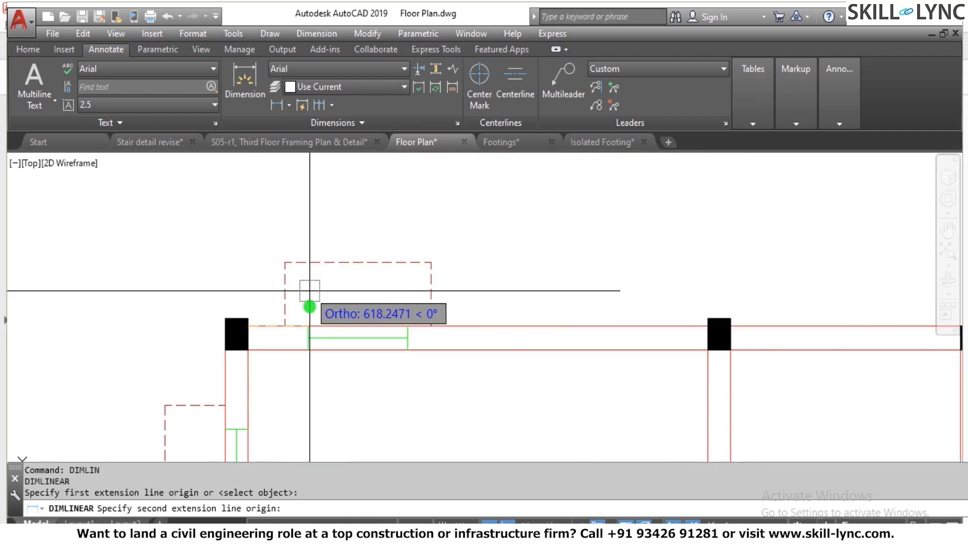
left_click(307, 326)
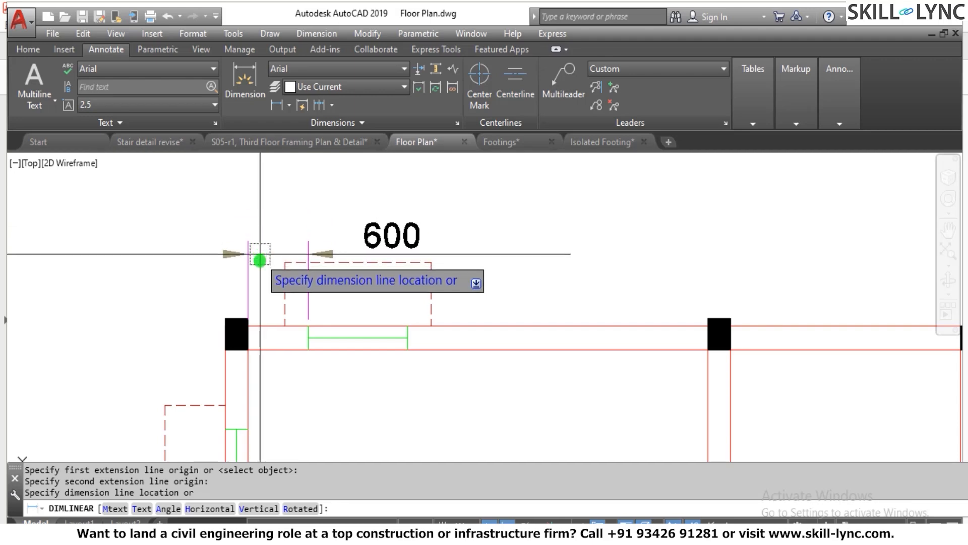
left_click(260, 248)
key("Escape")
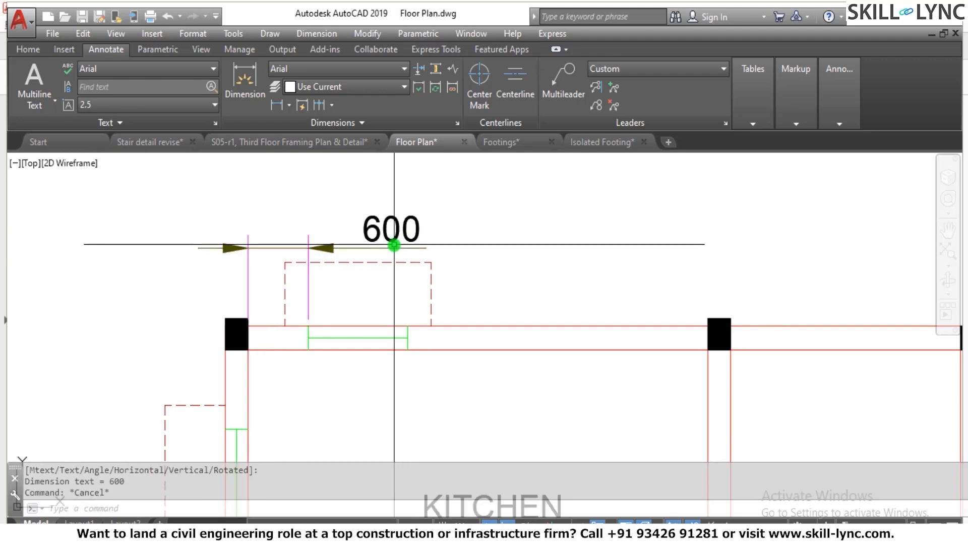
Step: Move the column-to-window dimension's text together with its dimension line to the outer side, beyond the corner column
left_click(392, 233)
mouse_move(392, 229)
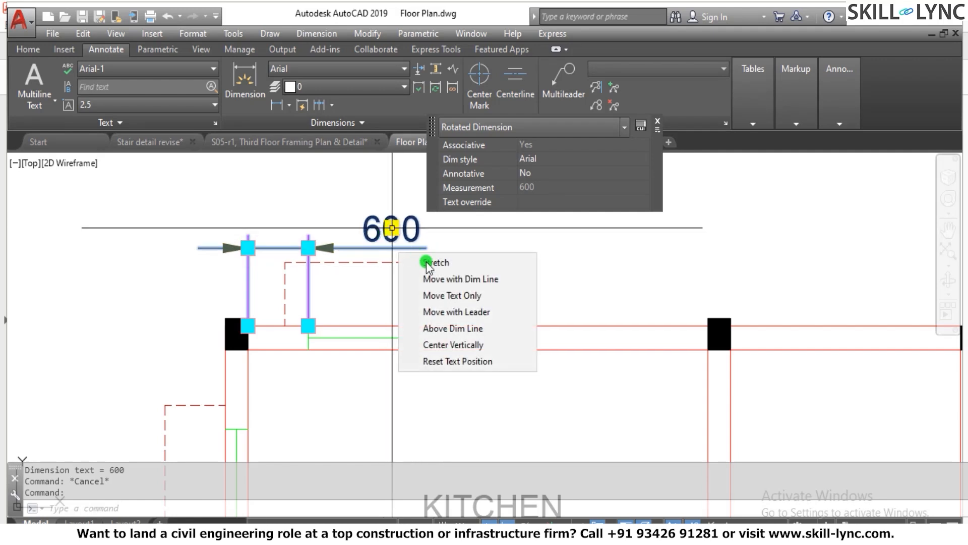
left_click(434, 278)
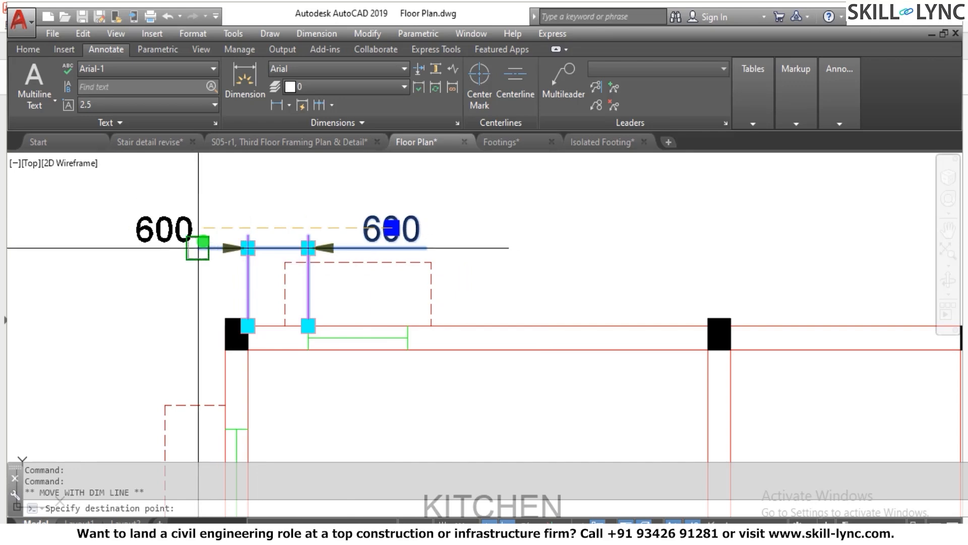
left_click(212, 233)
key("Escape")
key("Escape")
scroll(355, 237, "down", 3)
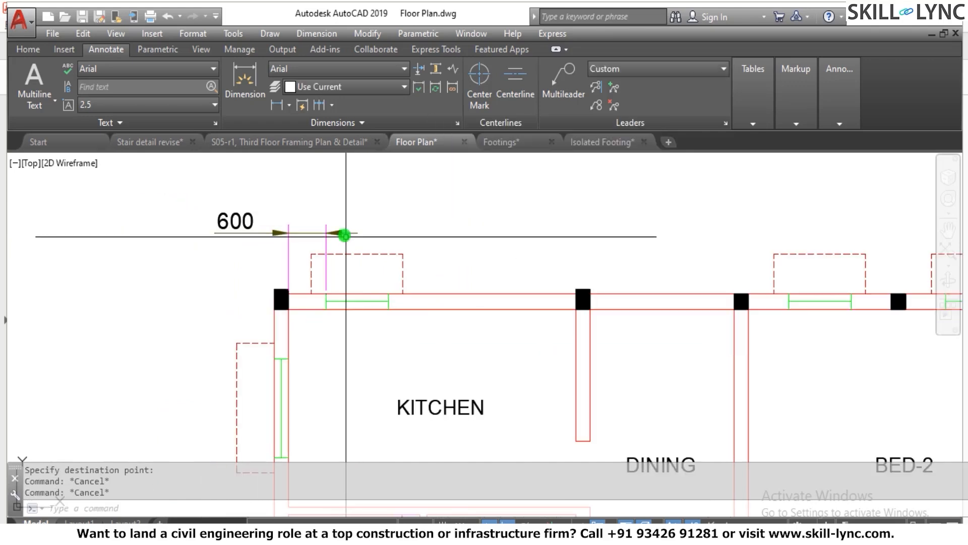
scroll(343, 230, "up", 3)
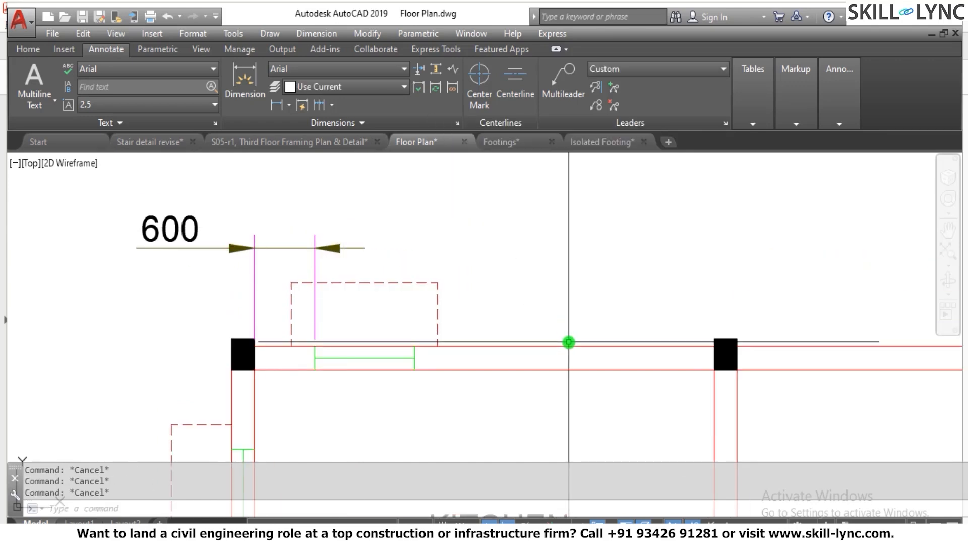
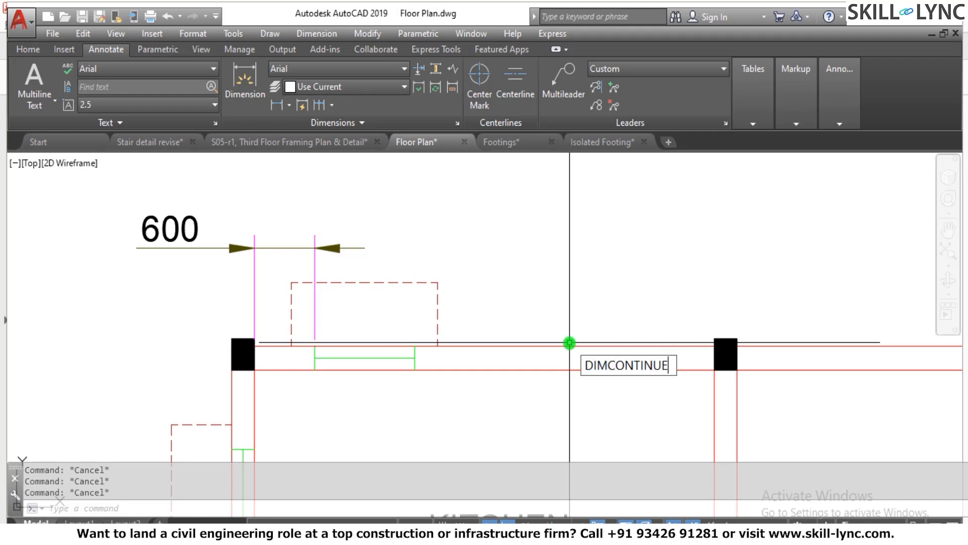
Step: Continue the top dimension chain across the kitchen window, to the next column, and across that column's width
key("Return")
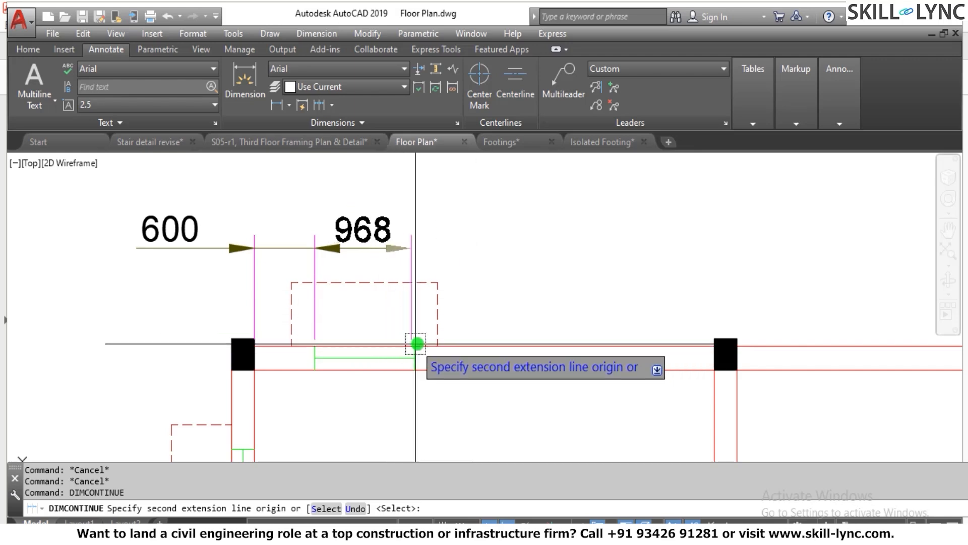
left_click(415, 343)
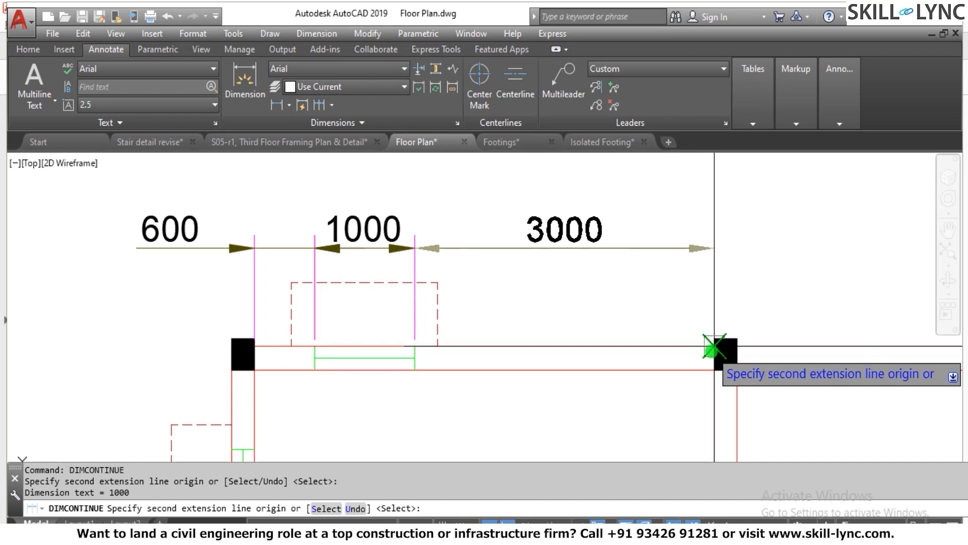
left_click(712, 347)
left_click(738, 330)
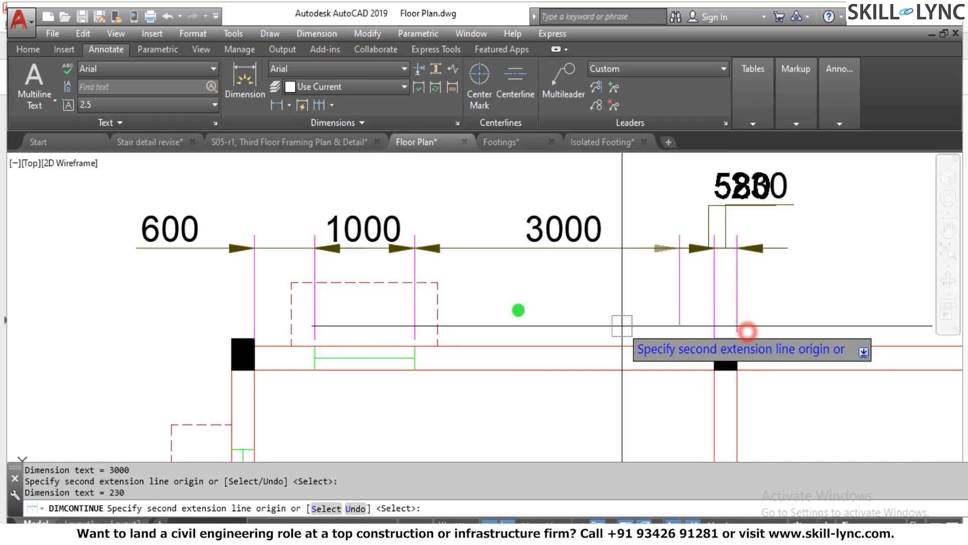
Step: Continue the dimension chain across the dining span's top wall and over the width of the following column
scroll(622, 326, "down", 3)
scroll(695, 261, "up", 2)
scroll(649, 333, "up", 1)
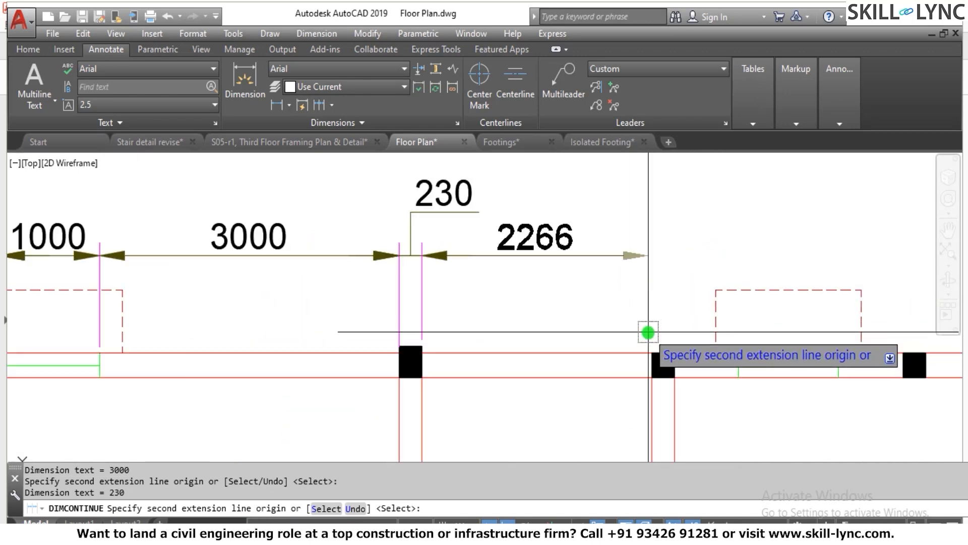
left_click(652, 353)
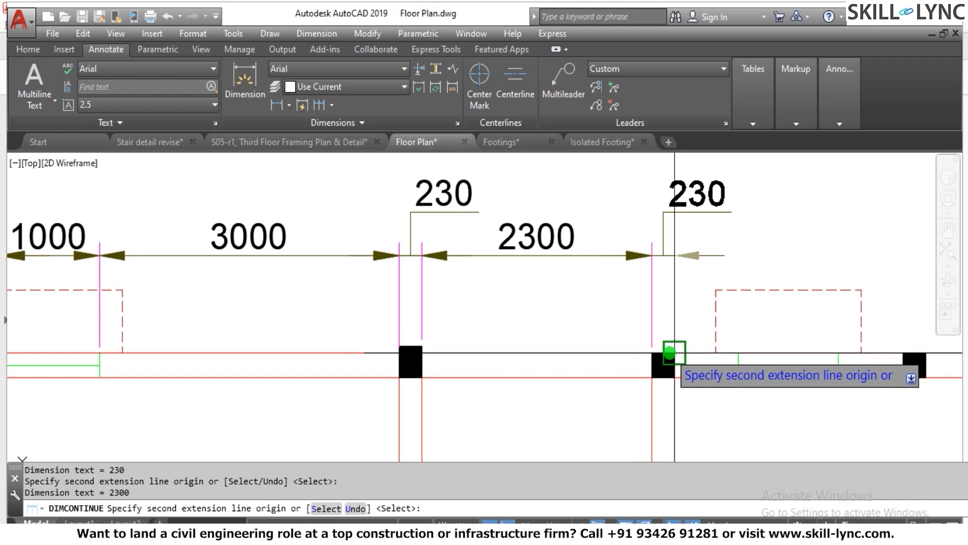
scroll(675, 352, "up", 4)
left_click(680, 350)
scroll(506, 309, "down", 4)
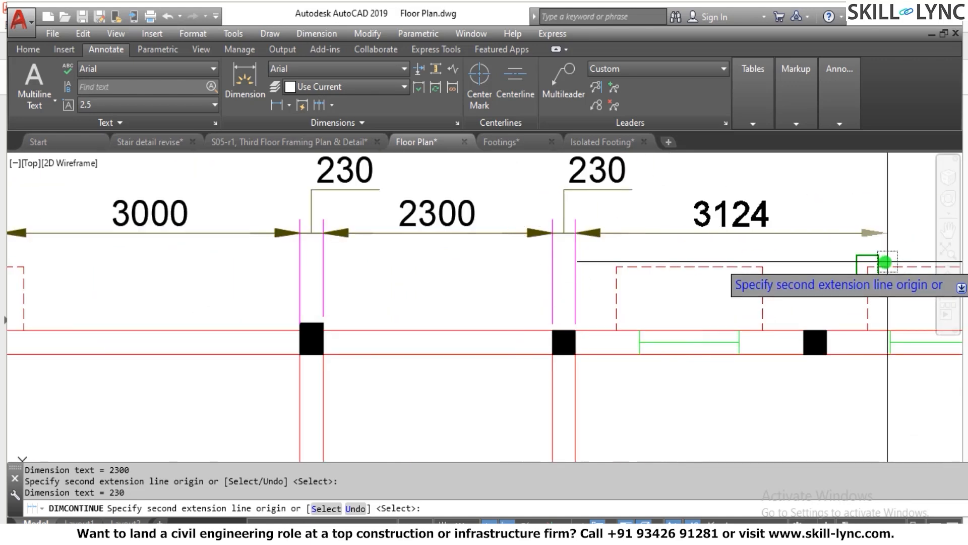
Step: Continue the dimension chain from the dining–Bed-2 column to Bed-2's first top-wall window and across the window's width
scroll(675, 335, "up", 2)
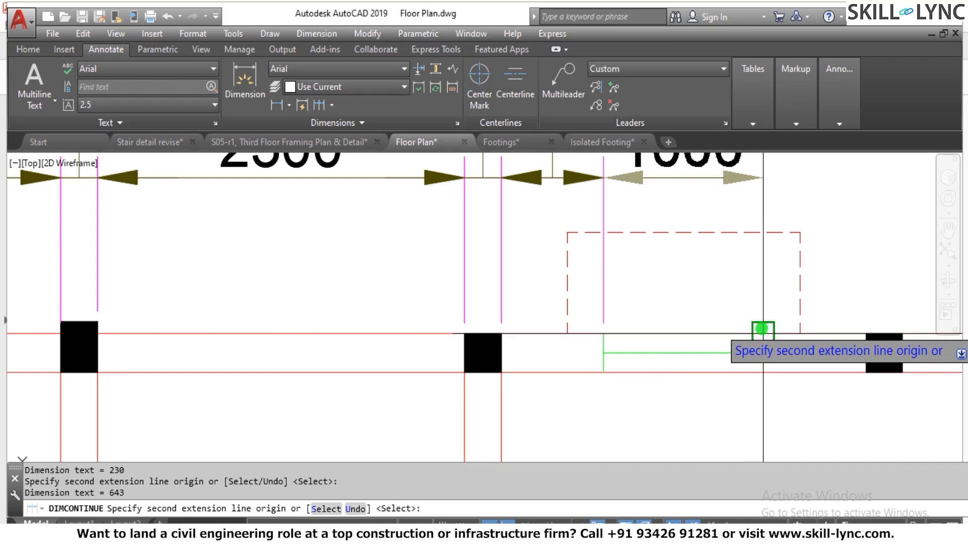
left_click(762, 328)
scroll(504, 308, "down", 3)
scroll(757, 283, "up", 2)
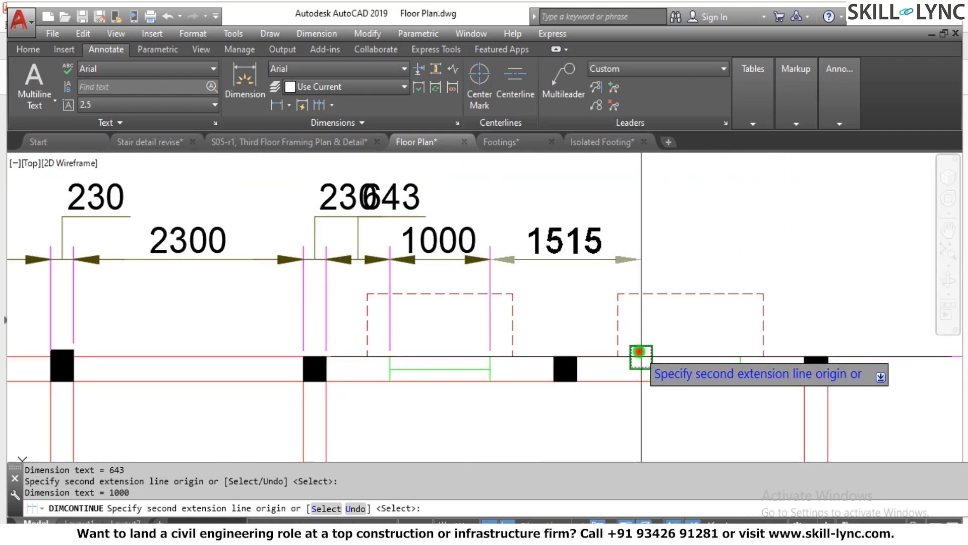
Step: Finish the dimension chain through Bed-2's second top-wall window to the outer corner column and across its width
left_click(640, 352)
left_click(740, 353)
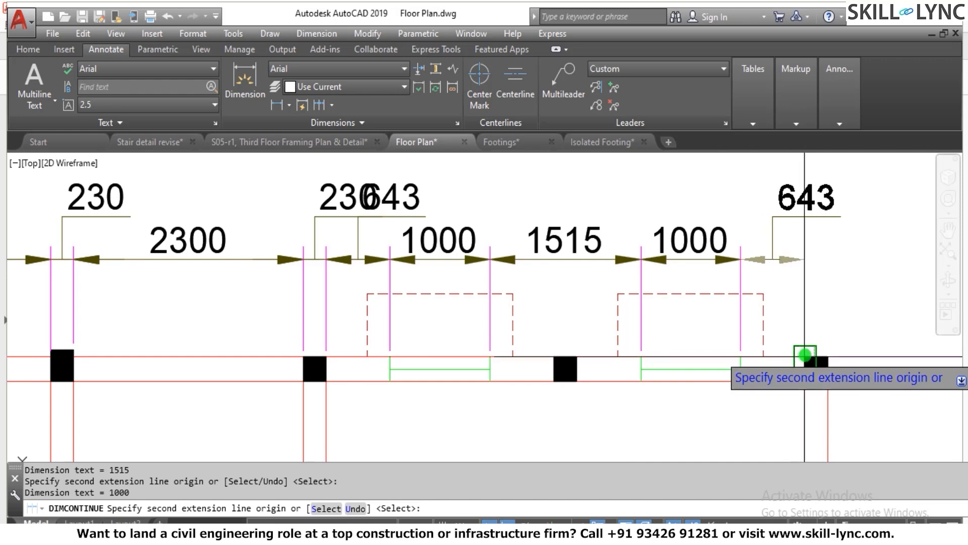
left_click(805, 355)
left_click(828, 356)
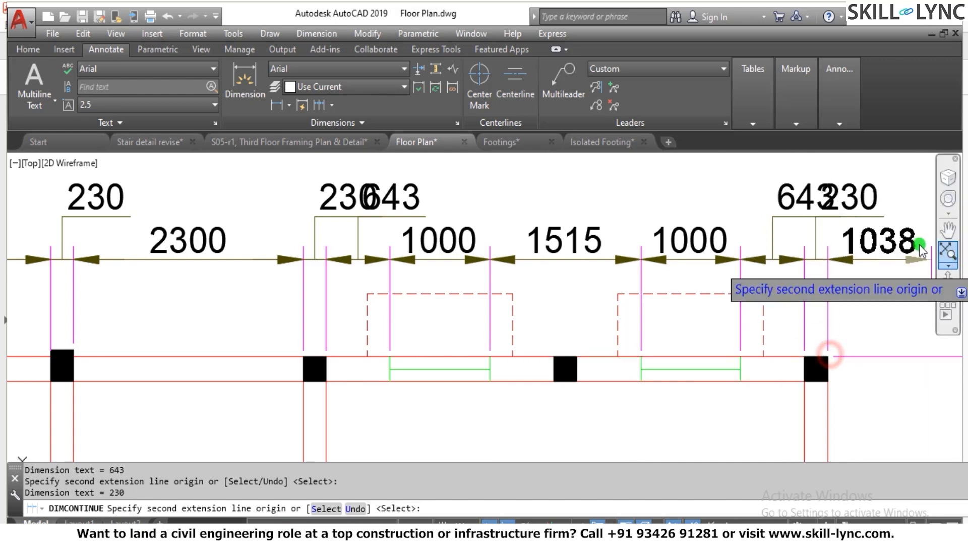
key("Escape")
Step: Move the dining–Bed-2 column's width dimension, text together with its dimension line, above the chain, clear of the overlapping 643 text
scroll(550, 194, "down", 2)
scroll(509, 224, "up", 2)
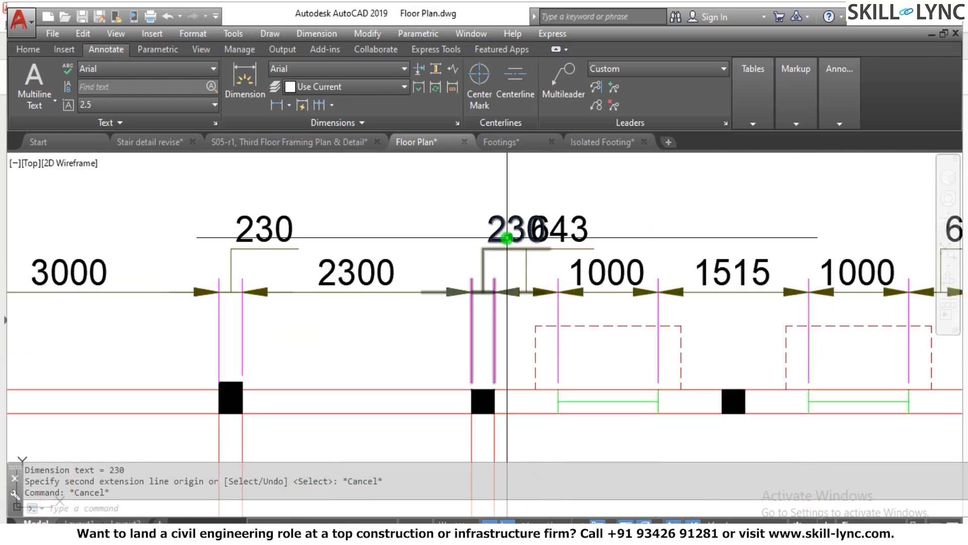
left_click(507, 237)
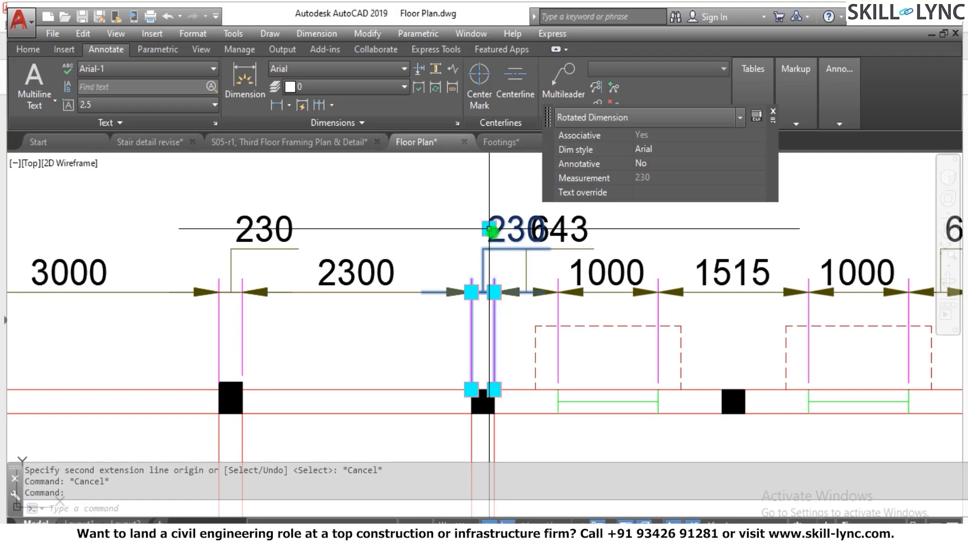
mouse_move(490, 229)
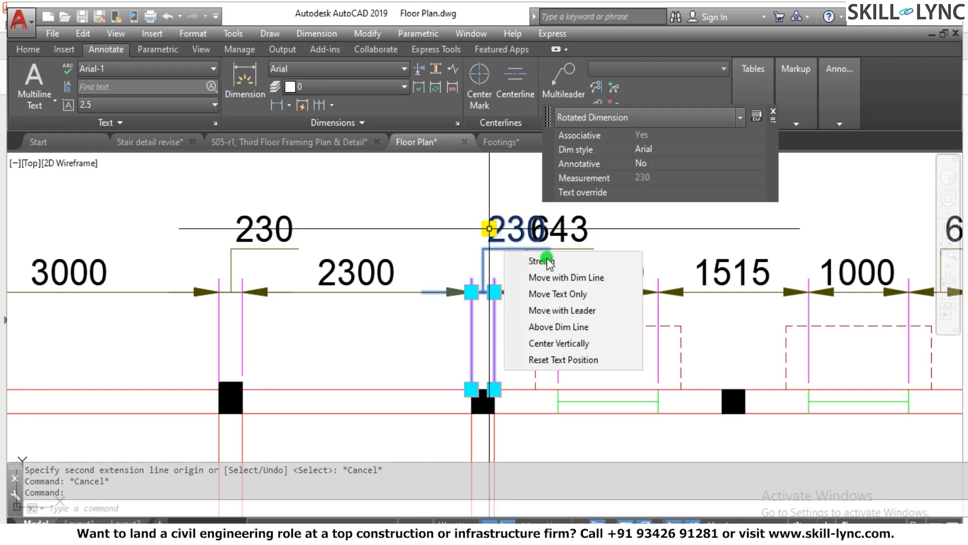
left_click(547, 277)
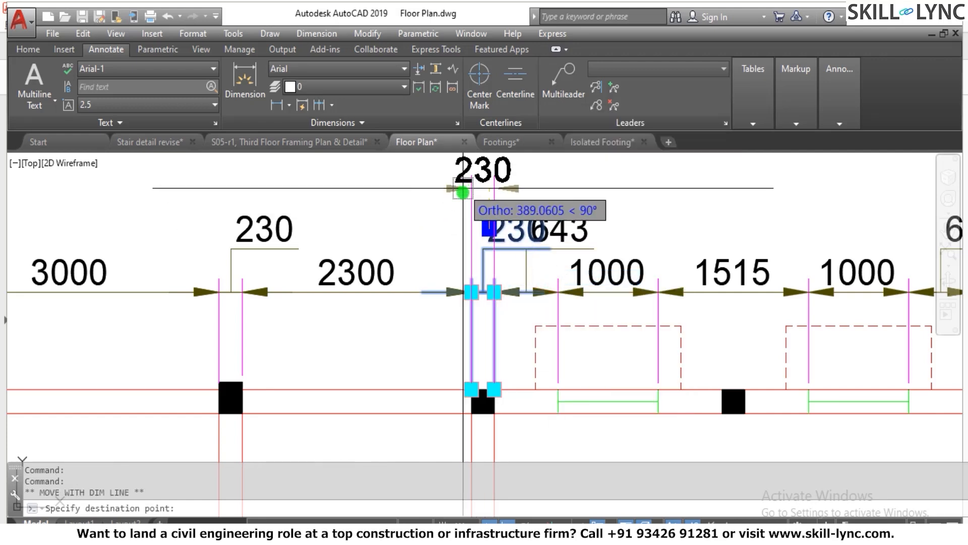
key("Escape")
key("Escape")
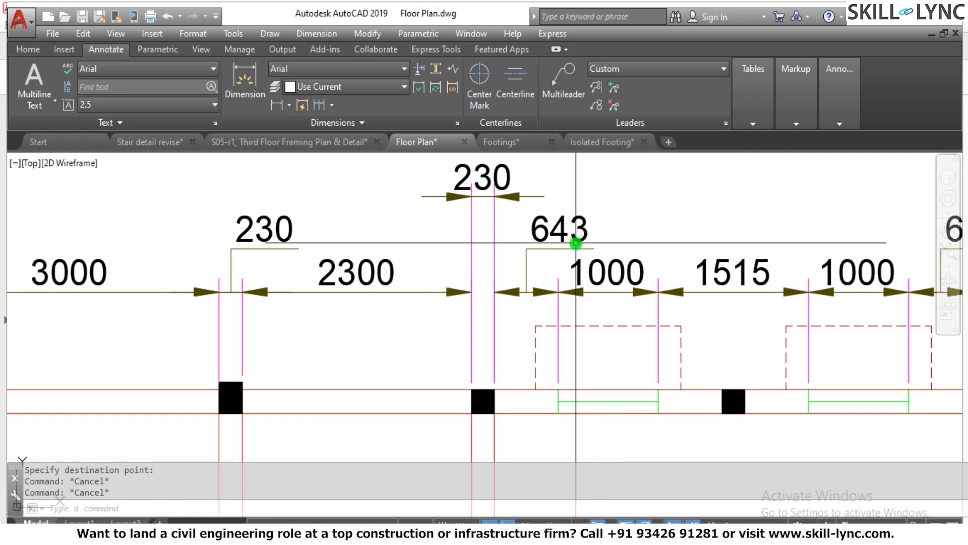
Step: Move the dimension between Bed-2's second window and the corner column, with its dimension line, upward clear of the column-width text
scroll(576, 244, "down", 3)
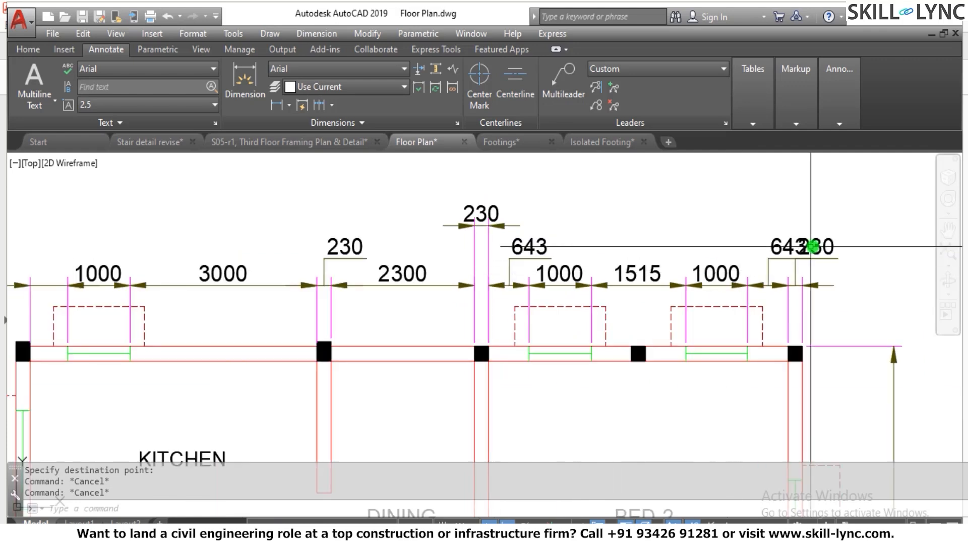
left_click(771, 246)
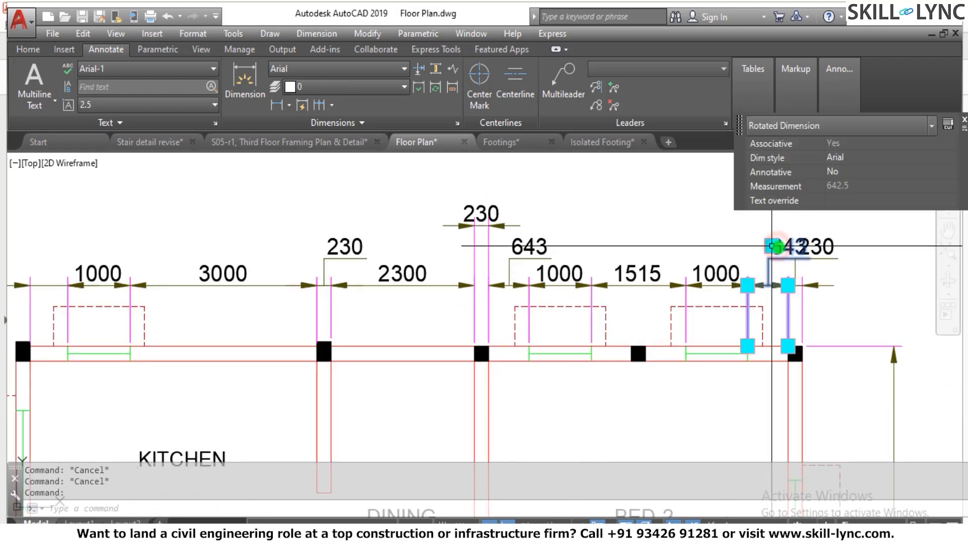
mouse_move(778, 247)
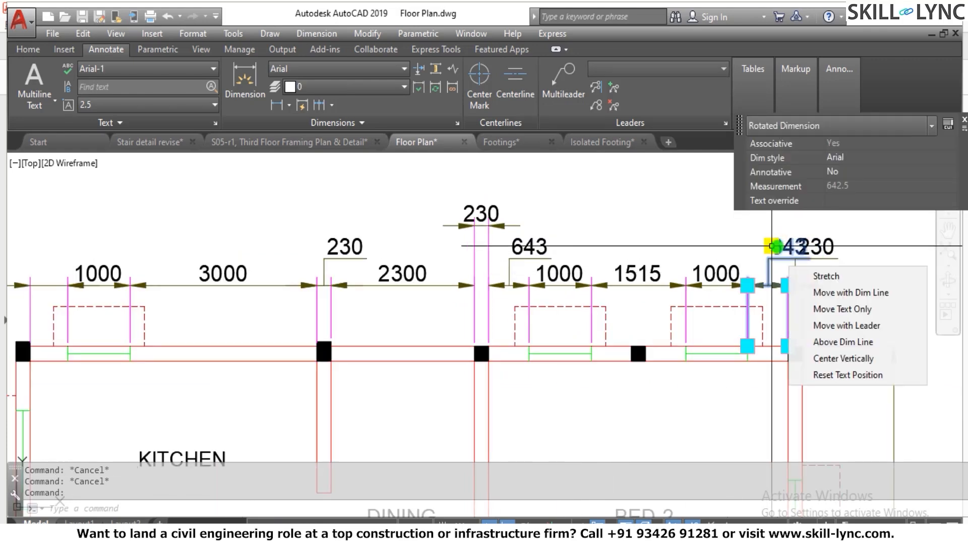
left_click(823, 292)
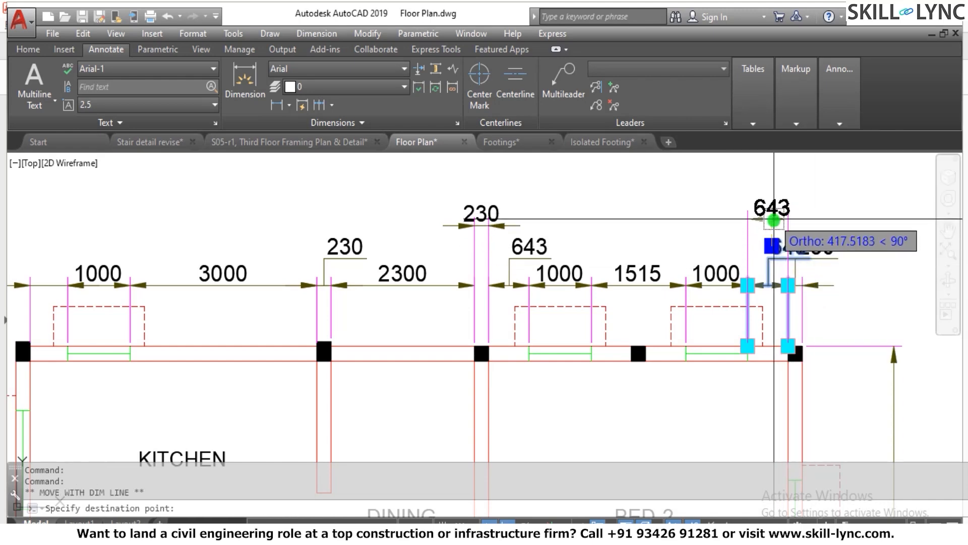
key("Escape")
scroll(641, 273, "down", 2)
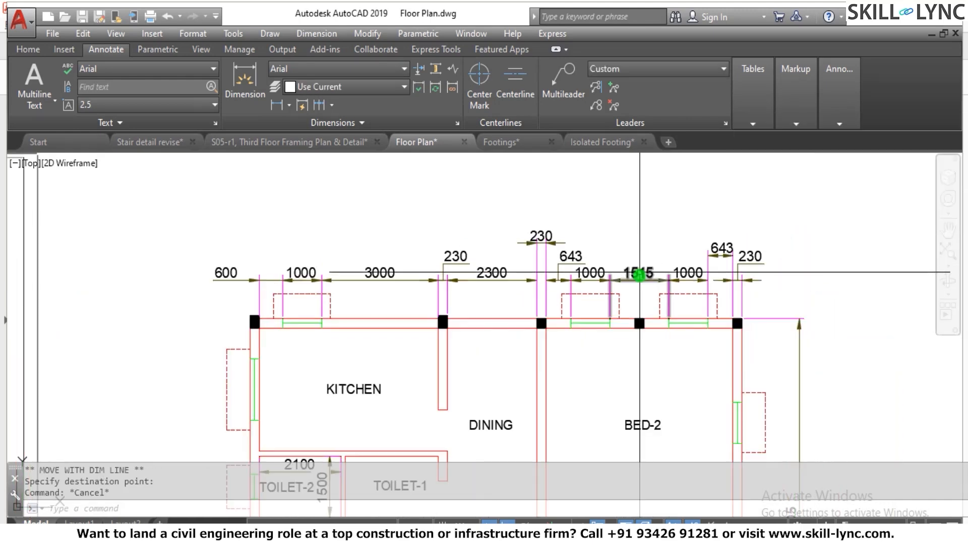
key("Escape")
key("Escape")
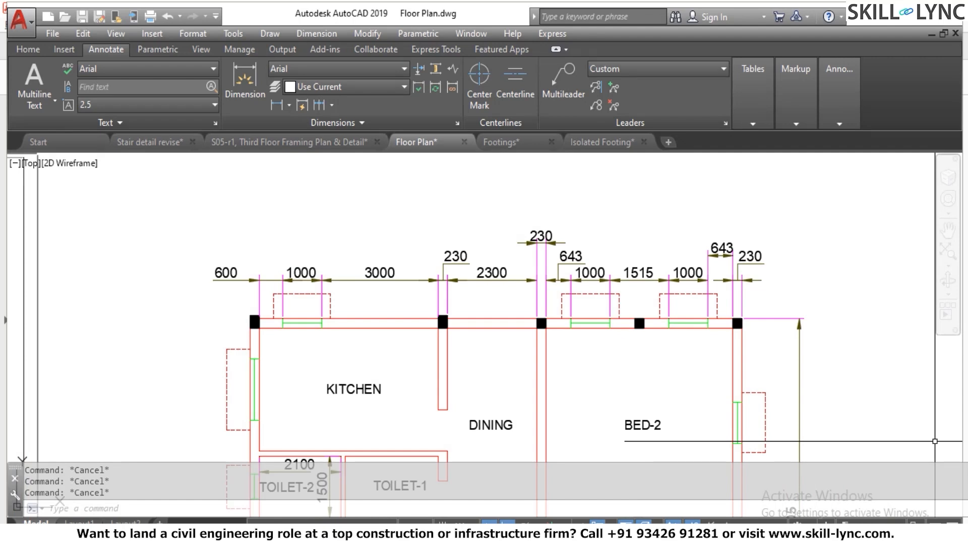
Step: Switch from the floor plan to the Footings drawing
scroll(474, 234, "down", 5)
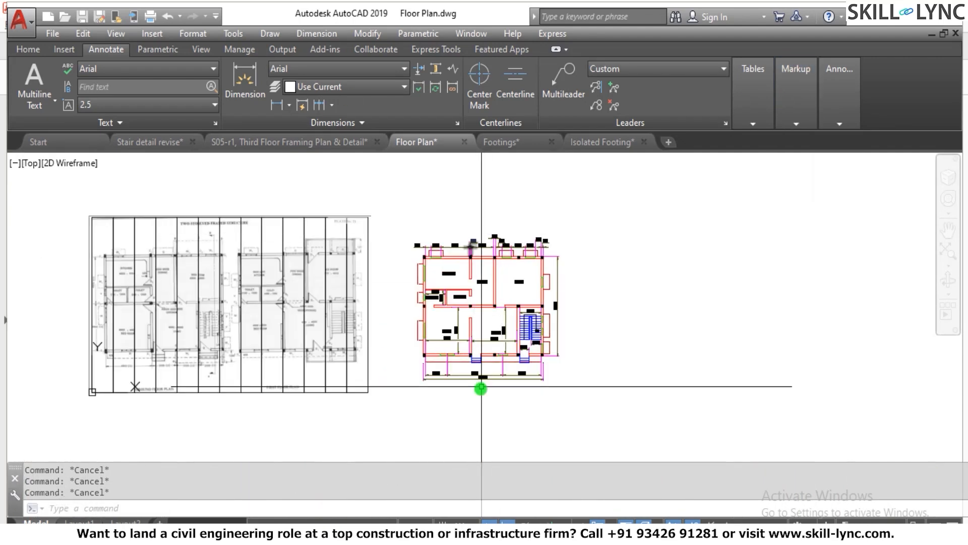
scroll(481, 387, "up", 8)
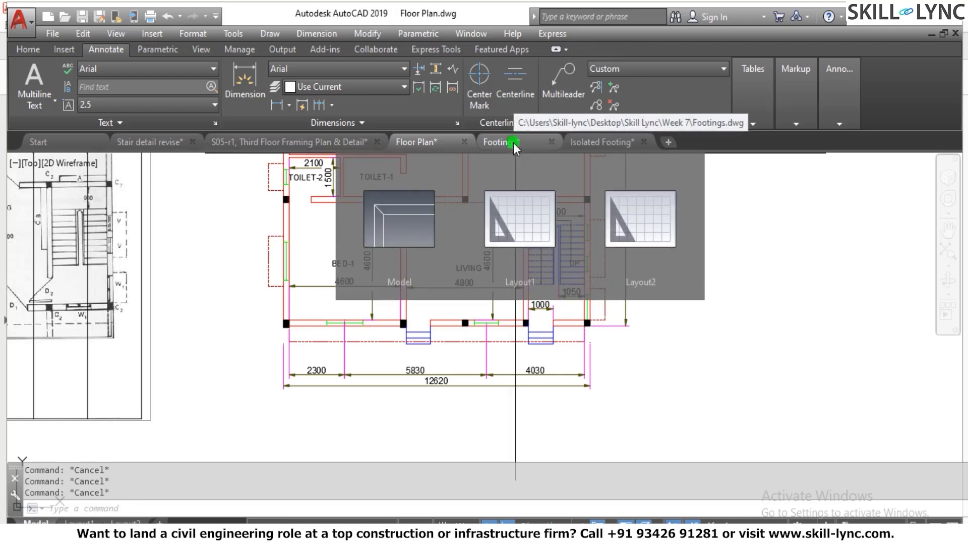
left_click(514, 143)
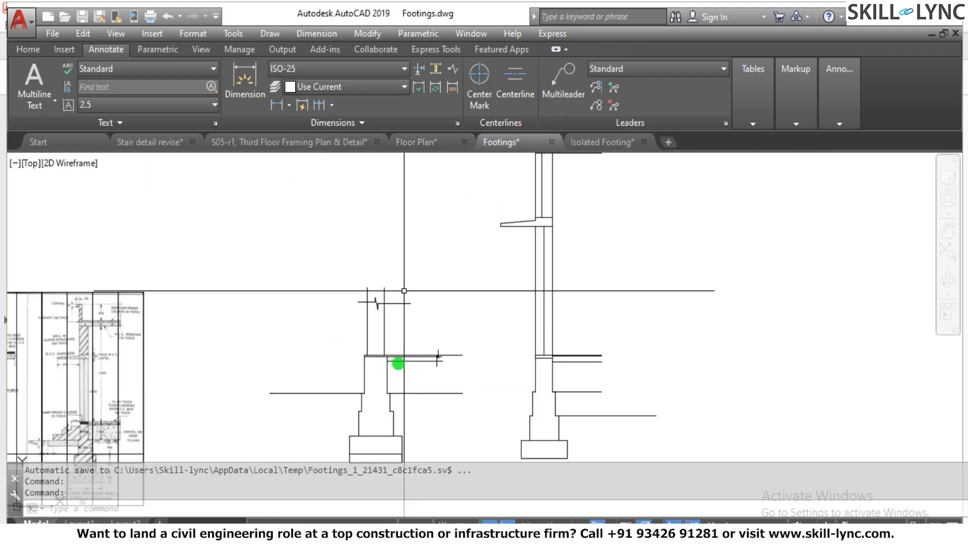
Step: Examine the reference sections of the load-bearing wall footings, their dimensions and material notes, alongside the redrawn footing outlines
scroll(410, 350, "up", 5)
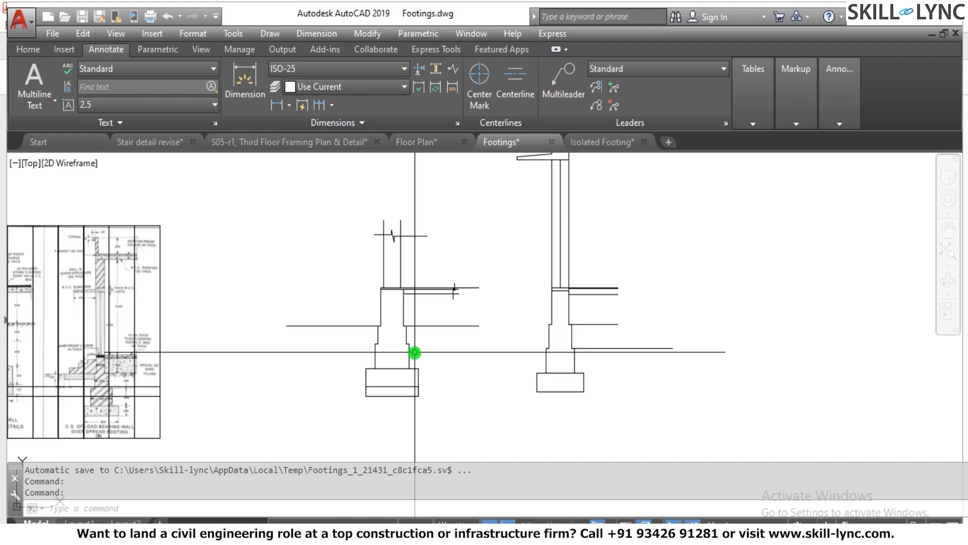
scroll(504, 320, "down", 5)
scroll(305, 328, "up", 5)
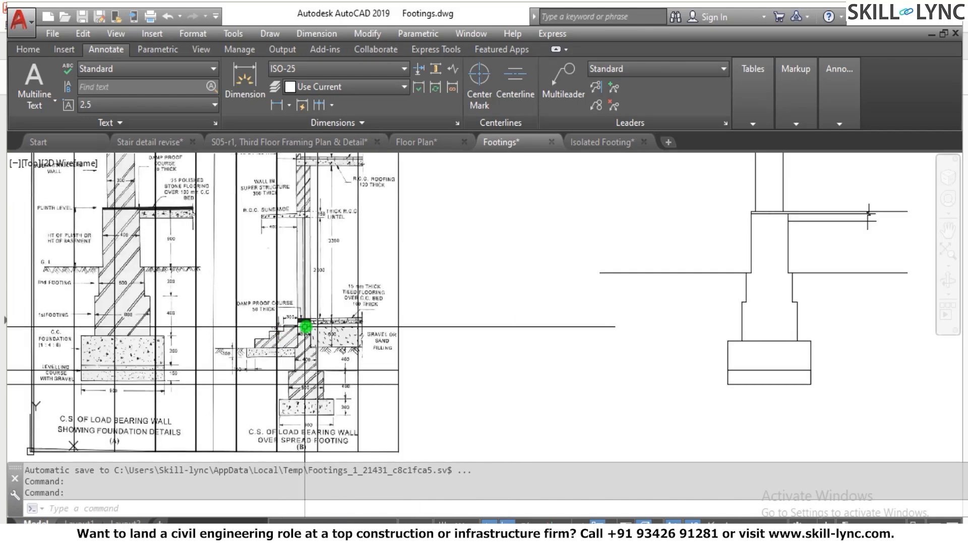
scroll(278, 314, "down", 4)
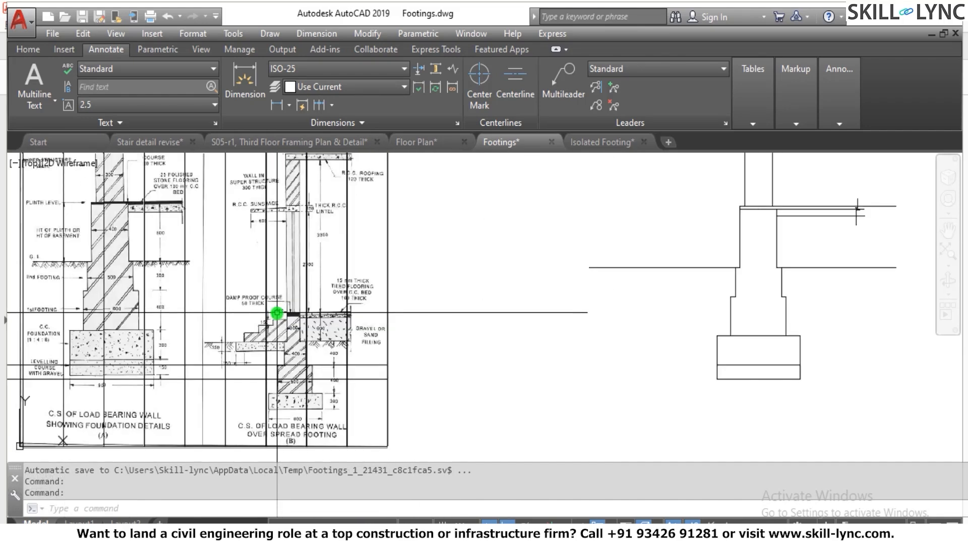
scroll(295, 406, "up", 5)
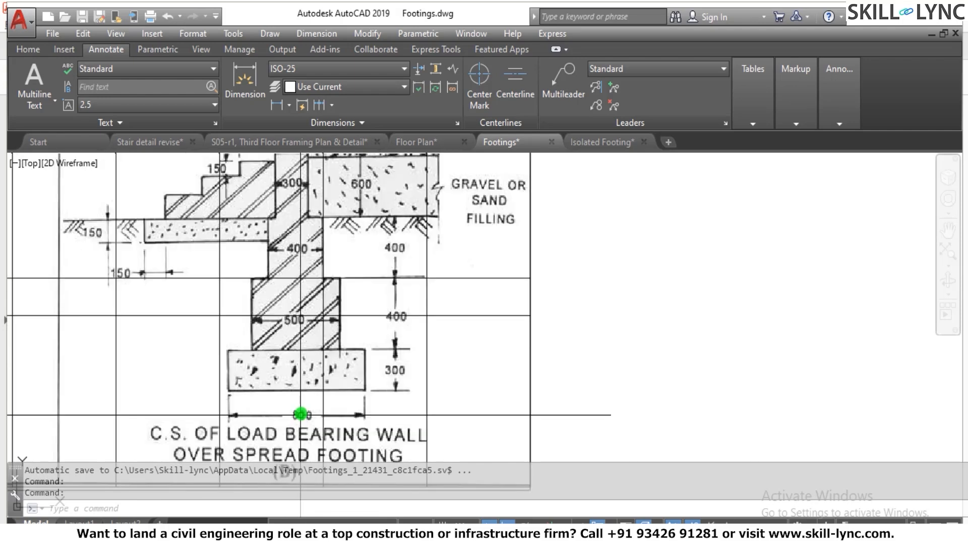
scroll(303, 373, "down", 4)
scroll(303, 242, "up", 4)
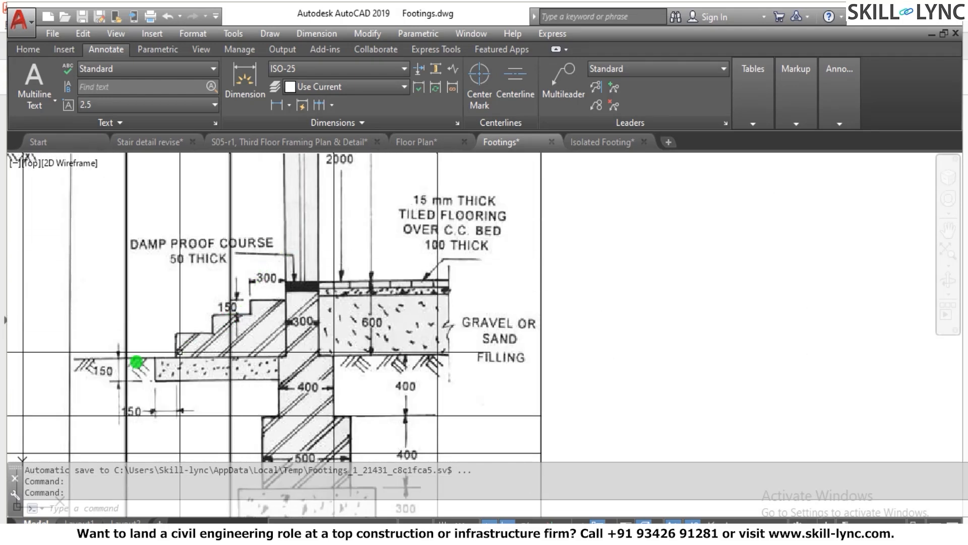
scroll(280, 321, "down", 3)
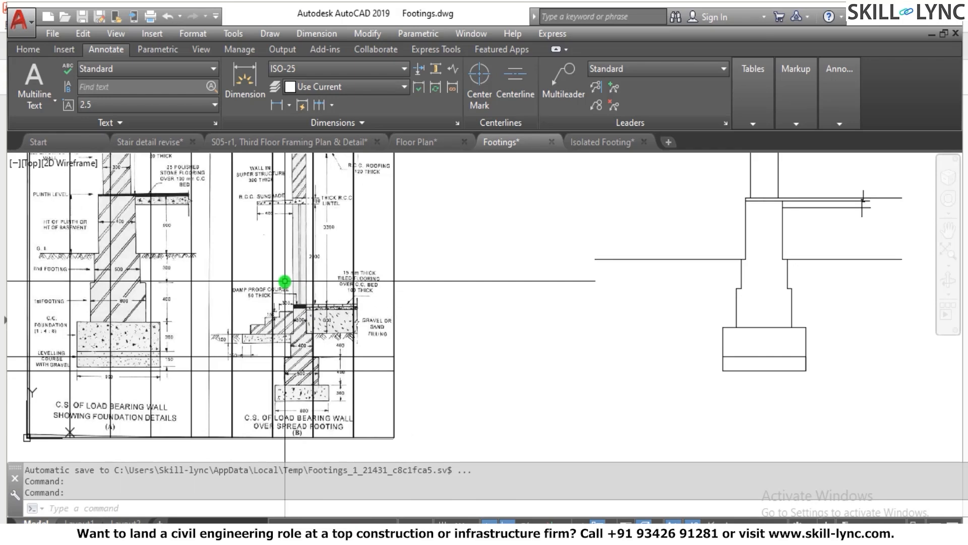
scroll(109, 250, "down", 3)
scroll(136, 241, "up", 5)
scroll(189, 254, "down", 4)
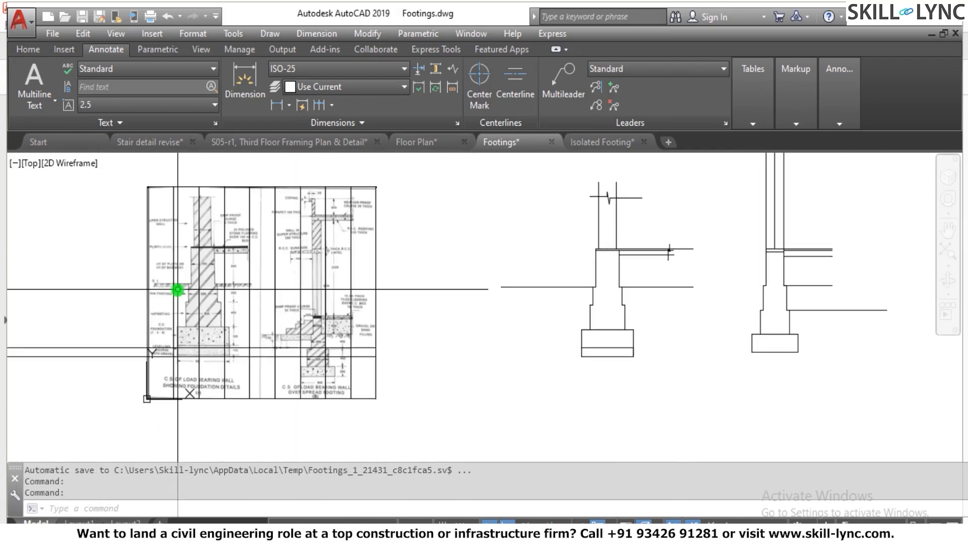
scroll(177, 297, "up", 5)
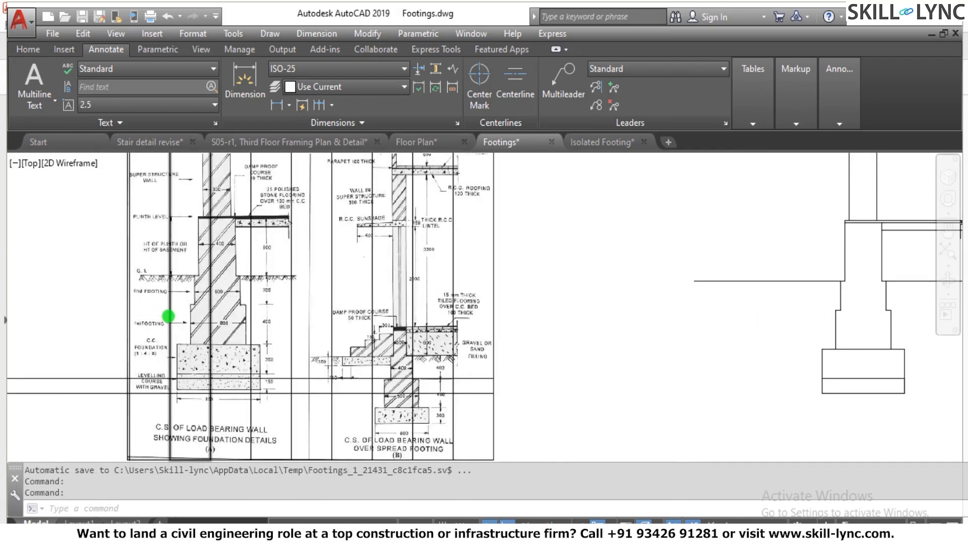
scroll(171, 313, "down", 4)
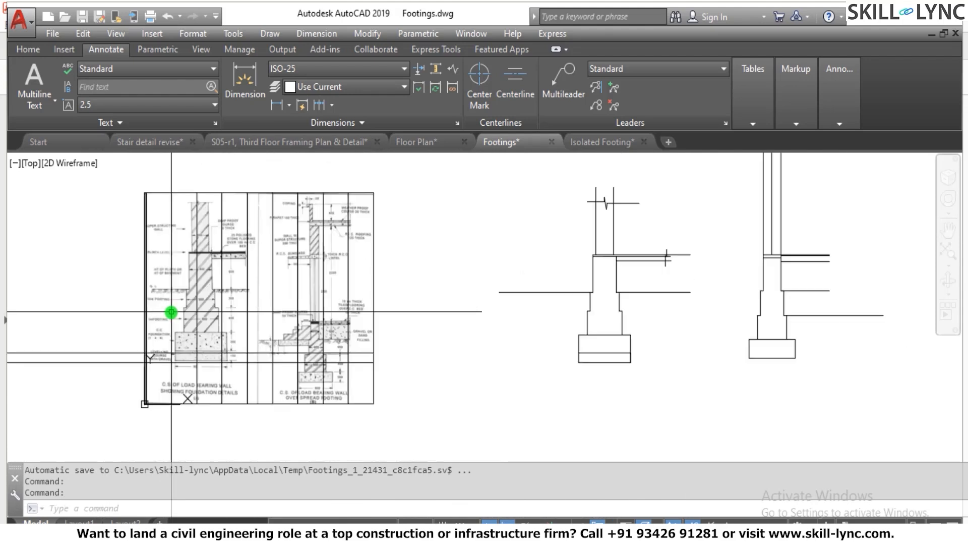
scroll(634, 316, "up", 4)
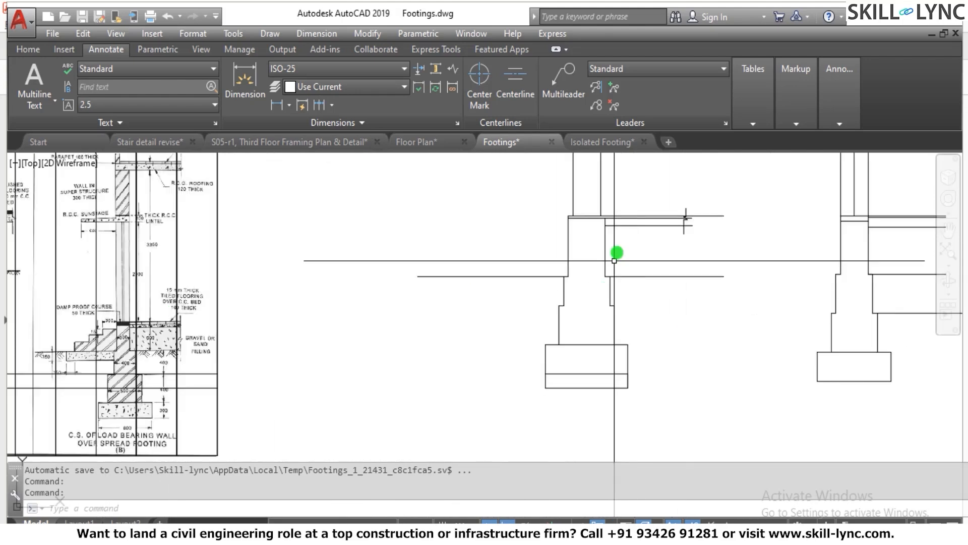
Step: Compare the reference section showing foundation details, its footing widths, depths and labels, with the redrawn wall footing outline
scroll(502, 282, "down", 2)
scroll(81, 288, "up", 4)
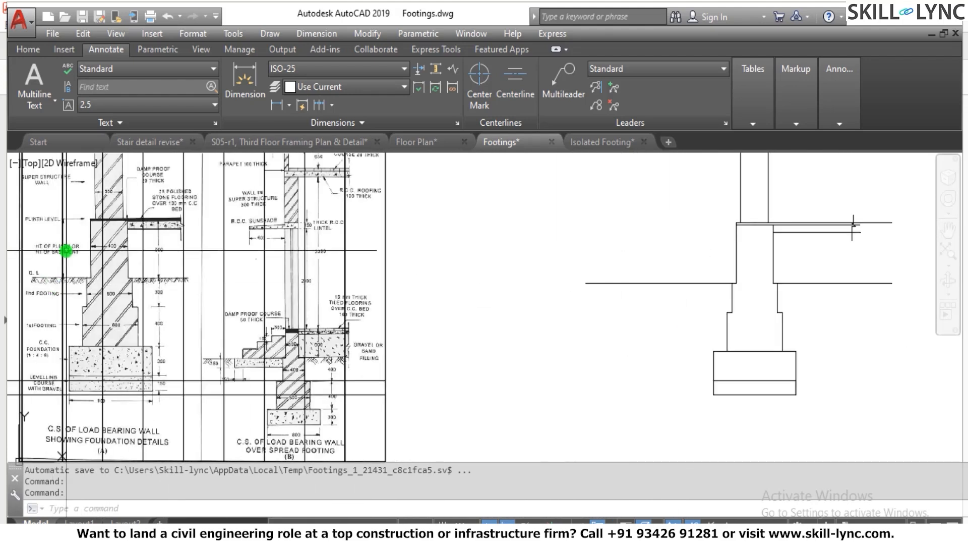
scroll(65, 288, "down", 2)
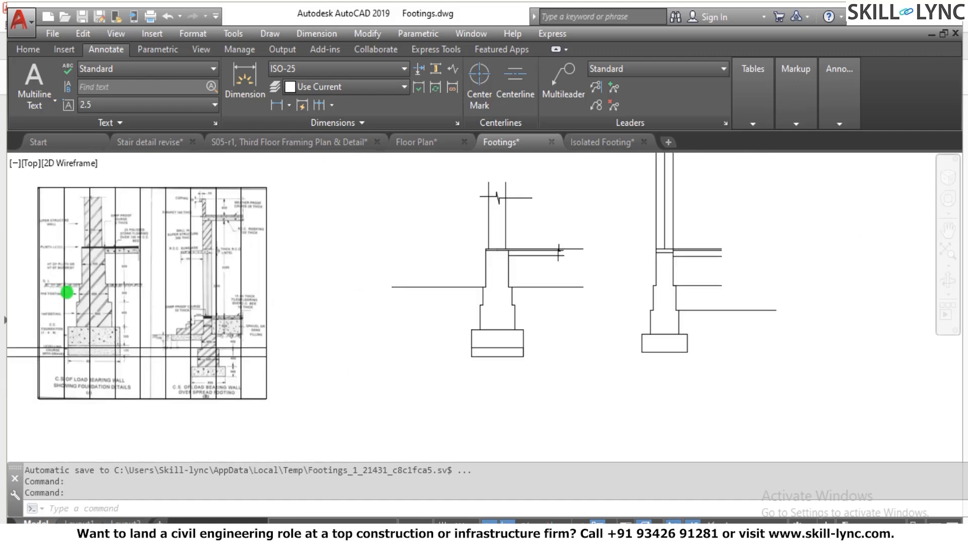
scroll(264, 263, "down", 1)
scroll(295, 275, "up", 4)
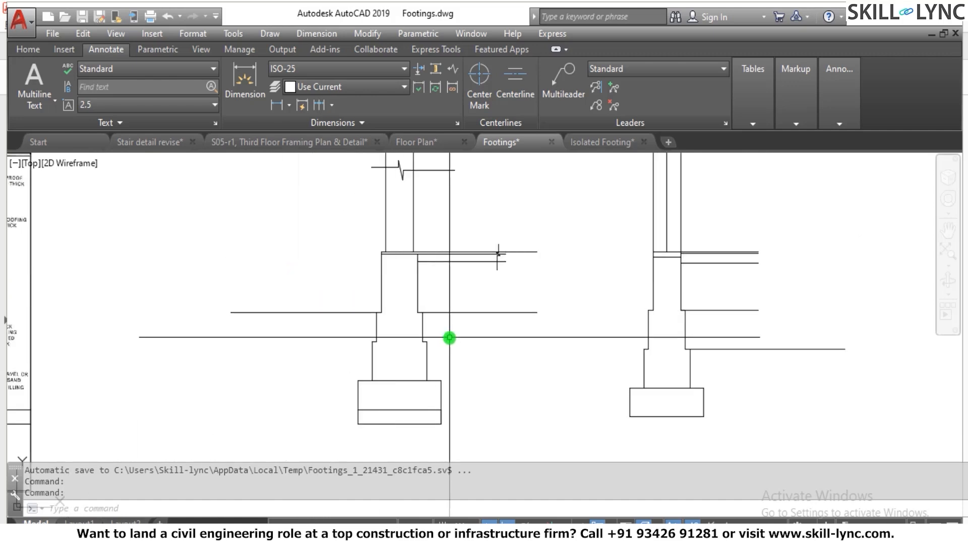
scroll(449, 337, "down", 4)
scroll(217, 348, "up", 2)
scroll(156, 350, "up", 2)
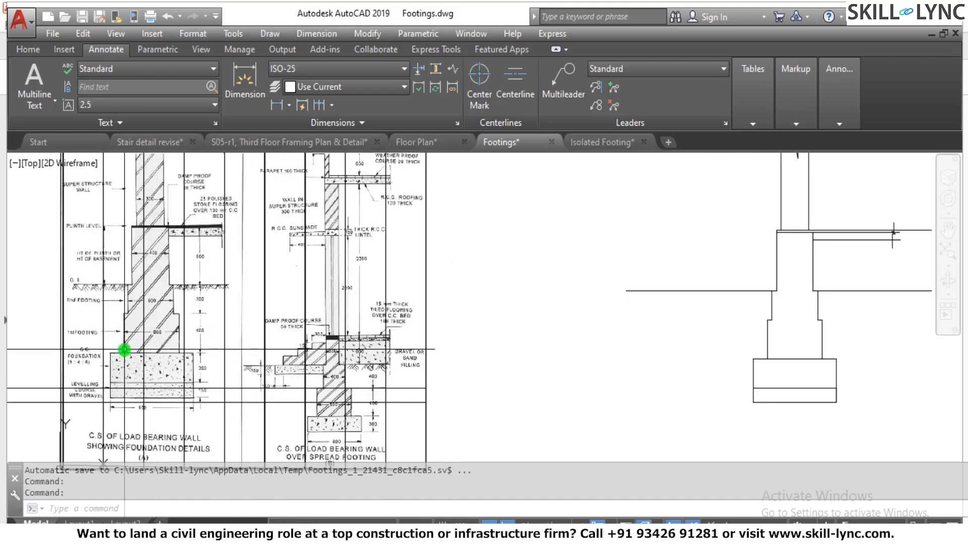
scroll(169, 339, "up", 2)
scroll(169, 340, "down", 5)
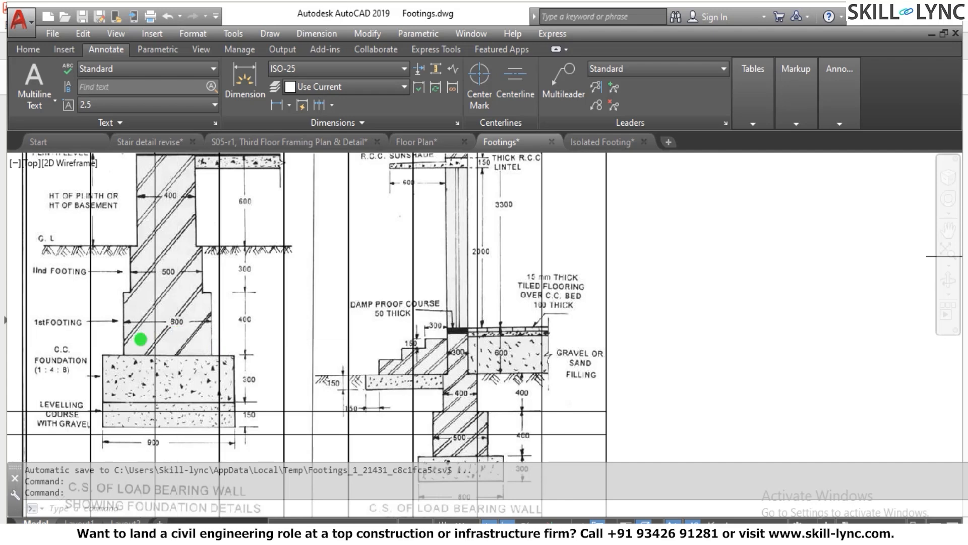
scroll(706, 283, "down", 2)
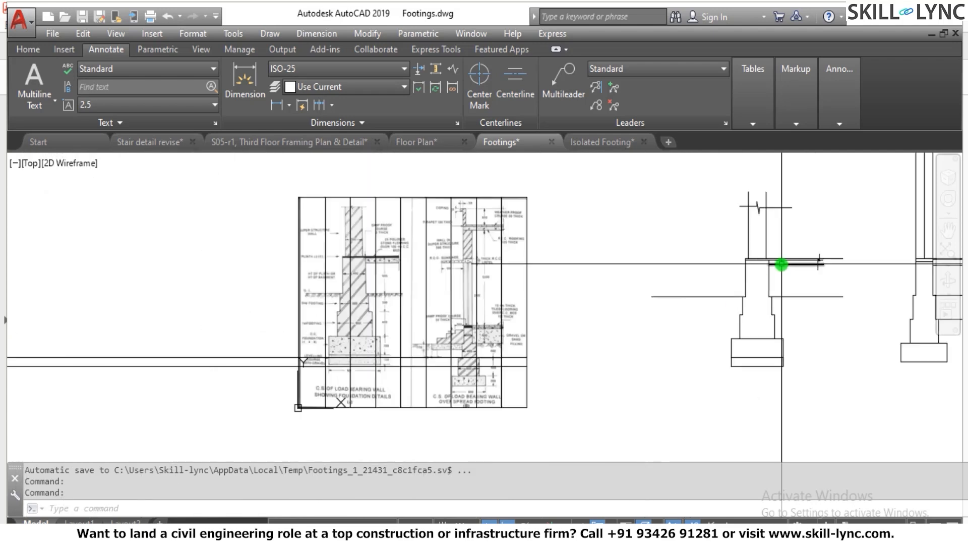
scroll(820, 263, "up", 2)
left_click(557, 91)
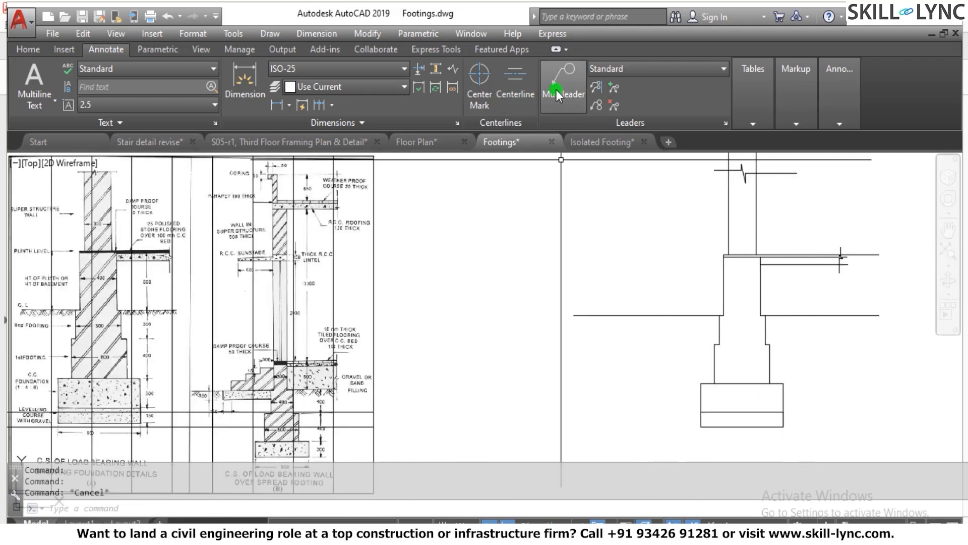
key("Escape")
key("Escape")
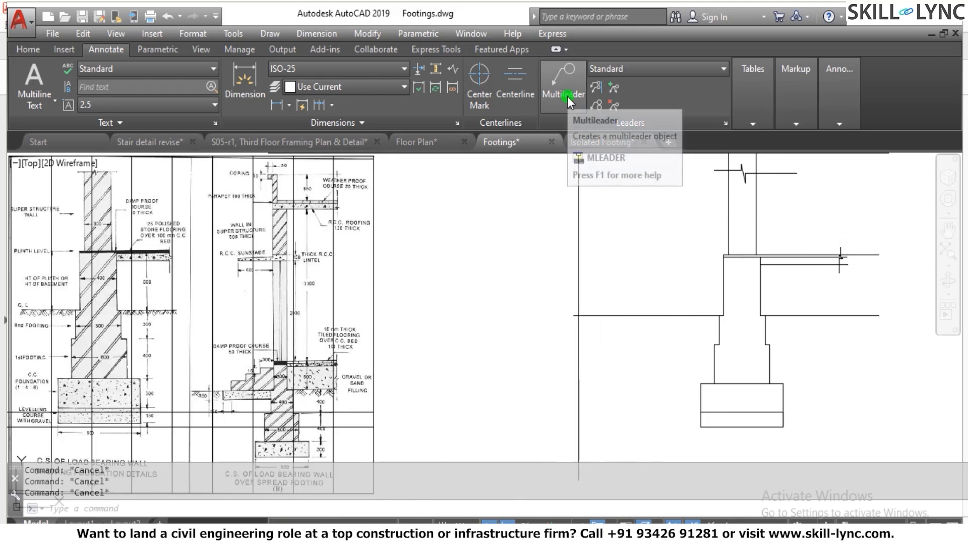
left_click(562, 103)
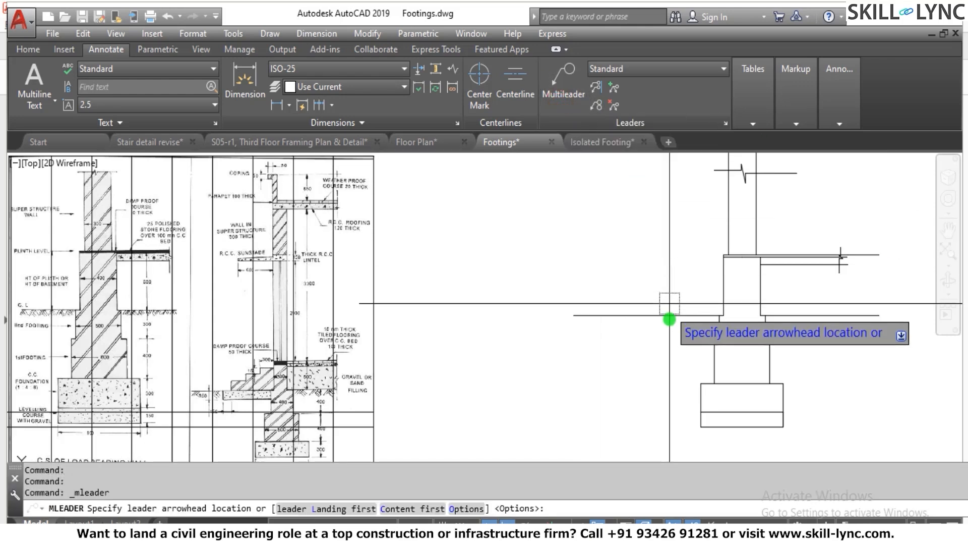
left_click(649, 317)
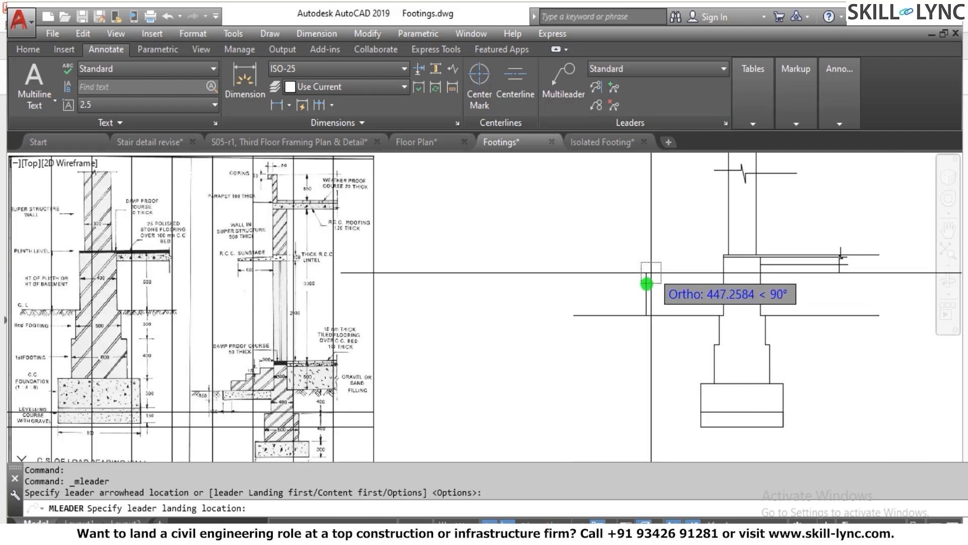
key("Escape")
key("Escape")
Step: Create a new dimension style named Custom-Times, based on ISO-25 and used for all dimensions, and continue to its settings
scroll(606, 276, "down", 2)
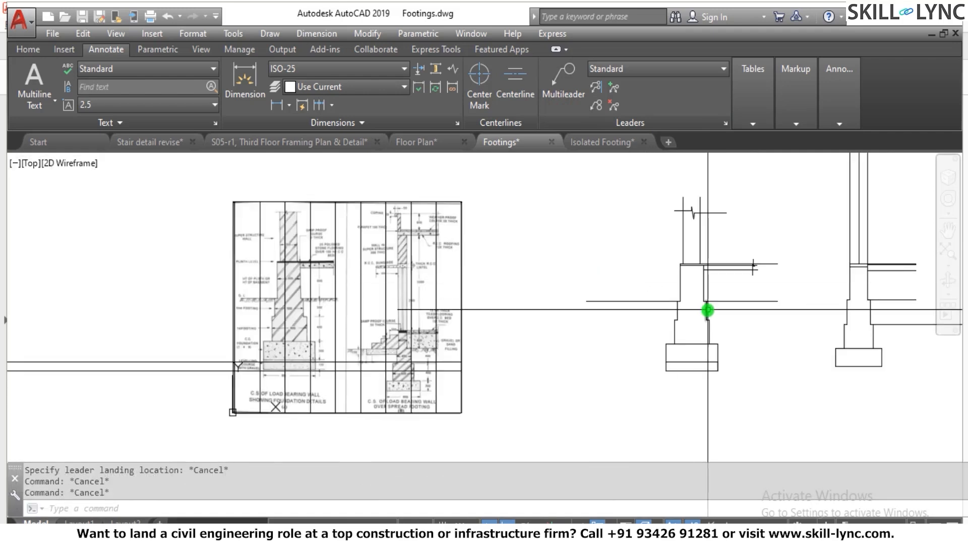
scroll(659, 296, "up", 4)
scroll(531, 323, "down", 2)
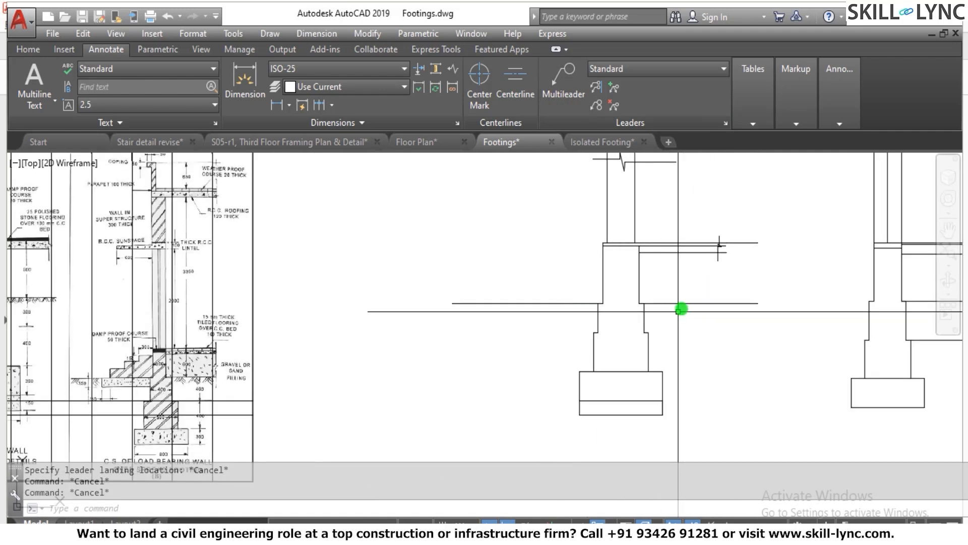
scroll(682, 307, "up", 2)
key("Escape")
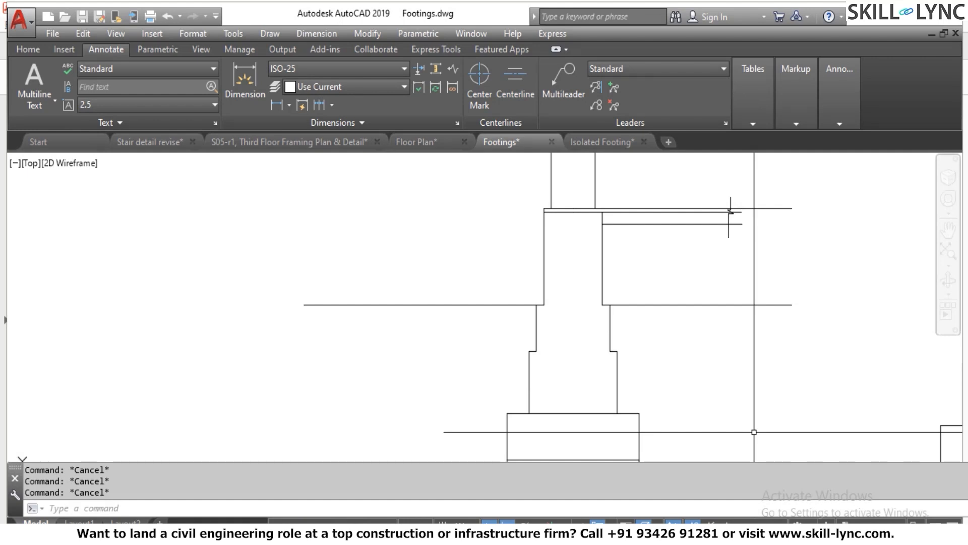
type("D")
key("Return")
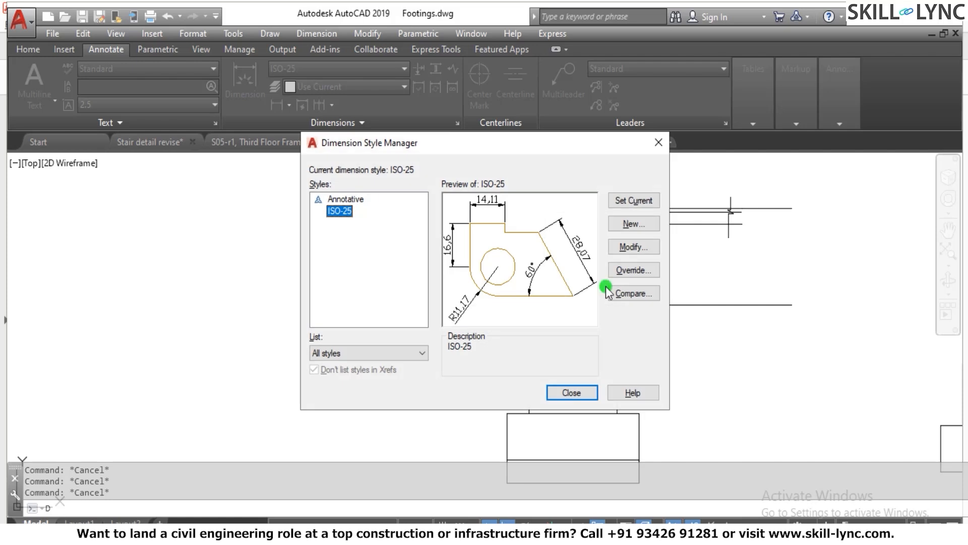
left_click(646, 227)
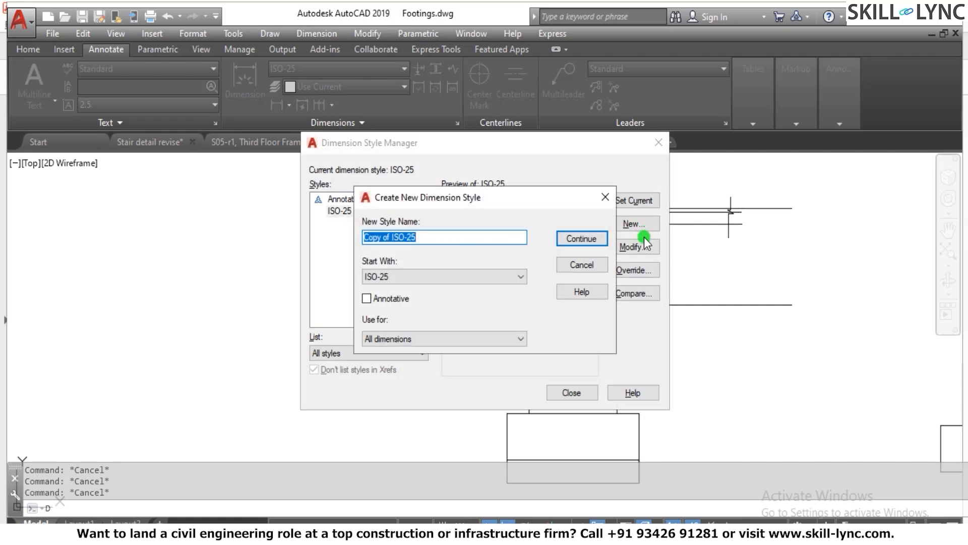
mouse_move(469, 534)
type("cU")
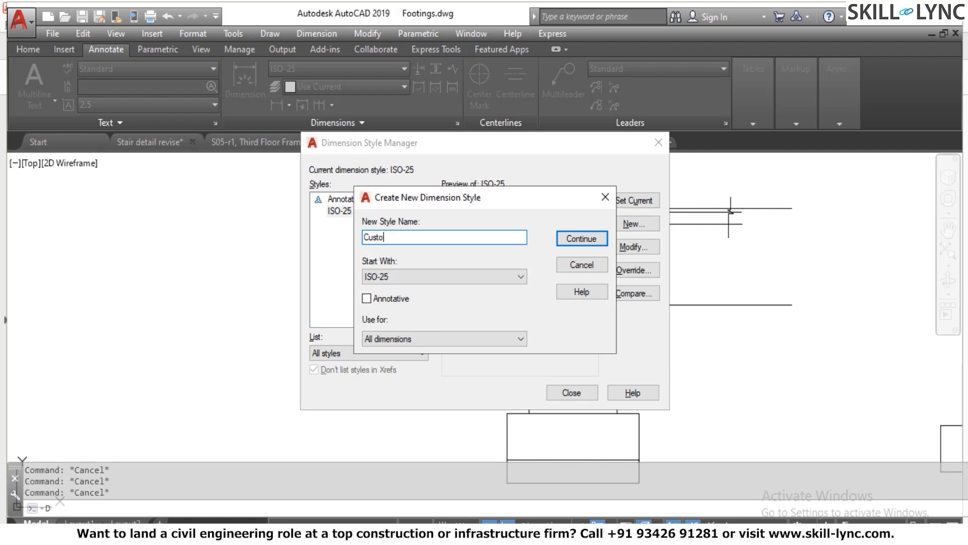
type("stom-Times")
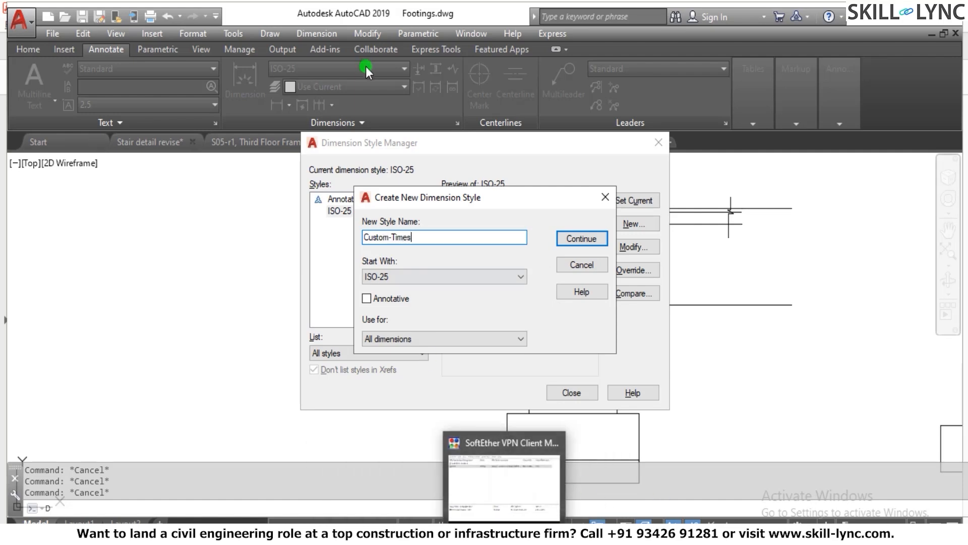
left_click(498, 199)
left_click(596, 244)
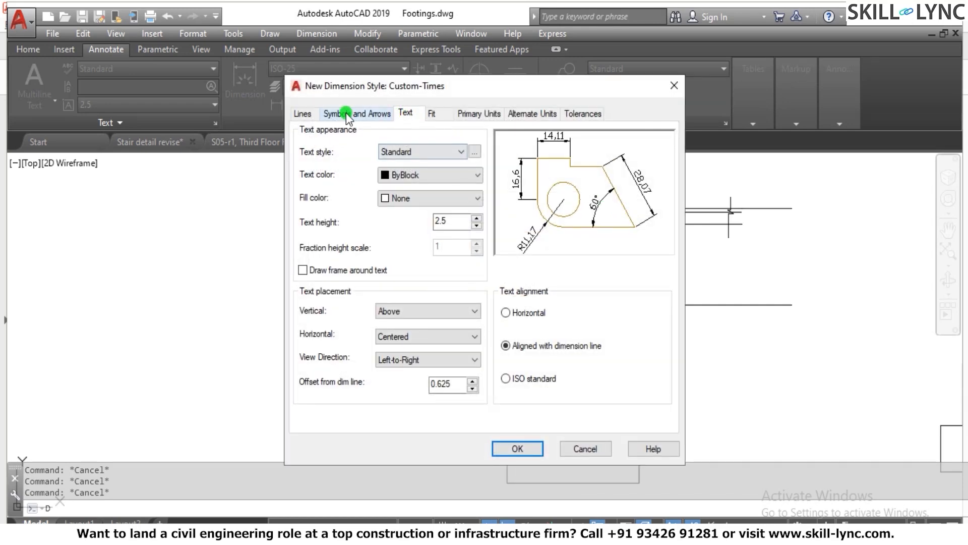
Step: Create a new text style named Times from within the Custom-Times dimension style's text settings
left_click(347, 114)
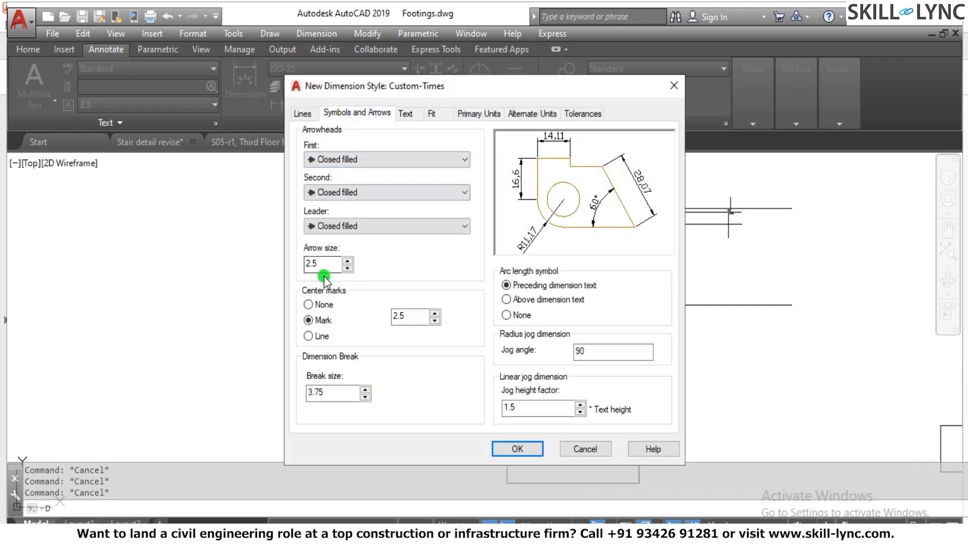
left_click(409, 114)
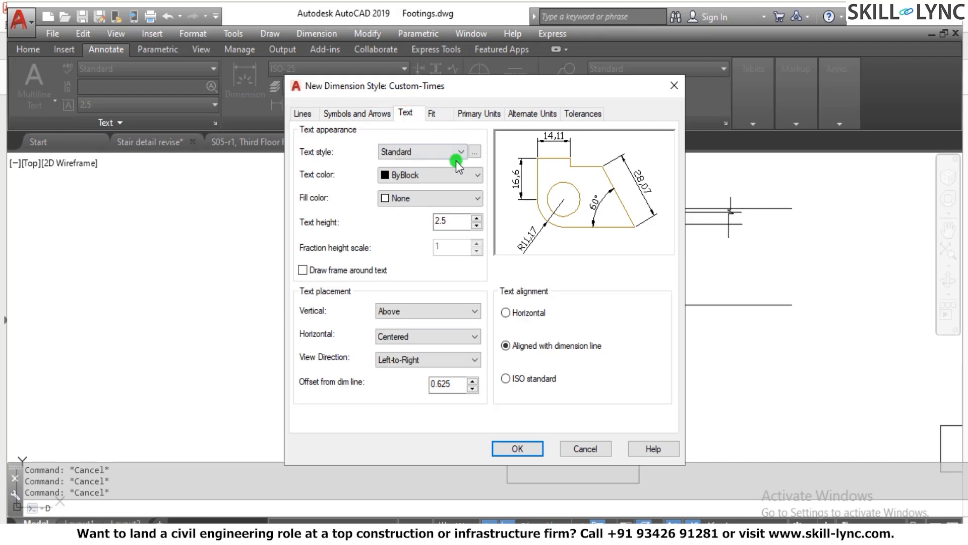
left_click(474, 152)
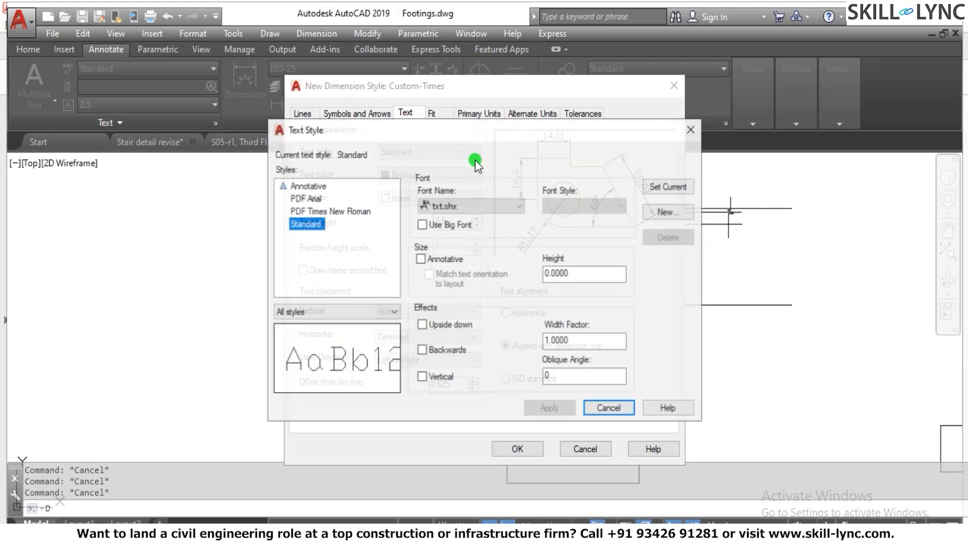
left_click(659, 216)
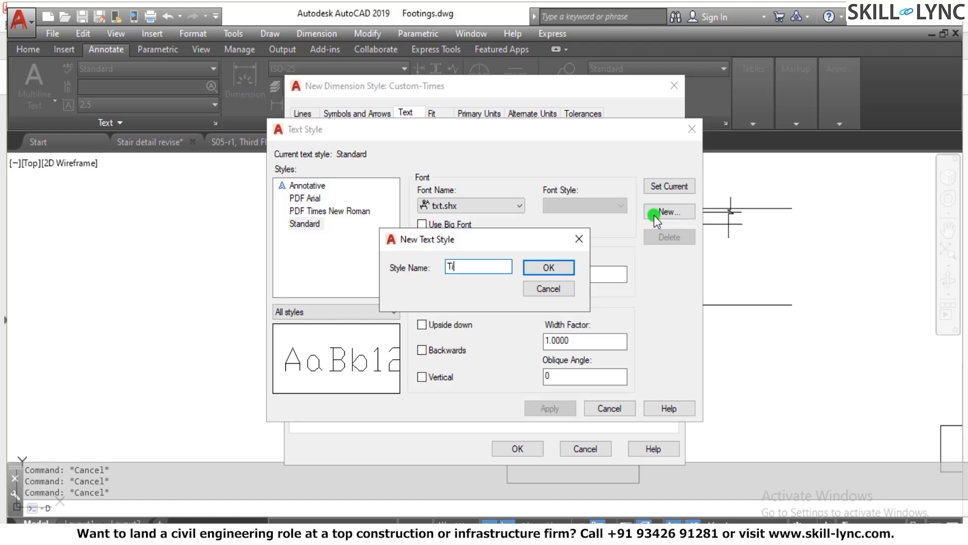
type("Times")
left_click(552, 272)
Step: Assign the Times New Roman font to the Times text style and make it the current text style, saving the changes
left_click(467, 201)
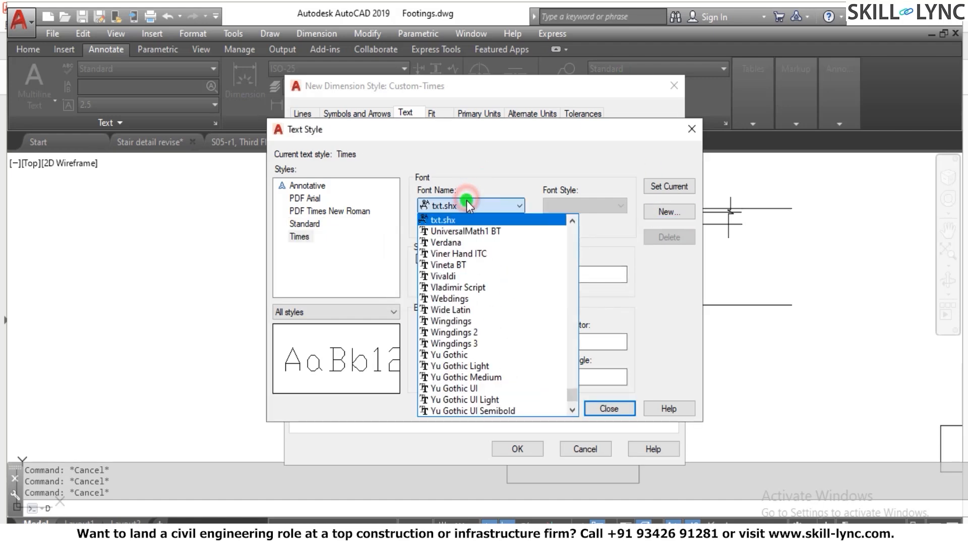
key("t")
key("t")
key("t")
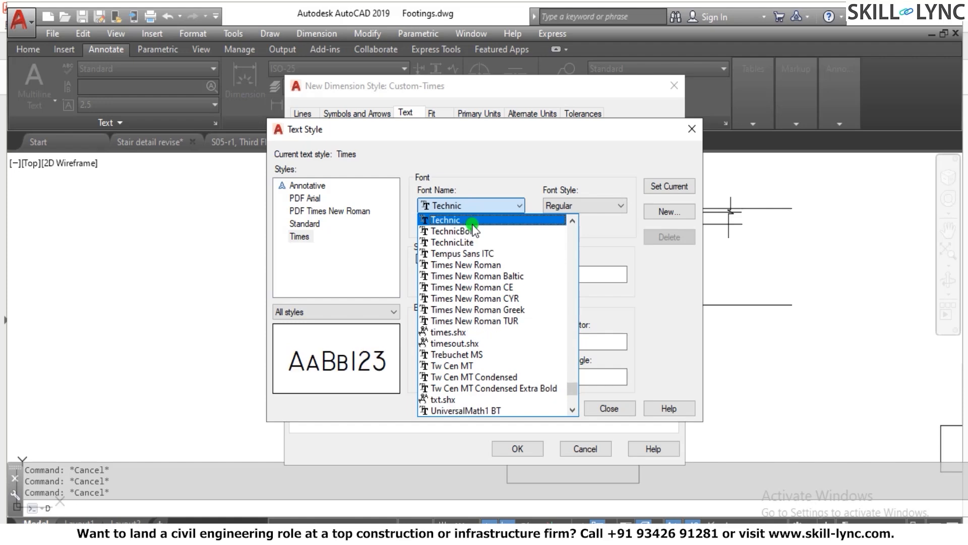
key("t")
key("t")
key("t")
key("t")
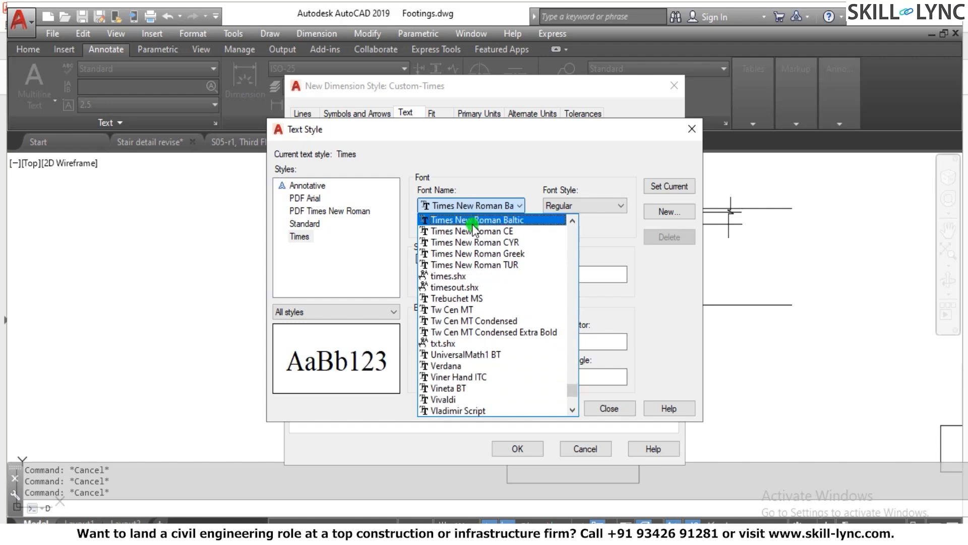
key("t")
key("t")
key("t")
key("t")
key("t")
key("t")
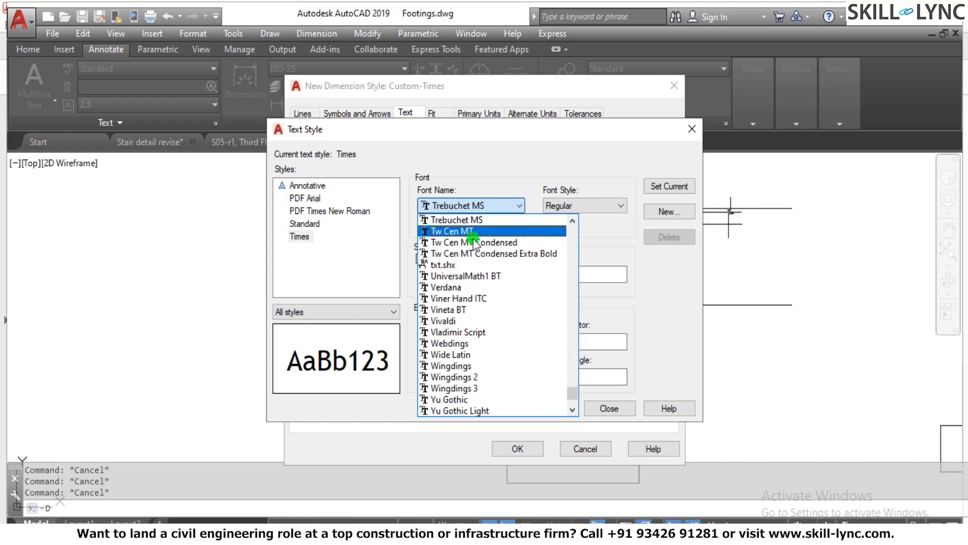
key("t")
key("t")
key("t")
key("t")
key("t")
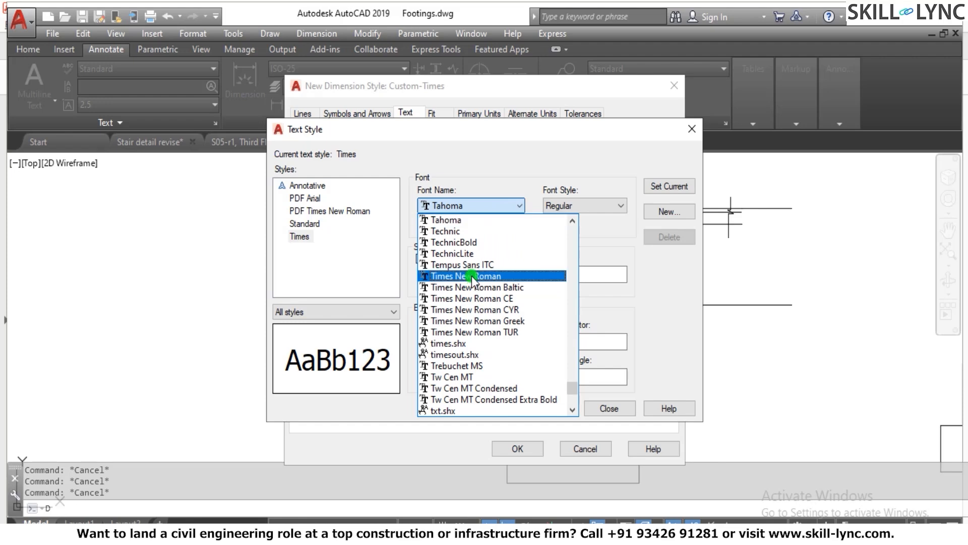
left_click(481, 277)
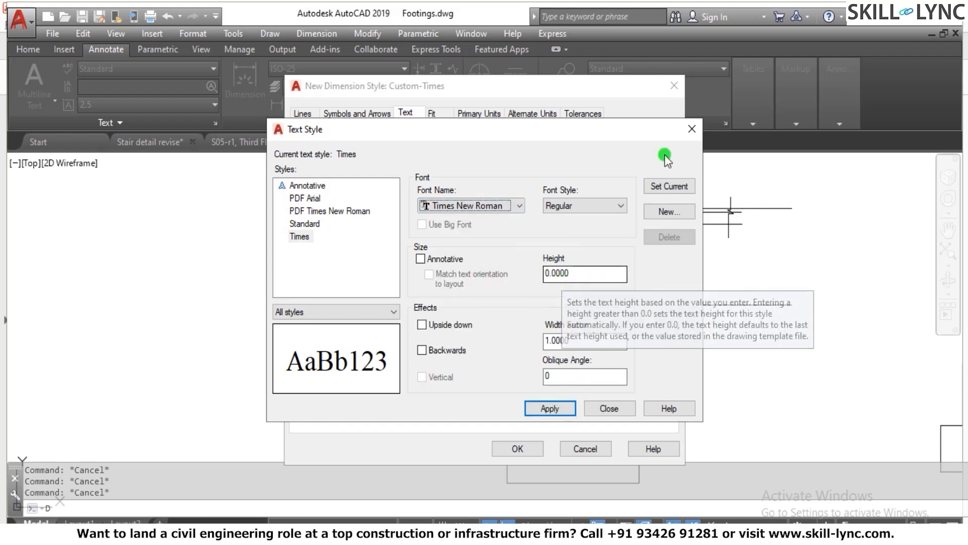
left_click(660, 190)
left_click(496, 312)
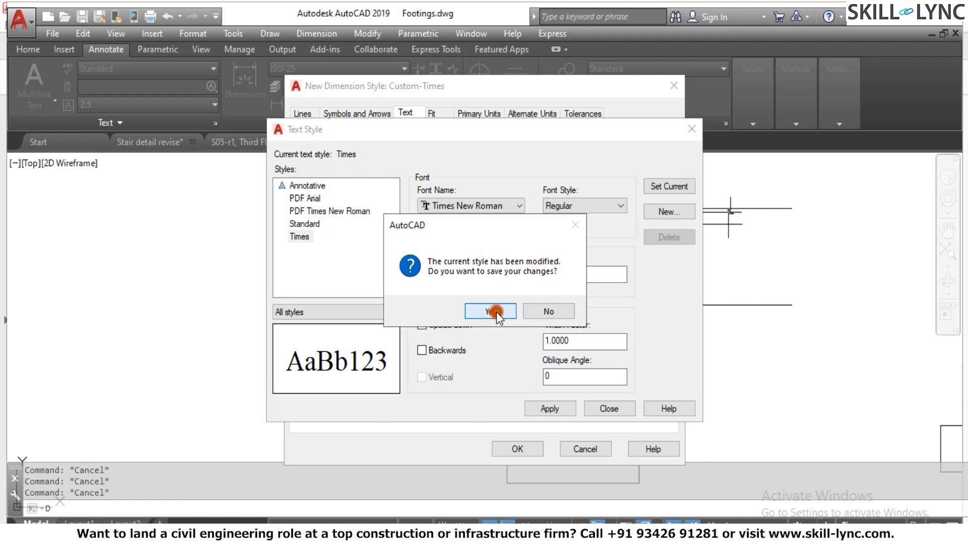
left_click(608, 409)
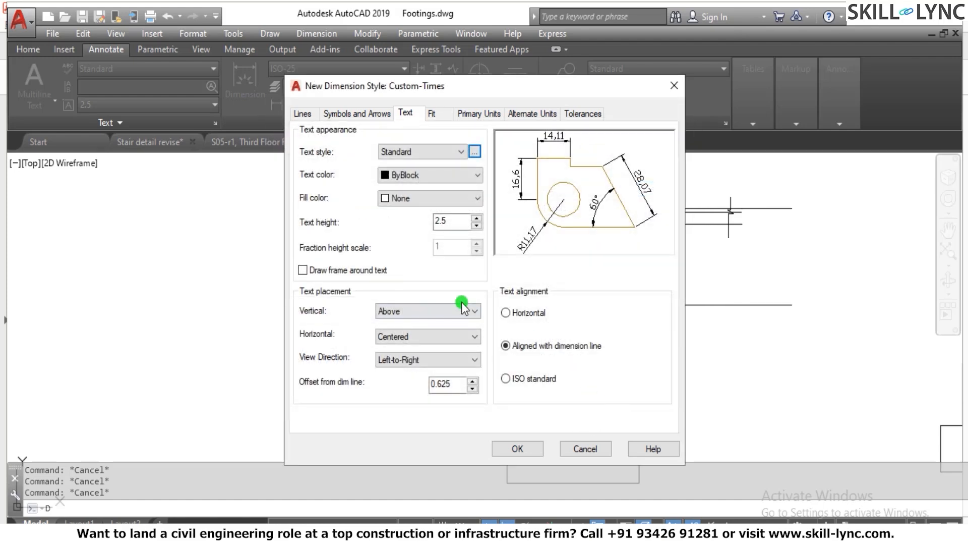
Step: Set the overall scale for the Custom-Times style's dimension features to 50
left_click(436, 117)
left_click(635, 315)
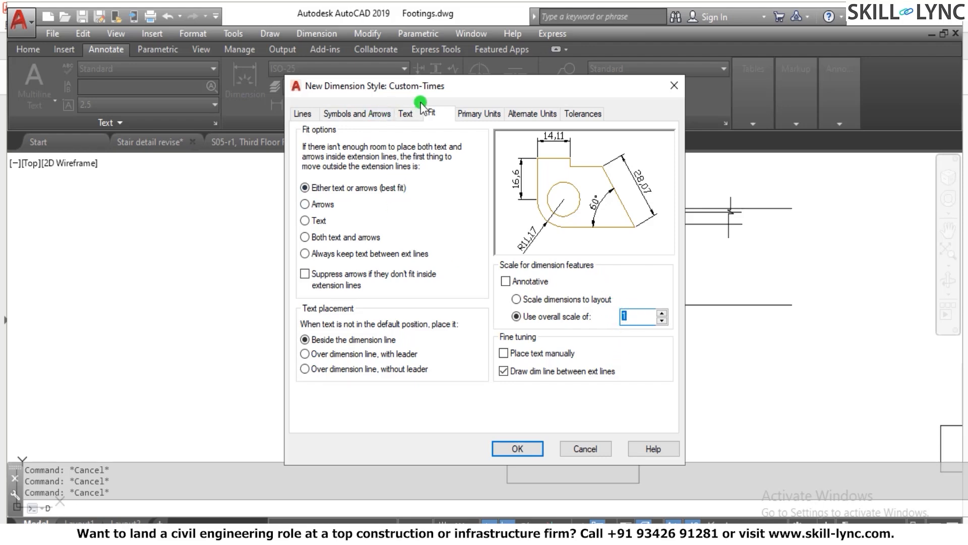
left_click(407, 113)
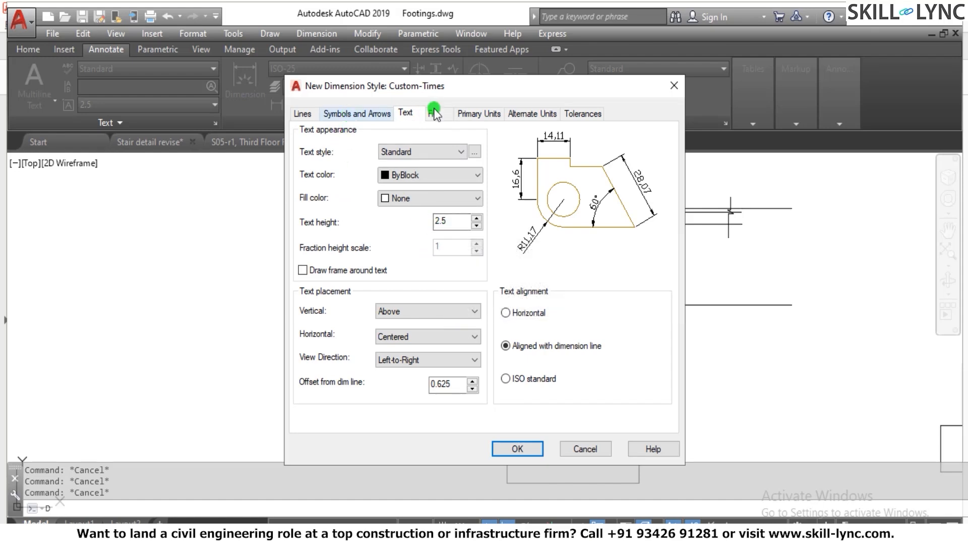
left_click(358, 114)
left_click(437, 112)
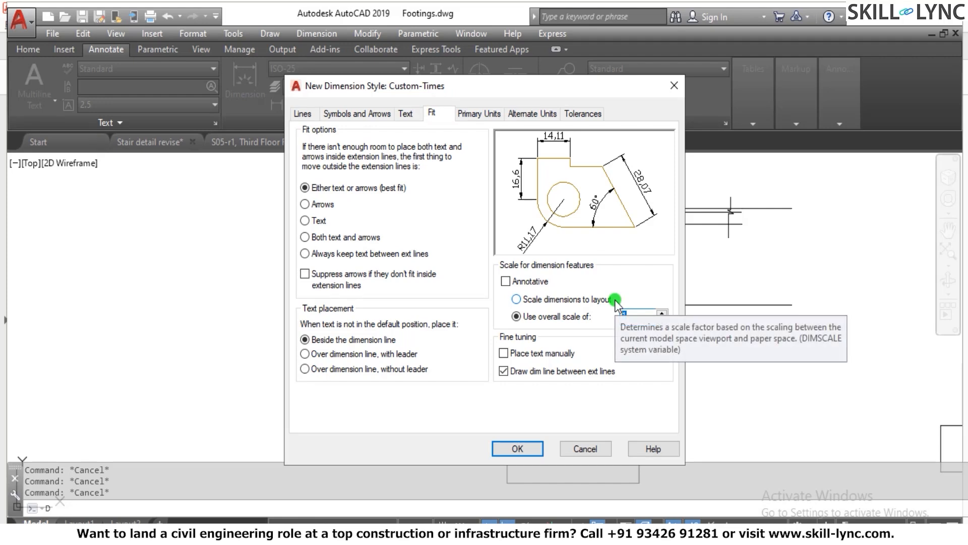
type("50")
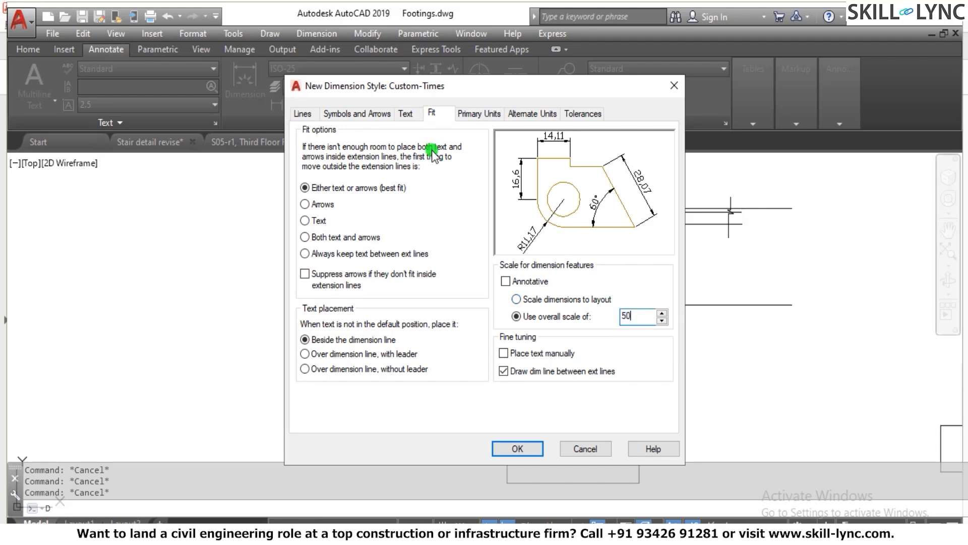
left_click(406, 114)
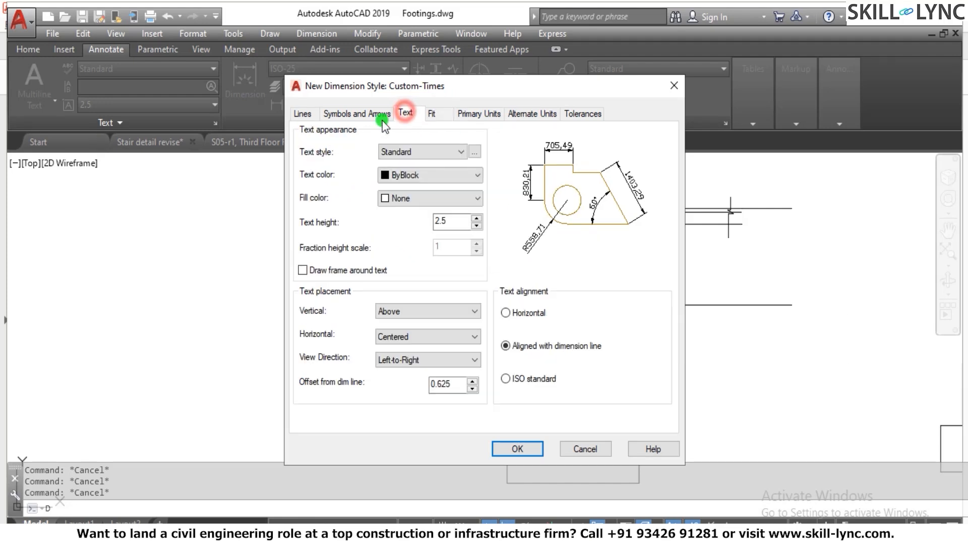
Step: Set the Custom-Times style's linear dimension precision to 0, save the style and close the Dimension Style Manager
left_click(381, 113)
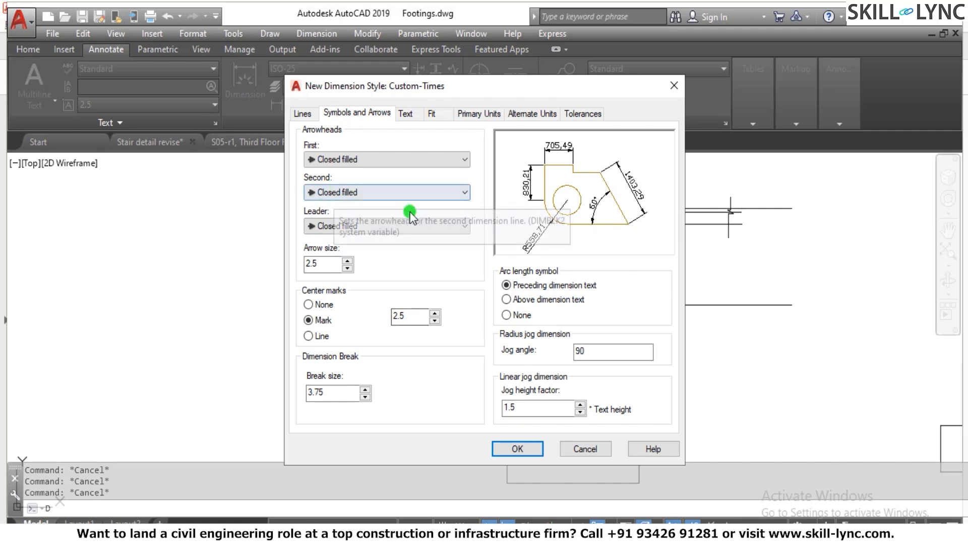
double_click(327, 263)
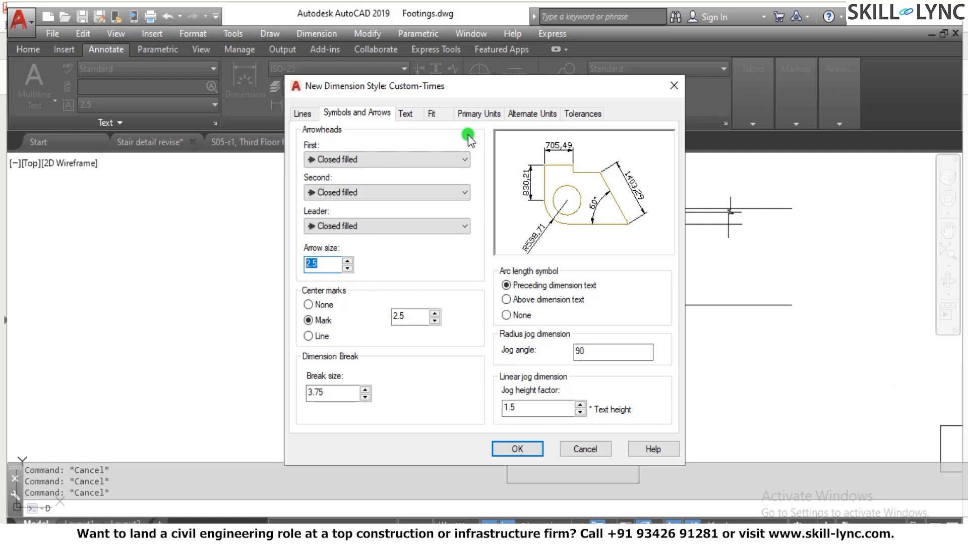
left_click(474, 114)
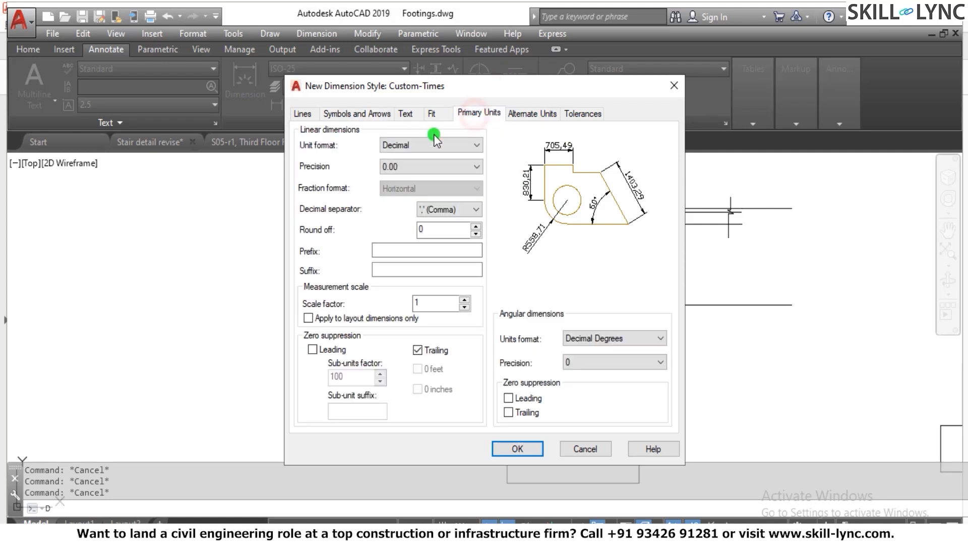
left_click(414, 160)
left_click(409, 180)
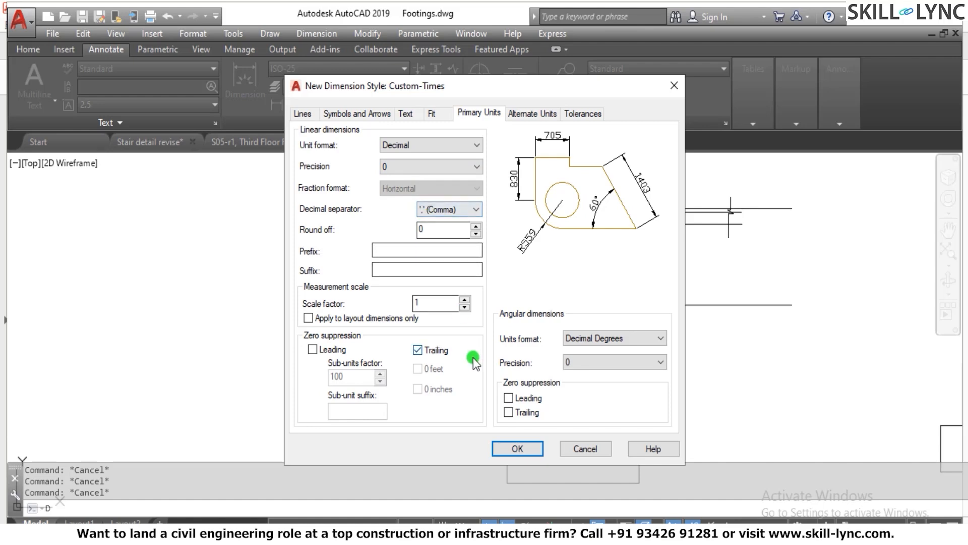
left_click(507, 449)
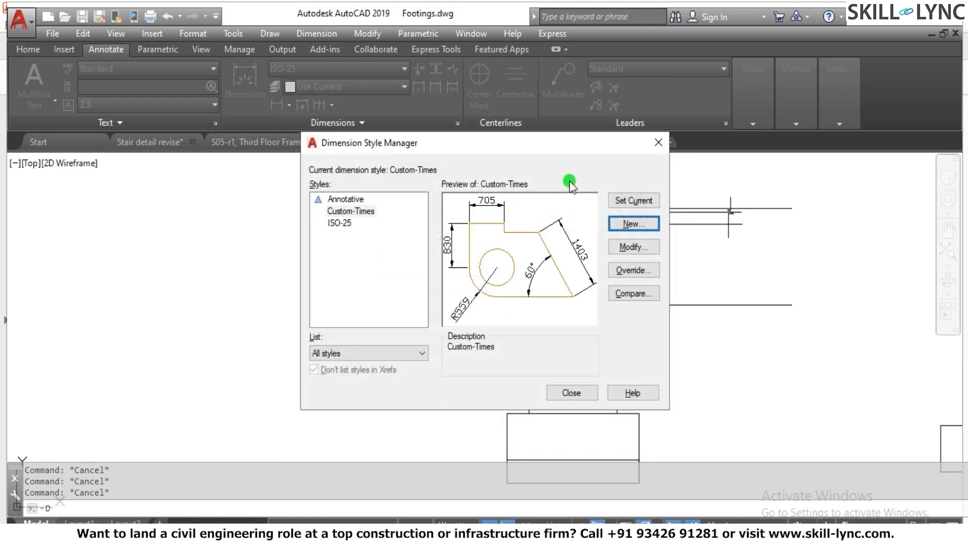
left_click(562, 388)
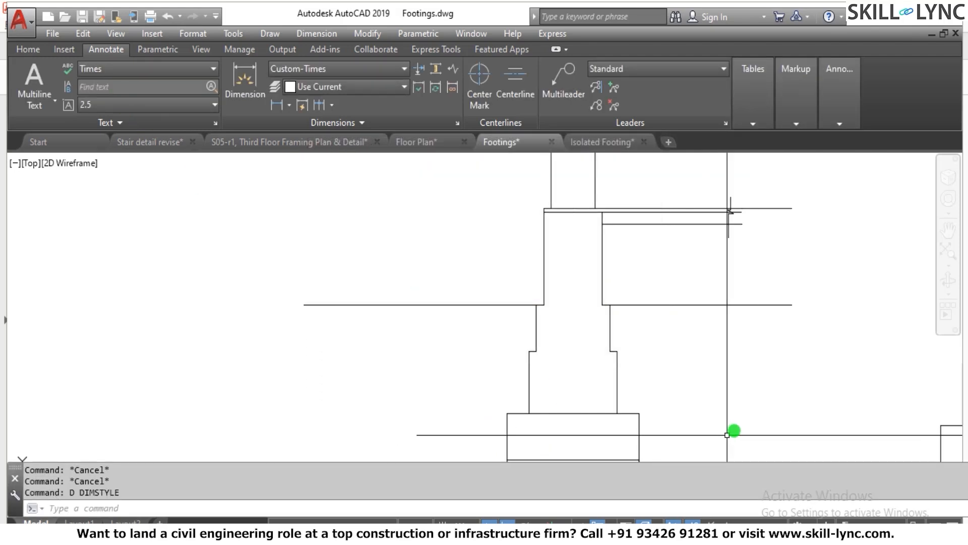
key("Escape")
Step: Examine the reference wall sections' foundation depths and widths and compare them with the drawn footing sections
scroll(580, 353, "down", 3)
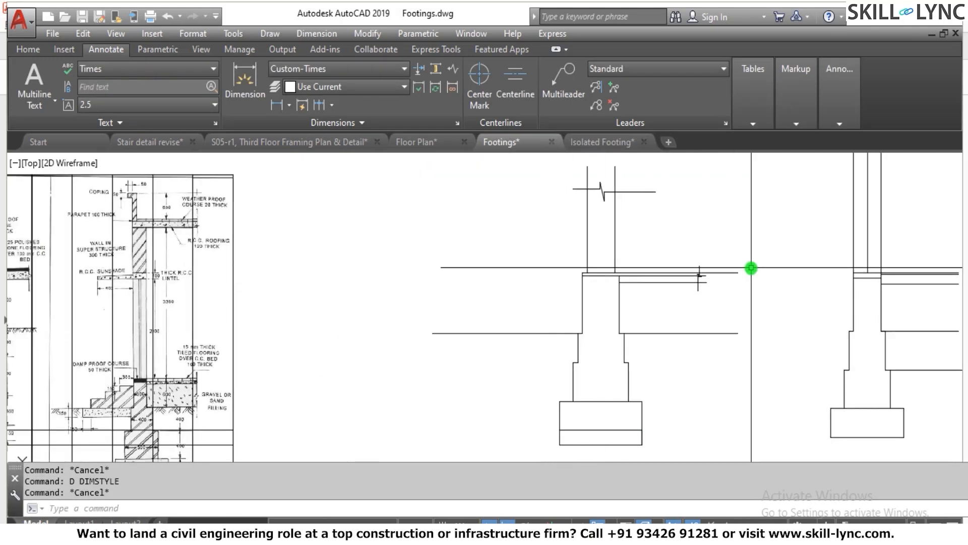
scroll(625, 264, "up", 3)
scroll(555, 284, "down", 3)
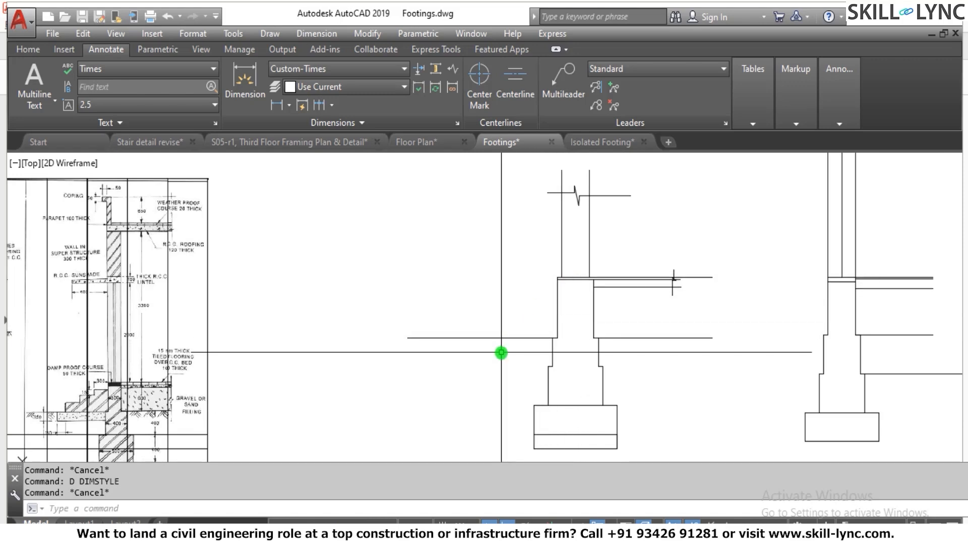
key("Escape")
scroll(511, 317, "down", 2)
scroll(510, 404, "up", 2)
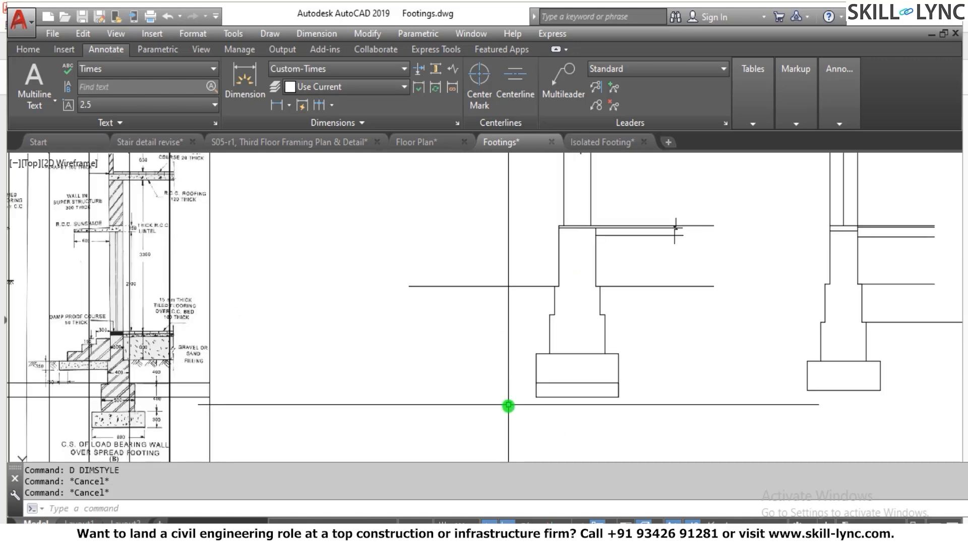
scroll(626, 350, "up", 2)
scroll(625, 380, "down", 4)
scroll(208, 390, "up", 5)
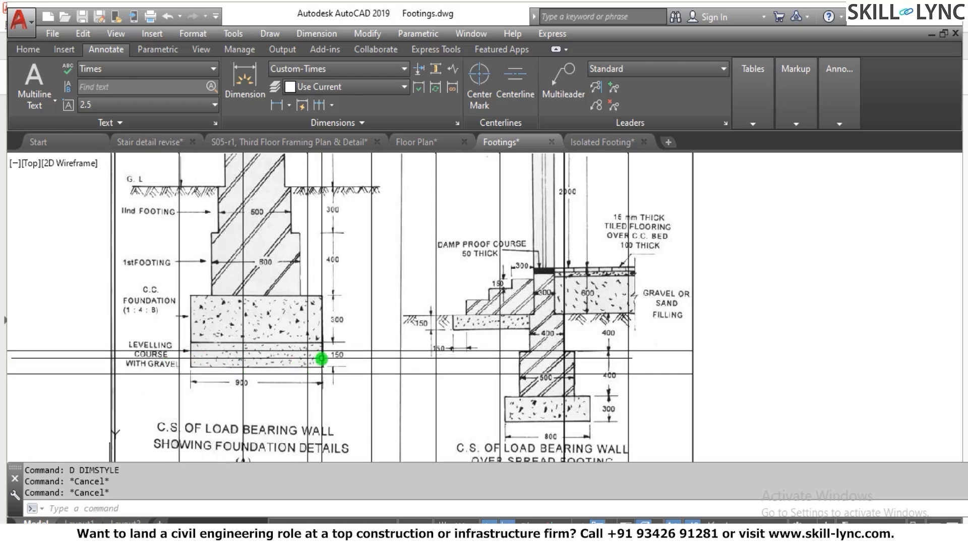
scroll(266, 350, "down", 2)
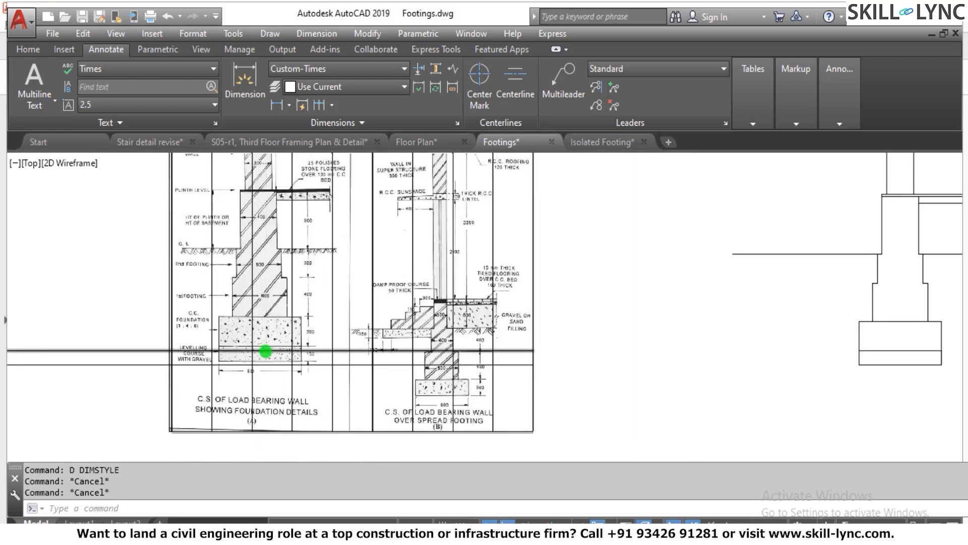
scroll(266, 350, "down", 2)
scroll(726, 337, "up", 2)
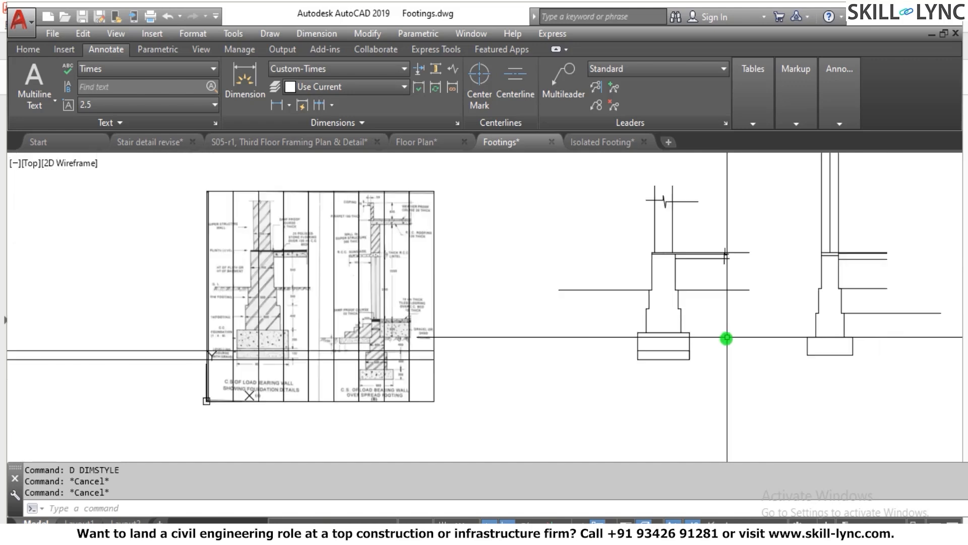
Step: Draw a horizontal reference line outward from the bottom-left corner of the first footing's levelling course
scroll(721, 343, "up", 2)
key("Escape")
type("l")
key("Return")
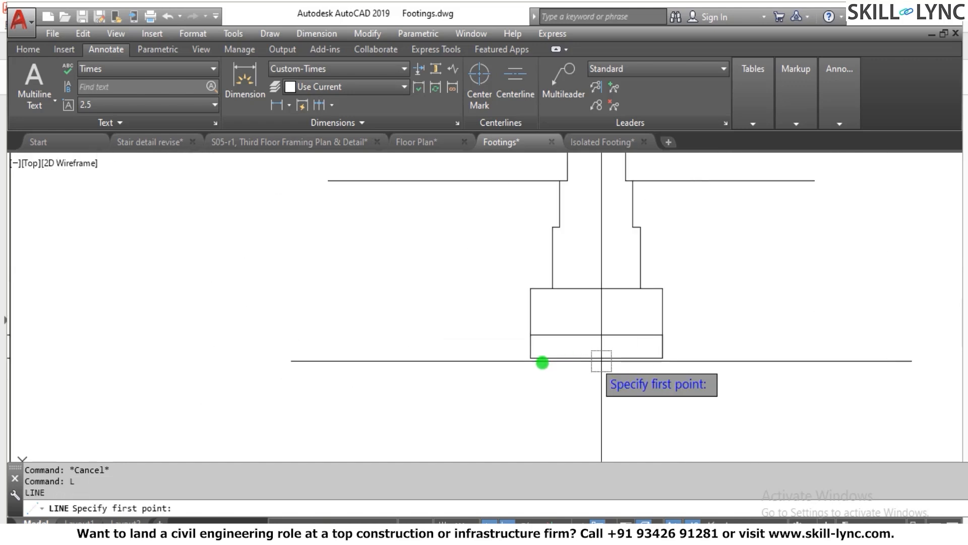
left_click(530, 358)
key("Escape")
key("Escape")
key("Escape")
scroll(546, 412, "down", 3)
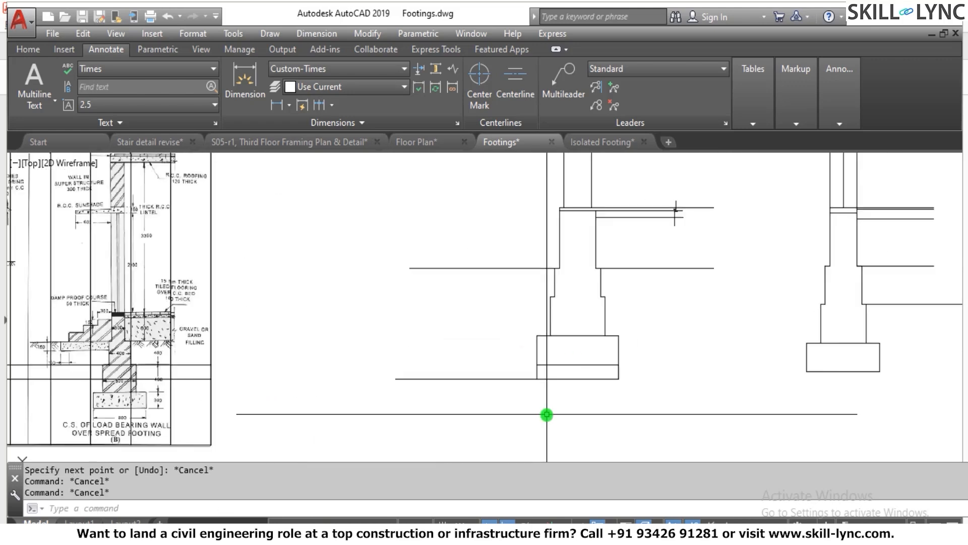
key("Escape")
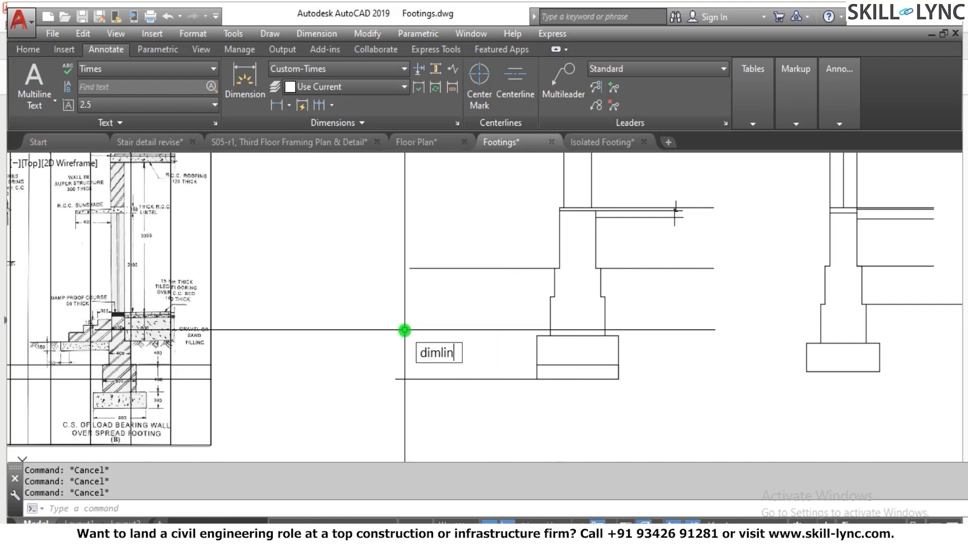
Step: Add a vertical linear dimension from the first section's ground line to the reference line at the footing base
type("dimlin")
key("Return")
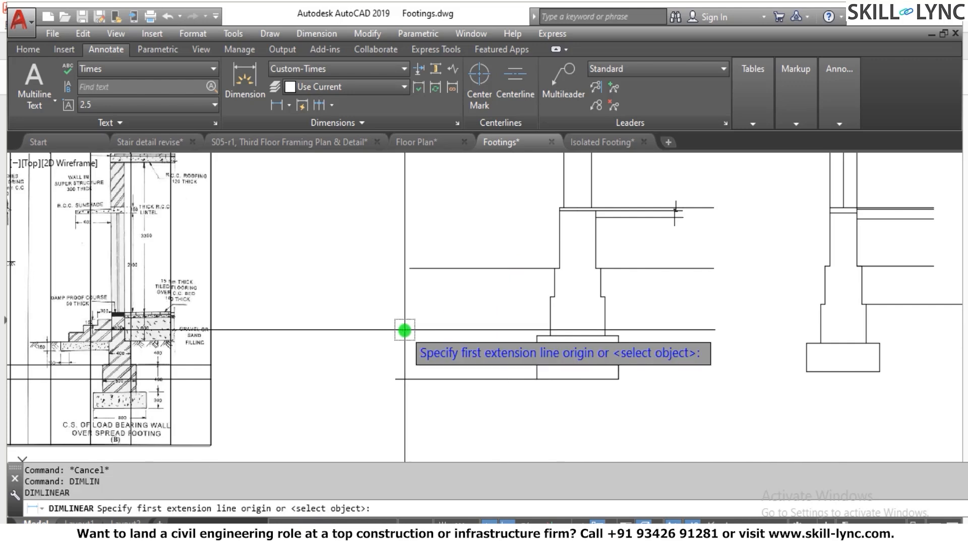
left_click(410, 268)
left_click(395, 378)
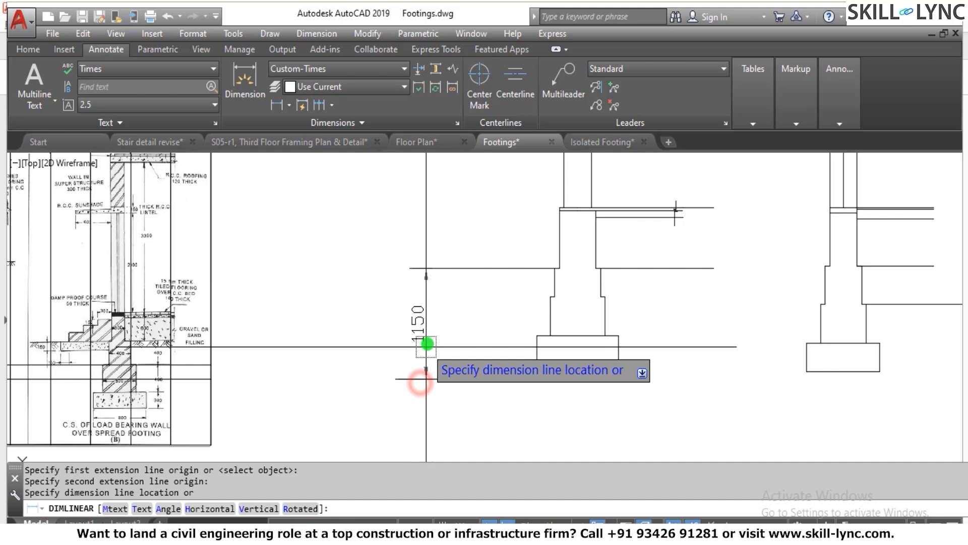
left_click(411, 322)
key("Escape")
key("Escape")
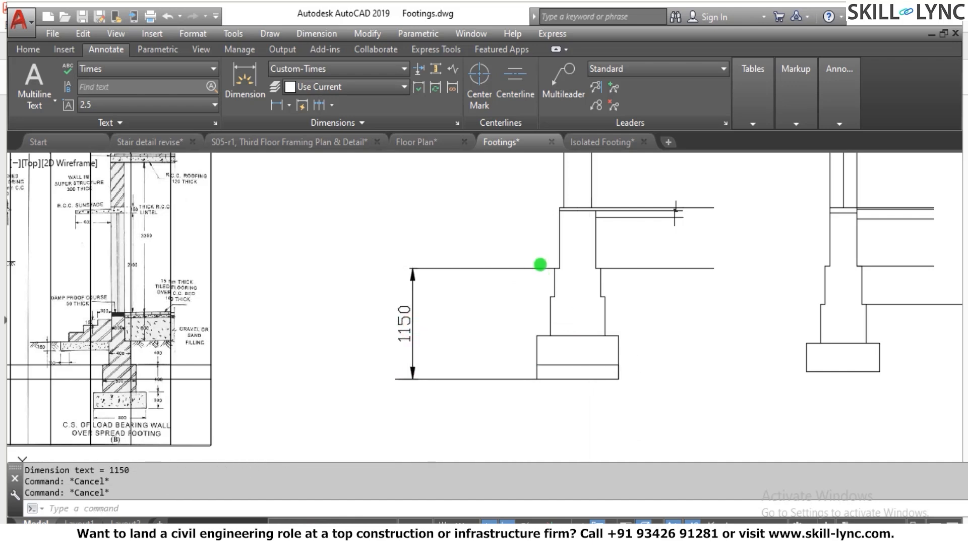
Step: Assign the Times text style to the Custom-Times dimension style, save it and make it the current dimension style
type("d")
key("Return")
left_click(634, 246)
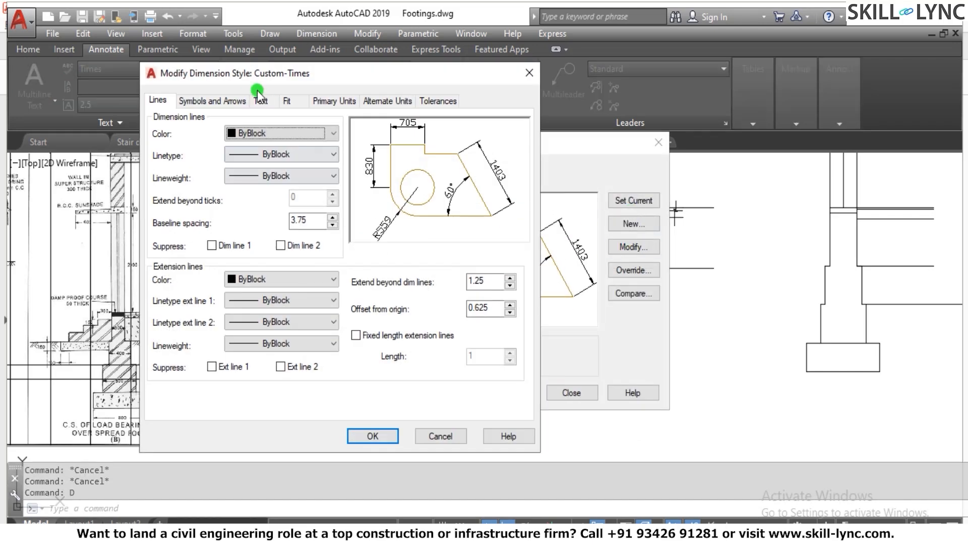
left_click(335, 100)
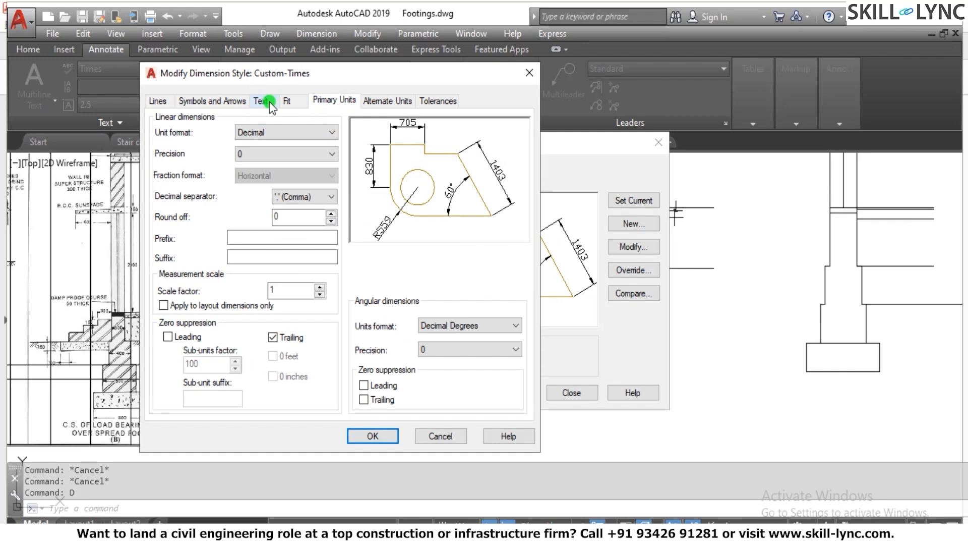
left_click(260, 100)
left_click(272, 139)
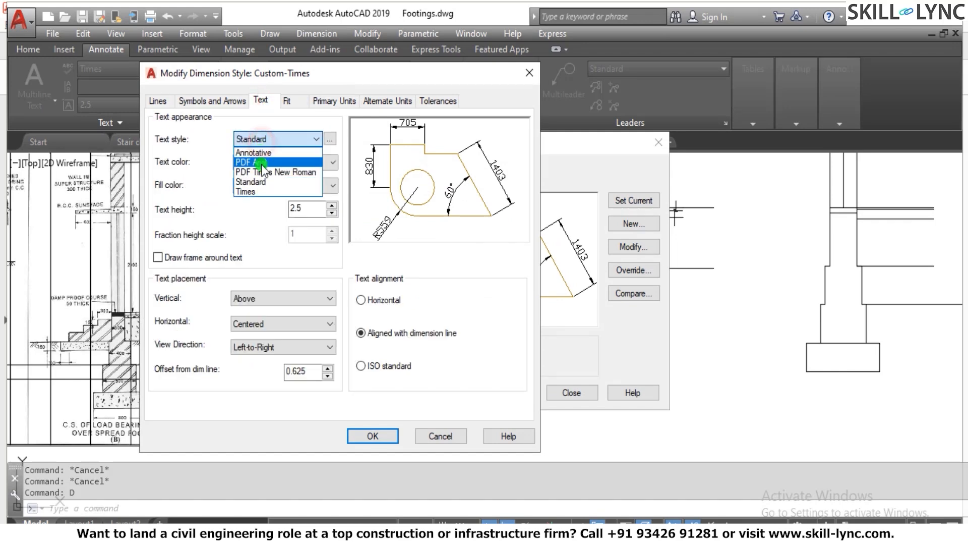
left_click(262, 191)
left_click(386, 436)
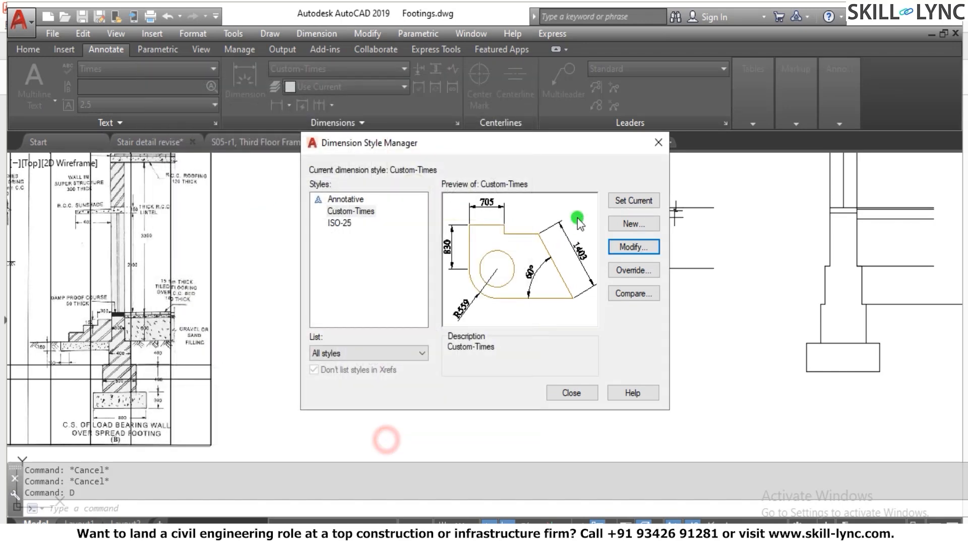
left_click(634, 200)
left_click(571, 392)
key("Escape")
key("Escape")
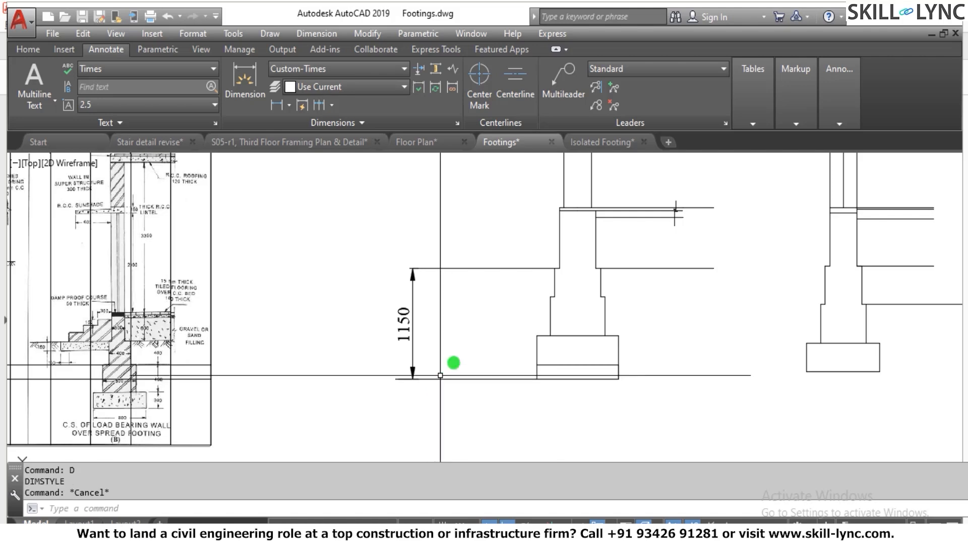
Step: Draw a horizontal reference line outward from the first section's right-hand footing step, ending about level with the ground line's end above
scroll(480, 355, "down", 2)
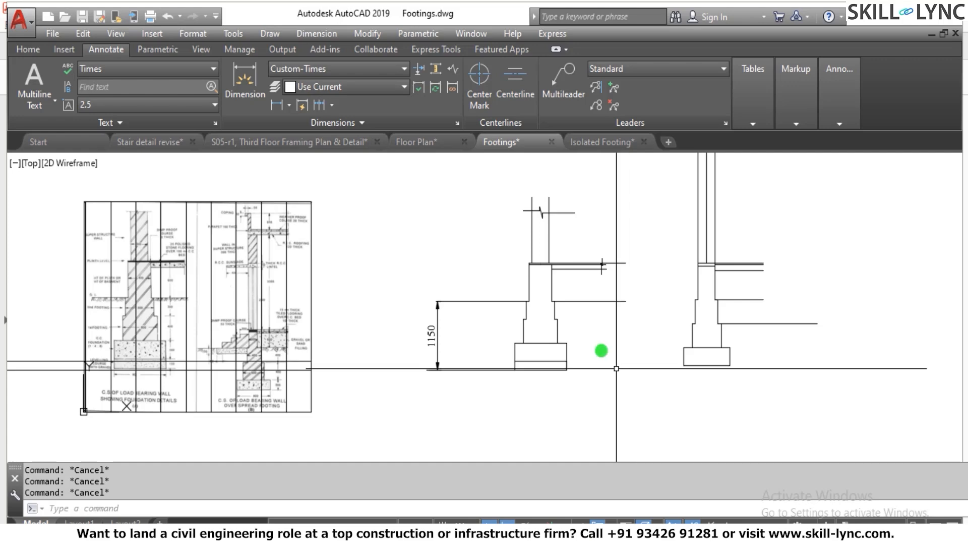
scroll(529, 290, "up", 2)
scroll(528, 290, "down", 2)
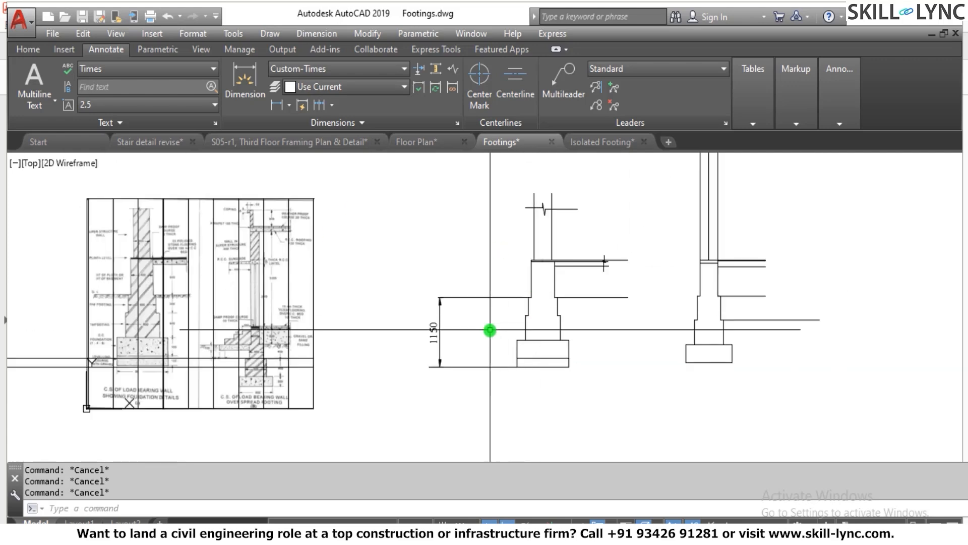
scroll(488, 330, "up", 2)
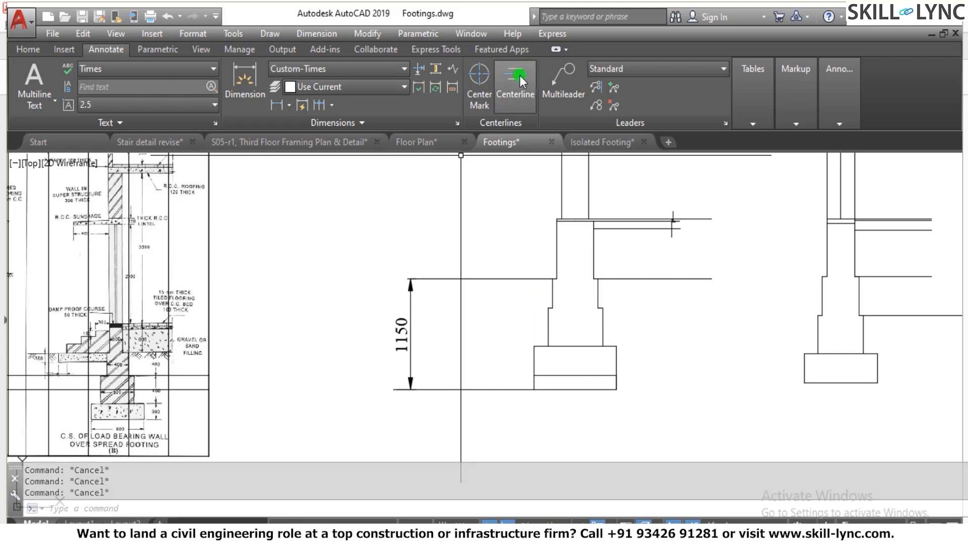
type("l")
key("Return")
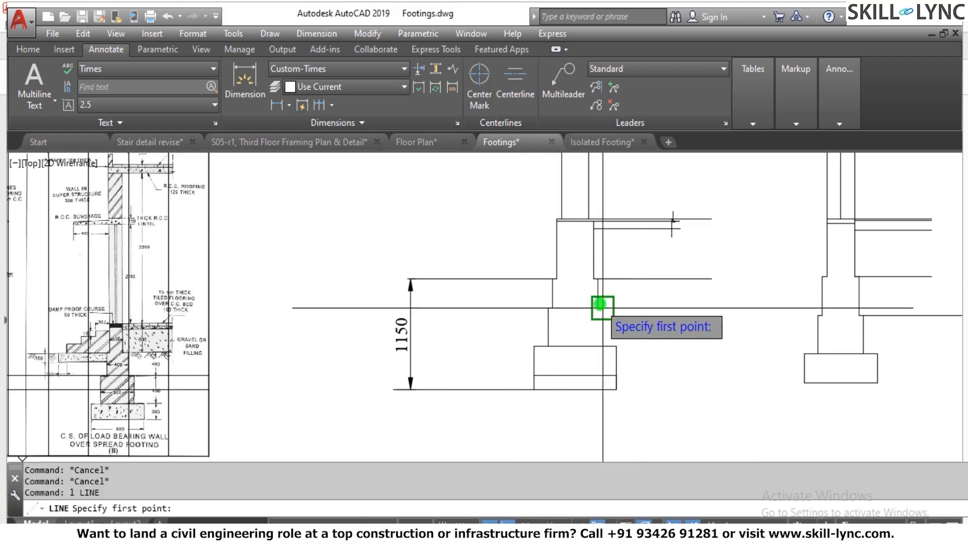
left_click(599, 305)
left_click(709, 307)
key("Escape")
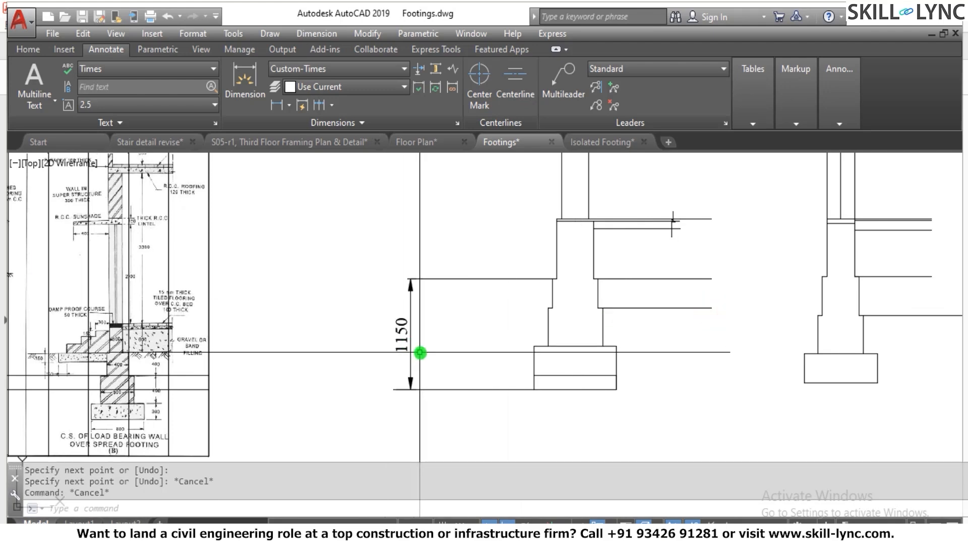
key("Escape")
key("Escape")
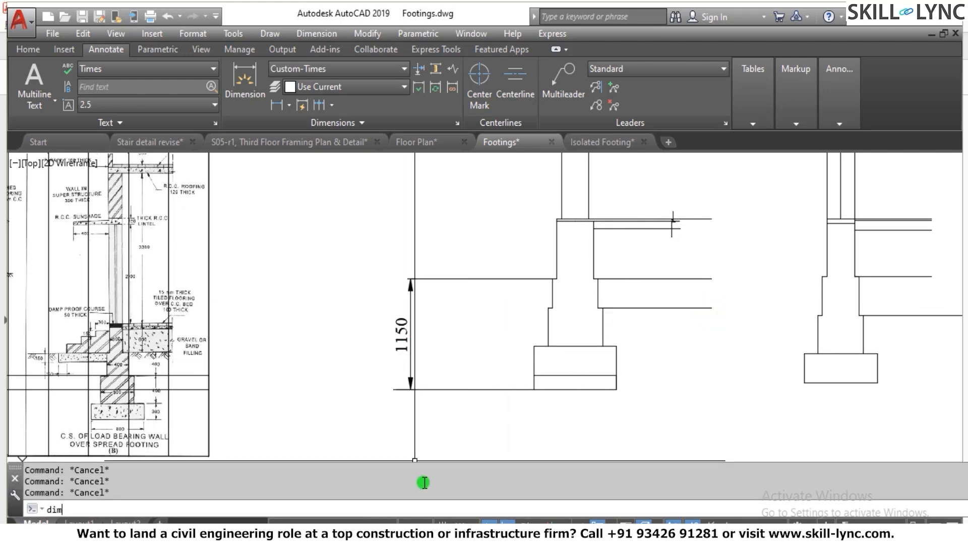
Step: Add a vertical linear dimension to the bottom layer of the footing, placed between the 1150 dimension and the footing
type("dimlin")
key("Return")
scroll(450, 409, "up", 4)
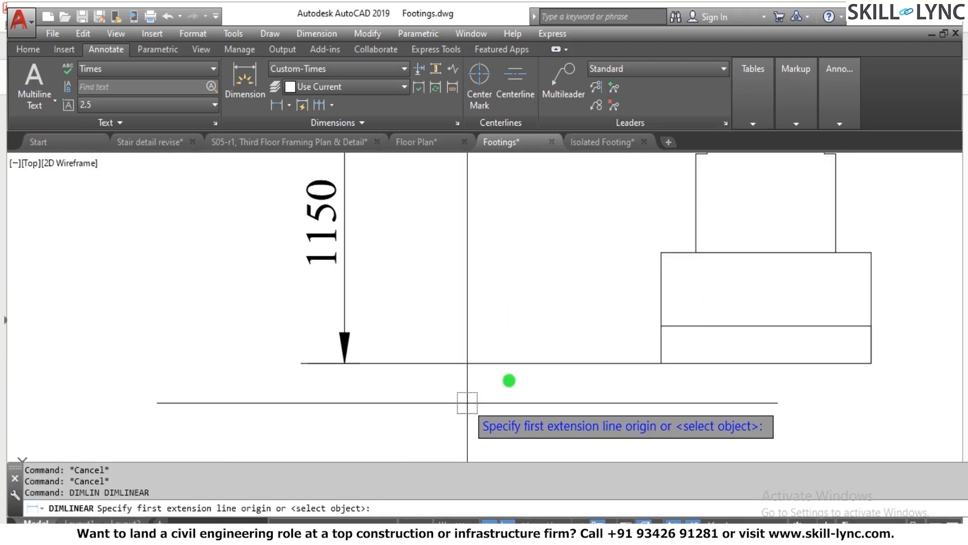
left_click(660, 321)
left_click(661, 363)
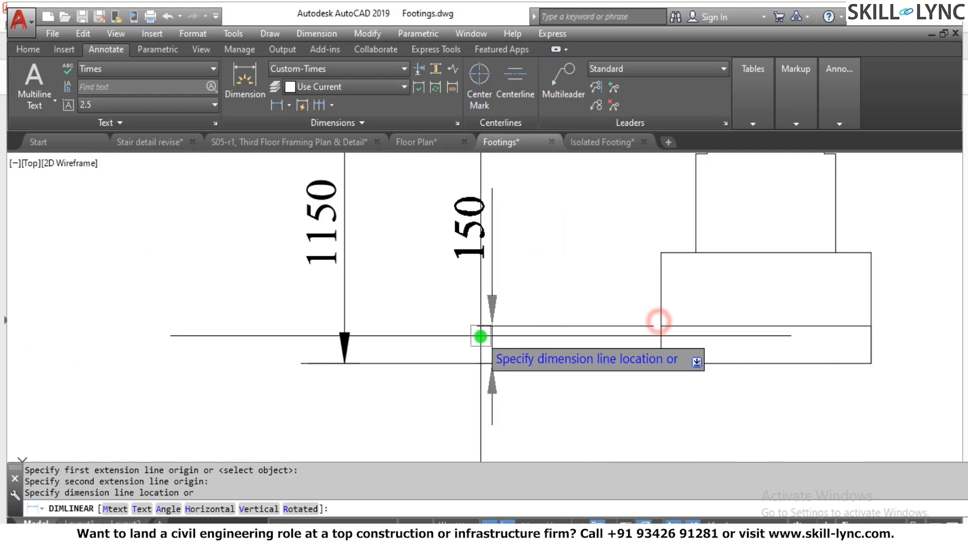
left_click(407, 348)
scroll(433, 347, "down", 4)
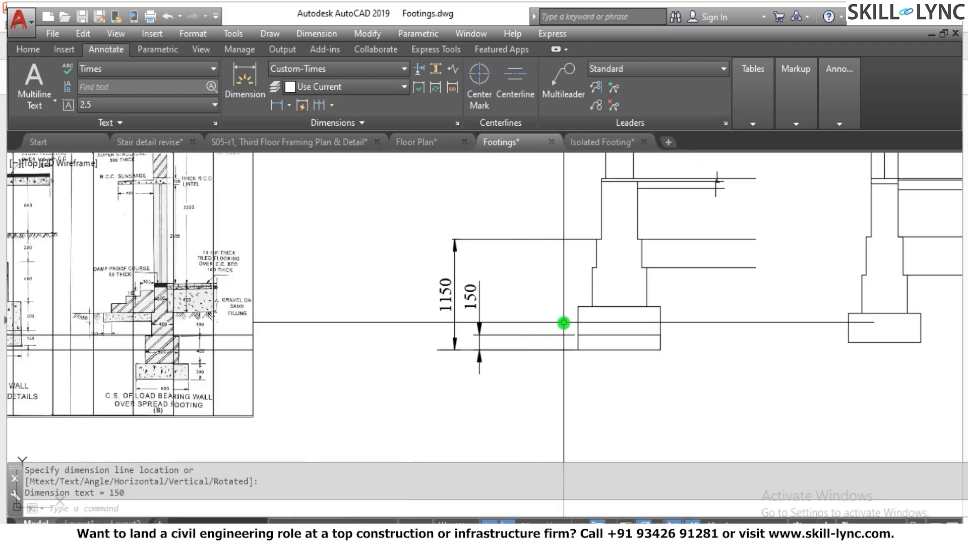
scroll(551, 329, "up", 2)
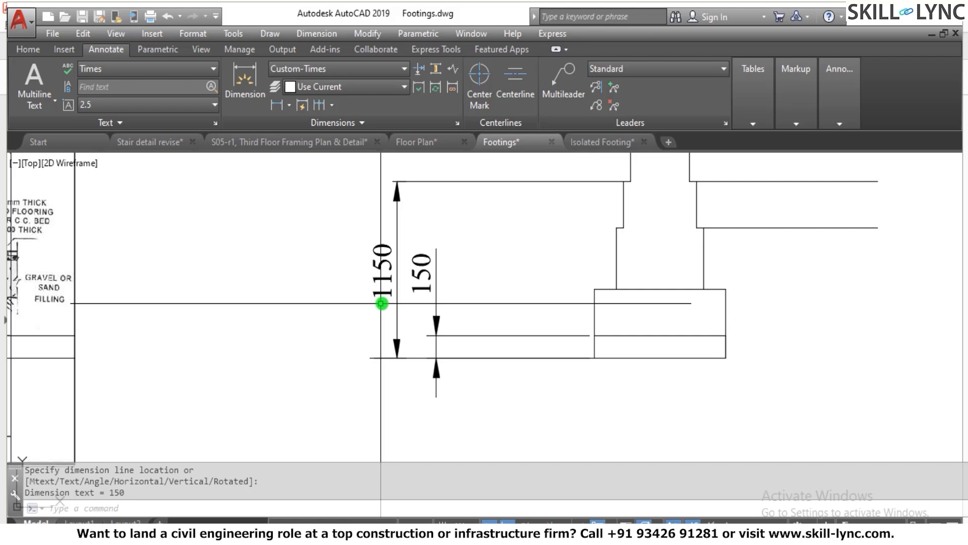
left_click(420, 271)
key("Escape")
key("Escape")
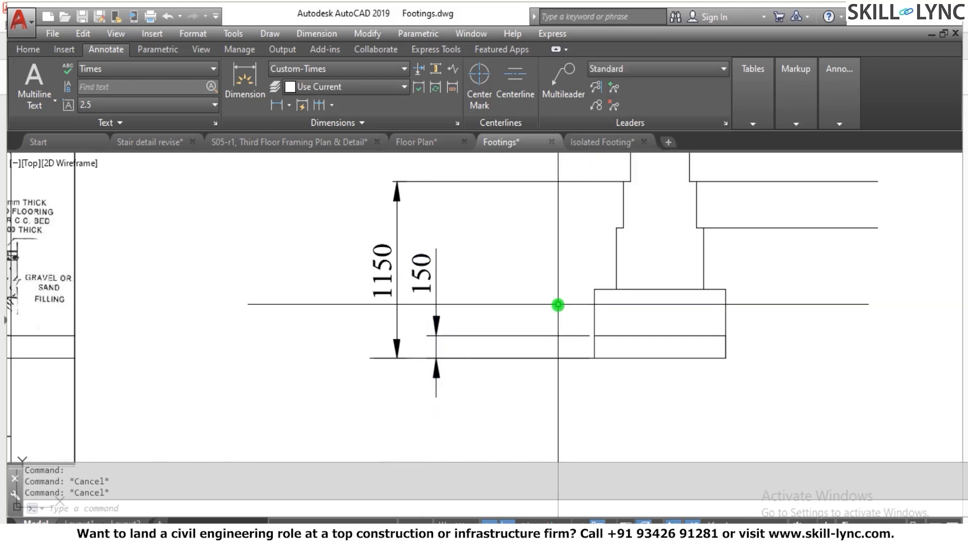
scroll(555, 300, "down", 6)
scroll(432, 324, "up", 5)
scroll(496, 322, "up", 2)
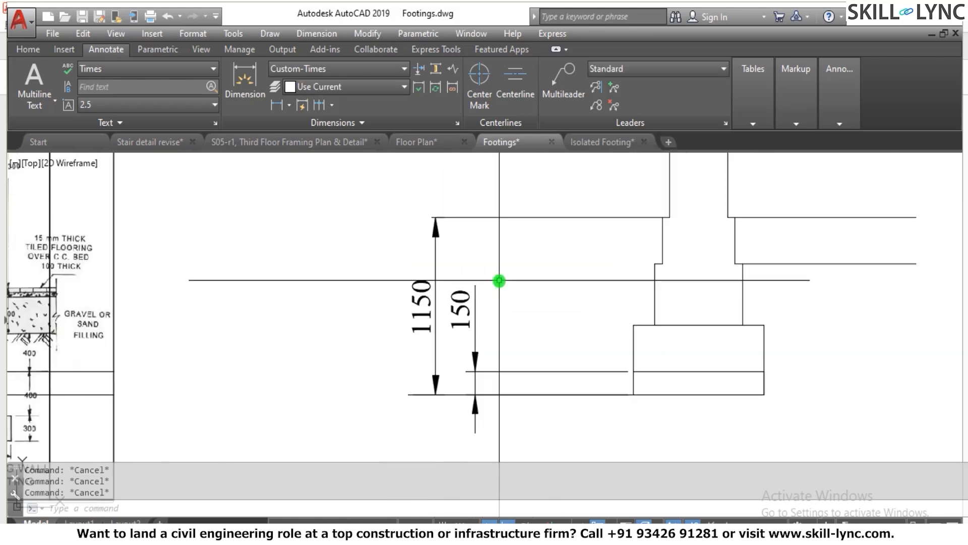
Step: Set the overall scale of the Custom-Times dimension style to 30 and make the style current
type("D")
key("Return")
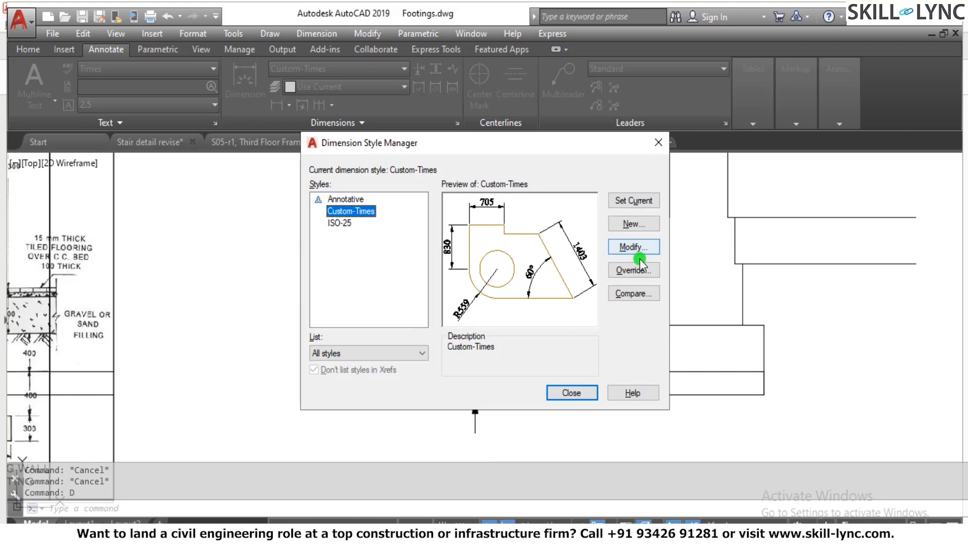
left_click(638, 251)
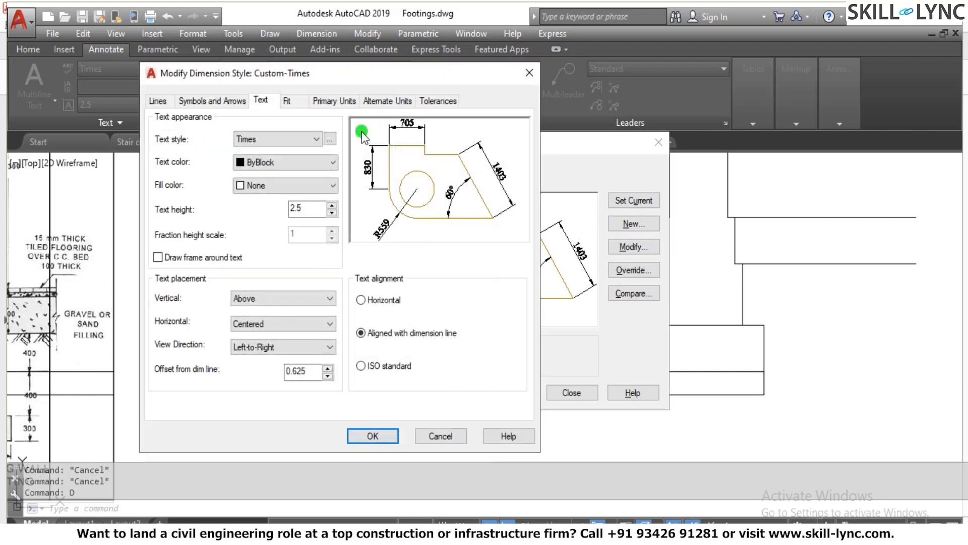
left_click(292, 101)
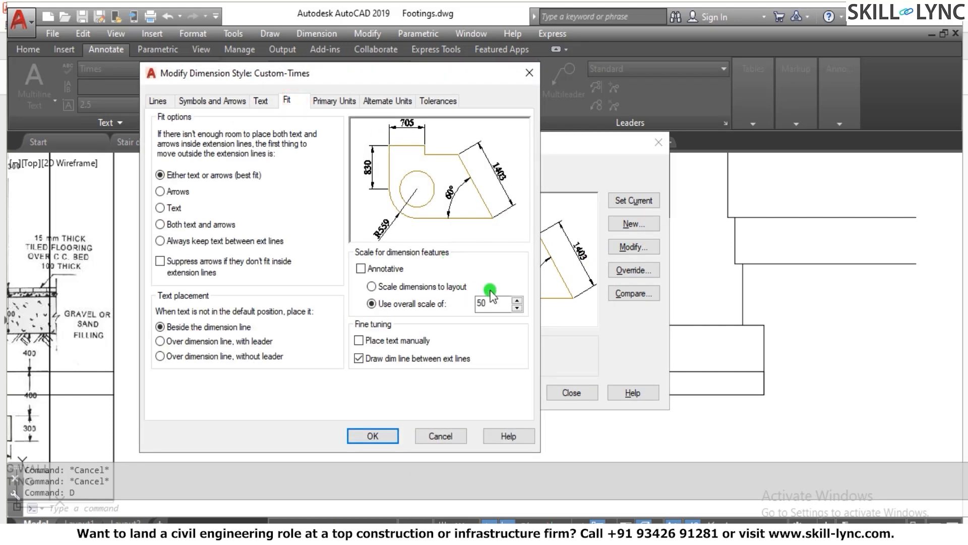
left_click_drag(503, 308, 418, 299)
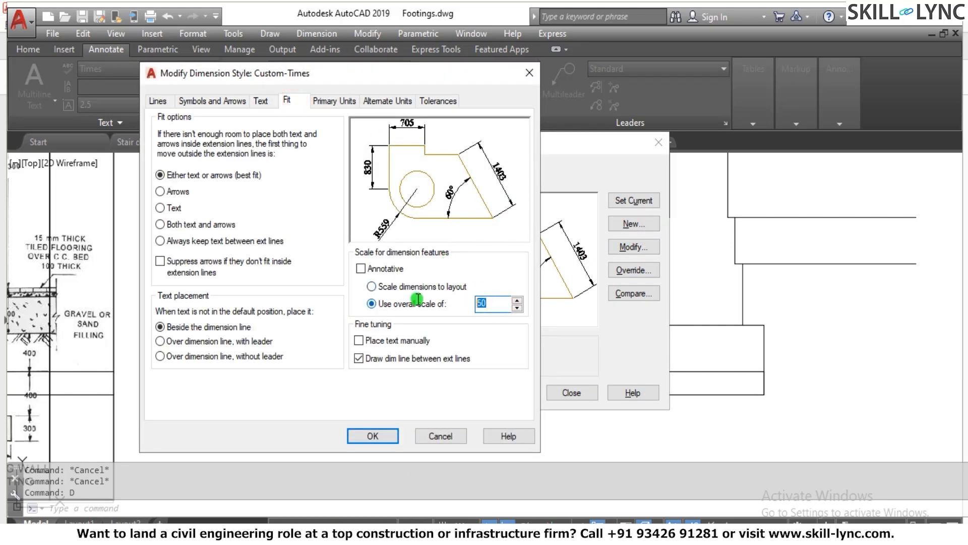
left_click(373, 437)
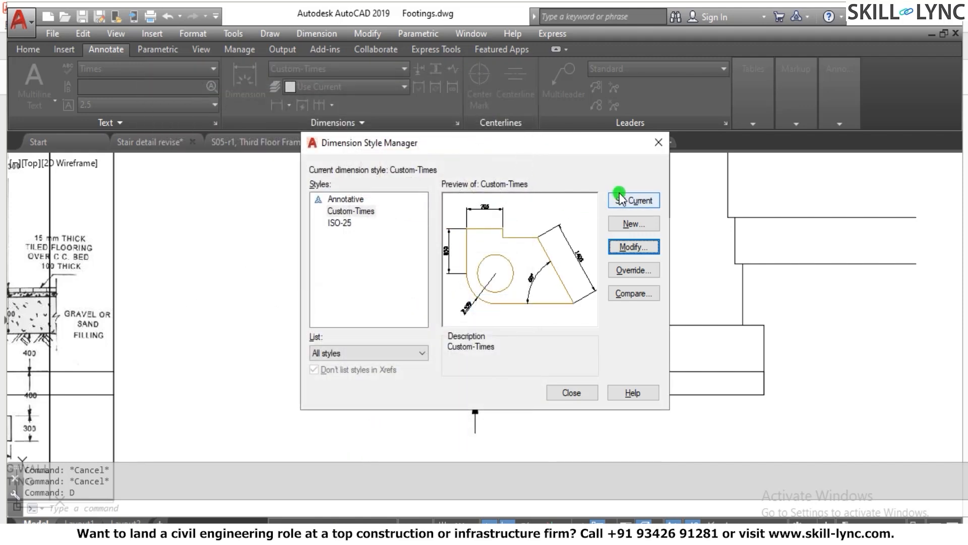
left_click(621, 200)
left_click(559, 393)
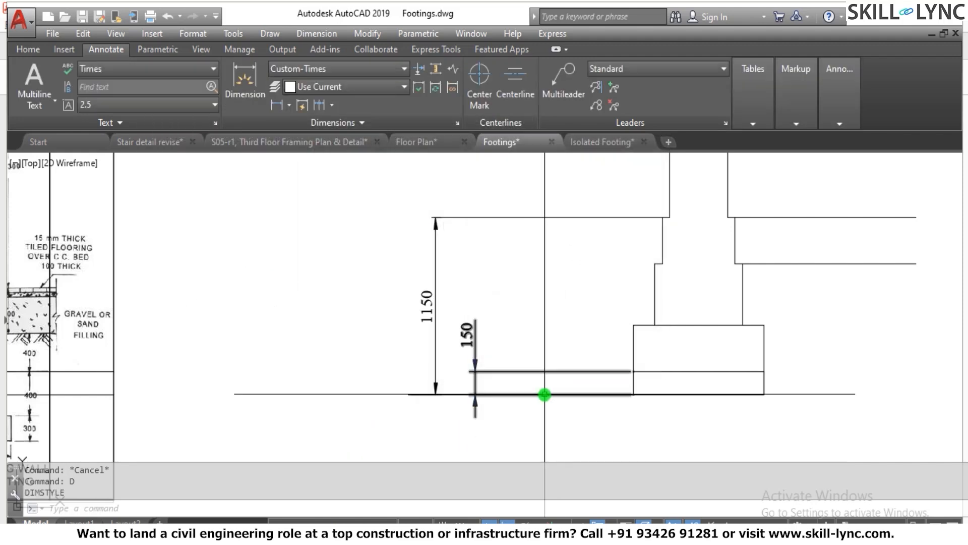
Step: Shorten the horizontal line above the 1150 dimension by stretching its footing-side end to its midpoint
scroll(563, 390, "down", 2)
scroll(760, 412, "up", 2)
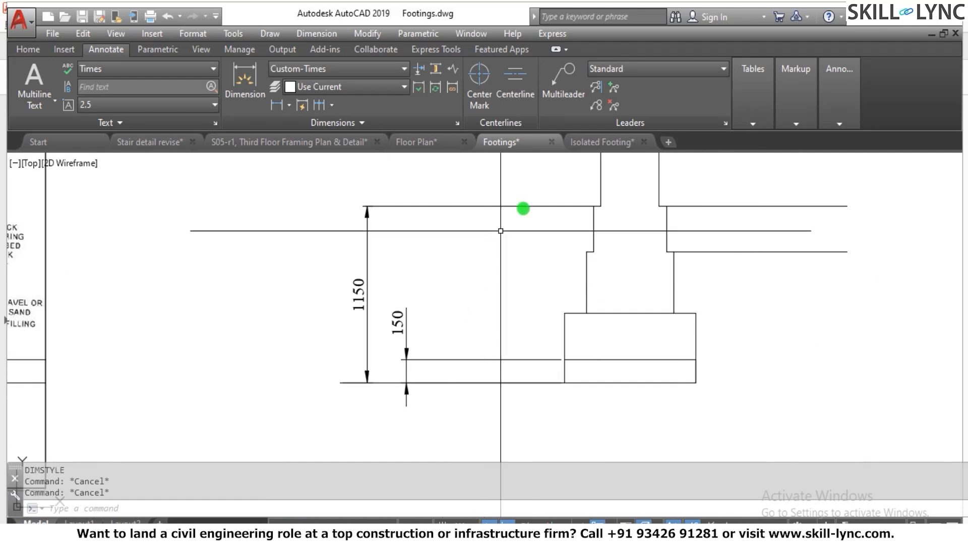
left_click(579, 207)
key("Escape")
scroll(579, 188, "up", 2)
left_click(532, 225)
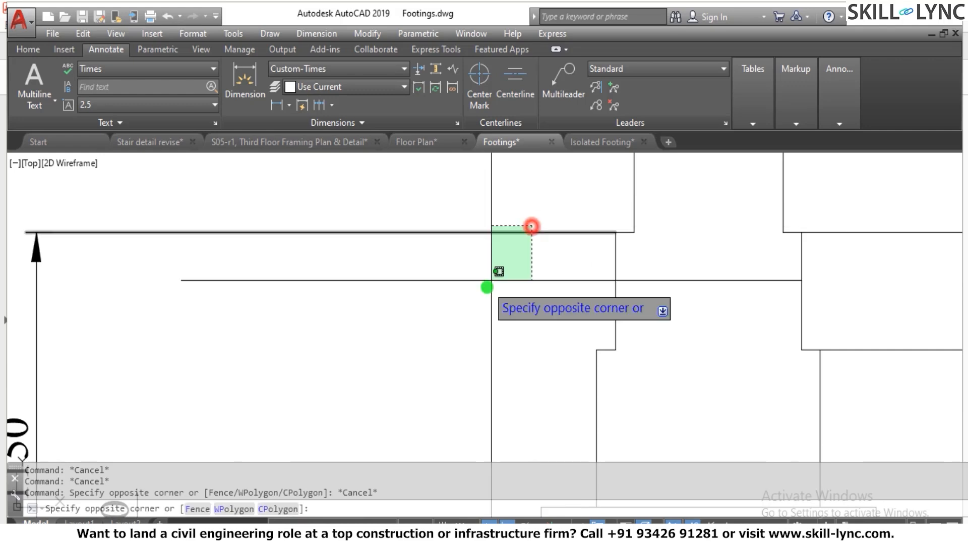
left_click(491, 282)
key("Escape")
scroll(495, 284, "down", 1)
left_click(433, 273)
left_click(425, 240)
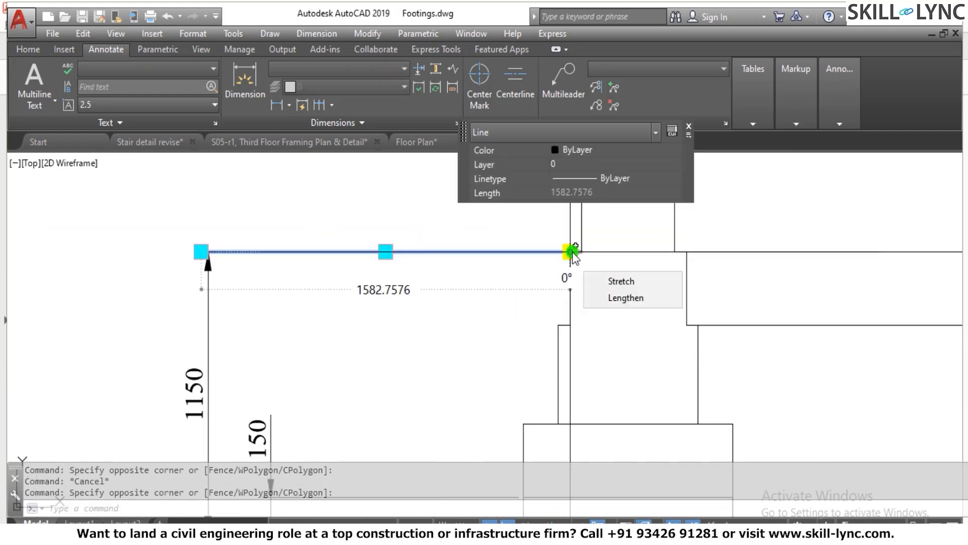
left_click(571, 252)
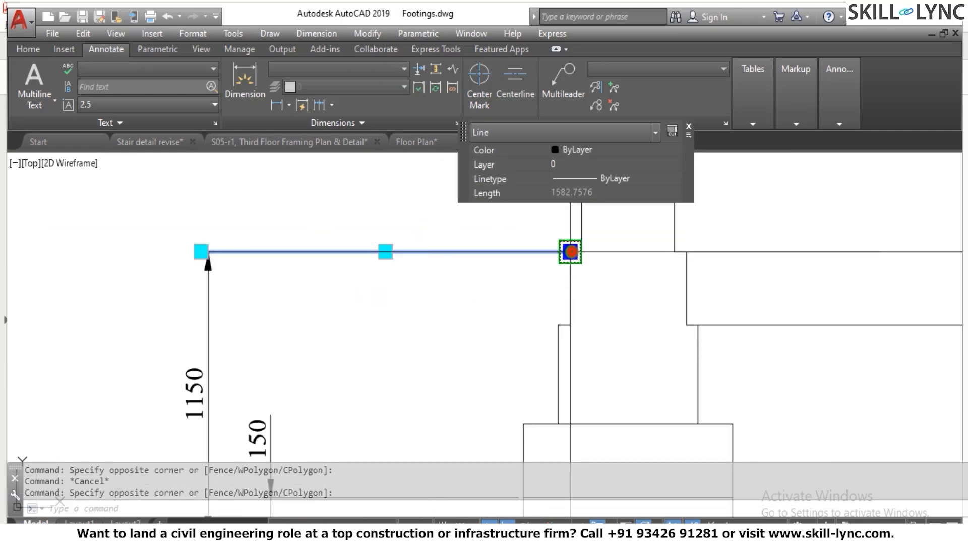
left_click(386, 251)
key("Escape")
scroll(452, 241, "down", 1)
Step: Undo the stretch of the horizontal line above the 1150 dimension
key("ctrl+z")
left_click(460, 244)
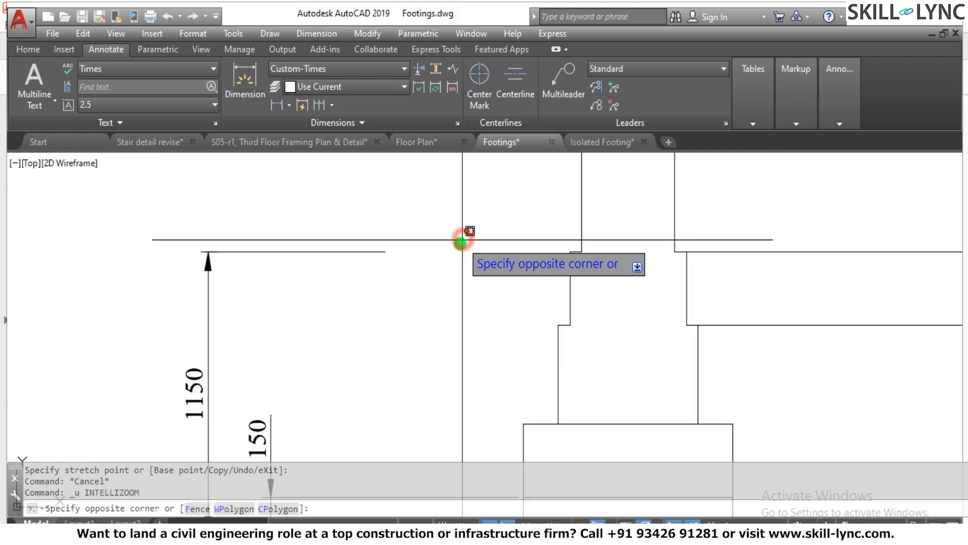
key("ctrl+z")
key("ctrl+z")
key("Escape")
key("Escape")
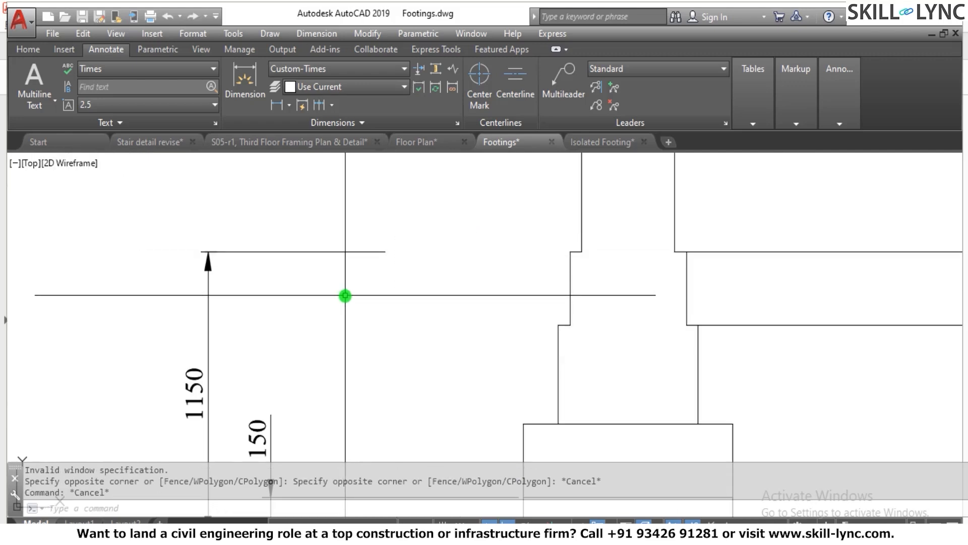
key("ctrl+z")
scroll(409, 271, "down", 3)
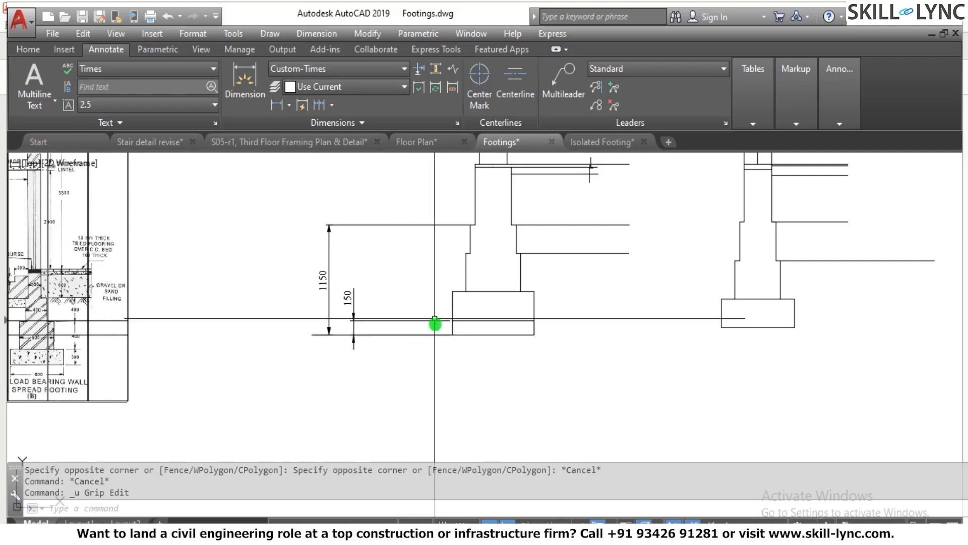
Step: Set the extension line offset from origin to 1 in the Custom-Times dimension style and make the style current
type("D")
key("Return")
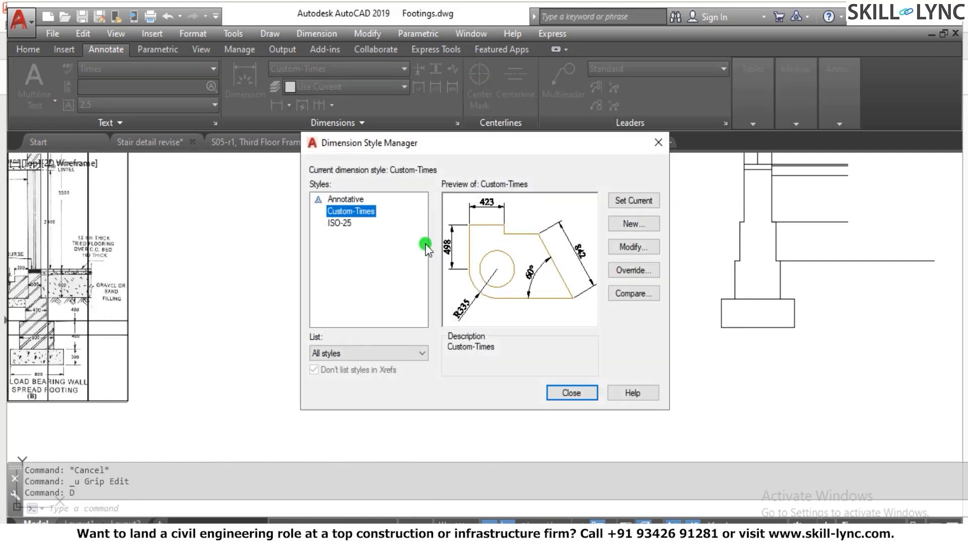
left_click(631, 246)
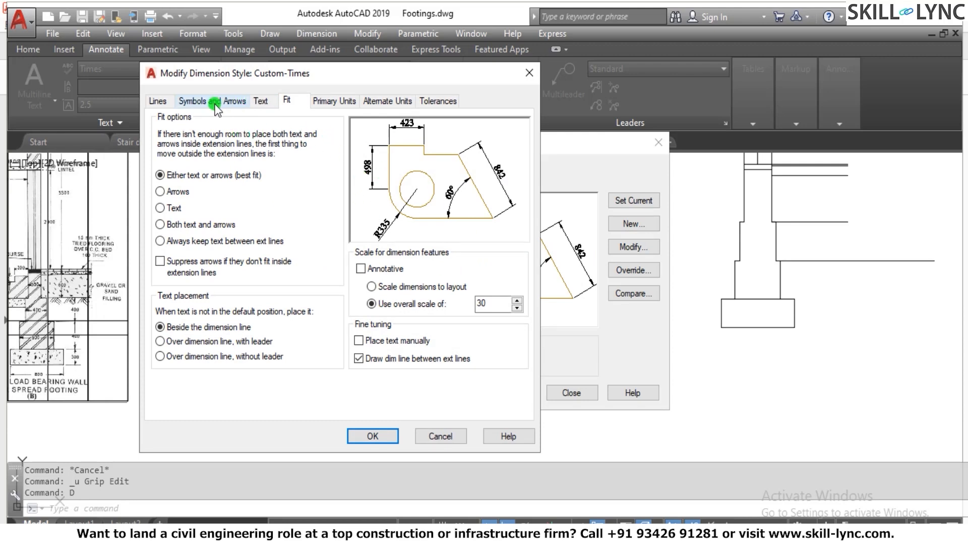
left_click(159, 101)
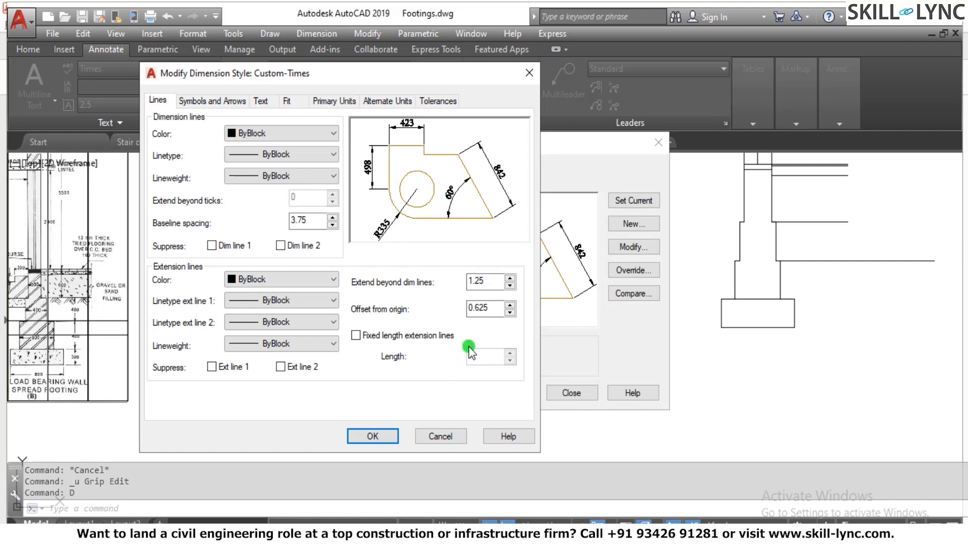
double_click(492, 310)
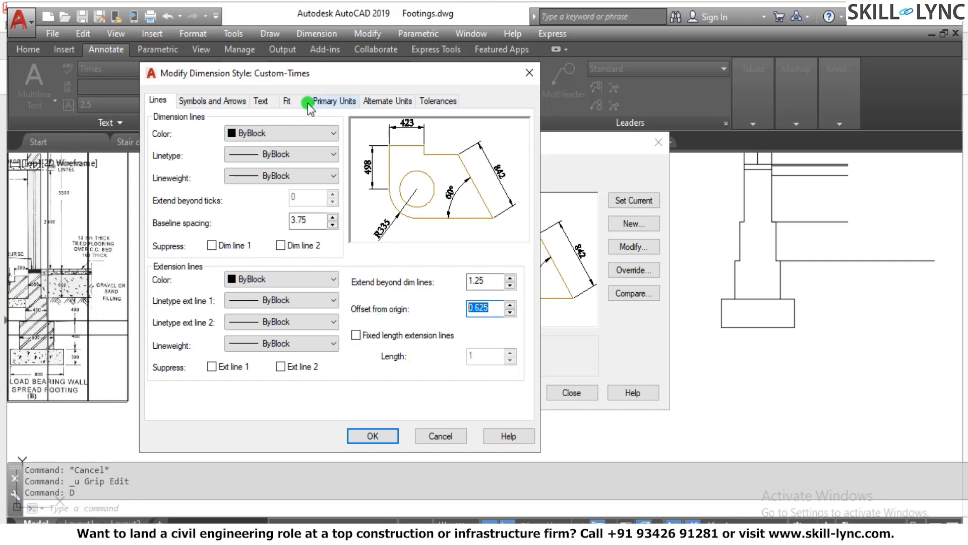
left_click(284, 103)
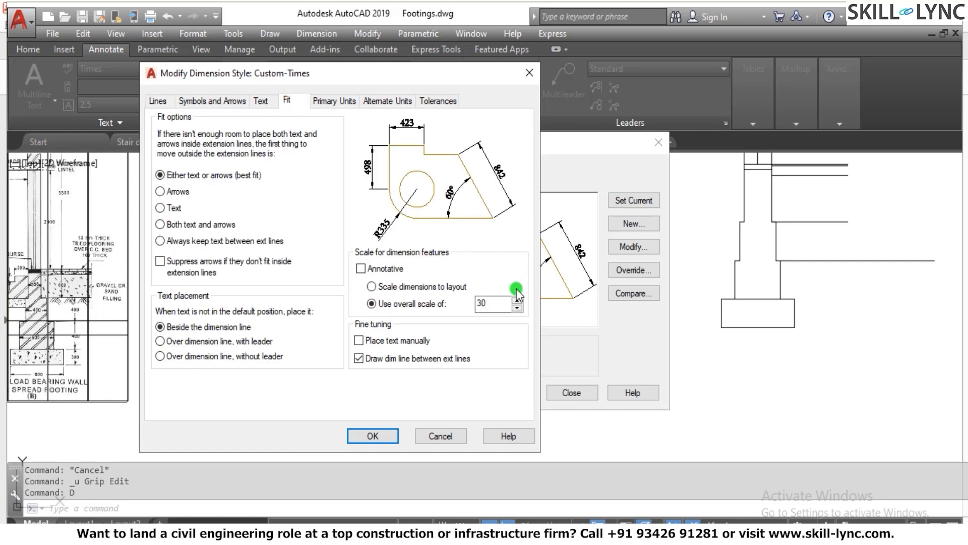
left_click_drag(501, 297, 450, 303)
left_click(212, 100)
left_click(158, 101)
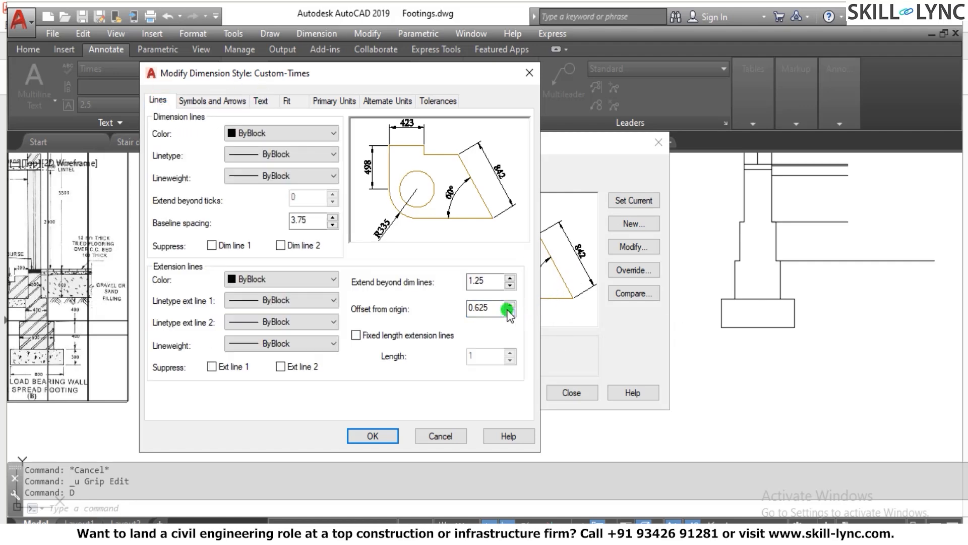
double_click(492, 307)
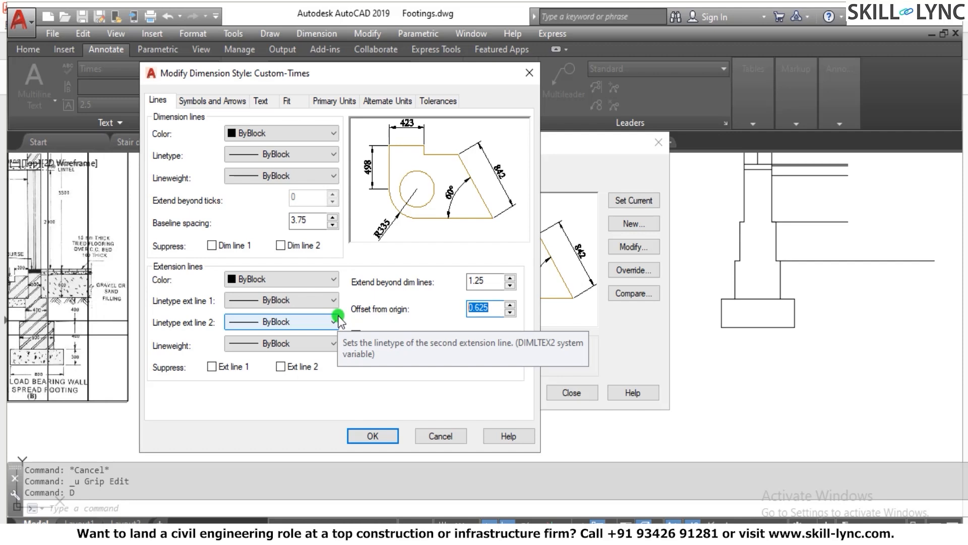
type("1")
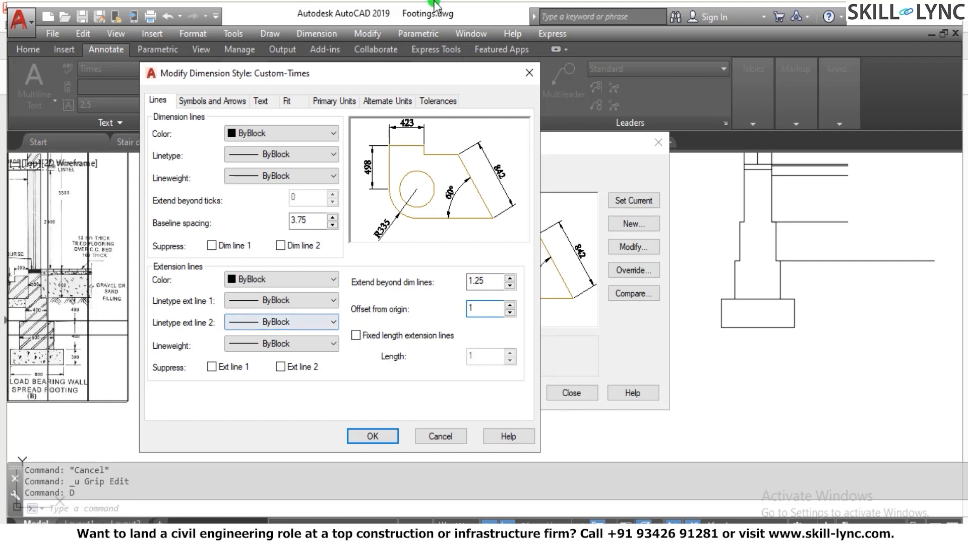
left_click_drag(476, 305, 454, 309)
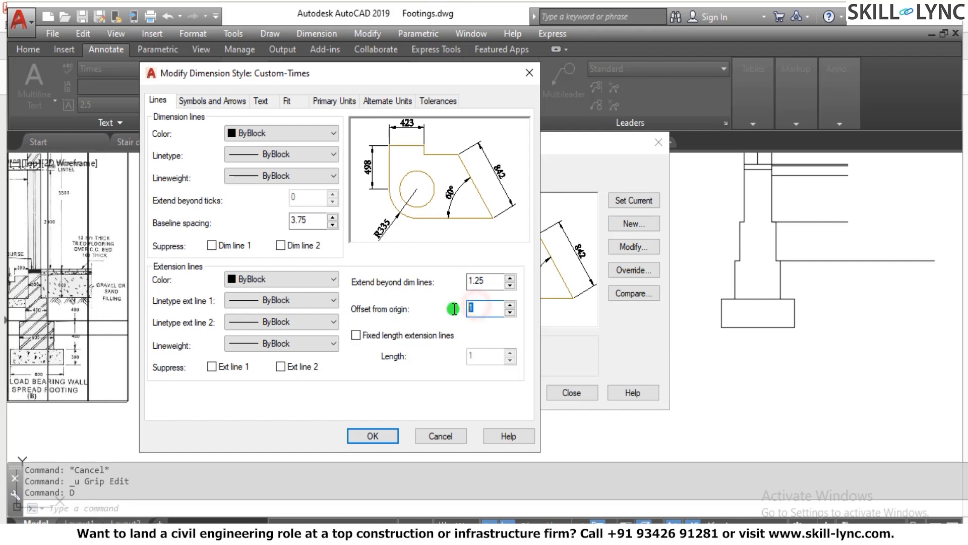
left_click(288, 102)
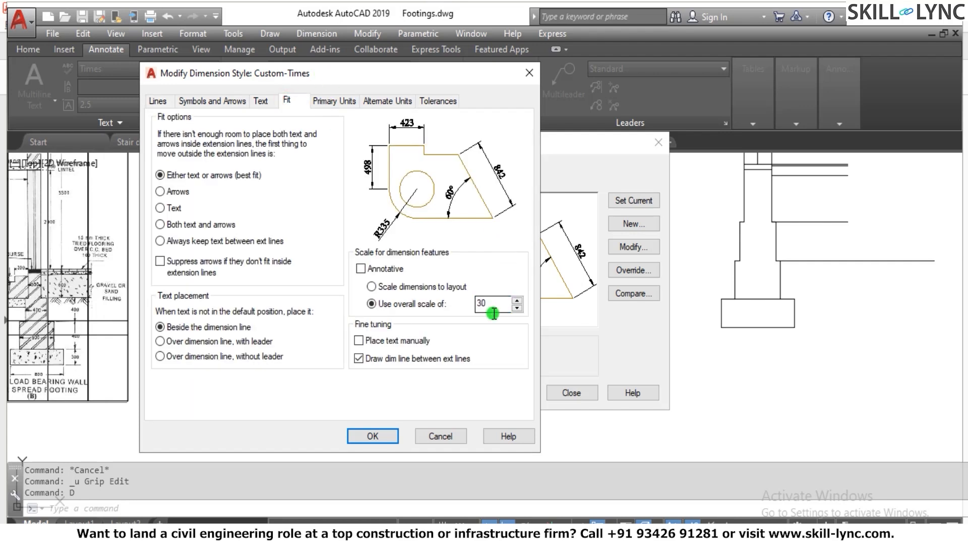
left_click(376, 436)
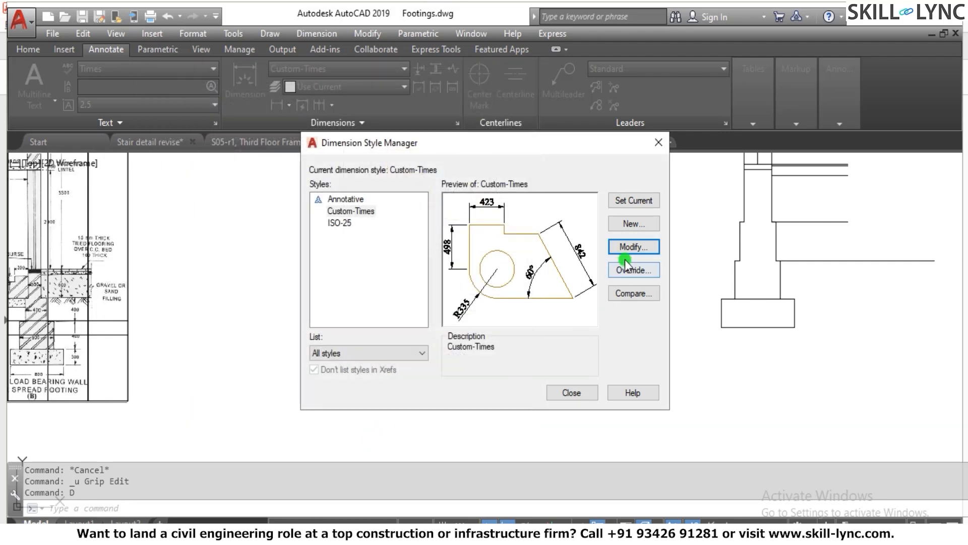
left_click(633, 200)
left_click(567, 394)
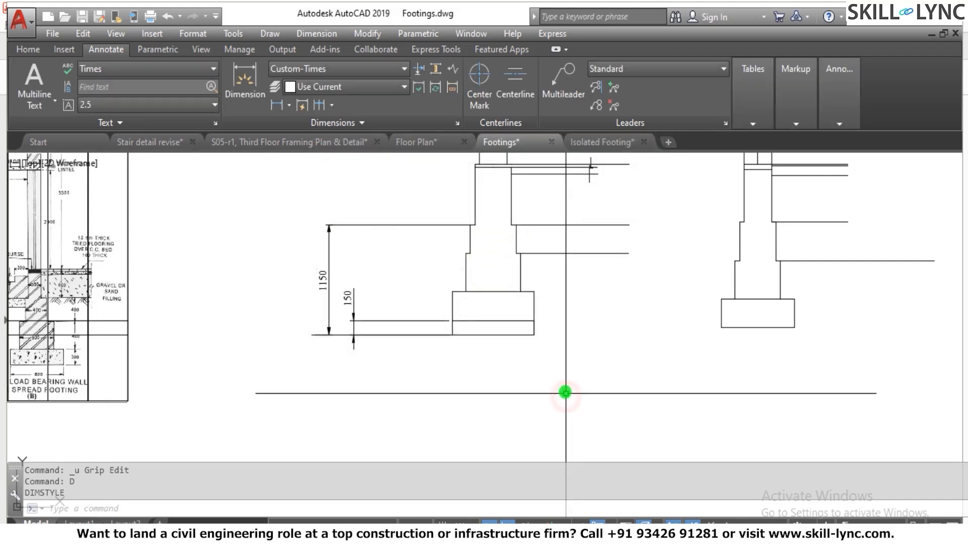
Step: Delete the horizontal line running from the upper end of the 1150 dimension to the footing
scroll(398, 225, "up", 2)
left_click(418, 210)
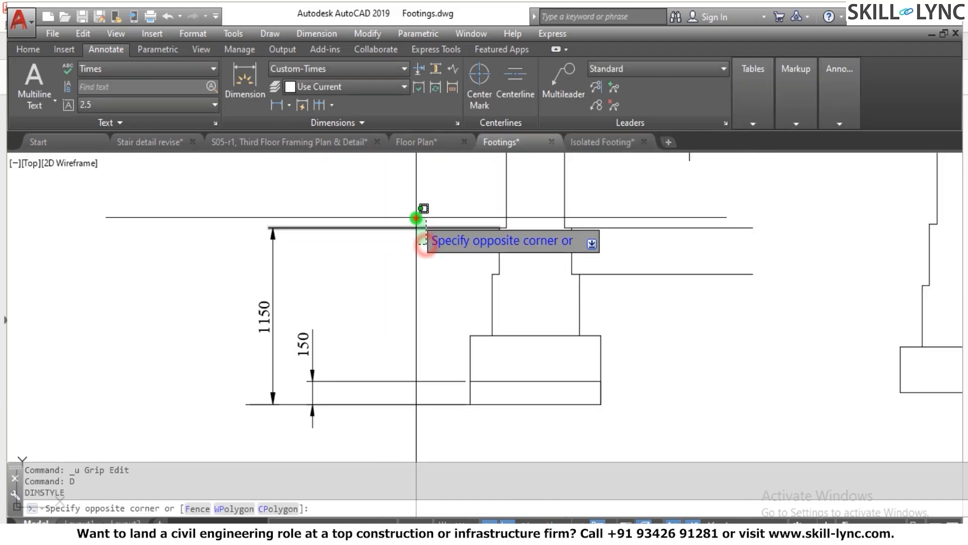
left_click(417, 231)
key("Delete")
key("Escape")
key("Escape")
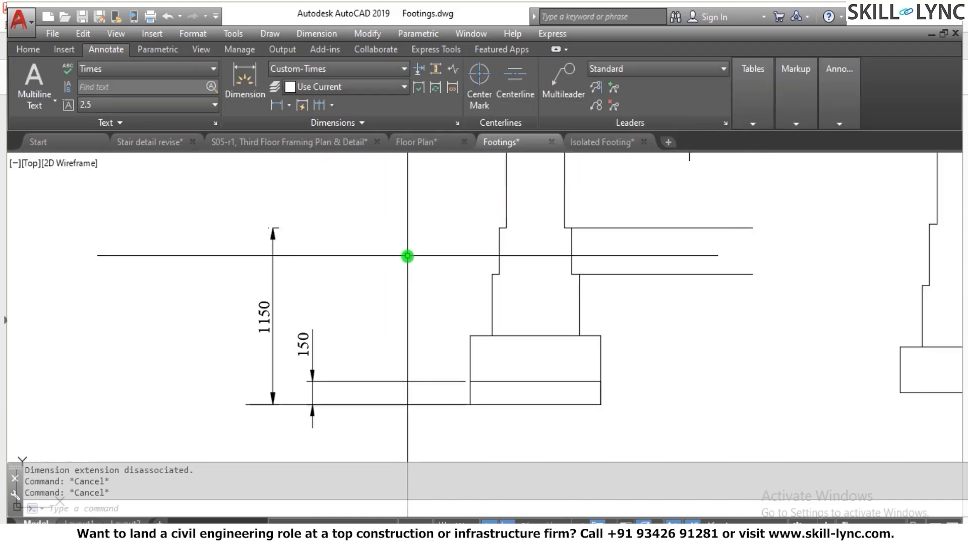
type("d")
key("Return")
key("Escape")
key("Escape")
Step: Erase the 1150 vertical dimension beside the footing
left_click(302, 276)
left_click(213, 295)
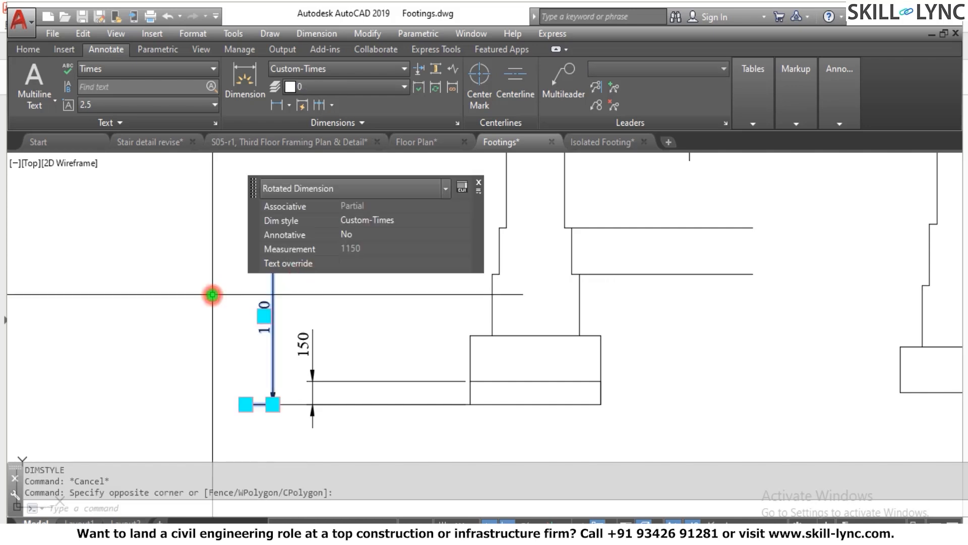
type("e")
key("Return")
key("Escape")
key("Escape")
key("Escape")
Step: Erase the 150 vertical dimension and the horizontal line extending out from the footing's base
left_click(261, 334)
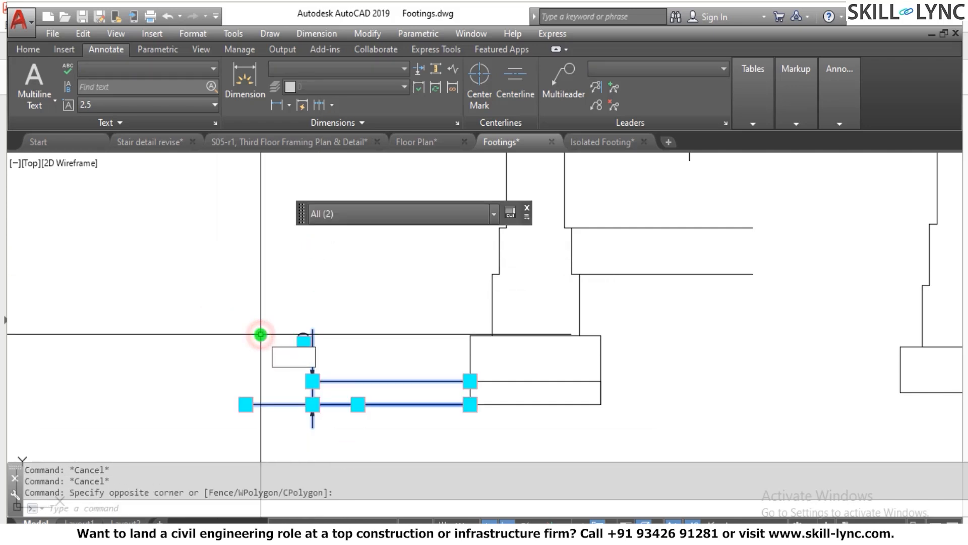
type("e")
key("Return")
key("Escape")
key("Escape")
Step: Set the extension line offset from origin to 1.5 in the Custom-Times dimension style
type("d")
key("Return")
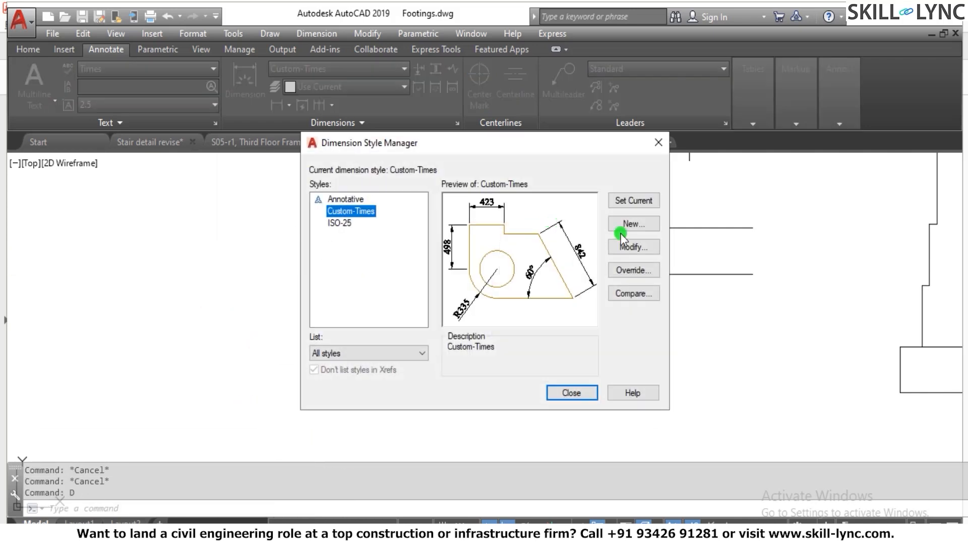
left_click(625, 256)
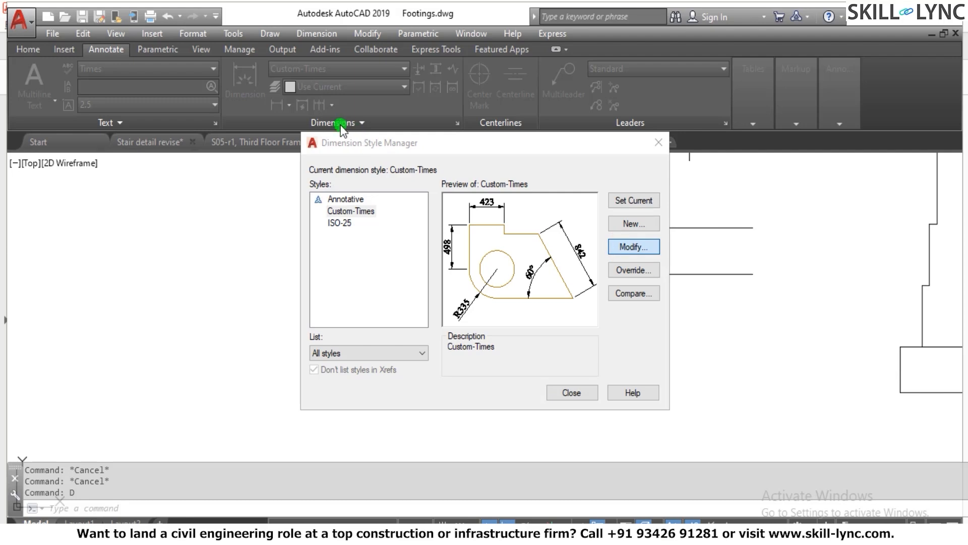
left_click(260, 101)
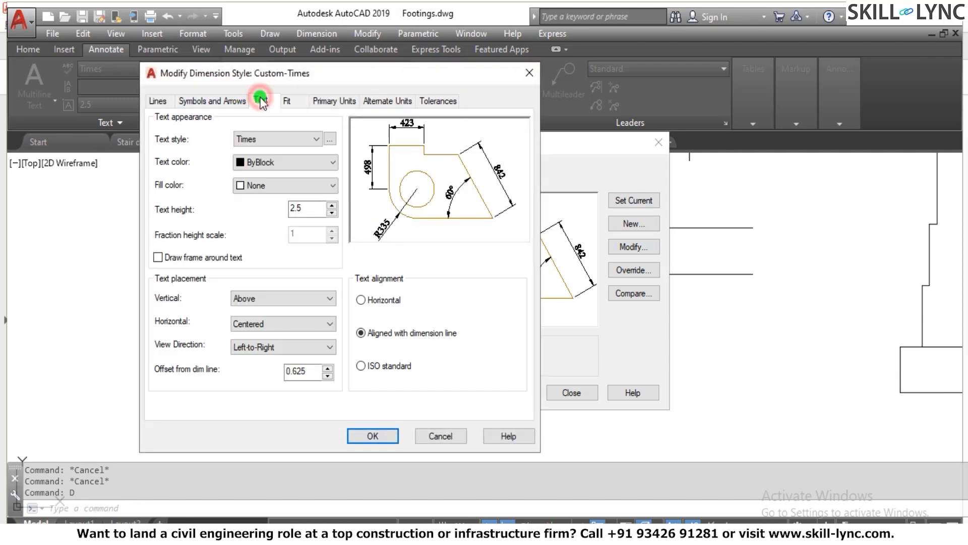
left_click(199, 101)
left_click(157, 101)
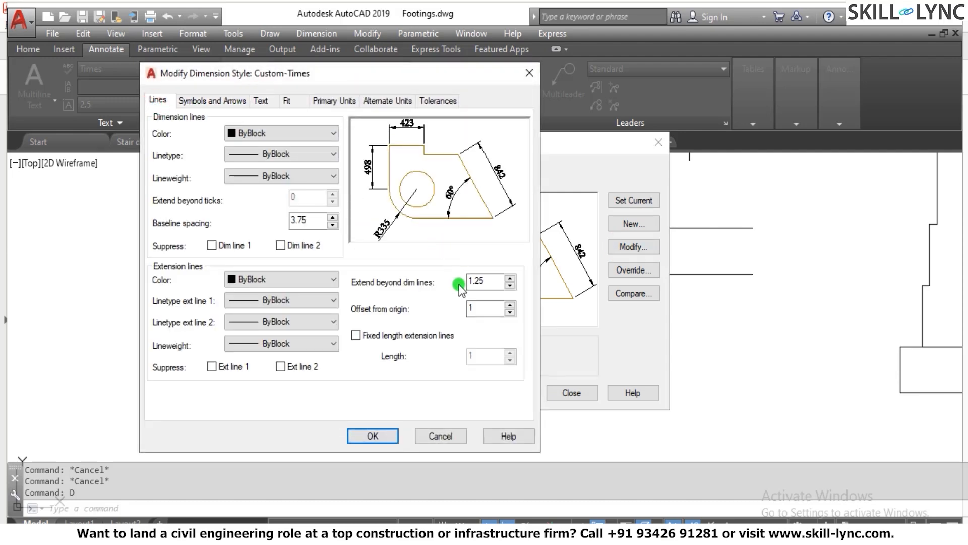
left_click_drag(485, 312, 452, 312)
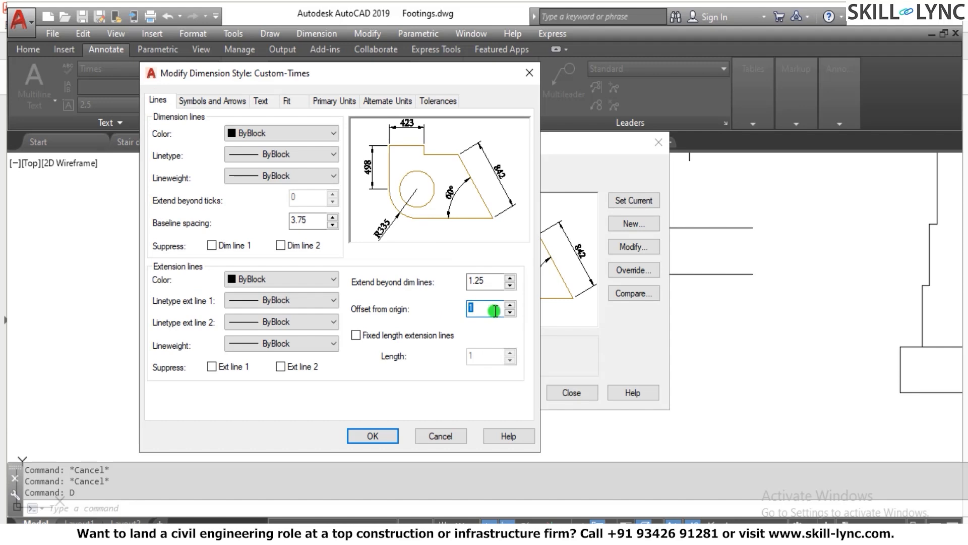
type("1.5")
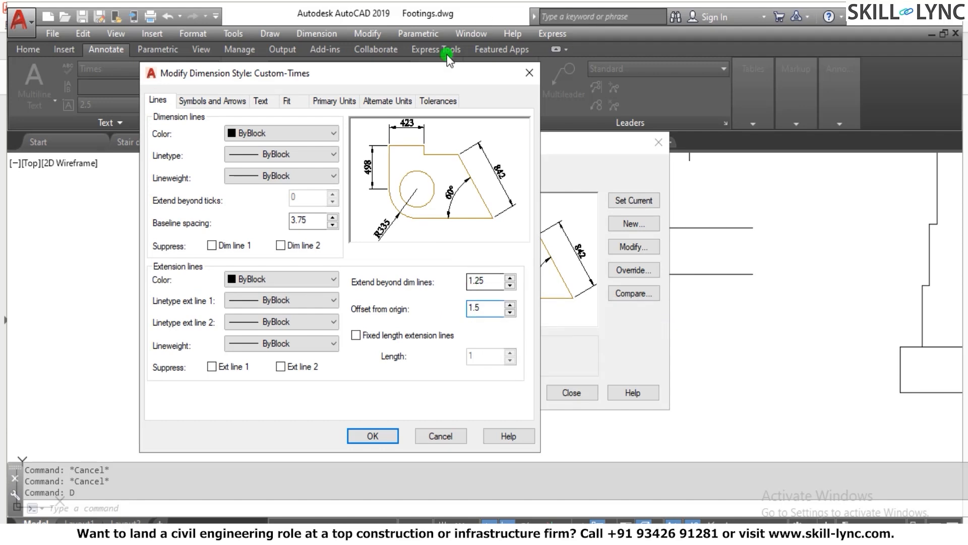
left_click(285, 100)
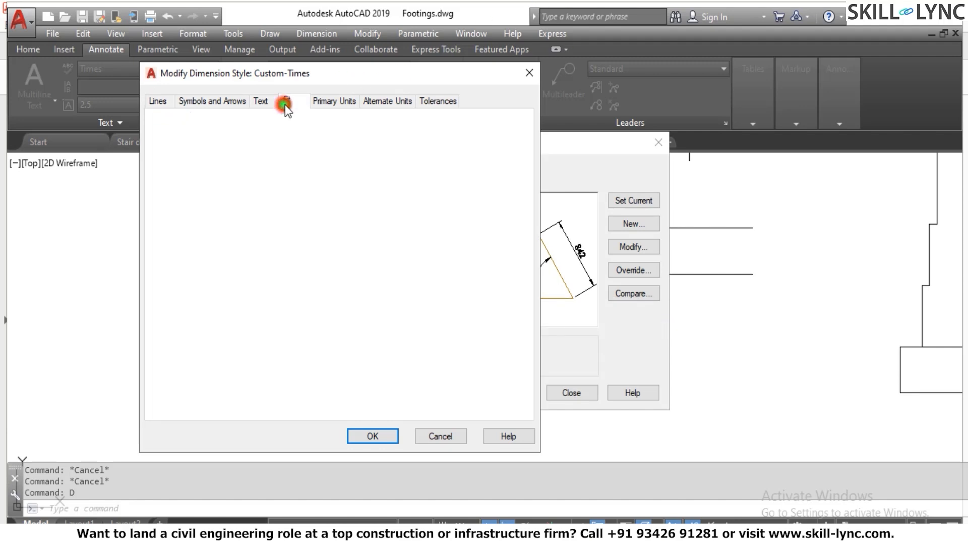
left_click_drag(506, 299, 394, 323)
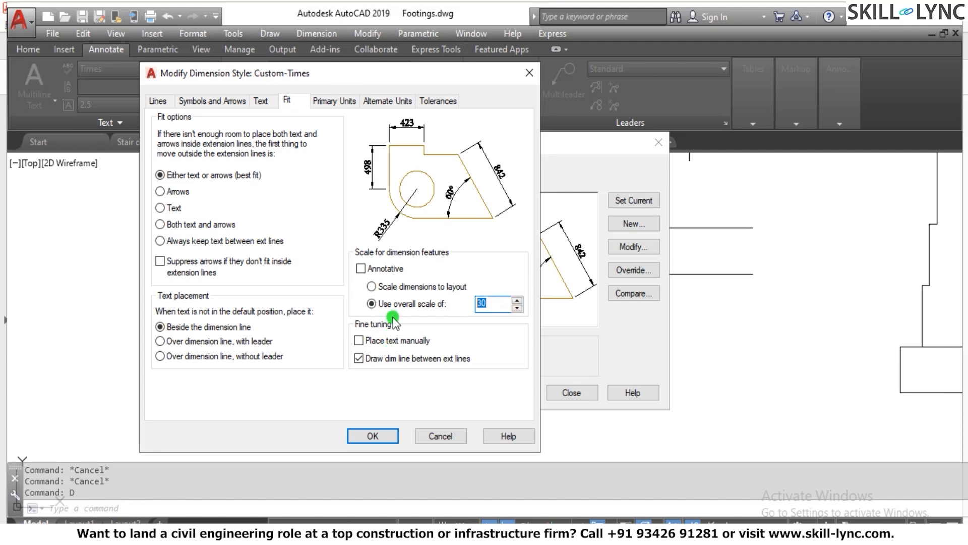
left_click(372, 435)
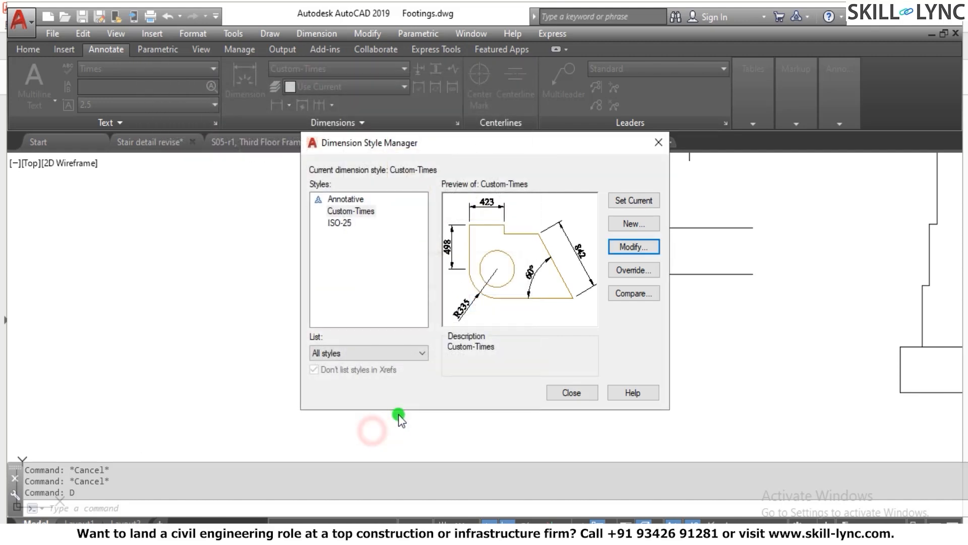
left_click(571, 393)
key("Escape")
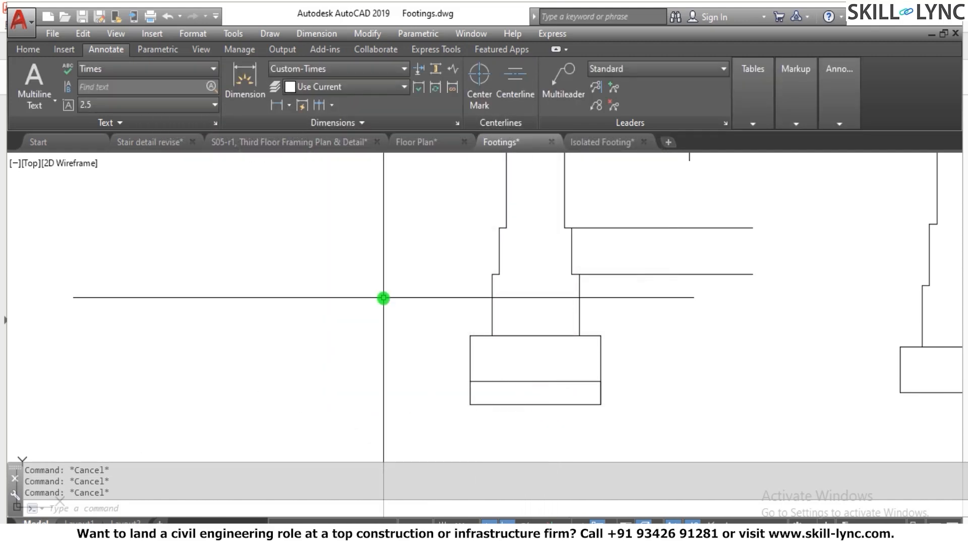
type("dimlin")
key("Return")
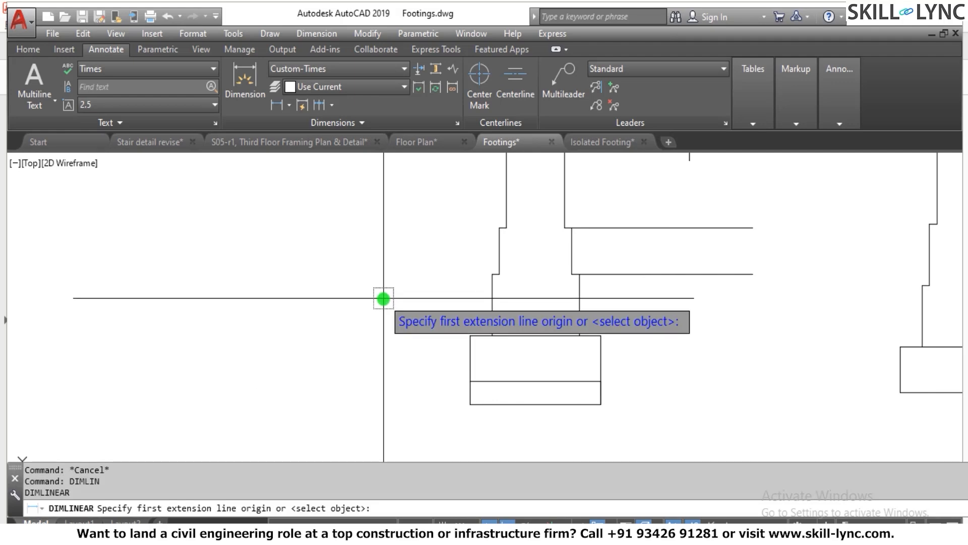
middle_click_drag(383, 297, 477, 216)
scroll(477, 216, "up", 2)
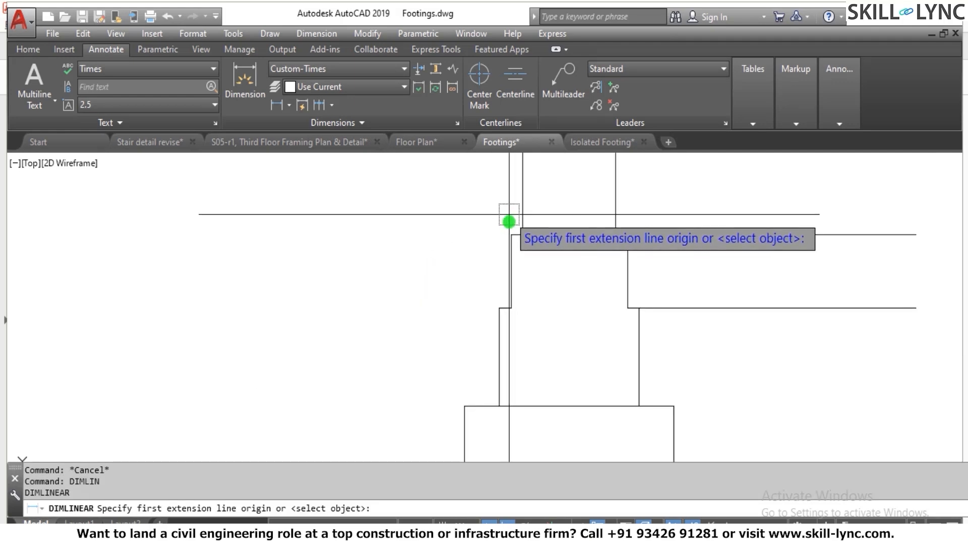
left_click(511, 235)
scroll(461, 259, "down", 6)
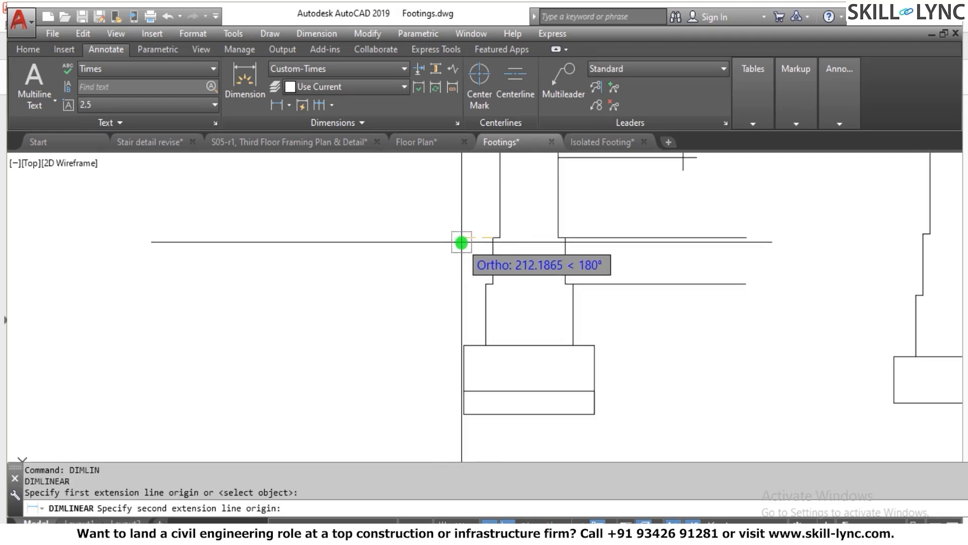
key("Escape")
scroll(431, 233, "up", 2)
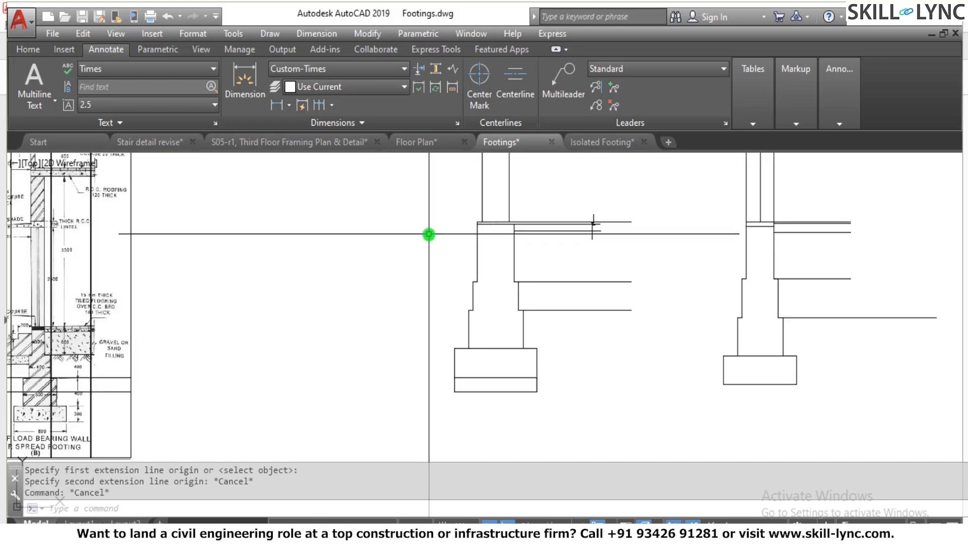
Step: Add a vertical linear dimension beside the footing, from the upper wall step's outer corner to the footing's base corner
key("Return")
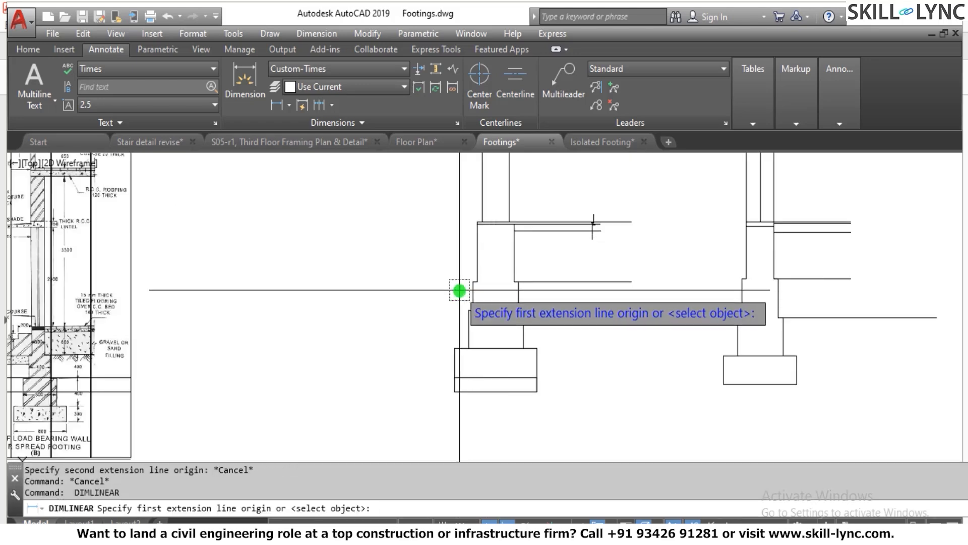
scroll(464, 286, "up", 2)
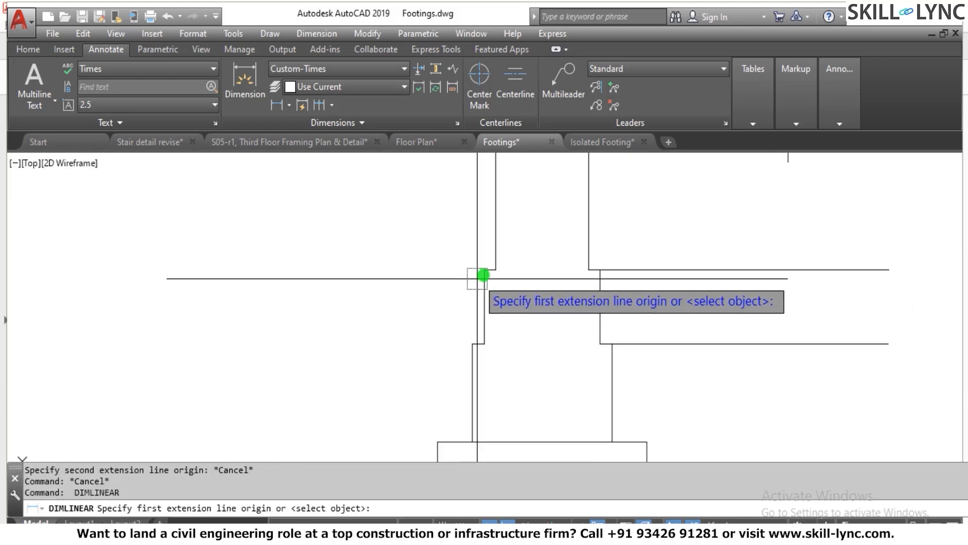
left_click(480, 276)
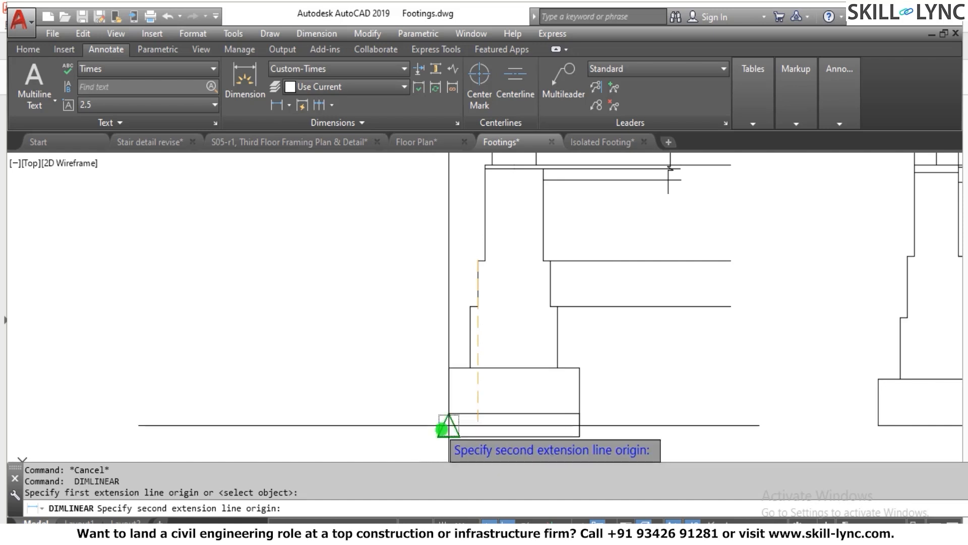
left_click(449, 436)
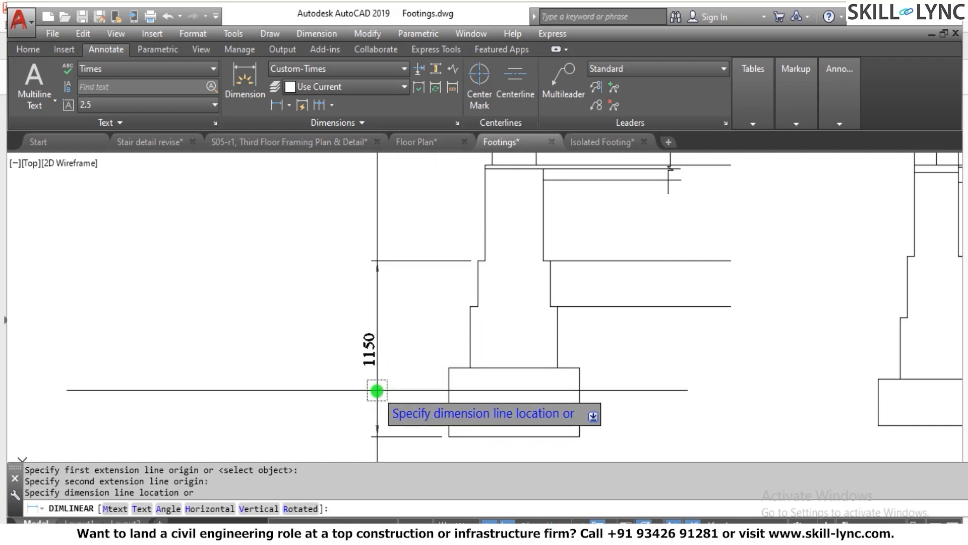
left_click(375, 390)
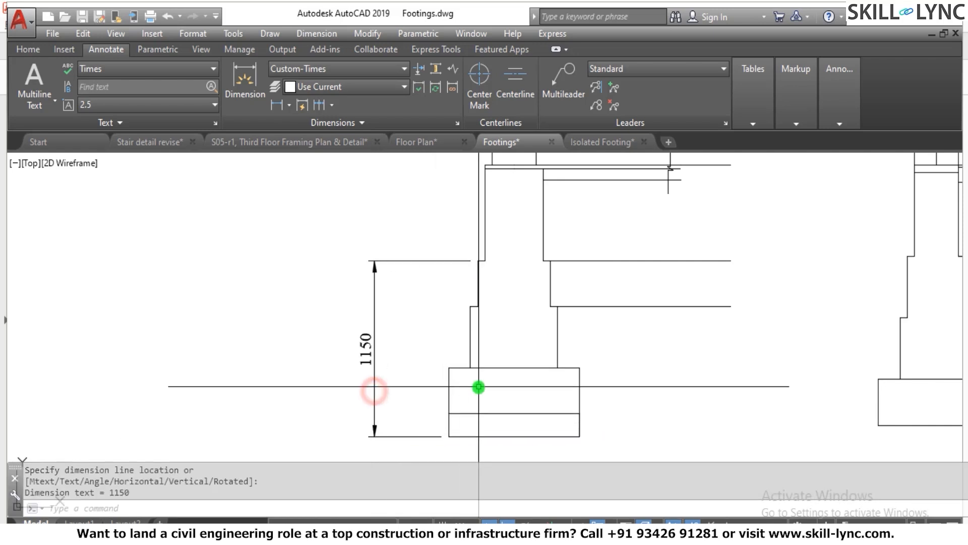
scroll(444, 444, "up", 6)
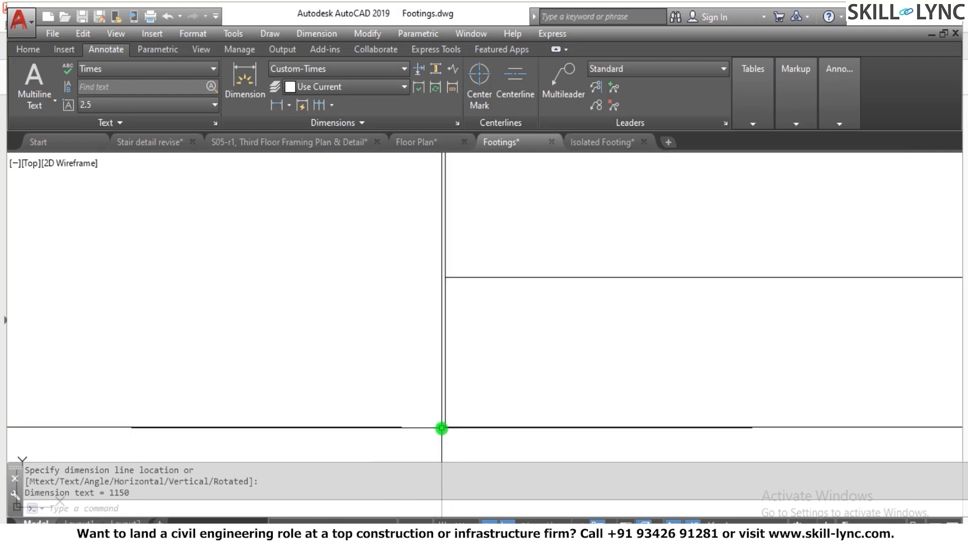
scroll(443, 426, "down", 5)
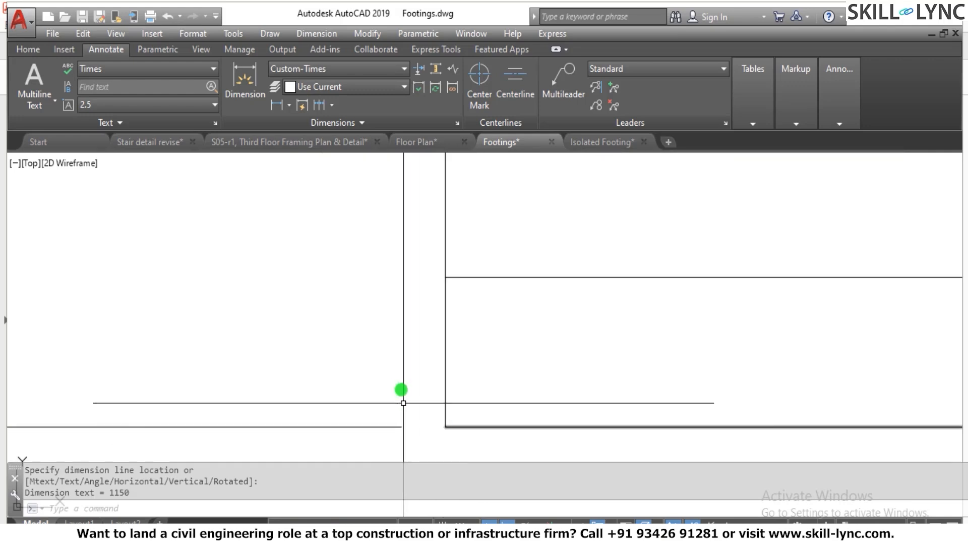
scroll(515, 404, "down", 2)
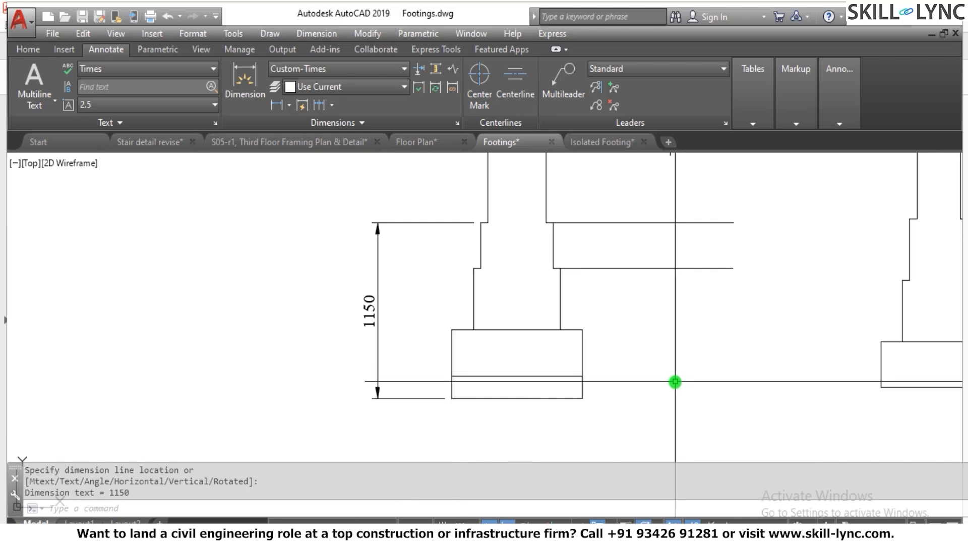
key("Escape")
key("Escape")
key("Escape")
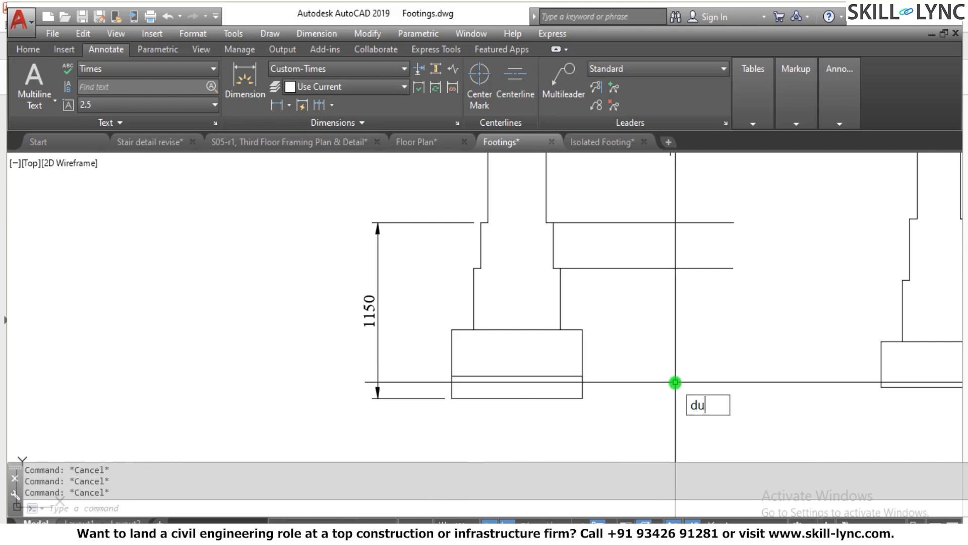
Step: Add a vertical linear dimension for the footing's bottom layer thickness, placed just inside the overall height dimension
type("dimlin")
key("Return")
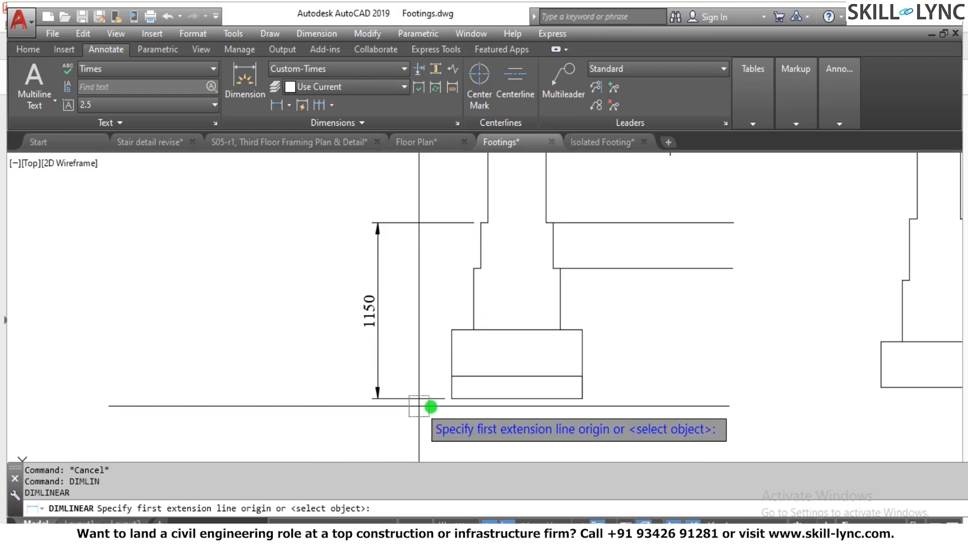
left_click(442, 398)
left_click(444, 376)
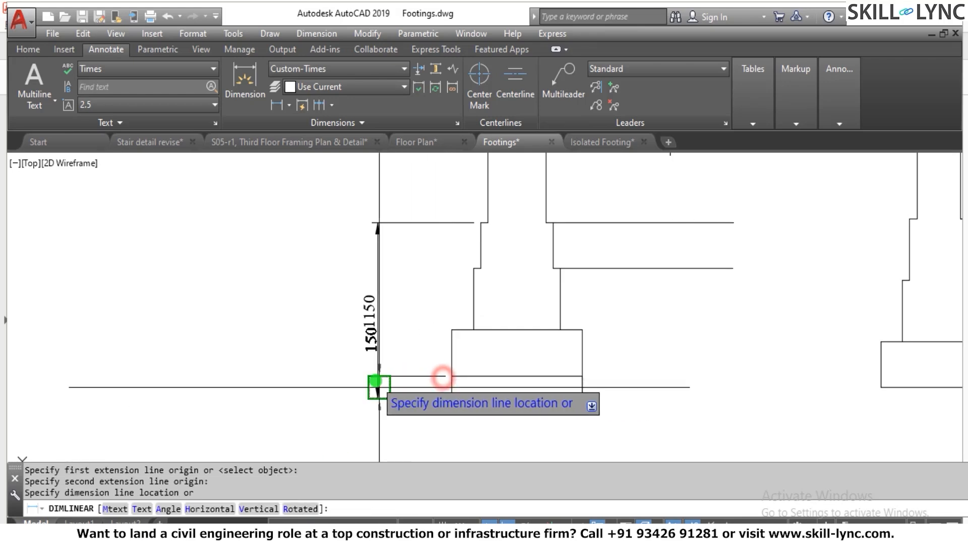
left_click(395, 369)
key("Escape")
scroll(403, 361, "up", 4)
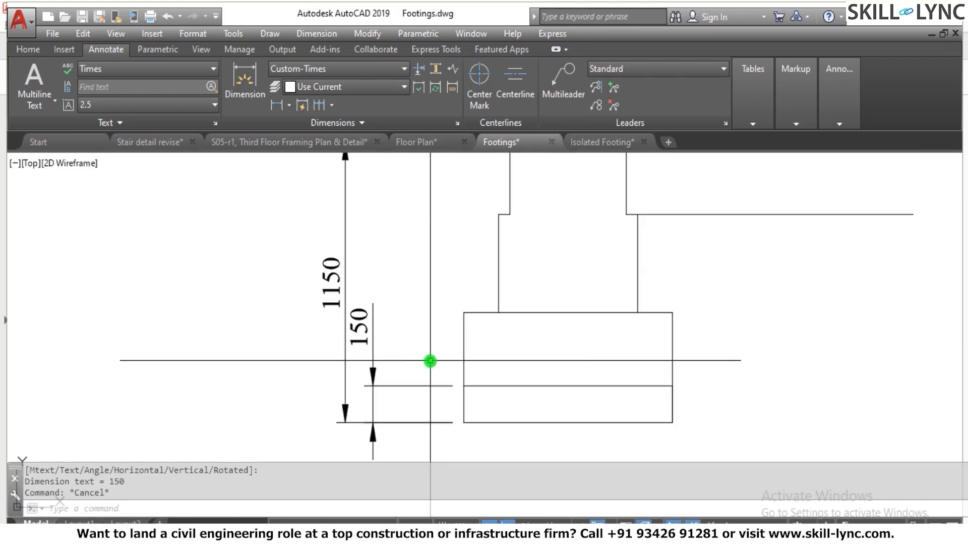
Step: Move the bottom layer dimension's text straight down to below the footing's base
left_click(361, 336)
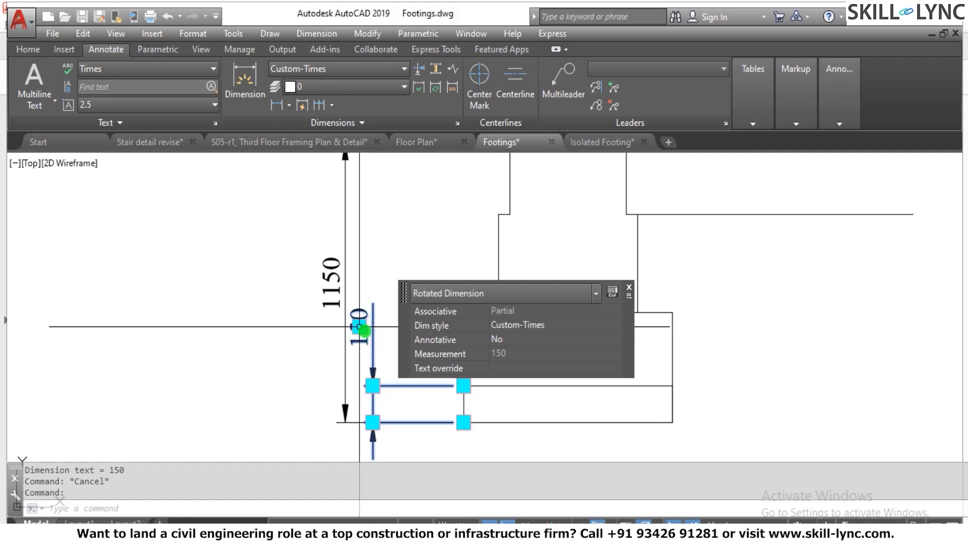
left_click(363, 330)
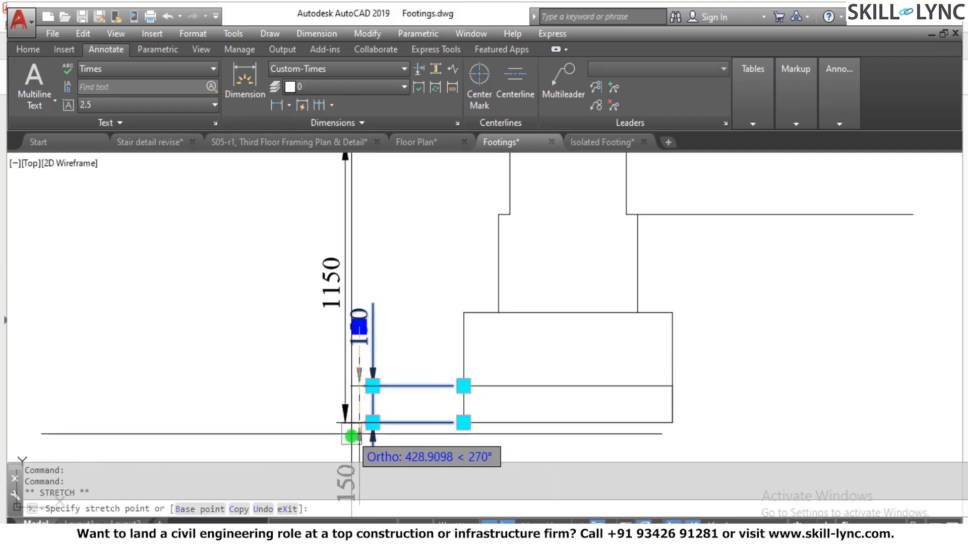
scroll(369, 395, "down", 3)
left_click(359, 449)
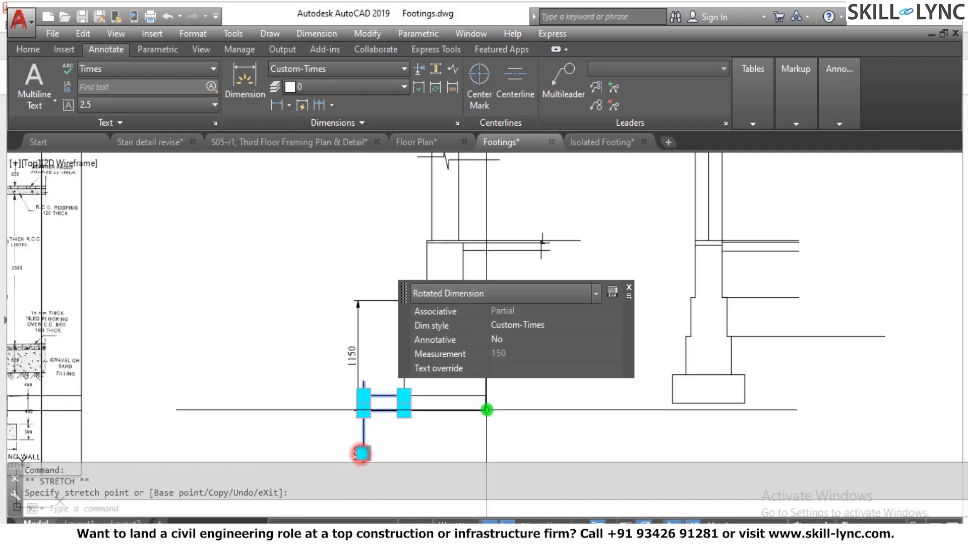
key("Escape")
key("Escape")
Step: Continue the vertical dimensions upward from the bottom layer to the footing's top corner and the two wall step corners above
scroll(382, 410, "up", 3)
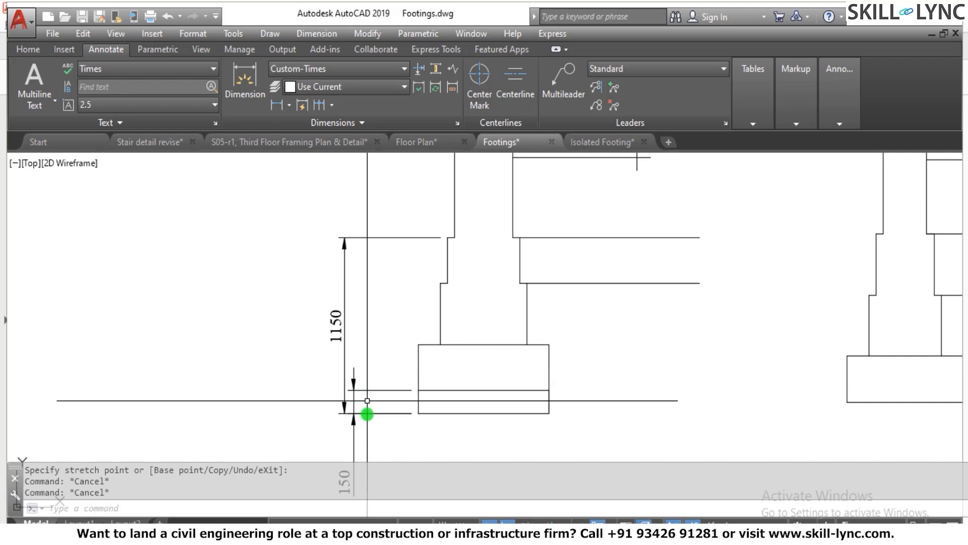
scroll(373, 386, "down", 2)
scroll(376, 387, "up", 3)
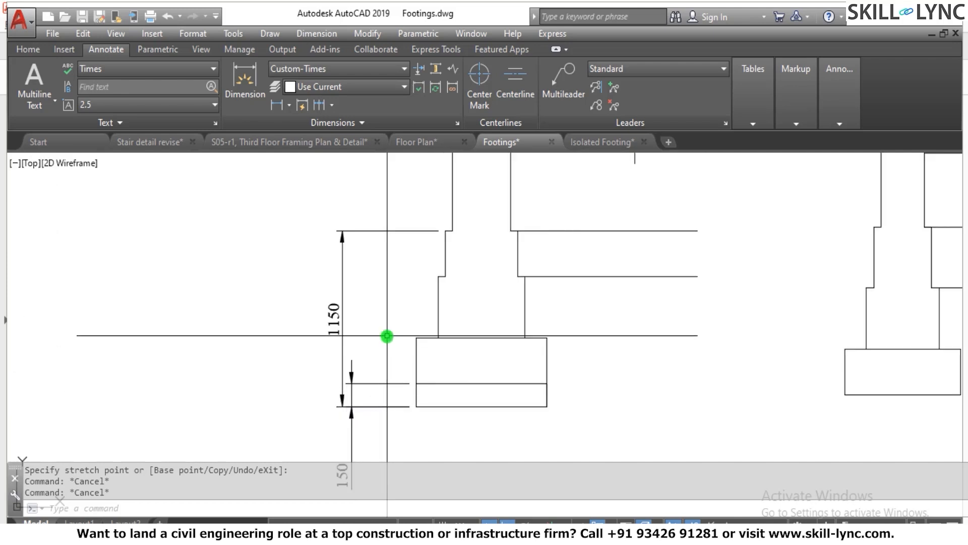
key("Escape")
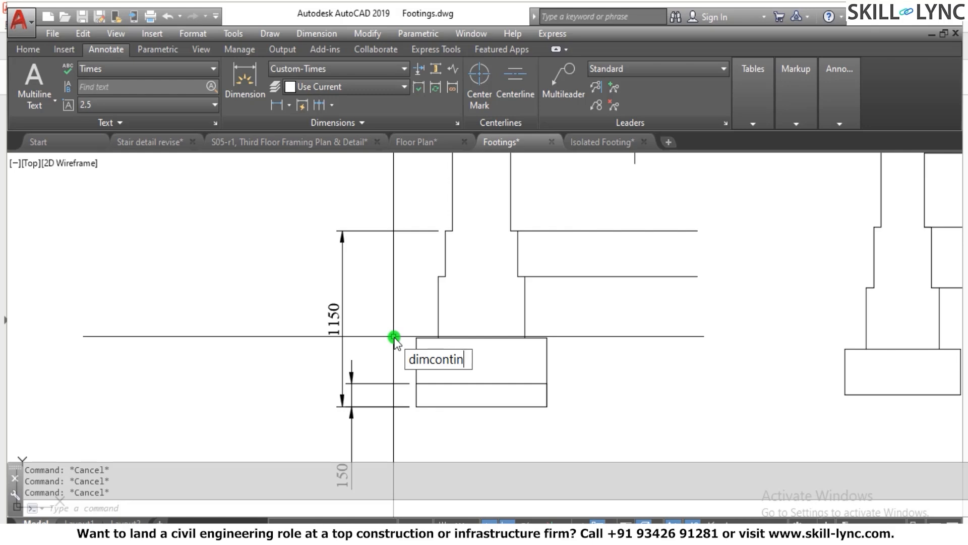
type("ue")
key("Return")
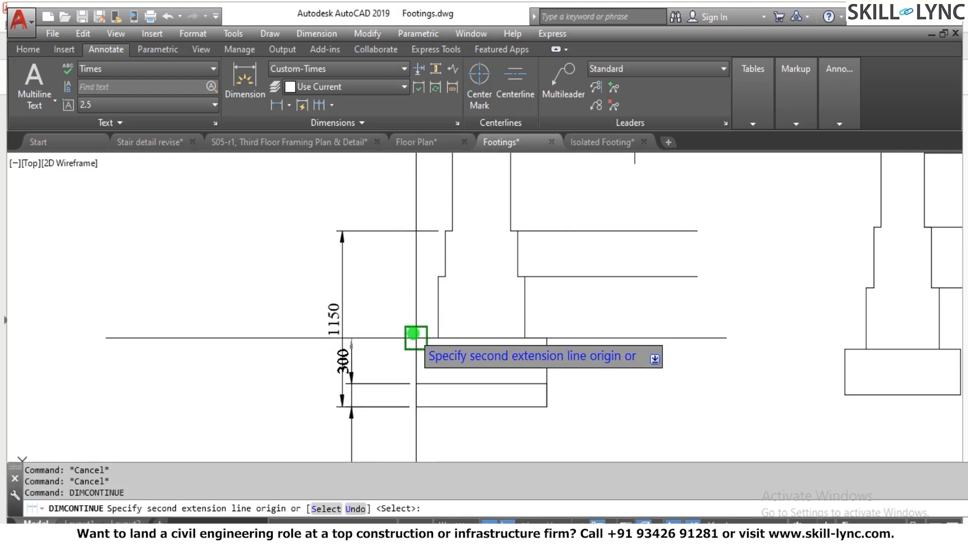
left_click(416, 337)
left_click(437, 276)
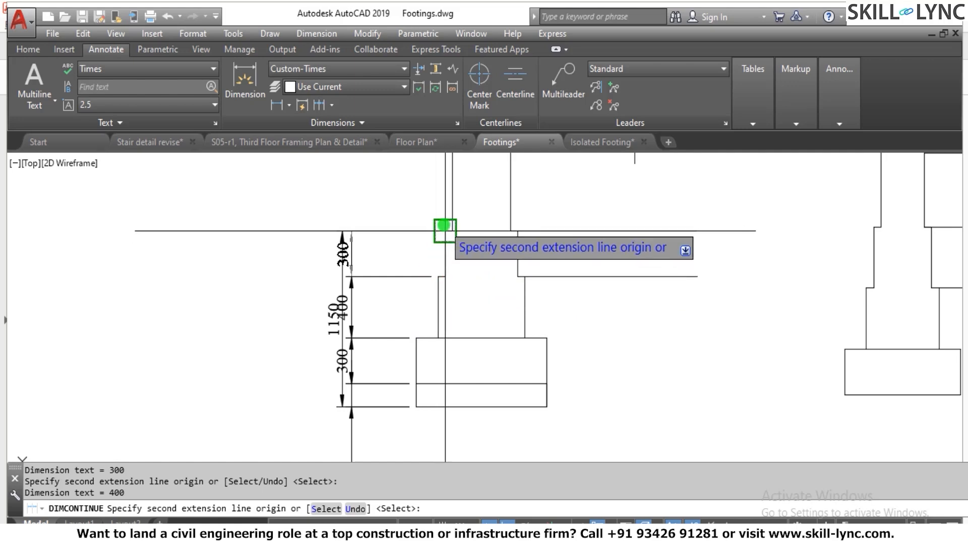
left_click(439, 229)
key("Escape")
key("Escape")
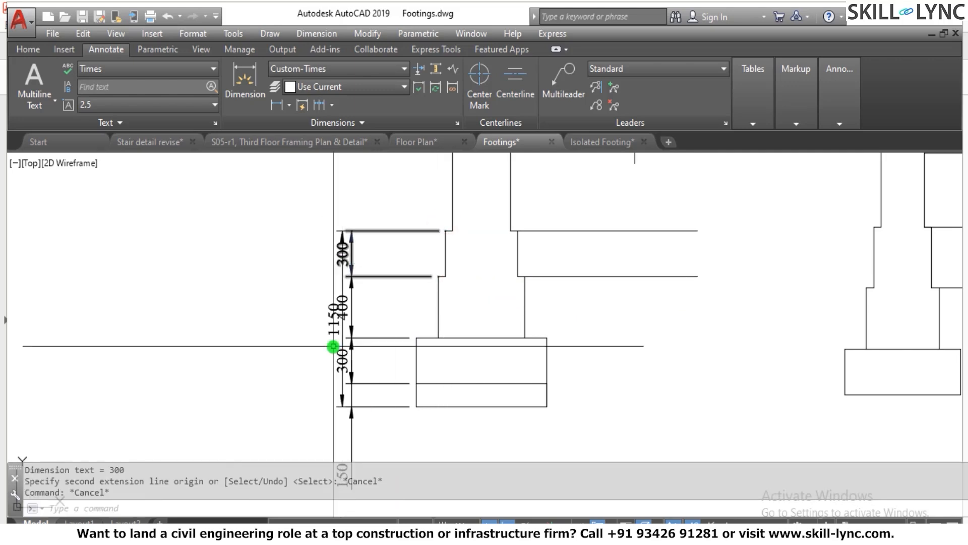
Step: Move the overall height dimension outward, away from the footing, so it clears the continued dimension chain
left_click(330, 330)
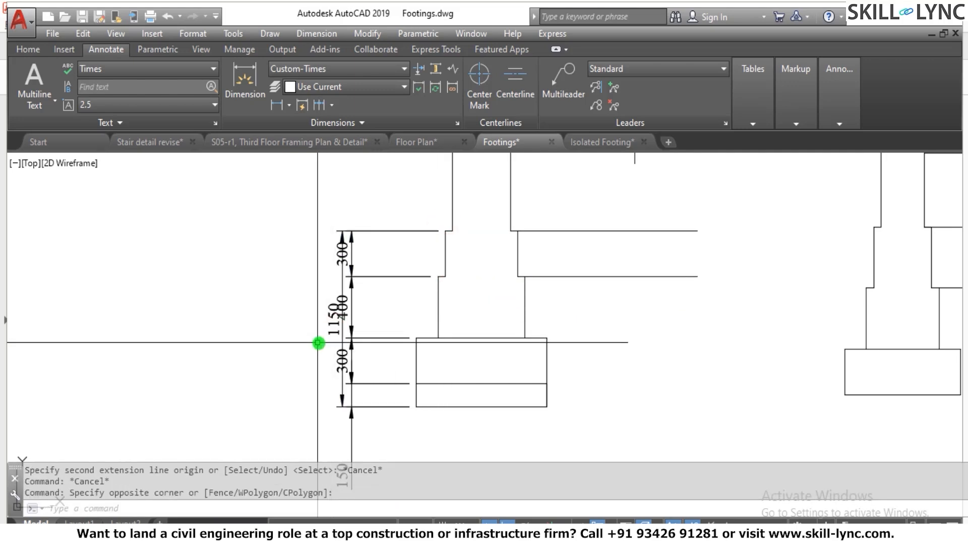
key("Escape")
key("Escape")
left_click(324, 334)
left_click(327, 334)
scroll(327, 334, "up", 3)
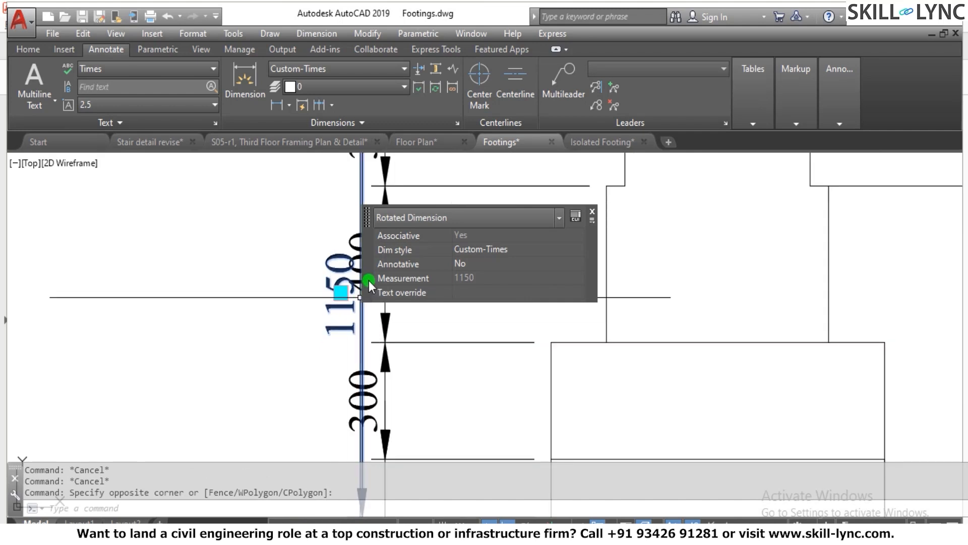
left_click(339, 292)
scroll(302, 289, "down", 1)
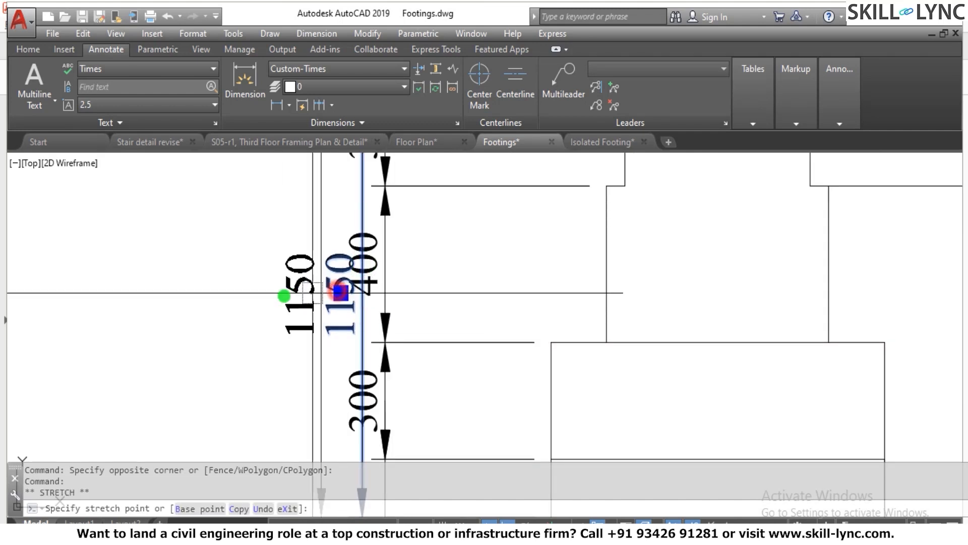
scroll(281, 287, "down", 3)
key("Escape")
key("Escape")
key("Escape")
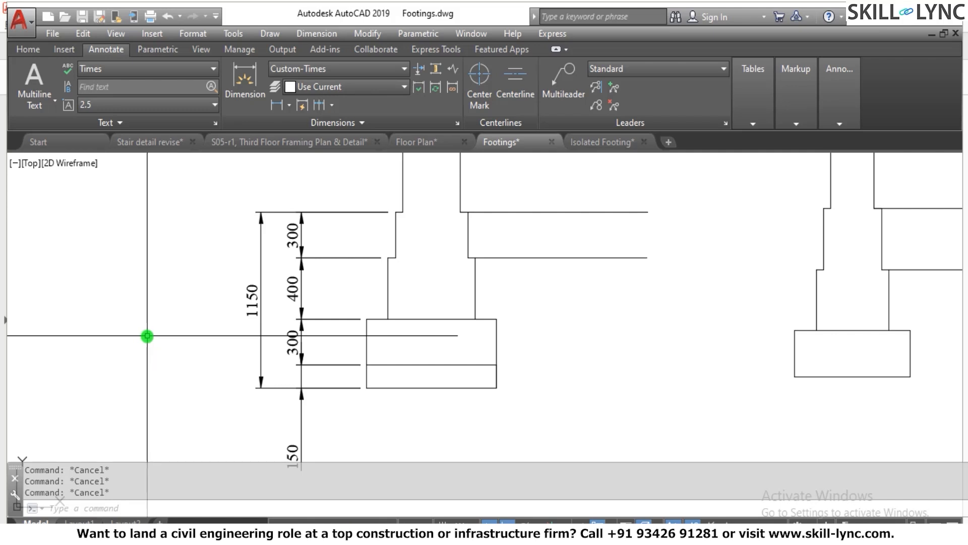
Step: Set the overall scale of the Custom-Times dimension style to 20 and make the style current
type("d")
key("Return")
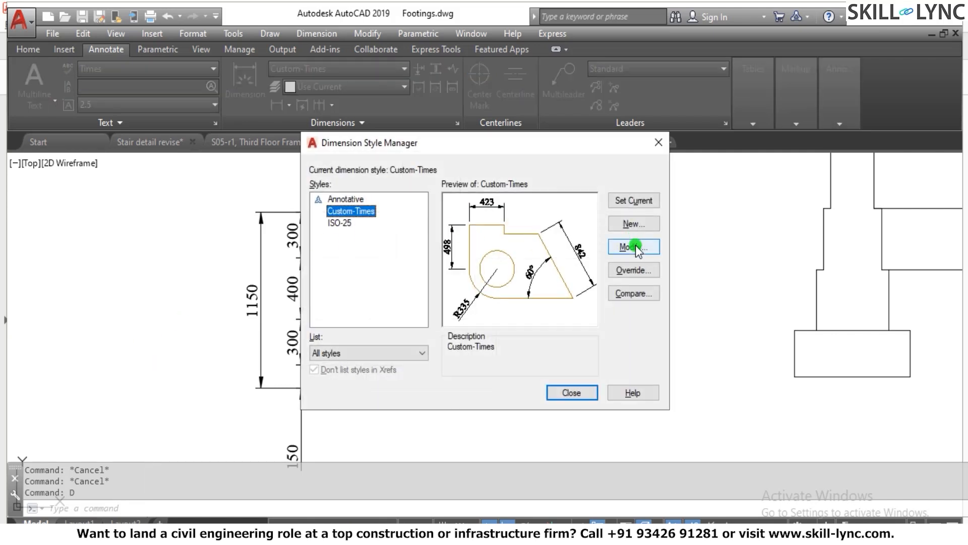
left_click(631, 246)
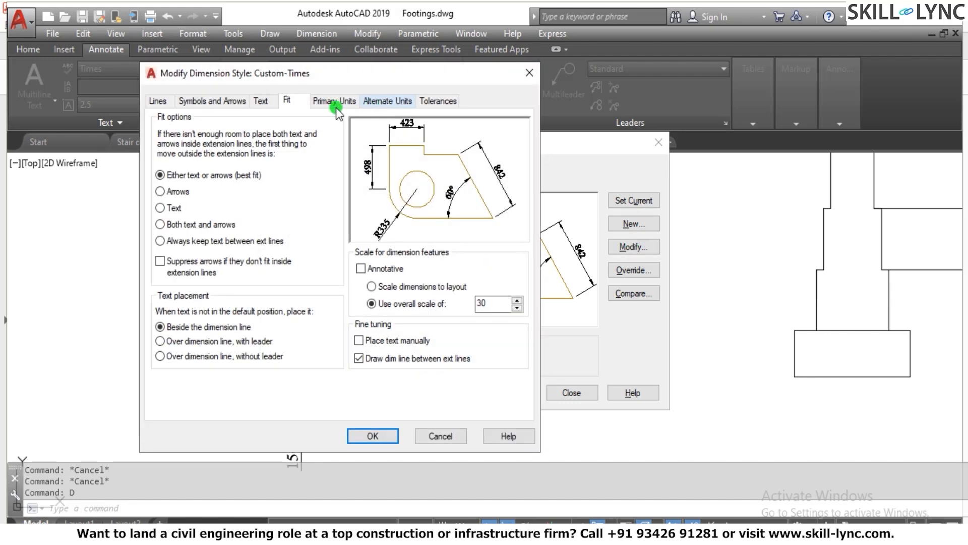
double_click(483, 303)
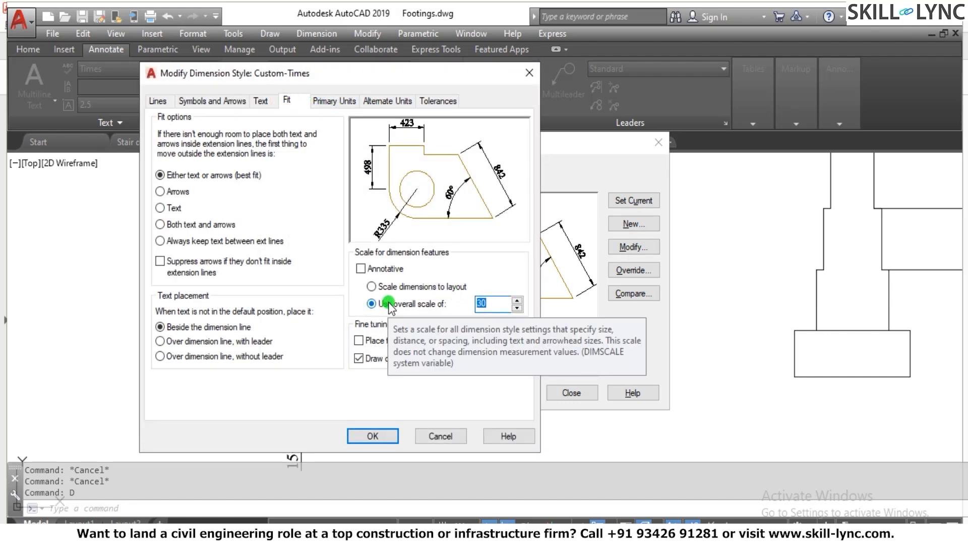
type("20")
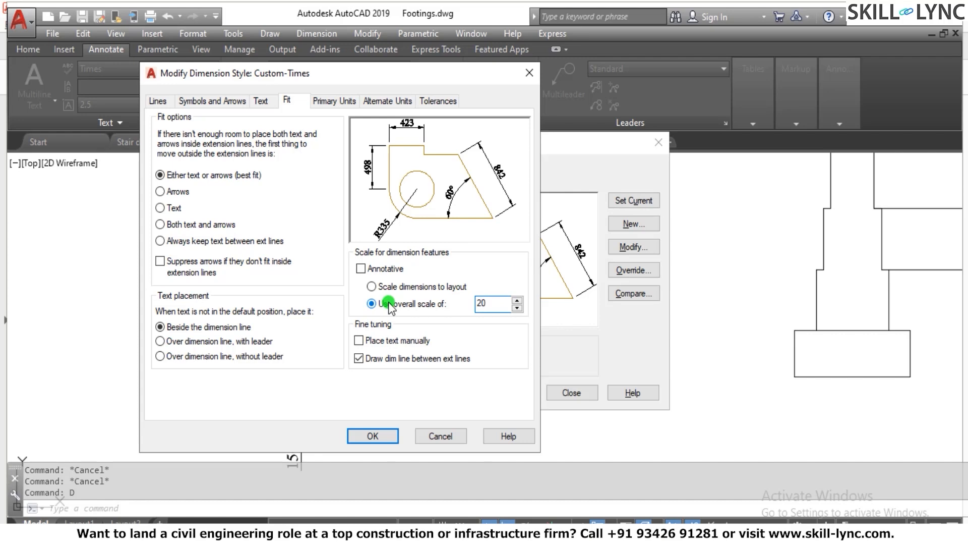
left_click(371, 437)
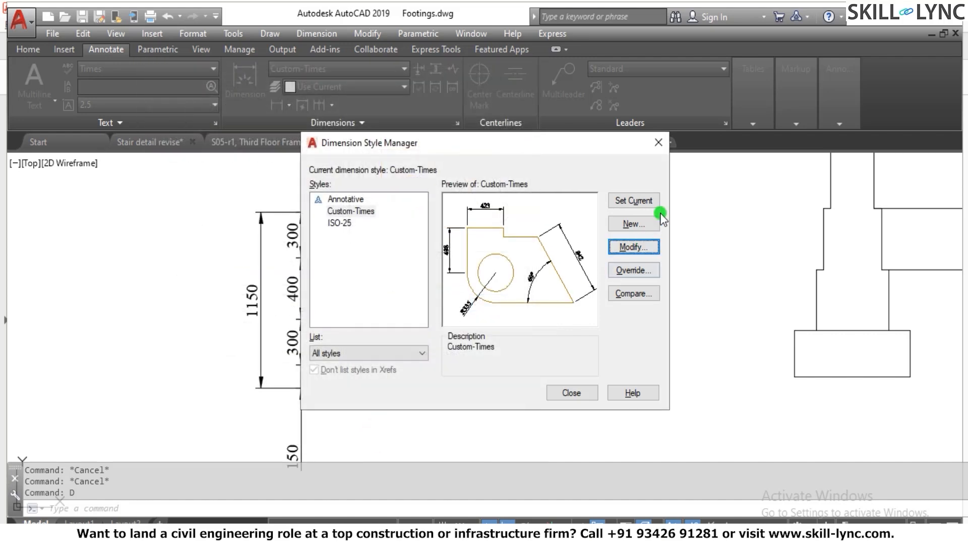
left_click(633, 200)
left_click(561, 394)
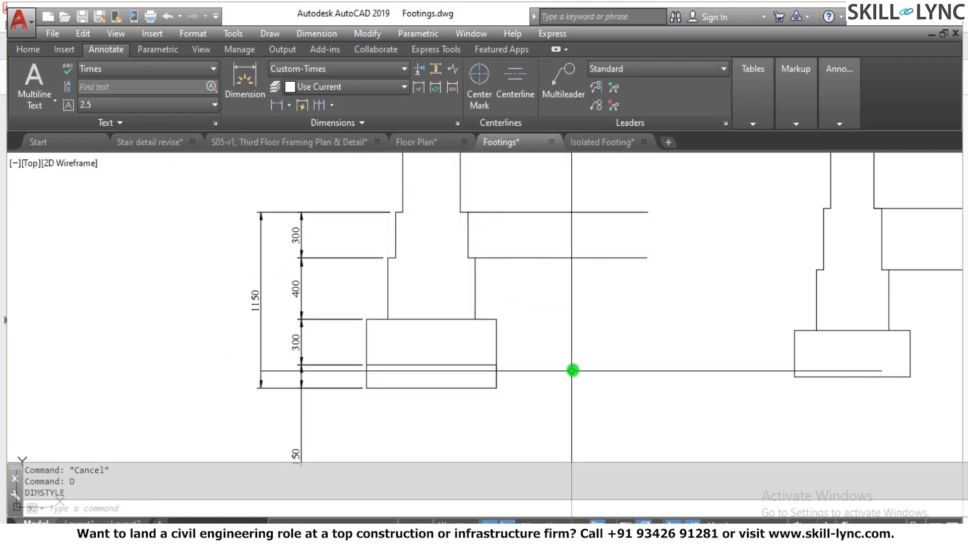
Step: Create a new multileader style named Custom based on Standard
scroll(562, 352, "down", 3)
scroll(564, 358, "up", 3)
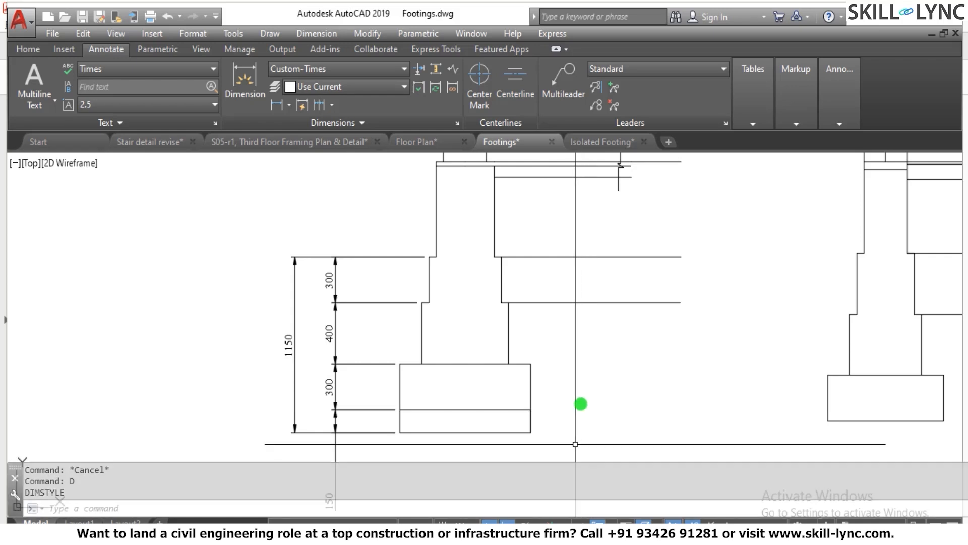
scroll(587, 323, "up", 2)
scroll(588, 331, "down", 2)
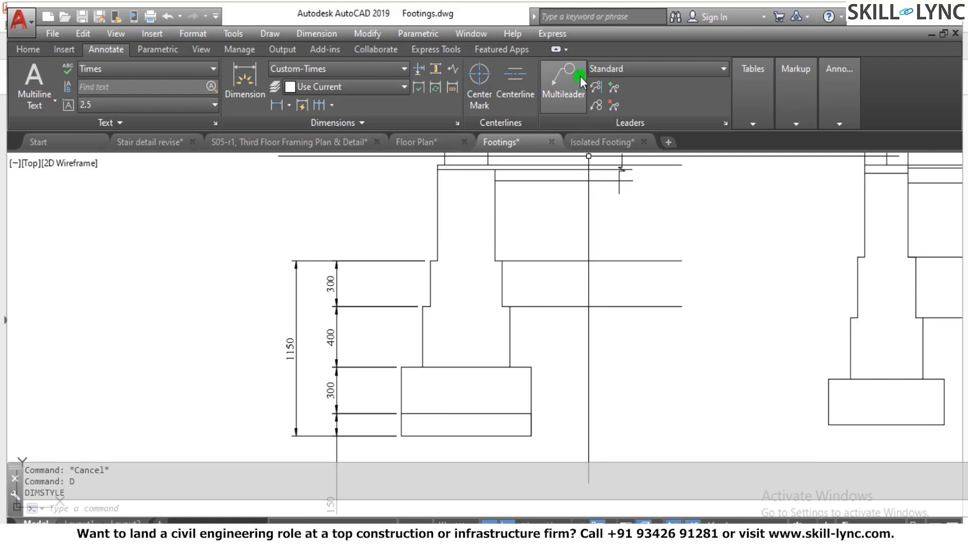
left_click(568, 86)
key("Escape")
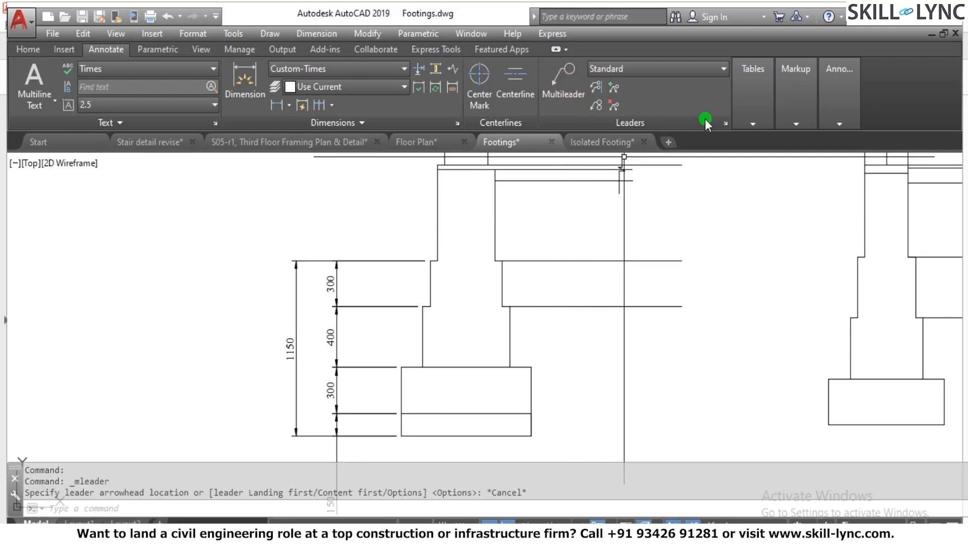
left_click(725, 123)
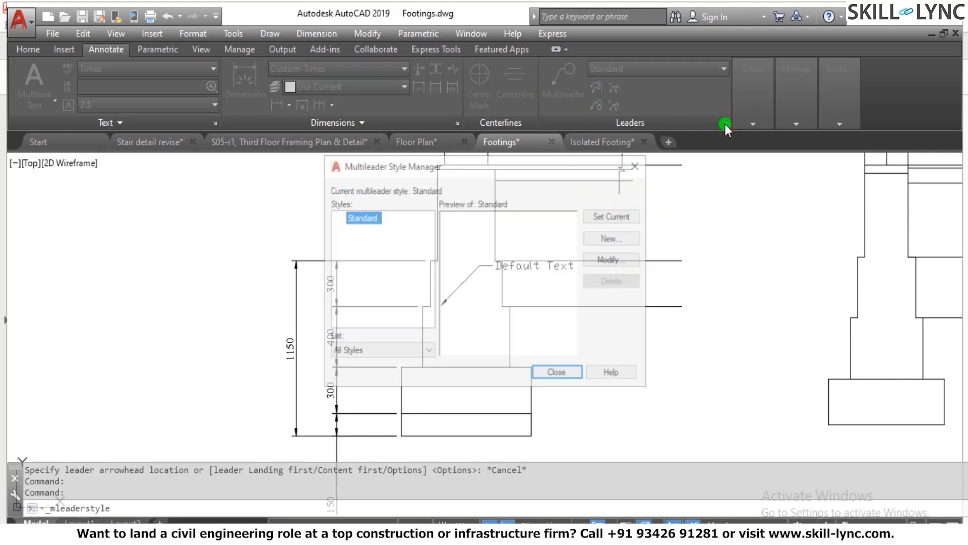
left_click(610, 238)
type("Custom")
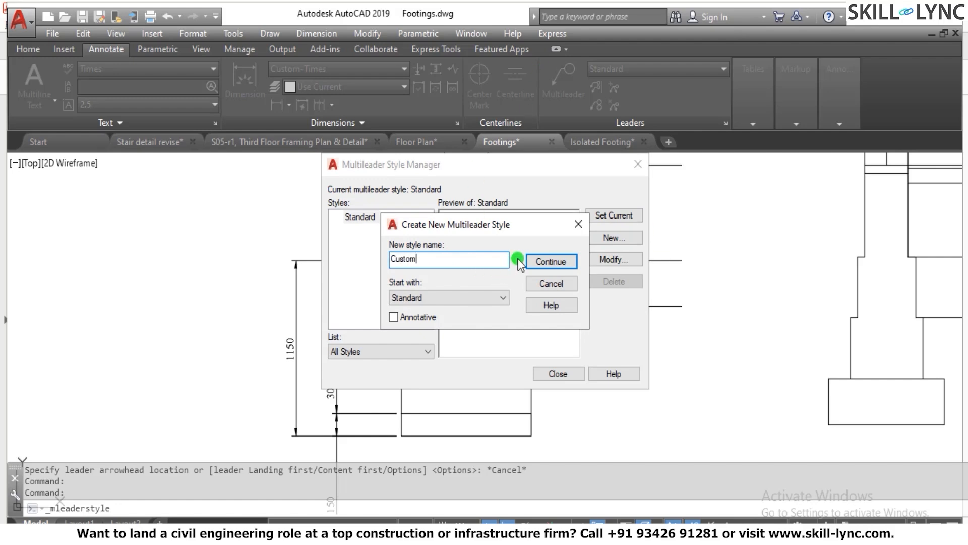
left_click(551, 262)
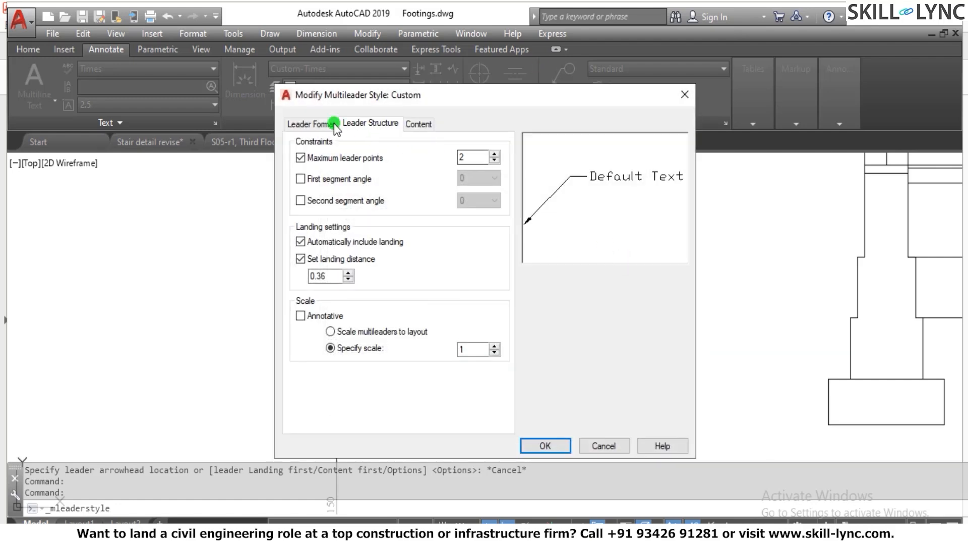
Step: Set the Custom multileader style's text style to Times and its text height to 50
left_click(334, 126)
left_click(417, 160)
left_click(418, 161)
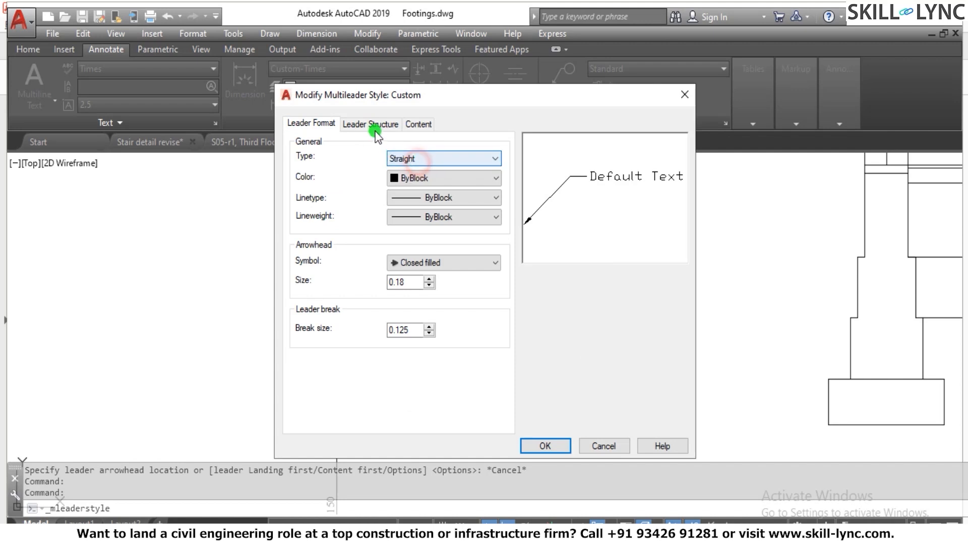
left_click(376, 128)
left_click(406, 127)
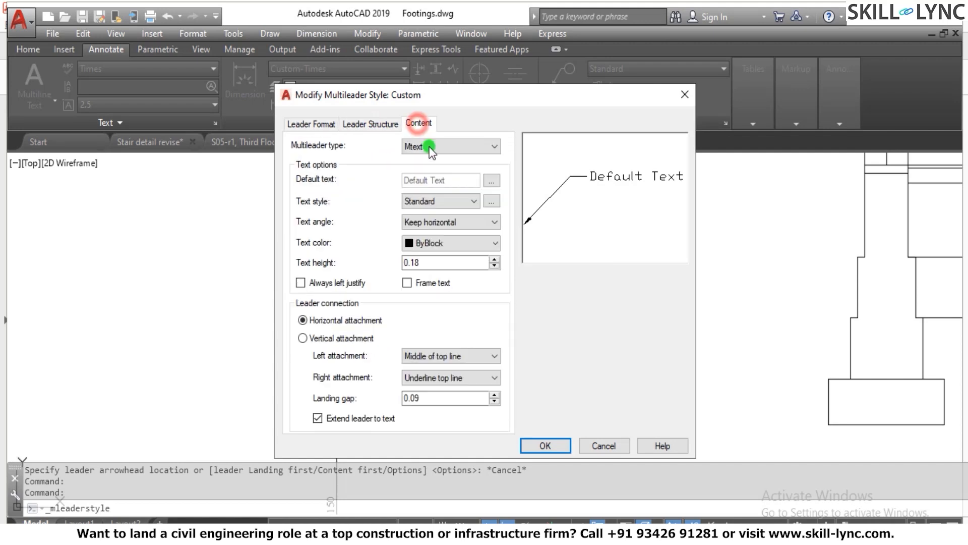
left_click(477, 203)
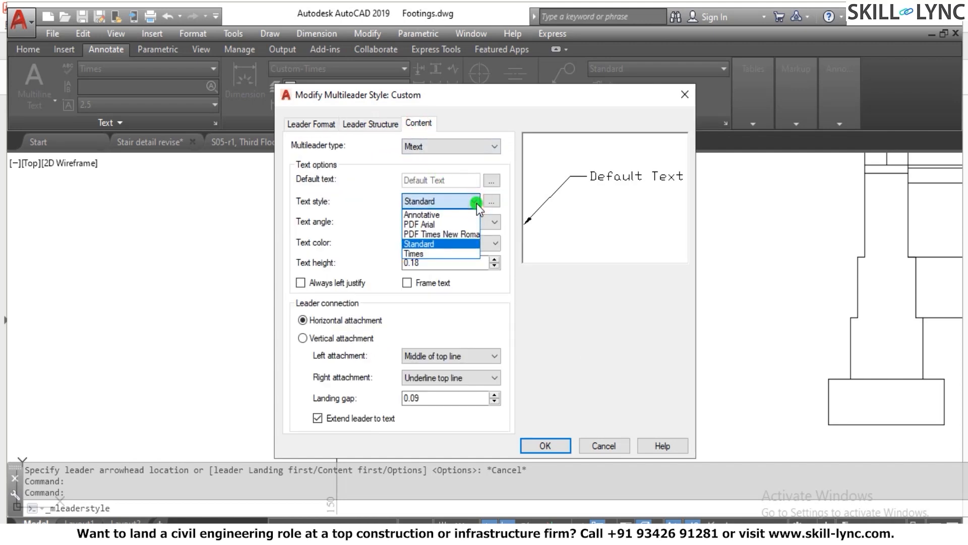
left_click(424, 253)
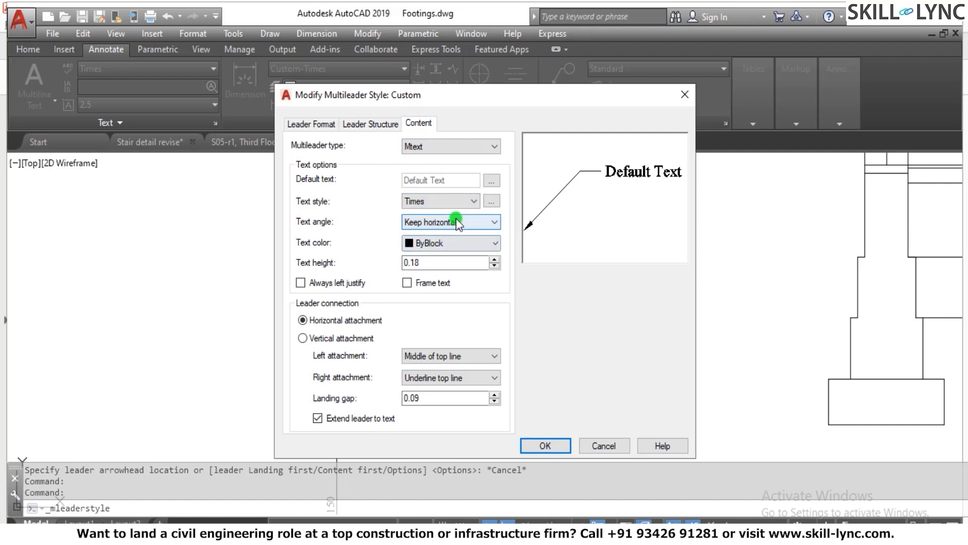
double_click(426, 263)
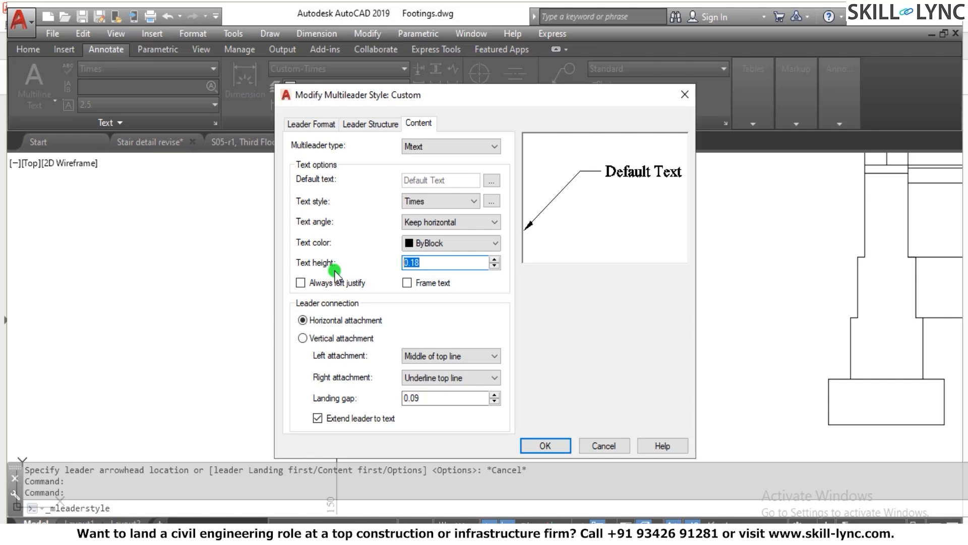
type("50")
Step: Set the Custom multileader style's leader color to Red and arrowhead size to 50, and save the style
left_click(364, 124)
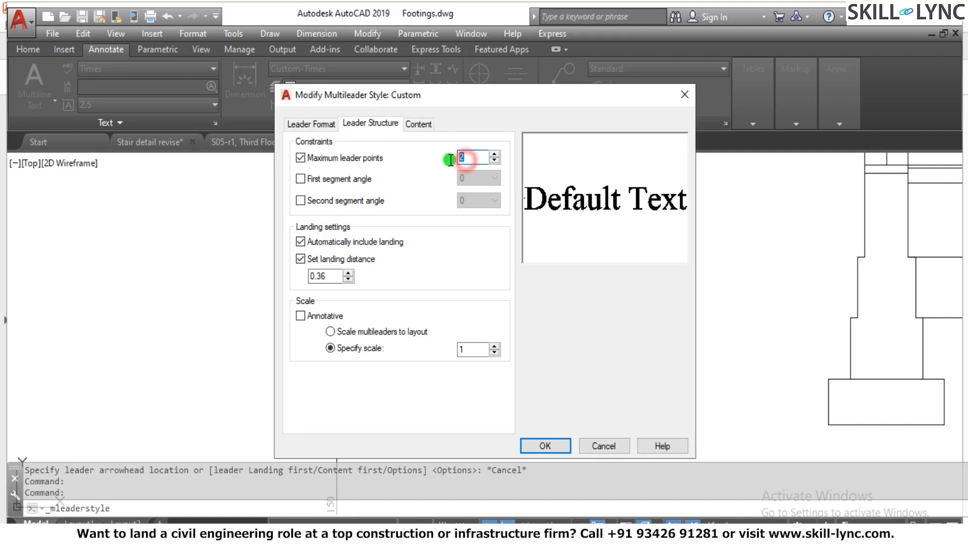
left_click(308, 124)
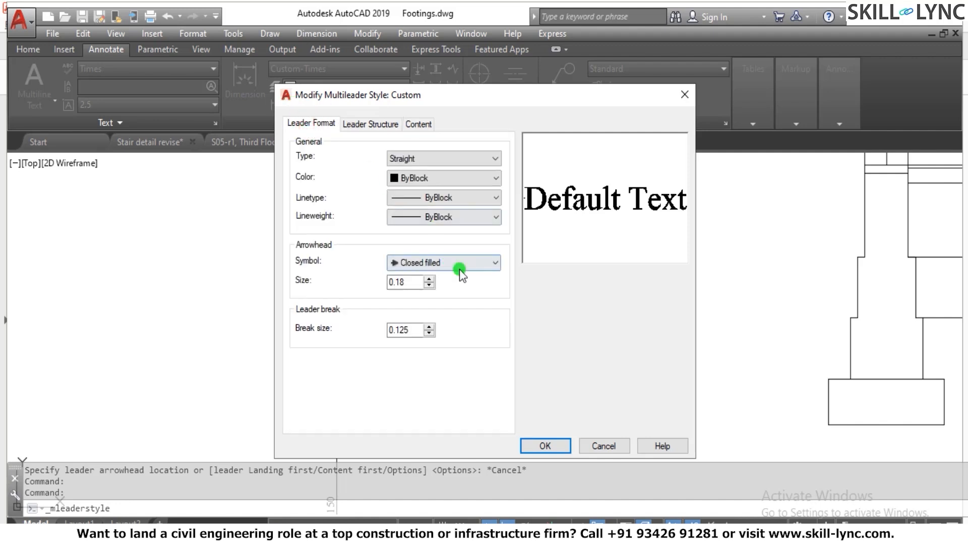
left_click(409, 177)
left_click(406, 193)
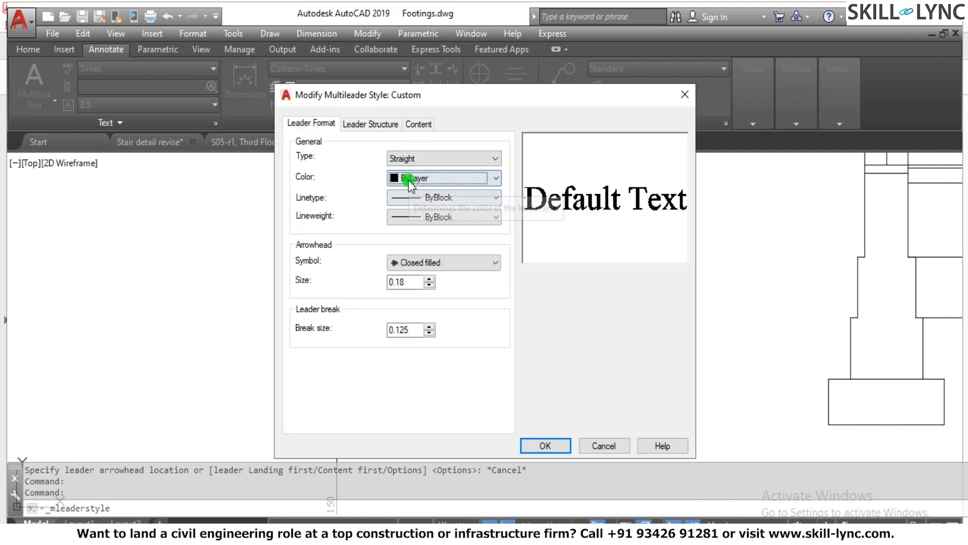
left_click(410, 178)
left_click(408, 217)
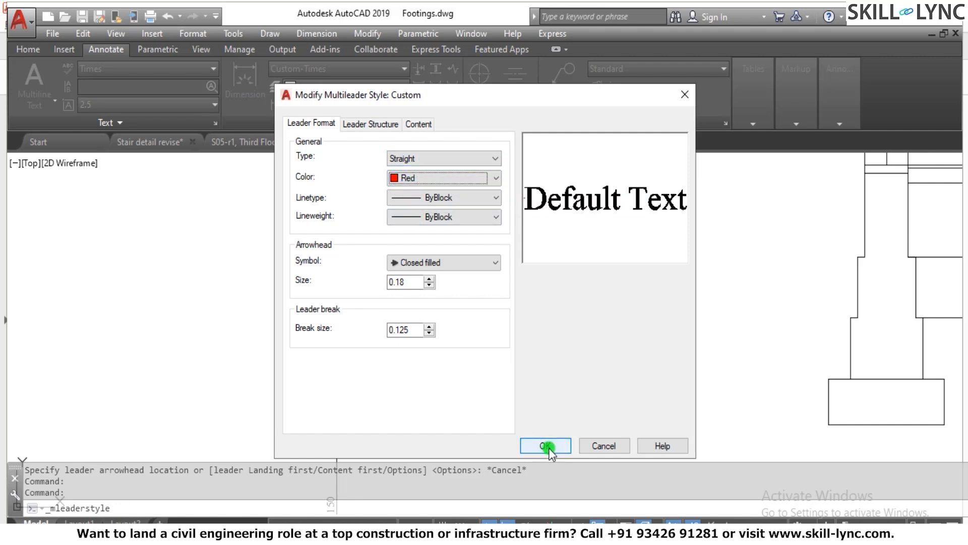
double_click(419, 281)
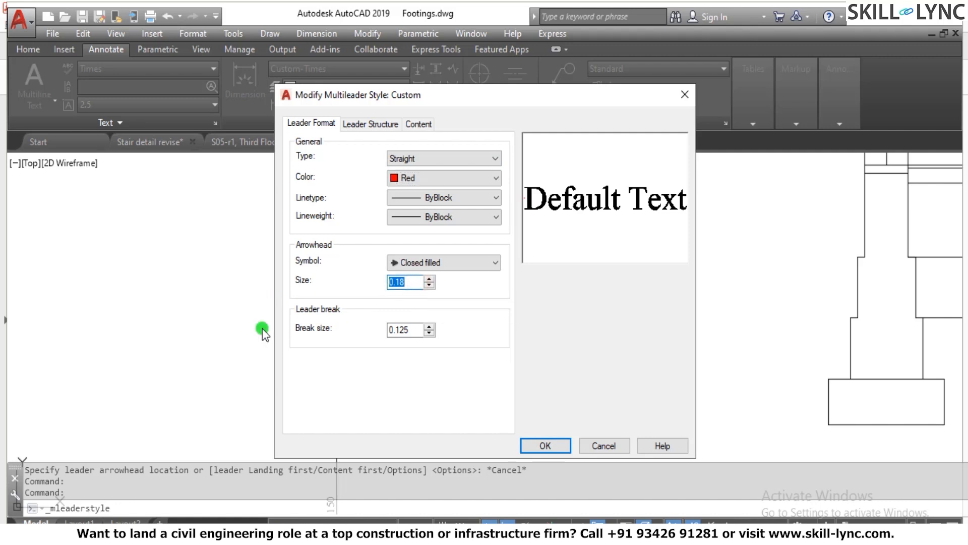
type("50")
left_click(538, 446)
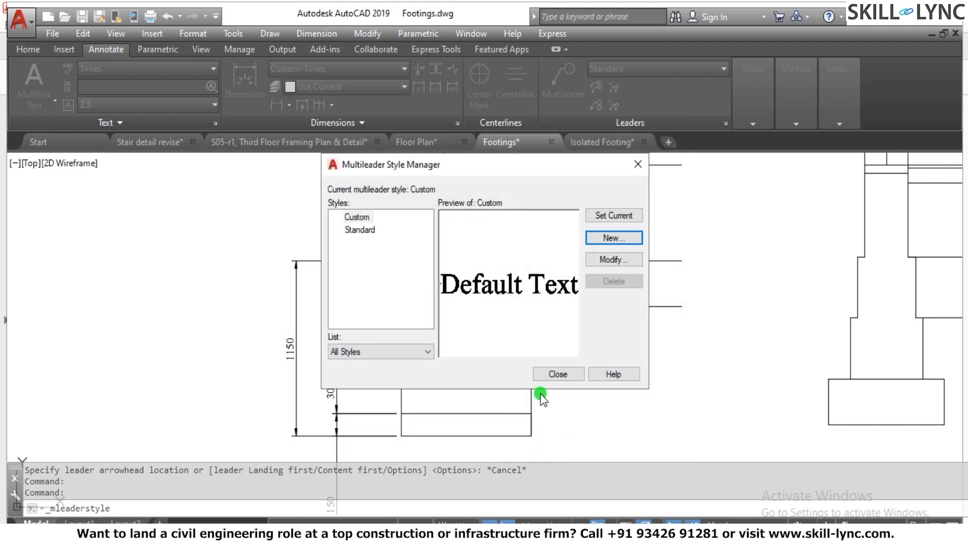
left_click(558, 374)
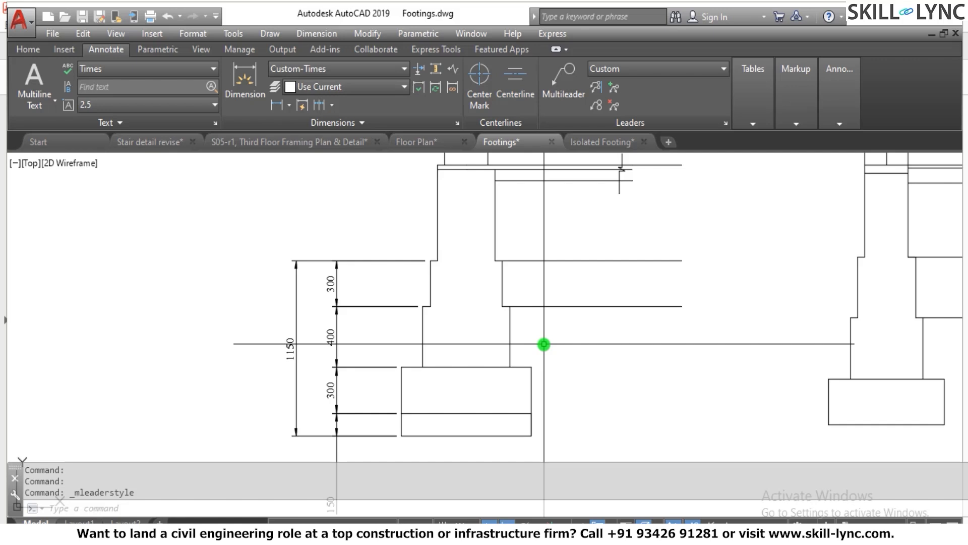
left_click(551, 94)
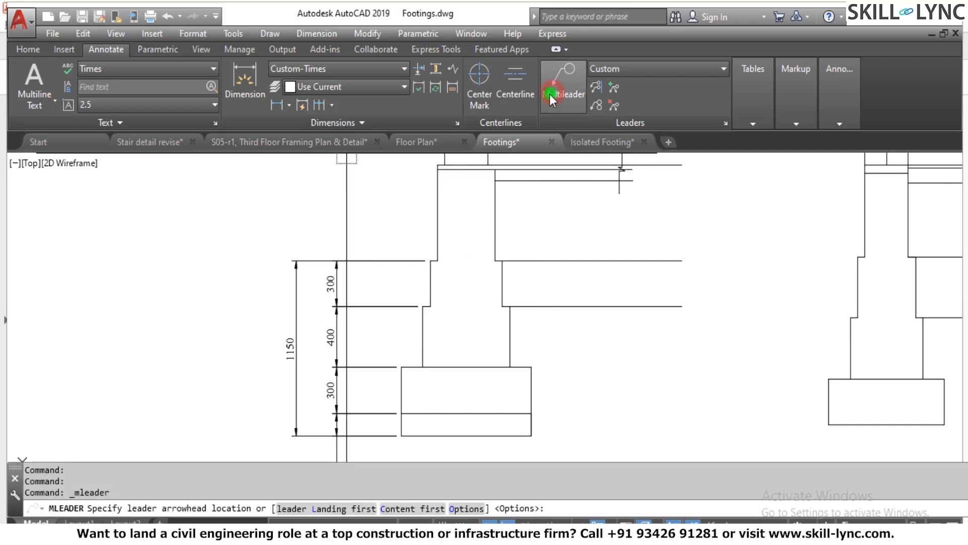
key("Escape")
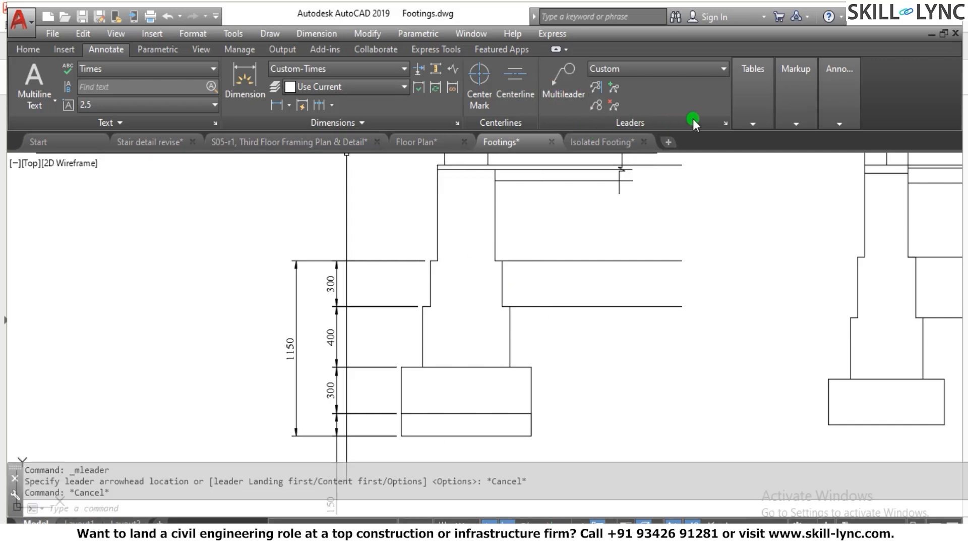
left_click(724, 123)
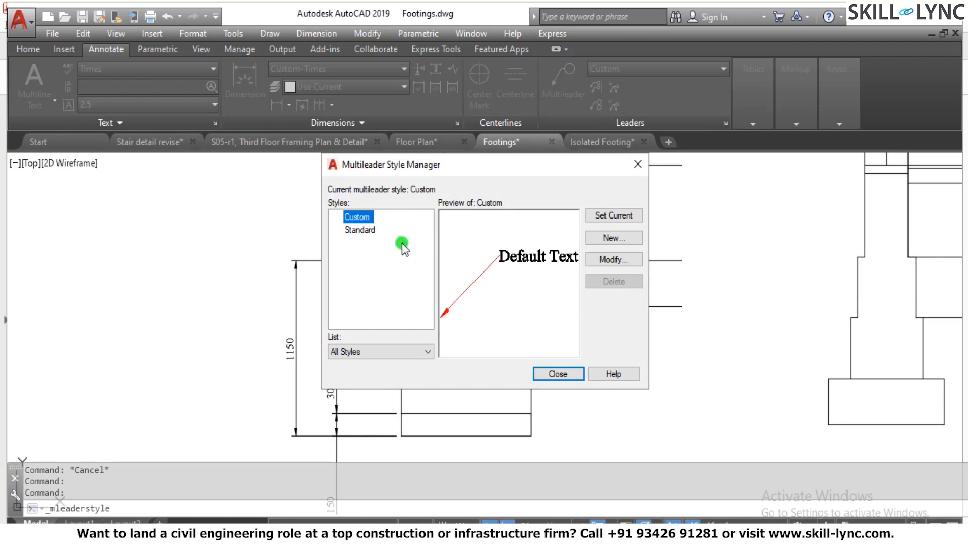
left_click(558, 373)
Step: Try to place a multileader with its arrowhead at the midpoint of the ground line beside the spread footing
left_click(565, 85)
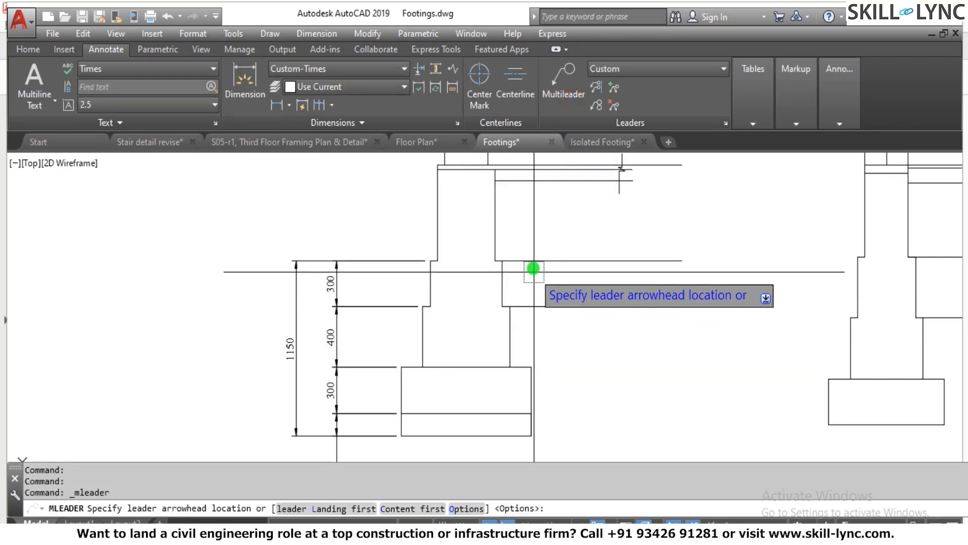
scroll(533, 268, "up", 3)
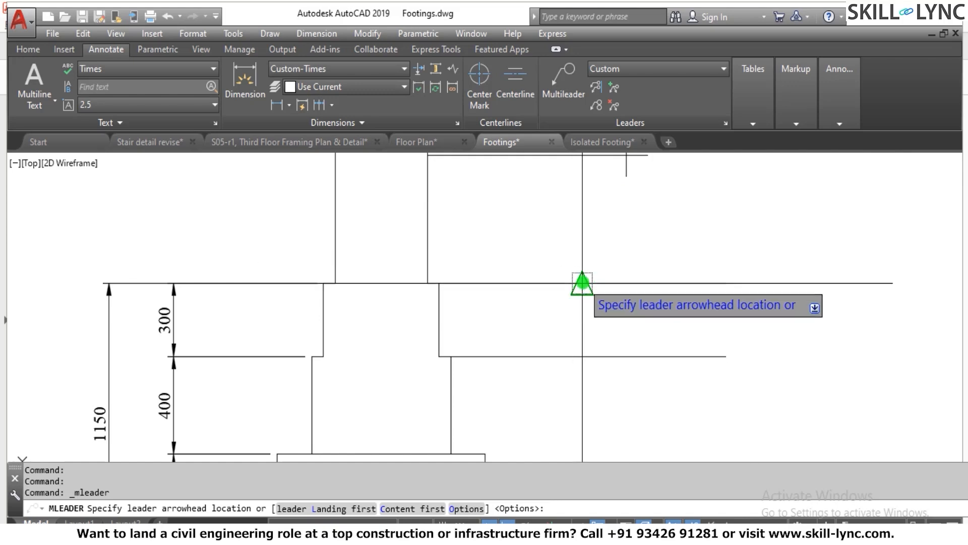
left_click(582, 283)
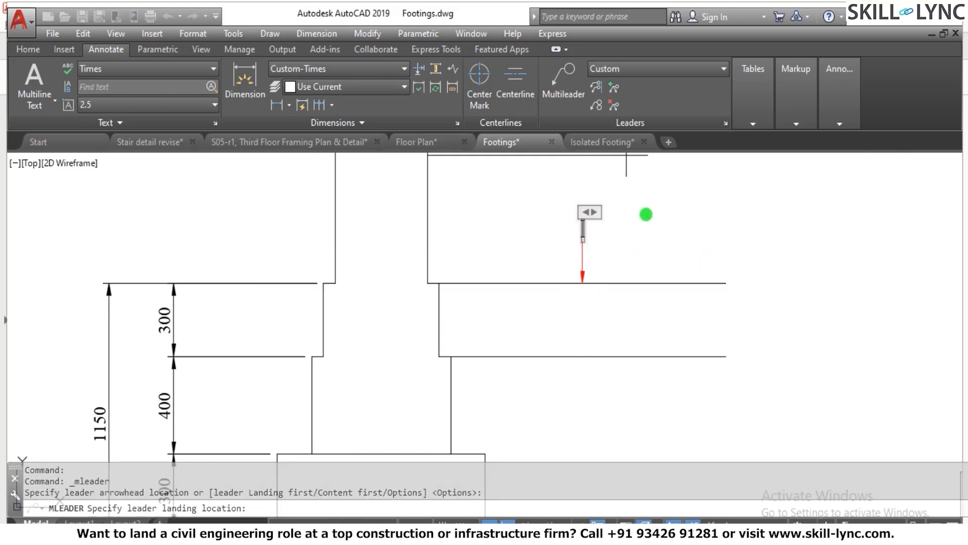
left_click(646, 214)
scroll(593, 237, "up", 4)
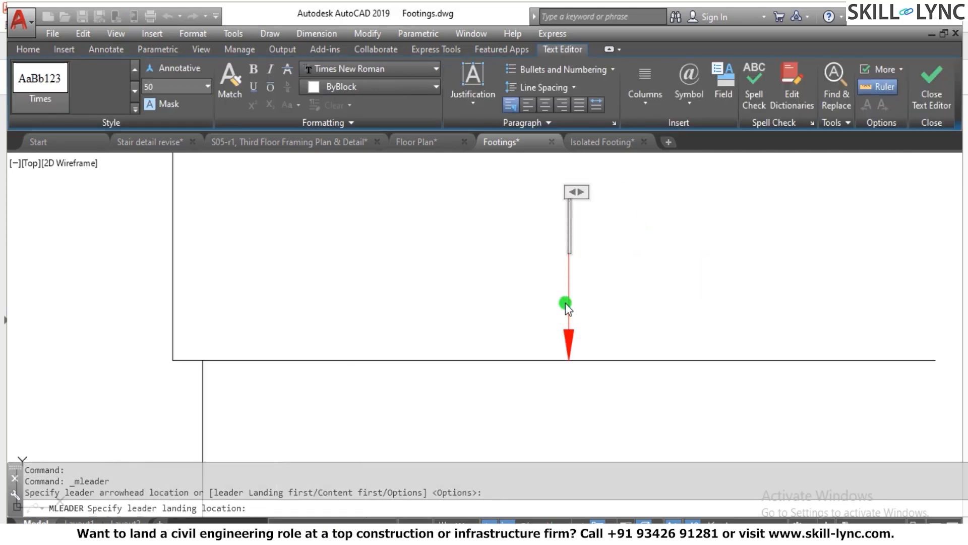
key("Escape")
key("Escape")
Step: Erase the empty multileader from the ground line
left_click(577, 240)
left_click(482, 305)
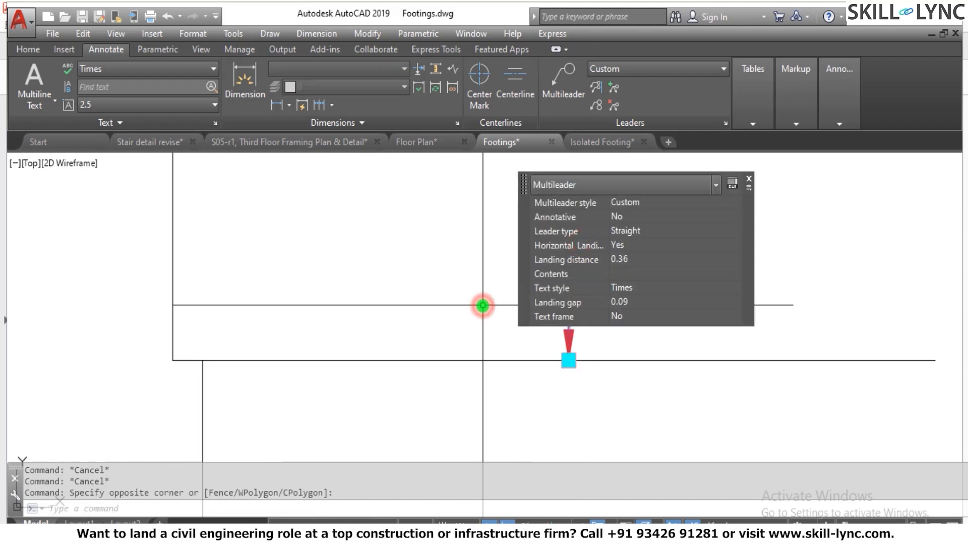
type("e")
key("Return")
key("Escape")
key("Escape")
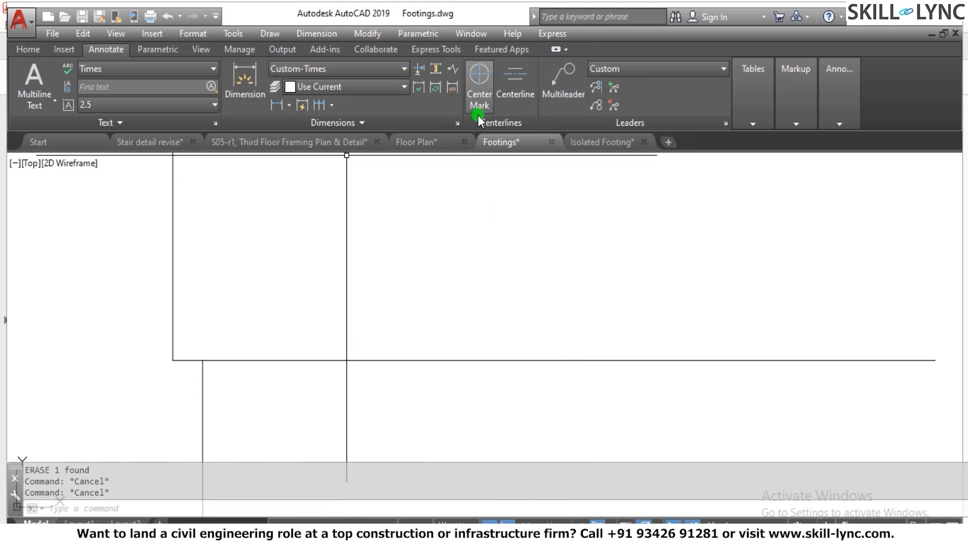
Step: Raise the Custom multileader style's maximum leader points to allow a two-segment leader, and set the style current
left_click(725, 124)
left_click(615, 259)
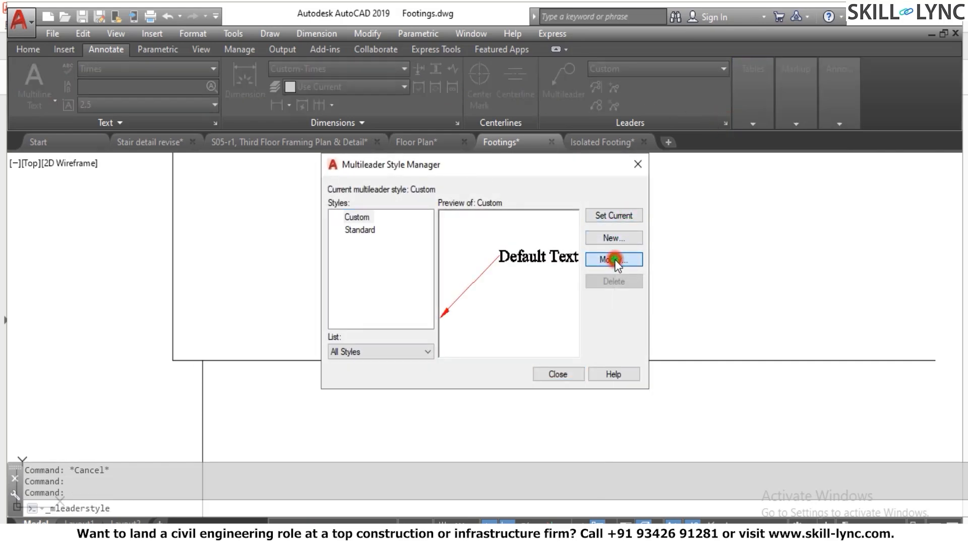
left_click(386, 124)
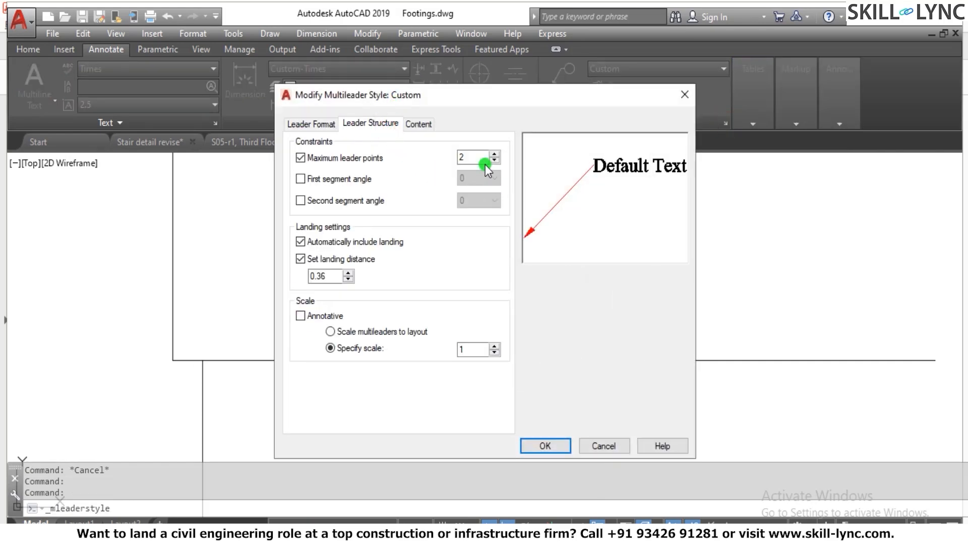
left_click(546, 445)
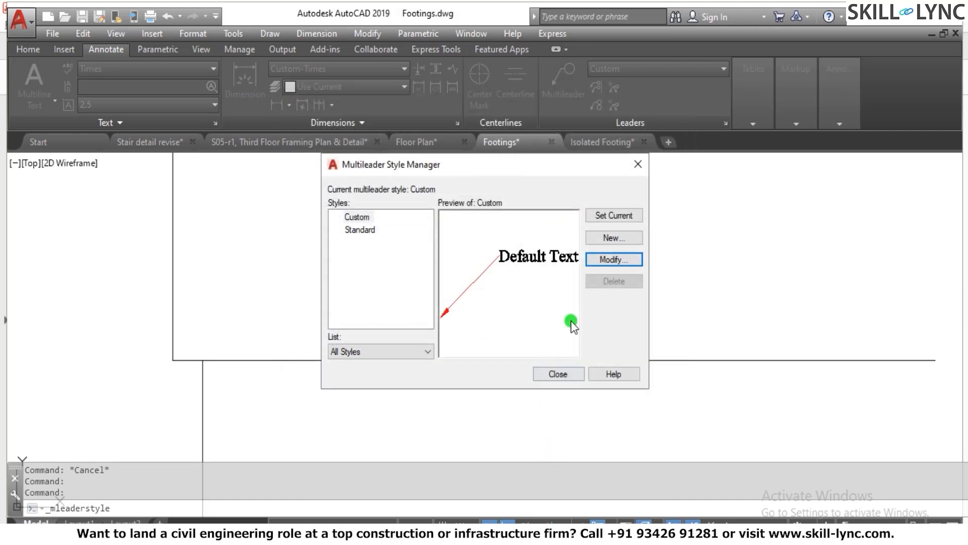
left_click(614, 216)
left_click(563, 373)
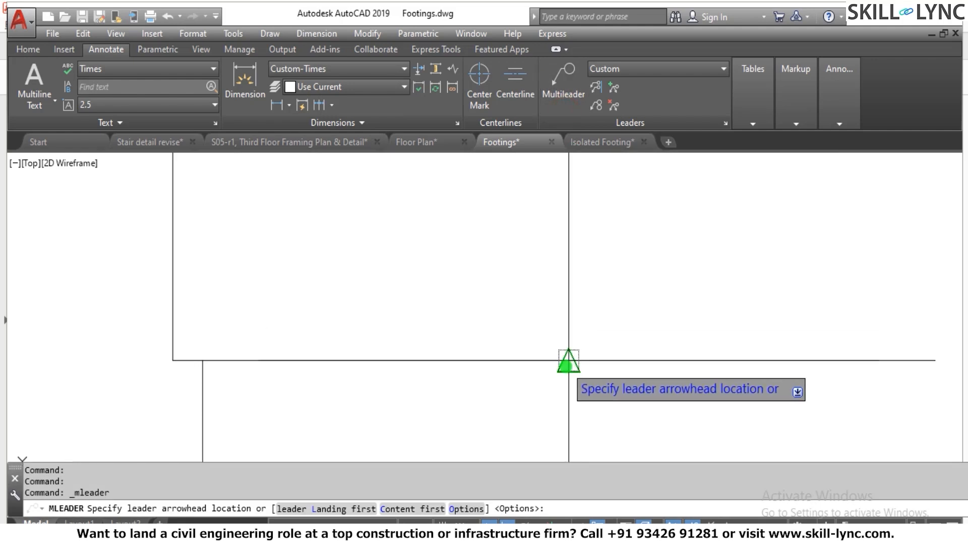
Step: Place a multileader rising from the midpoint of the ground line with a horizontal second segment, and label it FGL
left_click(569, 359)
left_click(570, 225)
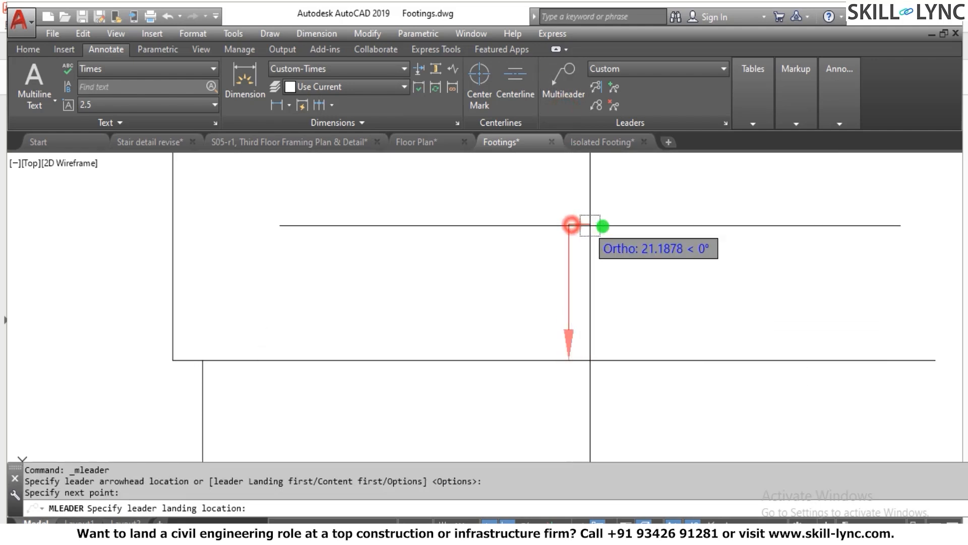
left_click(624, 223)
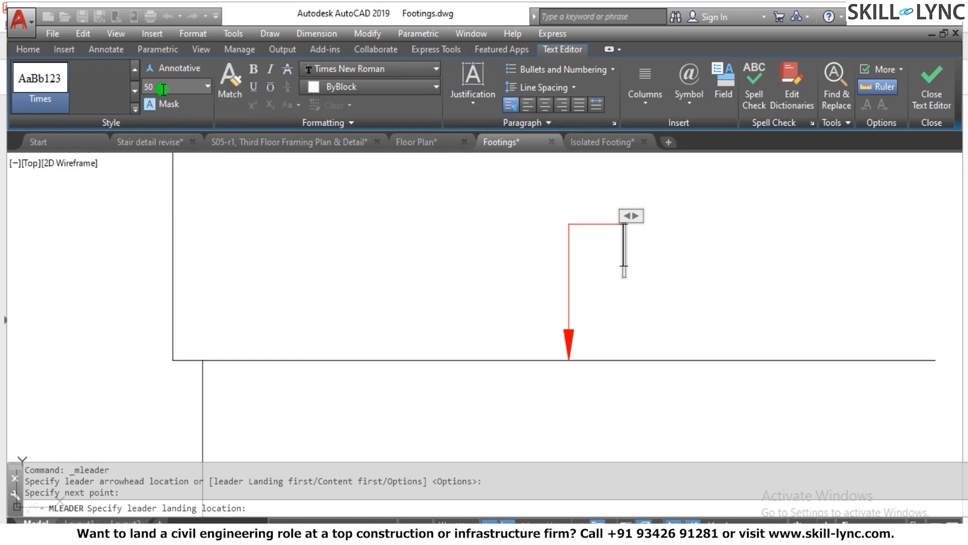
left_click(205, 87)
left_click(205, 87)
left_click(400, 69)
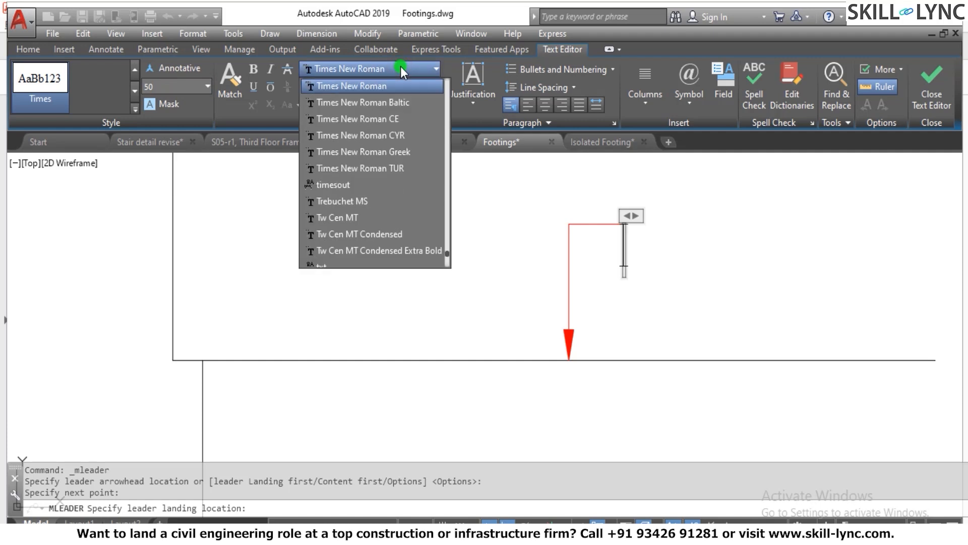
left_click(400, 69)
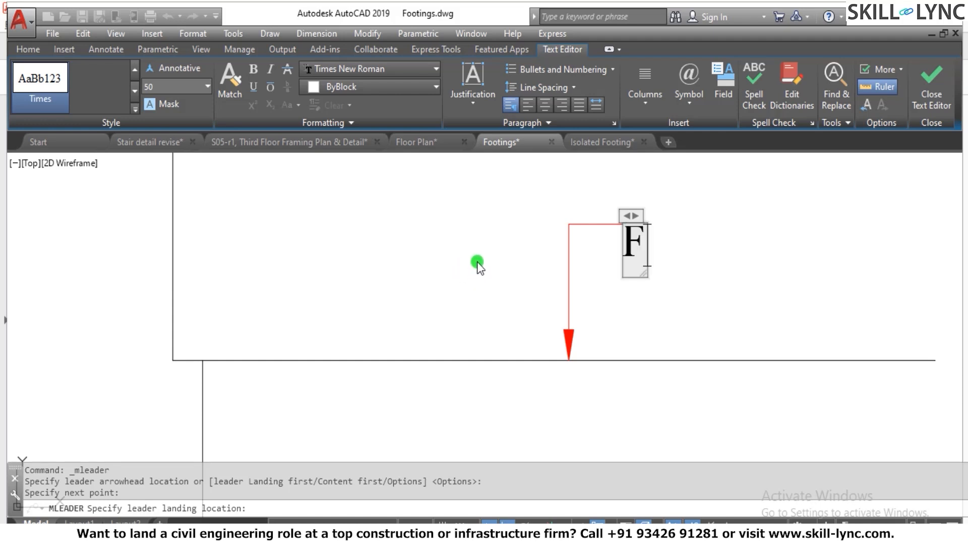
type("L")
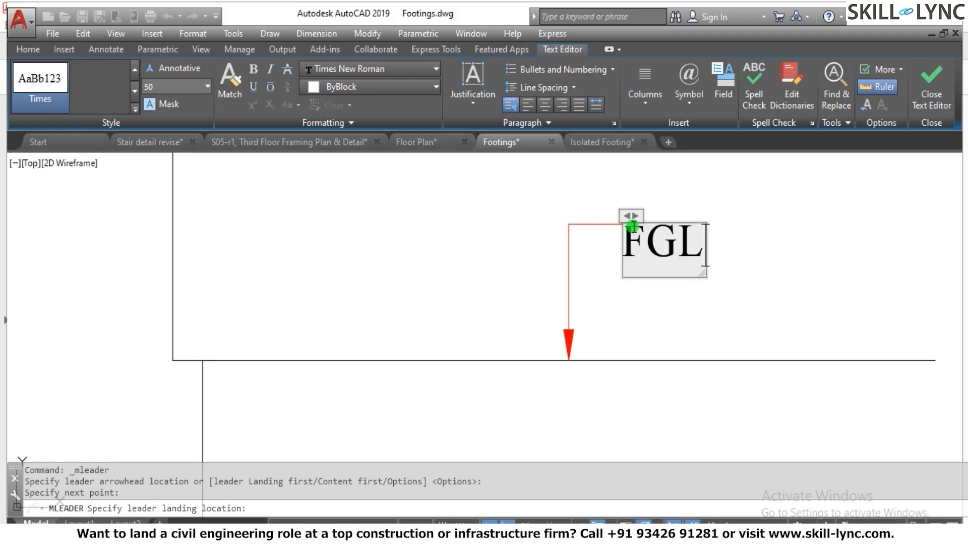
left_click(766, 221)
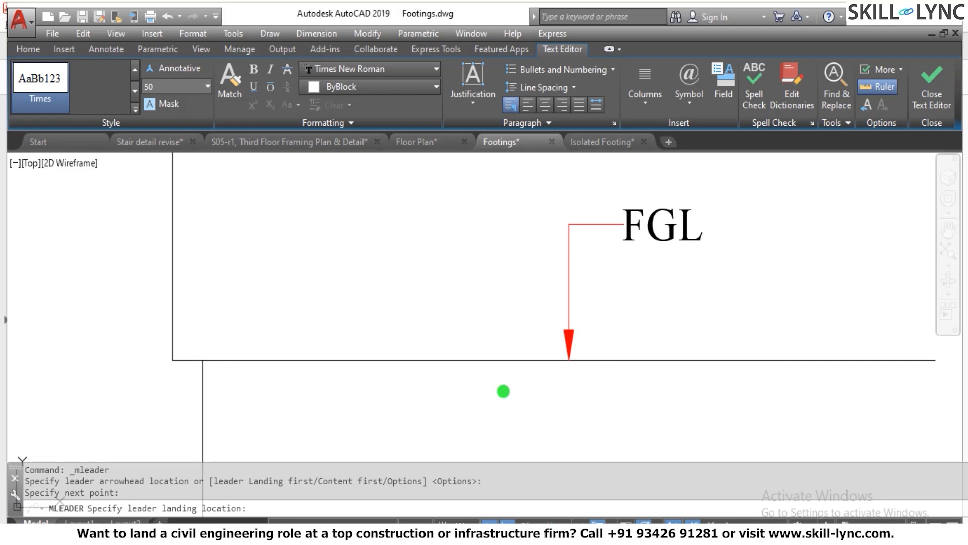
Step: Add a linear dimension below the spread footing across the full width of its base
scroll(624, 302, "down", 2)
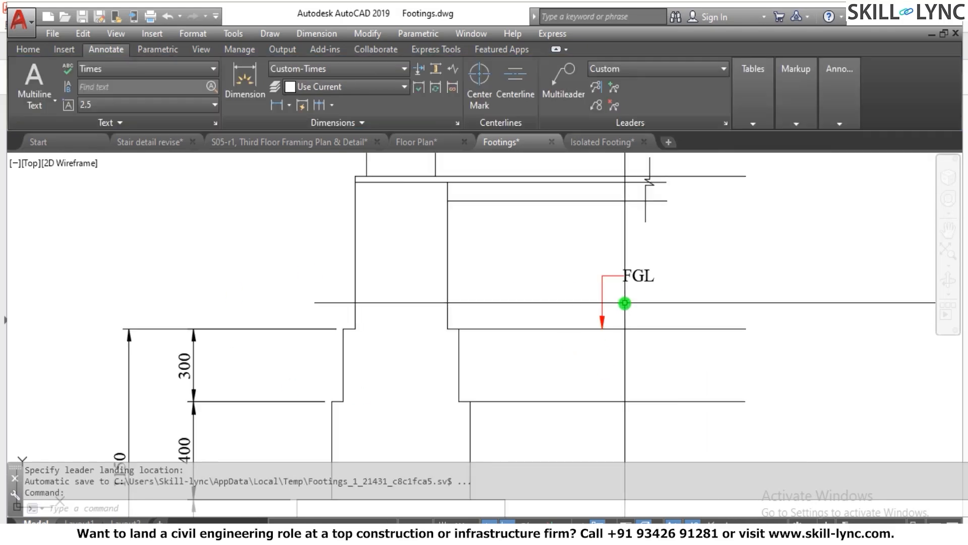
scroll(625, 303, "down", 4)
scroll(672, 331, "up", 2)
scroll(325, 285, "down", 2)
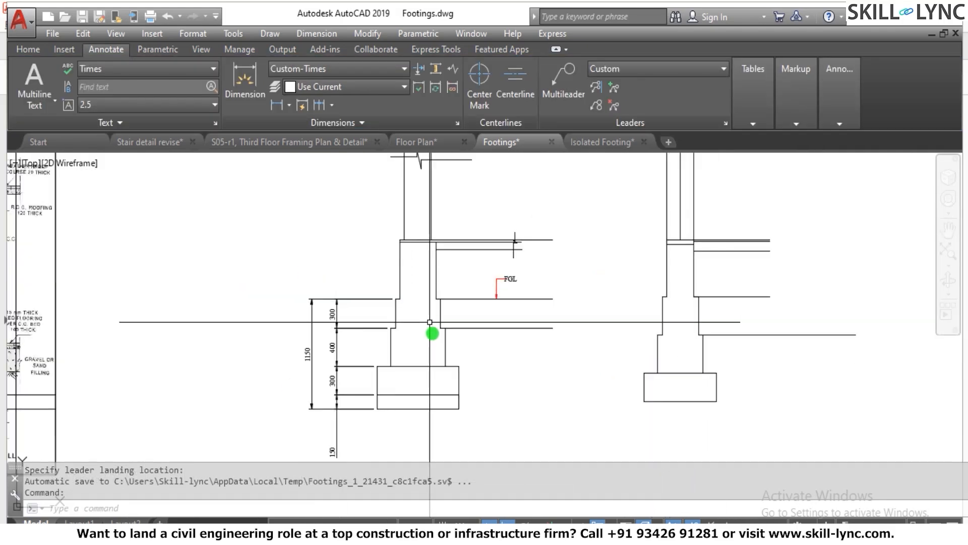
scroll(353, 393, "up", 4)
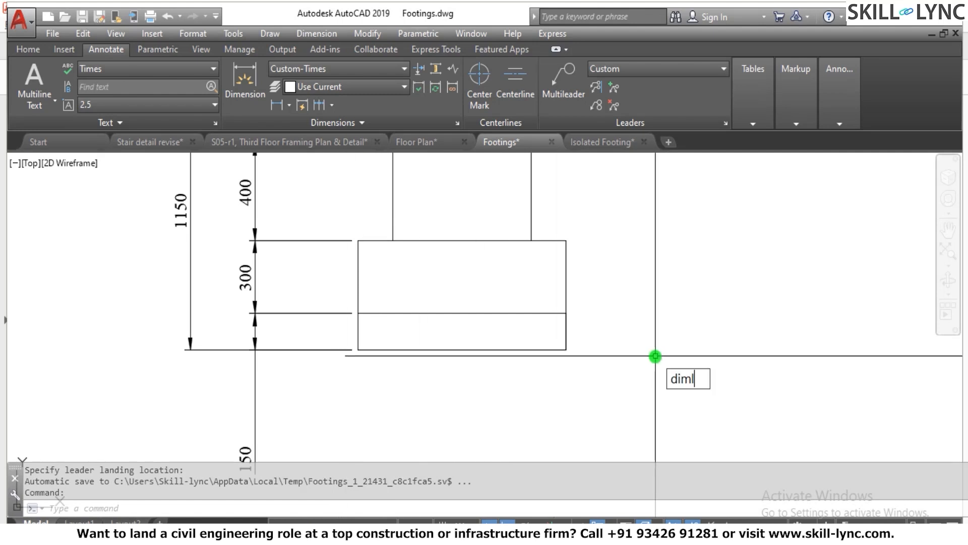
key("Return")
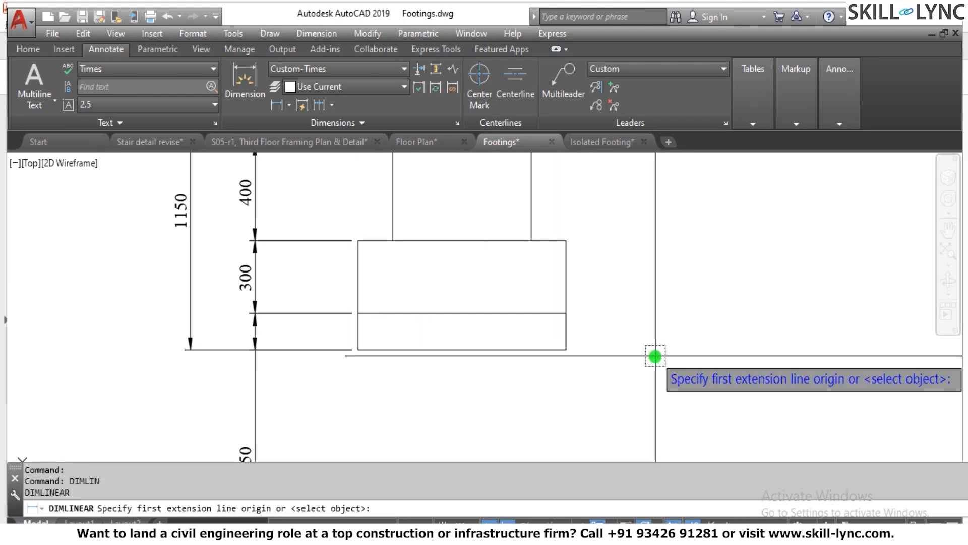
left_click(362, 358)
left_click(565, 350)
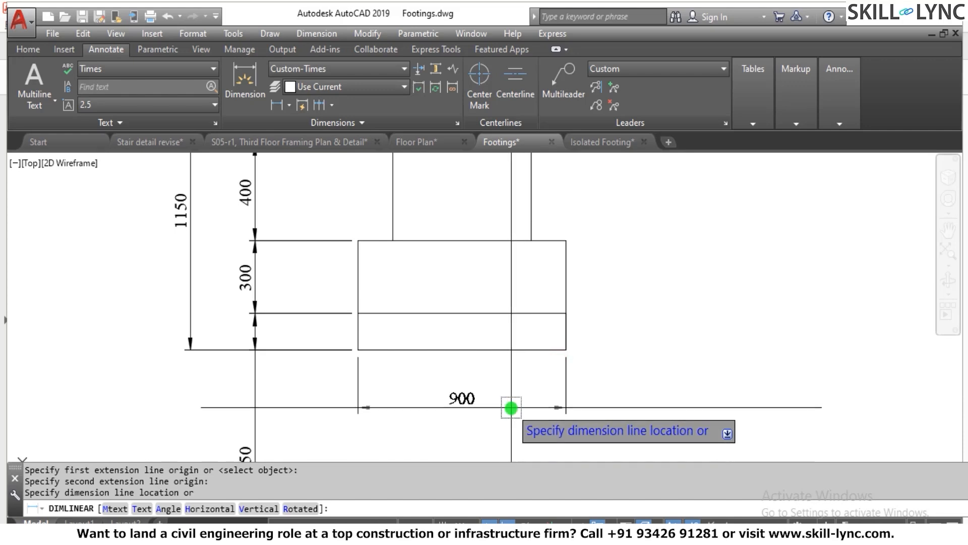
left_click(510, 400)
scroll(514, 395, "down", 5)
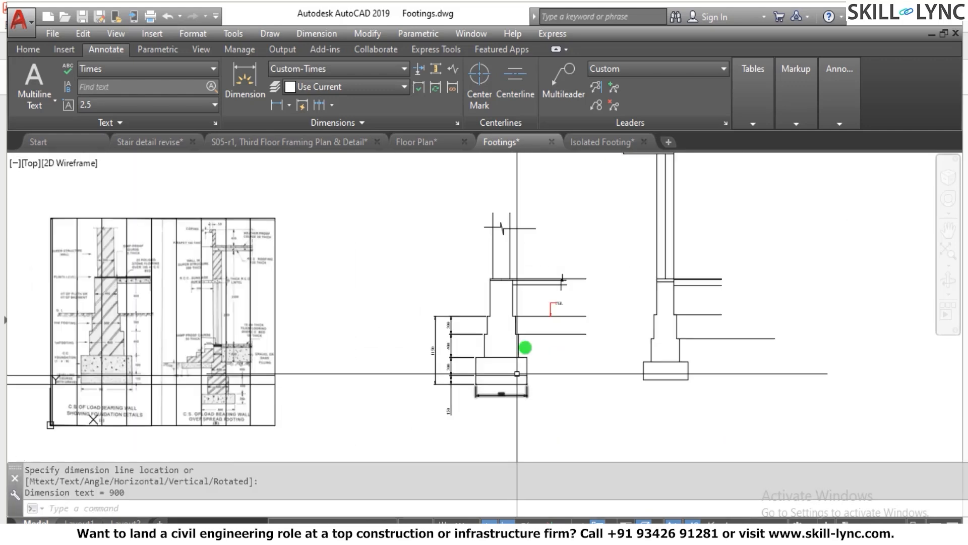
scroll(554, 294, "up", 2)
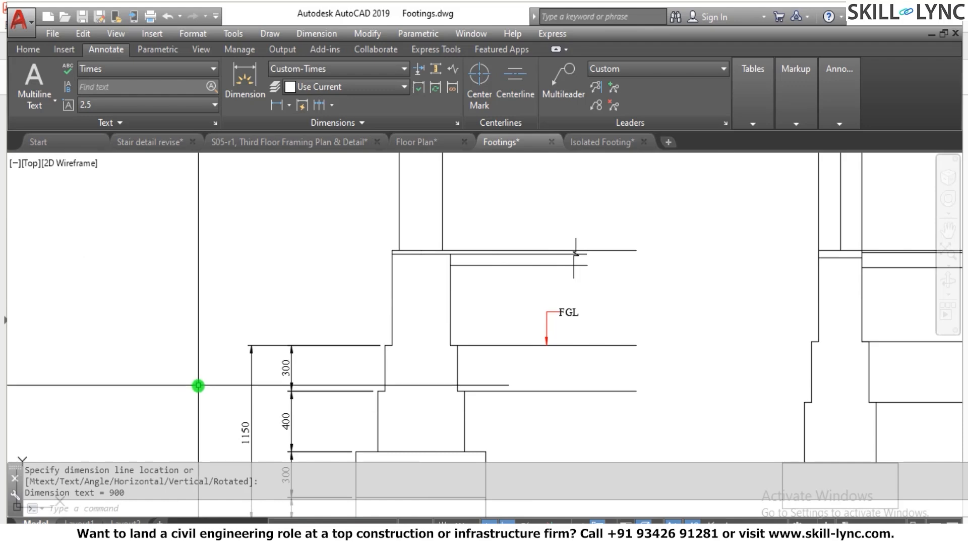
scroll(212, 411, "down", 3)
scroll(363, 404, "up", 3)
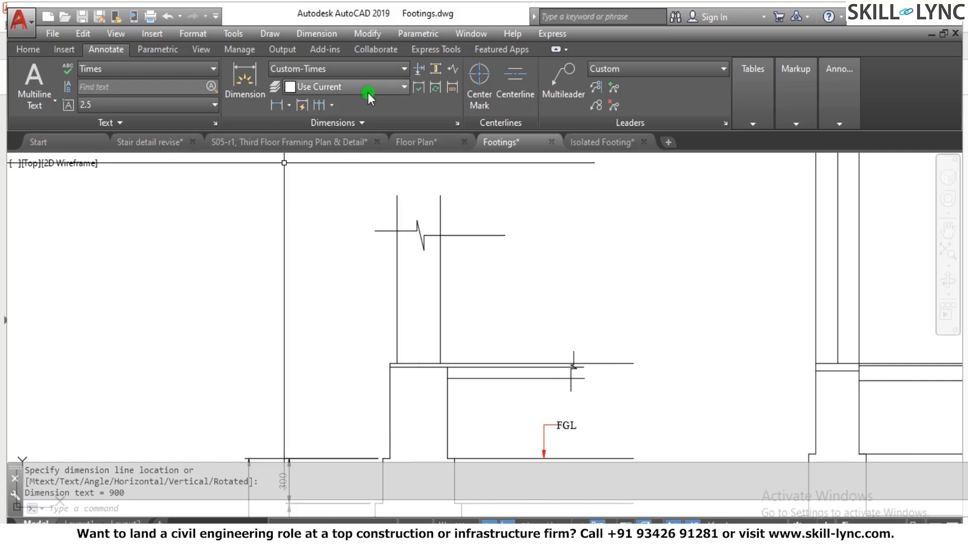
left_click(452, 71)
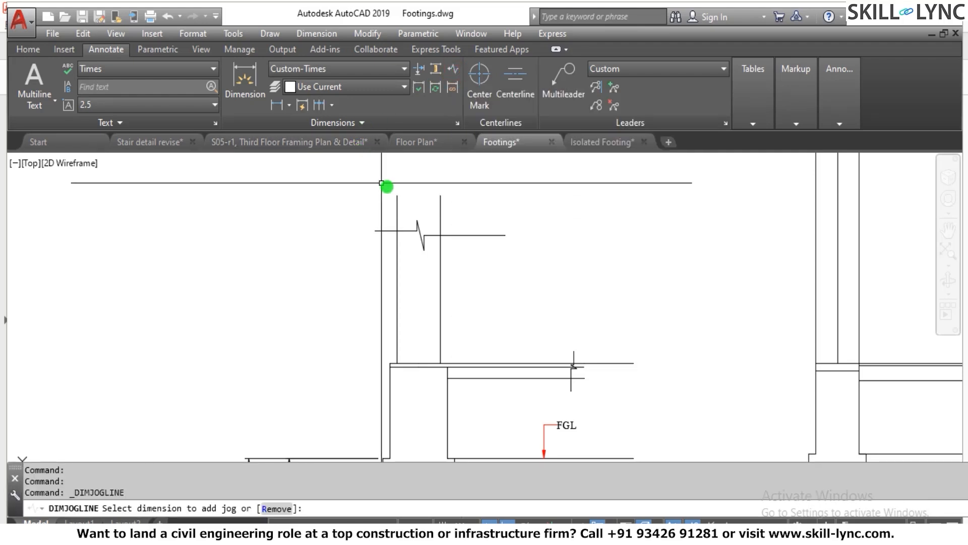
key("Escape")
key("Escape")
key("Escape")
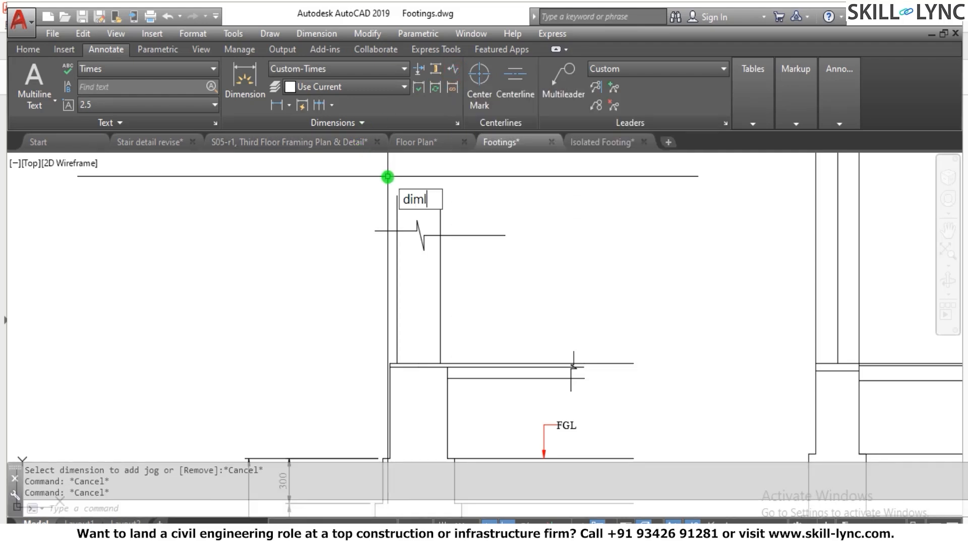
Step: Add a vertical linear dimension beside the superstructure wall, from its upper end down to the plinth line
key("Return")
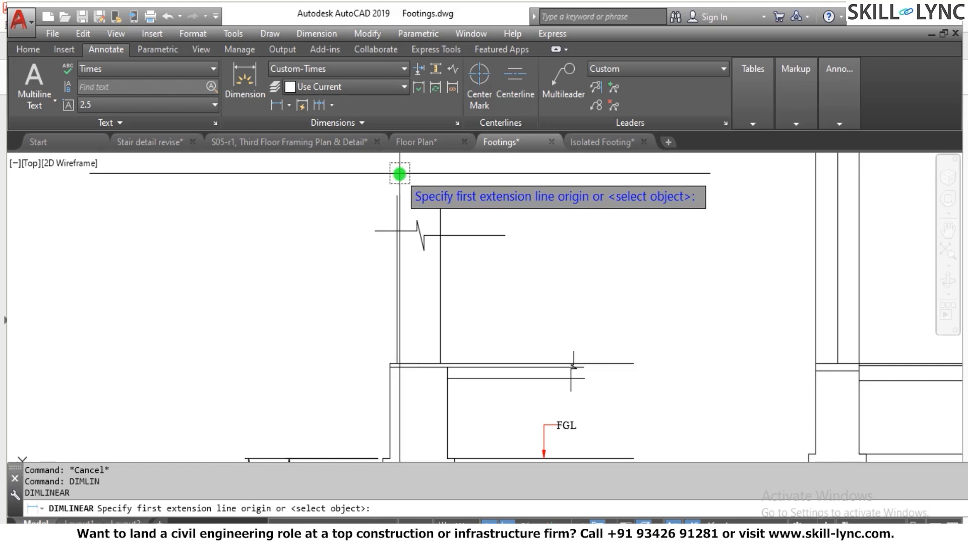
left_click(390, 176)
middle_click_drag(389, 176, 396, 362)
left_click(396, 362)
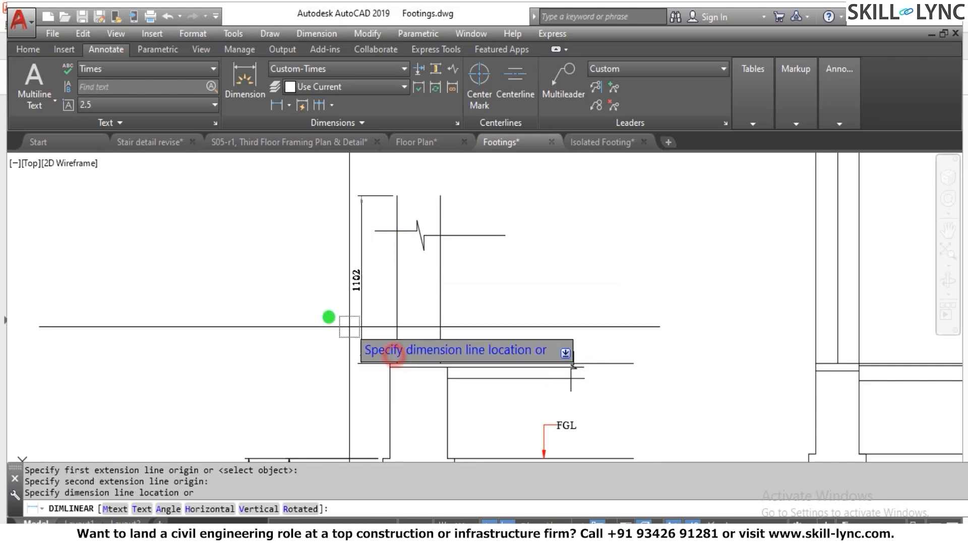
left_click(354, 317)
key("Escape")
key("Escape")
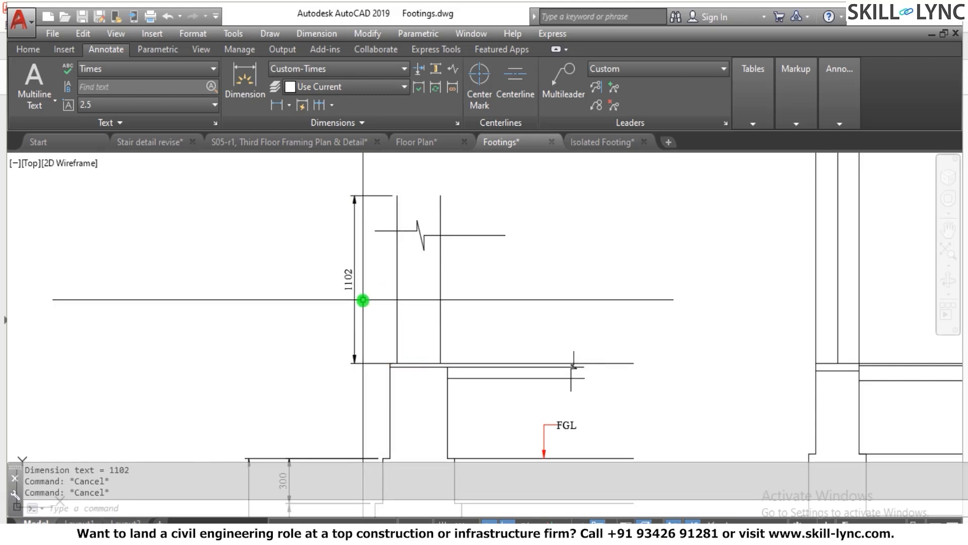
Step: Override the text of the superstructure wall's vertical dimension with 3300
type("ED")
key("Return")
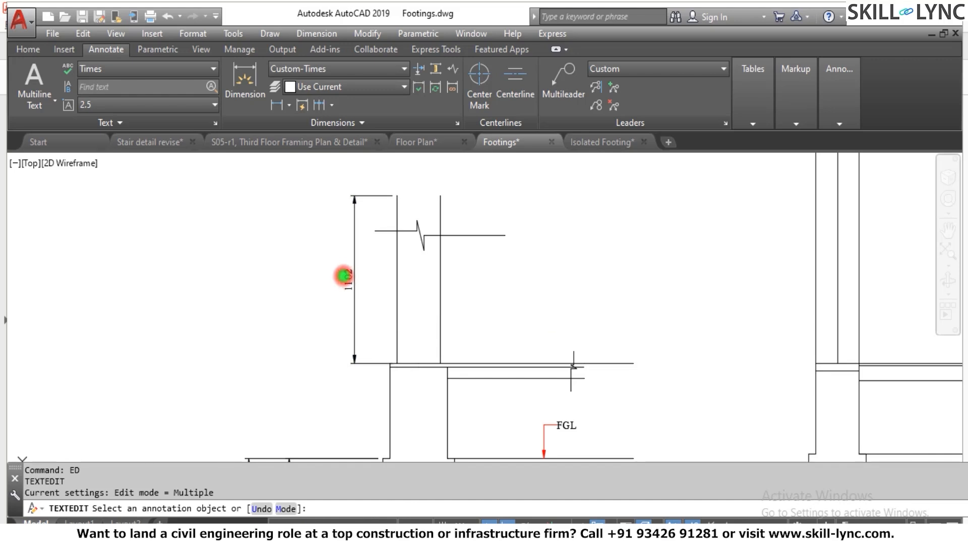
left_click(350, 280)
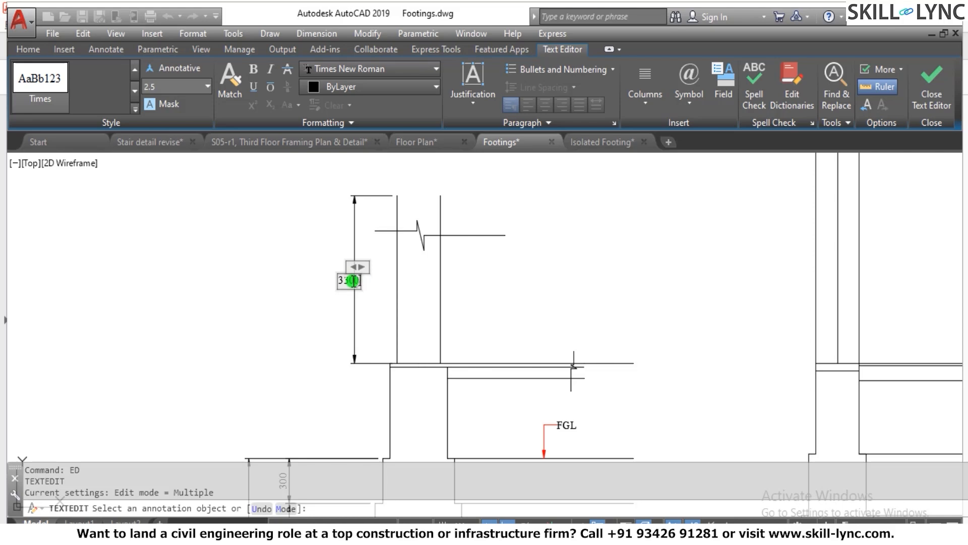
left_click(491, 262)
key("Escape")
key("Escape")
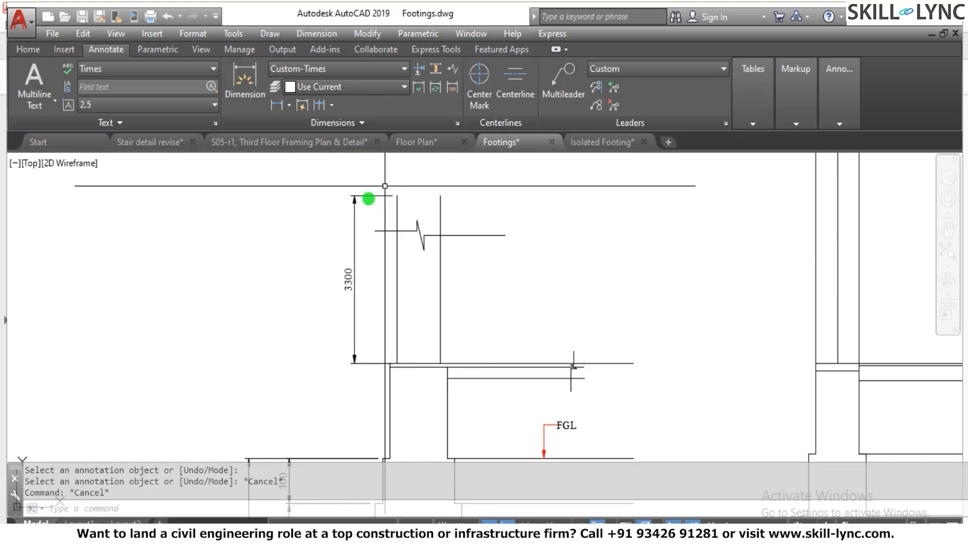
Step: Add a jog to the superstructure wall's vertical dimension line, between its upper arrowhead and the 3300 text
left_click(454, 74)
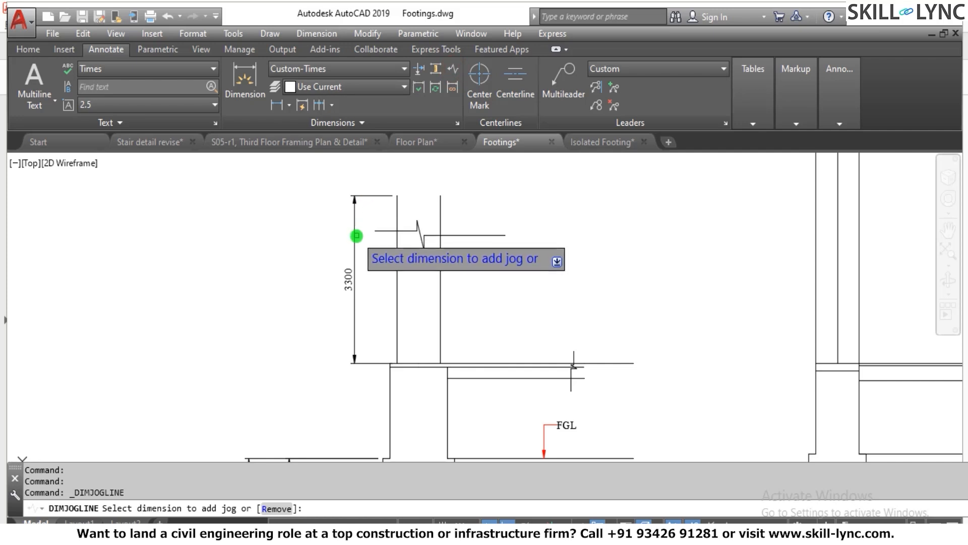
left_click(354, 258)
scroll(355, 255, "up", 2)
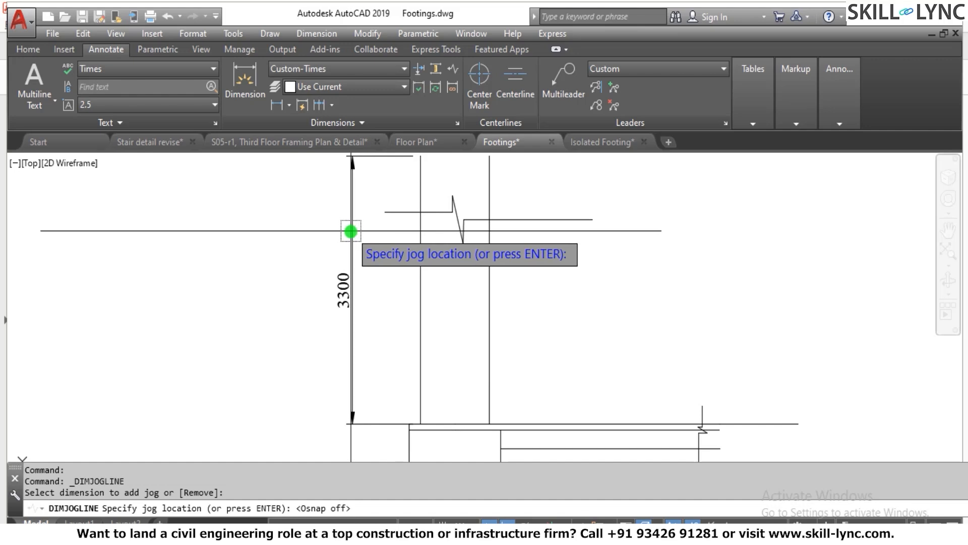
left_click(351, 231)
key("Escape")
scroll(410, 271, "down", 3)
key("Escape")
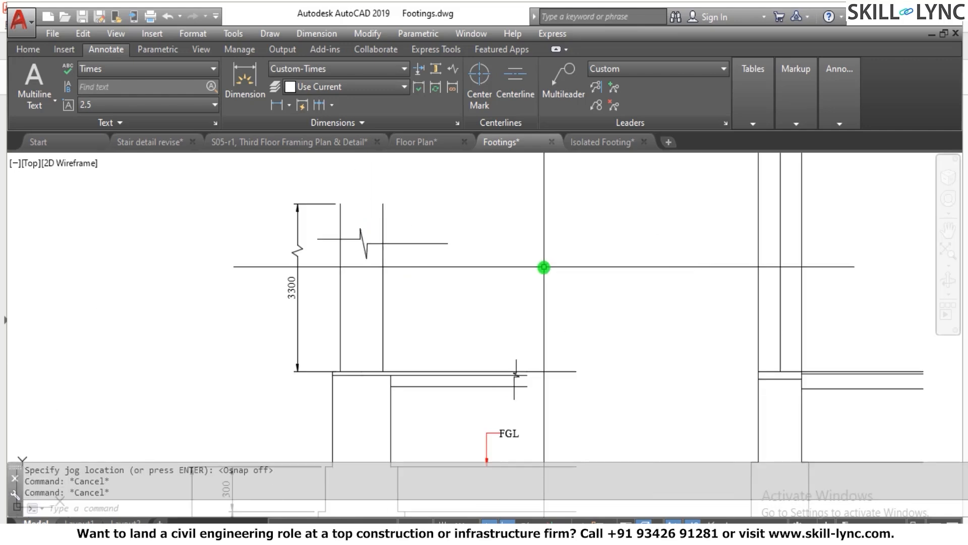
Step: Examine the plinth, damp proof course and flooring annotations around plinth level in the load bearing wall reference image
scroll(424, 292, "up", 2)
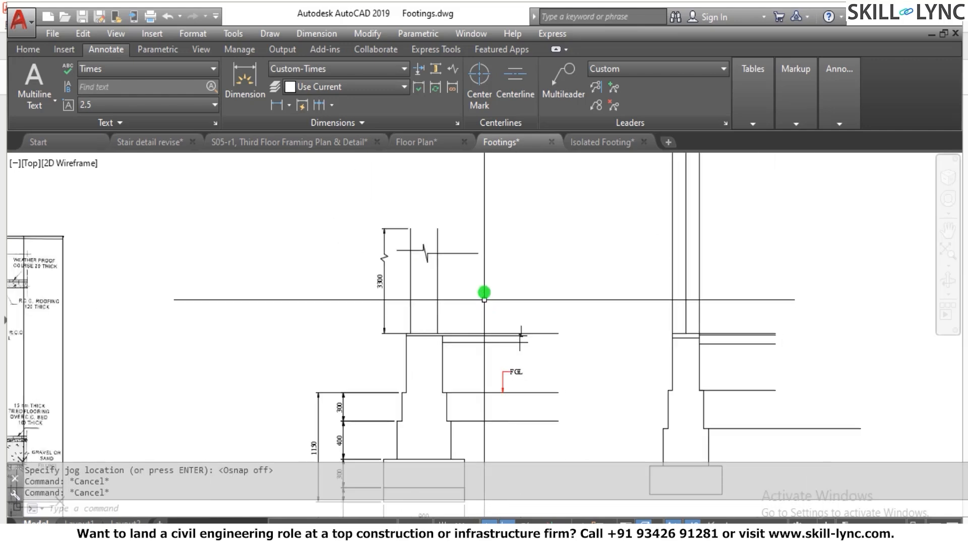
scroll(235, 338, "down", 2)
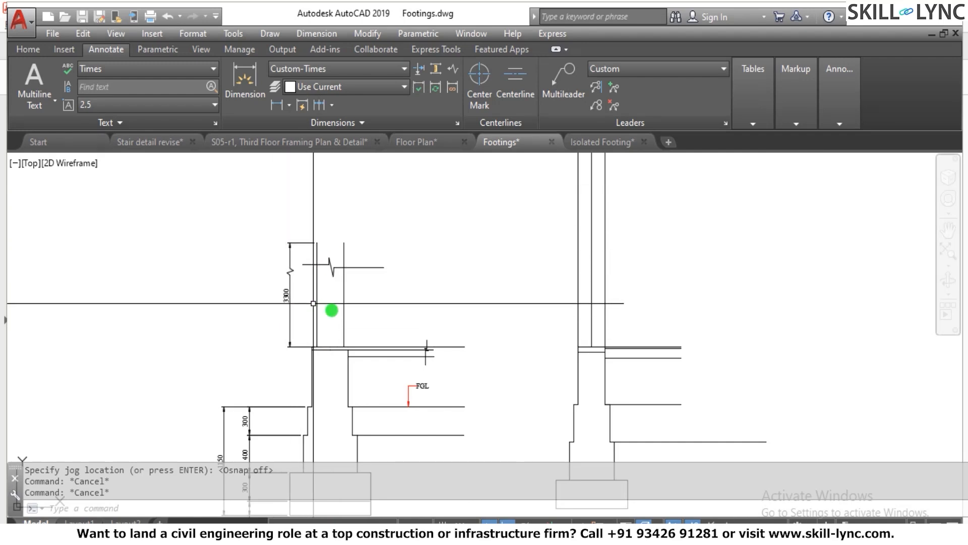
scroll(365, 355, "up", 5)
scroll(367, 341, "down", 5)
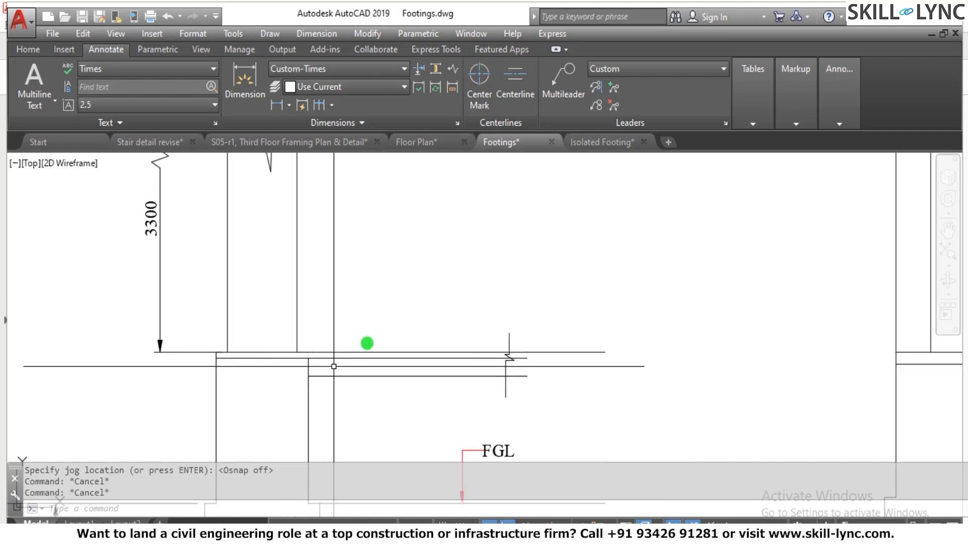
scroll(404, 312, "down", 3)
scroll(139, 310, "up", 3)
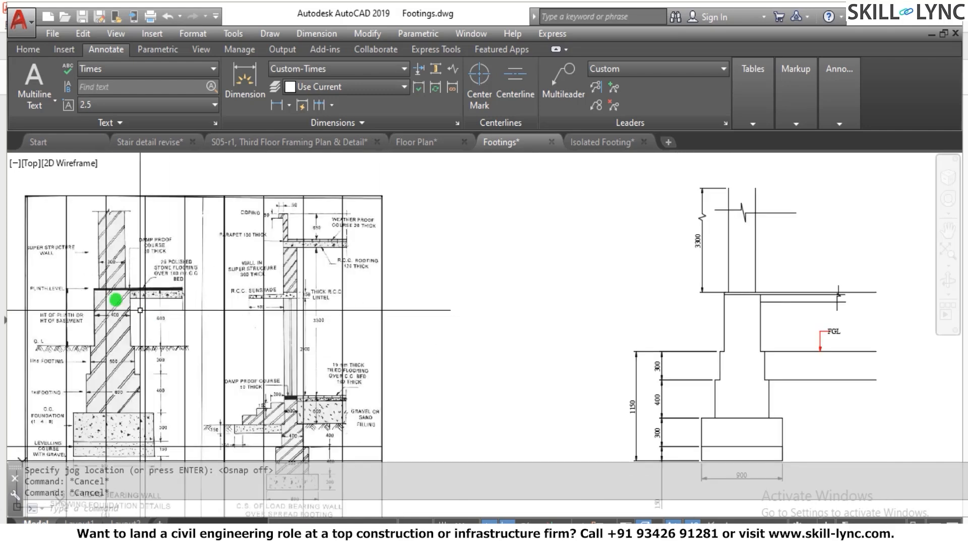
scroll(185, 261, "up", 4)
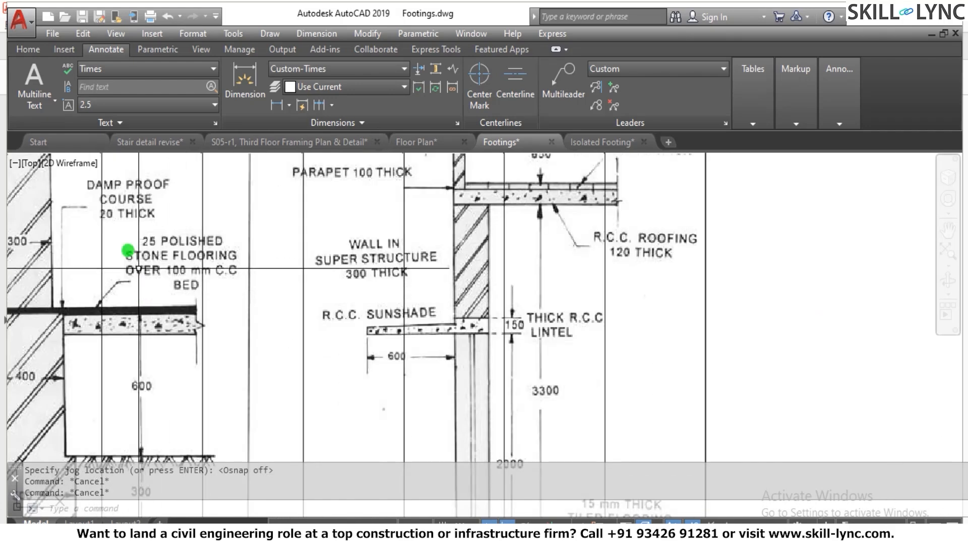
scroll(272, 223, "down", 4)
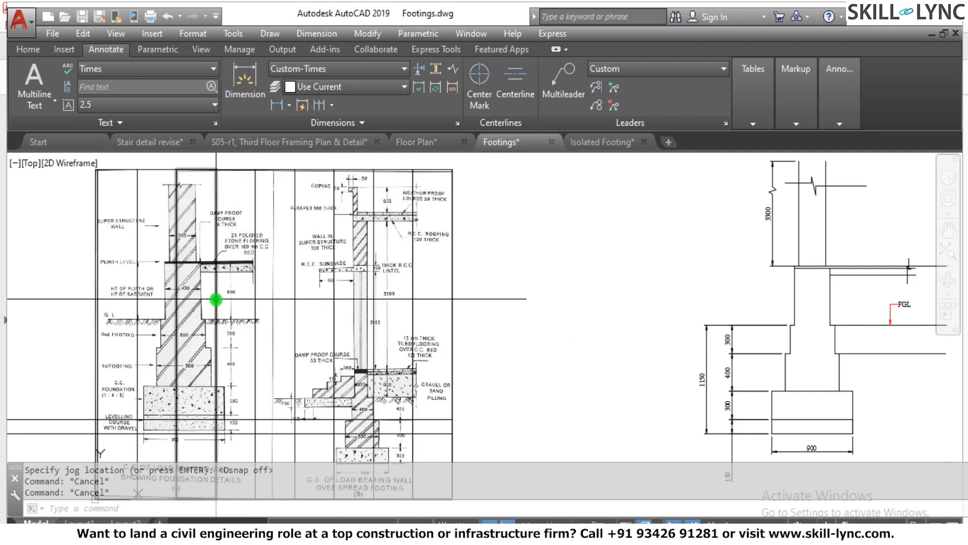
scroll(196, 283, "up", 2)
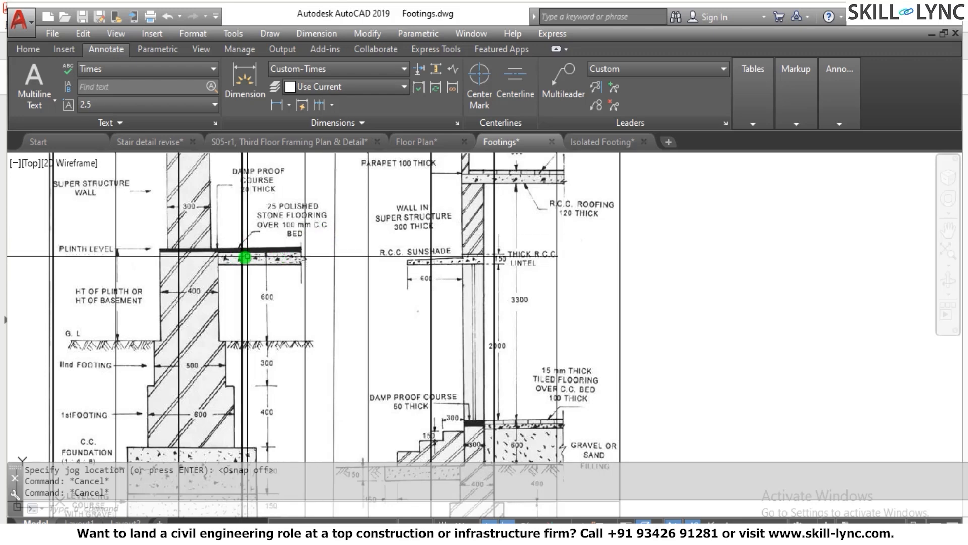
scroll(207, 280, "down", 1)
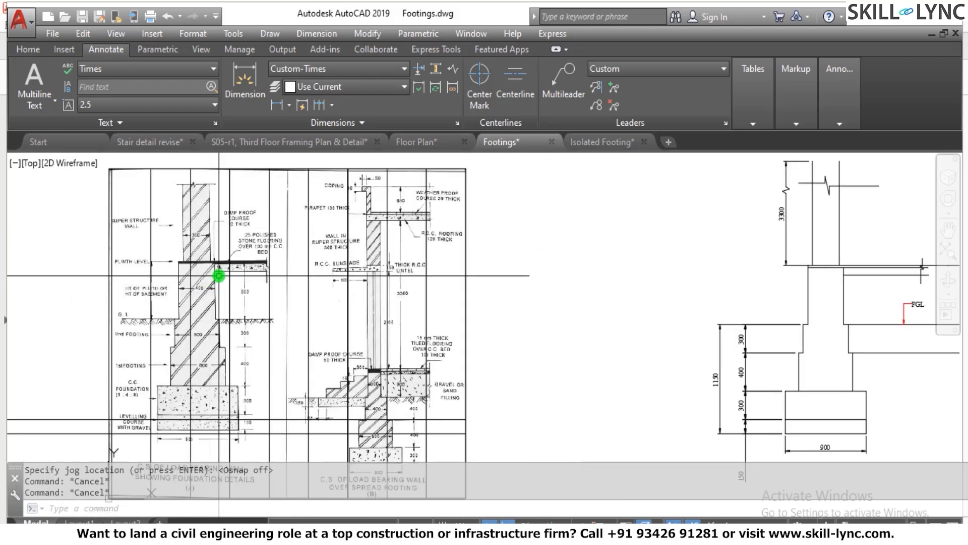
scroll(222, 244, "up", 3)
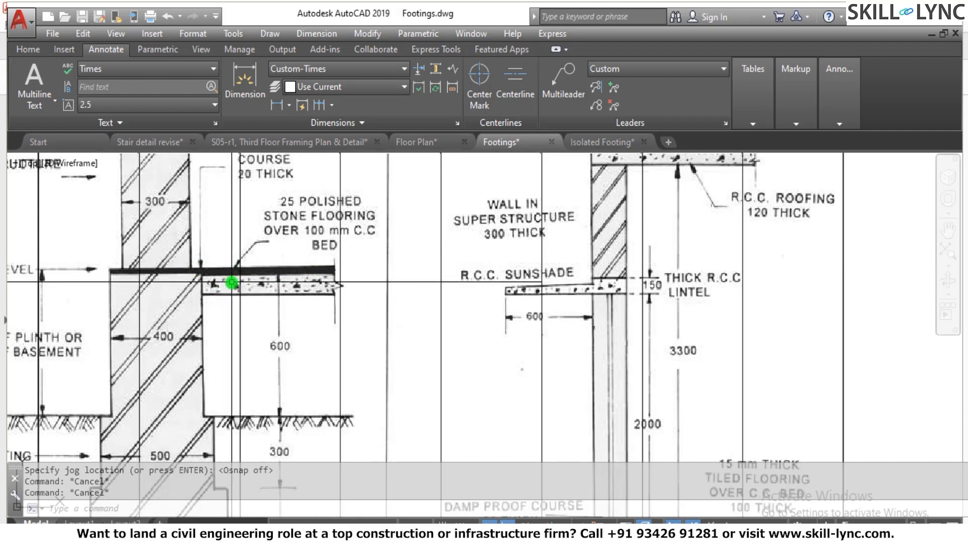
scroll(232, 281, "down", 2)
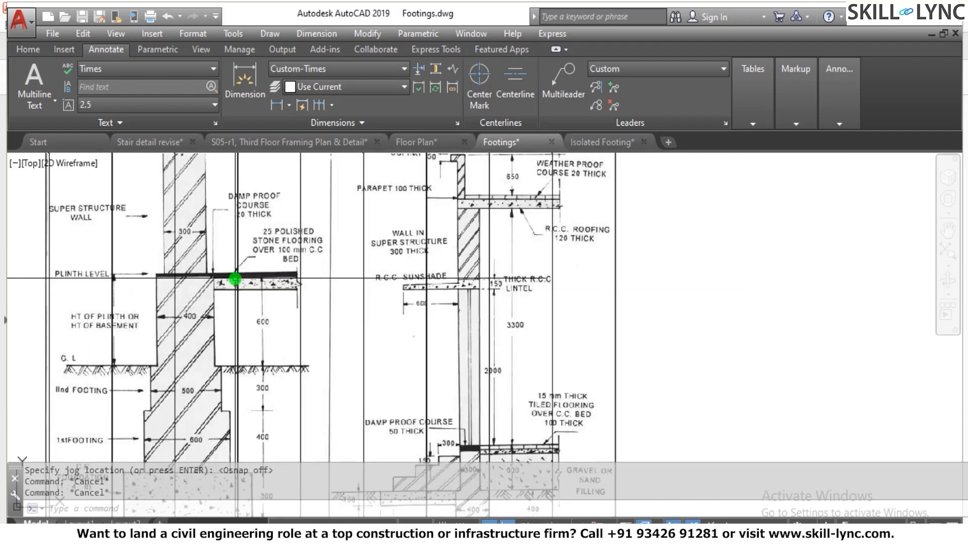
scroll(235, 278, "up", 2)
scroll(235, 278, "down", 2)
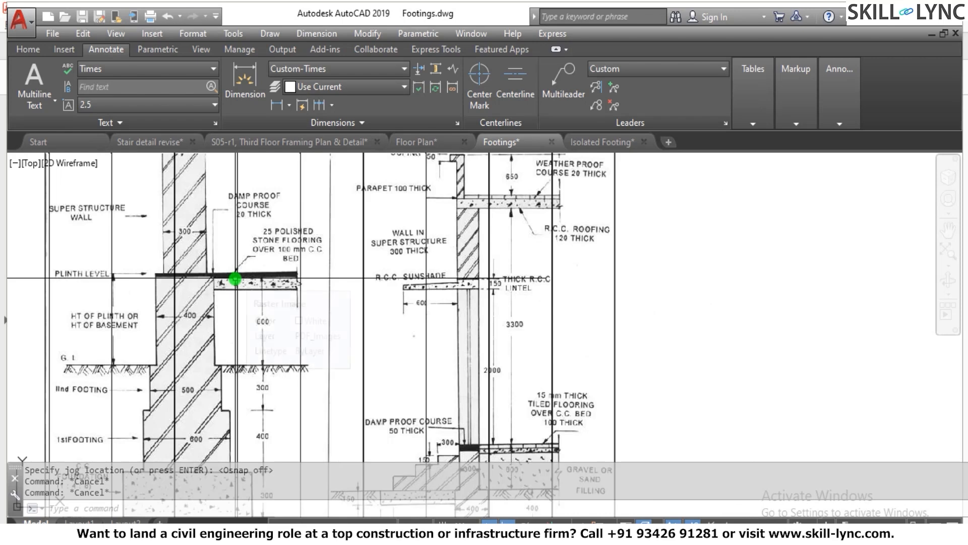
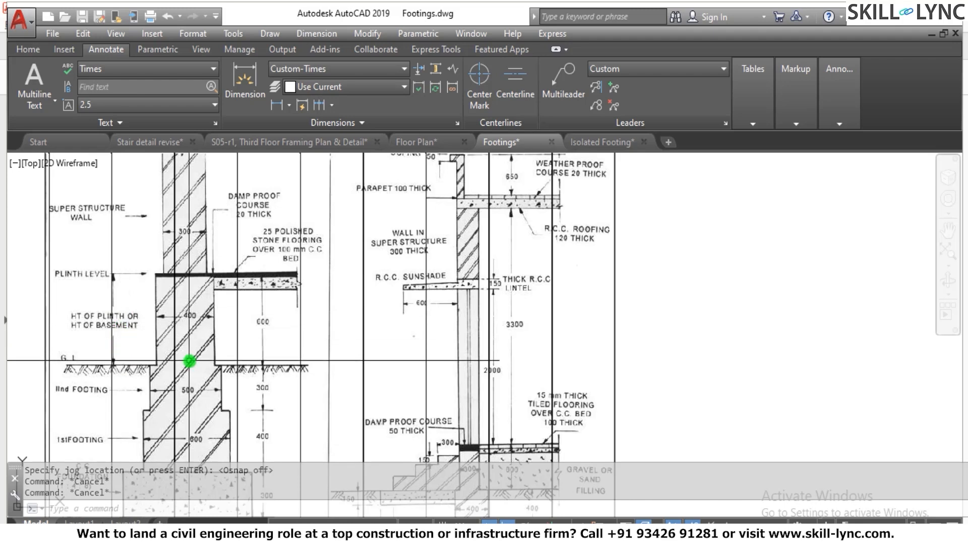
scroll(128, 329, "down", 7)
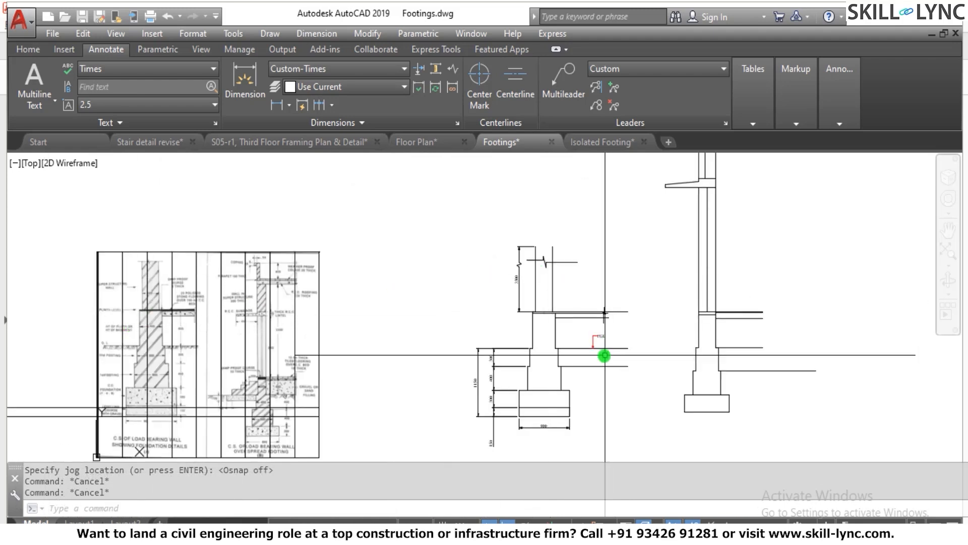
Step: Add a vertical linear dimension beside the plinth wall, from the plinth line down to the ground line
scroll(583, 355, "up", 4)
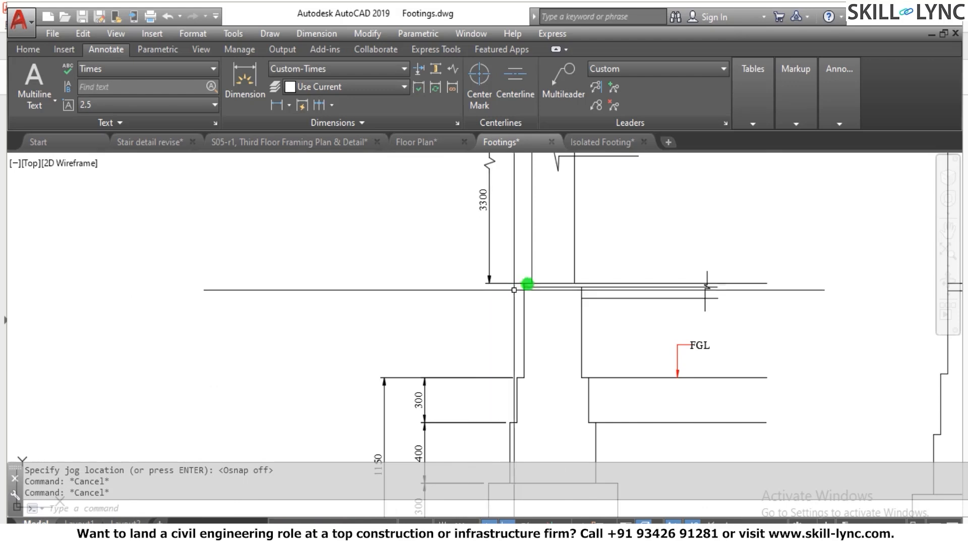
key("Escape")
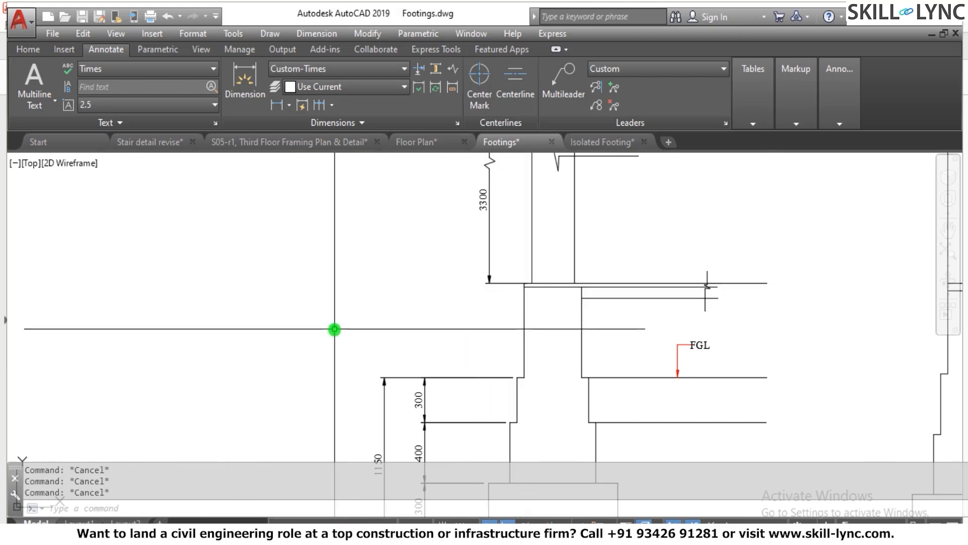
type("dimlin")
key("Return")
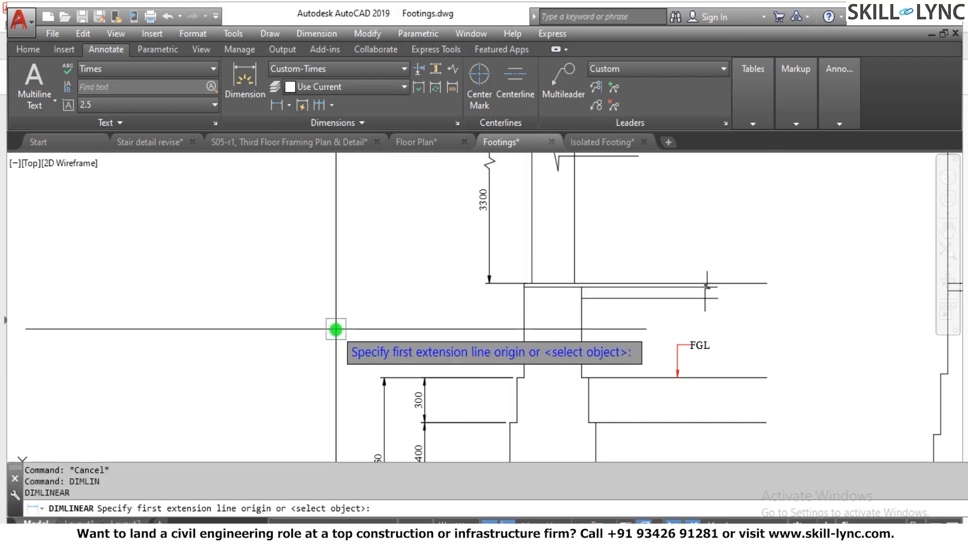
scroll(400, 264, "up", 3)
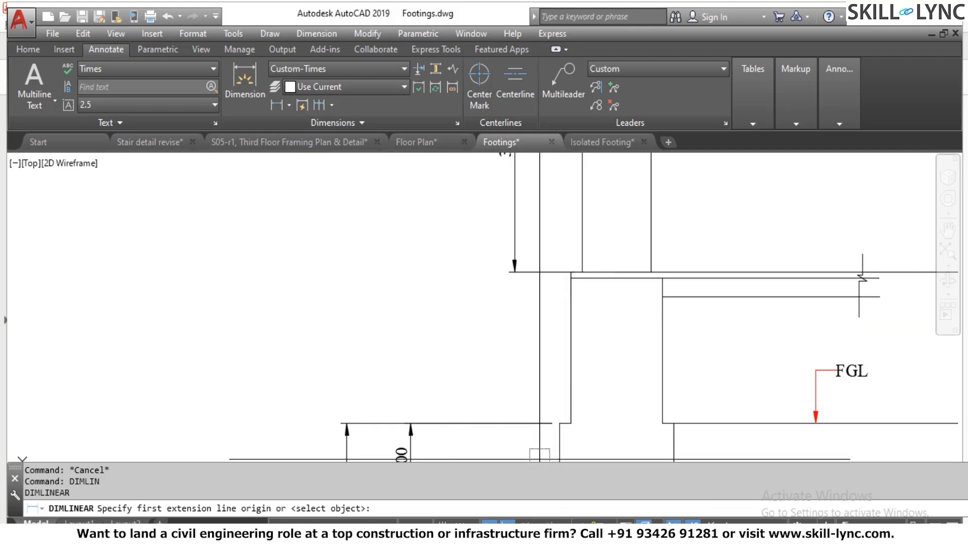
left_click(569, 273)
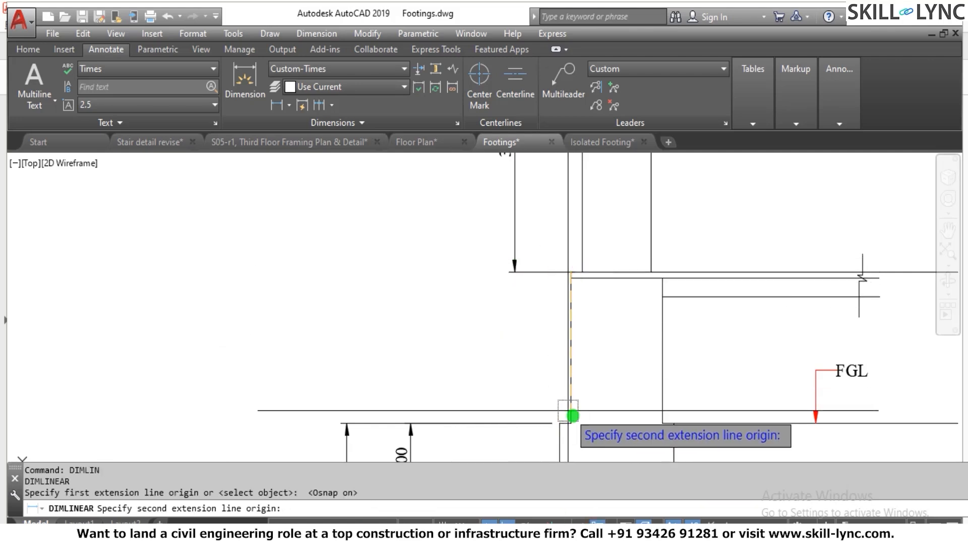
left_click(572, 416)
left_click(451, 331)
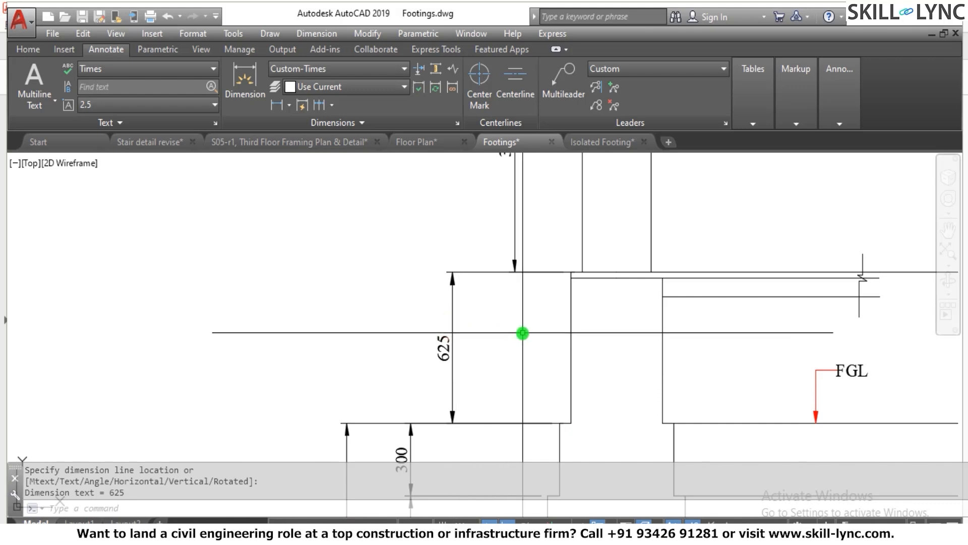
Step: Override the text of the plinth wall's vertical dimension with PLINTH HEIGHT
key("Escape")
type("ed")
key("Return")
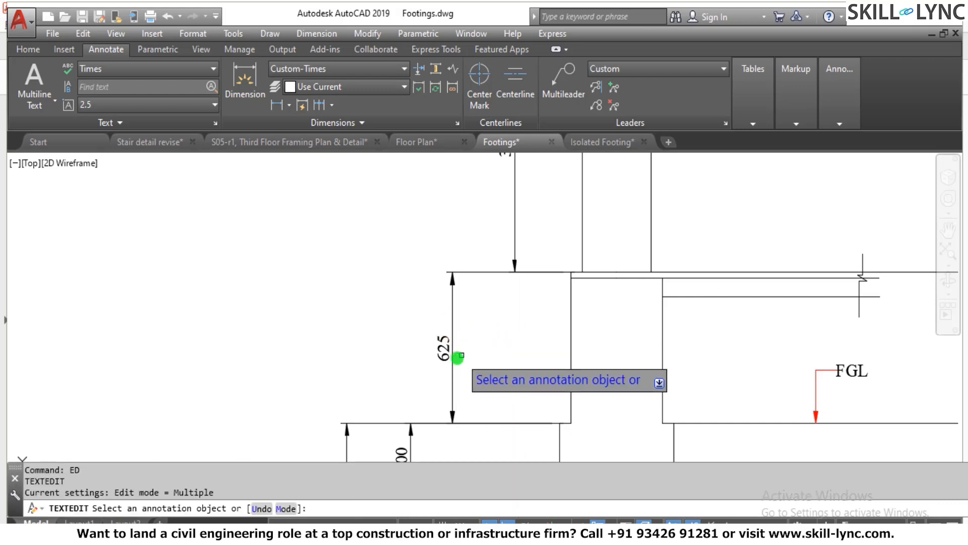
left_click(442, 347)
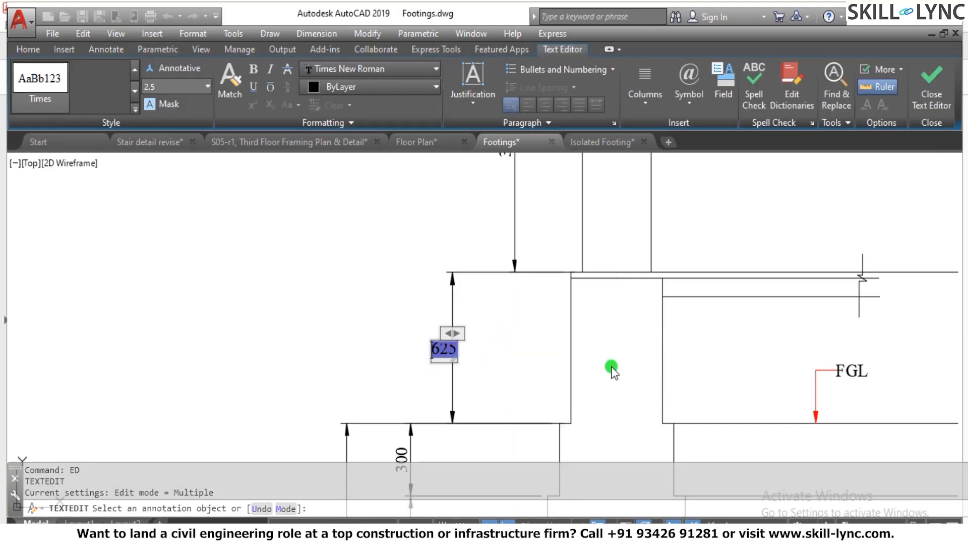
scroll(597, 297, "down", 4)
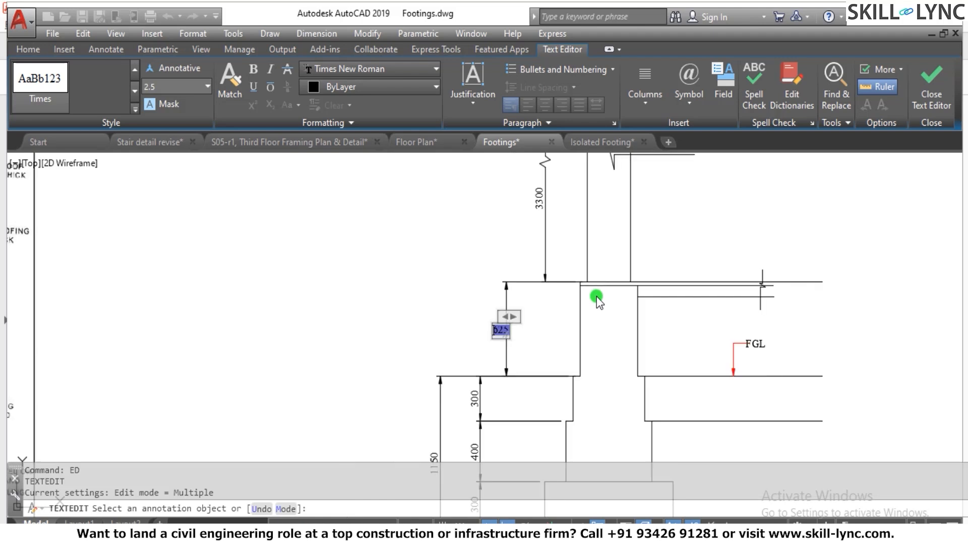
scroll(597, 295, "up", 6)
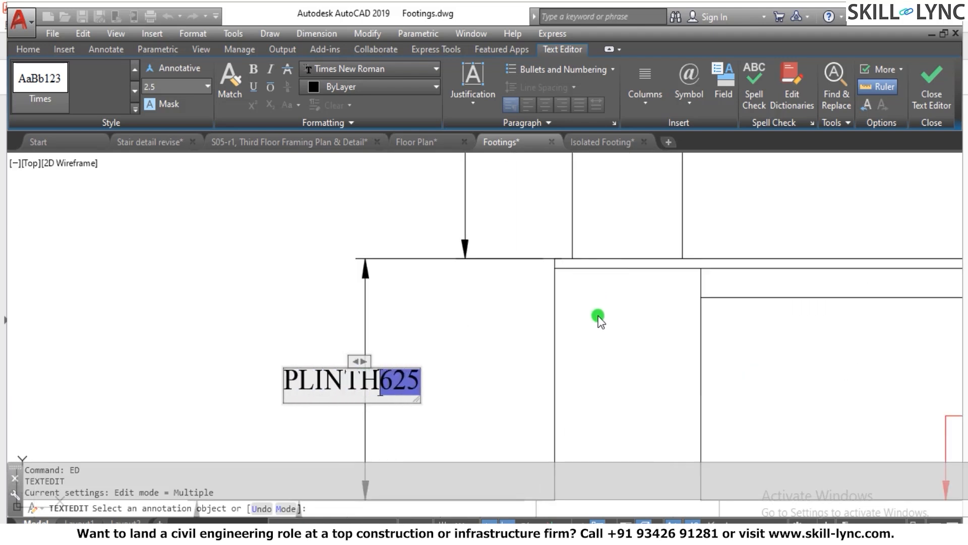
key("BackSpace")
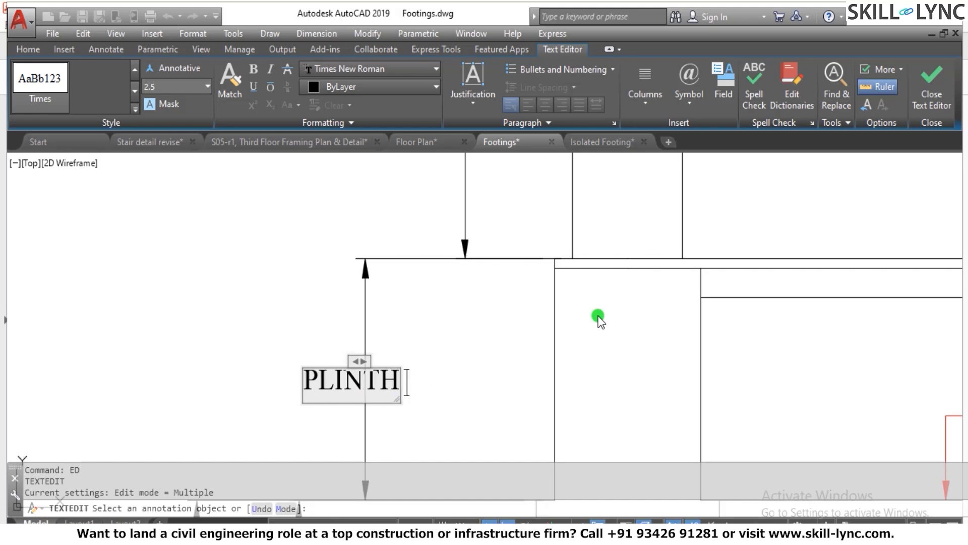
type("HEI")
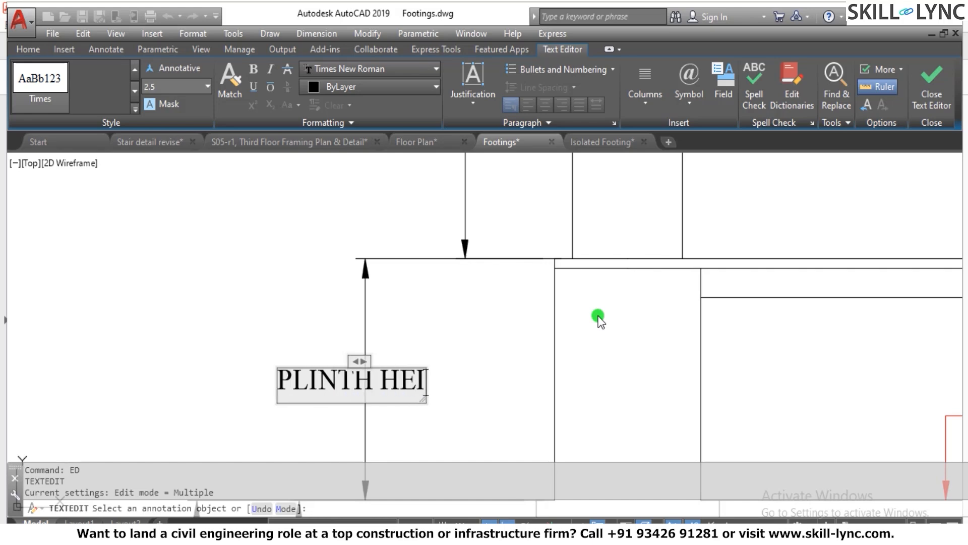
type("GHT")
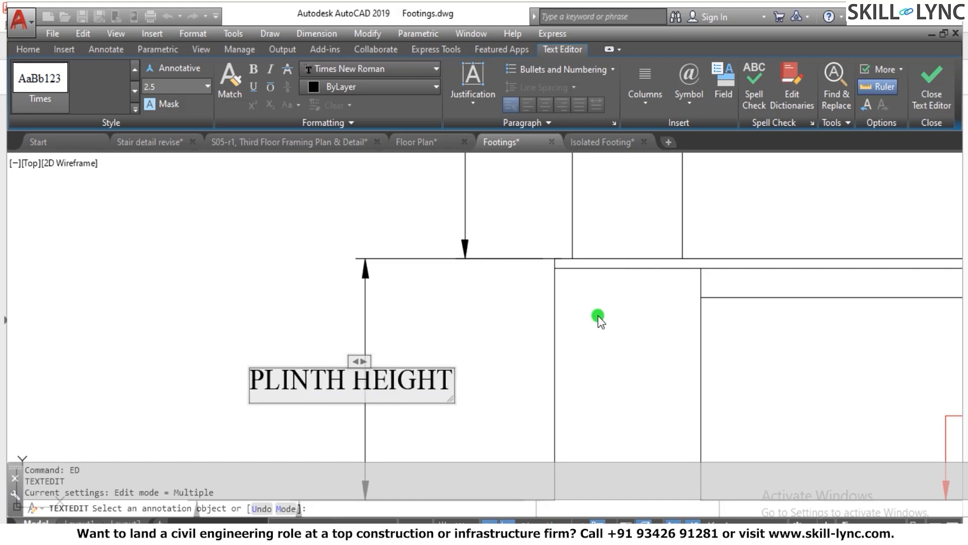
left_click(462, 347)
key("Escape")
scroll(433, 333, "down", 5)
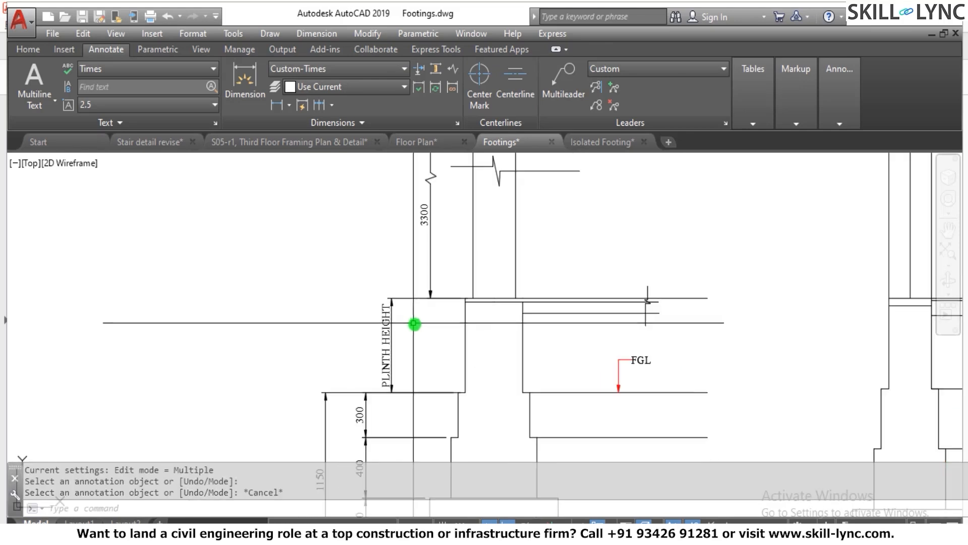
Step: Examine the damp proof course and polished stone flooring notes at plinth level in the load bearing wall reference image
scroll(449, 349, "down", 3)
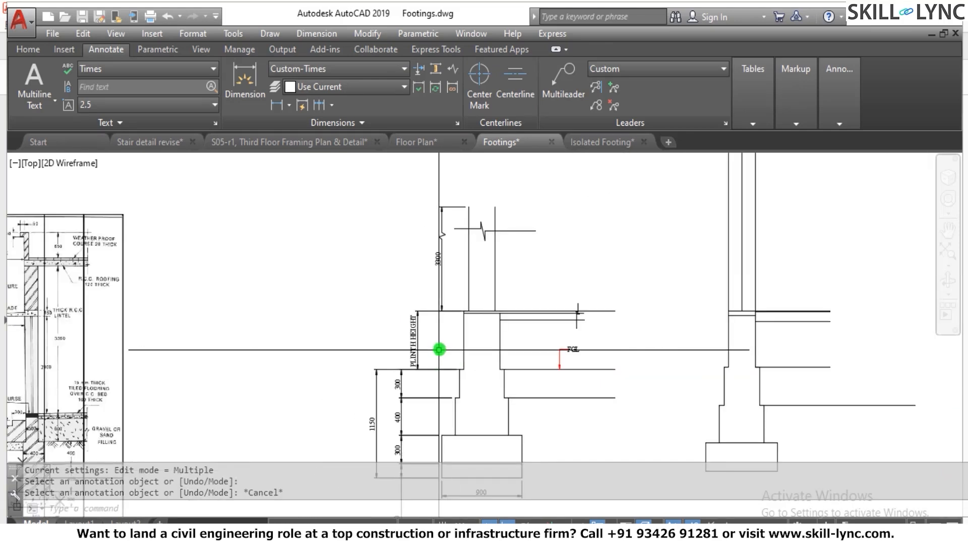
scroll(101, 358, "up", 6)
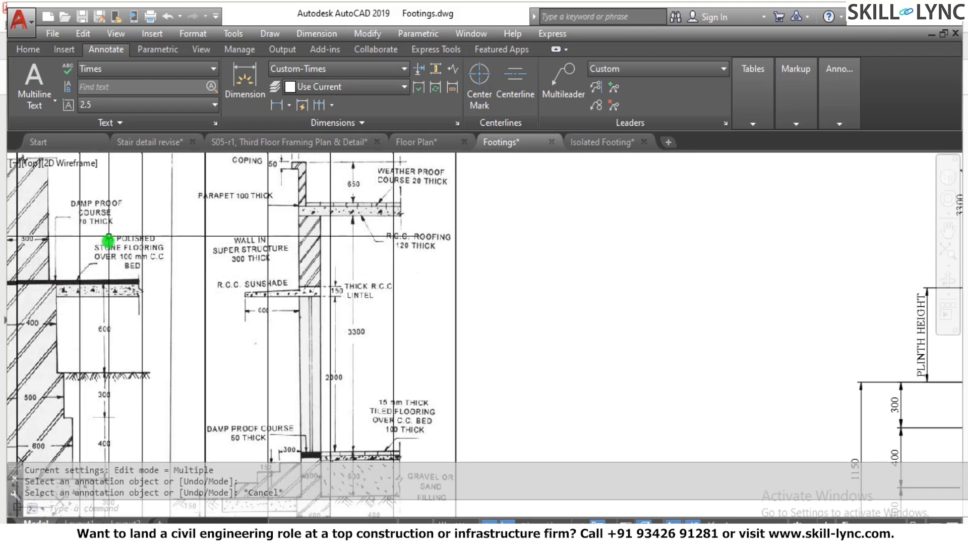
scroll(129, 263, "down", 2)
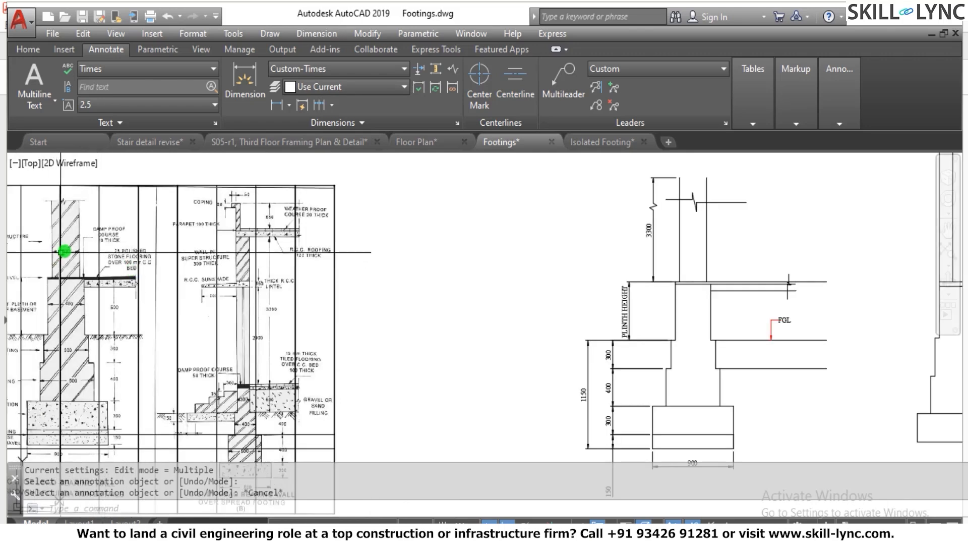
scroll(118, 249, "up", 5)
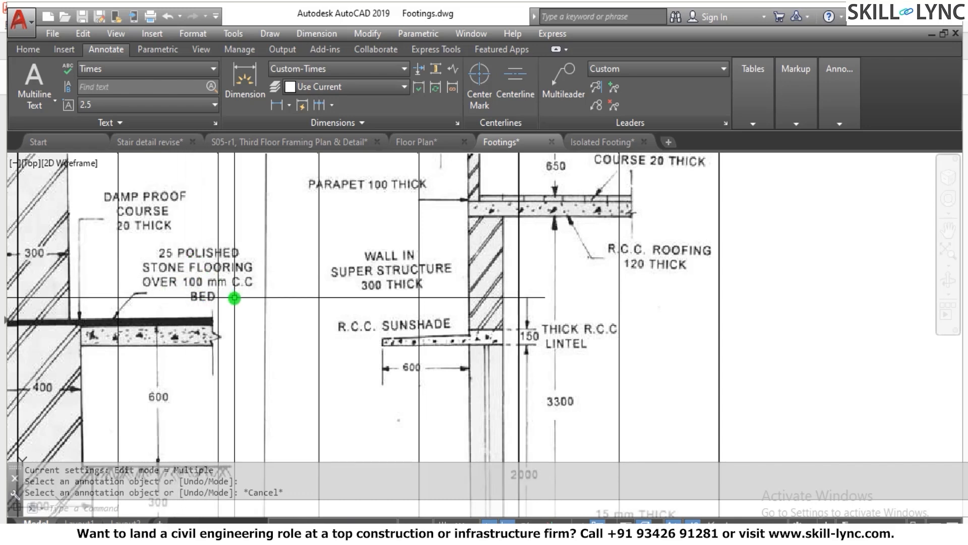
scroll(235, 294, "down", 2)
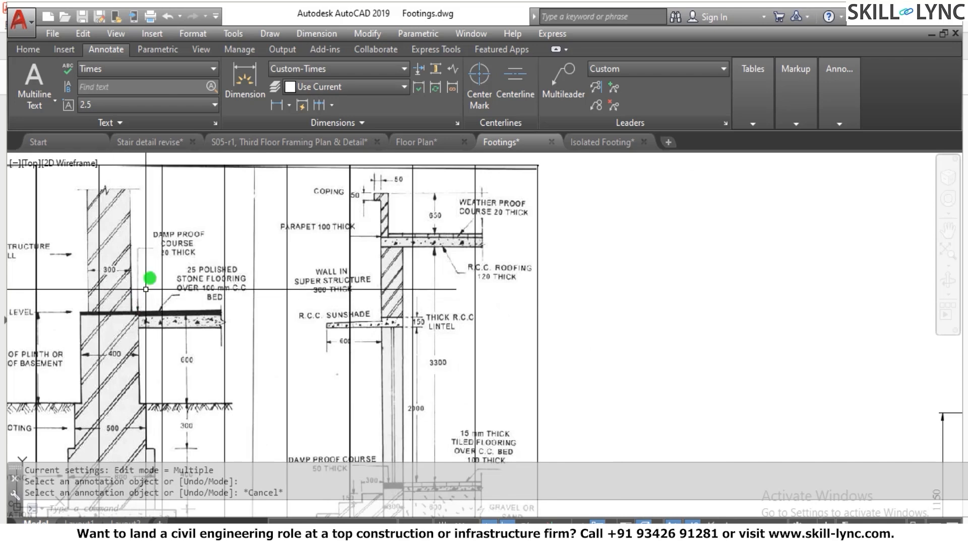
scroll(197, 293, "down", 2)
scroll(191, 294, "up", 2)
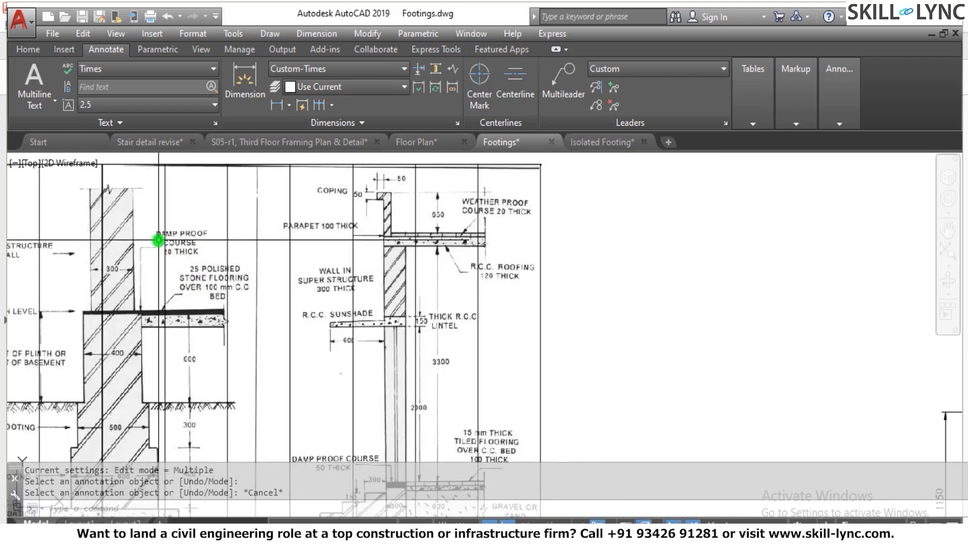
scroll(161, 239, "down", 3)
scroll(764, 220, "up", 3)
Step: Place a Custom-style multileader with its arrowhead on the plinth floor line beside the wall and its landing above that line
scroll(764, 221, "up", 2)
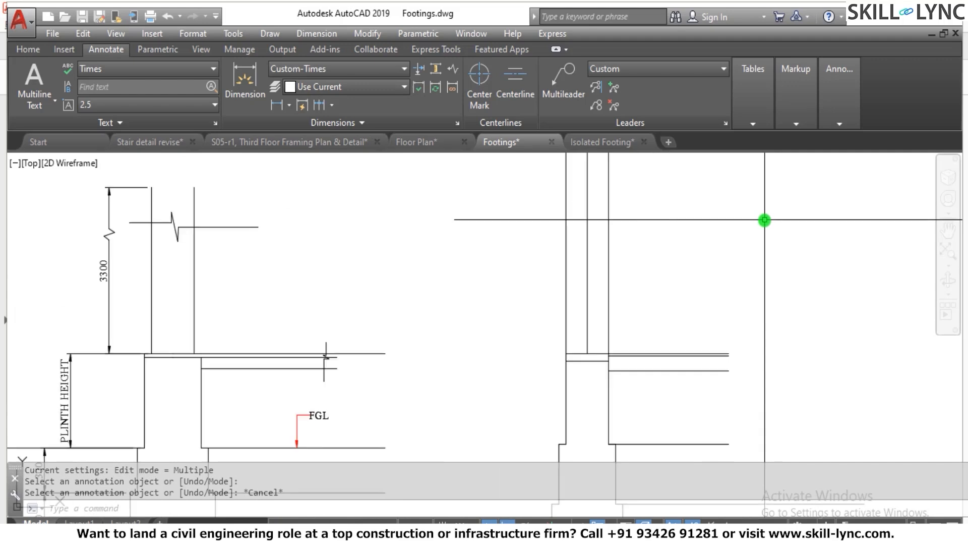
scroll(730, 271, "up", 1)
scroll(730, 270, "down", 1)
scroll(731, 269, "down", 2)
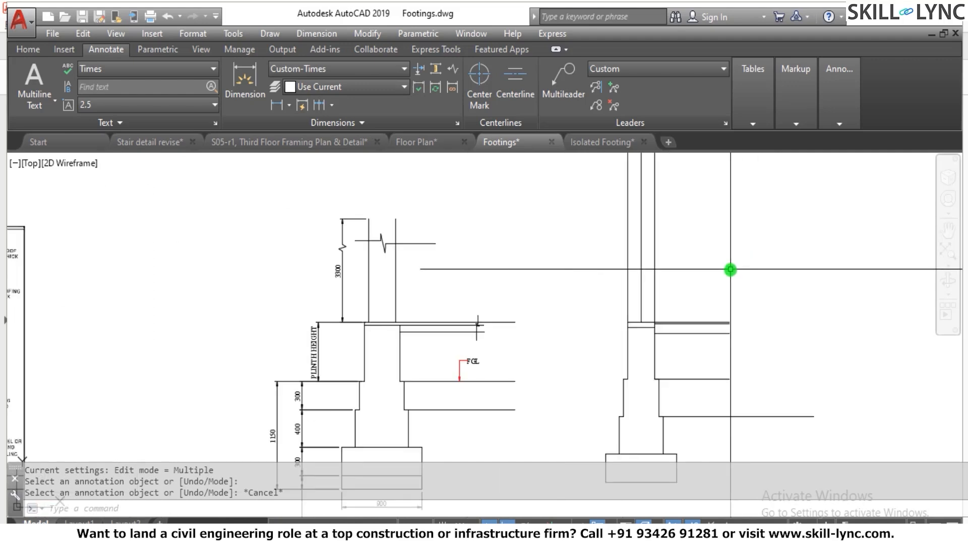
scroll(410, 313, "up", 2)
scroll(411, 311, "up", 2)
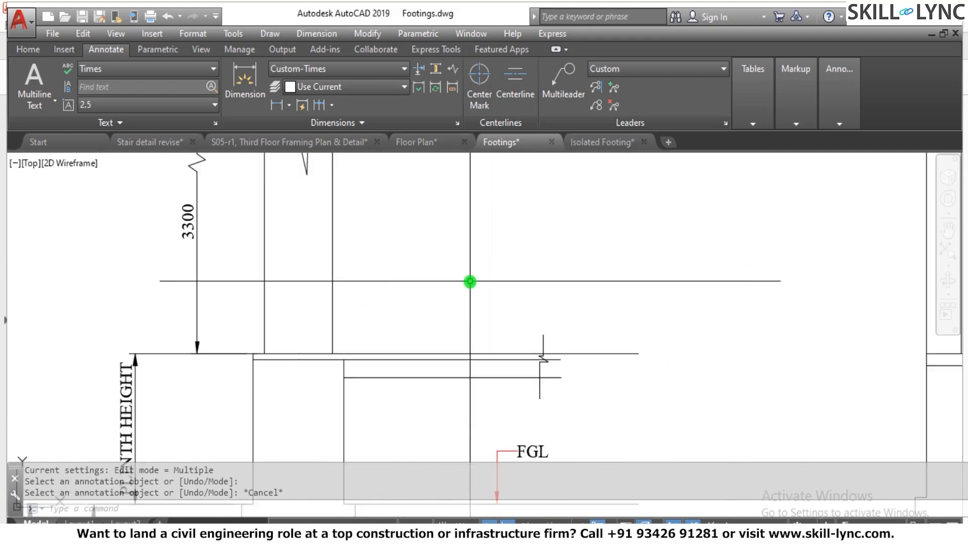
key("Escape")
key("Escape")
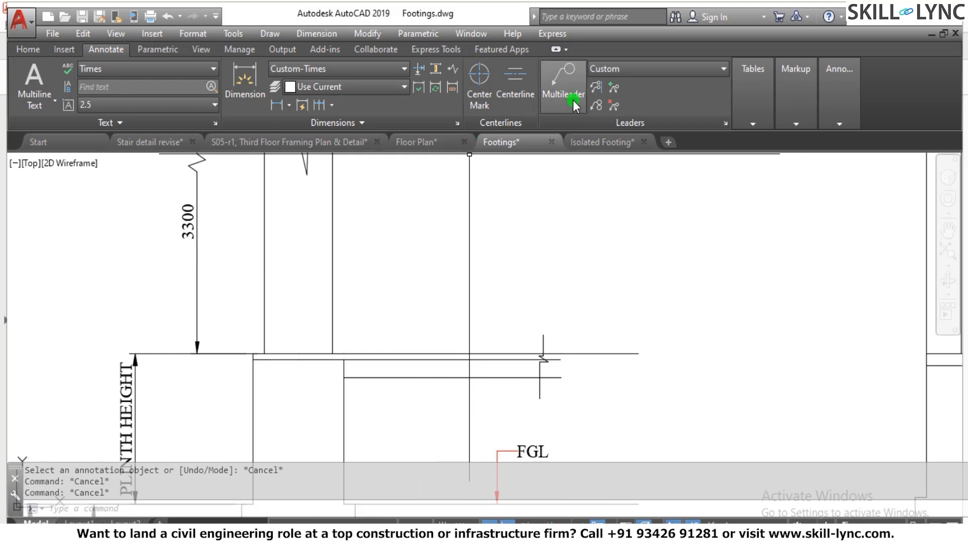
left_click(574, 103)
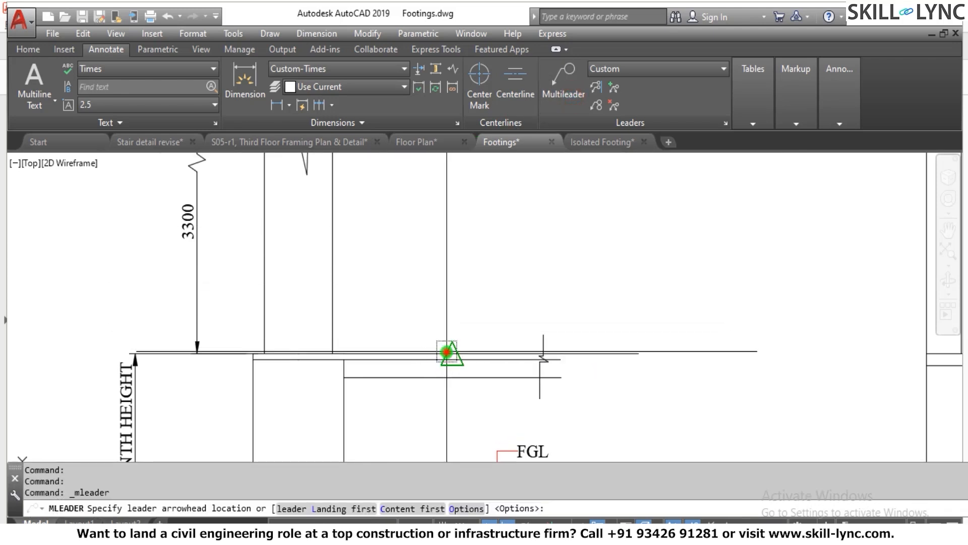
left_click(446, 351)
left_click(458, 263)
left_click(522, 259)
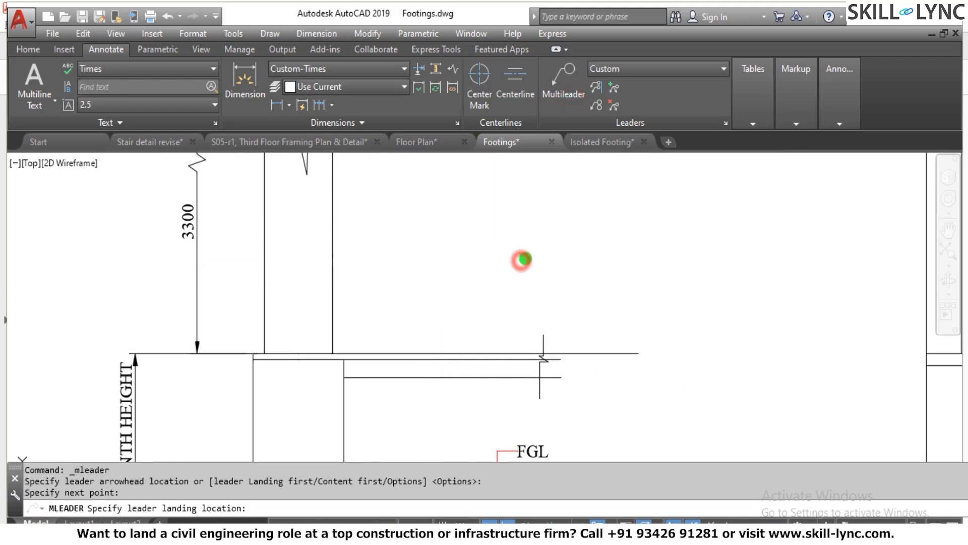
Step: Begin the multileader's note with "25mm Polished Stone over", following the flooring note in the reference image
scroll(594, 251, "down", 3)
scroll(158, 266, "up", 1)
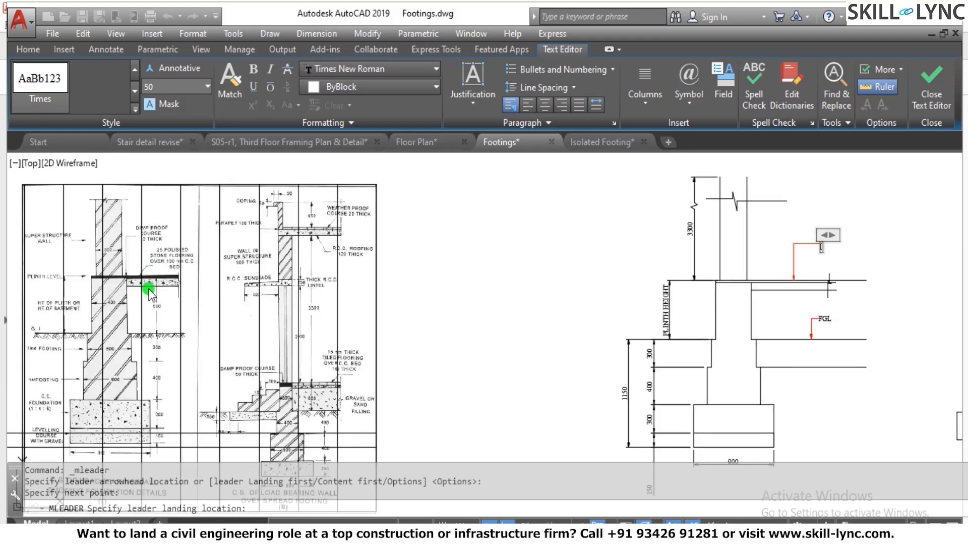
scroll(149, 290, "up", 4)
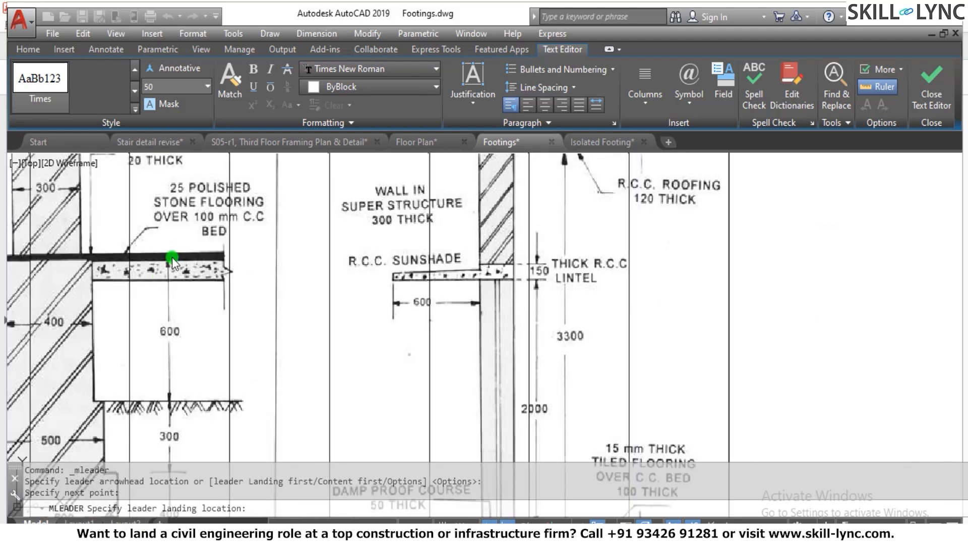
scroll(171, 263, "down", 4)
scroll(862, 217, "up", 6)
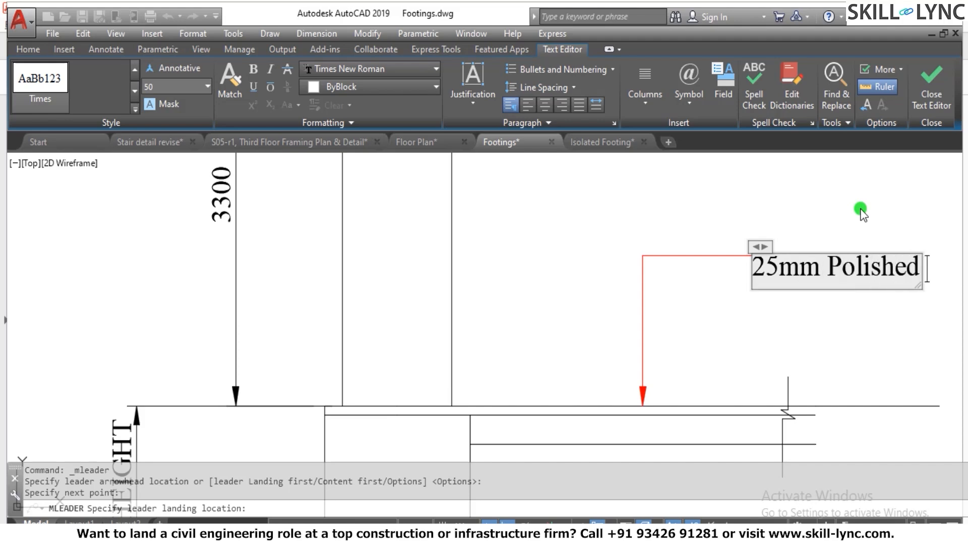
type("tone  over")
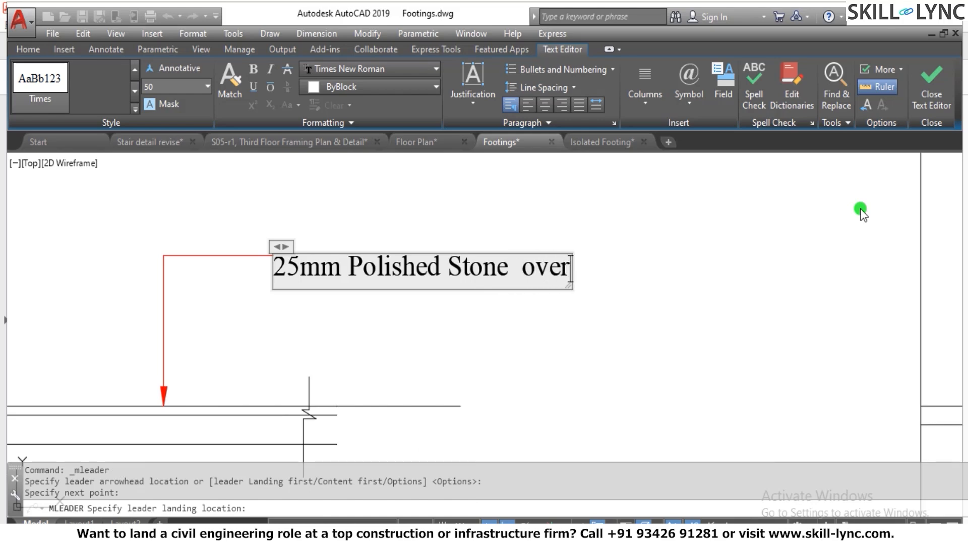
Step: Complete the flooring note with "100mm CC Bed" as in the reference image and finish the multileader
scroll(635, 195, "down", 5)
scroll(215, 207, "up", 1)
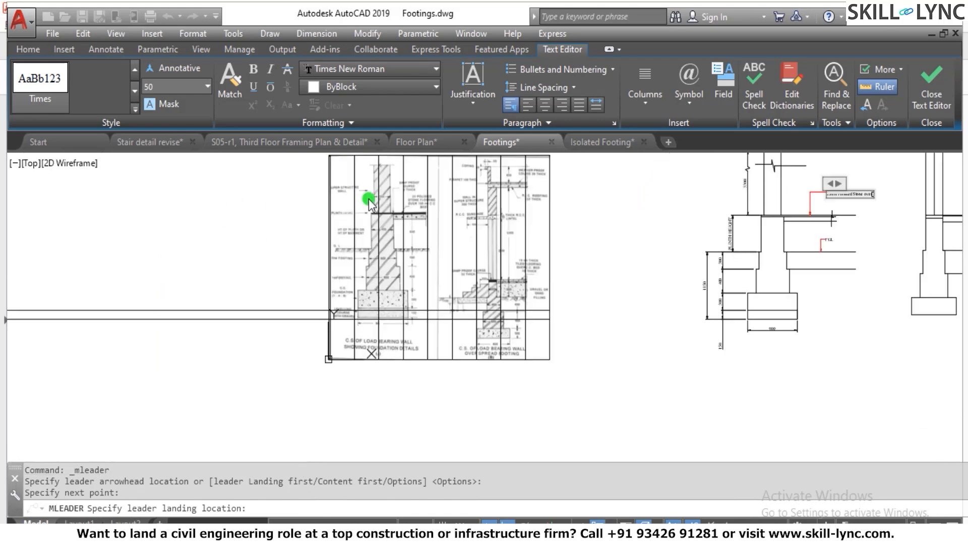
scroll(400, 195, "up", 2)
scroll(346, 274, "down", 3)
scroll(821, 262, "up", 5)
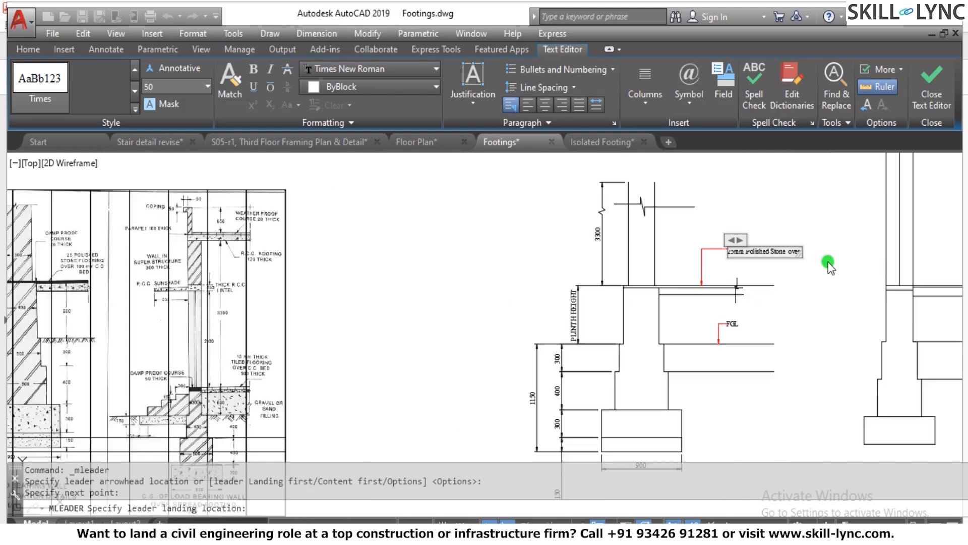
type("100")
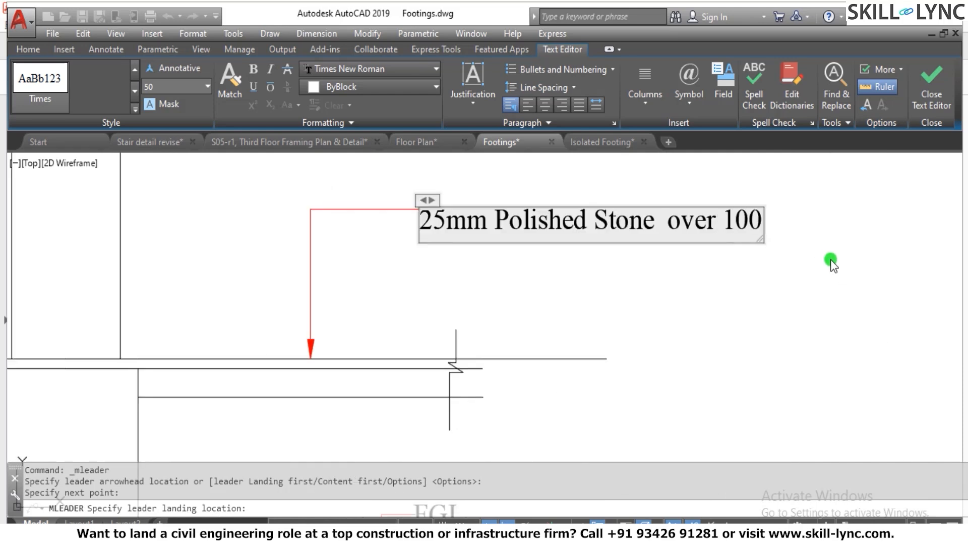
type("mm CC")
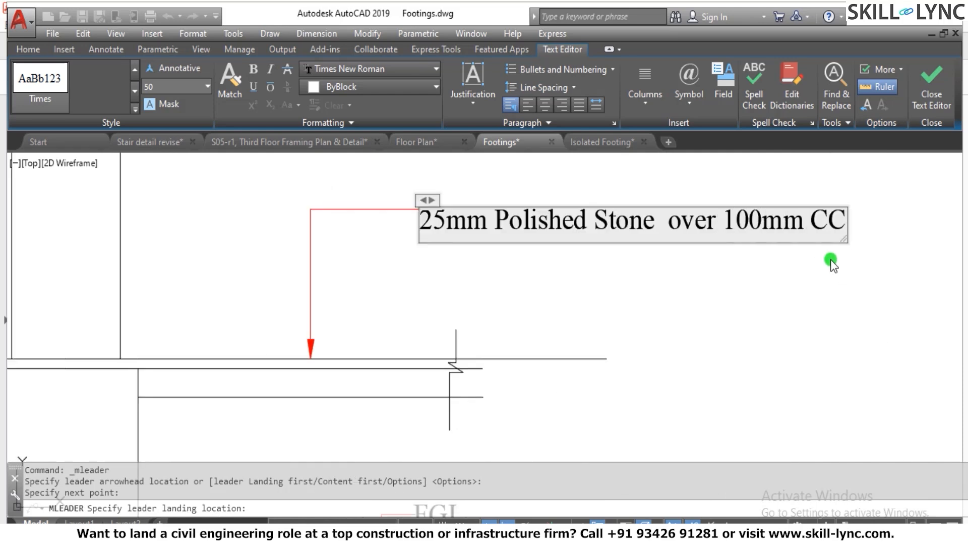
type(" Bed")
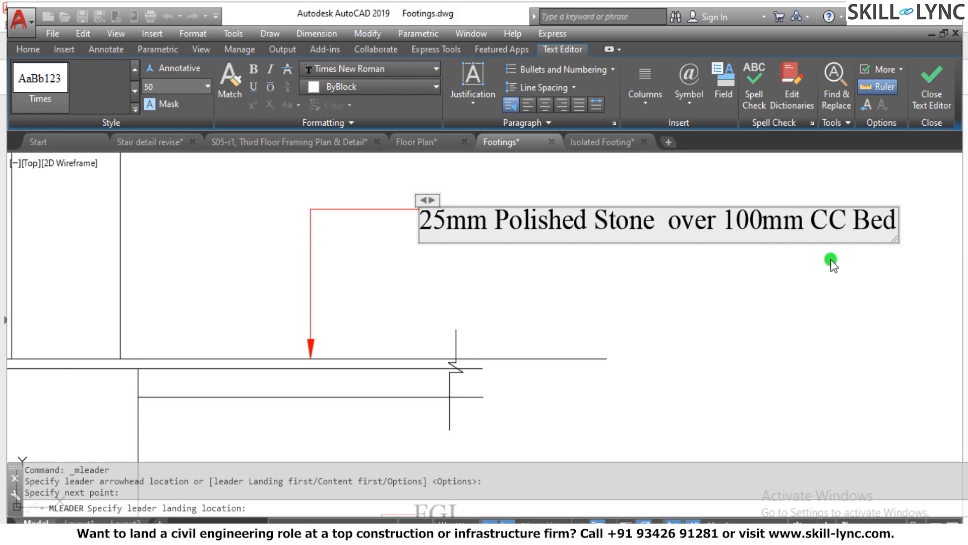
key("Return")
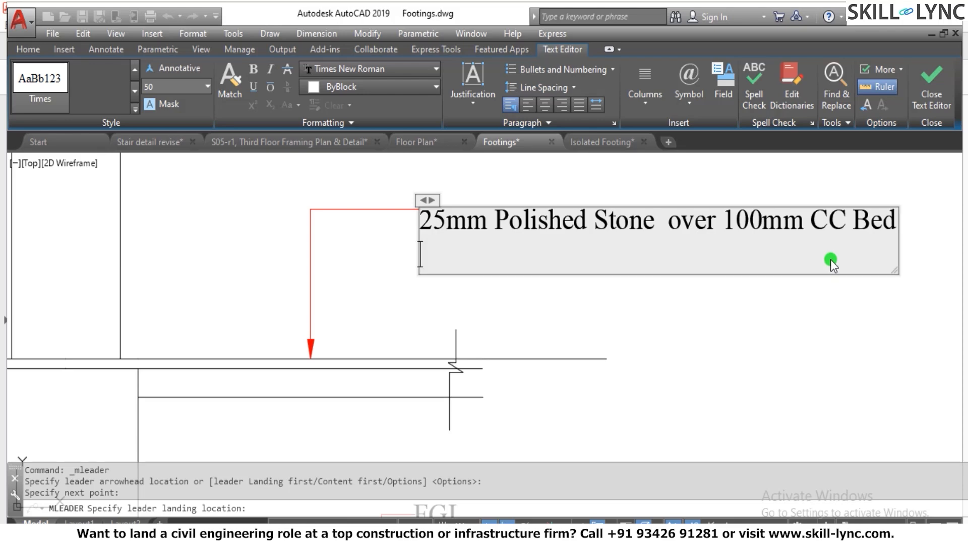
left_click(932, 80)
Step: Edit the flooring note to break it into two lines, with "over 100mm CC Bed" on the second line
left_click(599, 211)
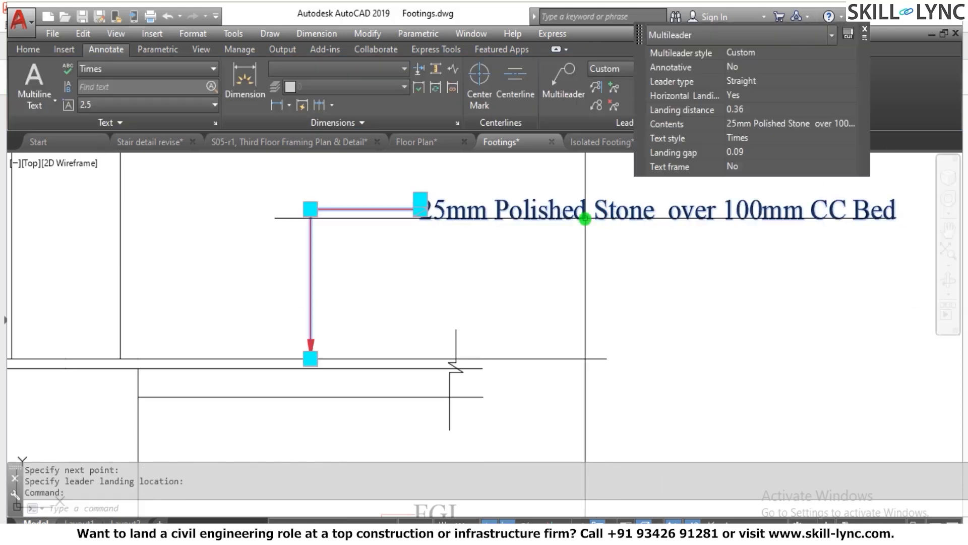
middle_click_drag(585, 218, 547, 243)
key("Escape")
scroll(528, 194, "up", 4)
type("e")
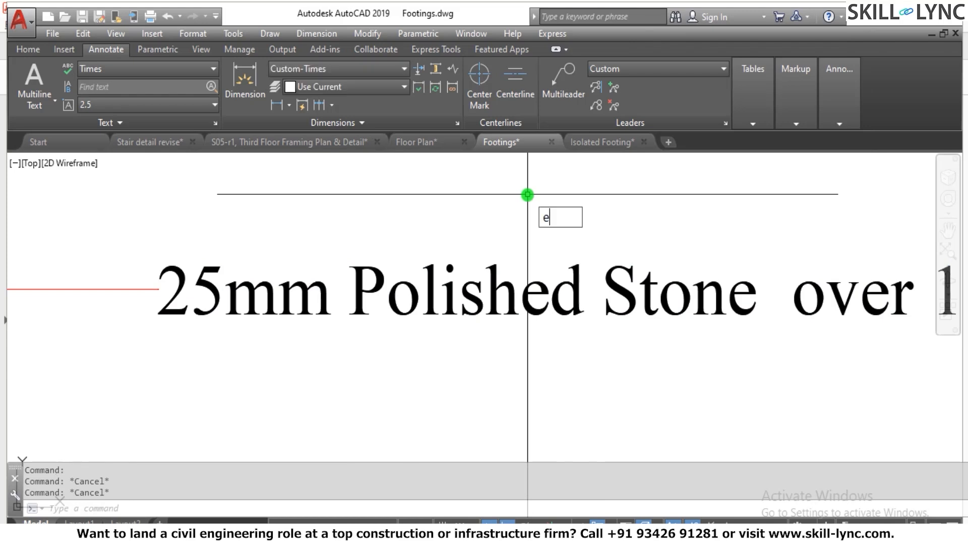
type("d")
key("Return")
left_click(535, 297)
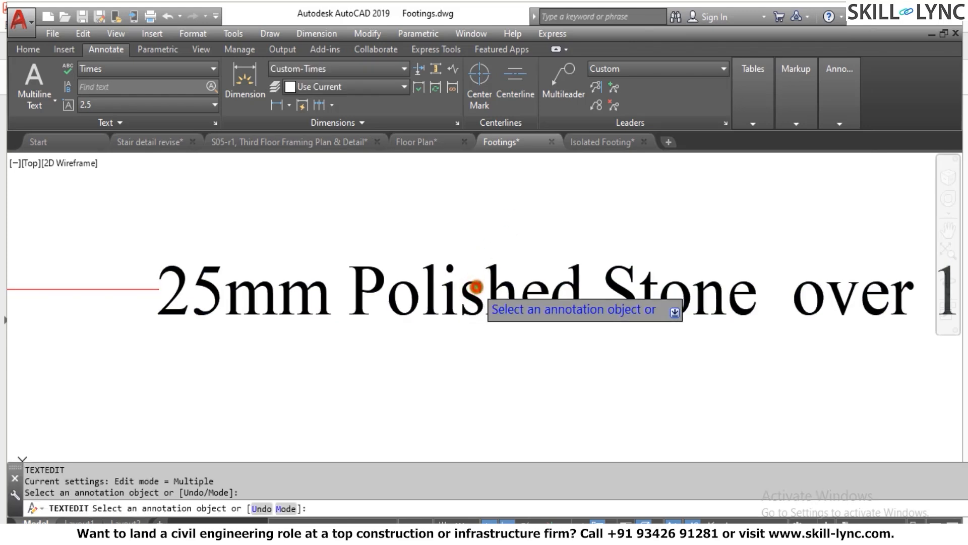
left_click(777, 308)
key("Return")
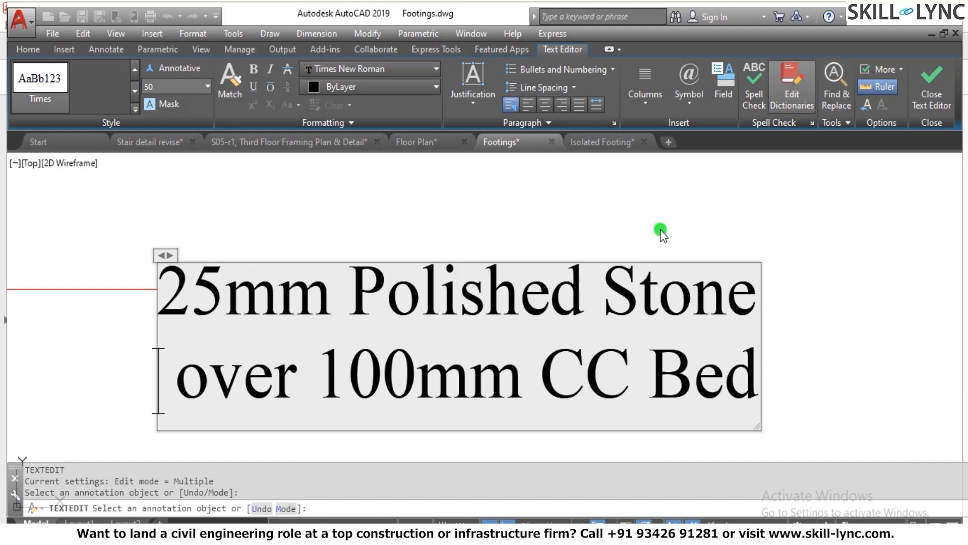
Step: Try to set the text height of the whole flooring note to 30, and finish the text edit
left_click_drag(749, 377, 156, 338)
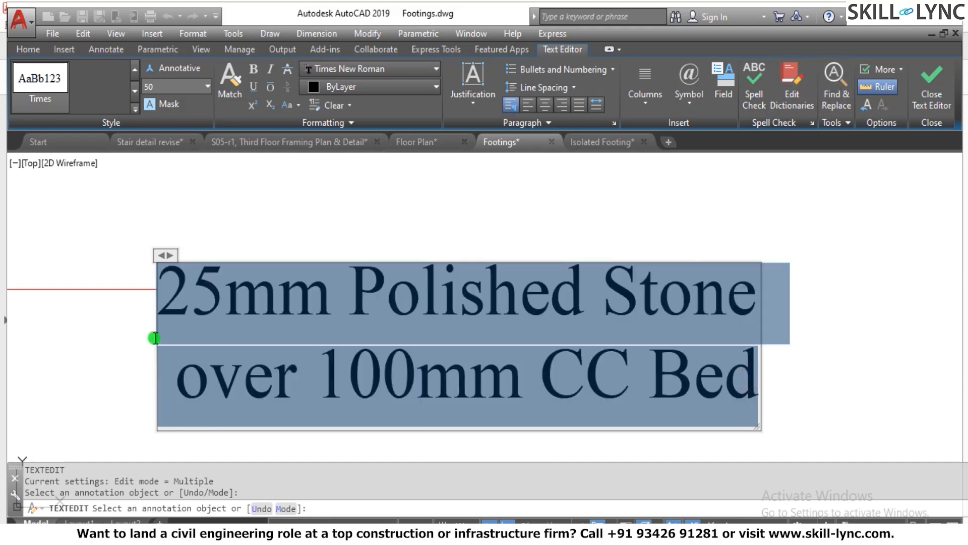
left_click(207, 85)
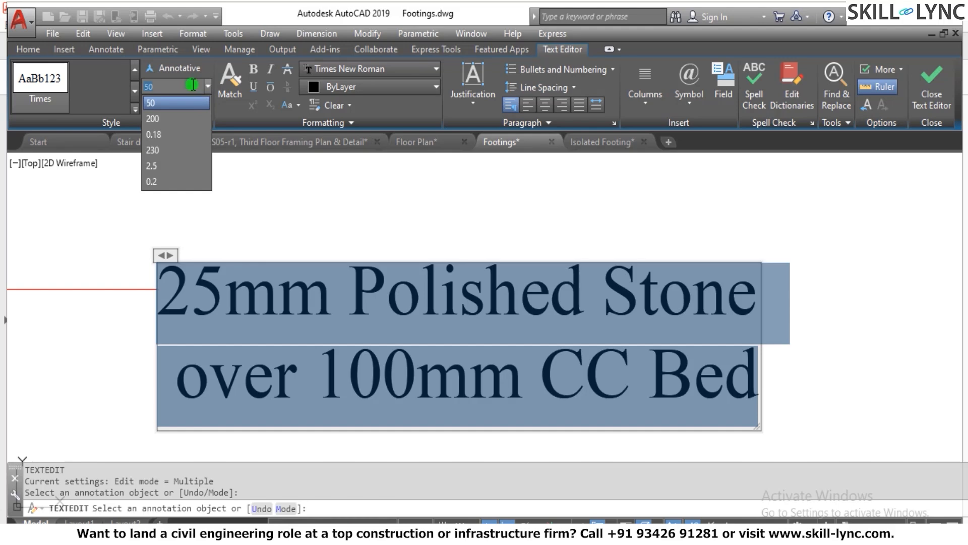
left_click(158, 90)
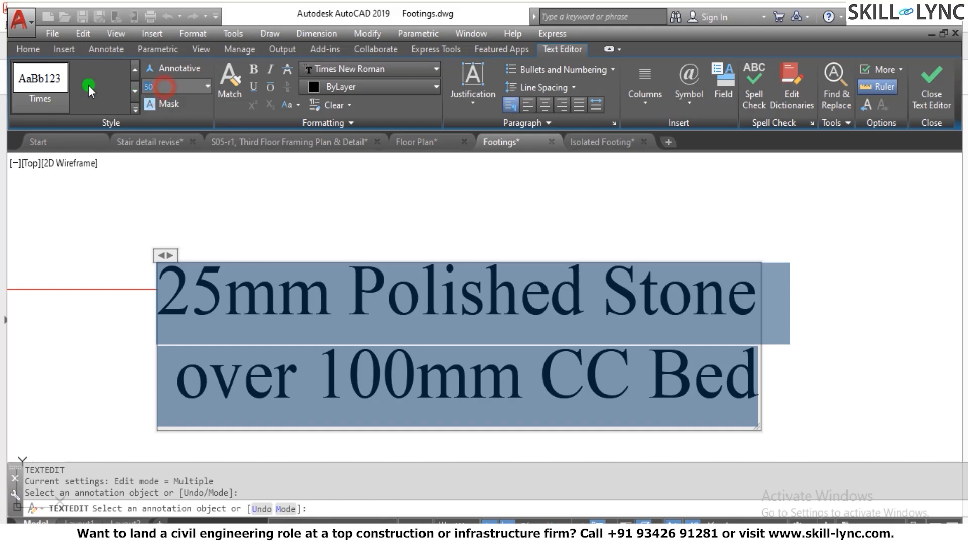
type("30")
left_click(936, 103)
scroll(558, 373, "down", 5)
key("Escape")
key("Escape")
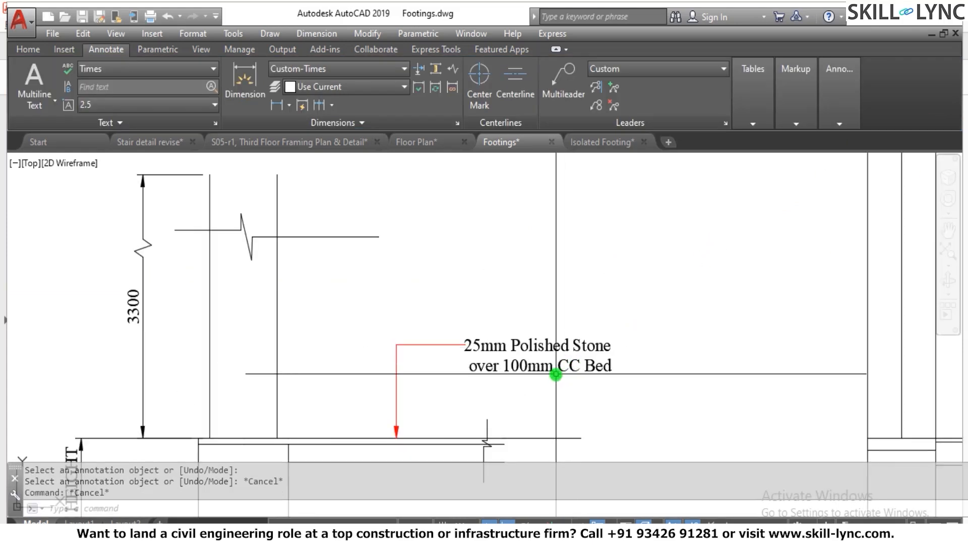
Step: Review the annotated footing section from the flooring note down to the base, and compare it with the reference image
scroll(556, 374, "down", 5)
scroll(506, 325, "up", 6)
scroll(503, 339, "down", 4)
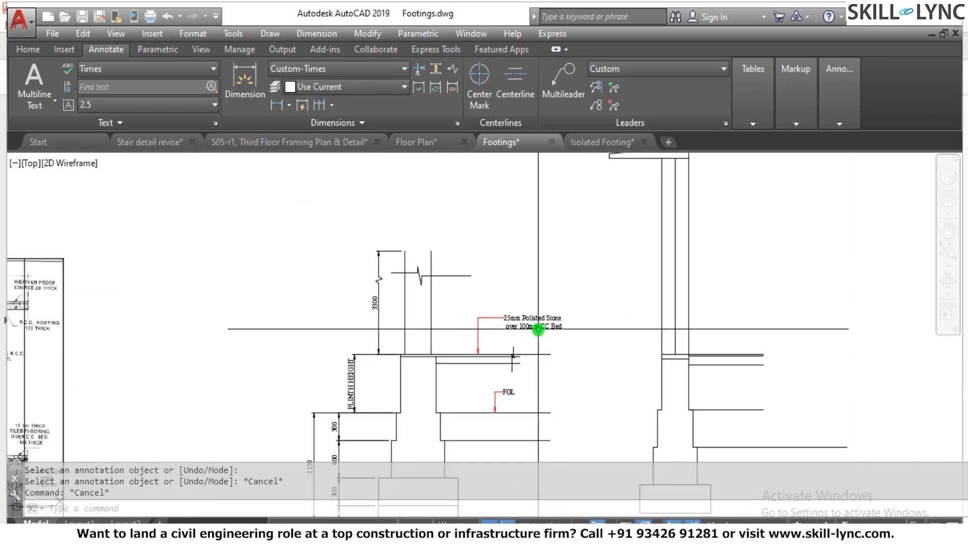
scroll(538, 329, "up", 2)
scroll(501, 328, "down", 2)
scroll(449, 295, "up", 3)
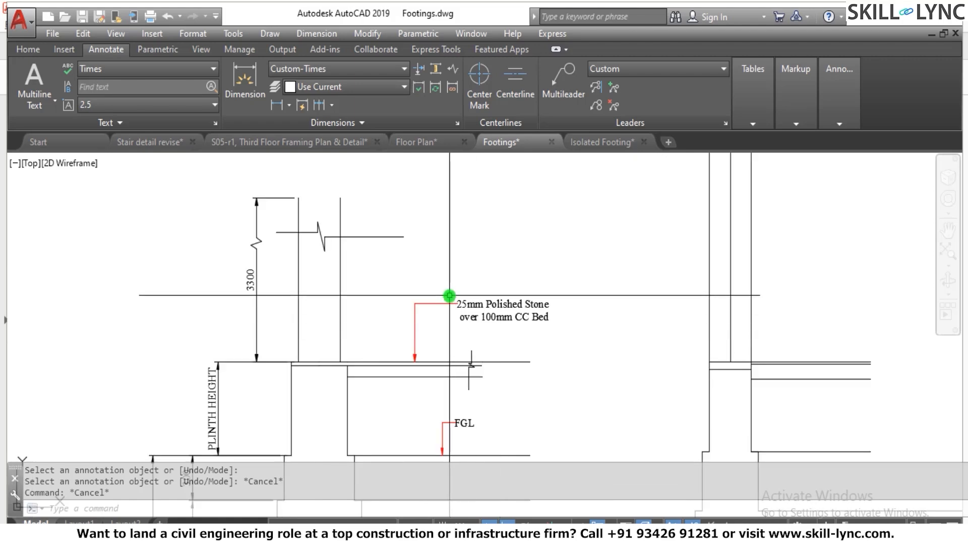
scroll(367, 380, "down", 3)
scroll(250, 276, "up", 3)
scroll(322, 308, "up", 2)
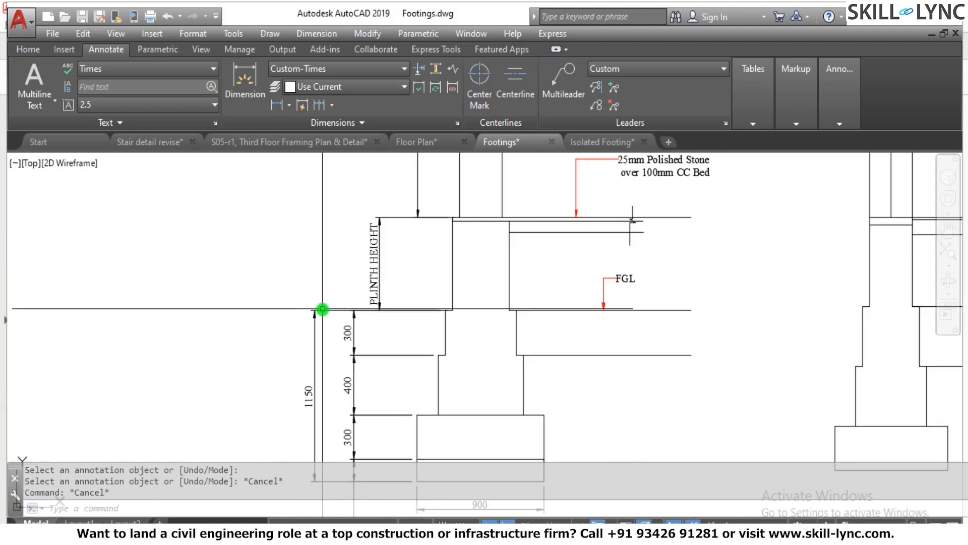
scroll(417, 328, "down", 2)
scroll(439, 410, "up", 4)
scroll(400, 391, "down", 4)
scroll(473, 387, "up", 2)
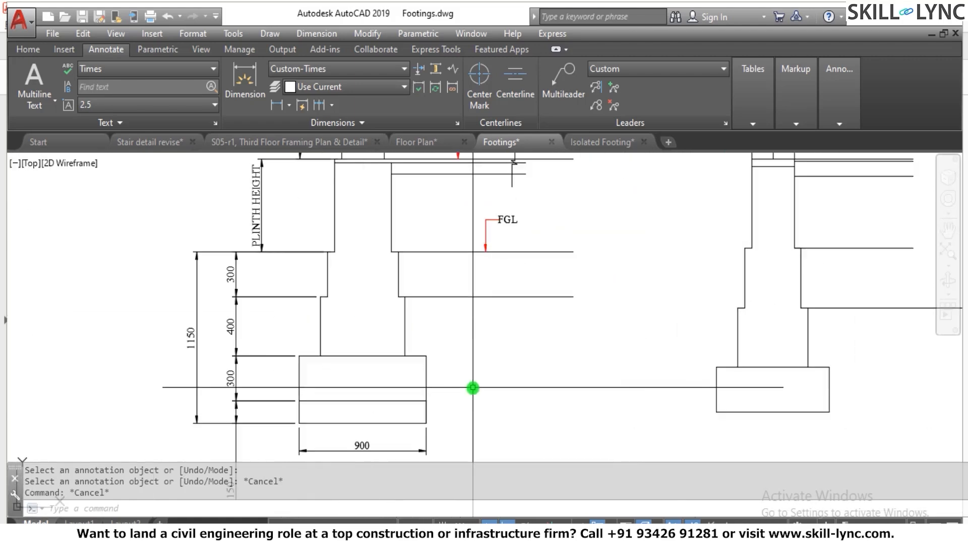
scroll(473, 388, "down", 3)
scroll(227, 361, "up", 4)
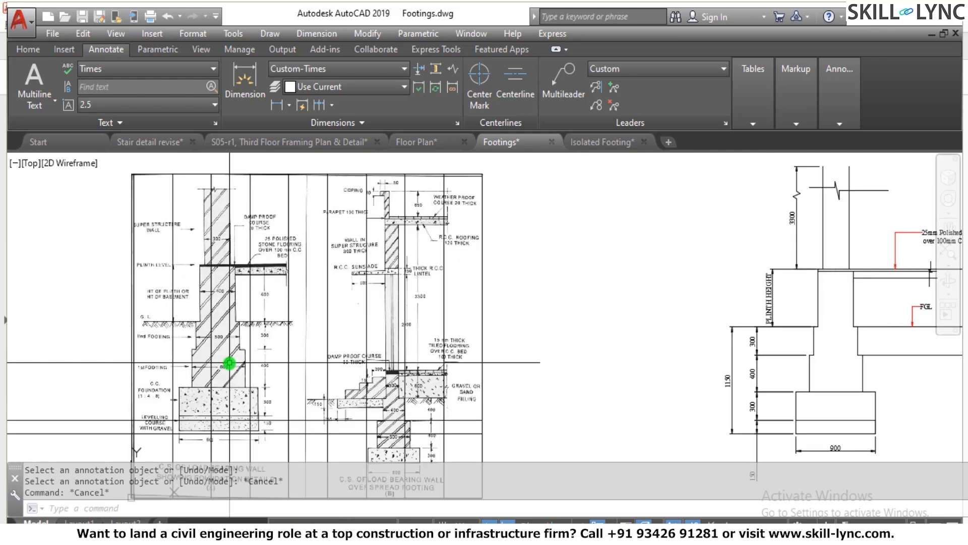
Step: Compare both footing sections in the reference image with the drawn sections to check which dimensions the second section still needs
scroll(194, 358, "up", 2)
scroll(194, 359, "down", 4)
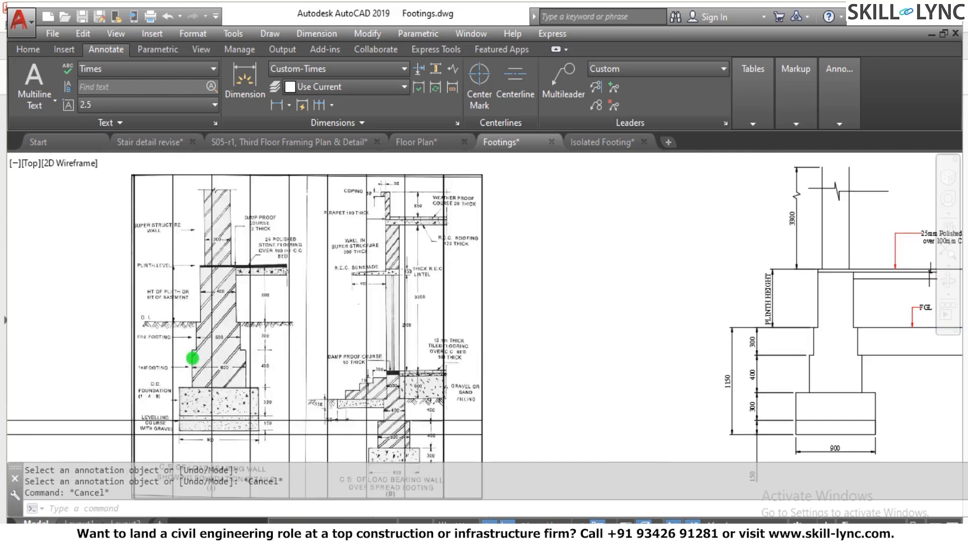
scroll(181, 286, "up", 4)
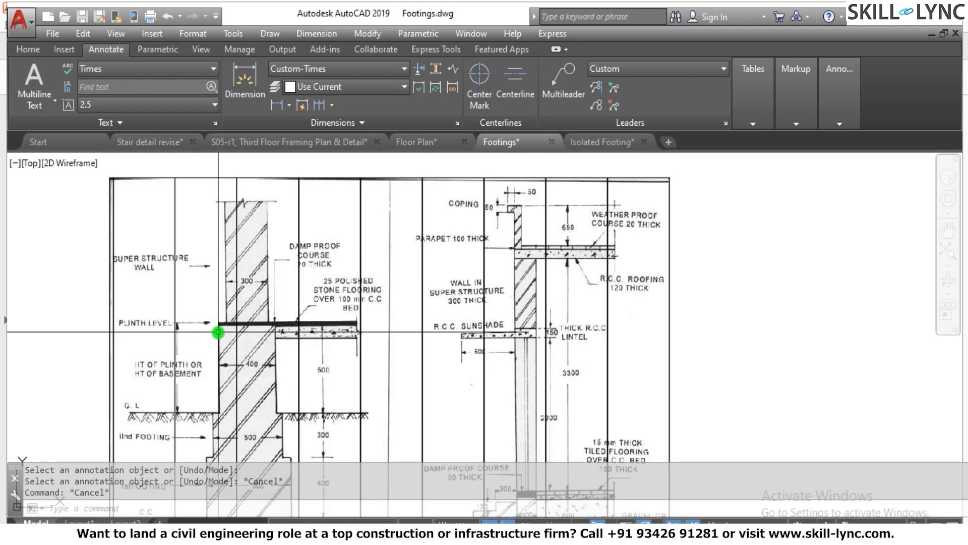
scroll(212, 249, "down", 3)
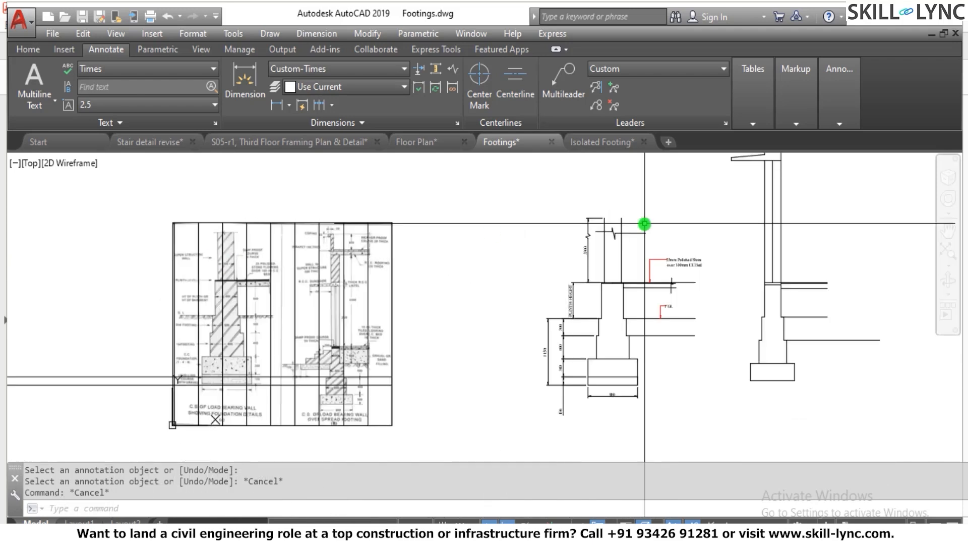
scroll(544, 271, "up", 5)
scroll(368, 277, "down", 3)
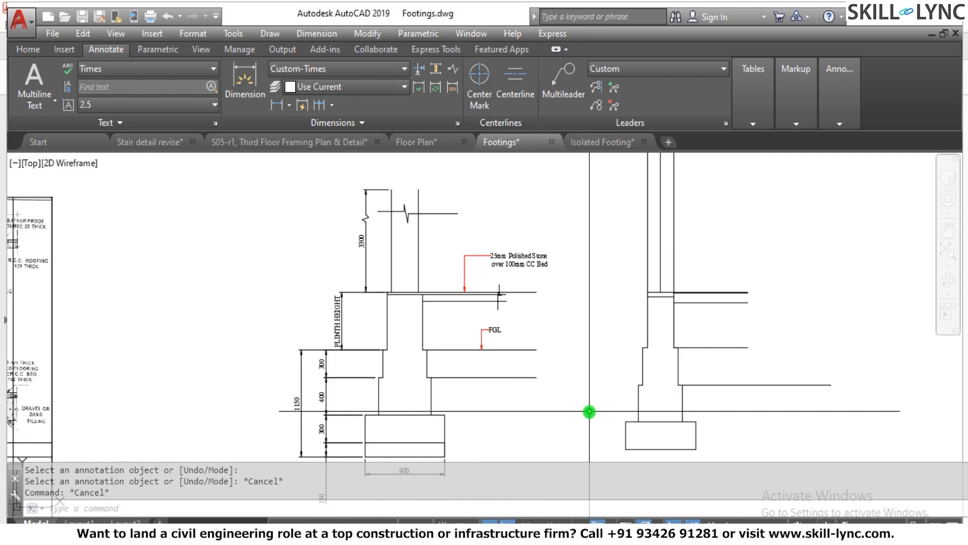
scroll(527, 382, "down", 2)
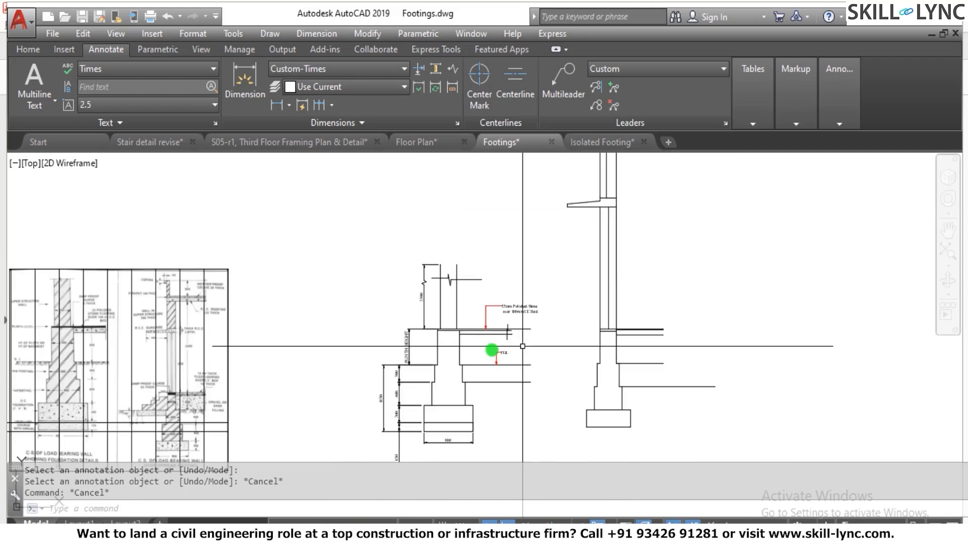
scroll(365, 309, "down", 2)
scroll(178, 374, "up", 2)
scroll(177, 375, "up", 2)
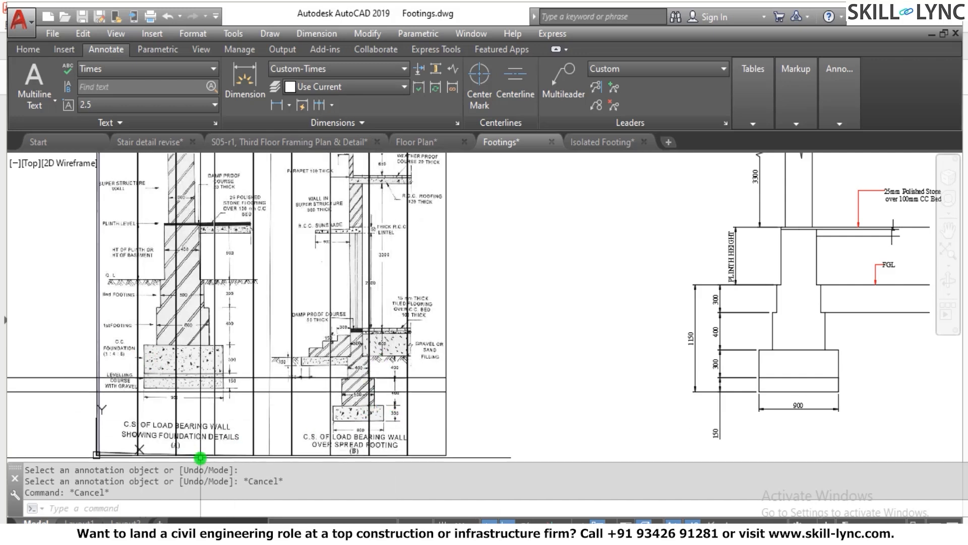
scroll(151, 426, "down", 2)
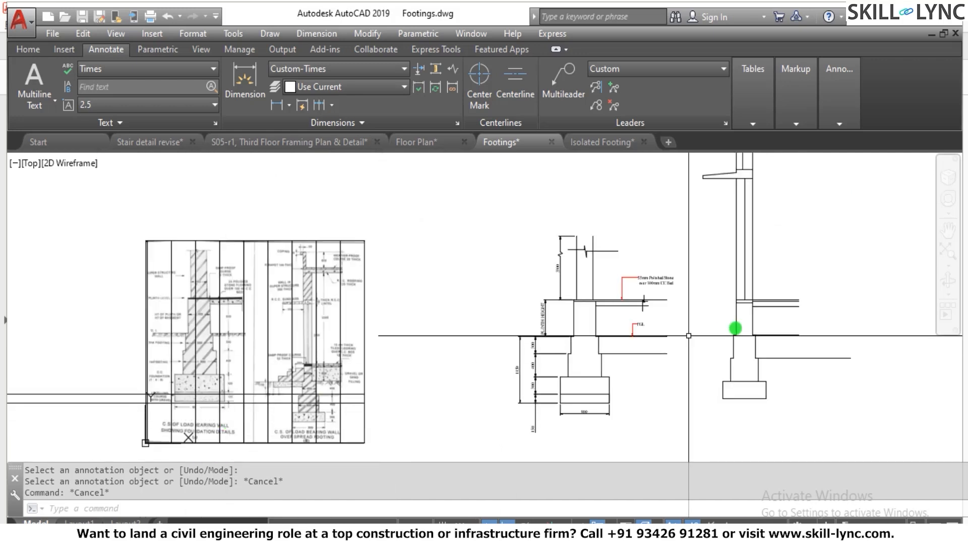
Step: Add a vertical linear dimension on the second section from the finished floor level to the underside of the sunshade
scroll(806, 337, "up", 2)
scroll(553, 339, "down", 2)
scroll(742, 227, "up", 2)
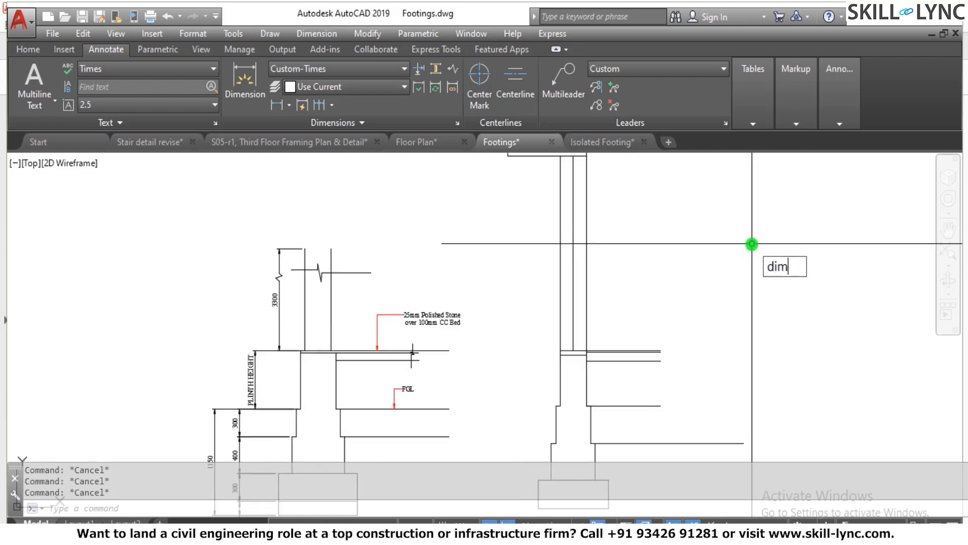
type("n")
key("Return")
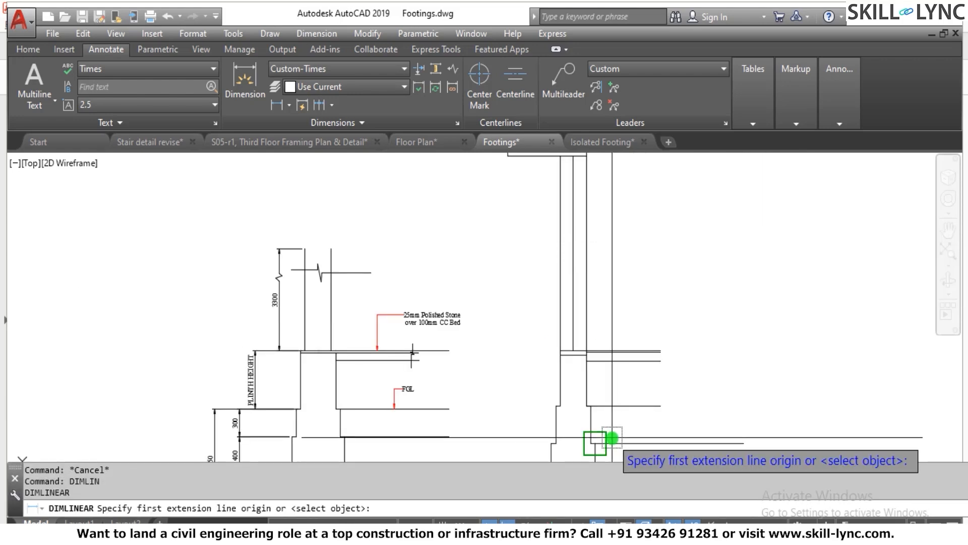
scroll(590, 320, "down", 2)
scroll(598, 296, "up", 2)
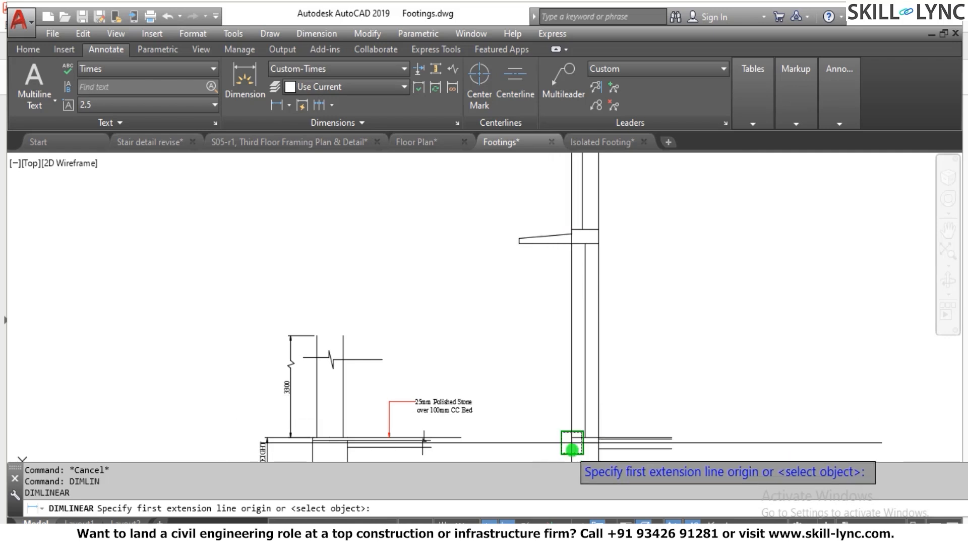
scroll(532, 454, "up", 4)
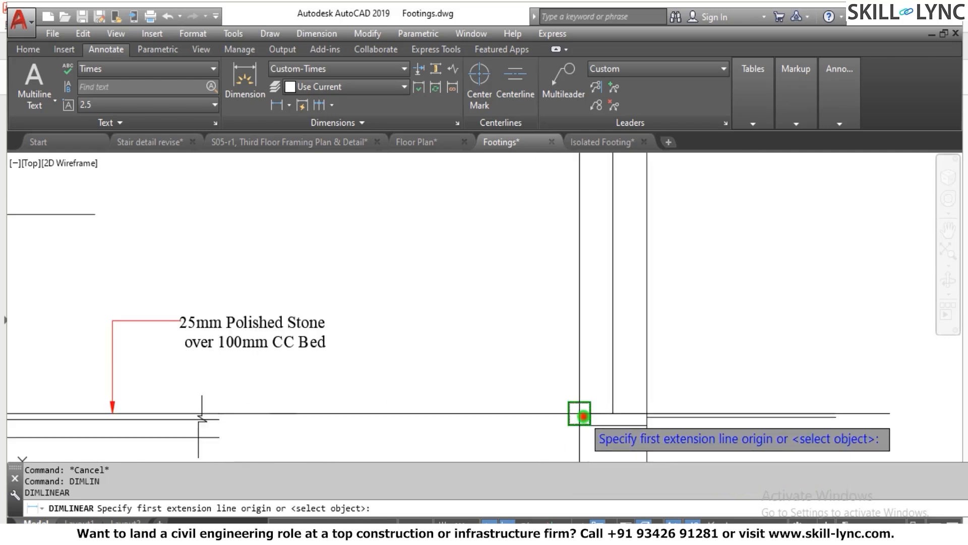
left_click(583, 416)
scroll(581, 415, "down", 2)
left_click(580, 220)
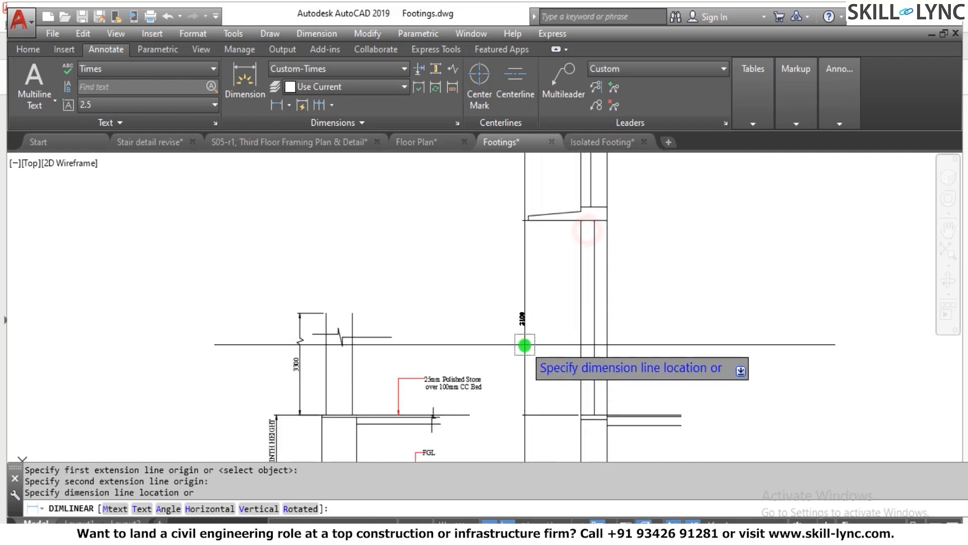
left_click(563, 333)
Step: Move the floor-to-sunshade dimension line across to the interior side of the wall, opposite the sunshade
scroll(582, 309, "up", 2)
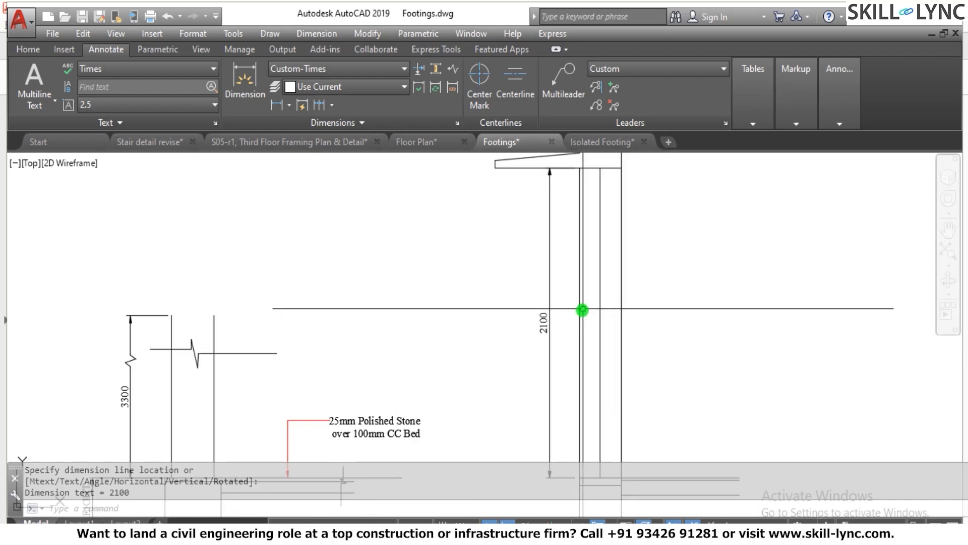
scroll(464, 356, "down", 2)
scroll(512, 361, "up", 2)
left_click(530, 362)
left_click(493, 380)
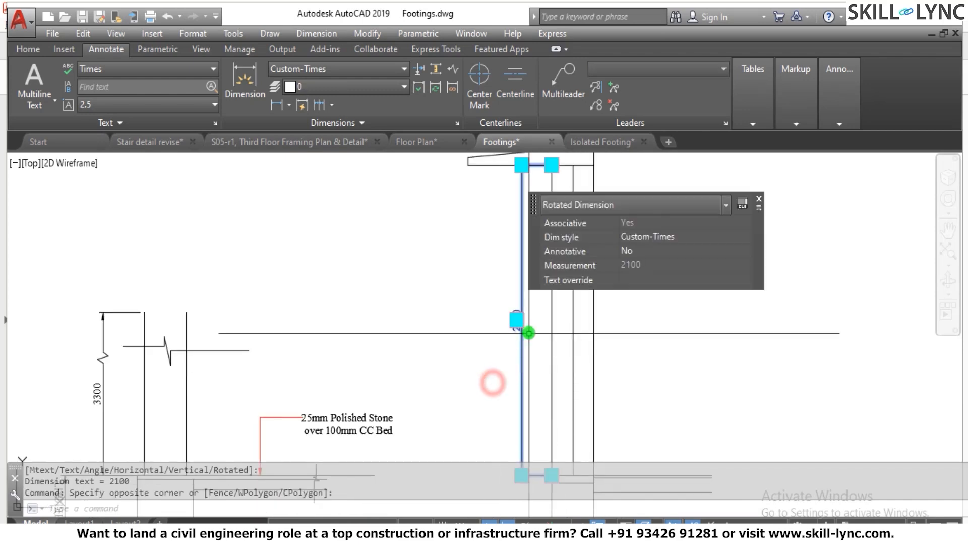
left_click(516, 319)
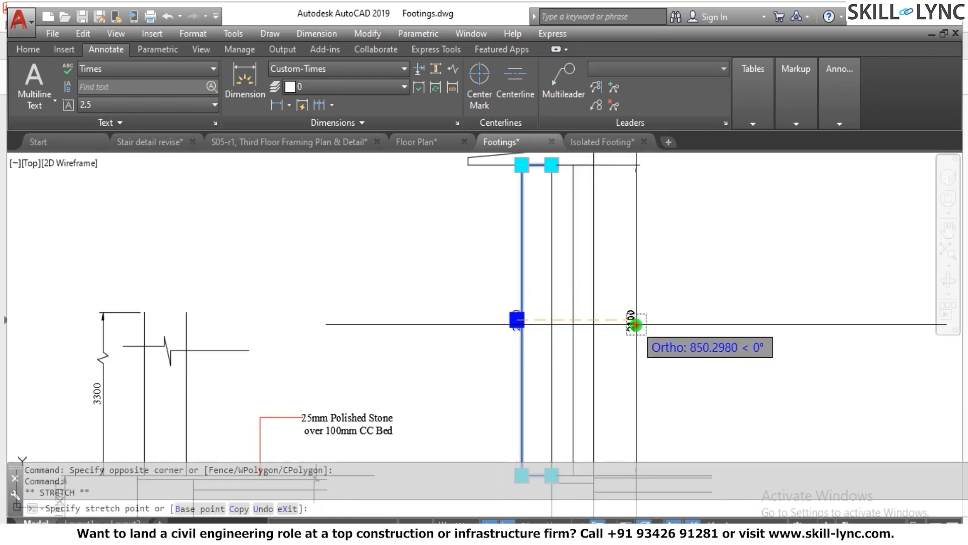
key("Escape")
key("Escape")
scroll(558, 340, "down", 2)
scroll(595, 389, "up", 2)
scroll(561, 374, "up", 2)
Step: Relocate the dimension's lower extension origin to the wall's interior face at floor level
left_click(619, 348)
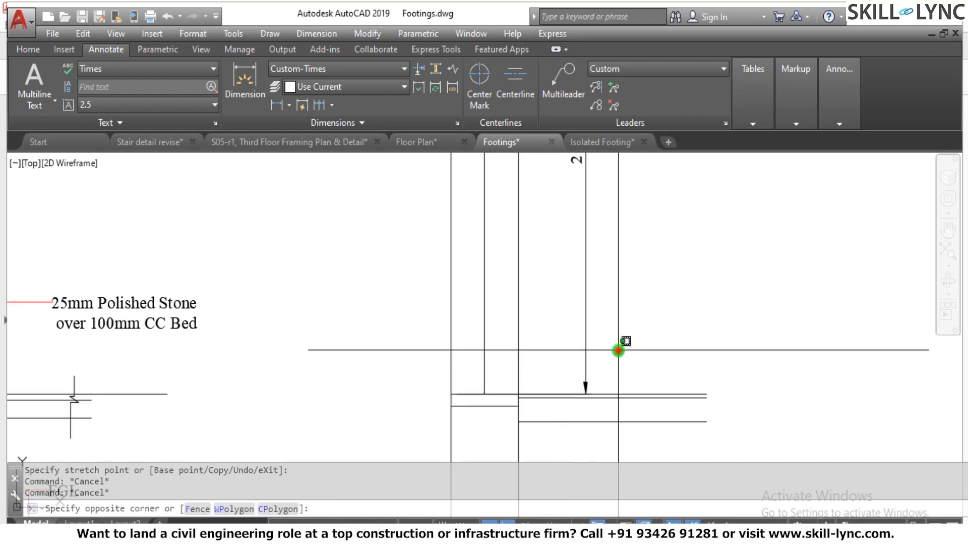
left_click(565, 366)
scroll(521, 406, "up", 4)
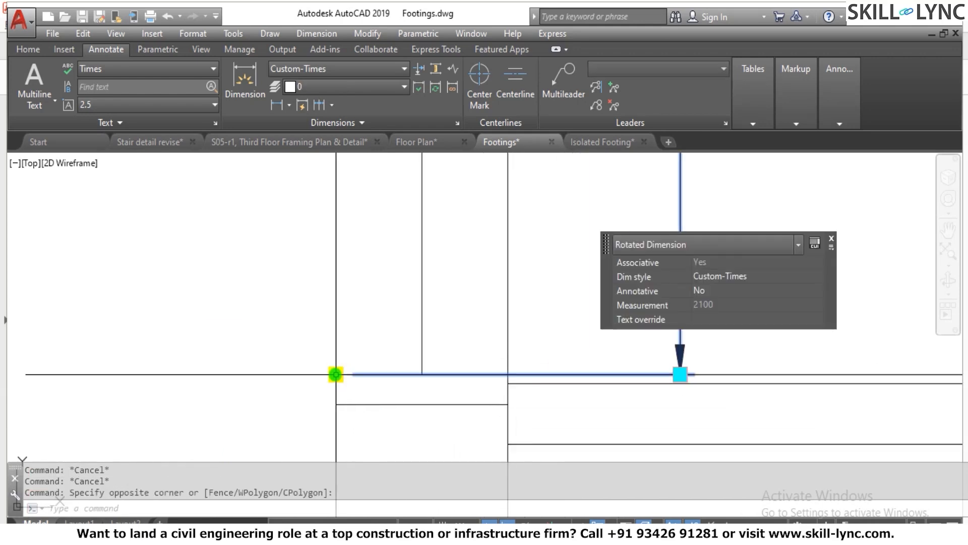
left_click(343, 375)
left_click(507, 374)
key("Escape")
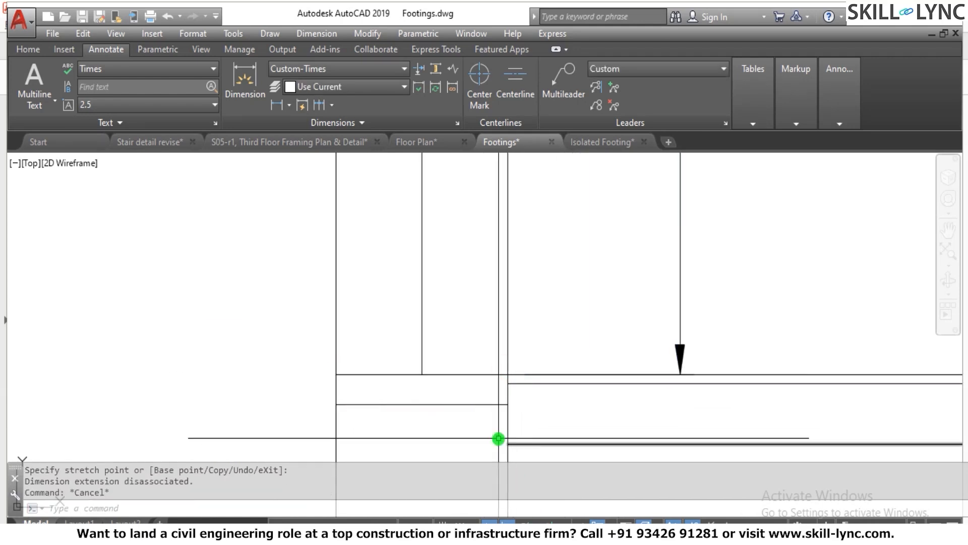
scroll(504, 432, "down", 3)
scroll(544, 226, "down", 3)
Step: Relocate the dimension's upper extension origin to the wall's interior face at the underside of the lintel
scroll(538, 246, "up", 6)
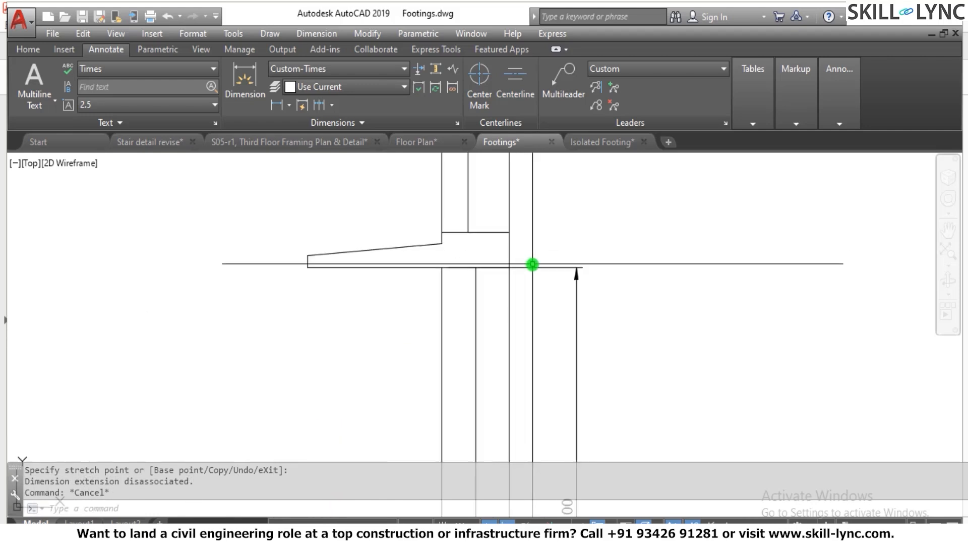
left_click(534, 262)
left_click(532, 274)
left_click(441, 266)
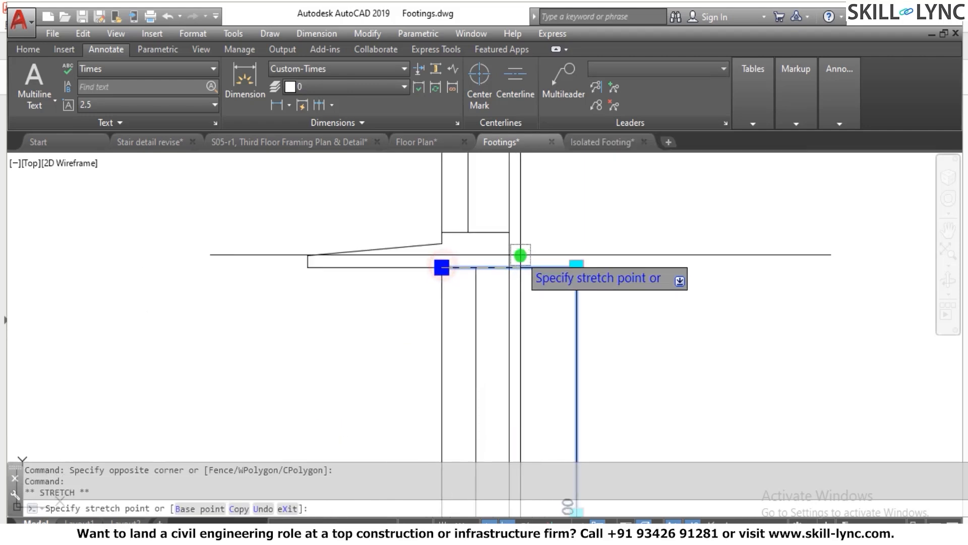
left_click(510, 267)
key("Escape")
key("Escape")
scroll(501, 280, "down", 3)
scroll(504, 258, "down", 2)
scroll(524, 270, "up", 2)
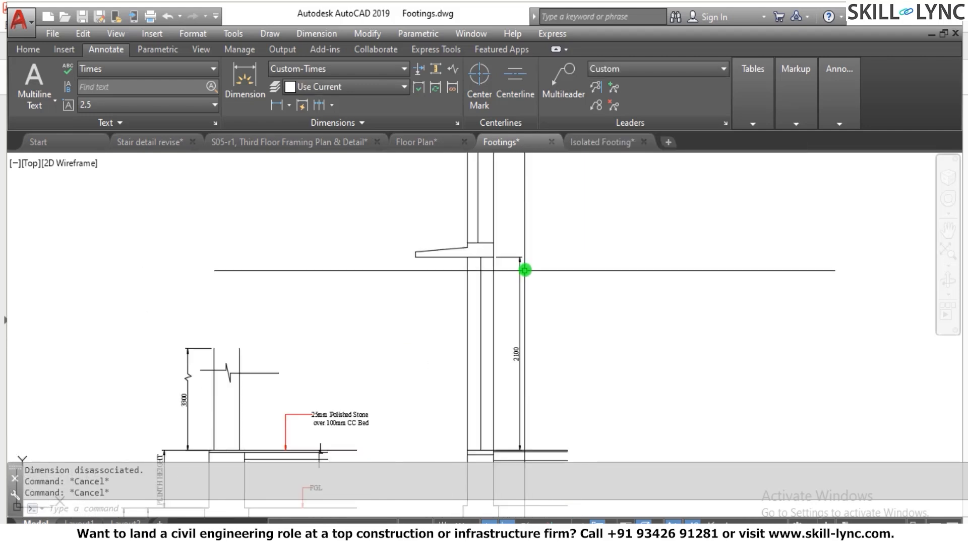
Step: Add baseline dimensions from the floor level to the top of the lintel and to the underside of the roof slab
scroll(531, 227, "up", 2)
scroll(520, 246, "down", 4)
scroll(557, 248, "up", 3)
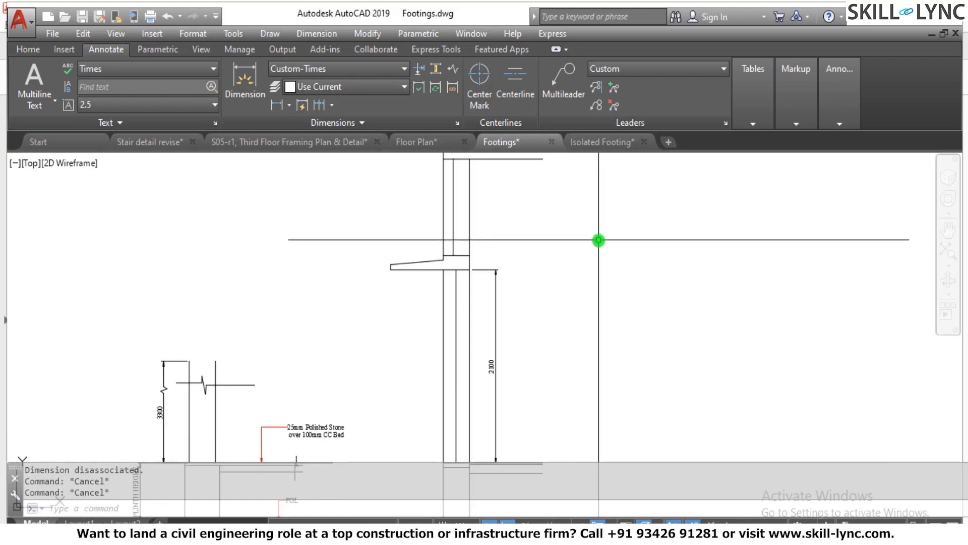
type("b")
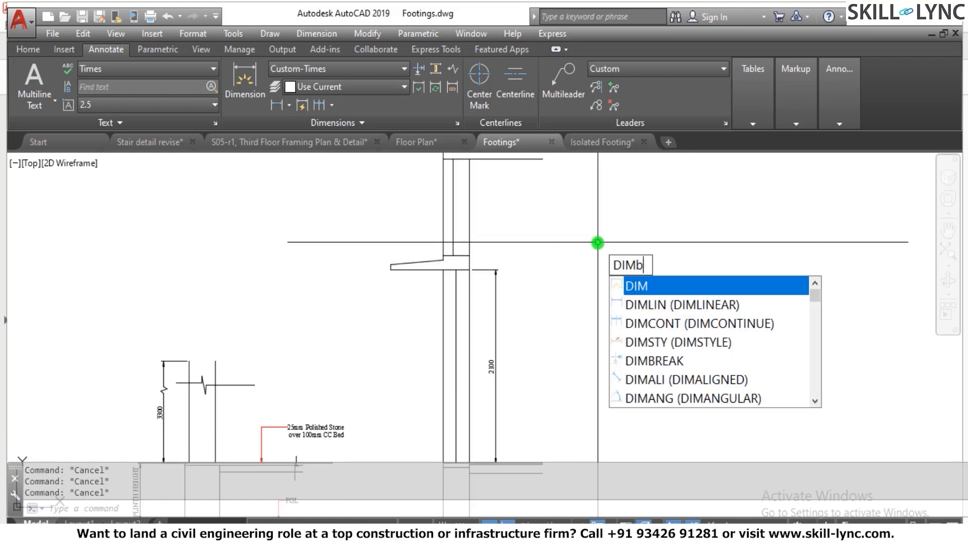
type("aseli")
key("Return")
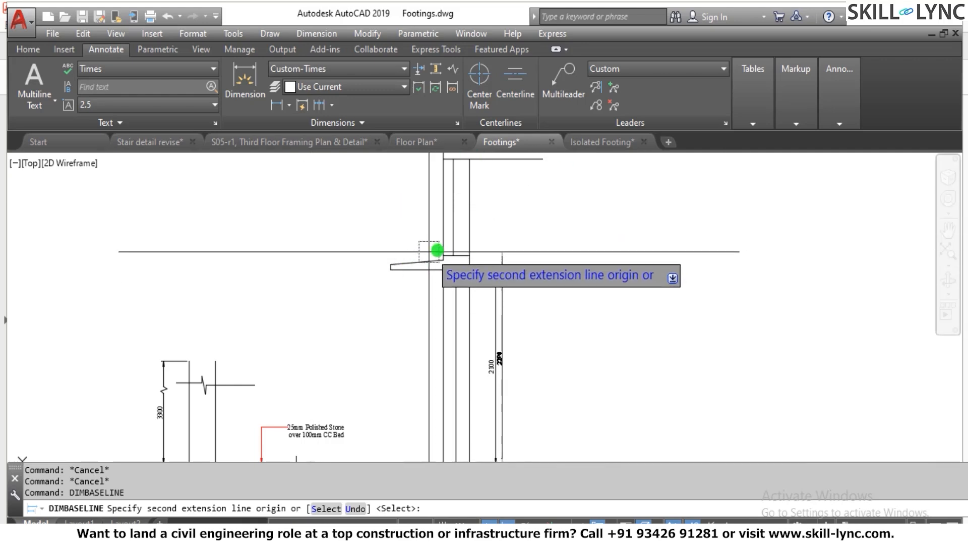
left_click(468, 251)
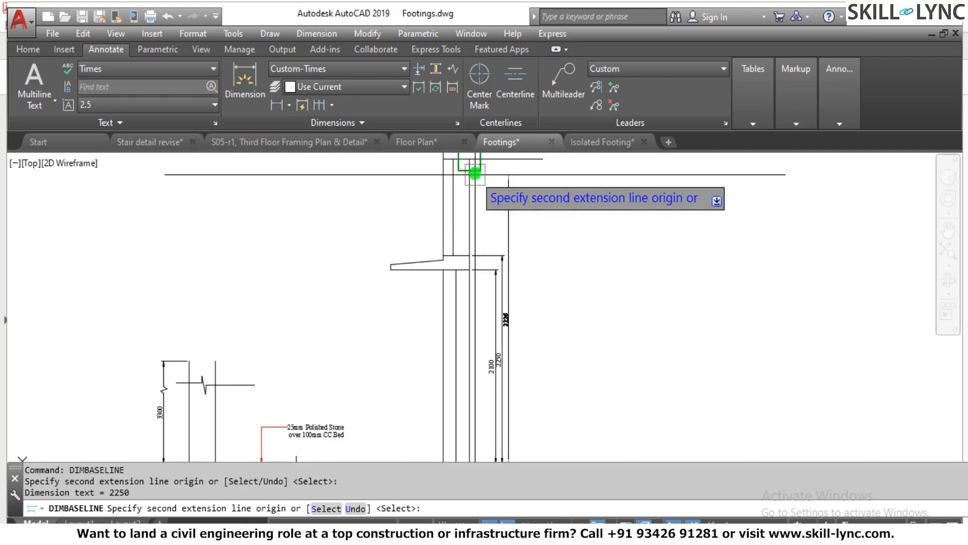
left_click(471, 164)
scroll(669, 346, "down", 2)
scroll(669, 345, "up", 6)
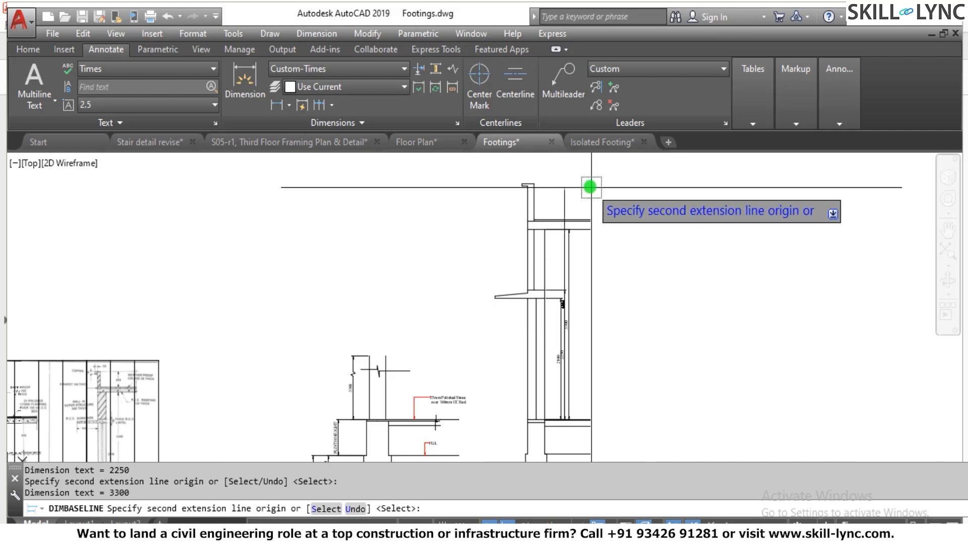
key("Escape")
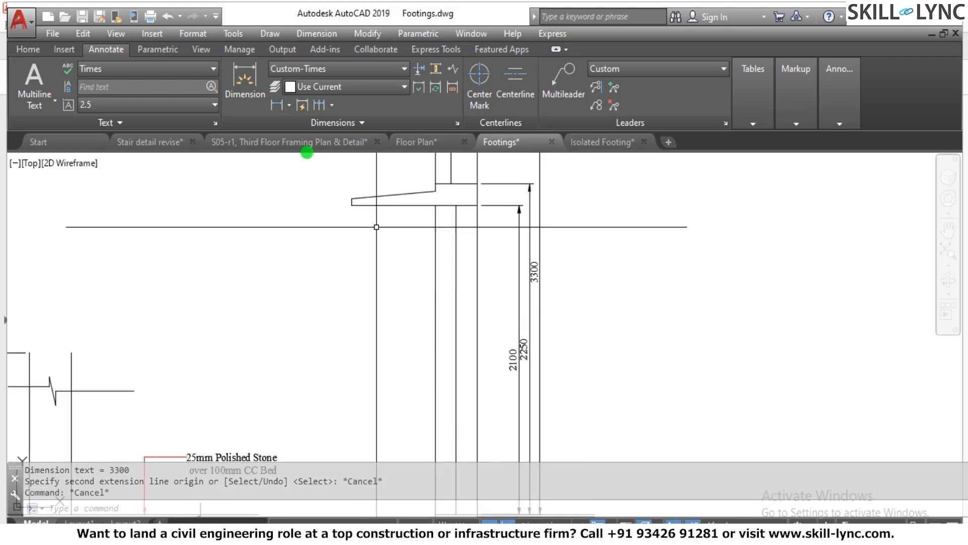
Step: Space the lintel-top and roof-slab dimensions 50 apart, using the 2100 dimension as the base
left_click(435, 70)
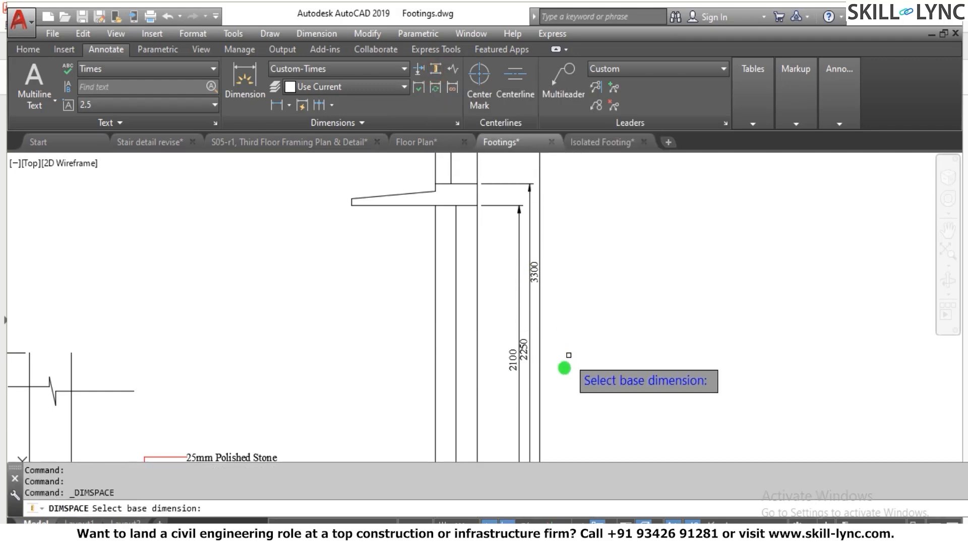
left_click(562, 371)
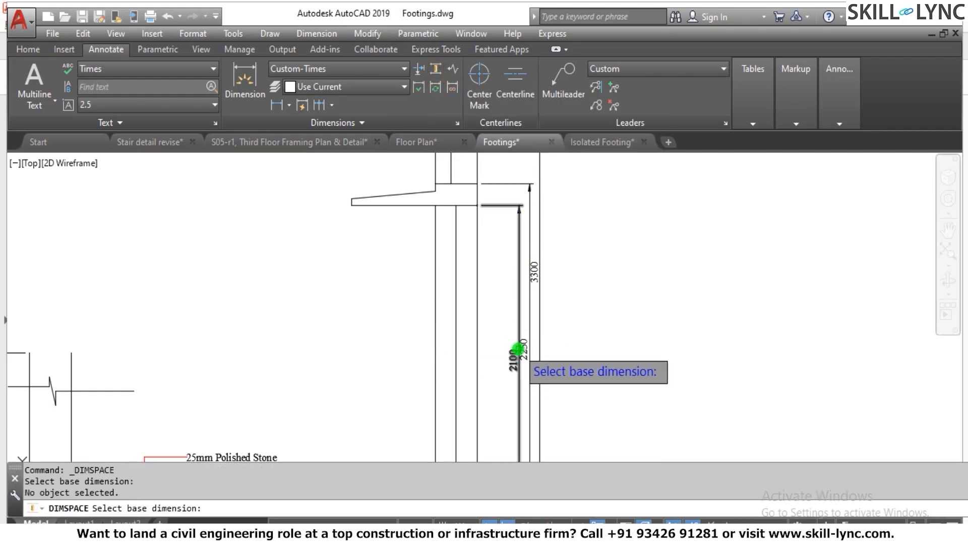
scroll(509, 267, "down", 2)
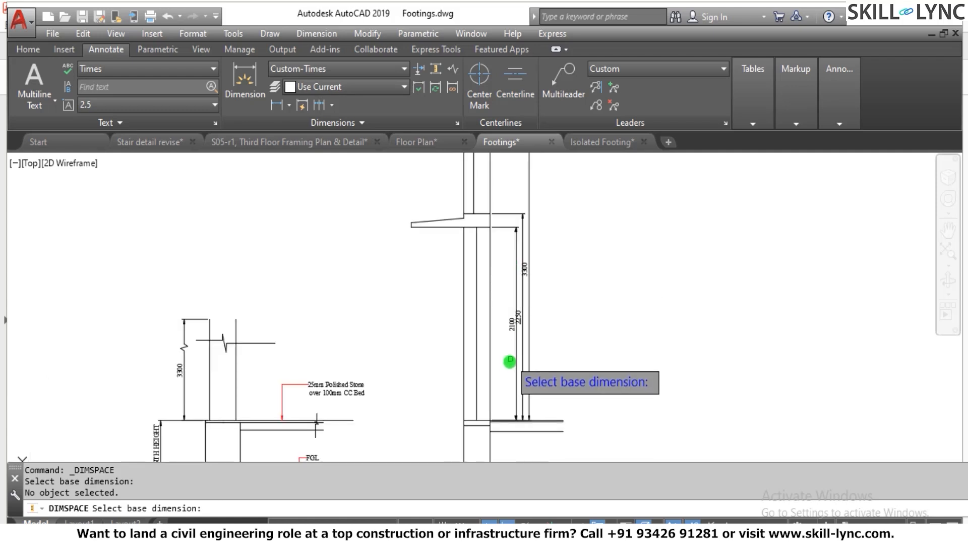
left_click(517, 362)
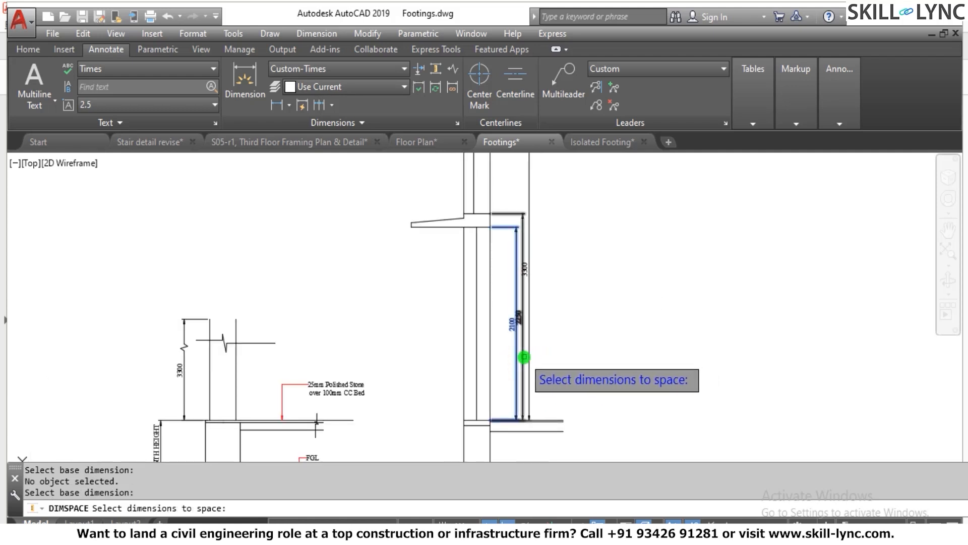
left_click(525, 357)
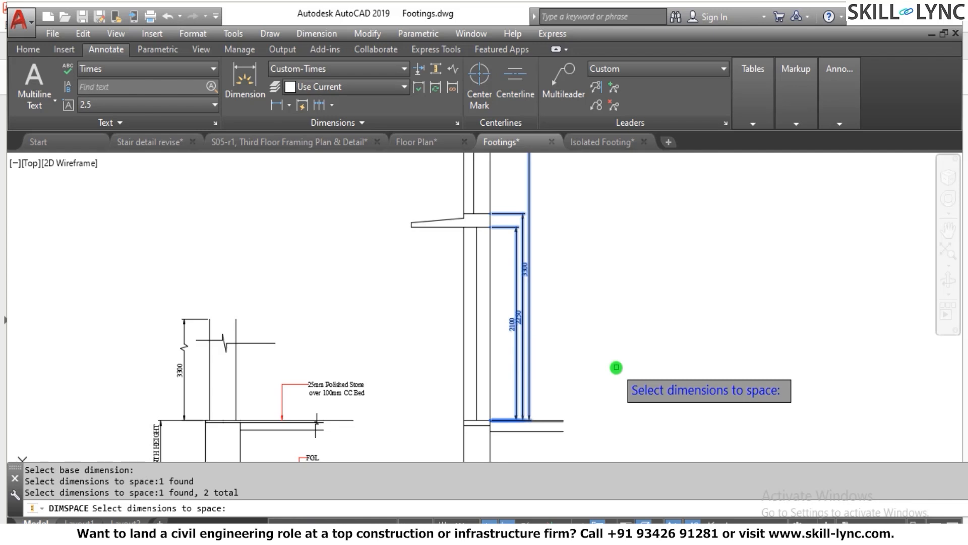
right_click(616, 367)
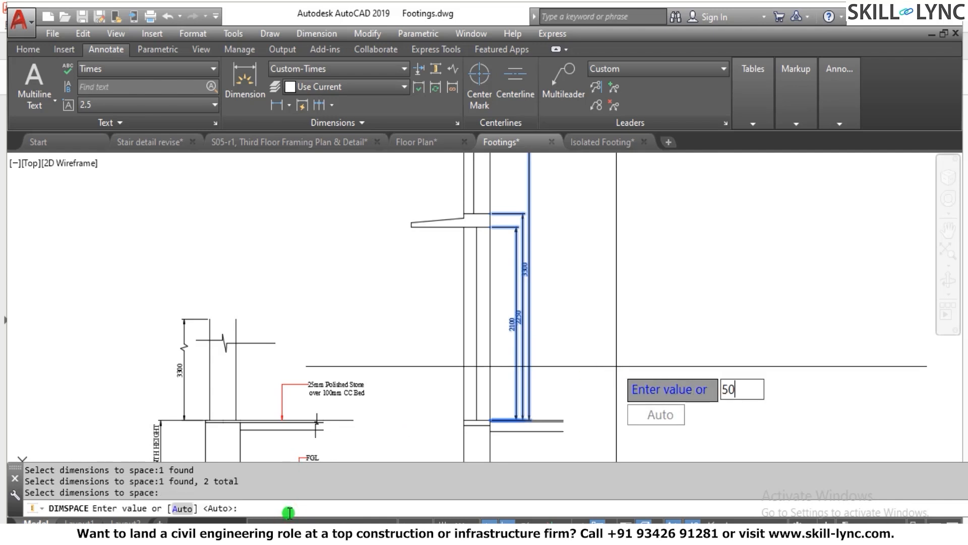
key("Return")
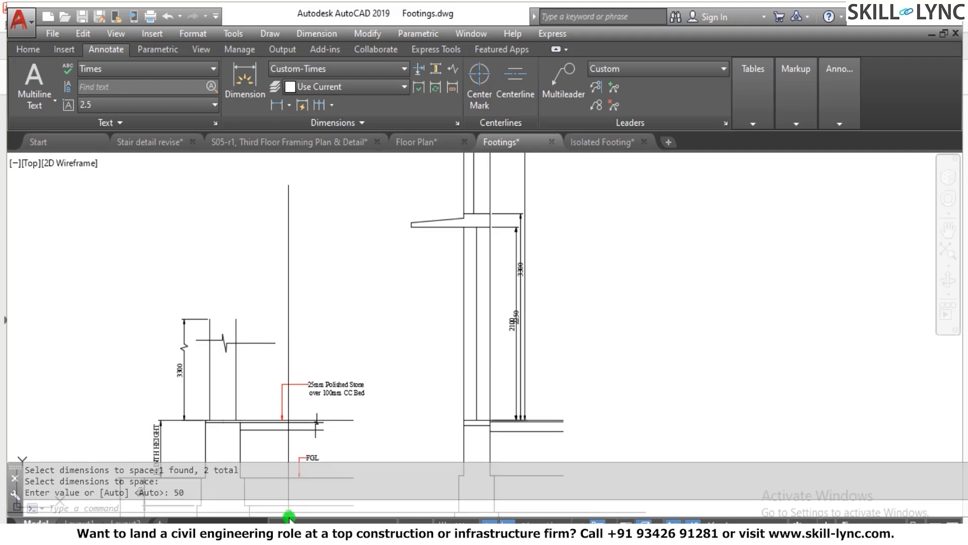
Step: Space the lintel-top and roof-slab dimensions 150 apart, using the 2100 dimension as the base
key("Escape")
type("dimension:")
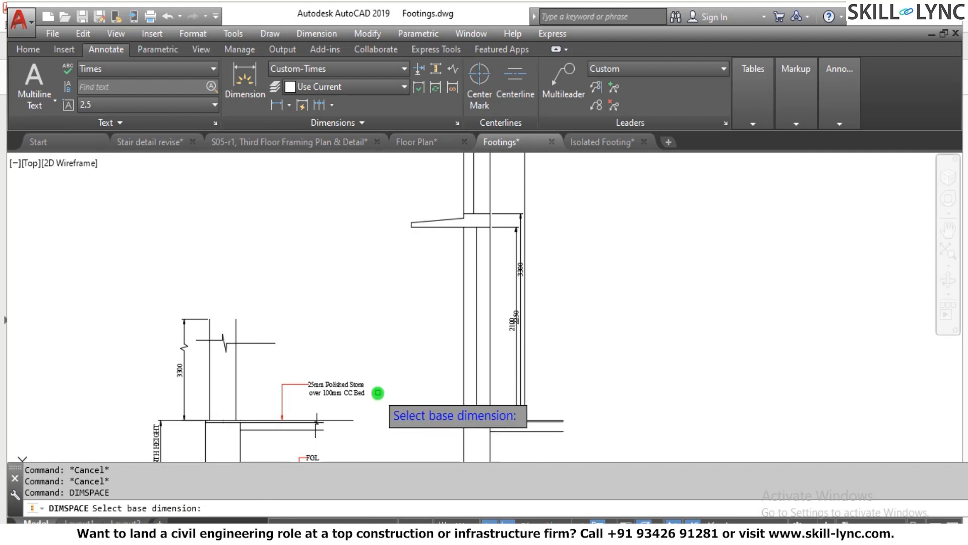
scroll(378, 392, "up", 2)
left_click(596, 348)
left_click(641, 368)
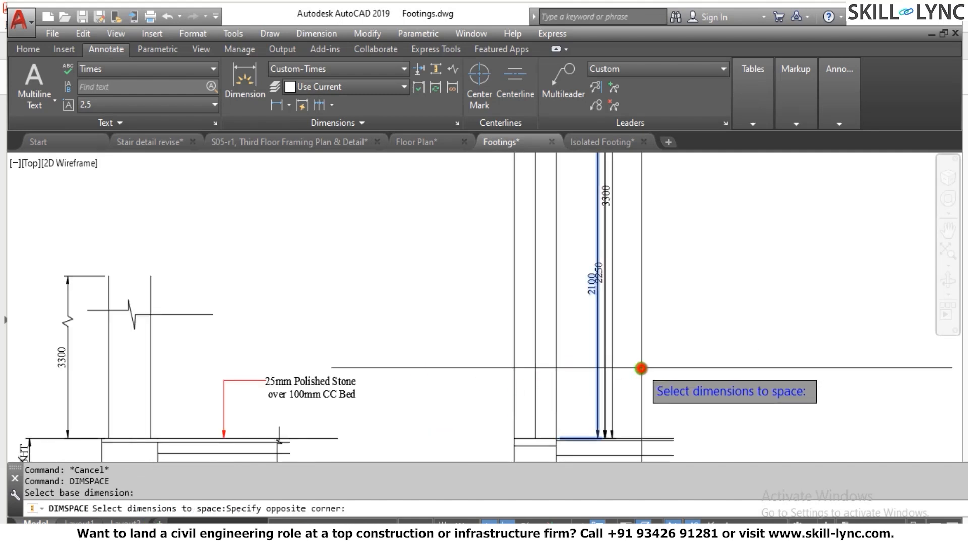
left_click(596, 360)
key("Return")
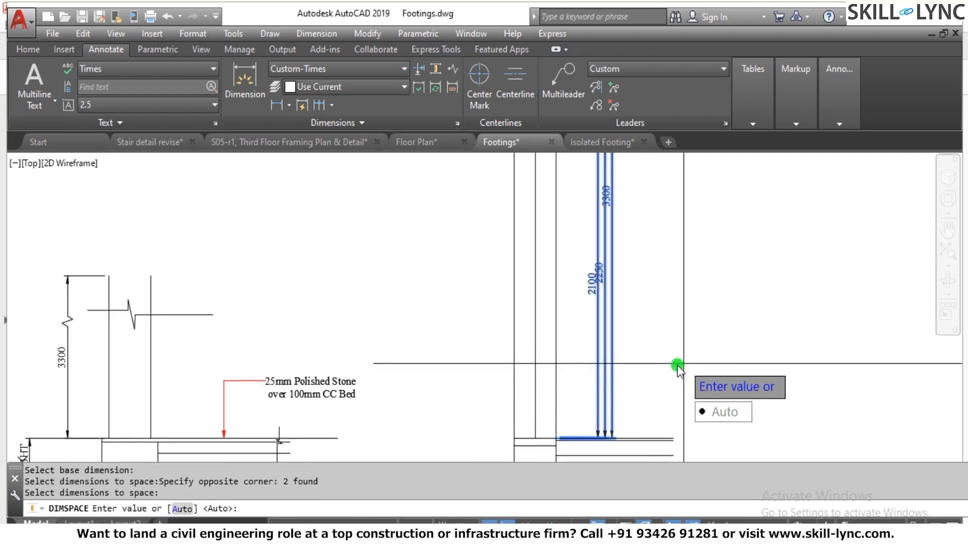
type("150")
key("Return")
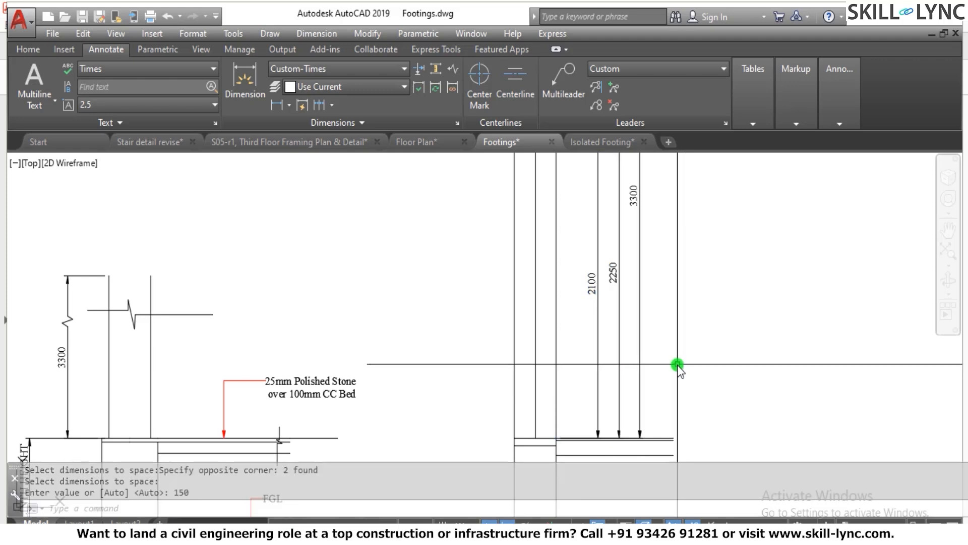
key("Escape")
scroll(726, 303, "down", 3)
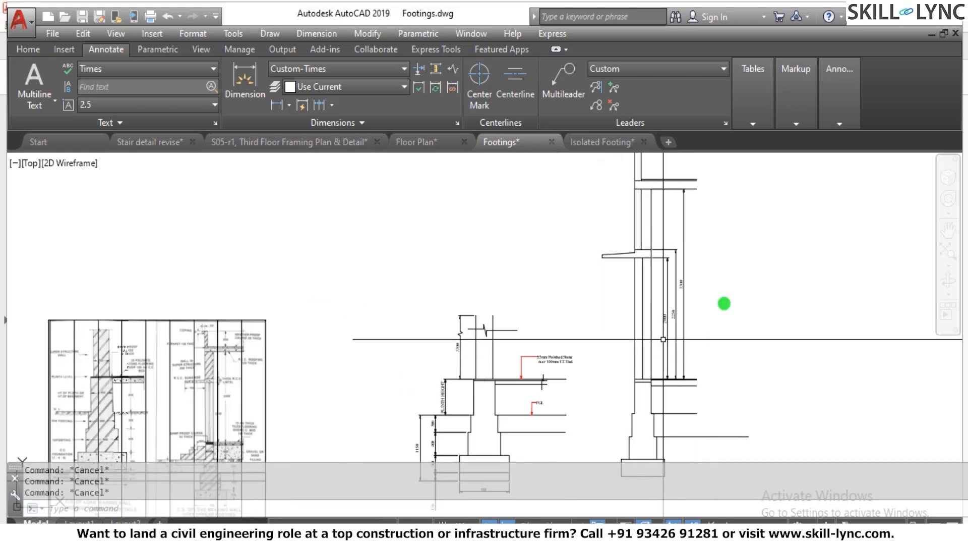
scroll(645, 286, "up", 3)
scroll(701, 283, "down", 1)
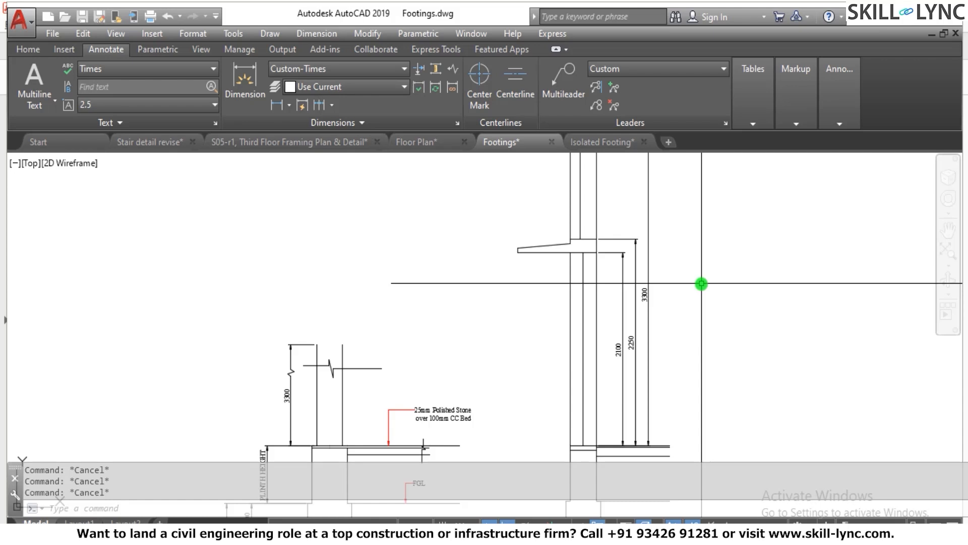
scroll(471, 339, "down", 5)
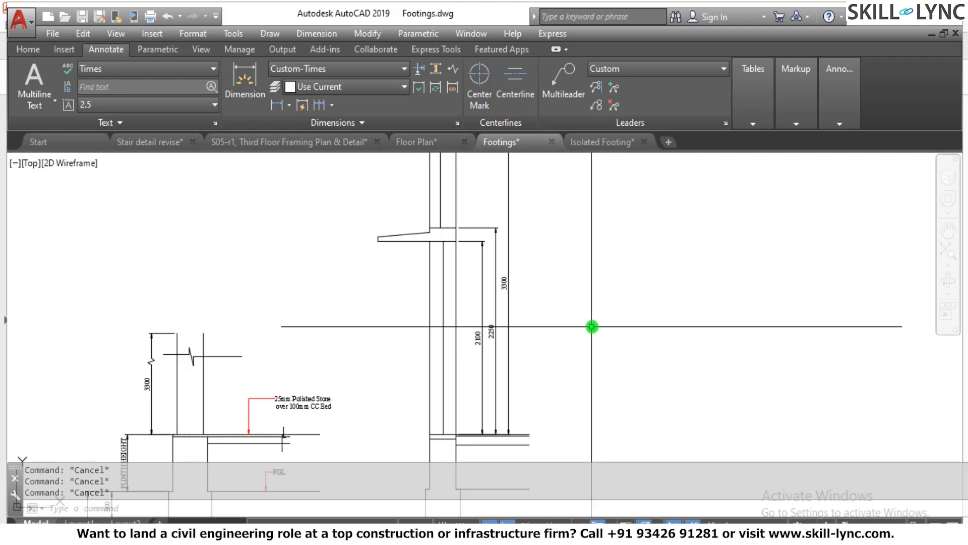
Step: Switch to the Isolated Footing drawing and compare the drawn footing section with the reference image
left_click(619, 140)
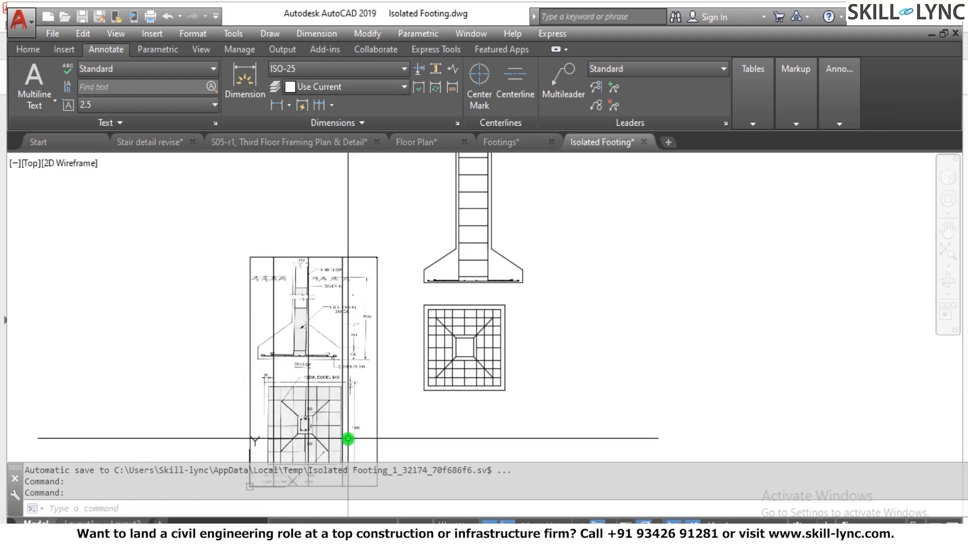
scroll(484, 288, "down", 1)
scroll(440, 335, "up", 3)
scroll(475, 320, "down", 2)
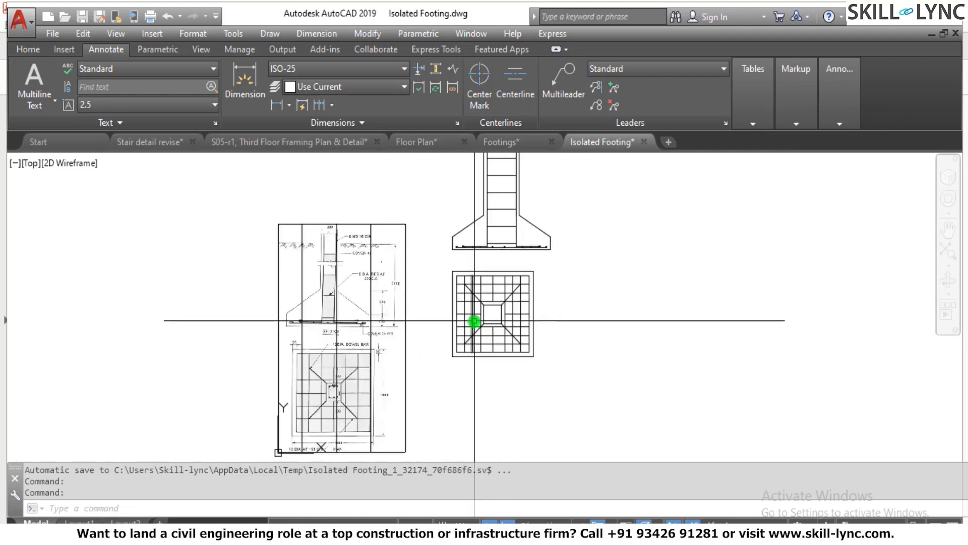
scroll(459, 353, "up", 4)
scroll(494, 302, "down", 2)
scroll(498, 301, "down", 2)
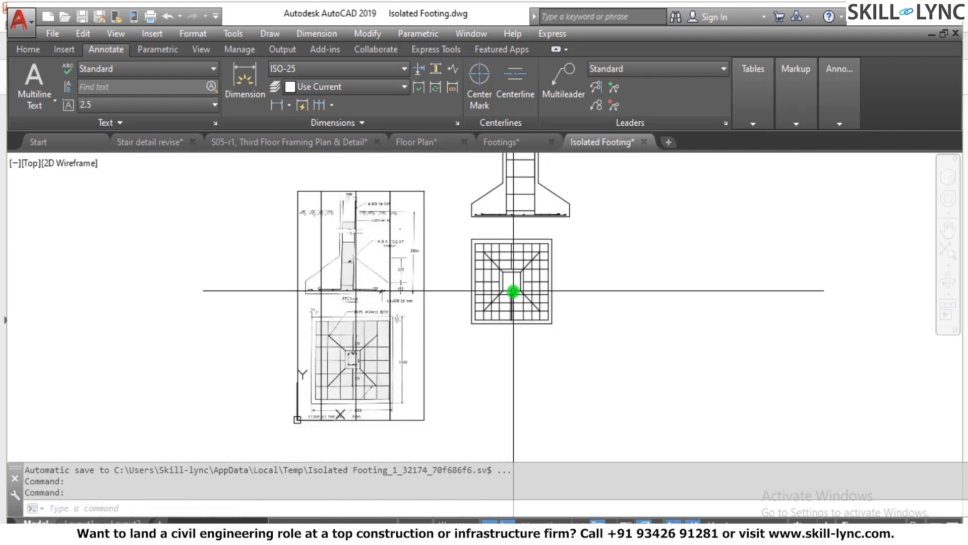
scroll(518, 273, "up", 2)
scroll(527, 309, "down", 2)
scroll(526, 205, "up", 2)
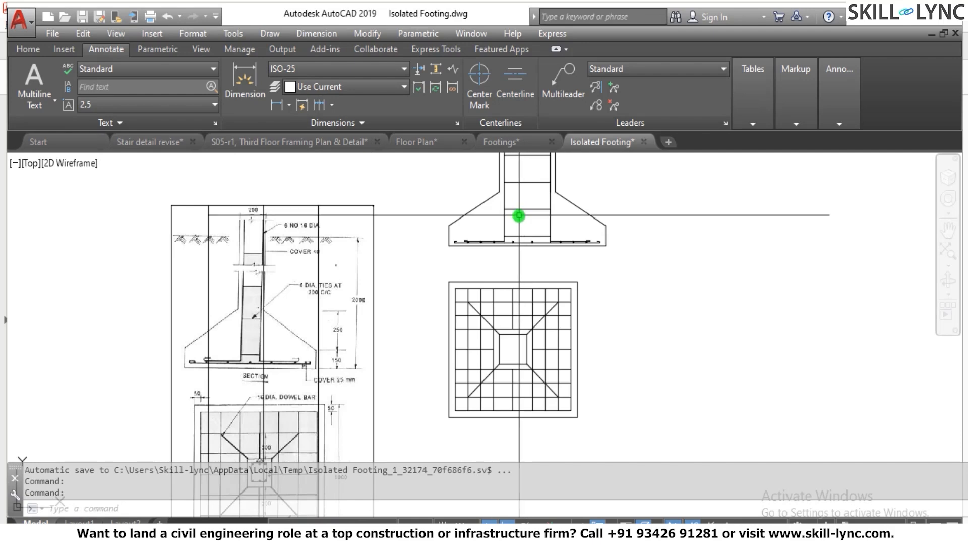
scroll(600, 166, "up", 2)
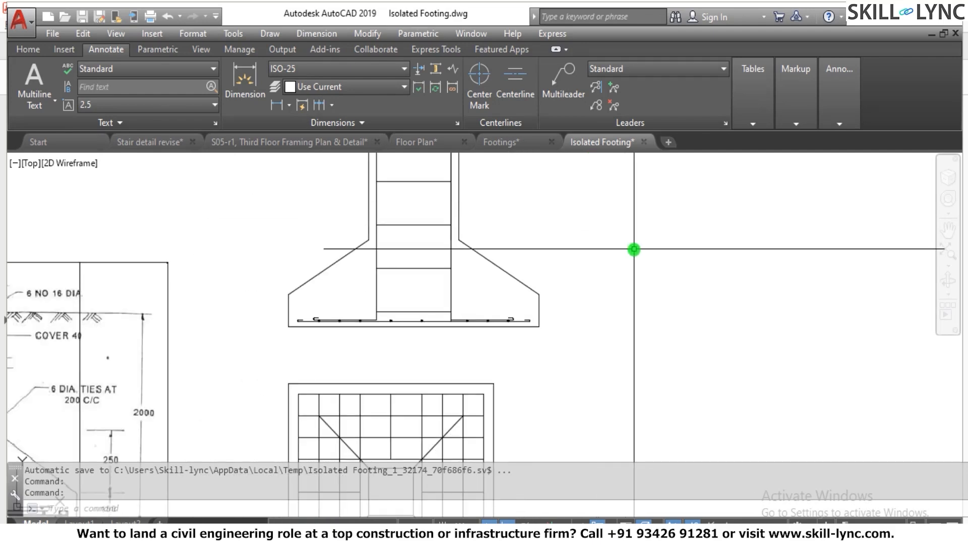
scroll(502, 346, "down", 5)
Step: Examine the reference plan's dimensions, dowel bar note and column reinforcement against the drawn footing plan
scroll(525, 357, "up", 4)
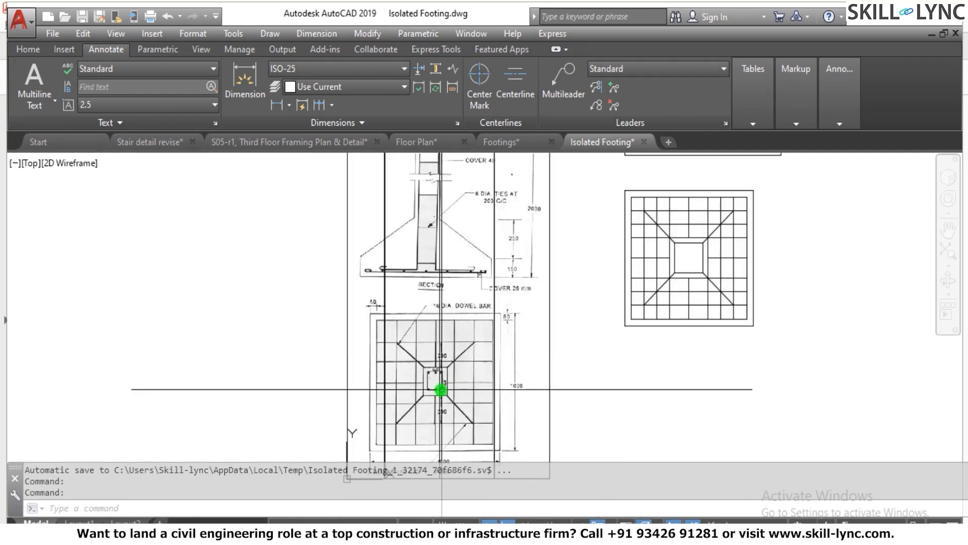
scroll(443, 371, "down", 3)
scroll(452, 413, "up", 3)
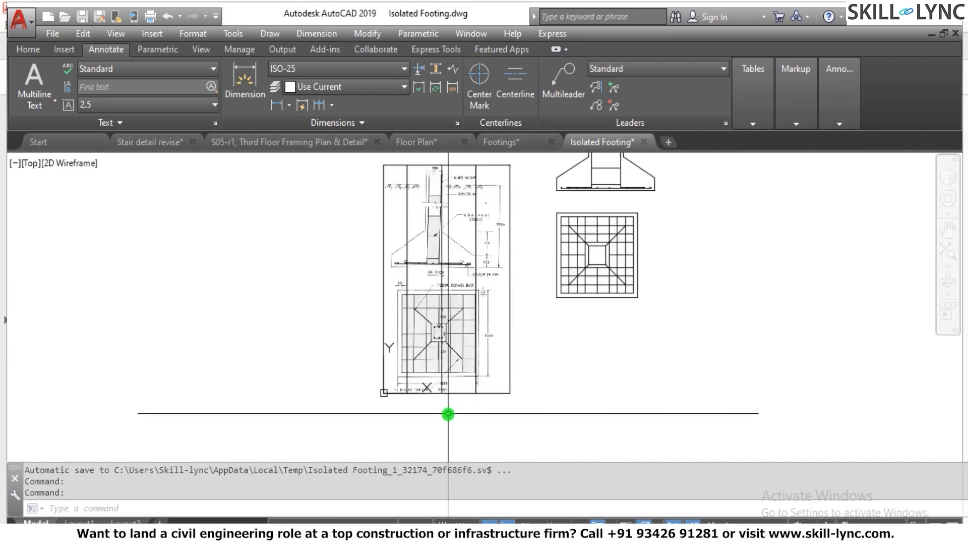
scroll(516, 356, "down", 2)
scroll(575, 289, "up", 4)
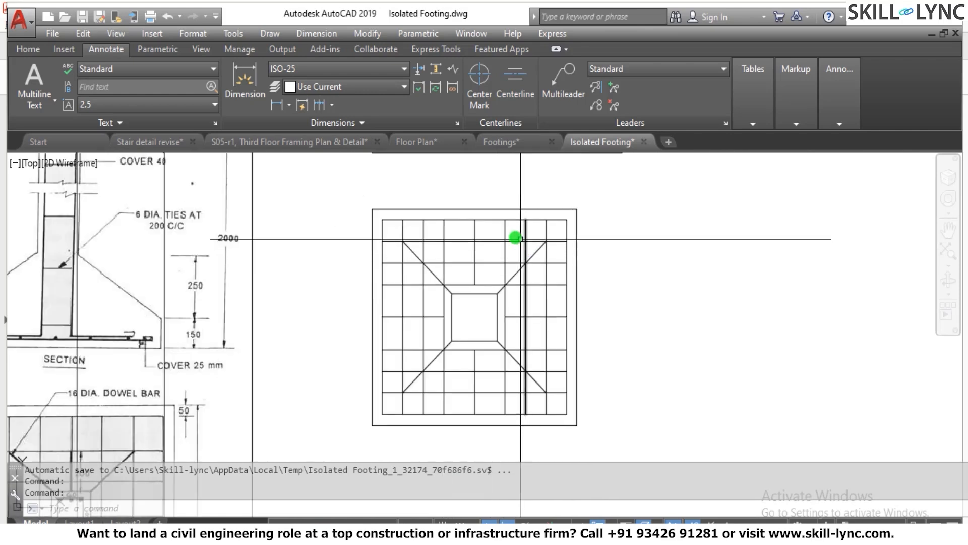
scroll(496, 311, "down", 2)
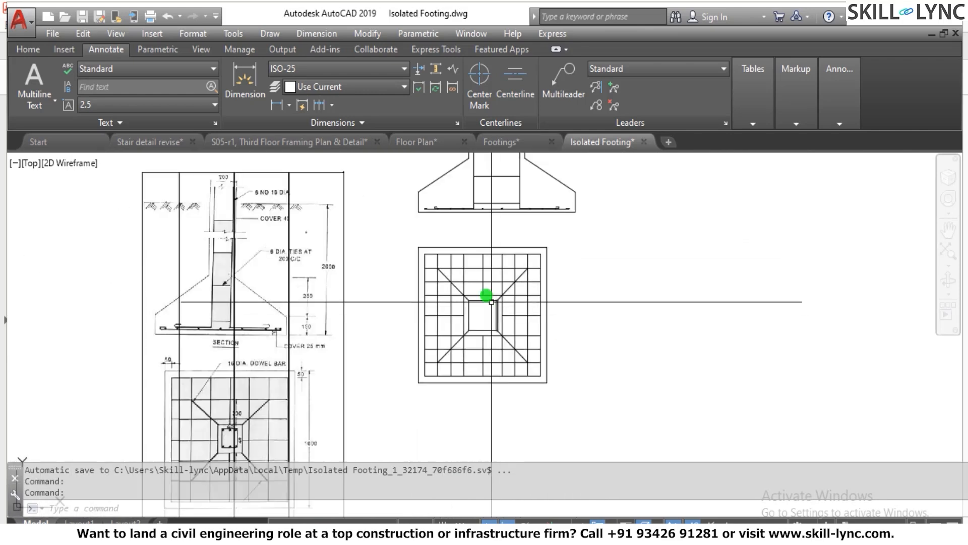
scroll(236, 399, "up", 4)
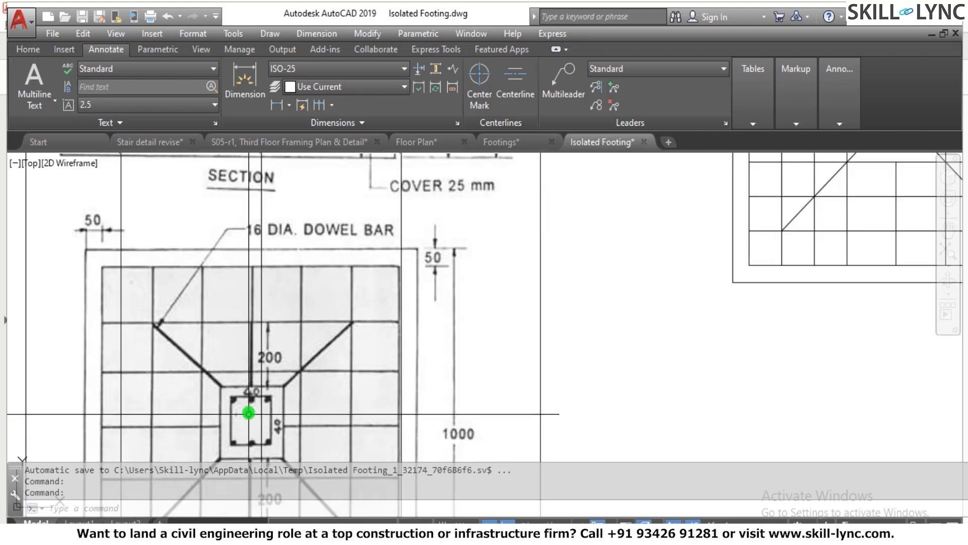
scroll(249, 409, "down", 4)
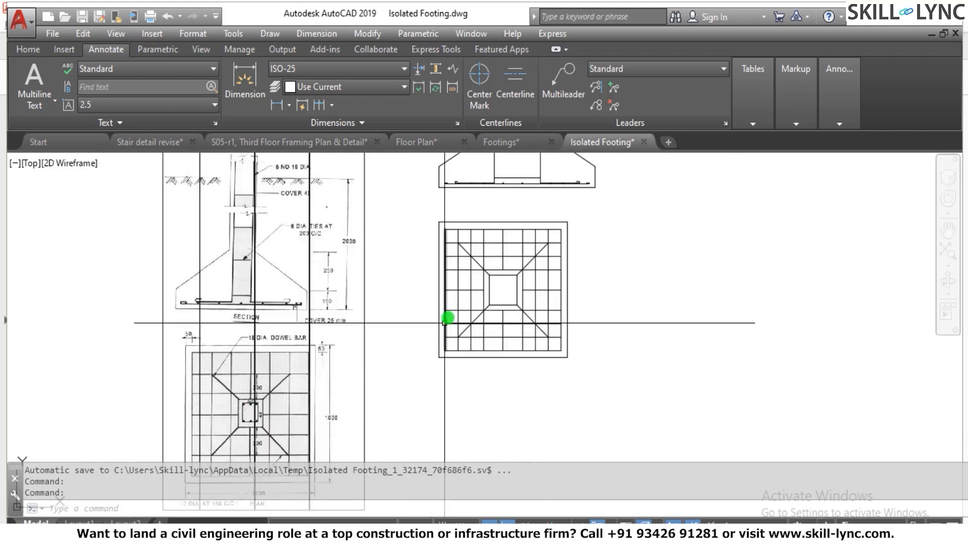
scroll(510, 263, "up", 2)
scroll(255, 347, "down", 3)
scroll(380, 293, "up", 4)
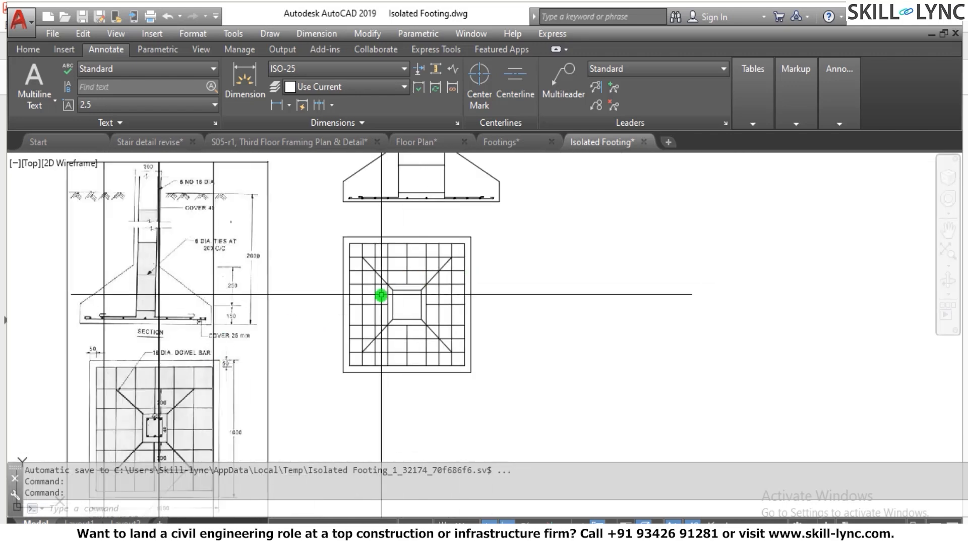
scroll(262, 396, "down", 3)
scroll(174, 416, "up", 4)
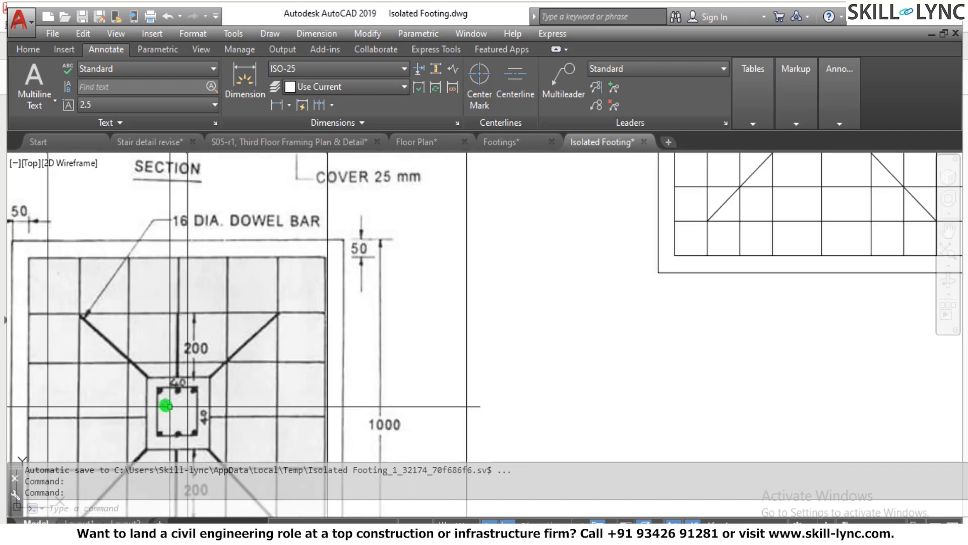
scroll(292, 395, "down", 4)
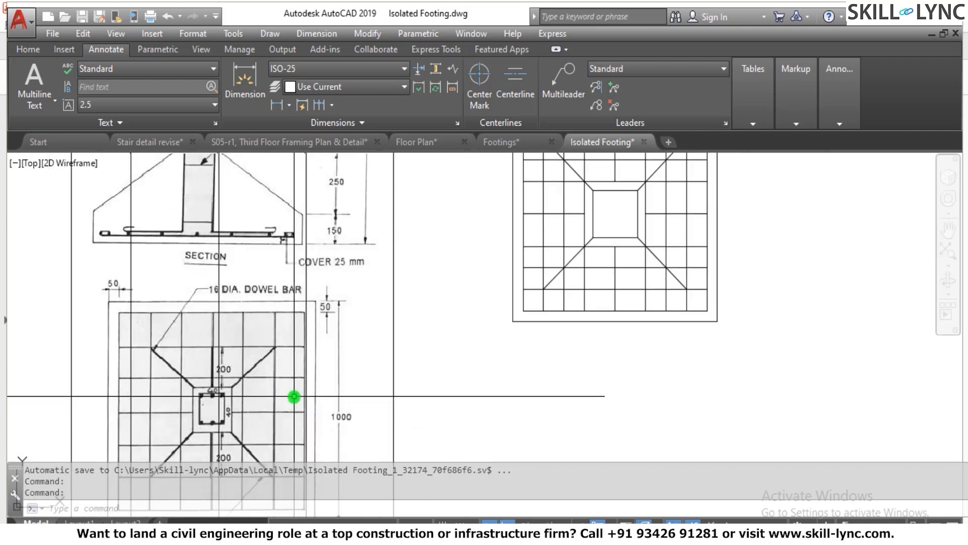
scroll(565, 220, "up", 4)
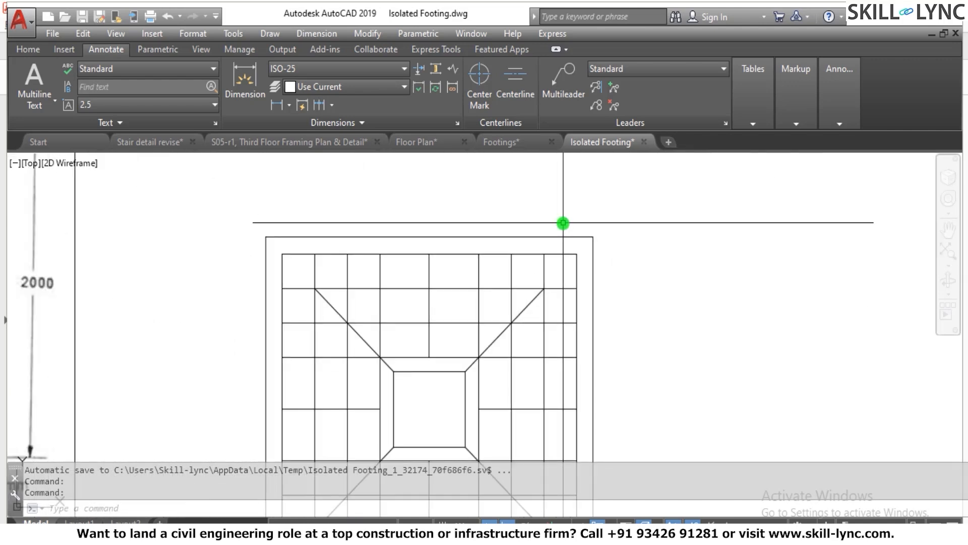
scroll(561, 238, "down", 4)
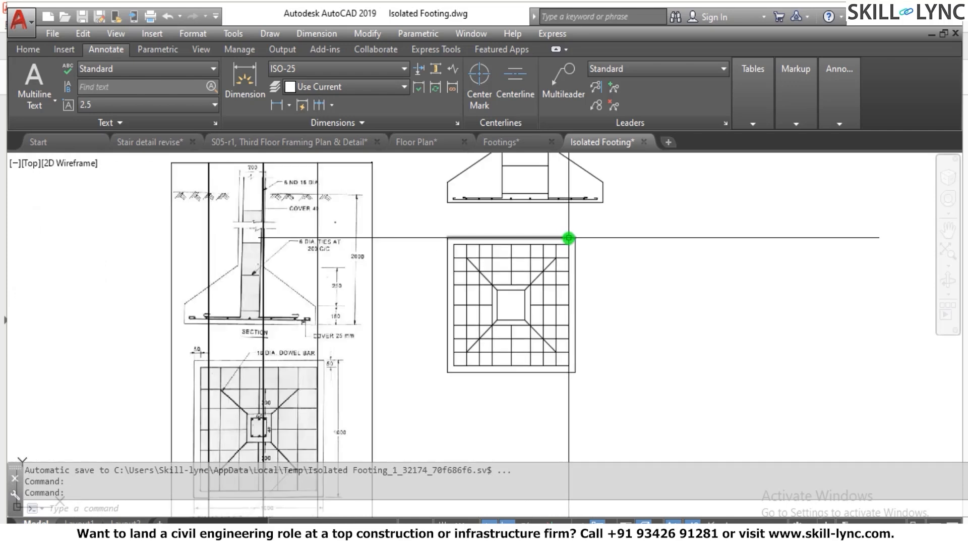
key("Escape")
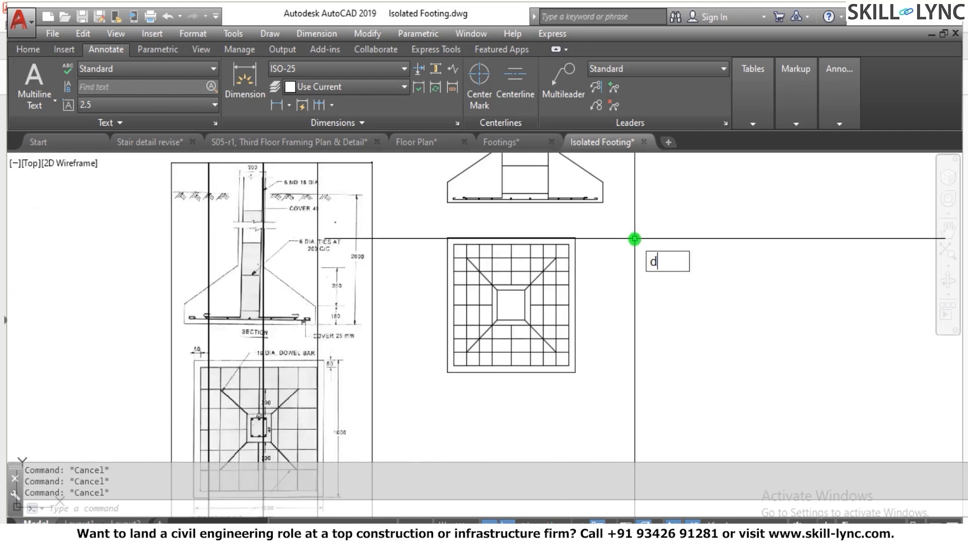
key("Return")
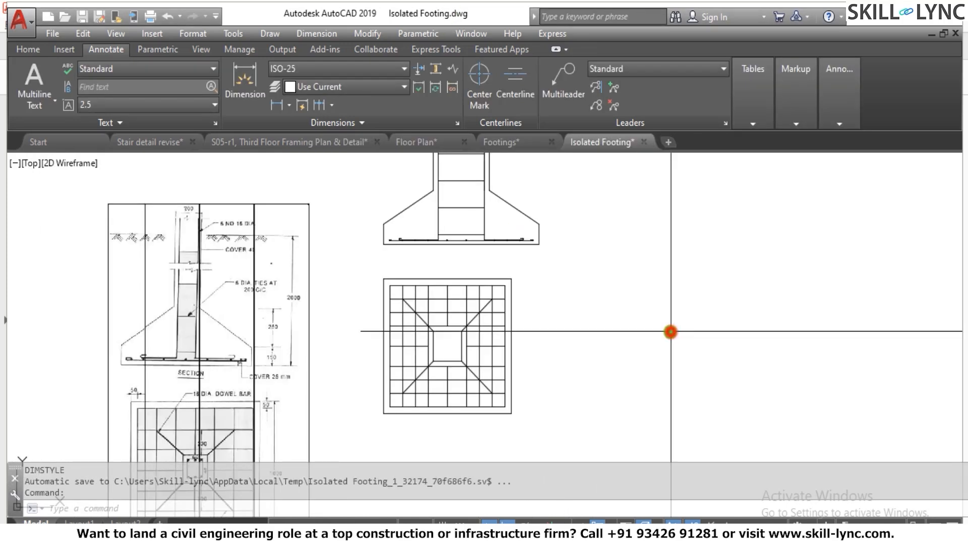
left_click(650, 343)
left_click(650, 356)
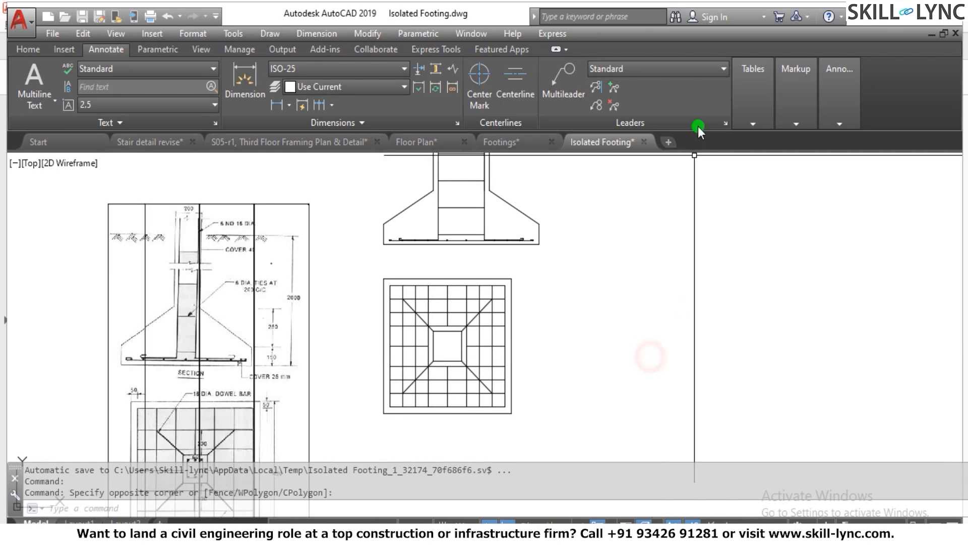
scroll(630, 303, "down", 5)
scroll(606, 269, "up", 5)
Step: Create a new dimension style named Arial based on ISO-25, for all dimensions
type("d")
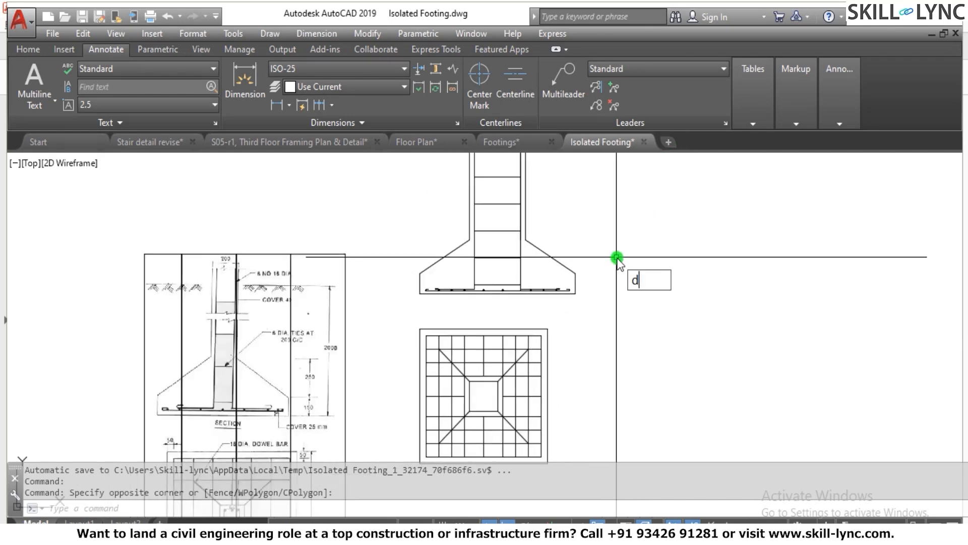
key("Return")
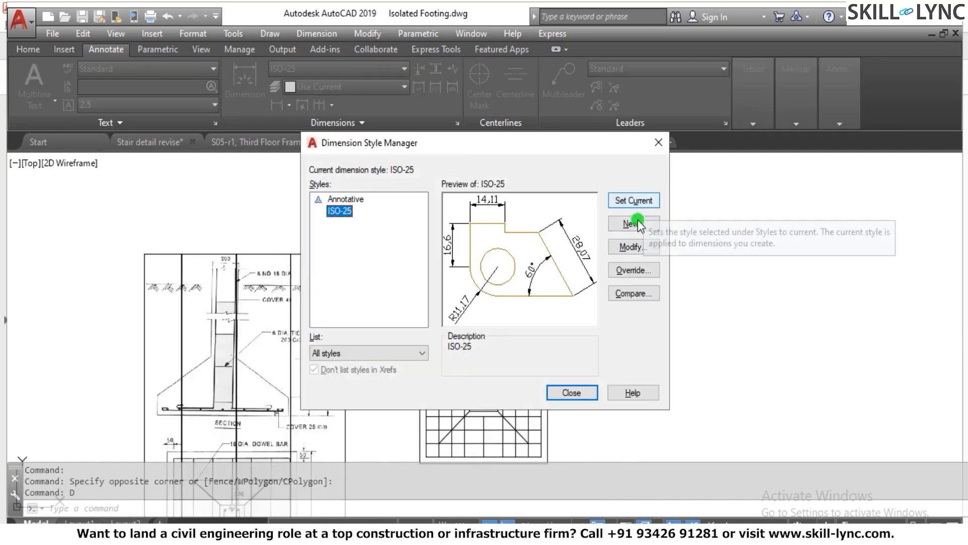
left_click(633, 224)
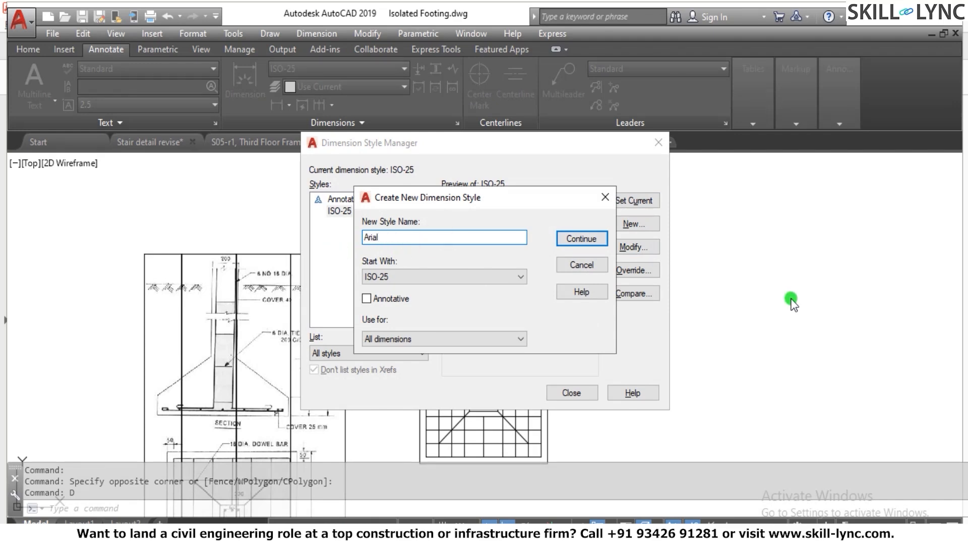
left_click(573, 244)
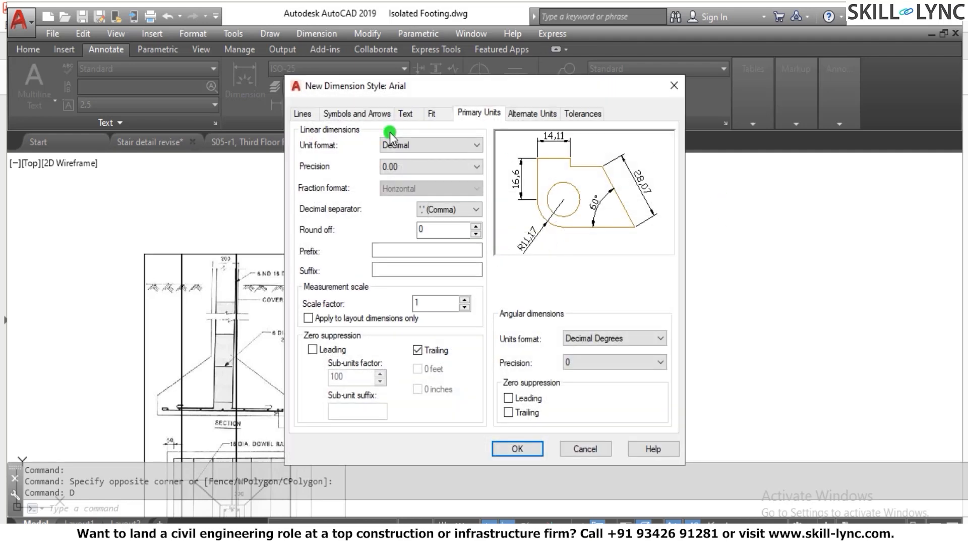
Step: Create a new text style named Arial from the Arial dimension style's text settings
left_click(406, 115)
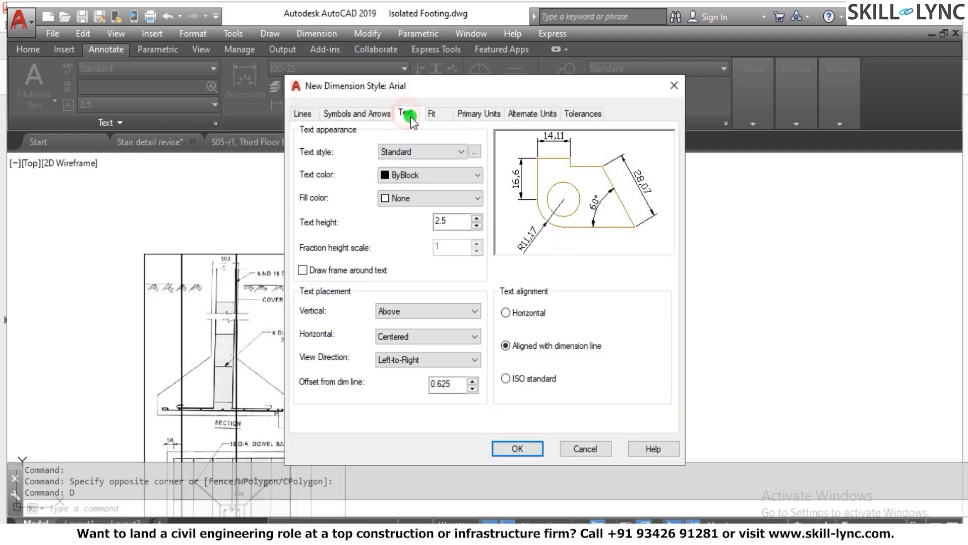
left_click(476, 153)
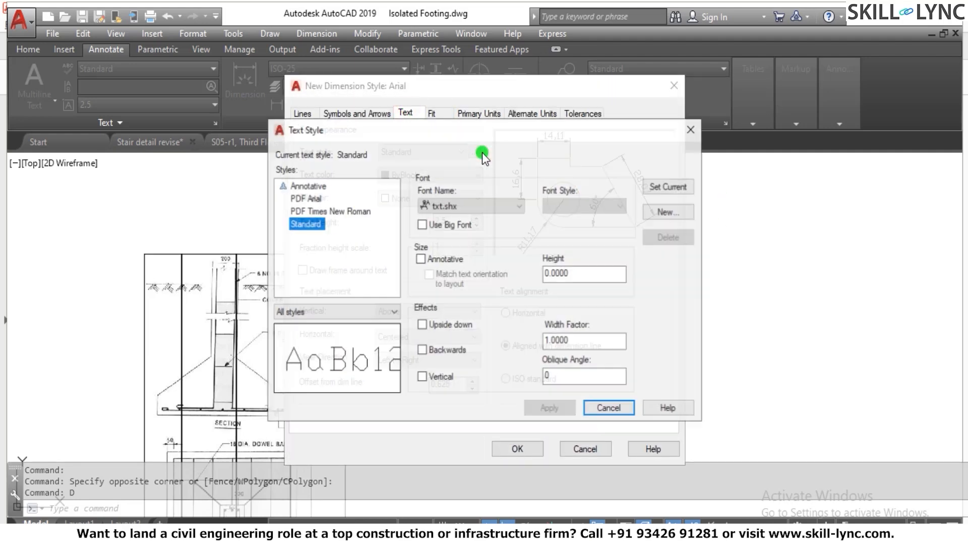
left_click(678, 212)
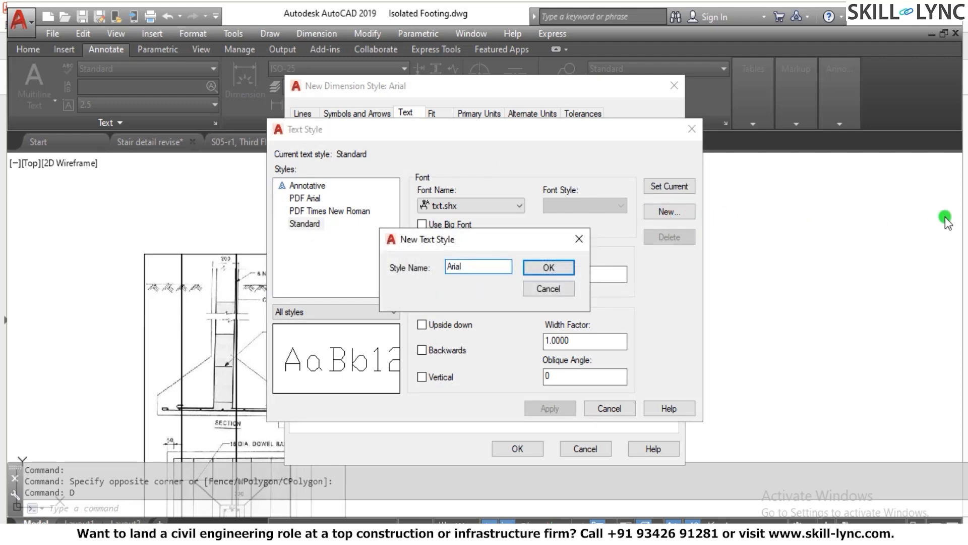
left_click(548, 268)
Step: Set the Arial text style's font to Arial, apply the change and make the style current
left_click(464, 204)
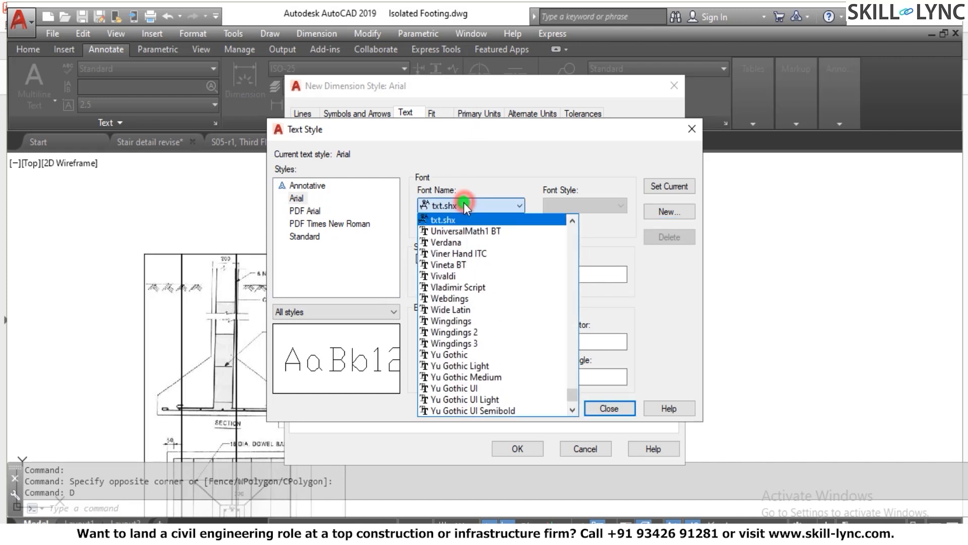
scroll(473, 235, "up", 7)
scroll(474, 235, "up", 15)
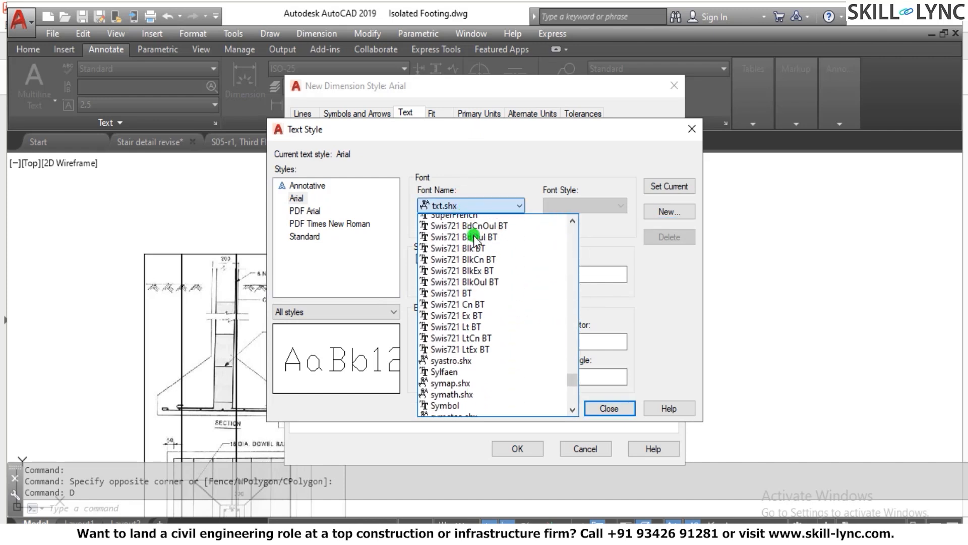
left_click(479, 201)
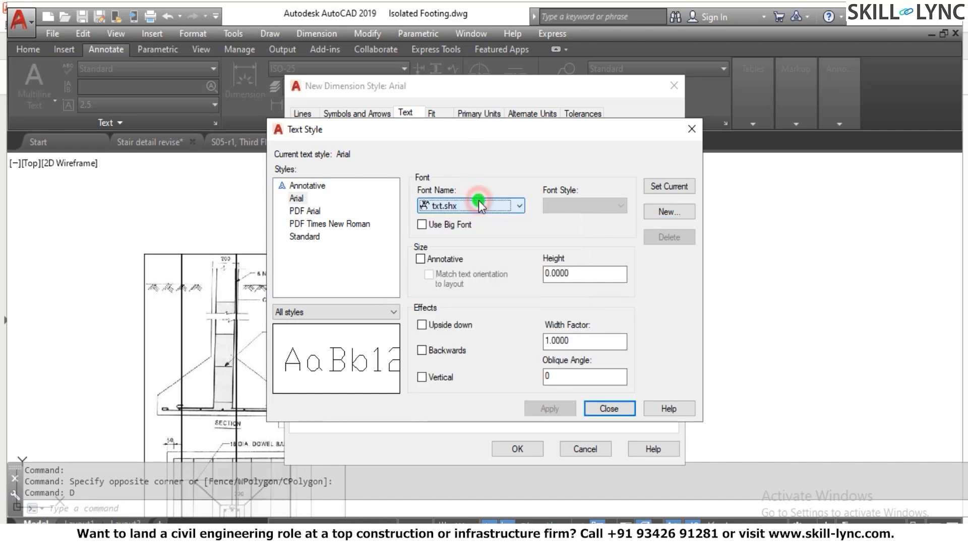
key("a")
key("a")
key("a")
key("a")
key("a")
key("a")
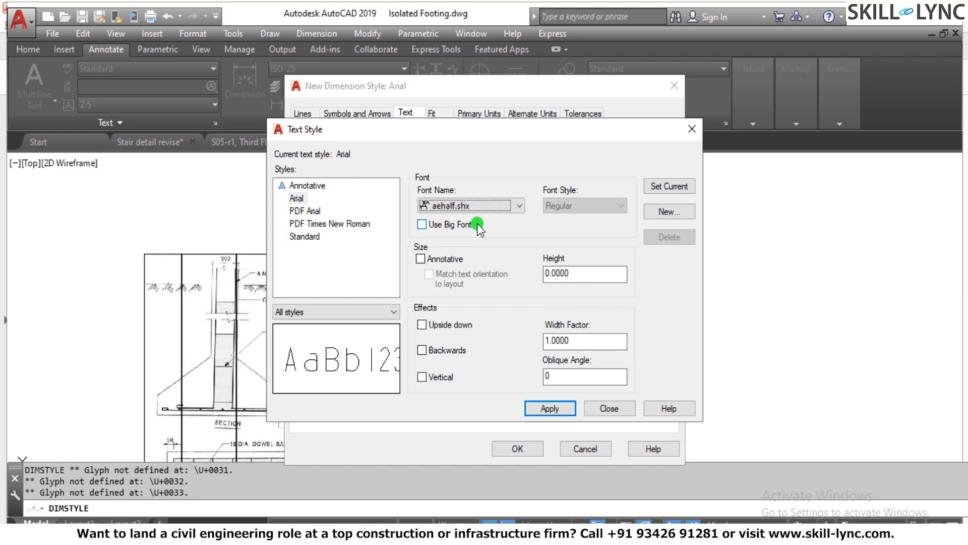
key("a")
key("a")
key("a")
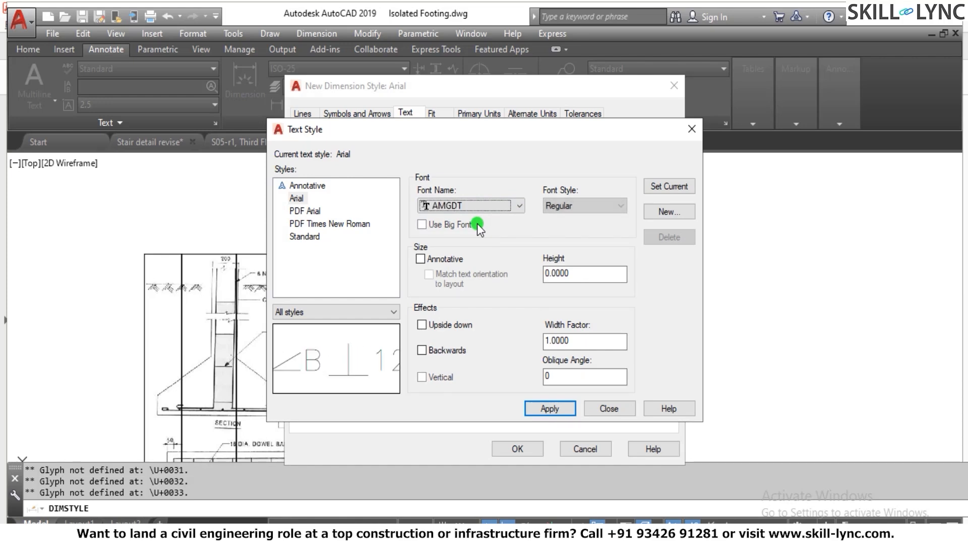
key("a")
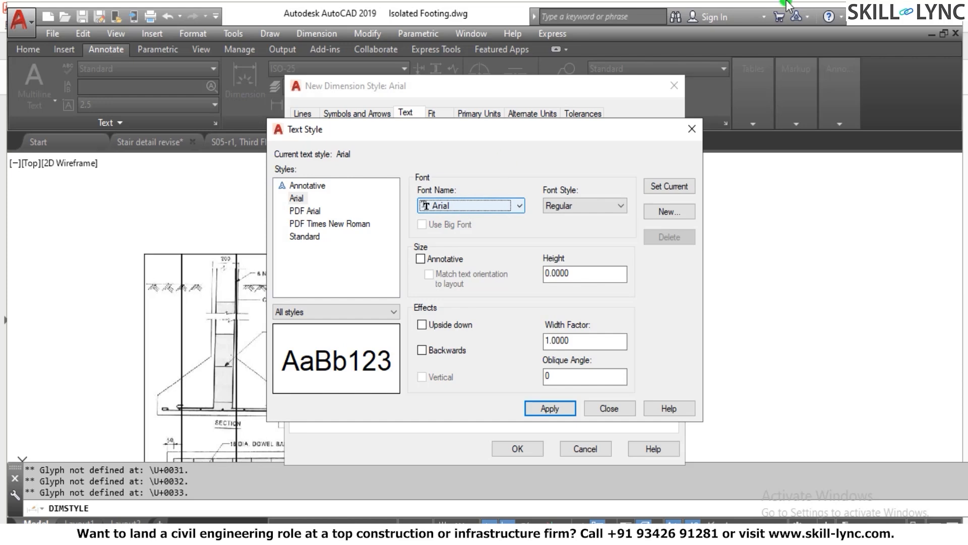
left_click(555, 409)
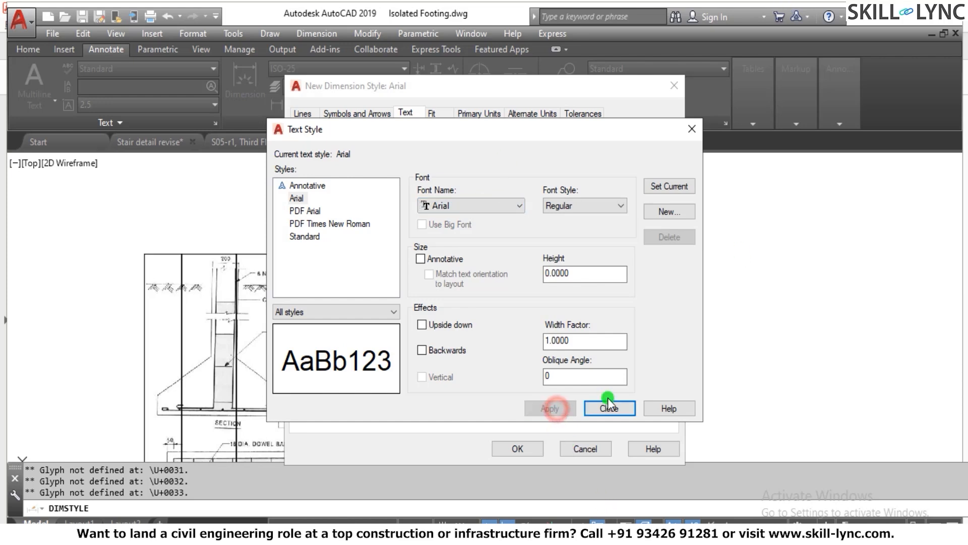
left_click(669, 194)
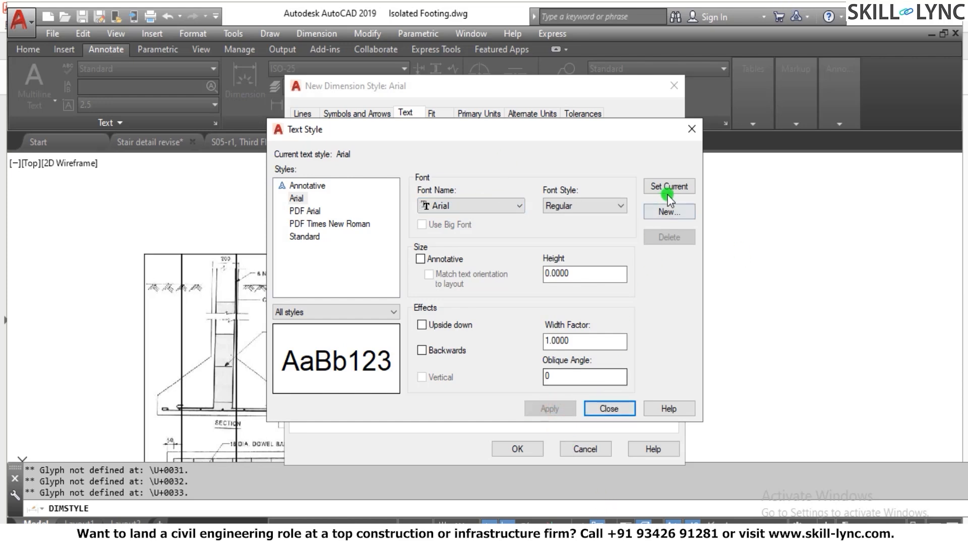
left_click(610, 407)
Step: Set the linear dimension precision of the Arial dimension style to 0
left_click(472, 113)
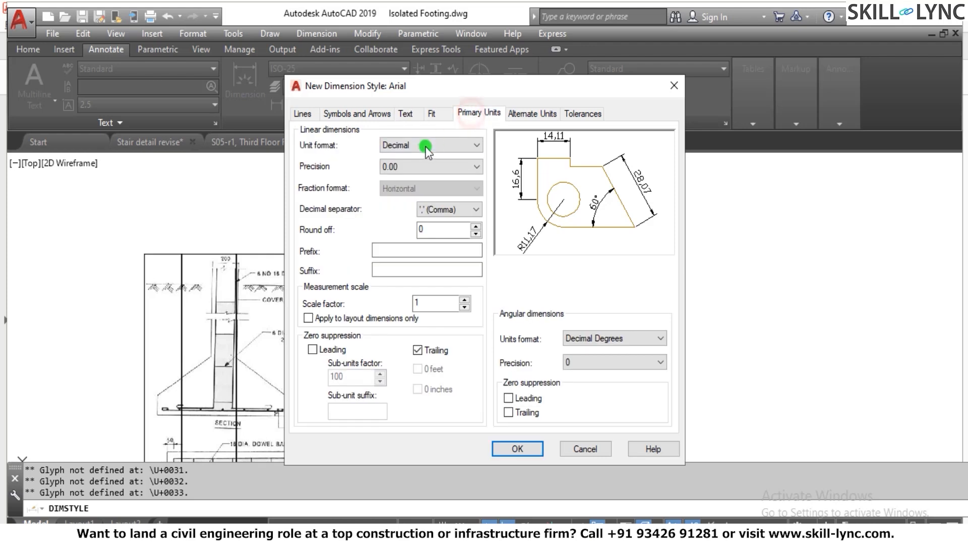
left_click(413, 169)
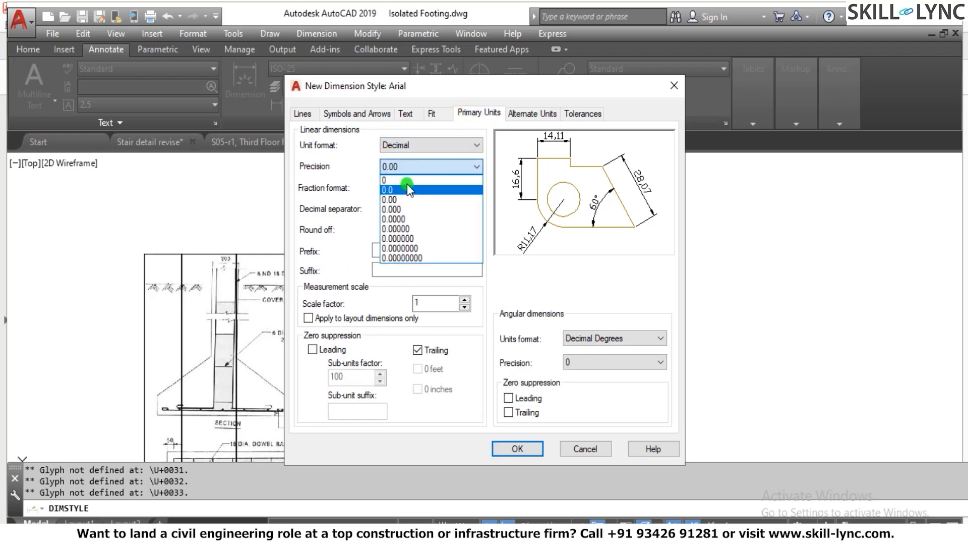
left_click(406, 182)
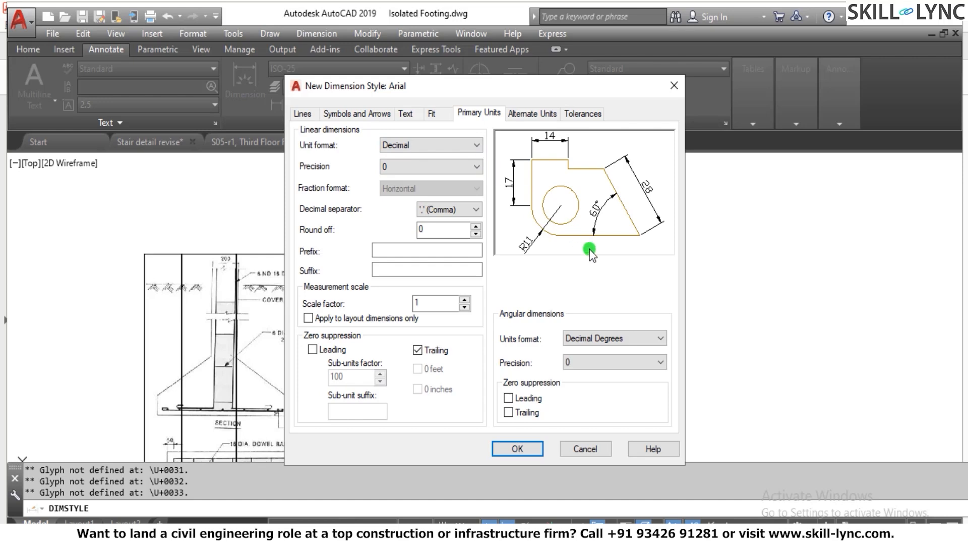
Step: Set the dimension text alignment to ISO standard and the overall scale to 25, and save the Arial dimension style
left_click(407, 114)
left_click(506, 379)
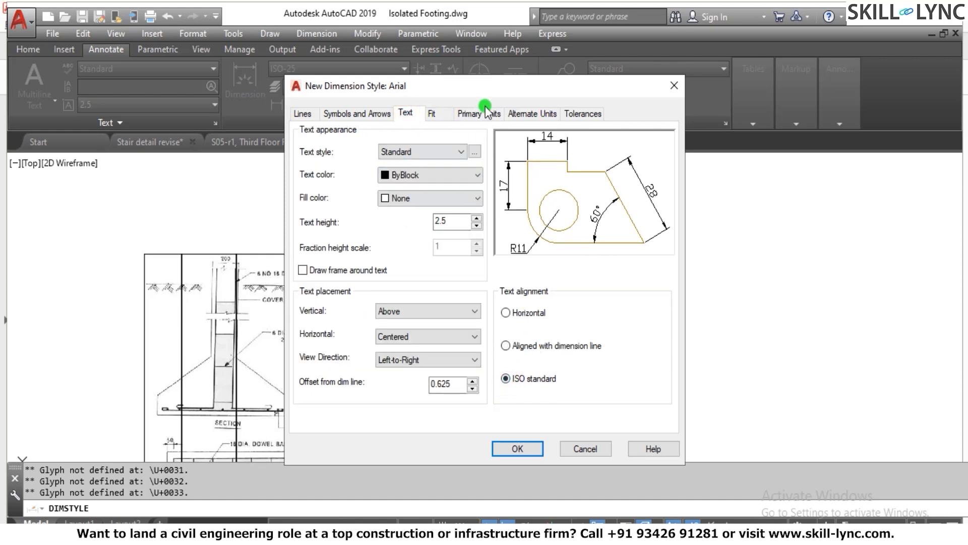
left_click(438, 115)
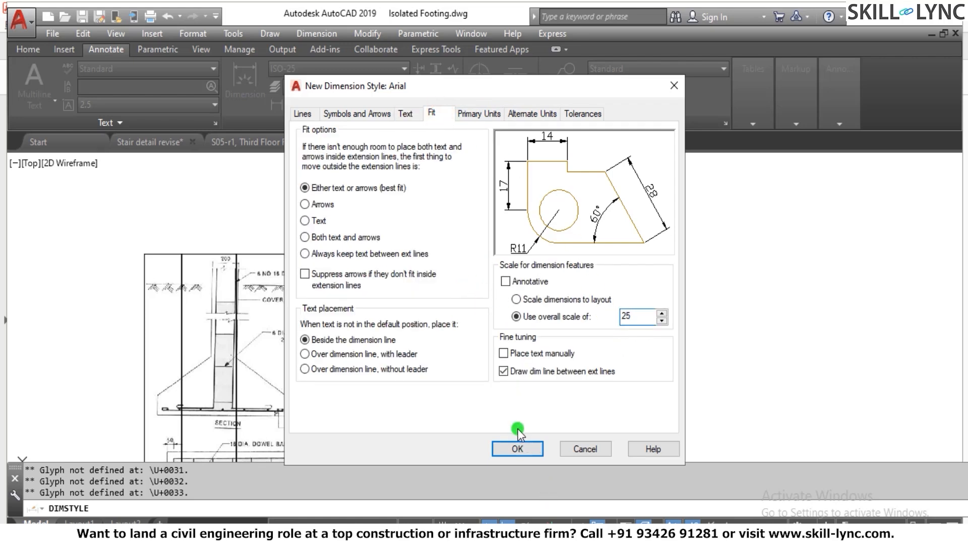
left_click(516, 448)
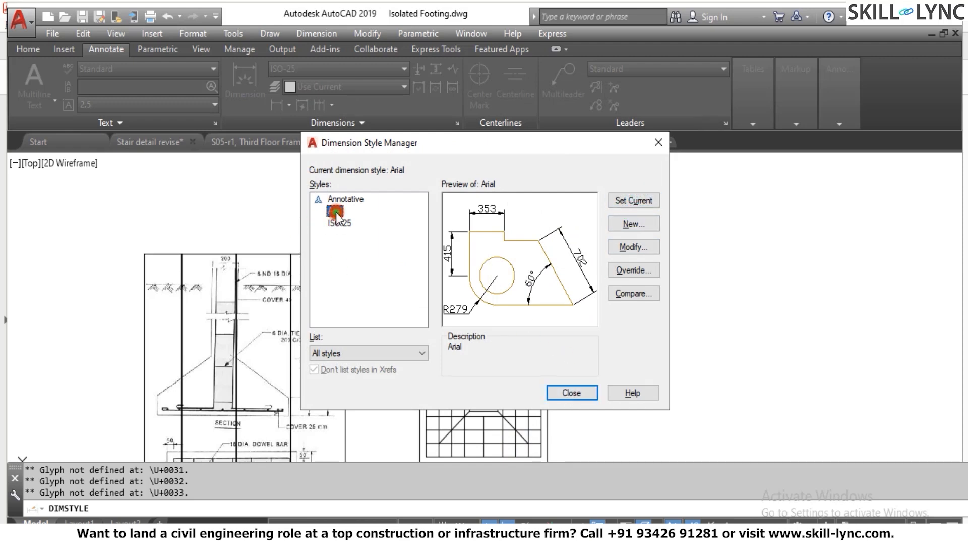
Step: Modify the Arial dimension style to use the Arial text style and finish the dimension style setup
left_click(633, 247)
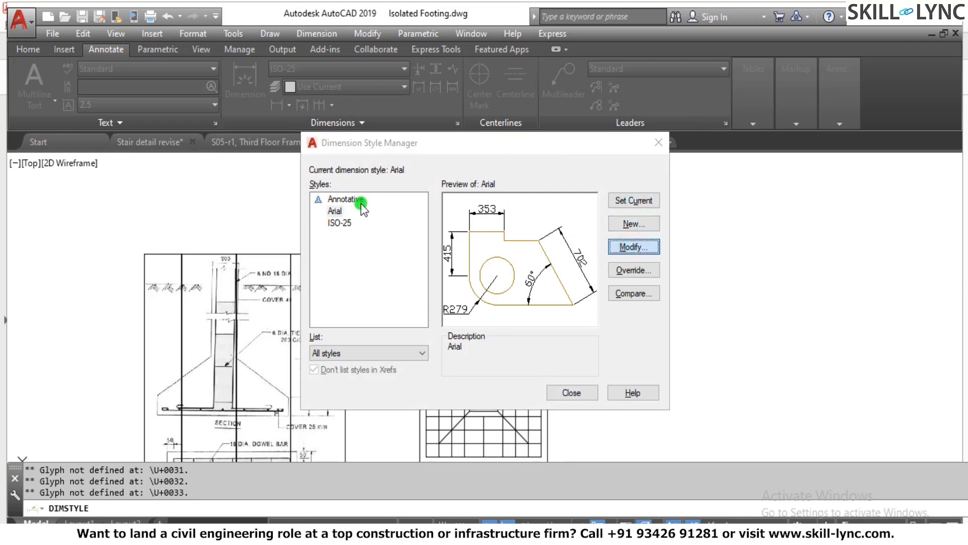
left_click(261, 100)
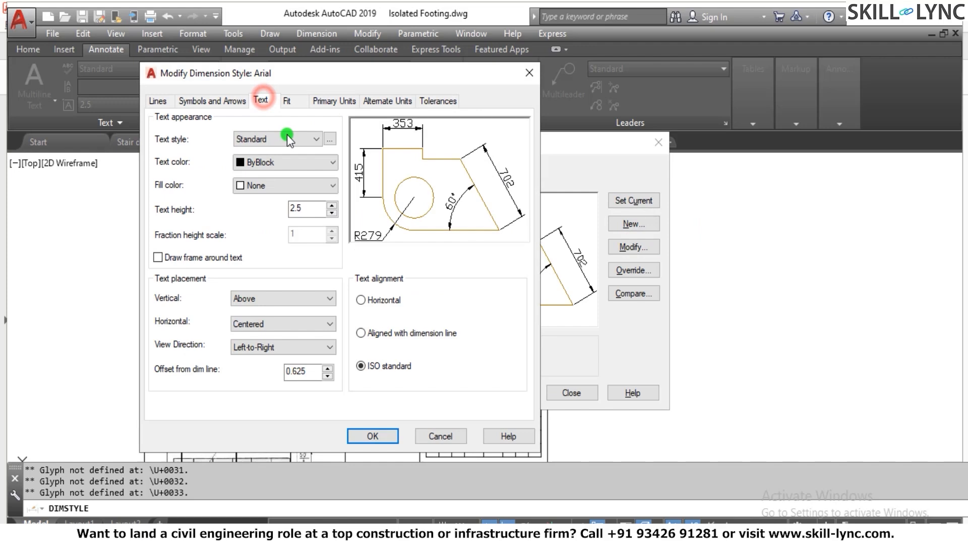
left_click(279, 162)
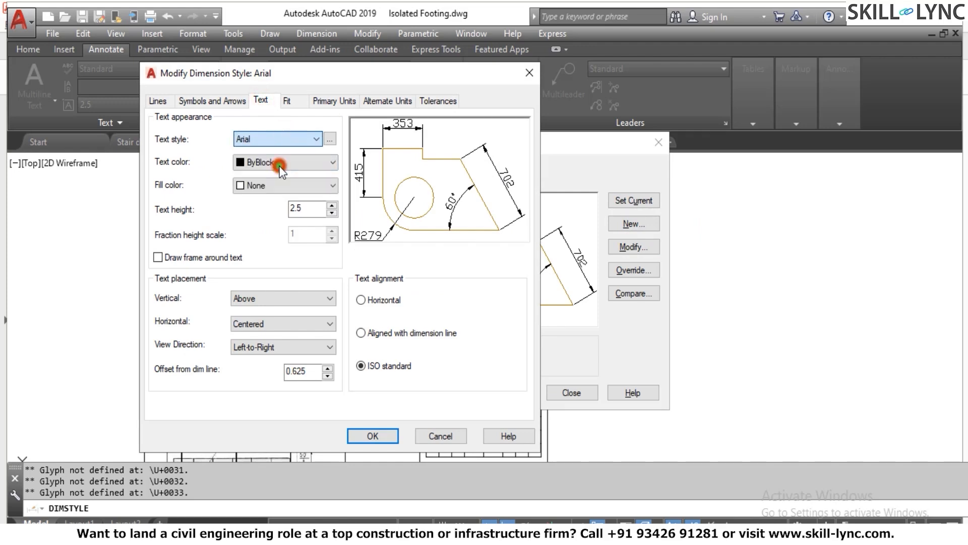
left_click(367, 435)
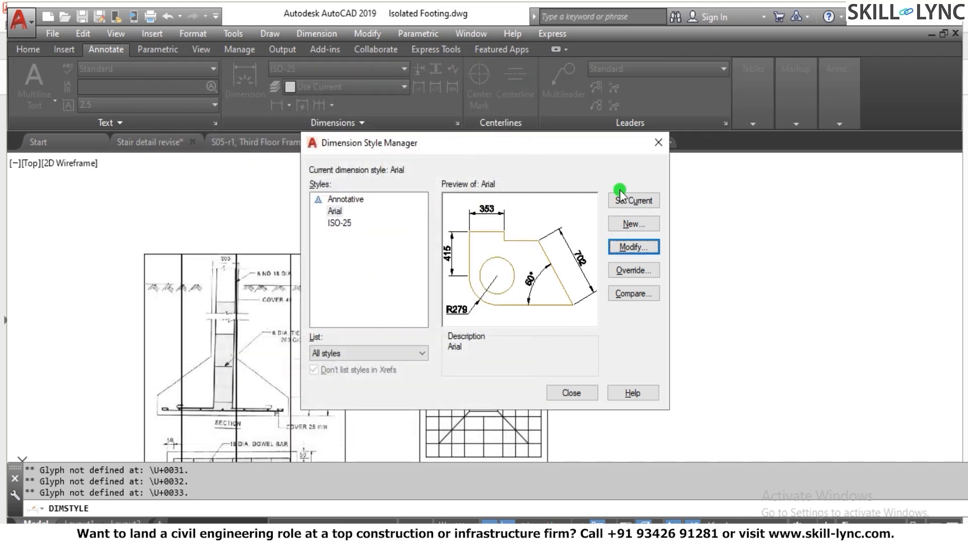
left_click(556, 391)
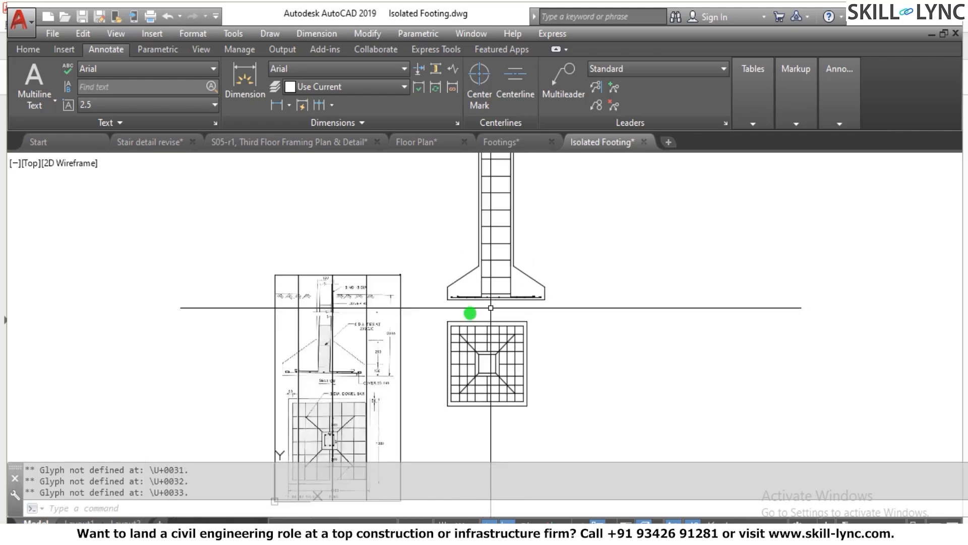
Step: Examine the height dimensions, ground level and reinforcement notes in the reference section against the drawn footing section
scroll(495, 340, "down", 2)
scroll(519, 329, "up", 2)
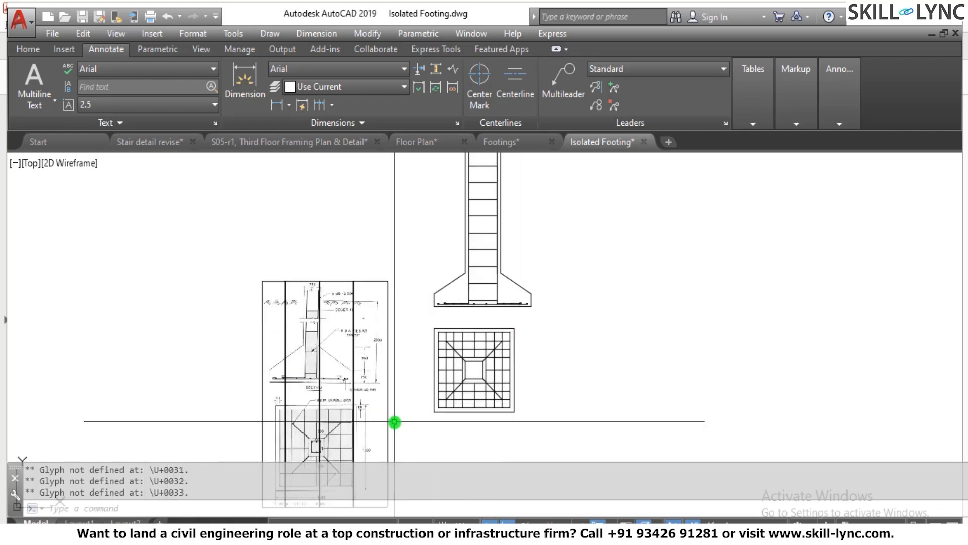
scroll(350, 398, "up", 1)
scroll(346, 393, "down", 1)
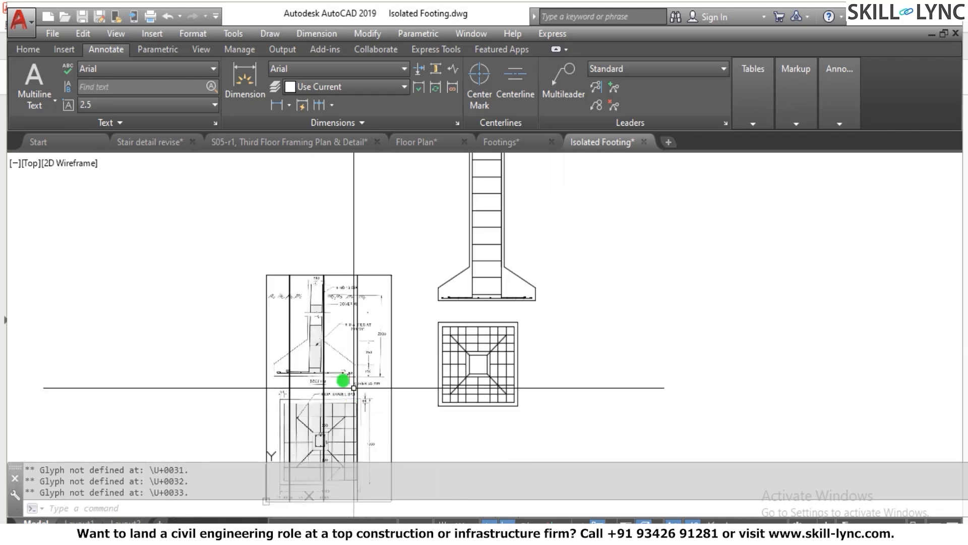
scroll(335, 380, "up", 2)
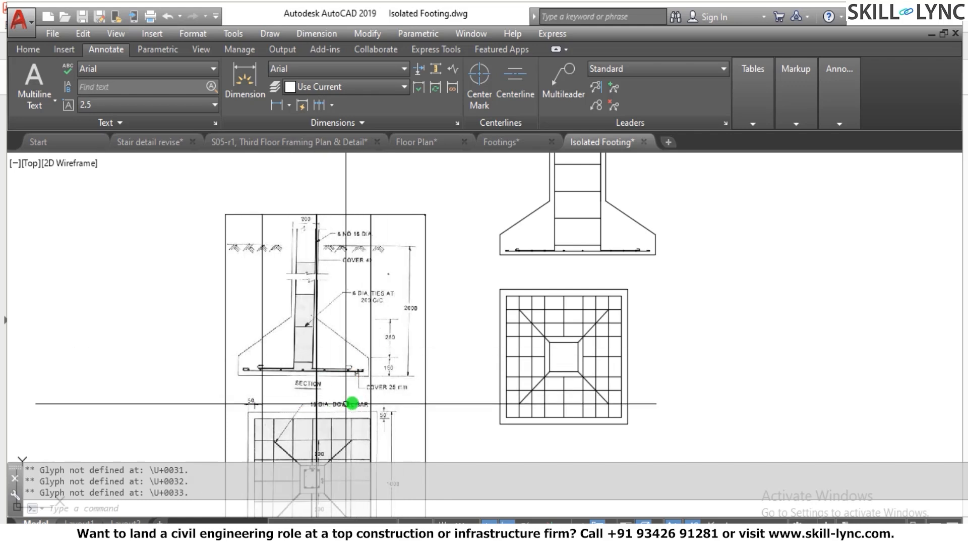
scroll(322, 343, "down", 2)
scroll(376, 354, "up", 2)
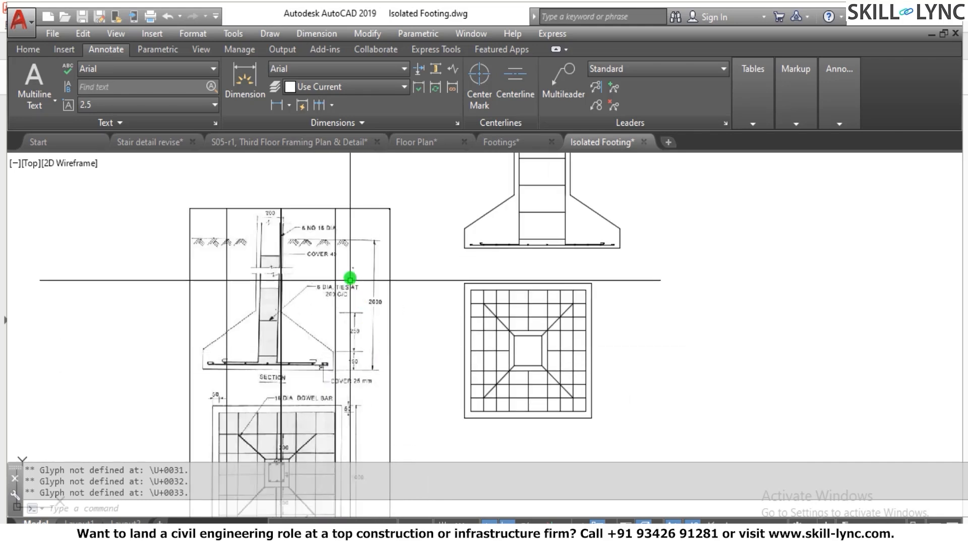
scroll(322, 227, "up", 4)
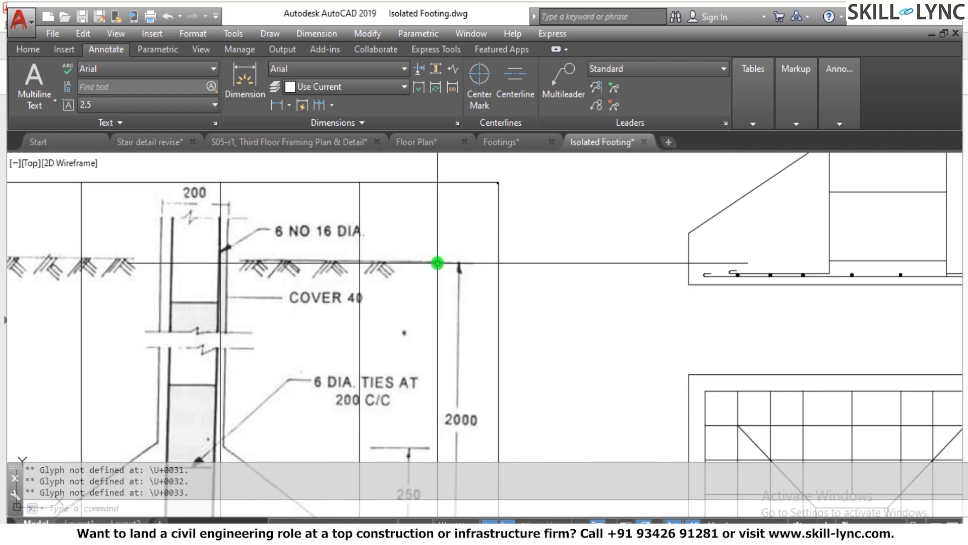
scroll(437, 262, "down", 3)
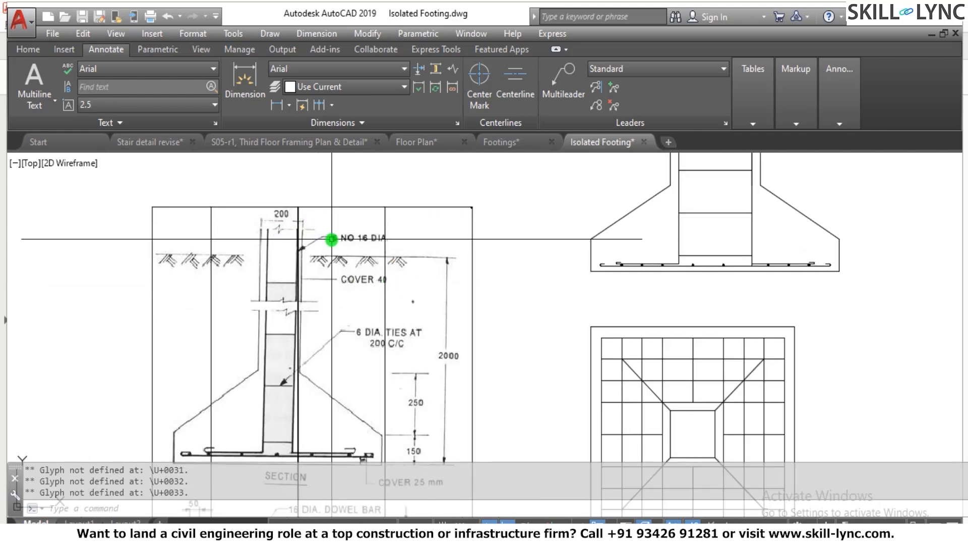
scroll(331, 238, "down", 5)
scroll(359, 194, "up", 3)
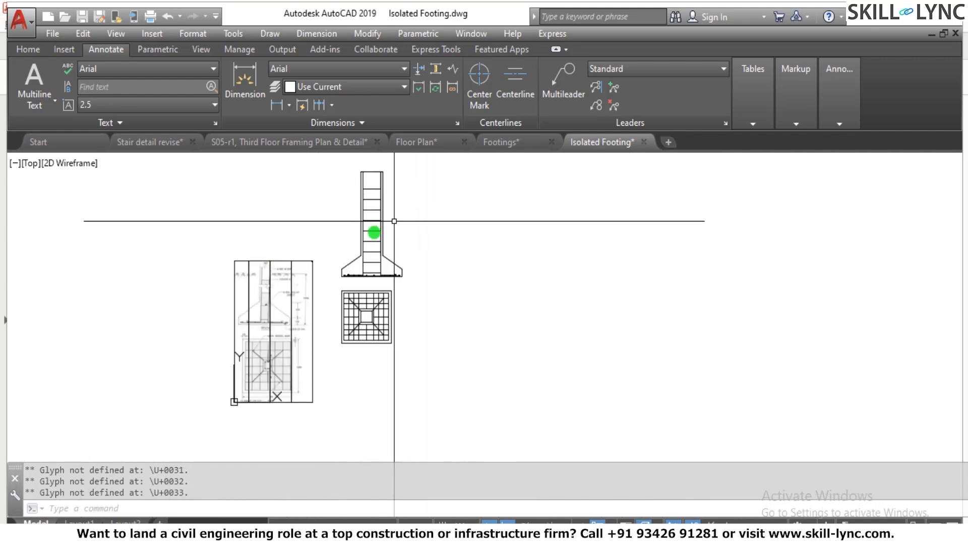
scroll(310, 252, "up", 4)
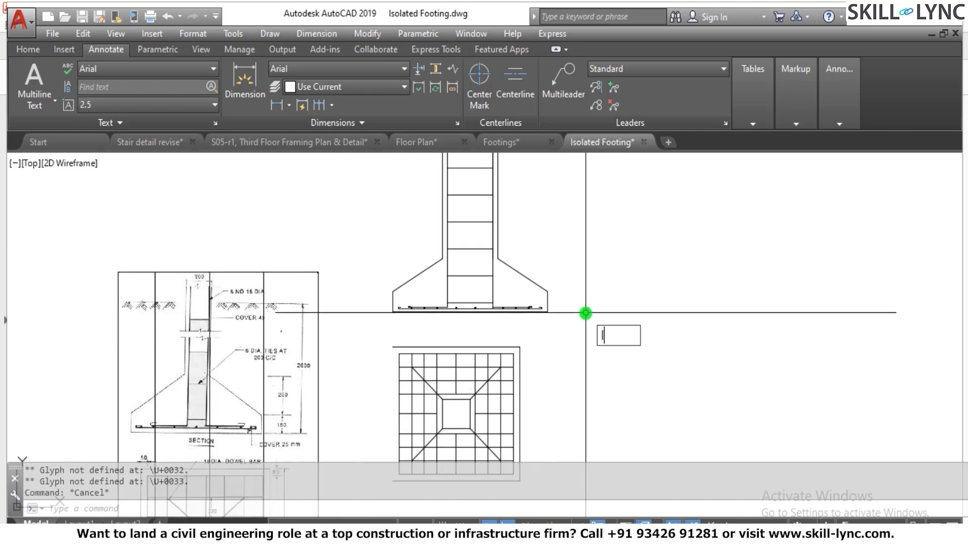
Step: Draw a horizontal line about 1063 units long outward from the lower-right corner of the footing section's base
type("l")
key("Return")
left_click(547, 311)
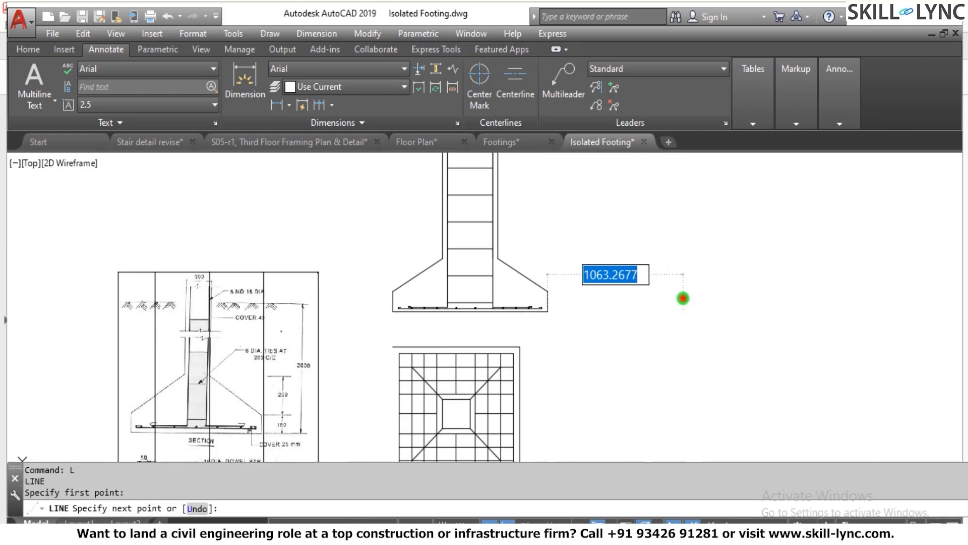
left_click(682, 298)
key("Escape")
Step: Offset the horizontal base line upward by 2000
type("o")
key("Return")
type("200")
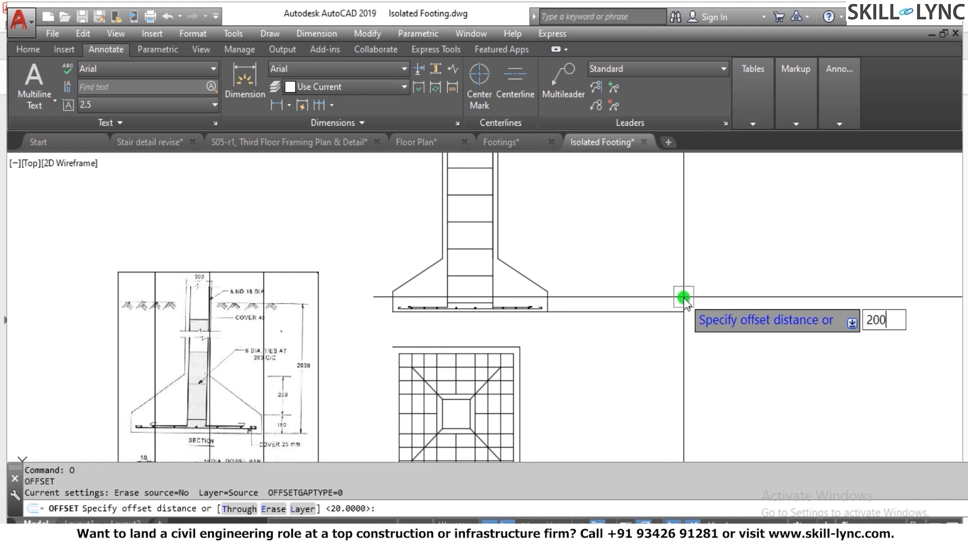
type("0")
key("Return")
left_click(661, 311)
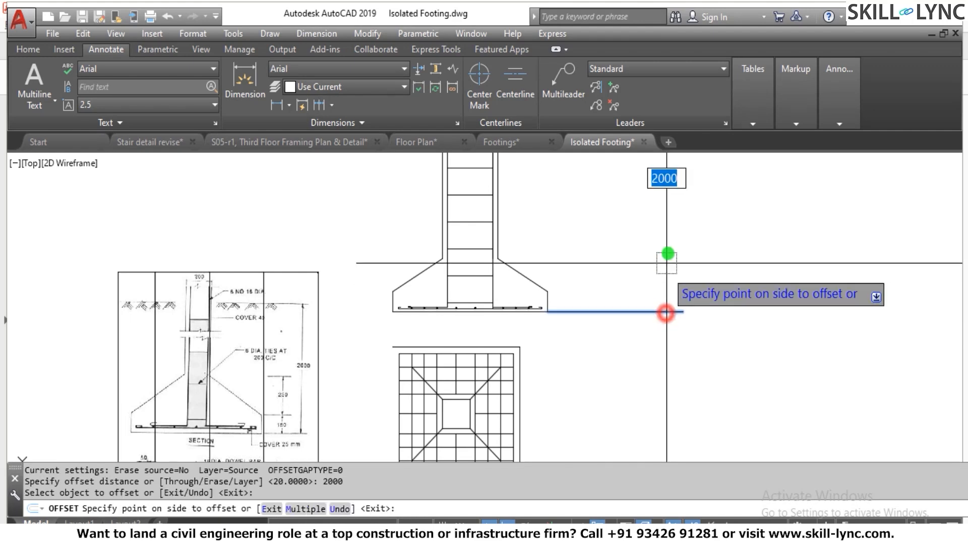
left_click(668, 247)
scroll(672, 248, "down", 5)
scroll(649, 195, "up", 6)
key("Escape")
key("Escape")
key("Escape")
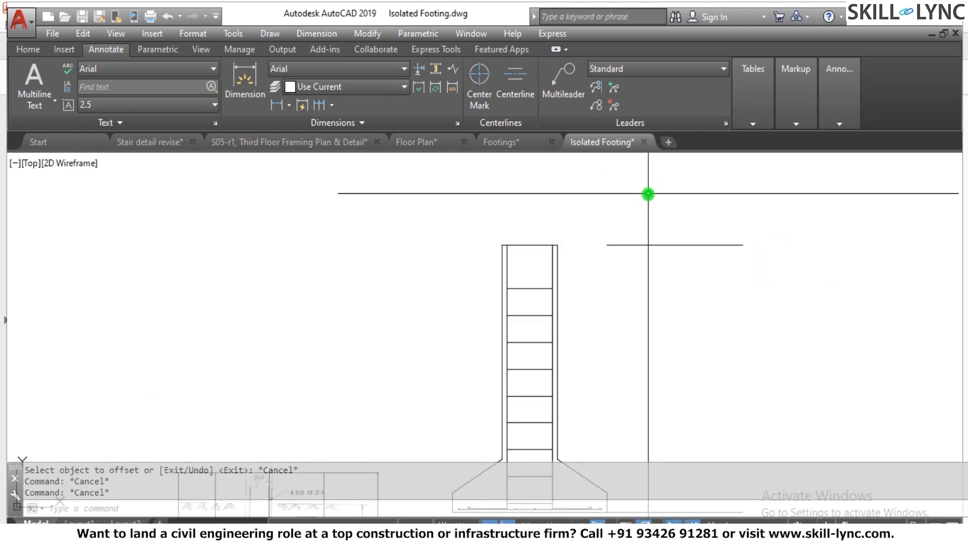
Step: Extend the upper offset line to meet the right edge of the column
key("Return")
key("Return")
left_click(647, 218)
left_click(620, 283)
key("Escape")
key("Escape")
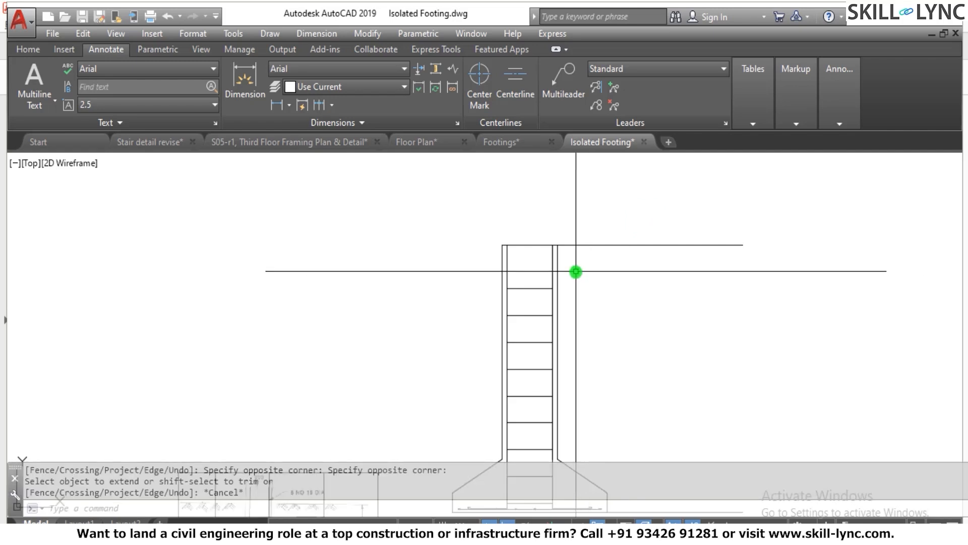
Step: Add a vertical linear dimension between the base line and the upper offset line beside the footing section
scroll(554, 228, "down", 2)
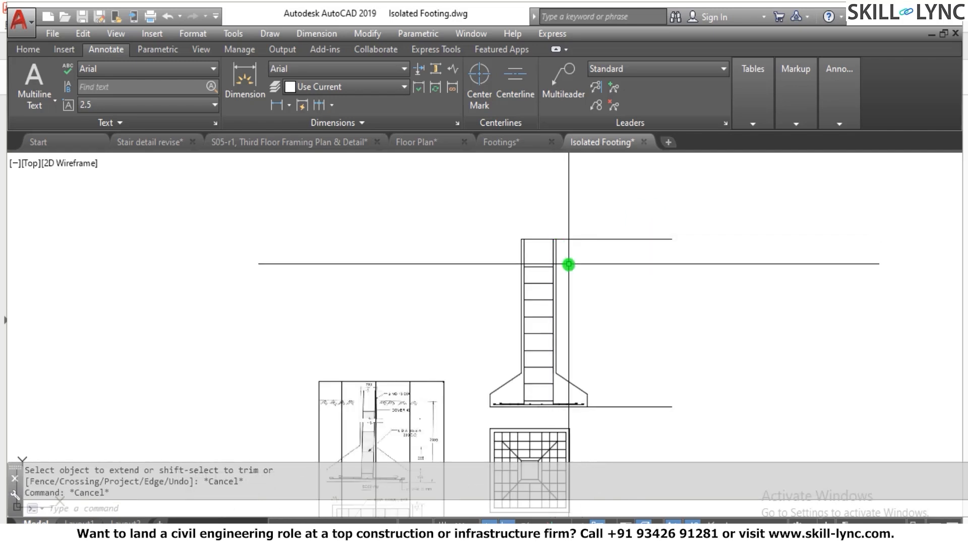
scroll(623, 211, "up", 4)
scroll(626, 208, "down", 4)
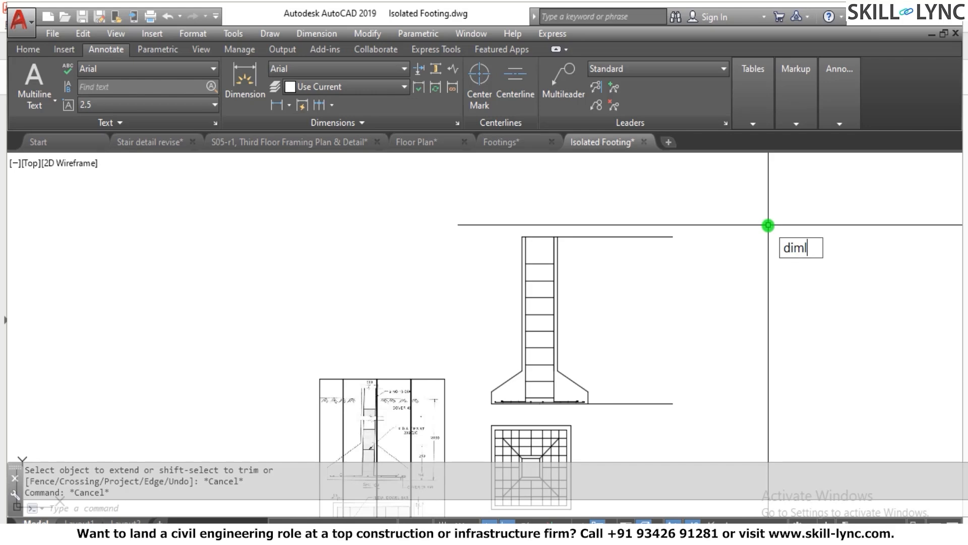
type("in")
key("Return")
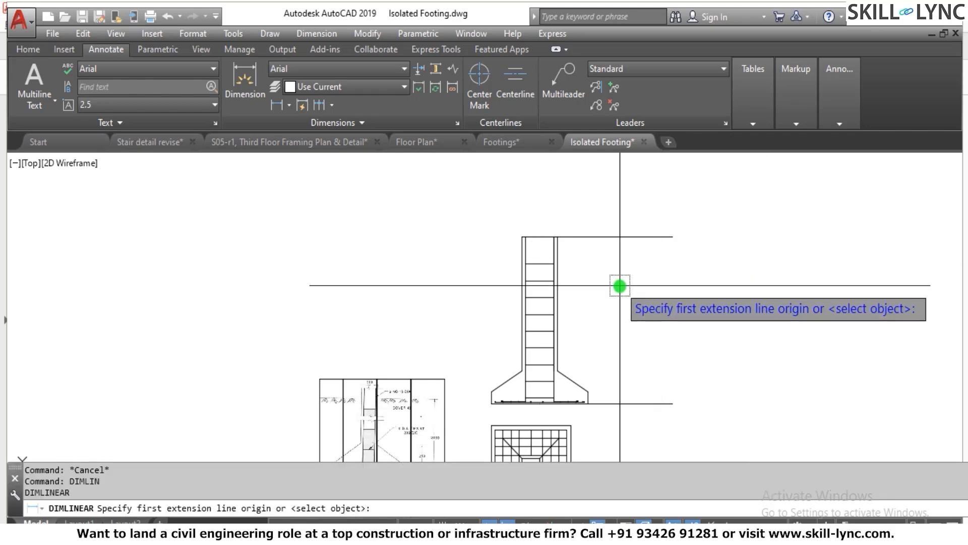
left_click(614, 236)
left_click(620, 406)
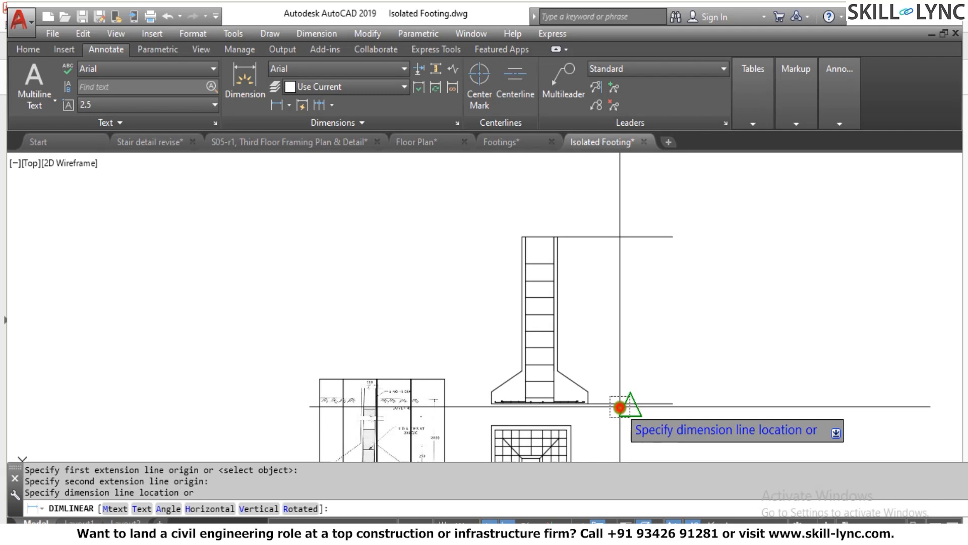
left_click(625, 342)
scroll(672, 333, "up", 2)
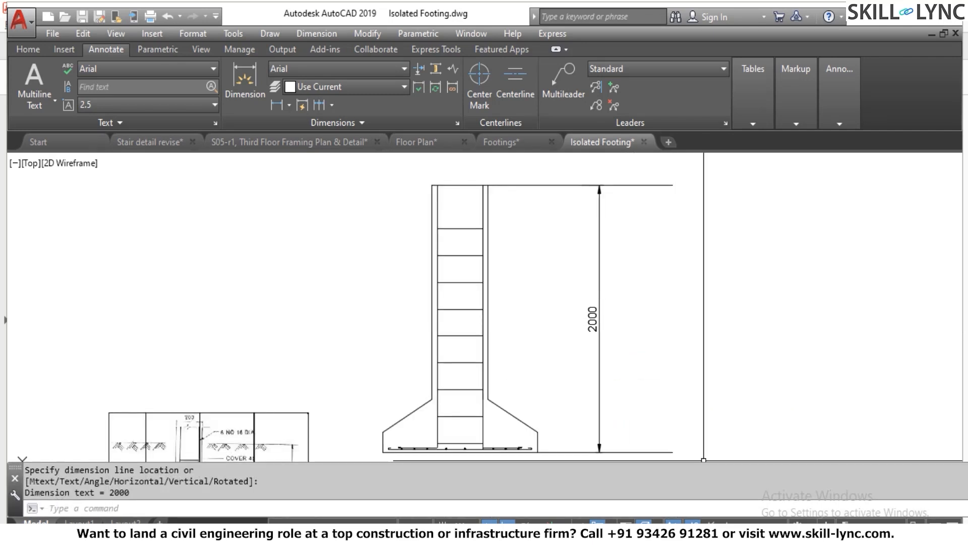
Step: Examine the column width, cover and bar notes in the reference section and plan against the drawn footing
scroll(439, 215, "down", 2)
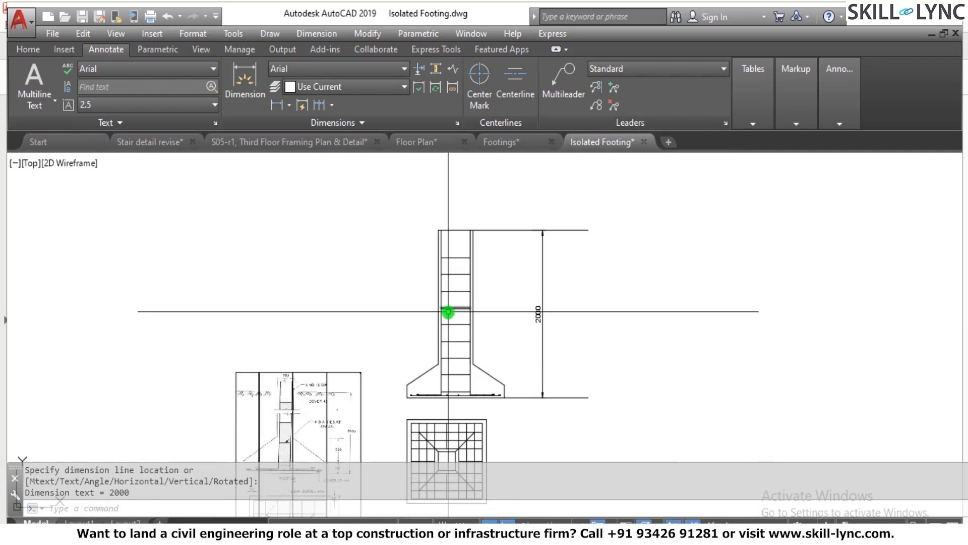
scroll(464, 225, "up", 6)
scroll(475, 223, "down", 5)
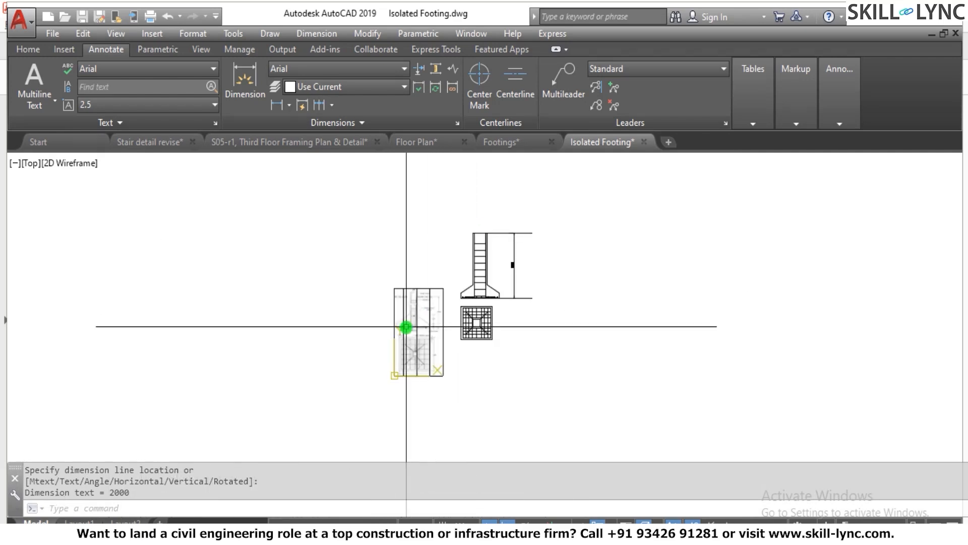
scroll(402, 326, "up", 4)
scroll(398, 302, "down", 6)
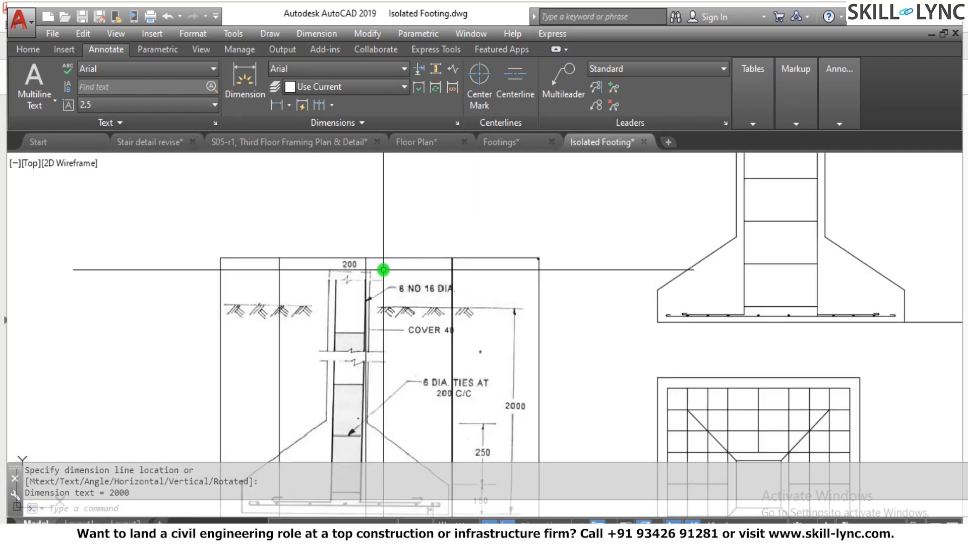
scroll(339, 325, "up", 8)
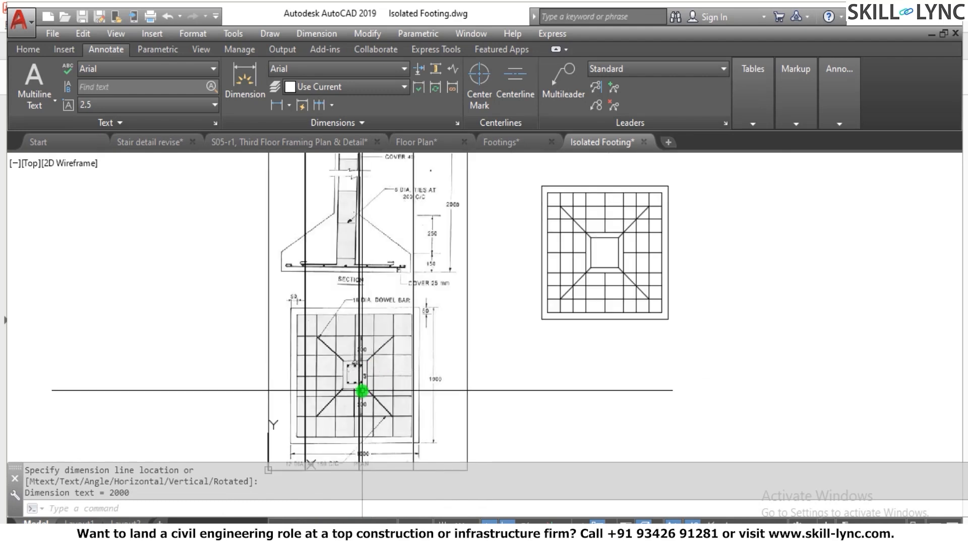
scroll(332, 362, "down", 2)
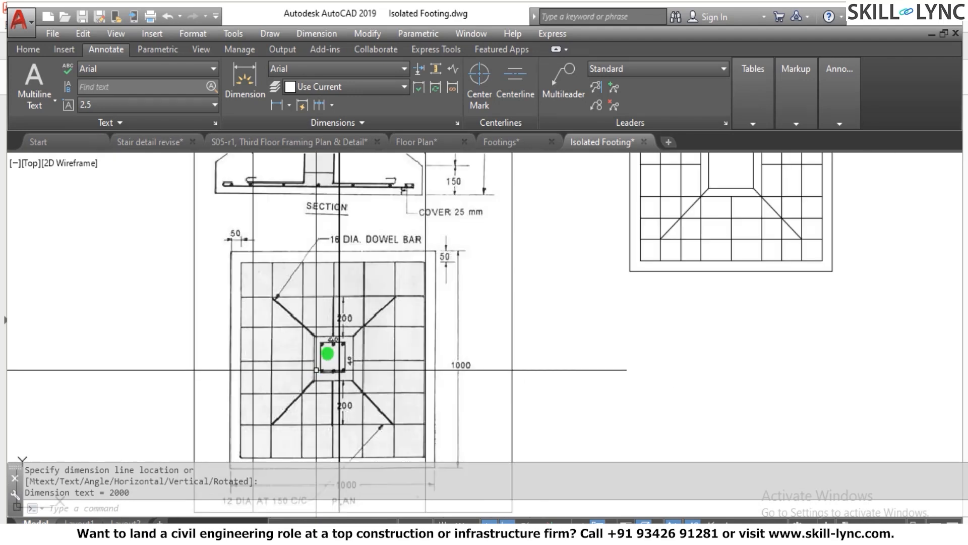
scroll(316, 369, "up", 4)
scroll(325, 352, "down", 6)
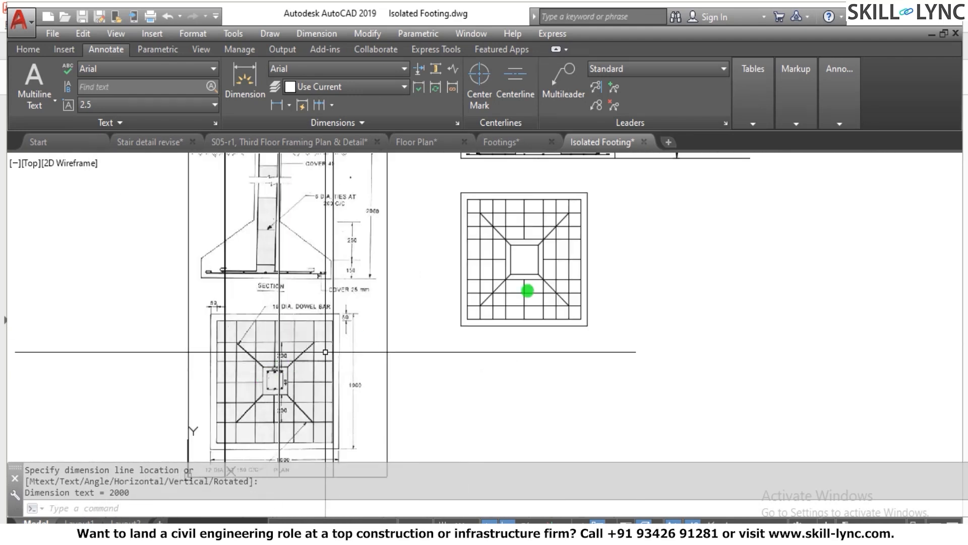
scroll(536, 349, "down", 4)
scroll(563, 310, "down", 1)
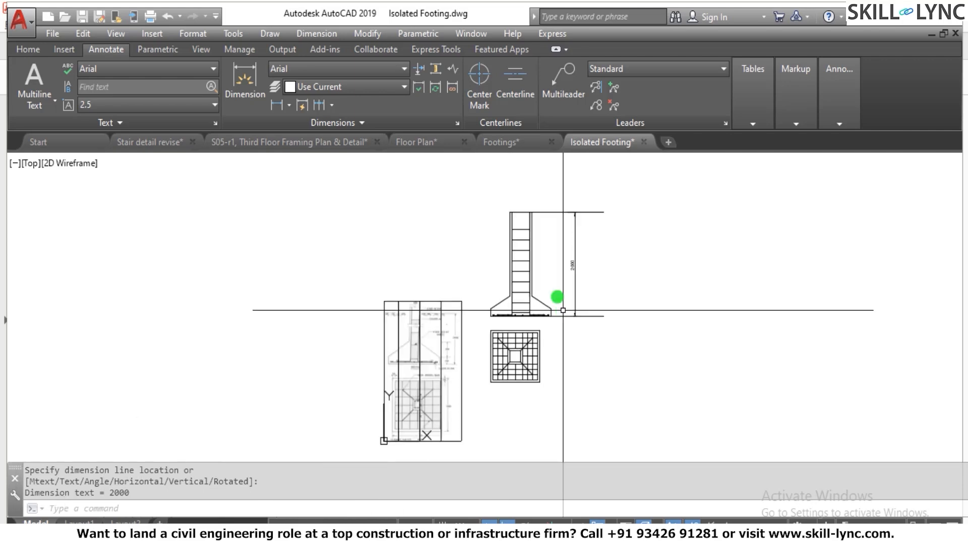
Step: Add a horizontal linear dimension across the column's full width, just above its top edge
scroll(532, 207, "up", 4)
key("Escape")
key("Escape")
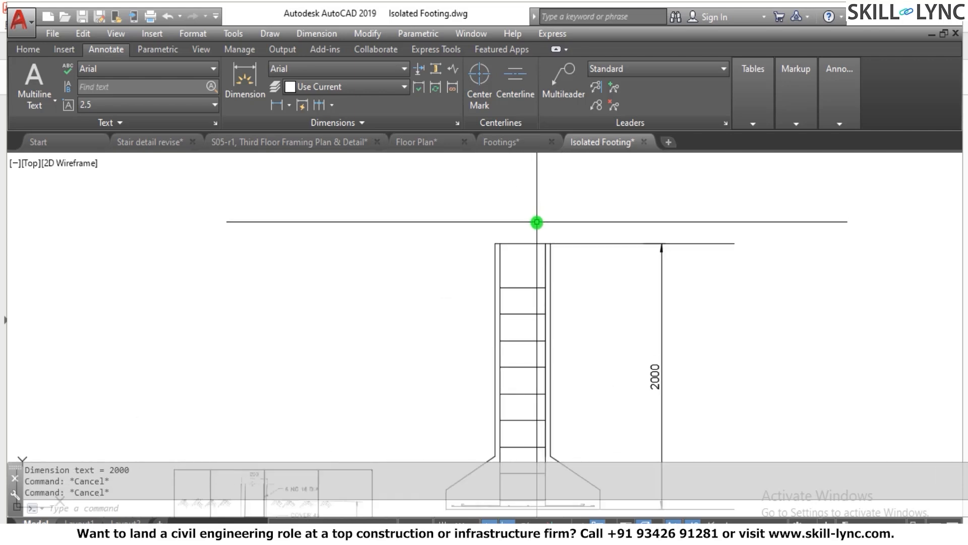
type("dimlin")
key("Return")
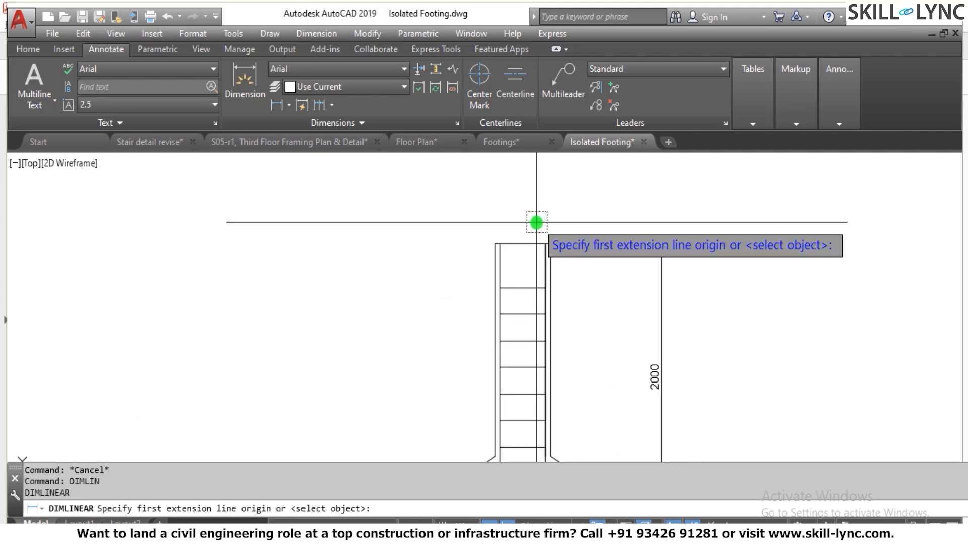
scroll(476, 227, "up", 4)
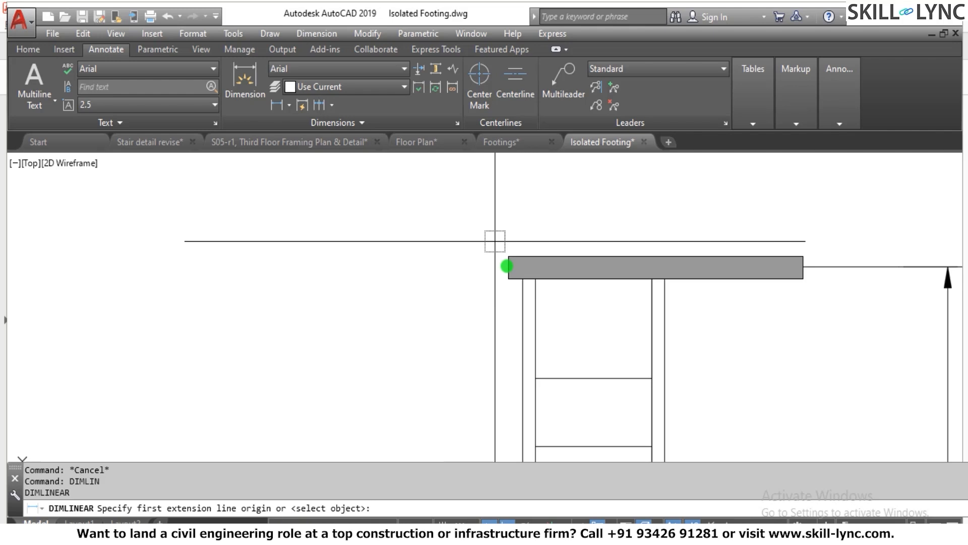
left_click(514, 268)
left_click(664, 267)
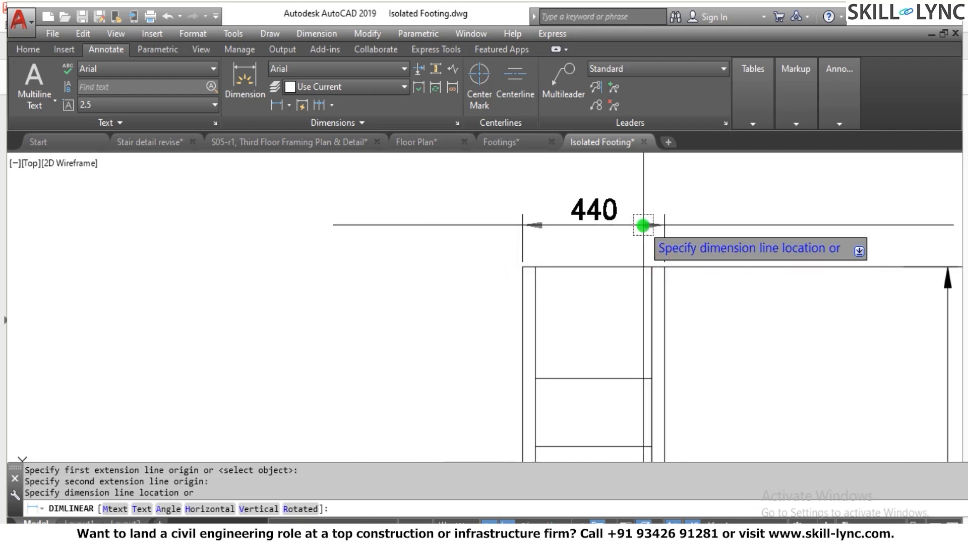
left_click(643, 225)
key("Escape")
scroll(664, 322, "down", 4)
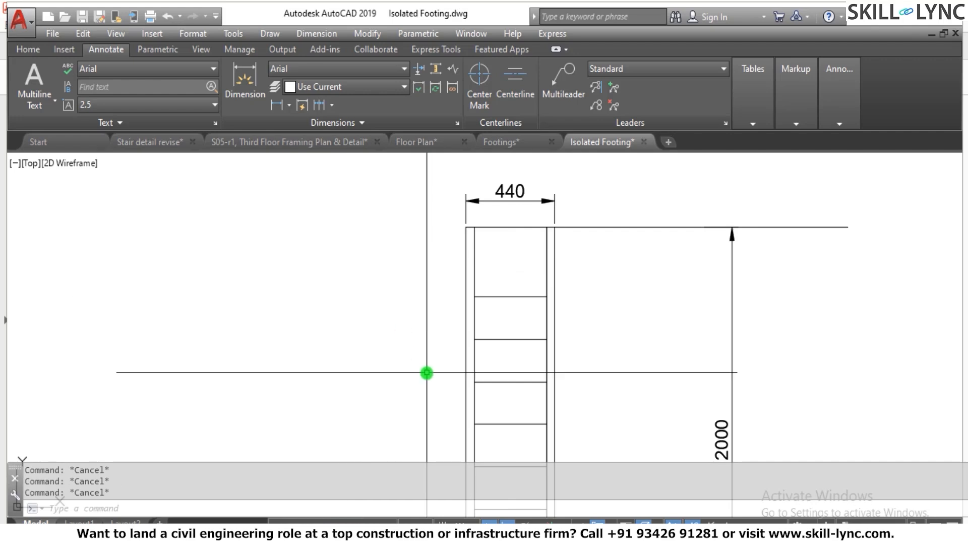
Step: Draw a vertical line upward from the column's top-left corner, past the width dimension
scroll(427, 371, "down", 2)
scroll(433, 188, "up", 2)
scroll(471, 270, "up", 2)
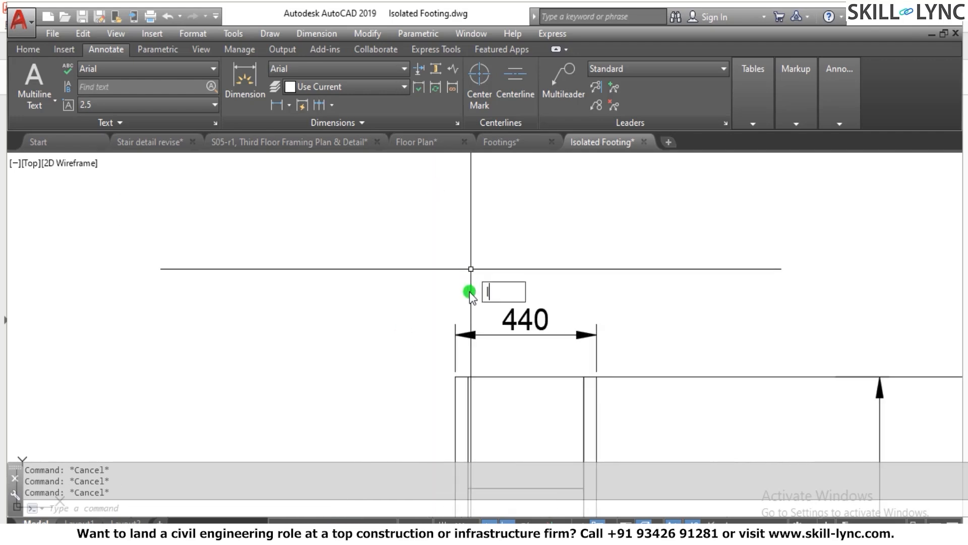
key("l")
key("Return")
scroll(469, 282, "down", 3)
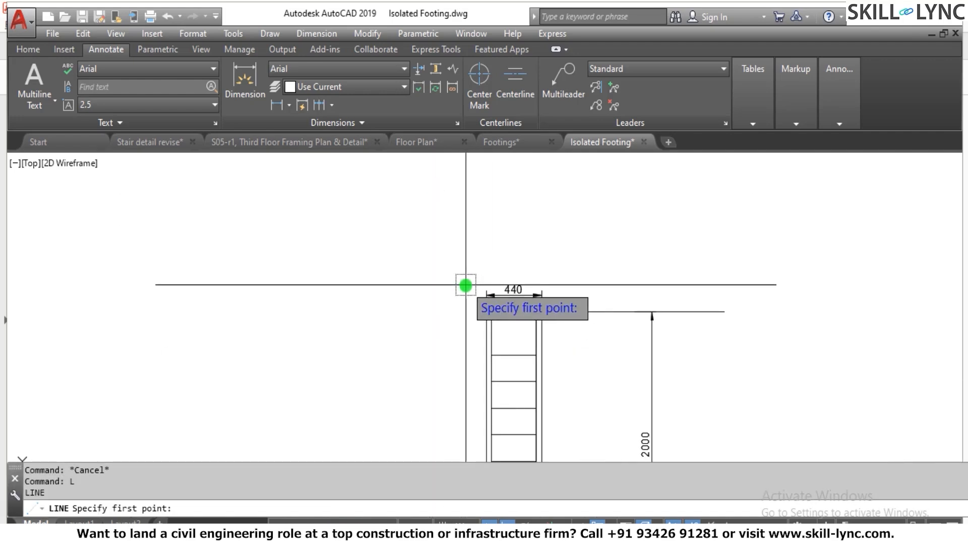
scroll(466, 285, "up", 2)
left_click(490, 328)
left_click(494, 176)
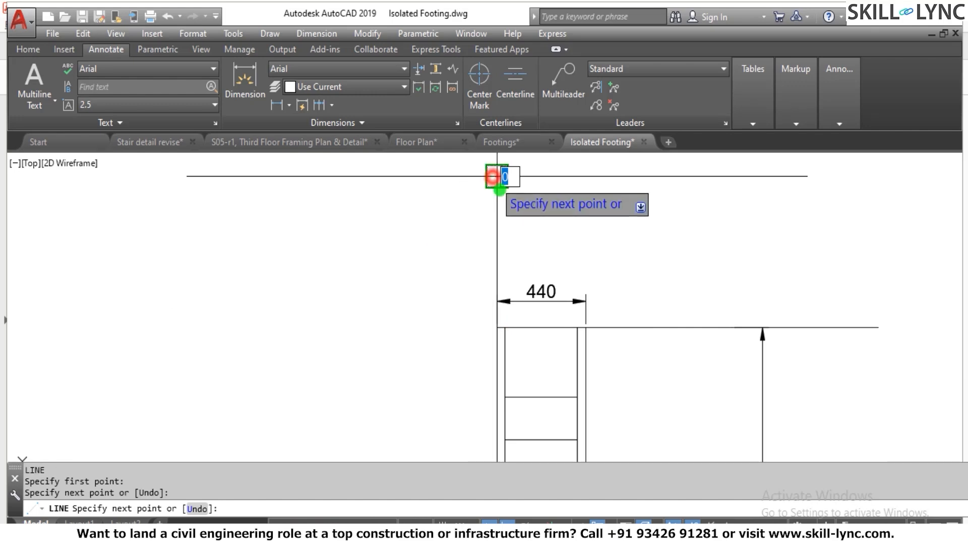
key("Escape")
Step: Draw a matching vertical line upward from the column's top-right corner, past the width dimension
key("space")
left_click(585, 333)
scroll(585, 333, "down", 2)
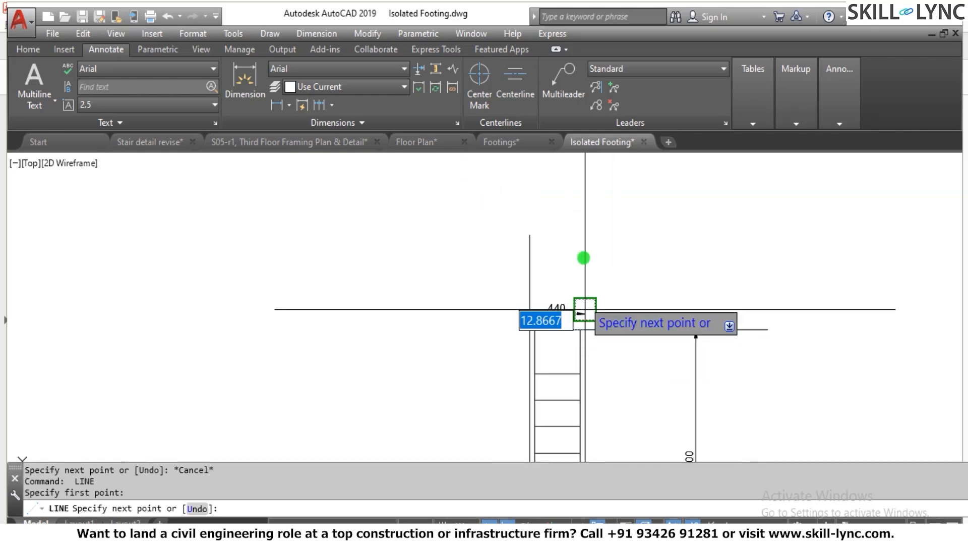
left_click(593, 228)
key("Escape")
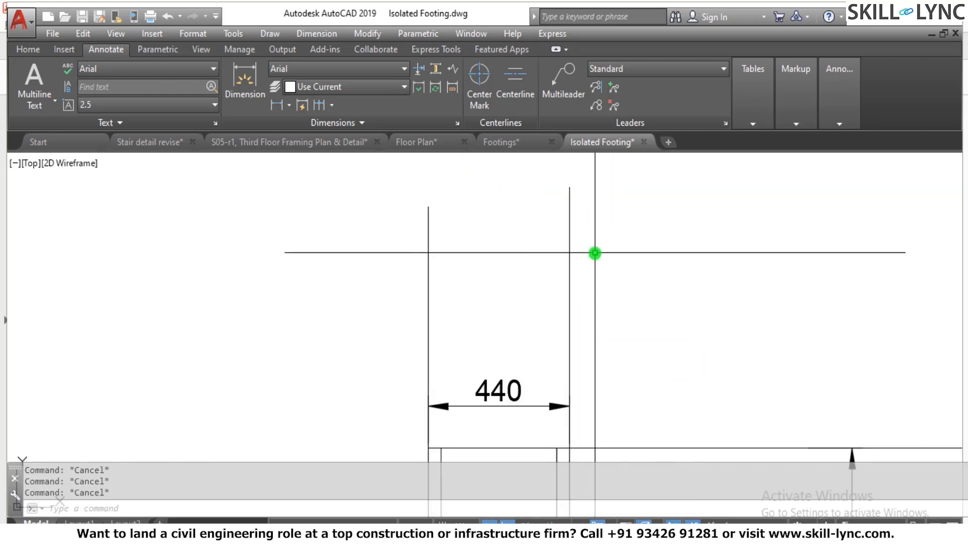
Step: Draw a break line with a V-shaped notch across the two vertical lines above the column's width dimension
type("l")
key("Return")
left_click(364, 282)
left_click(482, 282)
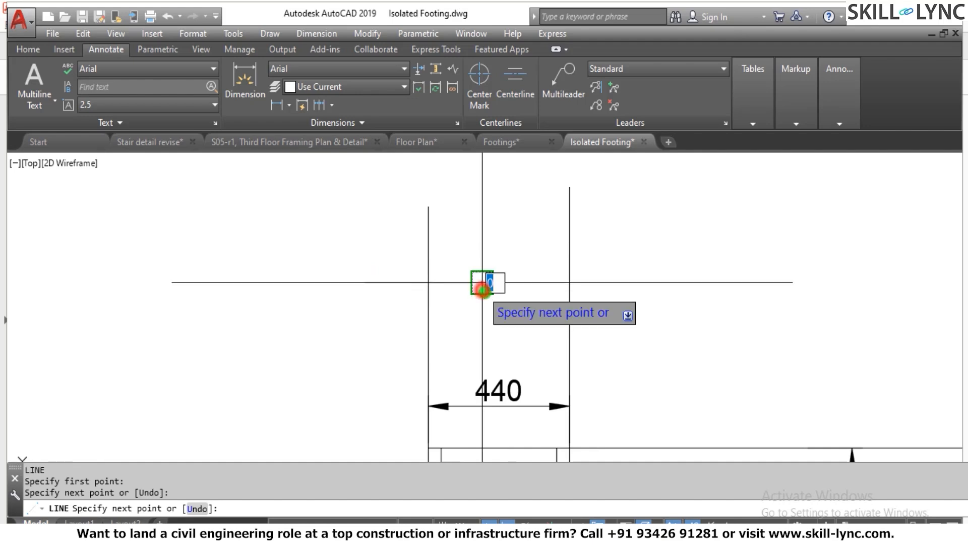
key("F8")
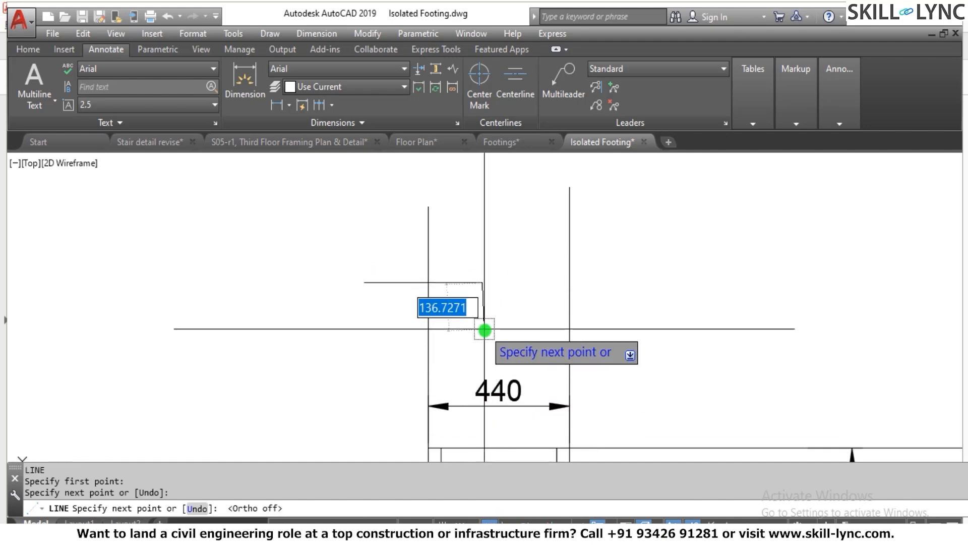
left_click(487, 332)
left_click(509, 269)
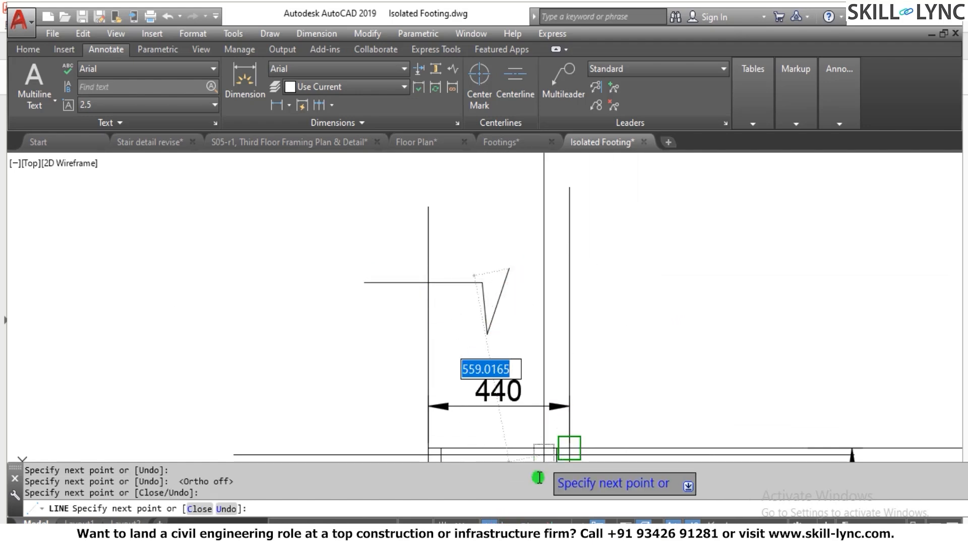
left_click(511, 514)
key("Escape")
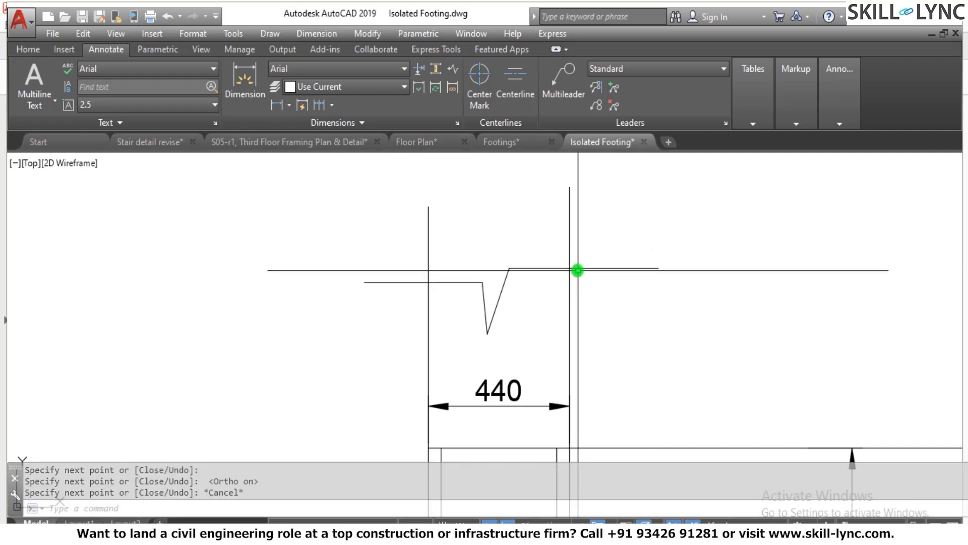
Step: Extend the column's right inner reinforcement line up to the right-hand segment of the break line
scroll(631, 313, "down", 6)
scroll(512, 255, "up", 4)
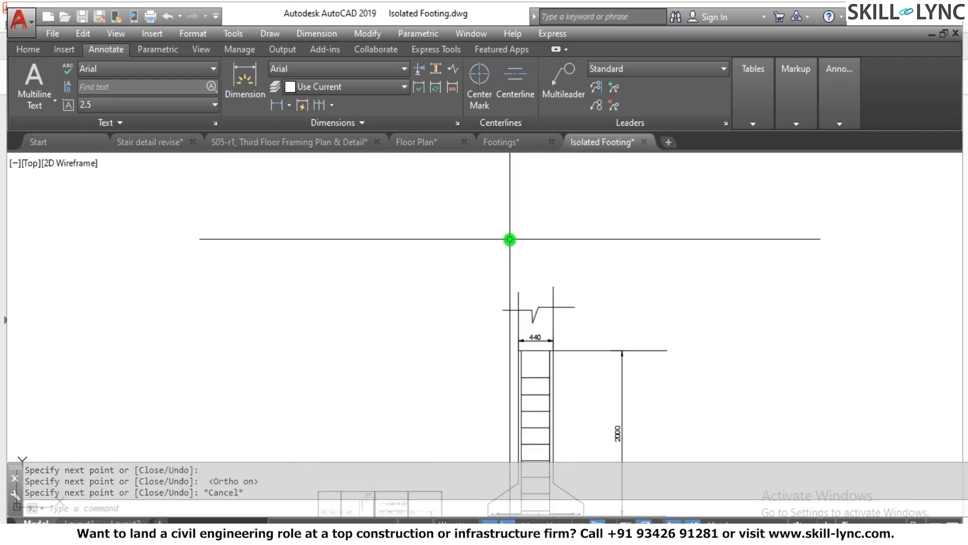
key("Return")
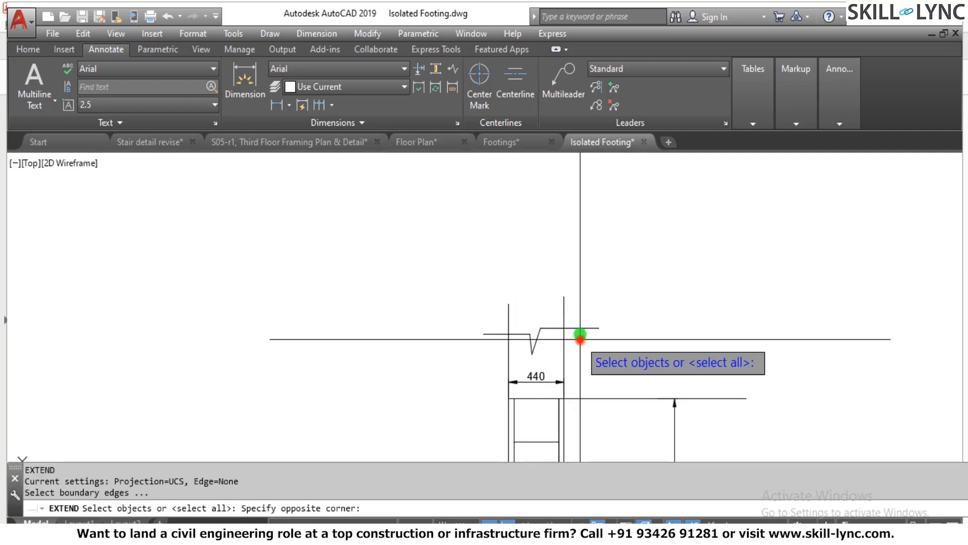
left_click(582, 333)
left_click(568, 303)
key("Return")
left_click(559, 421)
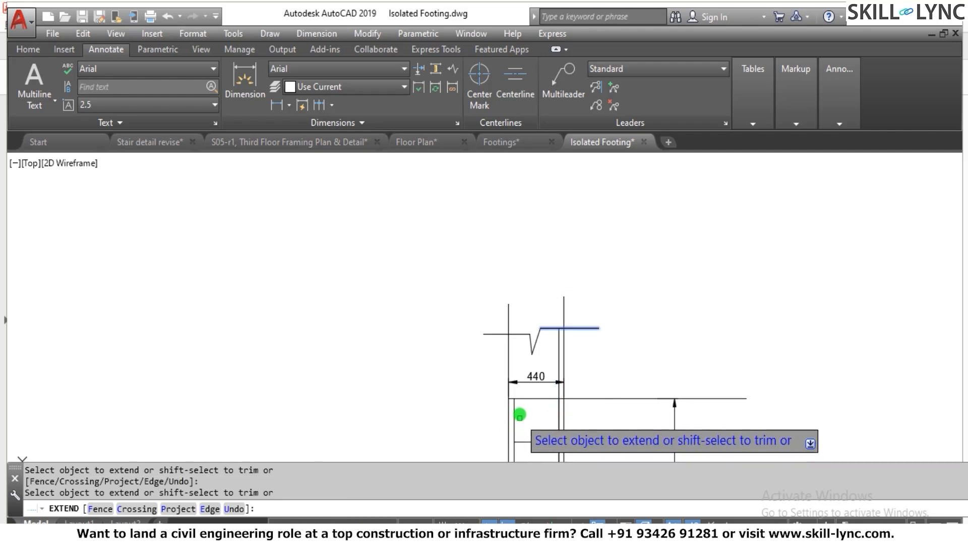
key("Escape")
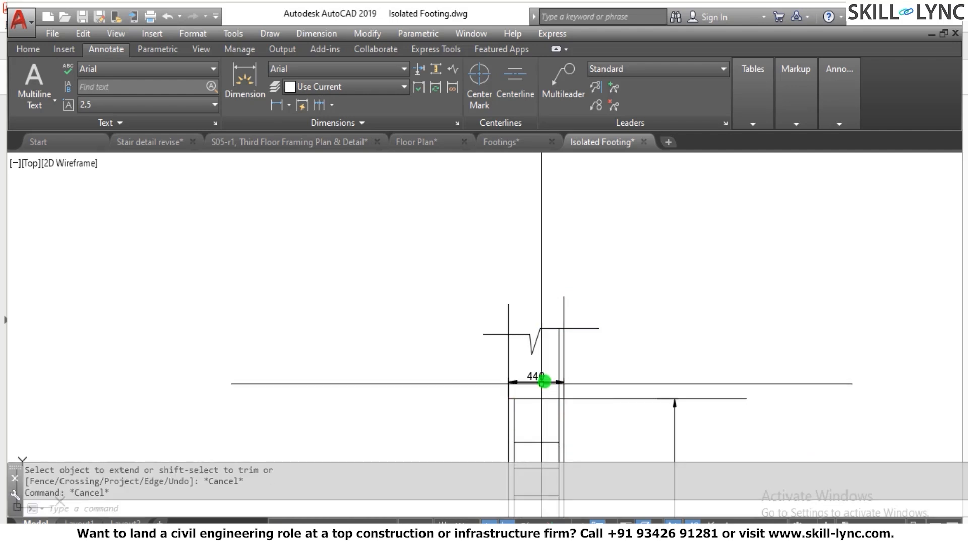
Step: Extend the column's left inner reinforcement line up to the left-hand segment of the break line
type("e")
key("Return")
left_click(512, 334)
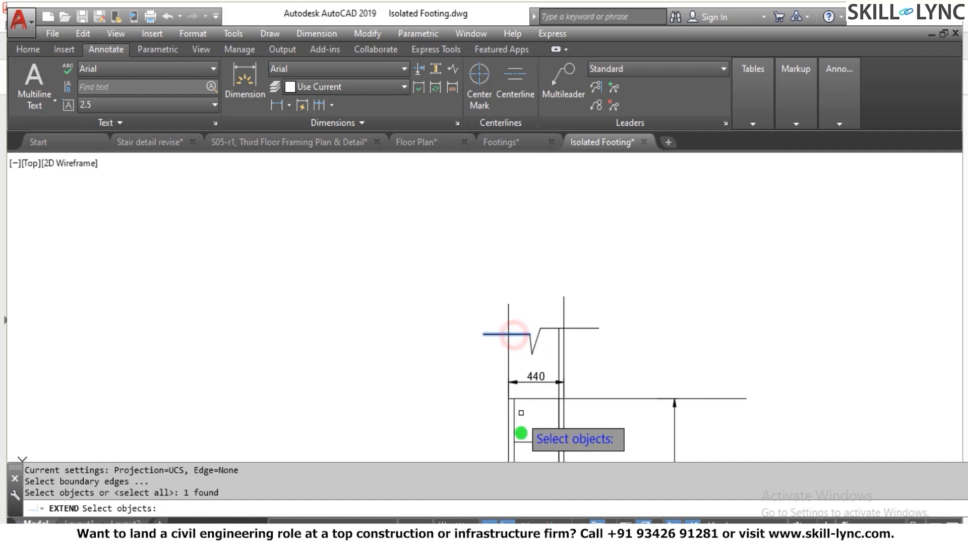
key("Return")
left_click(514, 430)
key("Escape")
Step: Compare the drawn footing section with the base and slope height dimensions in the reference section
scroll(588, 357, "down", 5)
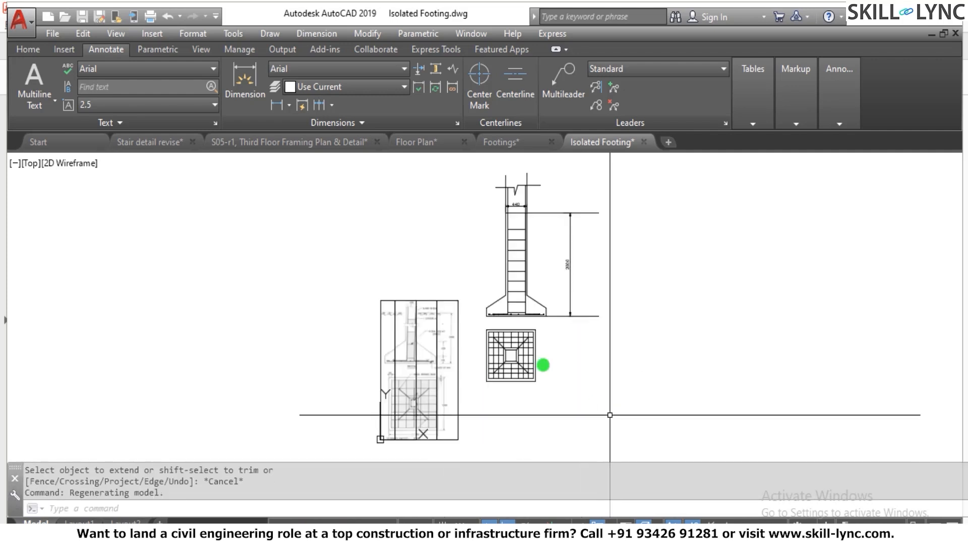
scroll(538, 293, "up", 8)
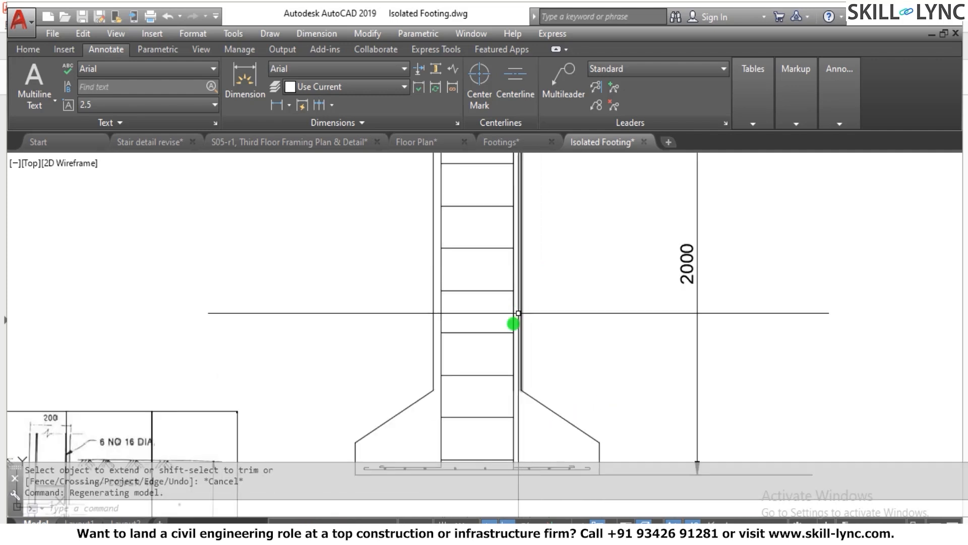
scroll(470, 370, "down", 2)
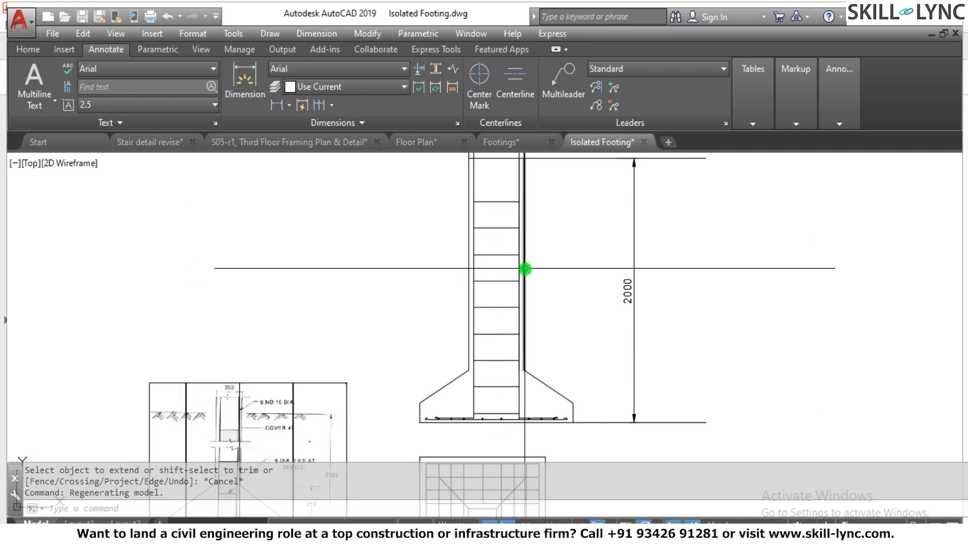
scroll(526, 269, "down", 2)
scroll(401, 398, "up", 1)
scroll(465, 354, "up", 2)
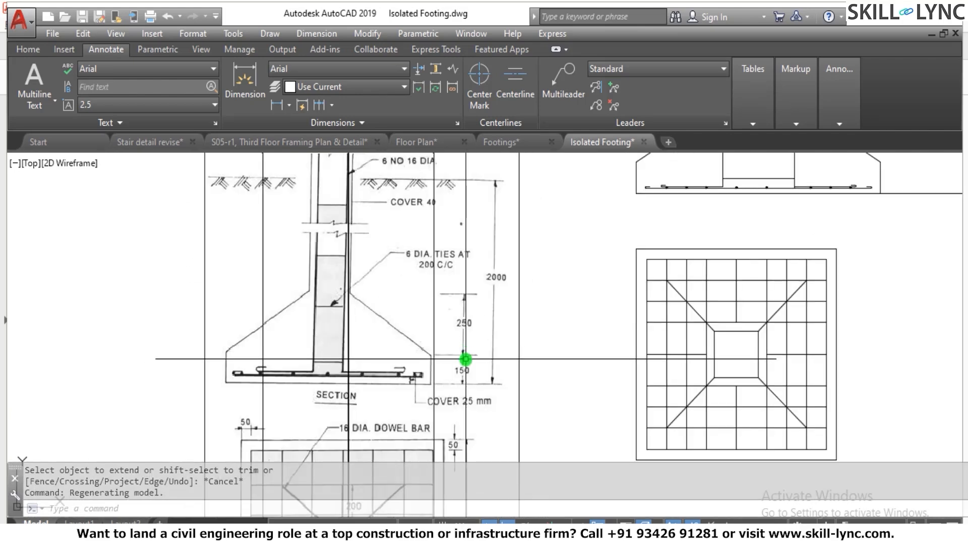
Step: Add a vertical linear dimension for the footing base's right edge, placing it between the section and the overall height dimension
scroll(464, 359, "down", 1)
scroll(409, 386, "up", 2)
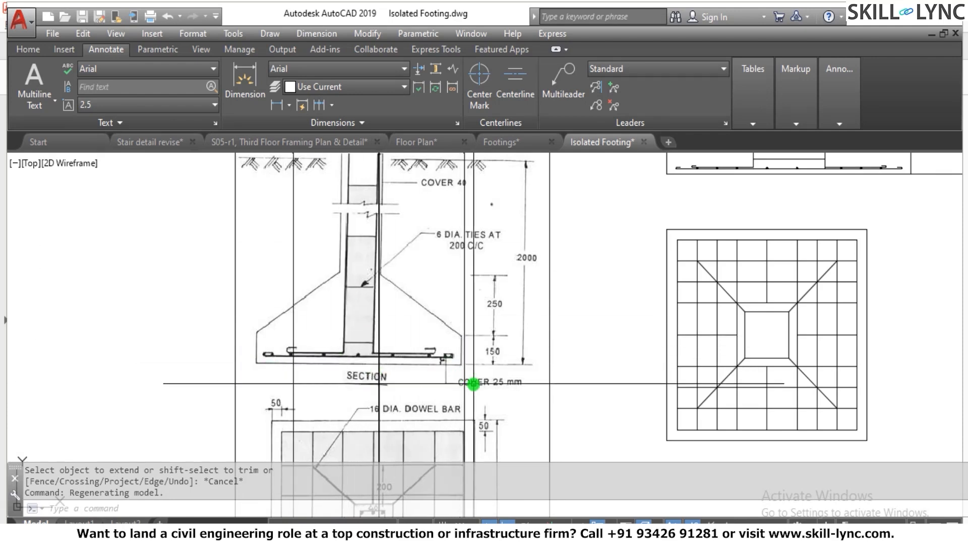
scroll(459, 351, "down", 2)
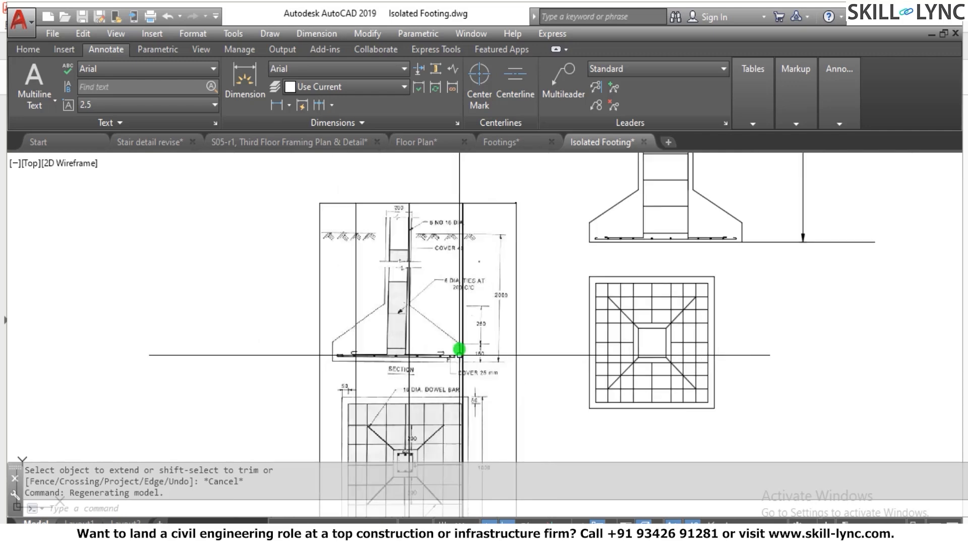
scroll(737, 237, "up", 5)
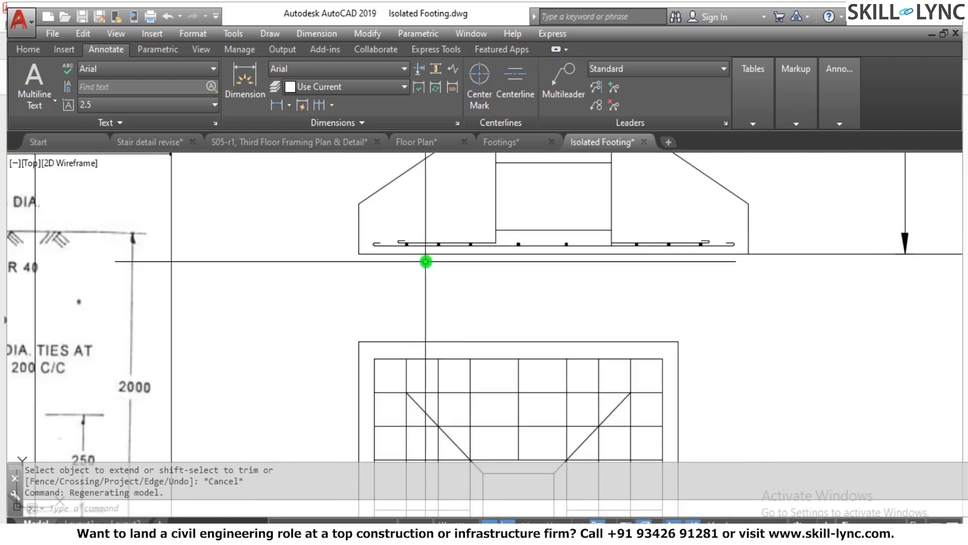
scroll(531, 259, "down", 3)
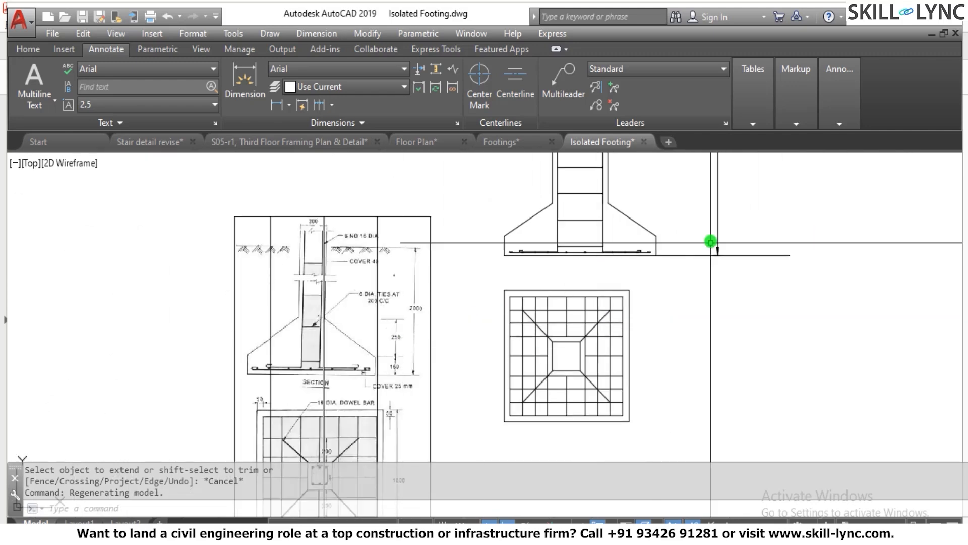
scroll(710, 242, "up", 4)
key("Escape")
key("Escape")
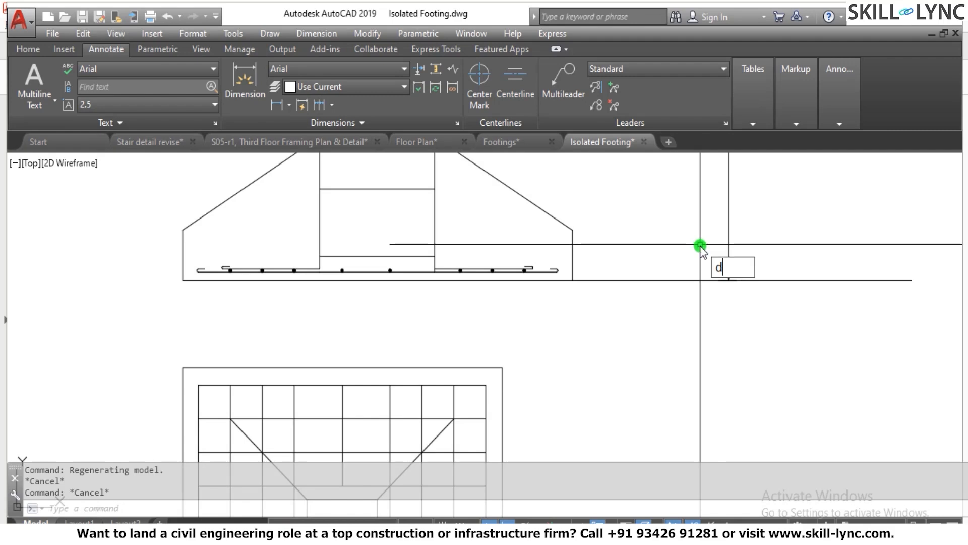
type("dimlin")
key("Return")
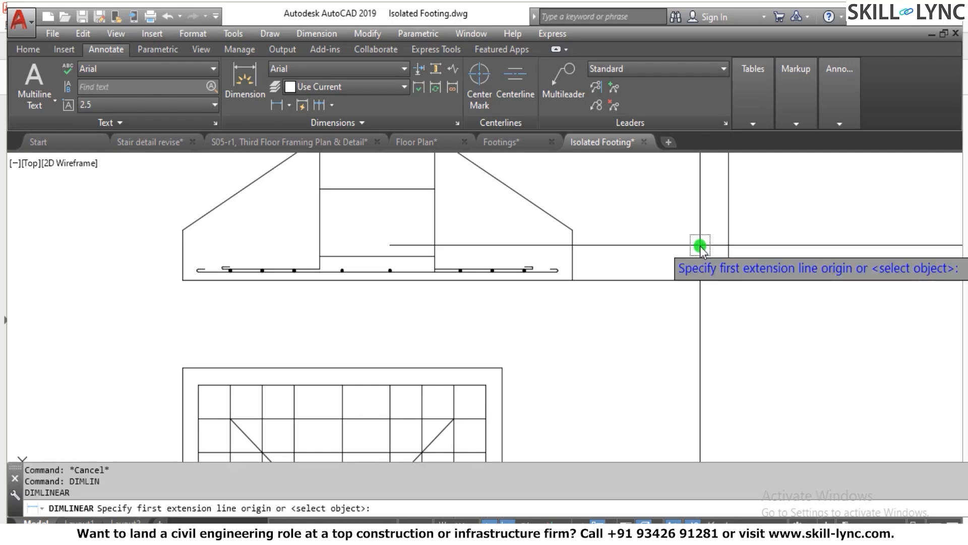
left_click(573, 231)
left_click(582, 277)
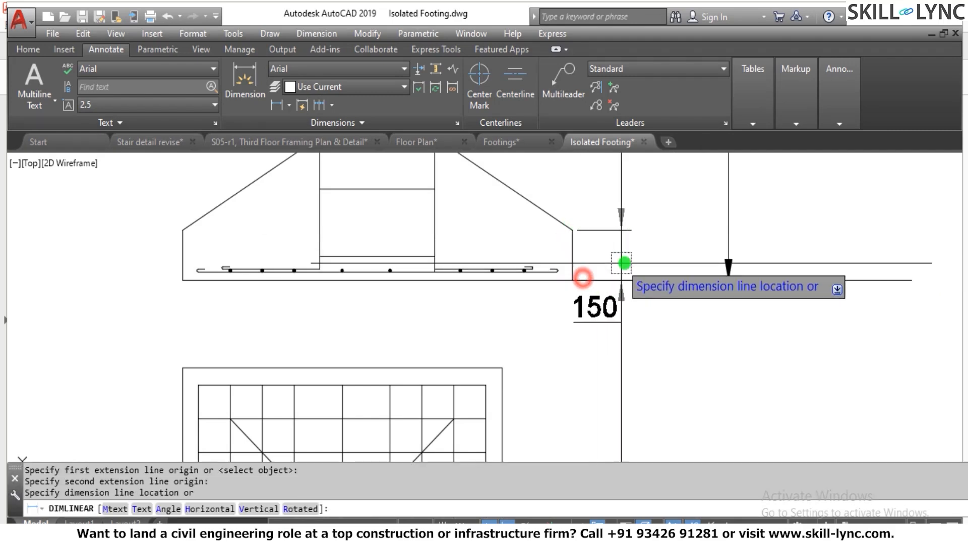
left_click(663, 242)
scroll(682, 262, "down", 4)
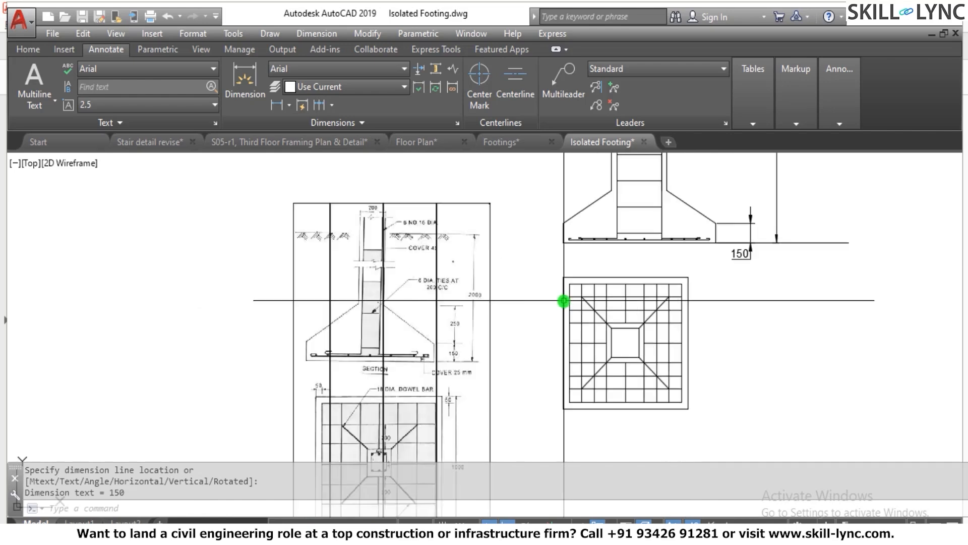
scroll(447, 331, "up", 2)
scroll(672, 240, "down", 3)
scroll(632, 220, "up", 2)
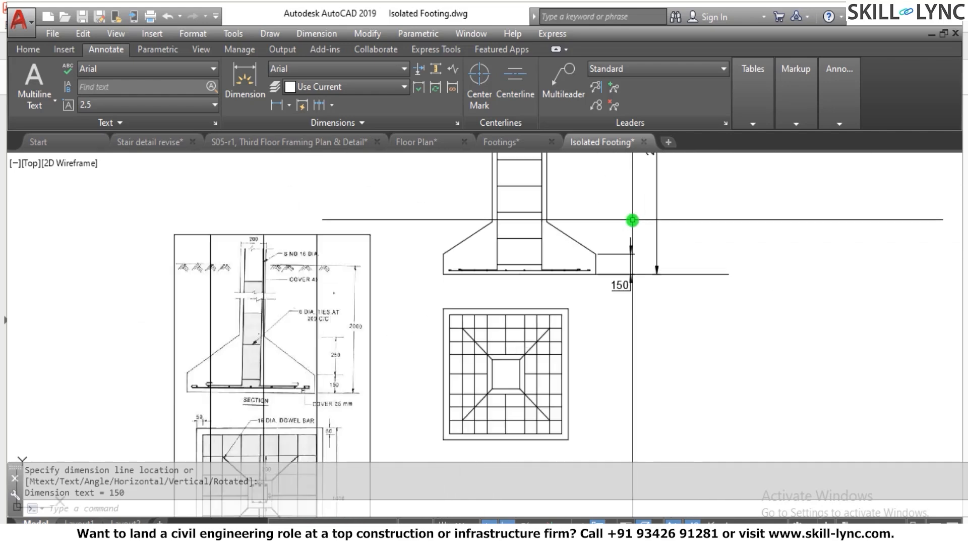
key("Escape")
scroll(632, 221, "up", 2)
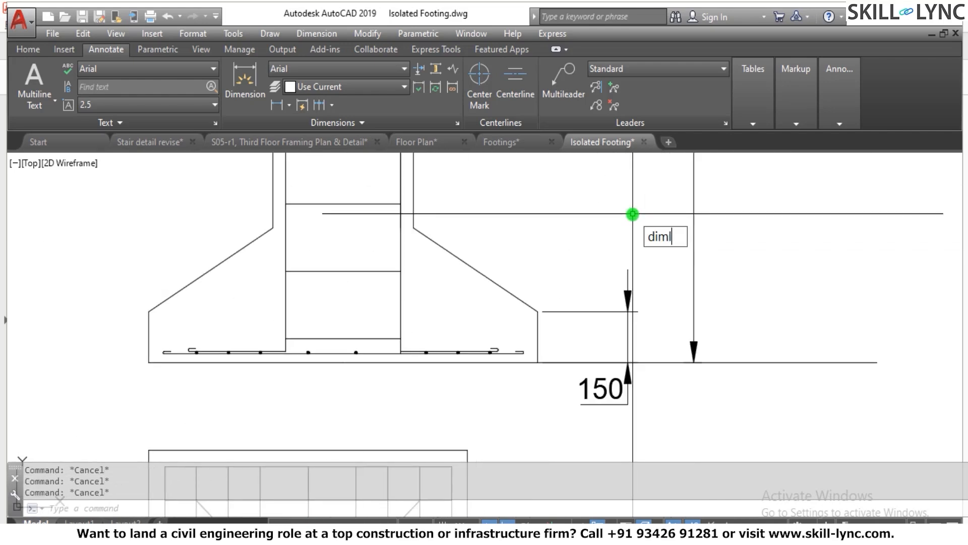
key("Return")
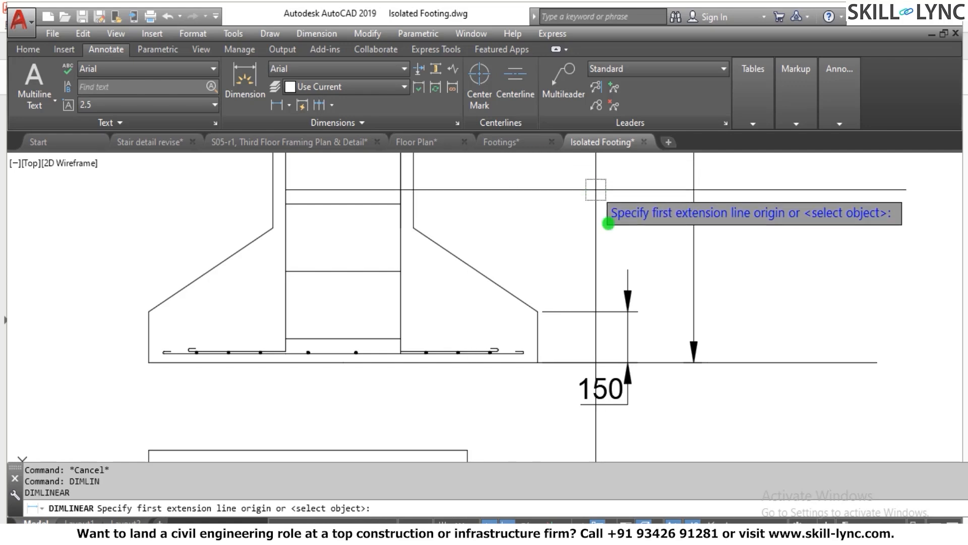
key("Escape")
Step: Continue the base height dimension up to the top of the footing's right slope, where it meets the column
type("dim")
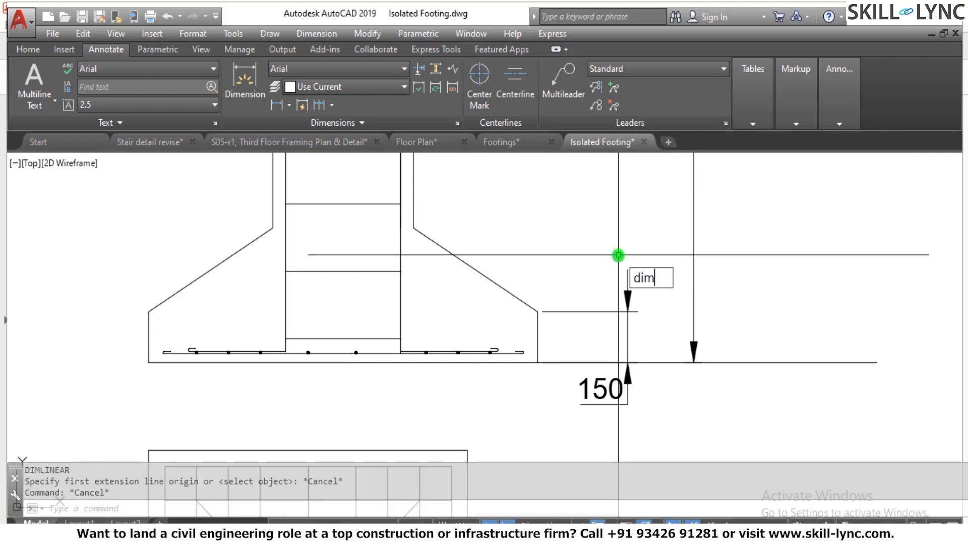
type("cont")
key("Return")
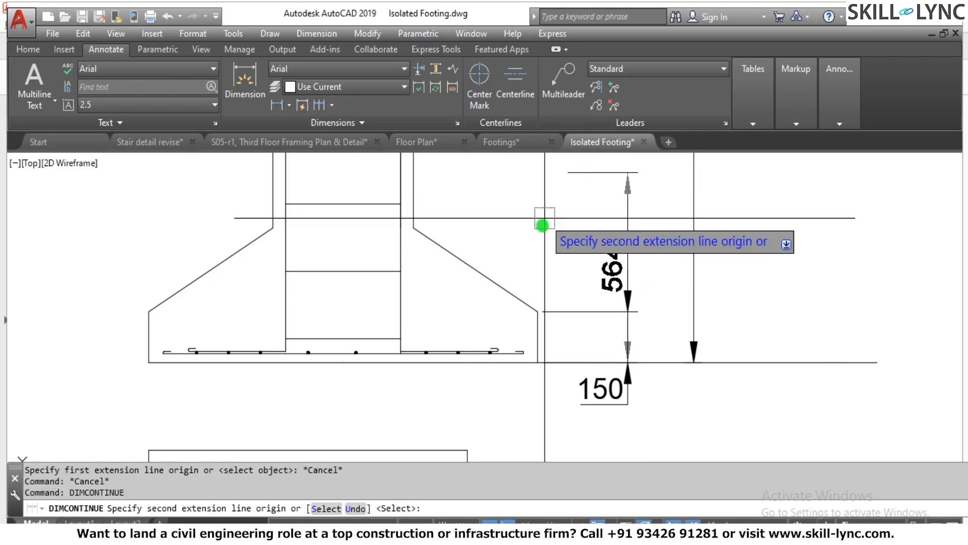
left_click(416, 227)
key("Escape")
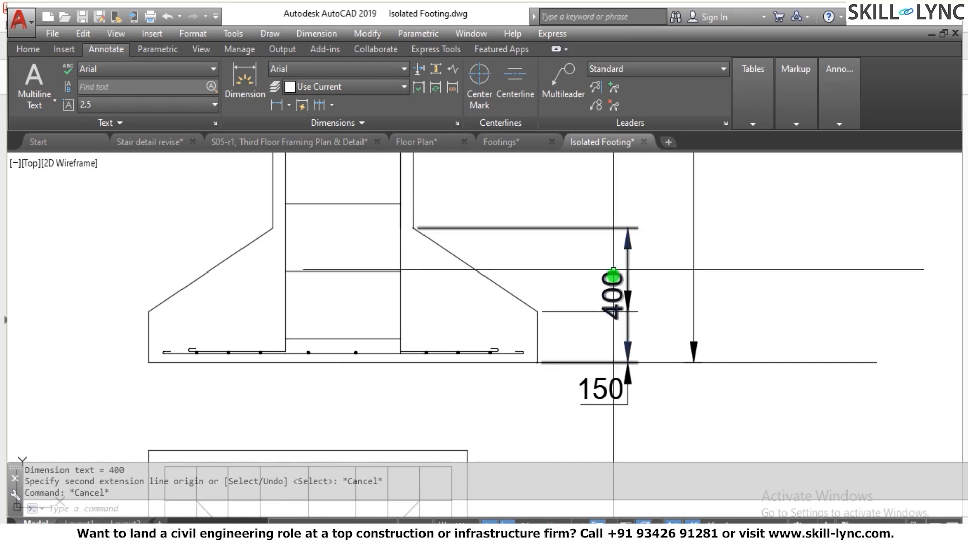
Step: Stretch the continued dimension's lower origin up to the top corner of the base's right edge, so it measures only the slope height
left_click(613, 272)
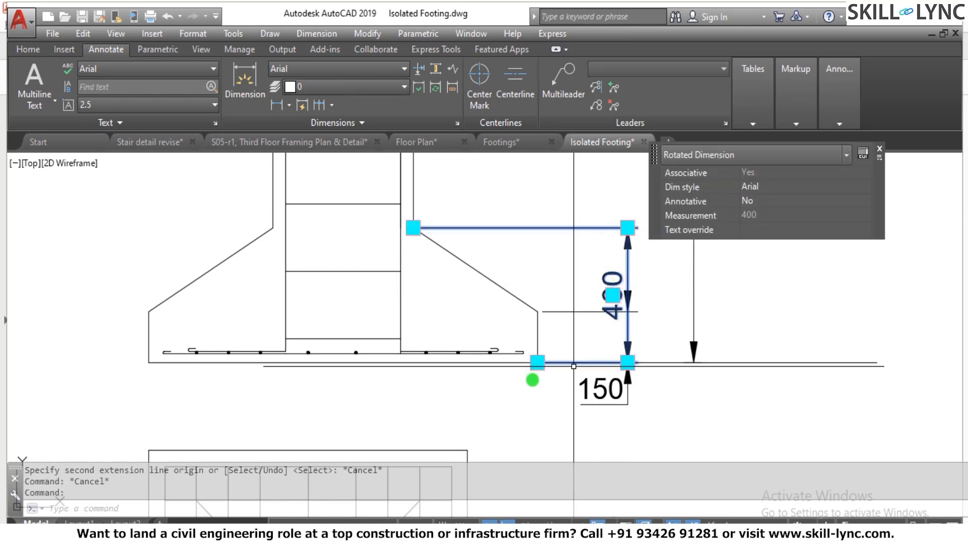
left_click(537, 361)
left_click(537, 311)
key("Escape")
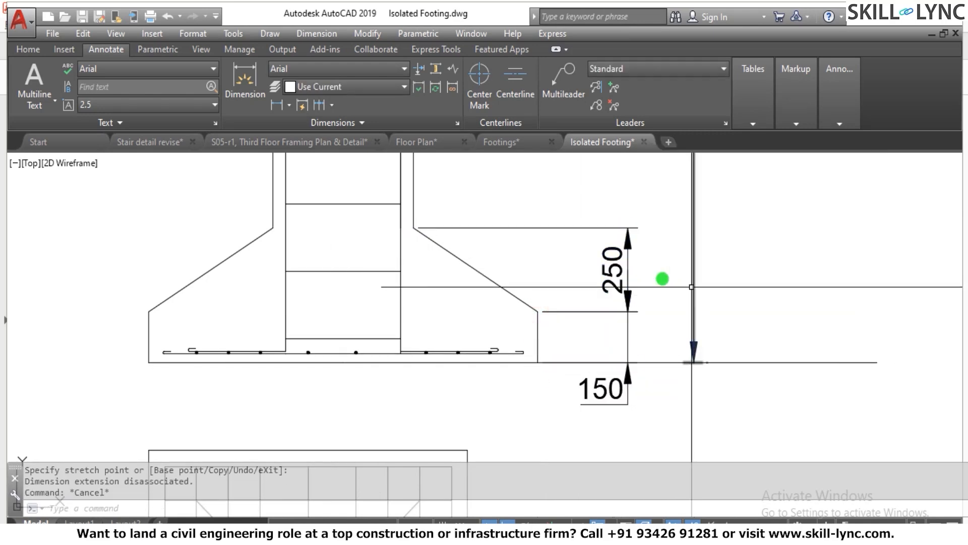
key("Escape")
key("Escape")
Step: Compare the drawn section's base with the reference section's cover callout and the surrounding annotations
scroll(595, 282, "down", 4)
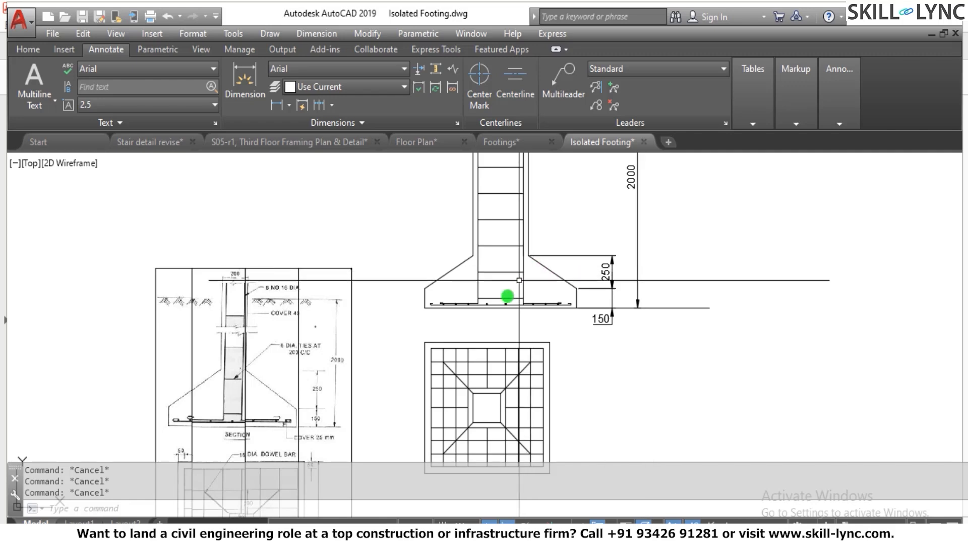
scroll(325, 314, "down", 2)
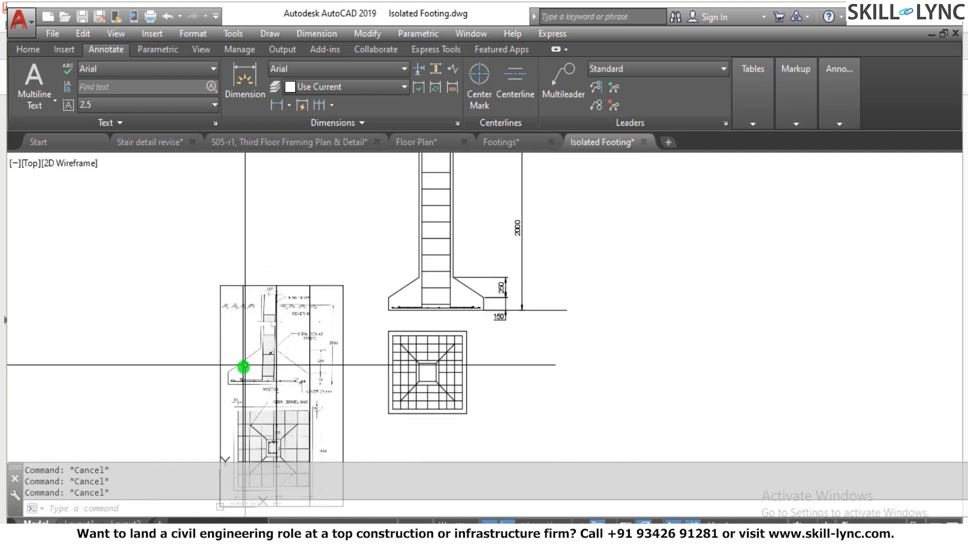
scroll(288, 406, "up", 4)
scroll(287, 391, "down", 2)
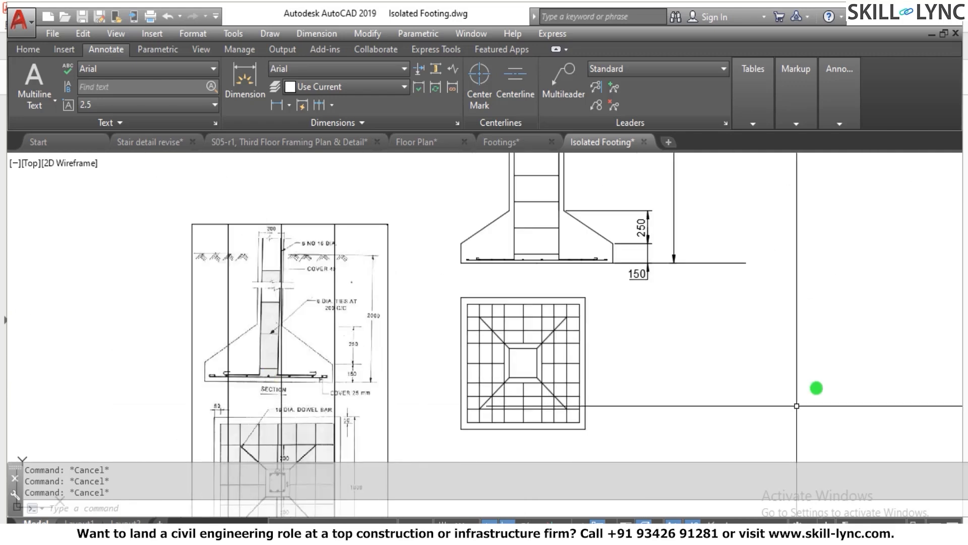
scroll(454, 278, "up", 5)
scroll(222, 307, "down", 5)
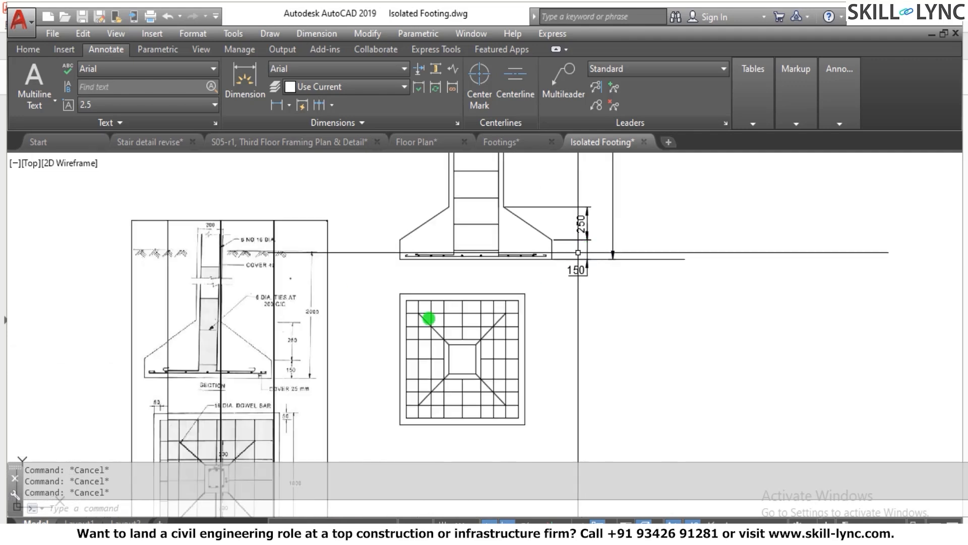
scroll(249, 426, "up", 4)
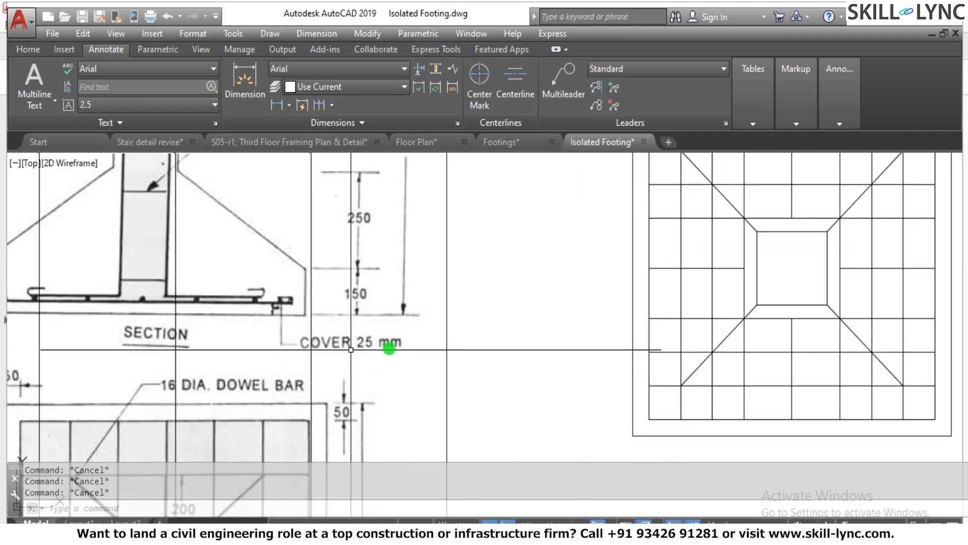
scroll(417, 304, "down", 5)
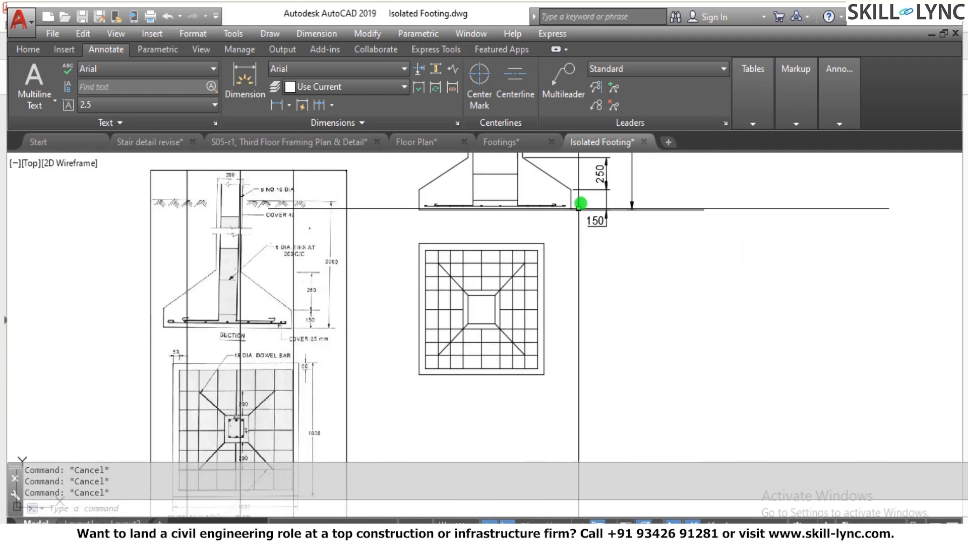
scroll(580, 203, "up", 3)
scroll(510, 255, "down", 3)
scroll(532, 292, "down", 2)
scroll(522, 296, "up", 2)
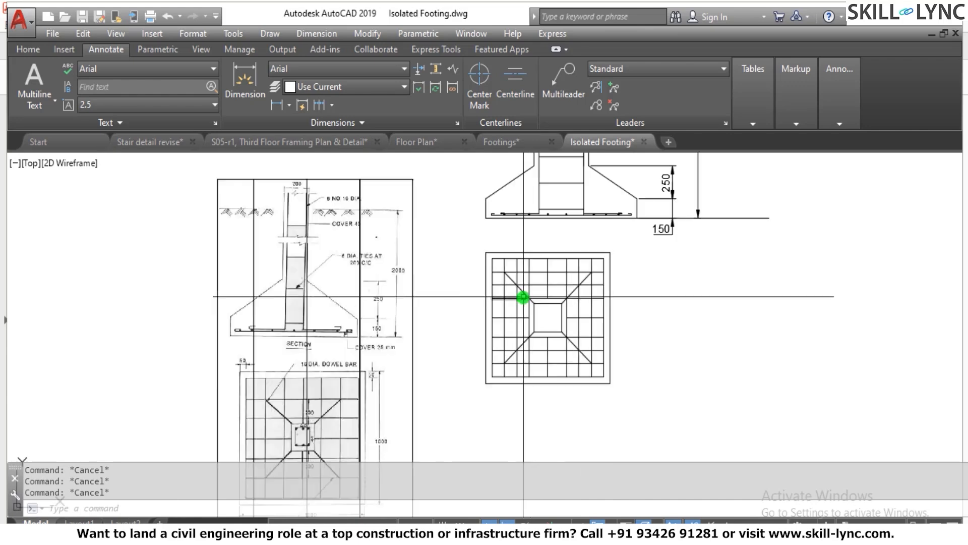
scroll(659, 214, "up", 5)
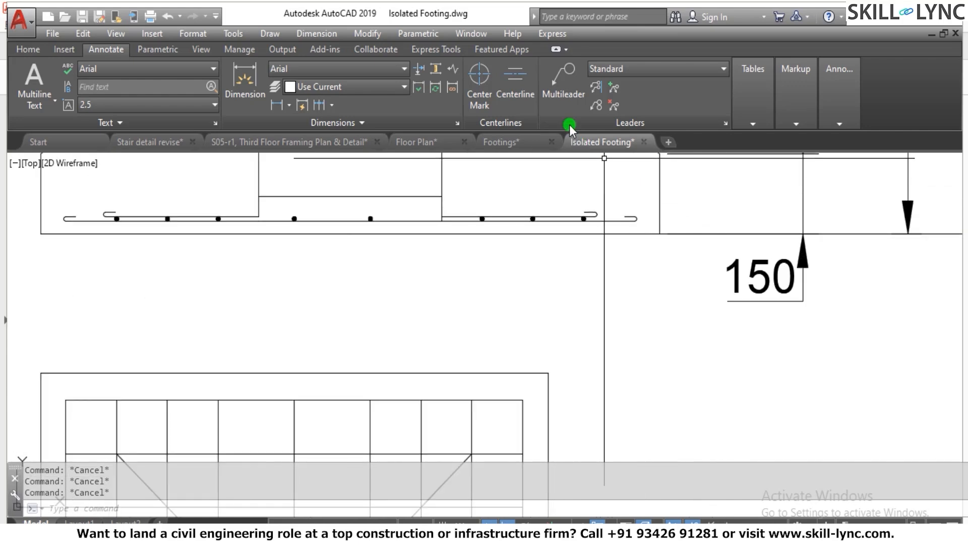
Step: Create a new multileader style named Arial, based on the Standard style
left_click(725, 122)
left_click(607, 239)
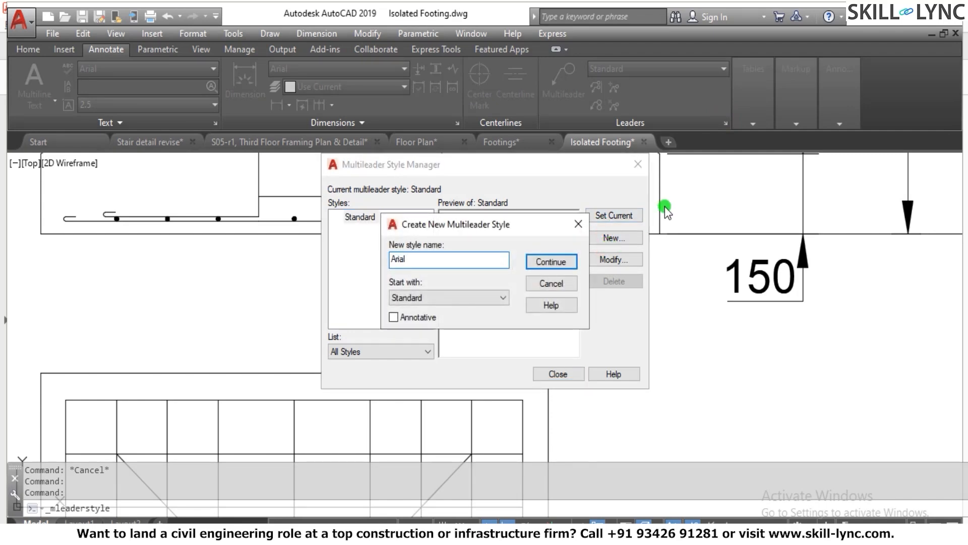
left_click(549, 260)
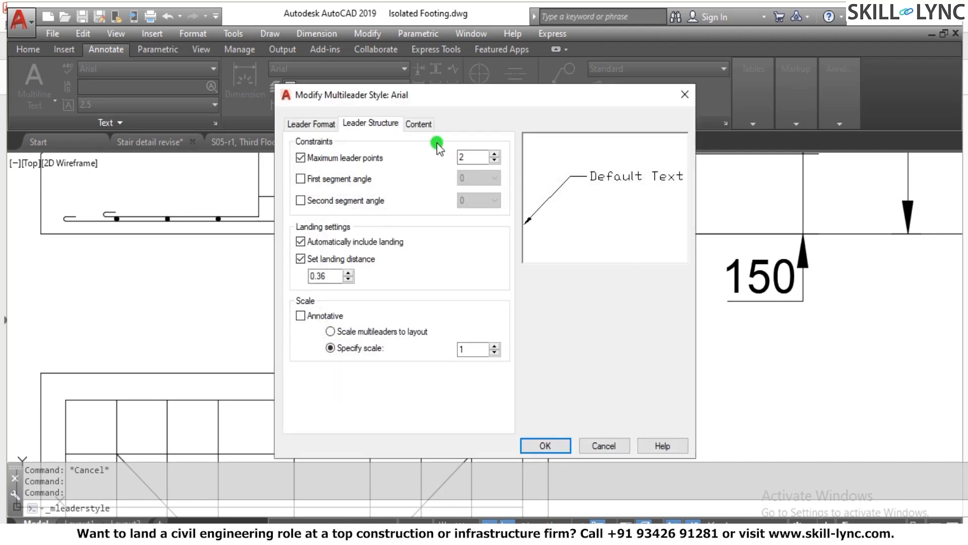
Step: Give the new multileader style the Arial text style and a maximum of 3 leader points
left_click(418, 124)
left_click(355, 127)
left_click(326, 127)
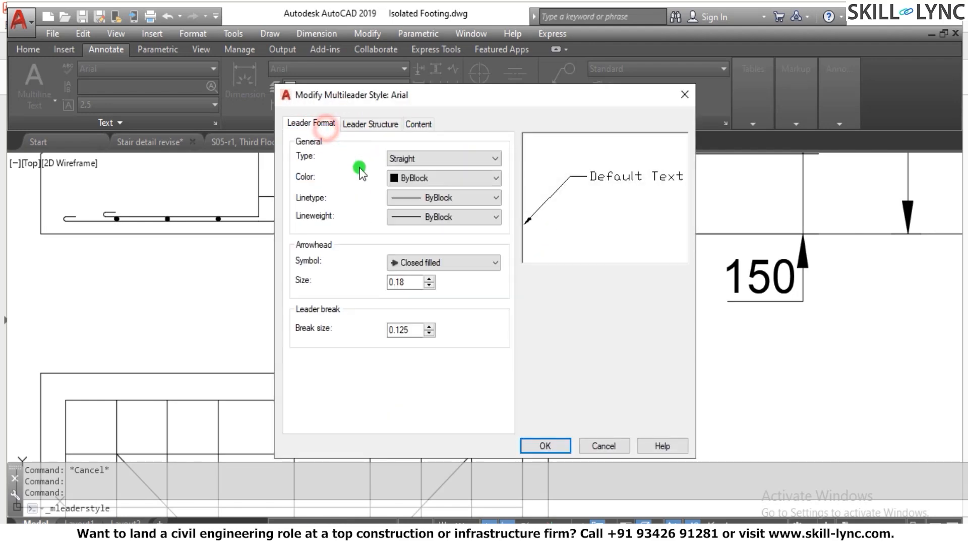
left_click(372, 128)
left_click(418, 124)
left_click(451, 180)
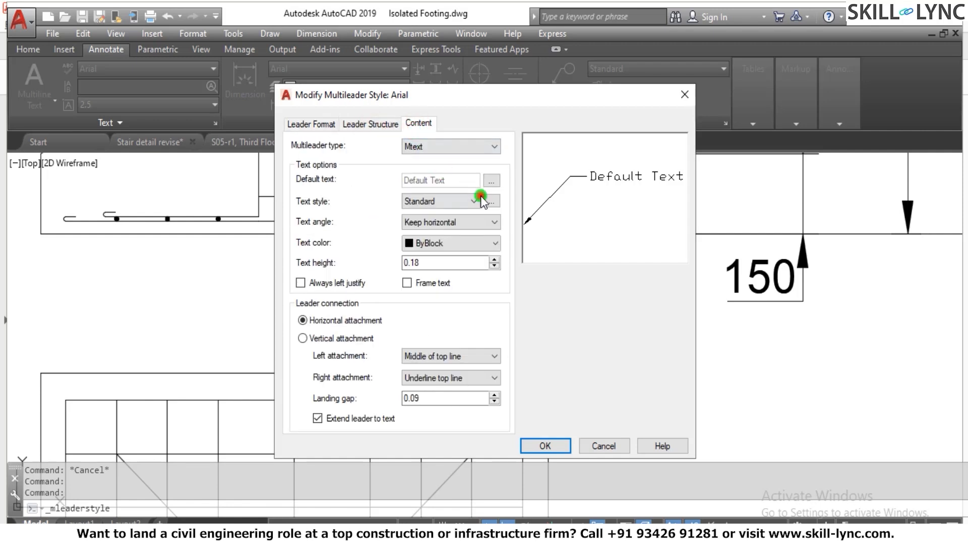
left_click(369, 124)
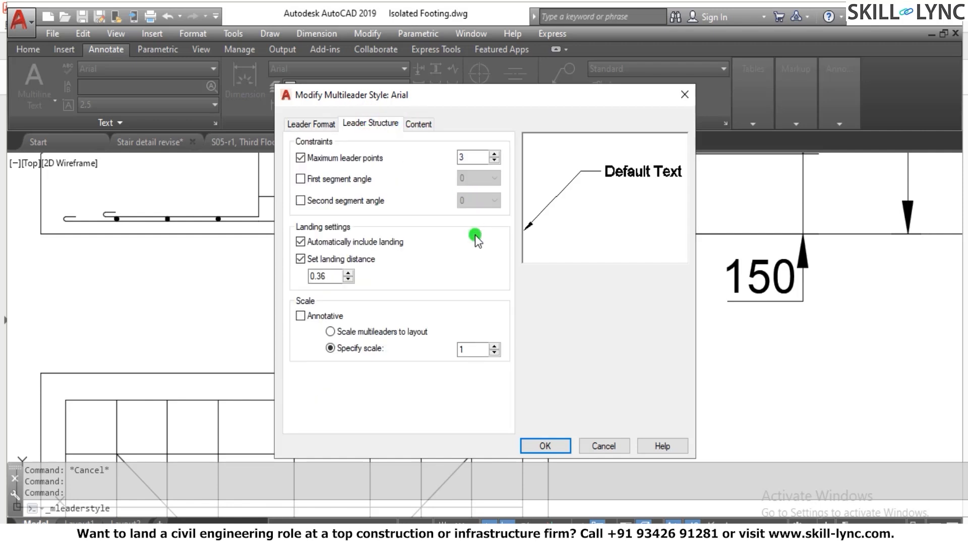
Step: Set the multileader style's arrowhead size to 20 and make the Arial style current
left_click(310, 126)
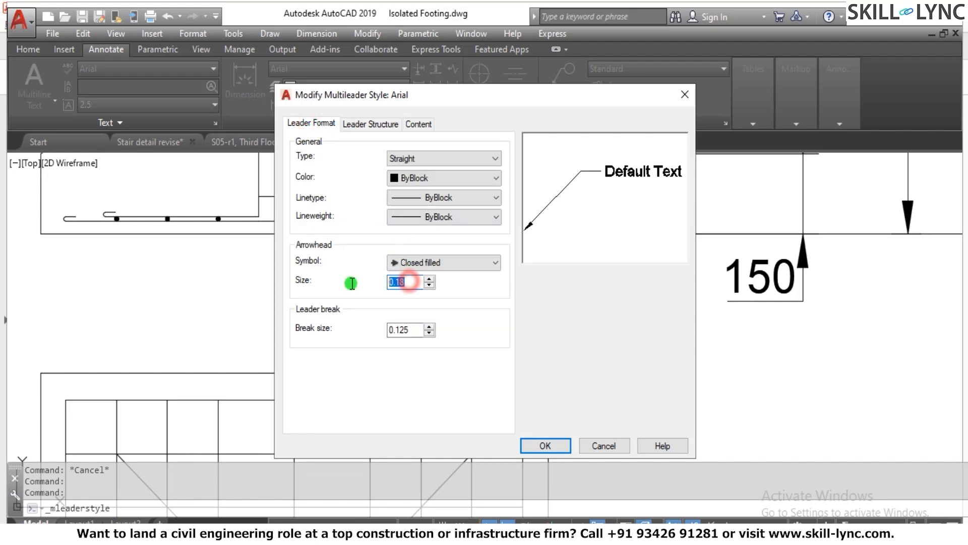
type("20")
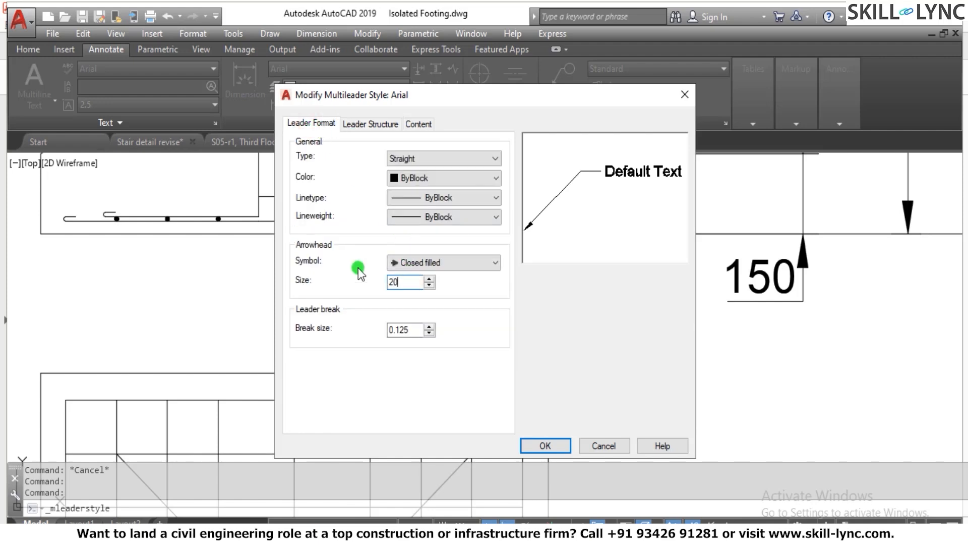
left_click(523, 451)
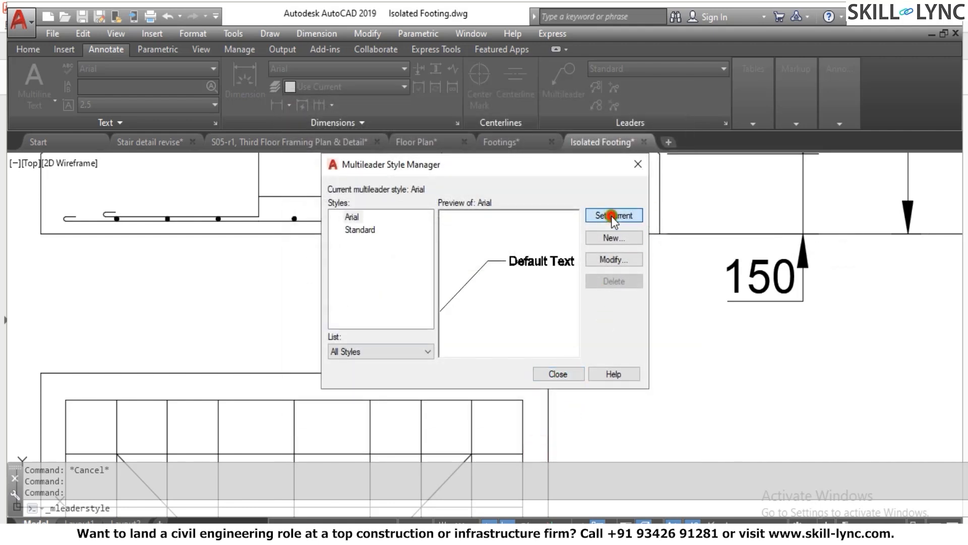
left_click(558, 374)
Step: Add a multileader callout reading "Cover 25mm" below the section's base, with its arrowhead in the bottom cover near the bar hooks
left_click(563, 83)
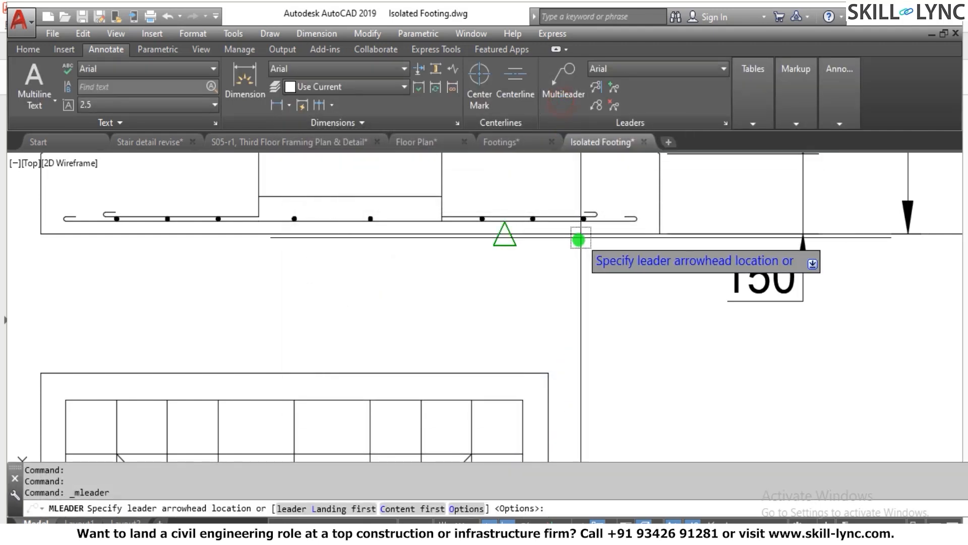
scroll(577, 237, "down", 3)
scroll(576, 261, "up", 5)
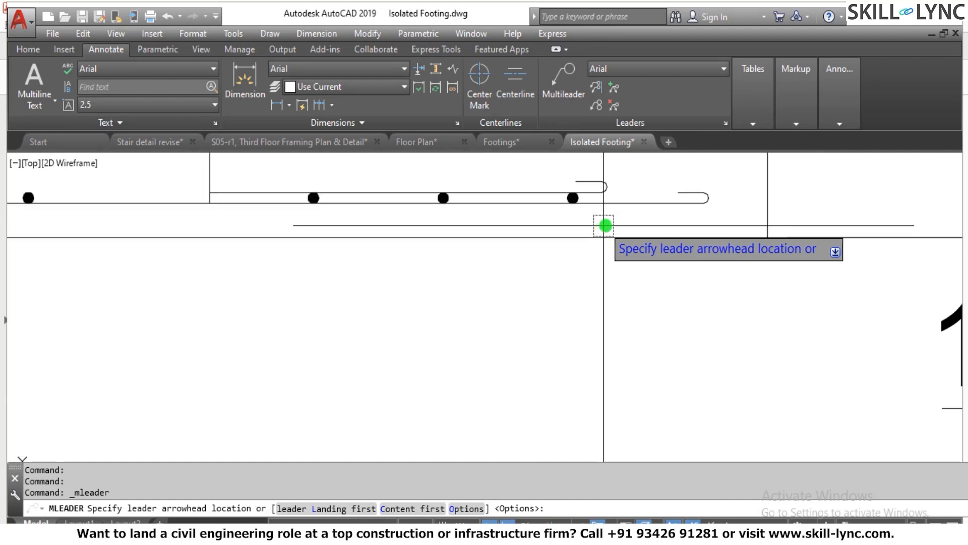
left_click(602, 223)
scroll(580, 321, "down", 2)
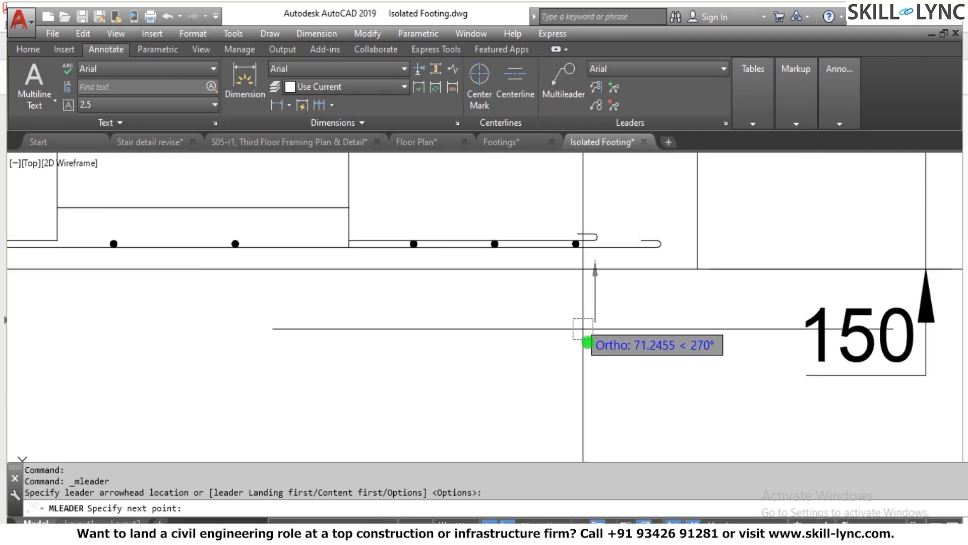
left_click(593, 389)
left_click(527, 388)
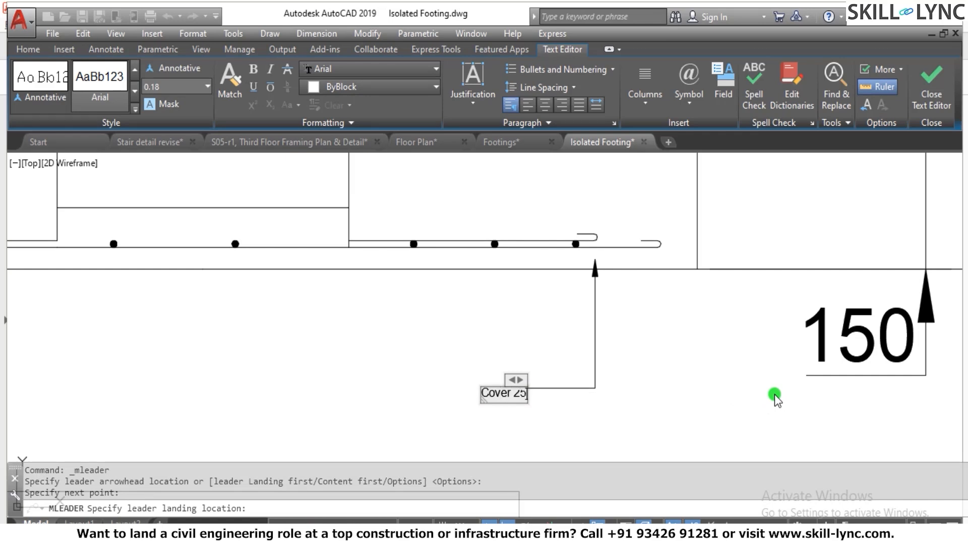
type("Cover 25mm")
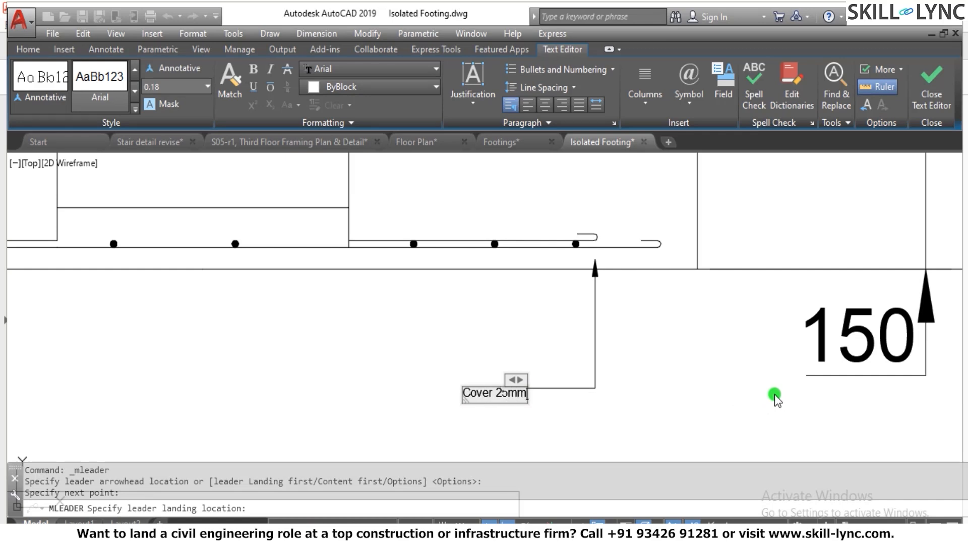
left_click(663, 419)
Step: Inspect the "Cover 25mm" callout's text and erase the multileader
scroll(575, 391, "down", 3)
scroll(578, 358, "up", 6)
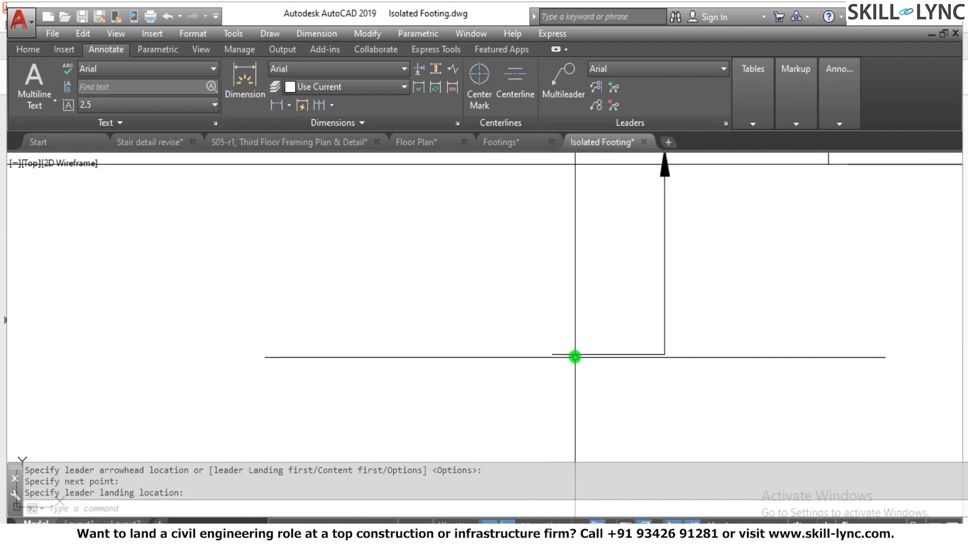
scroll(552, 356, "up", 5)
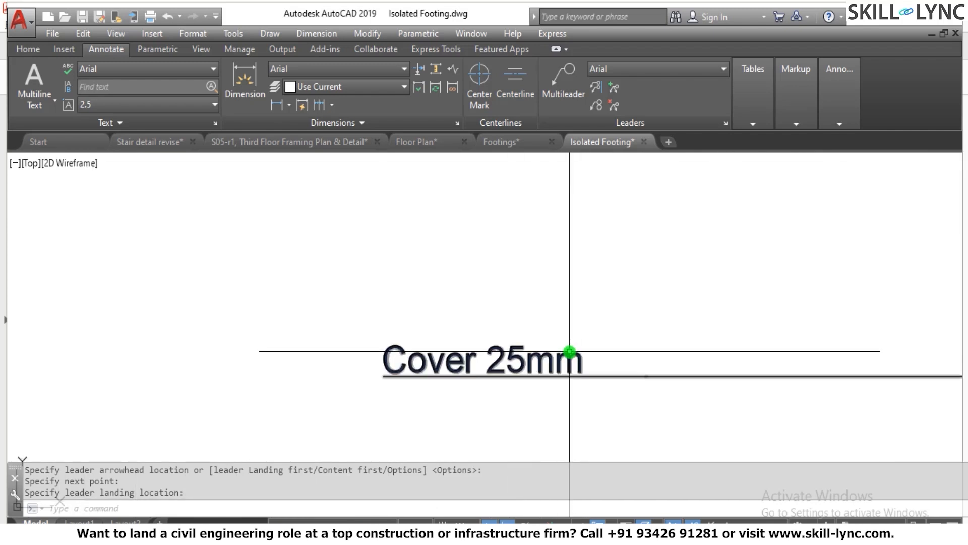
left_click(559, 359)
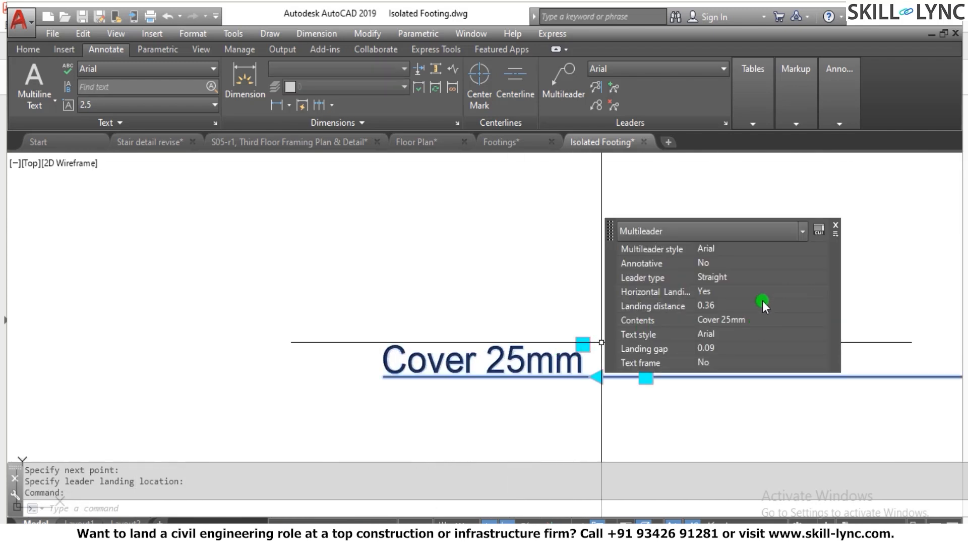
key("Escape")
key("Escape")
key("Escape")
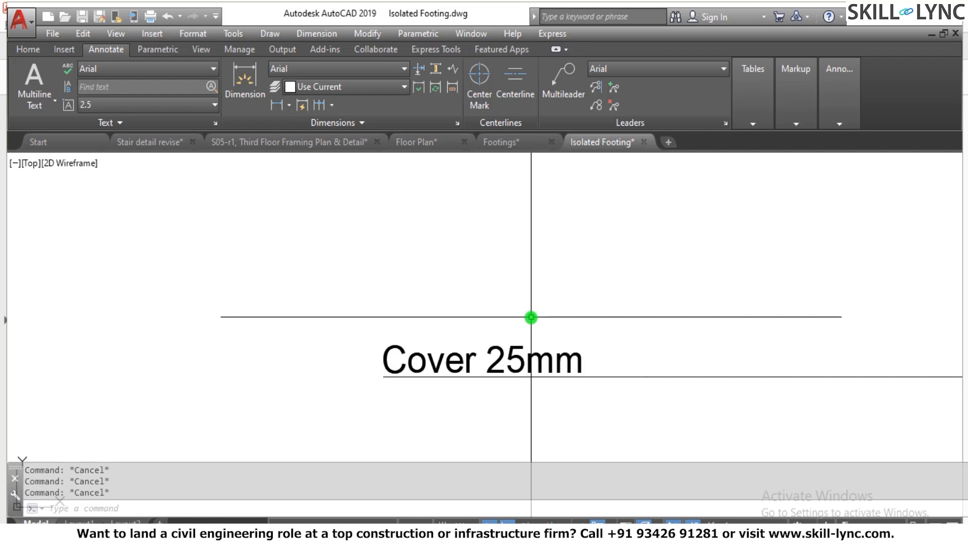
left_click(541, 363)
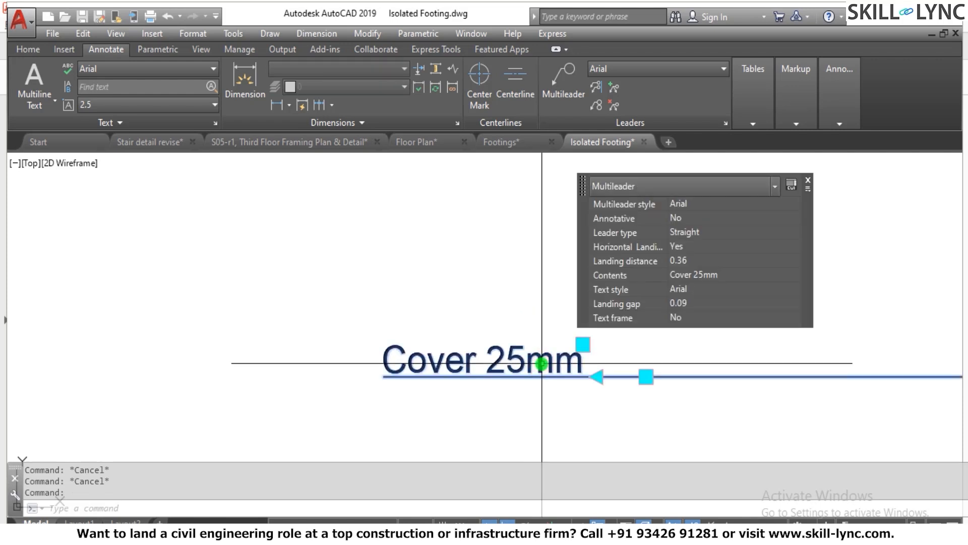
type("e")
key("Return")
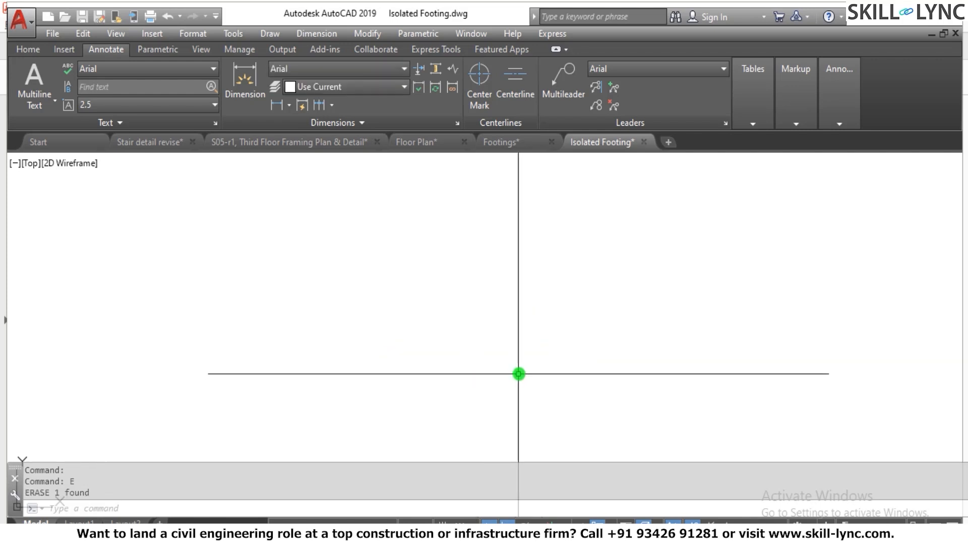
key("Escape")
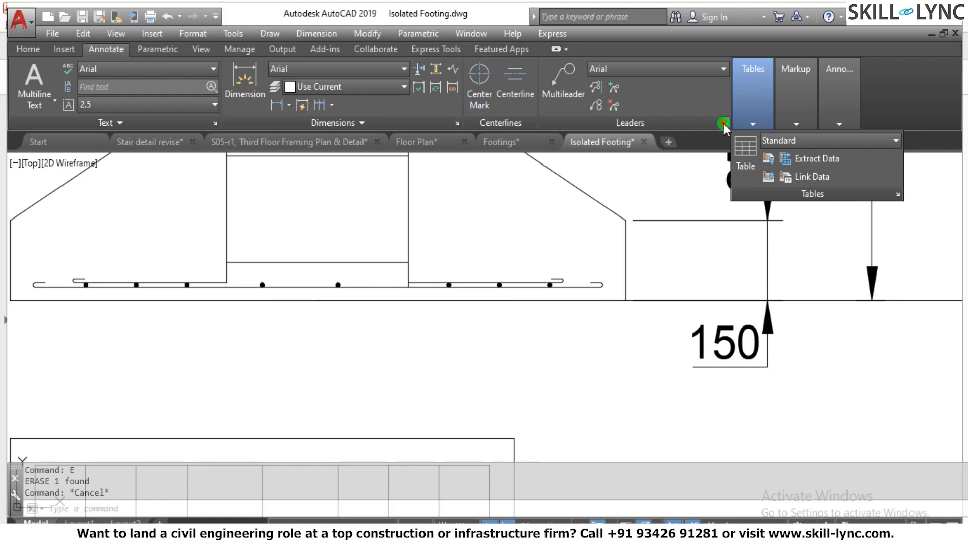
Step: Set the Arial text style's height to 25 through the Arial multileader style's content settings
left_click(724, 124)
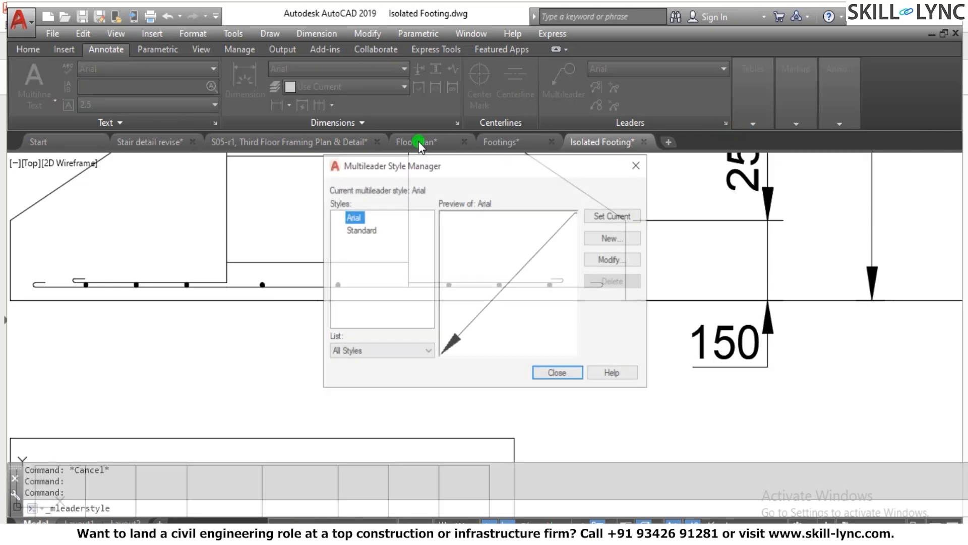
left_click(618, 261)
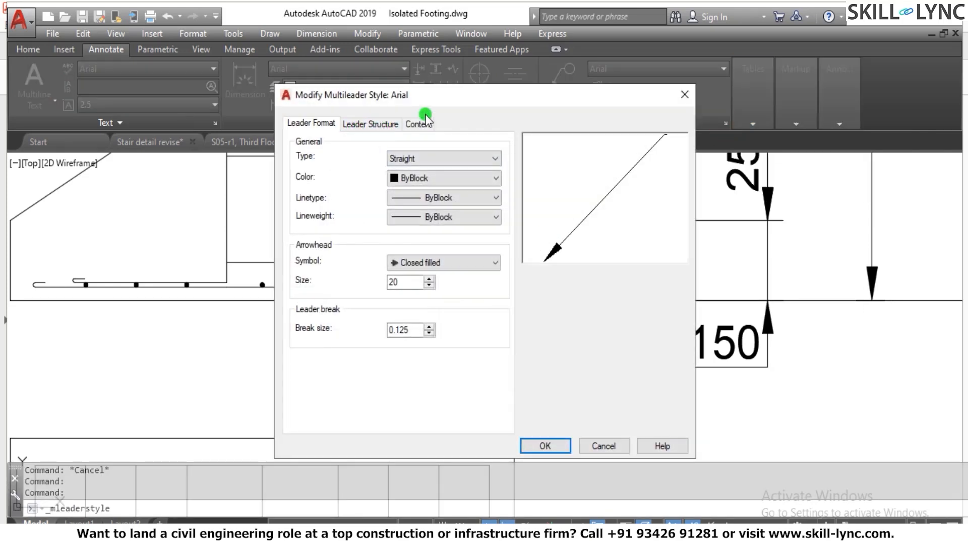
left_click(421, 123)
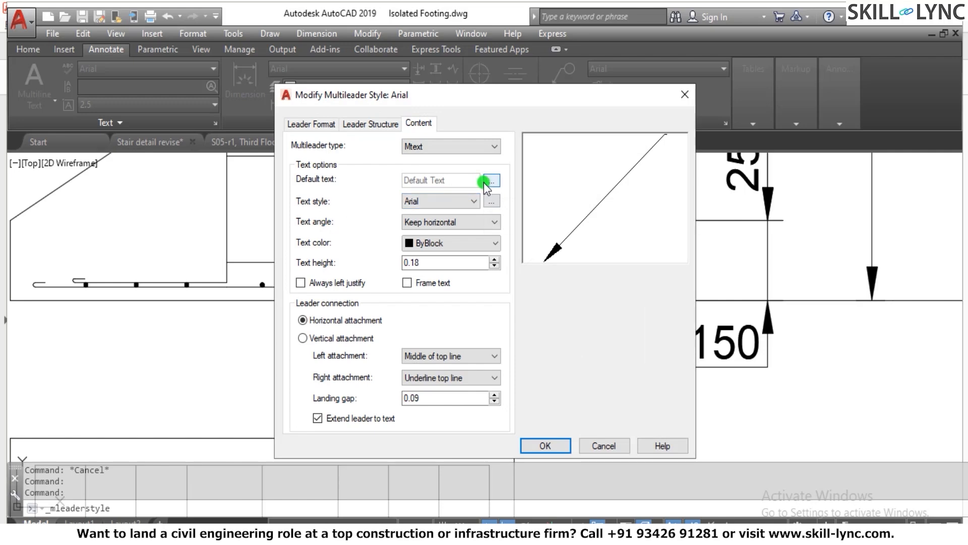
left_click(490, 201)
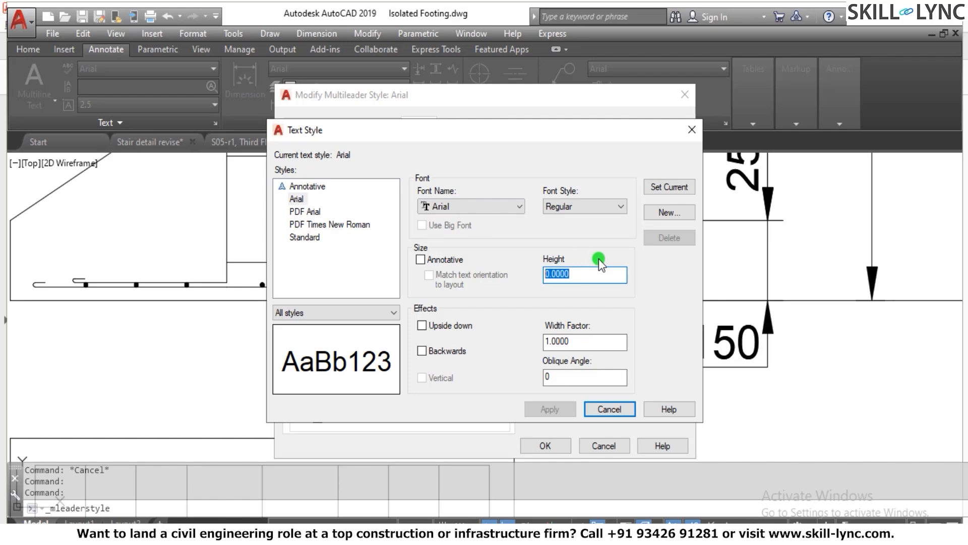
type("25")
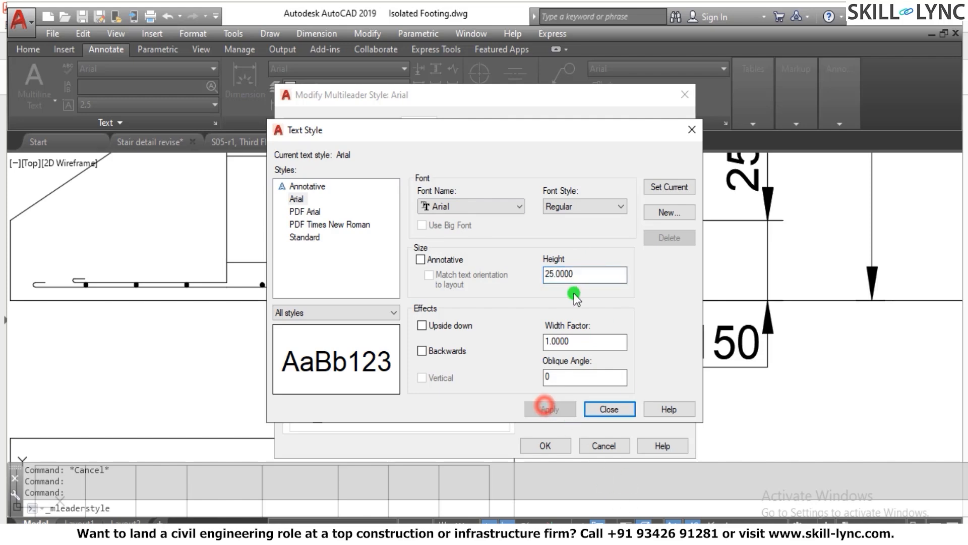
left_click(586, 411)
left_click(602, 404)
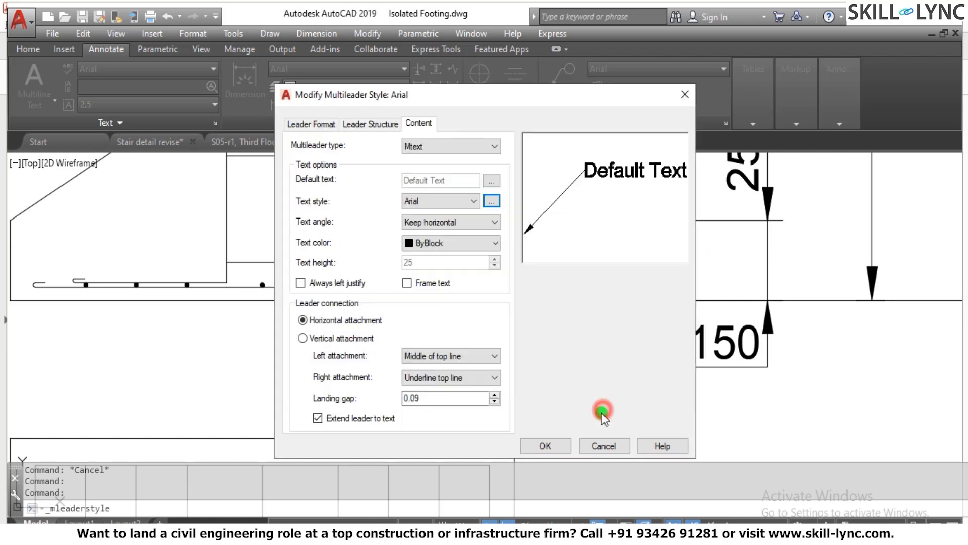
left_click(552, 451)
left_click(559, 373)
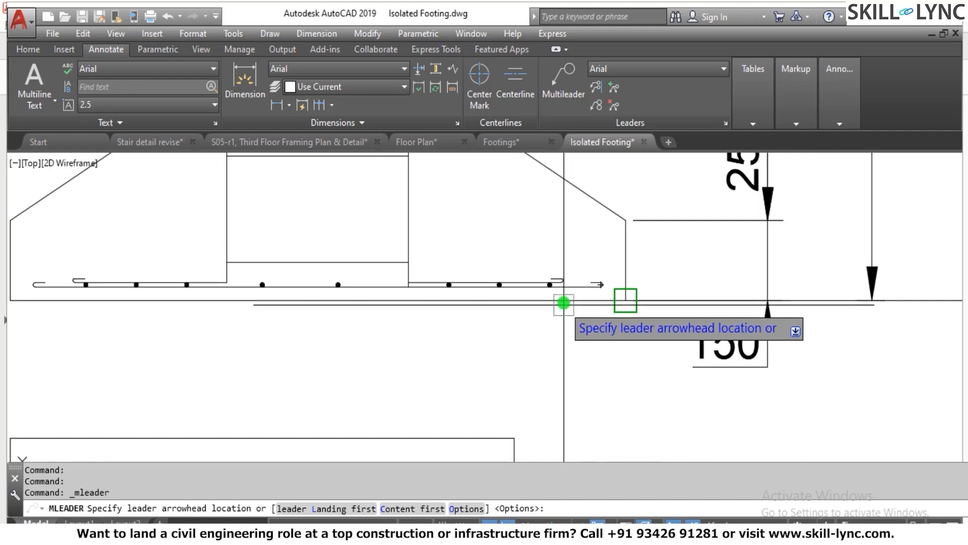
Step: Place a multileader from the cover between the bottom bars and the footing's underside, with the text "Cover 25mm"
scroll(562, 295, "up", 2)
scroll(530, 287, "up", 2)
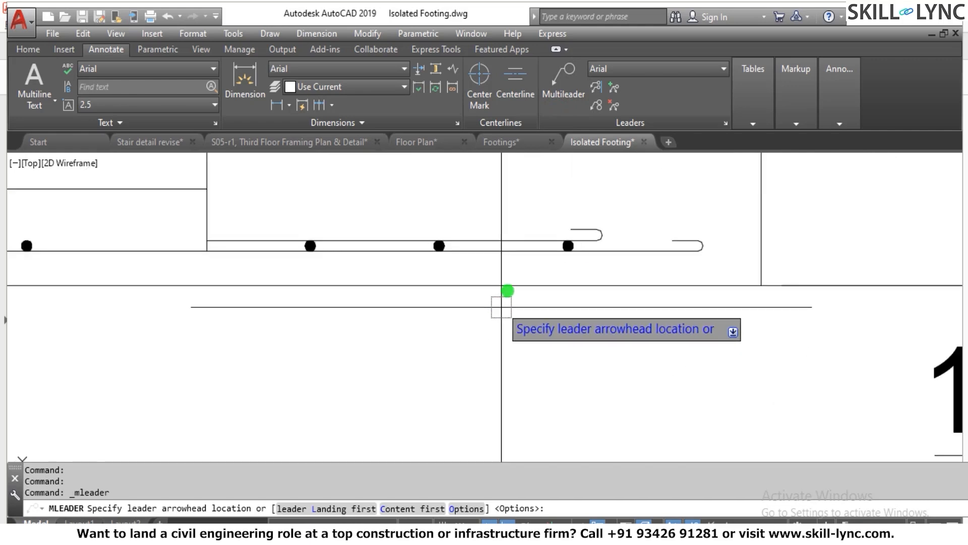
left_click(526, 263)
left_click(526, 402)
left_click(439, 402)
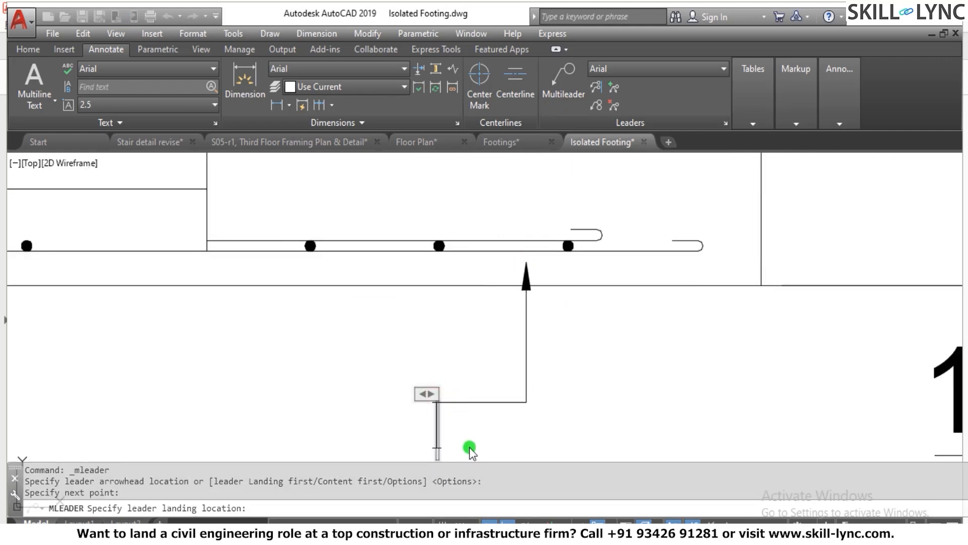
type("Cover")
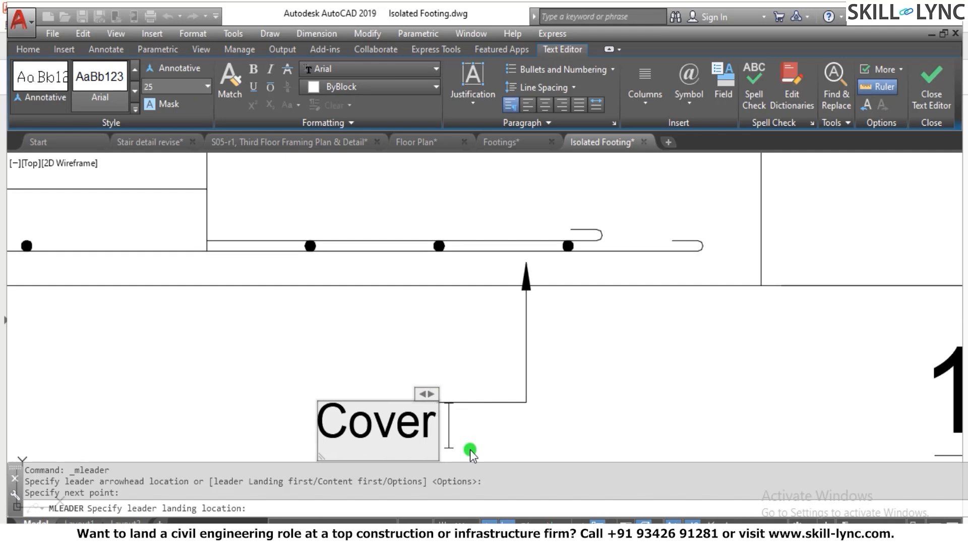
type(" 25mm")
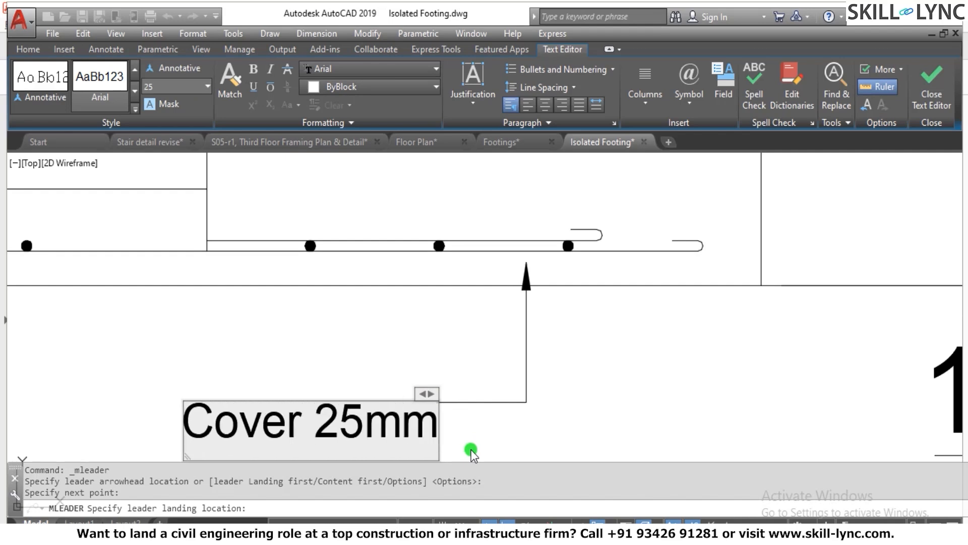
left_click(609, 356)
Step: Compare the drawn section with the reference section's callouts for the column bars, side cover and ties
scroll(609, 357, "down", 6)
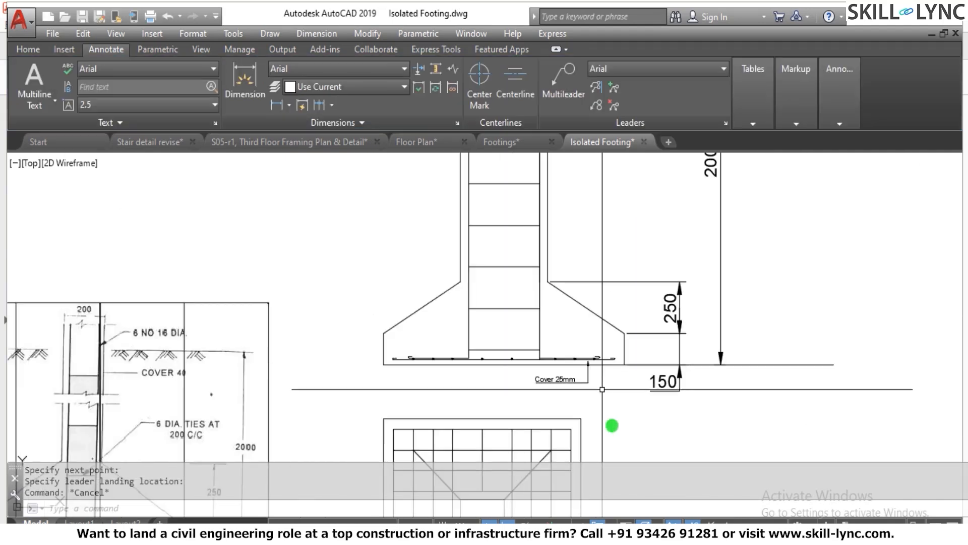
scroll(607, 412, "up", 3)
scroll(605, 358, "down", 6)
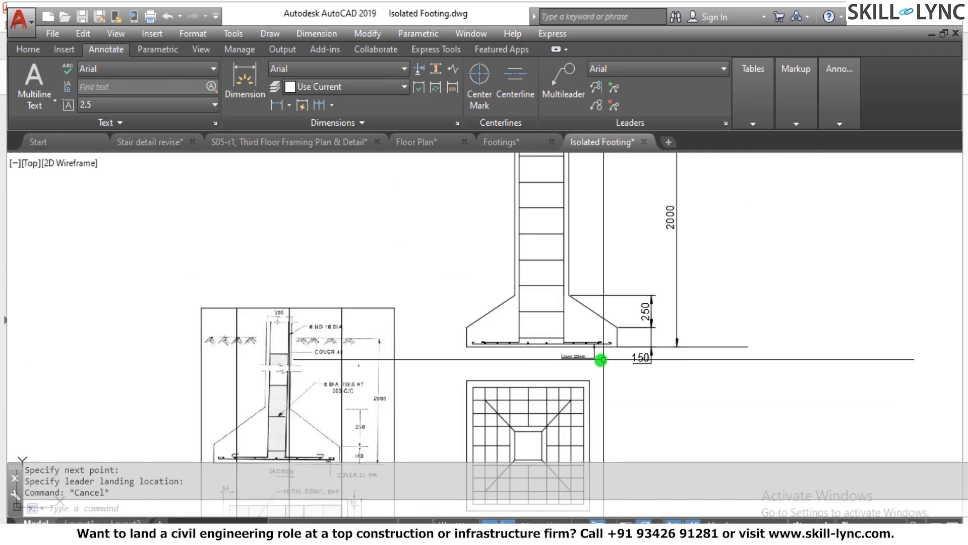
scroll(307, 406, "up", 2)
scroll(307, 406, "up", 2)
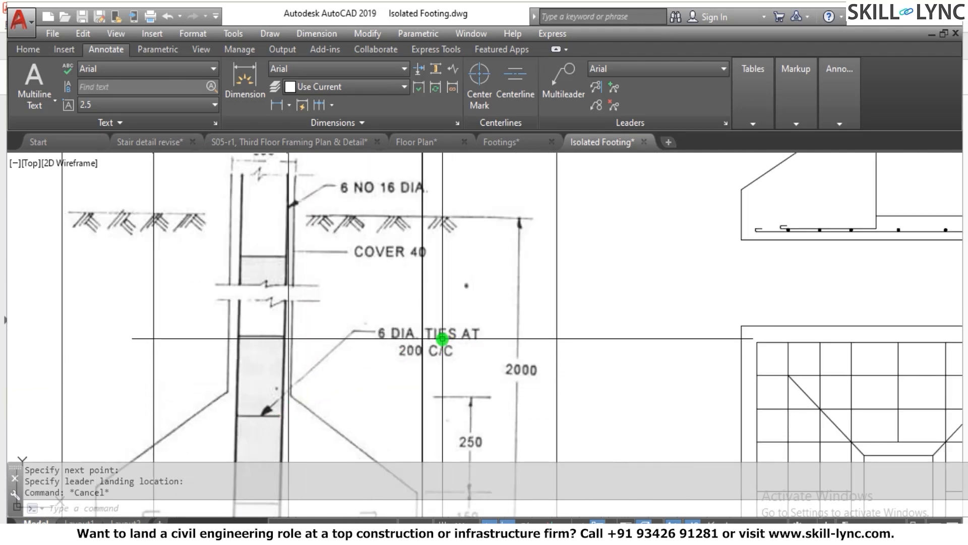
scroll(370, 378, "down", 2)
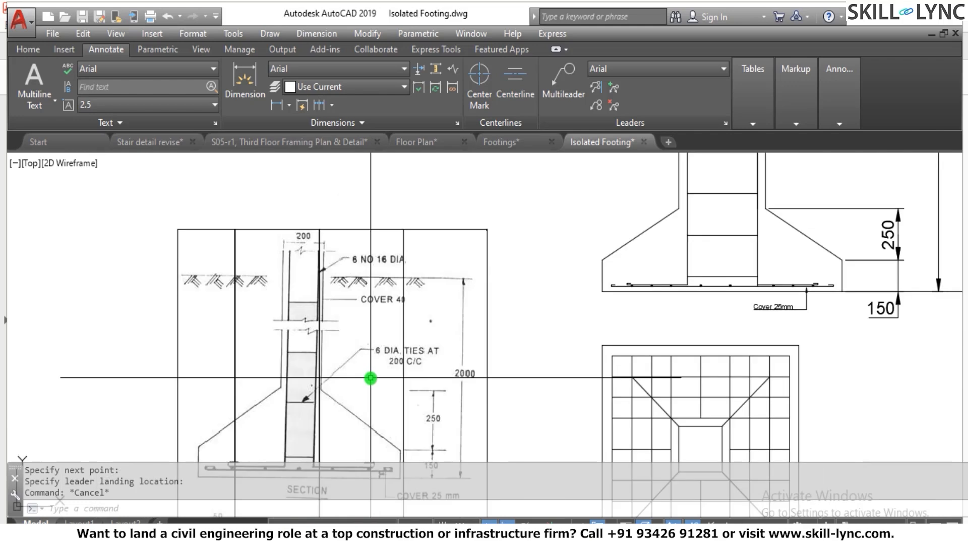
scroll(372, 380, "up", 2)
scroll(380, 371, "down", 2)
scroll(634, 288, "down", 4)
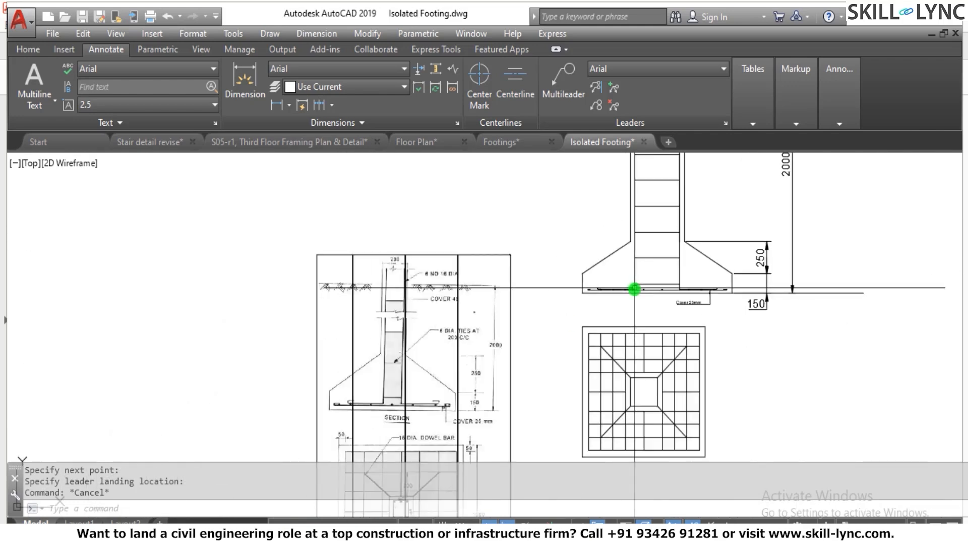
scroll(681, 179, "up", 6)
key("Escape")
key("Escape")
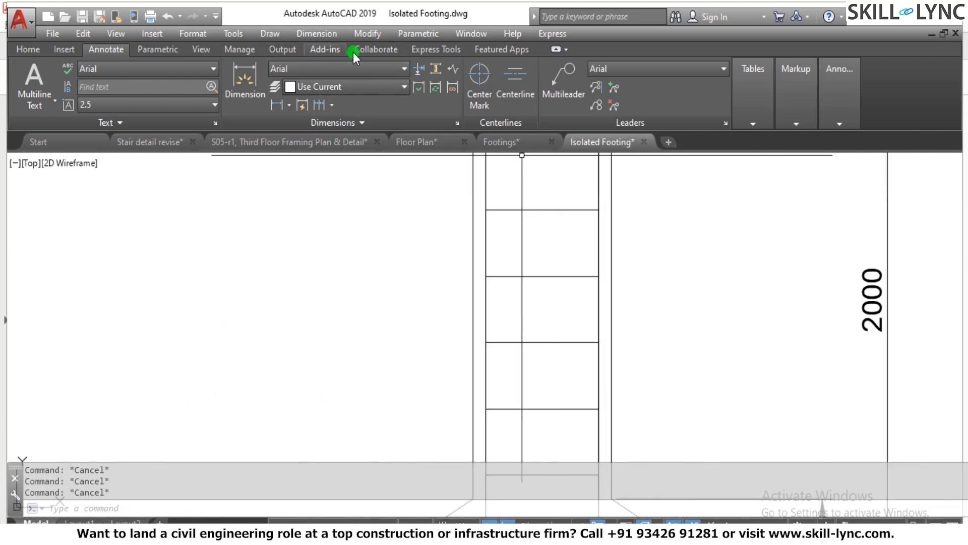